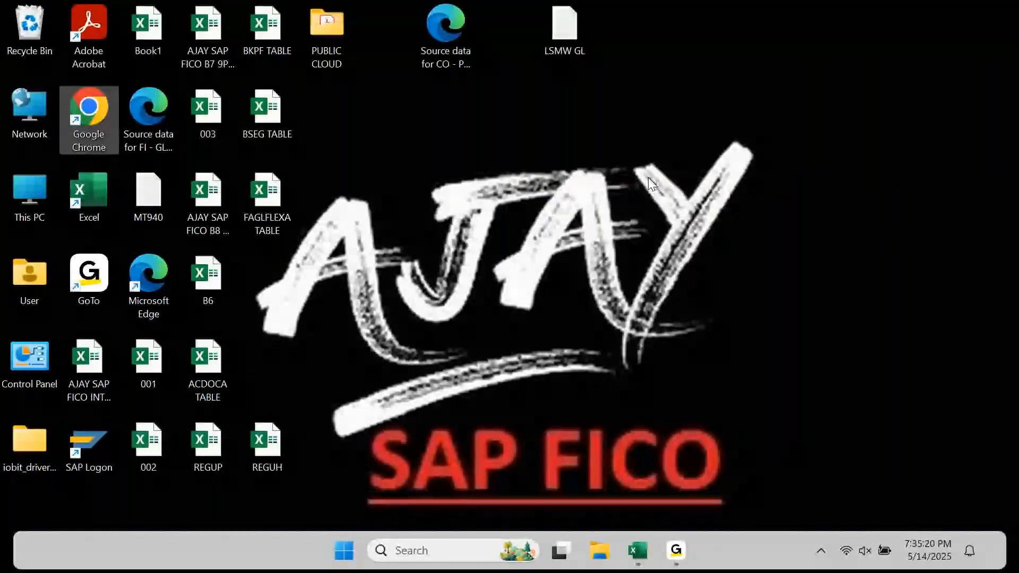
# - Log on to the S/4HANA system from SAP Logon with the user name and password
pyautogui.click(696, 241)
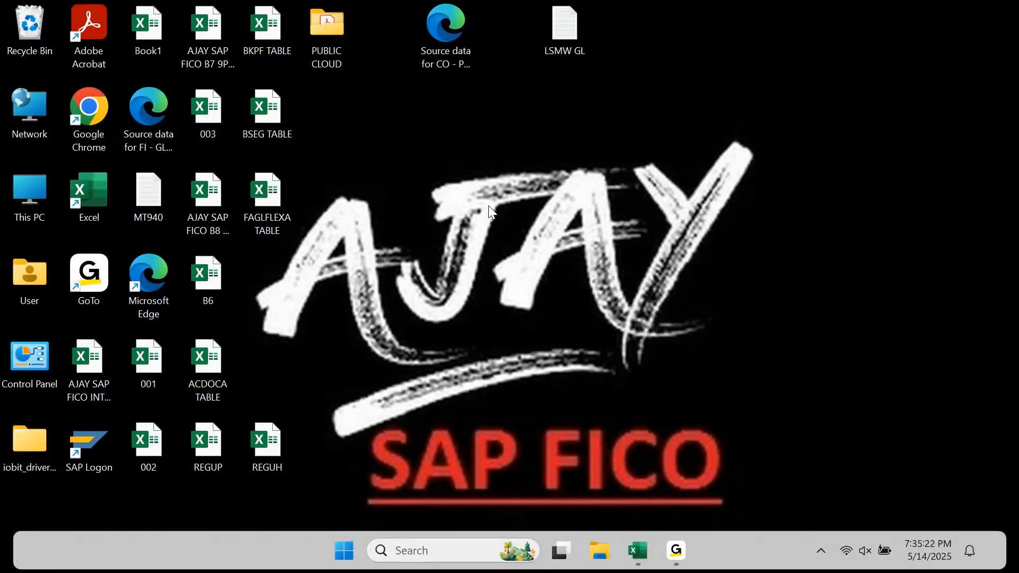
pyautogui.doubleClick(86, 438)
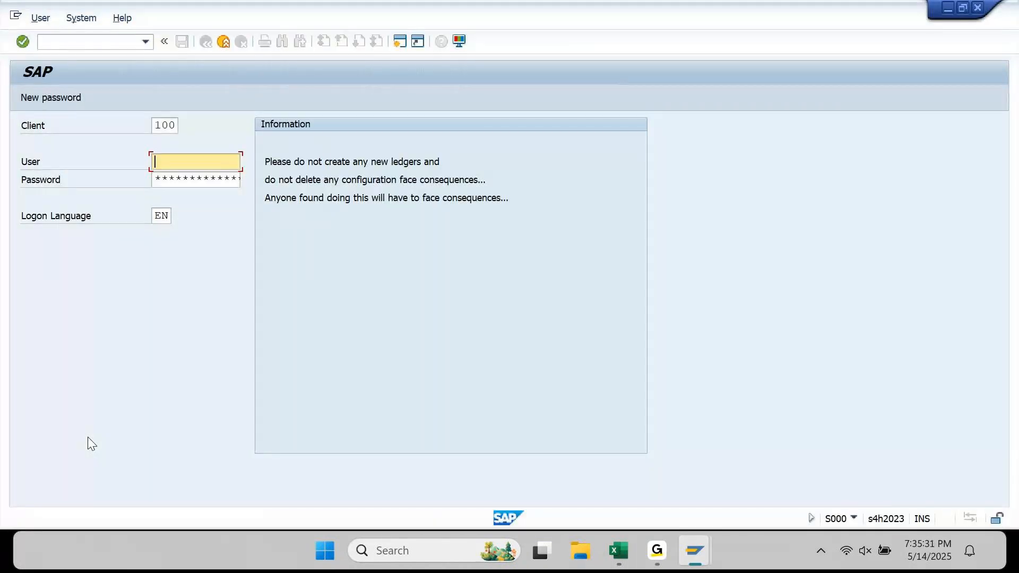
pyautogui.write('ajay')
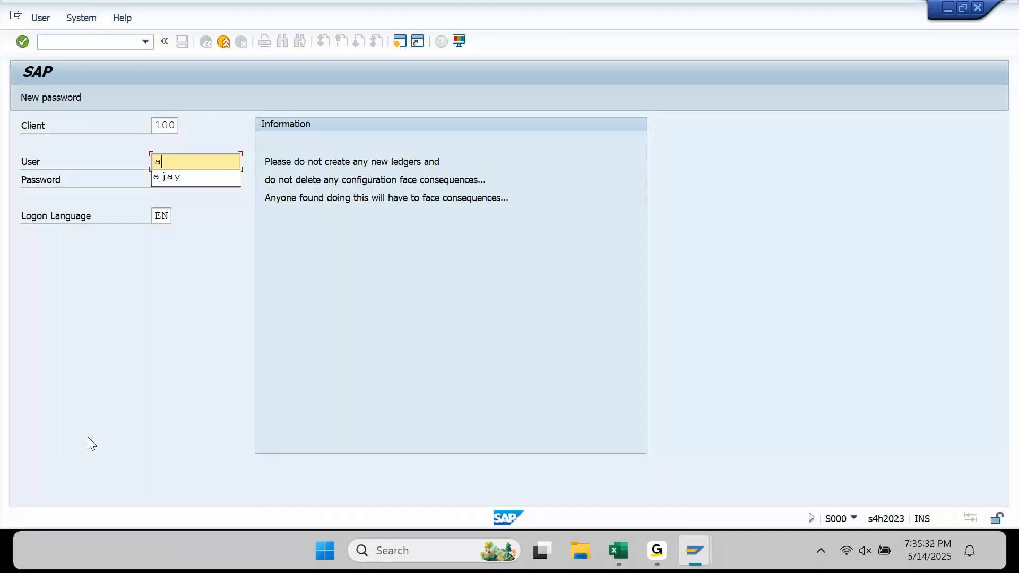
pyautogui.press('Tab')
pyautogui.write('************')
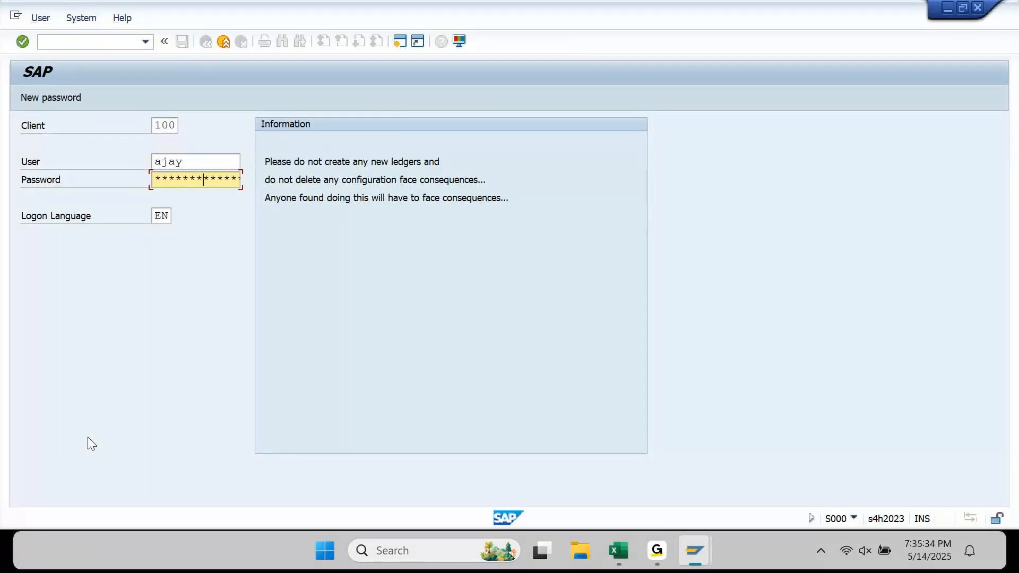
pyautogui.press('Return')
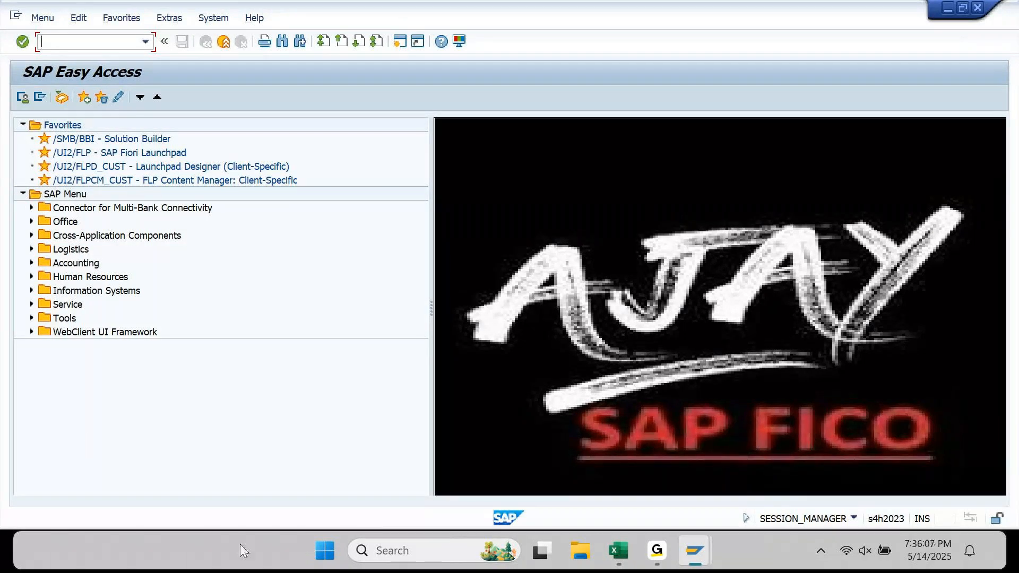
# - Type the heading 'Invoice Partial Payments:' into cell A2691 below the May 14, 2025 banner
pyautogui.click(611, 561)
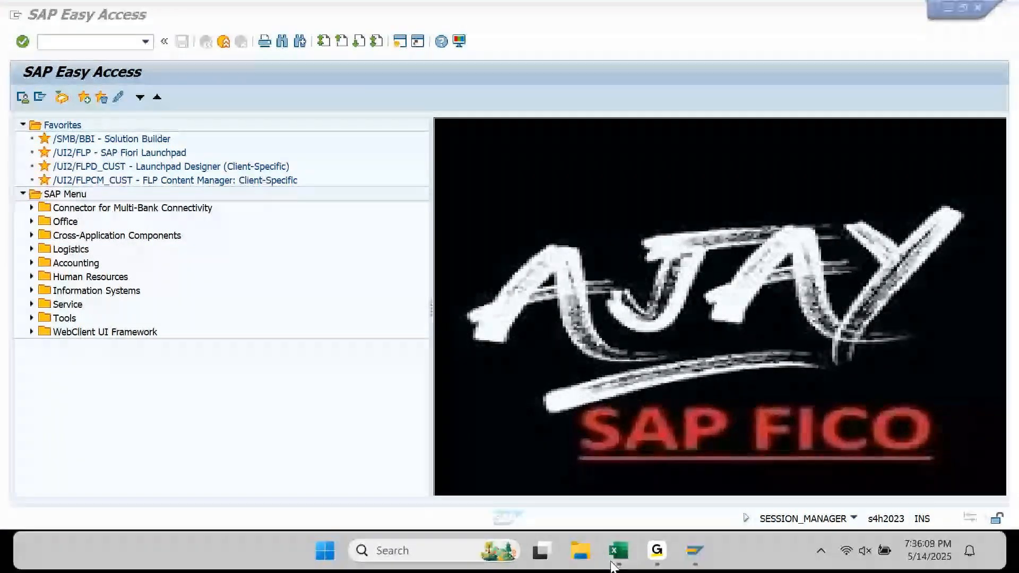
pyautogui.press('Return')
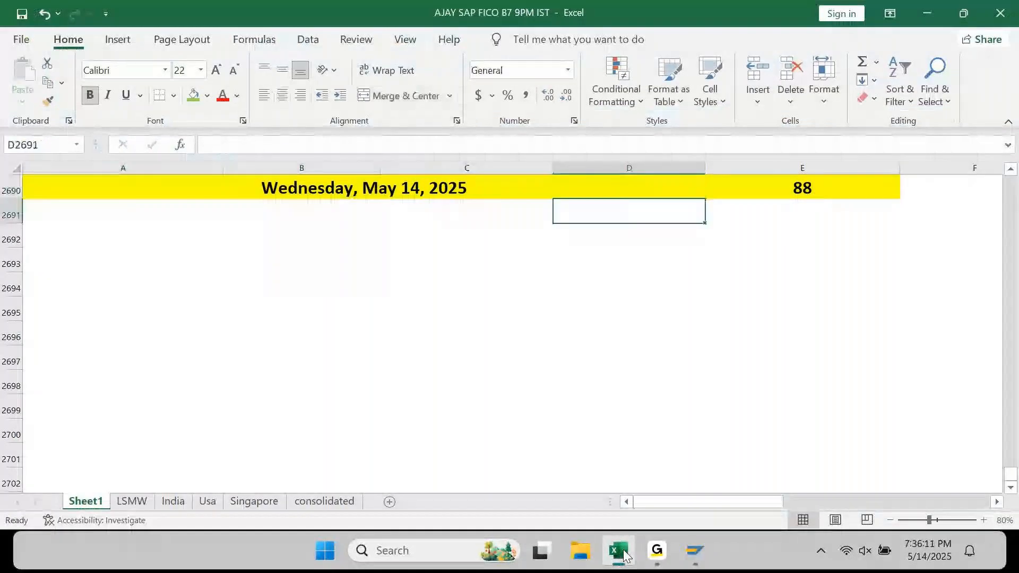
pyautogui.write('INvoi')
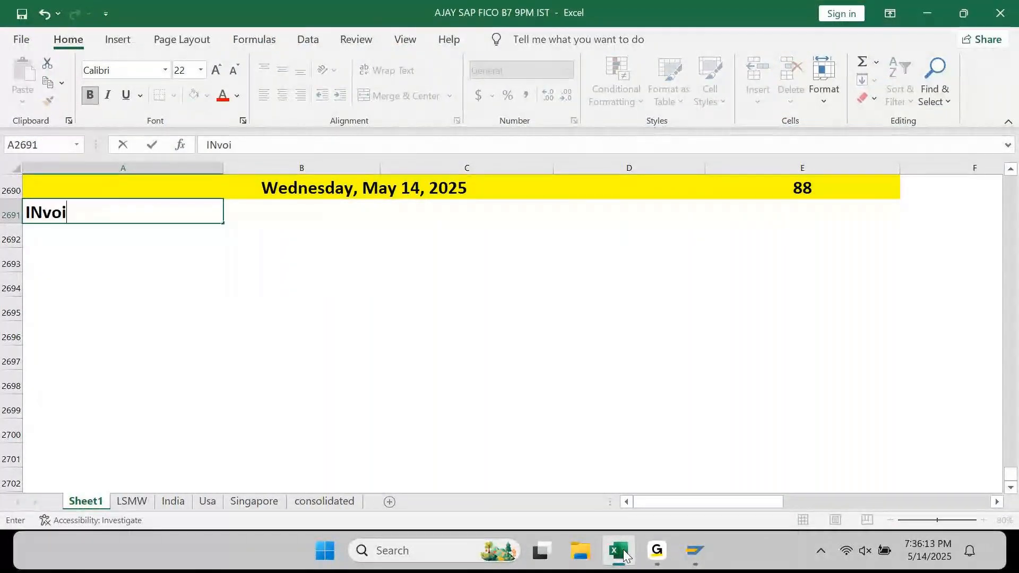
pyautogui.write('ce Partial Payments:')
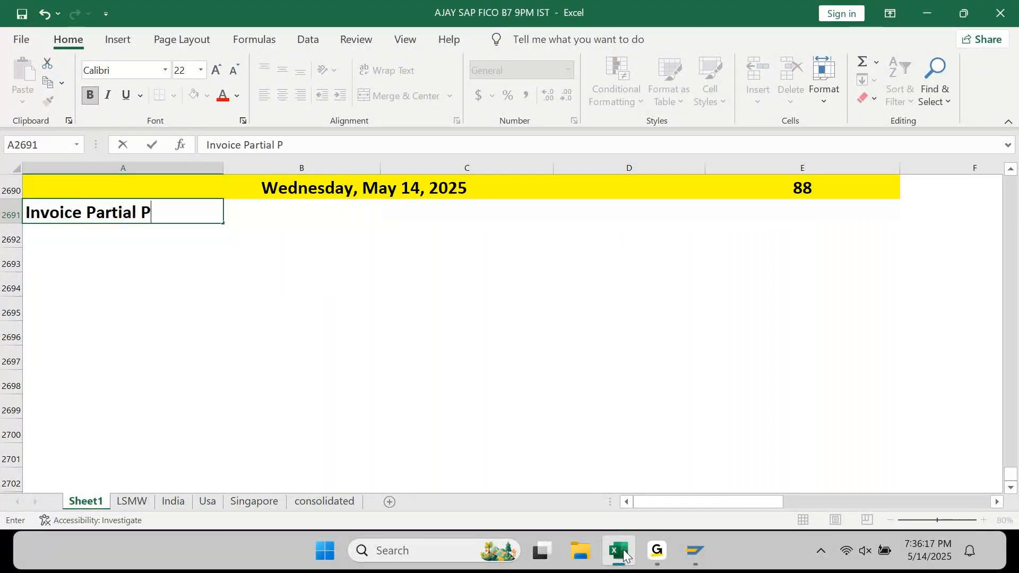
pyautogui.press('Return')
pyautogui.press('Up')
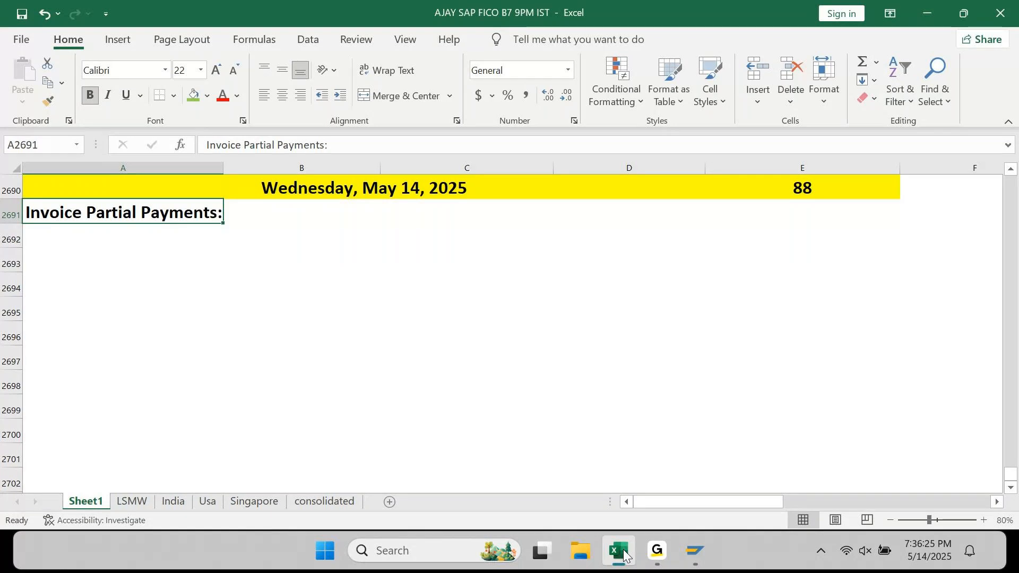
pyautogui.click(690, 545)
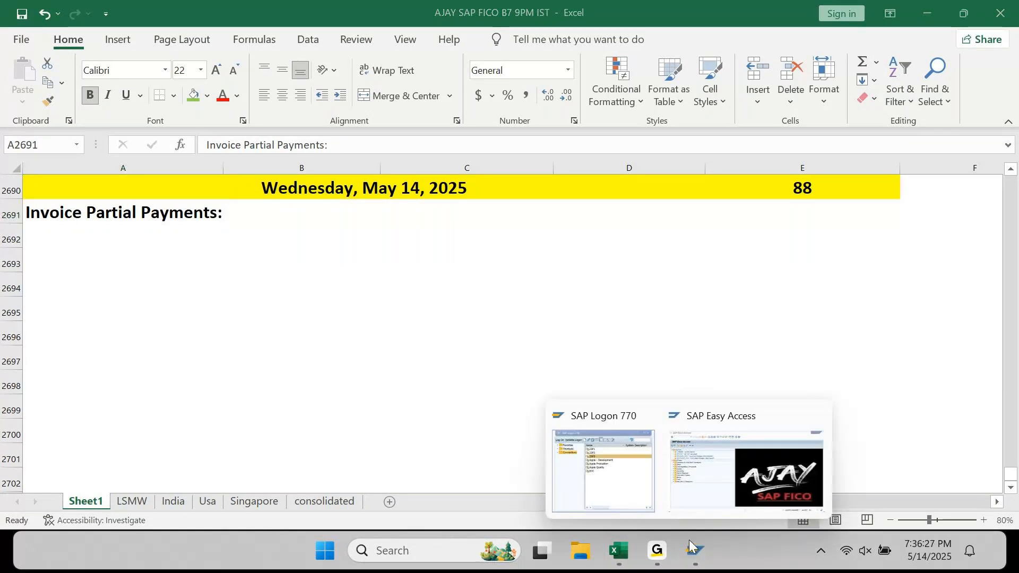
# - Run FBL1N for Pepsi Limited's open items in company code AP90
pyautogui.click(690, 545)
pyautogui.write('fbl1n')
pyautogui.press('Return')
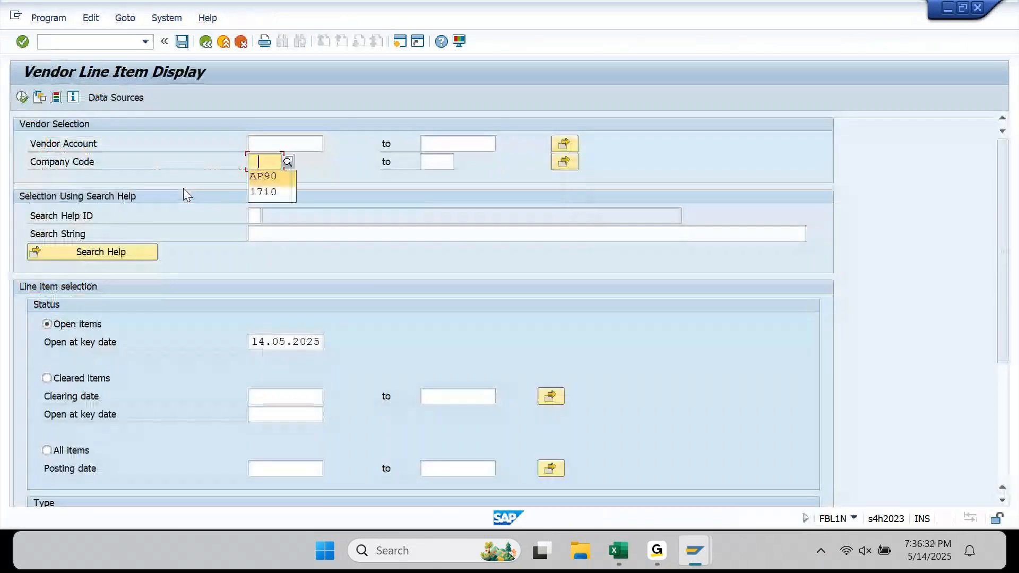
pyautogui.press('Return')
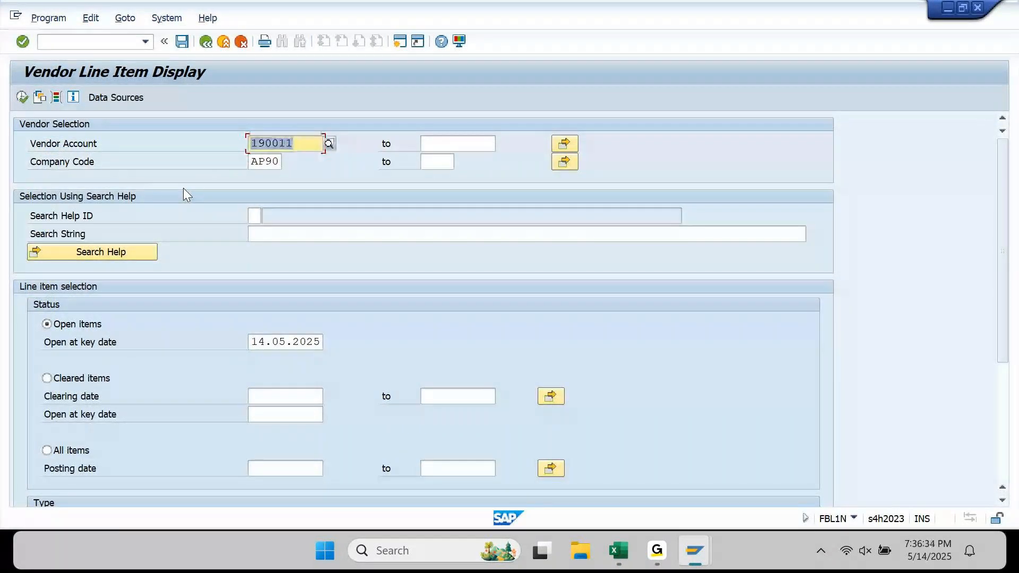
pyautogui.press('F8')
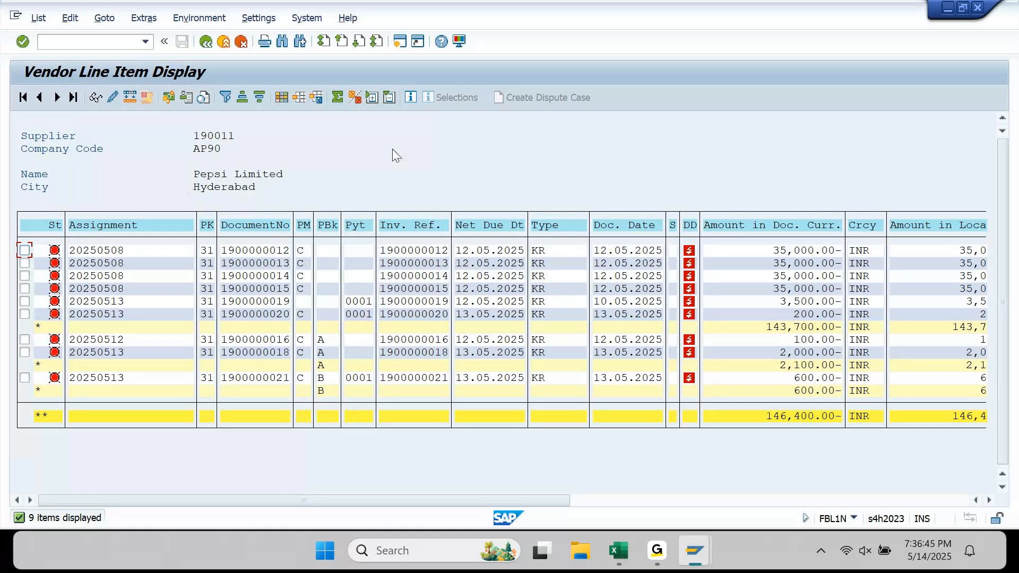
# - Back in the line item list, select the first document number for copying
pyautogui.click(620, 550)
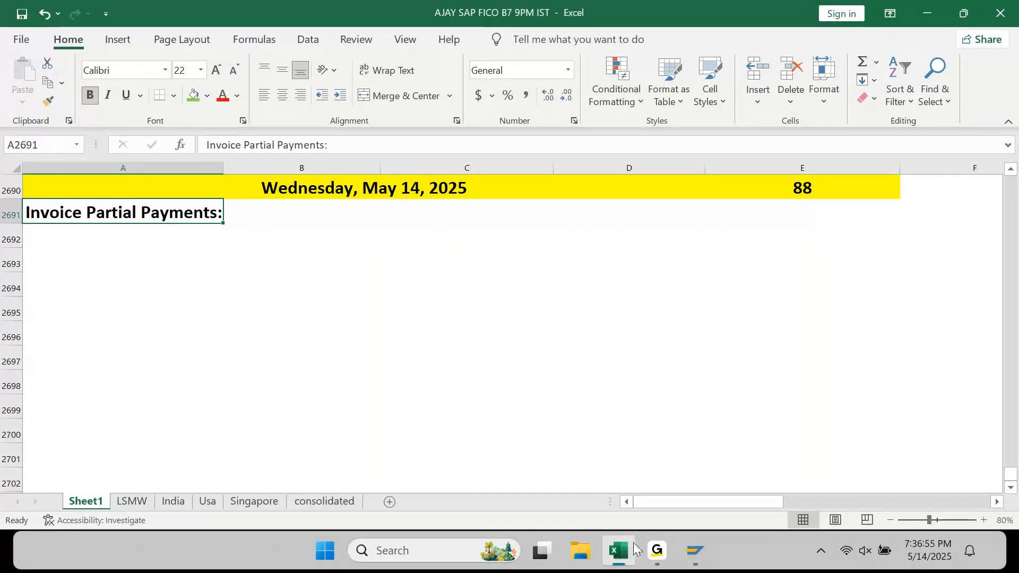
pyautogui.moveTo(696, 550)
pyautogui.click(735, 448)
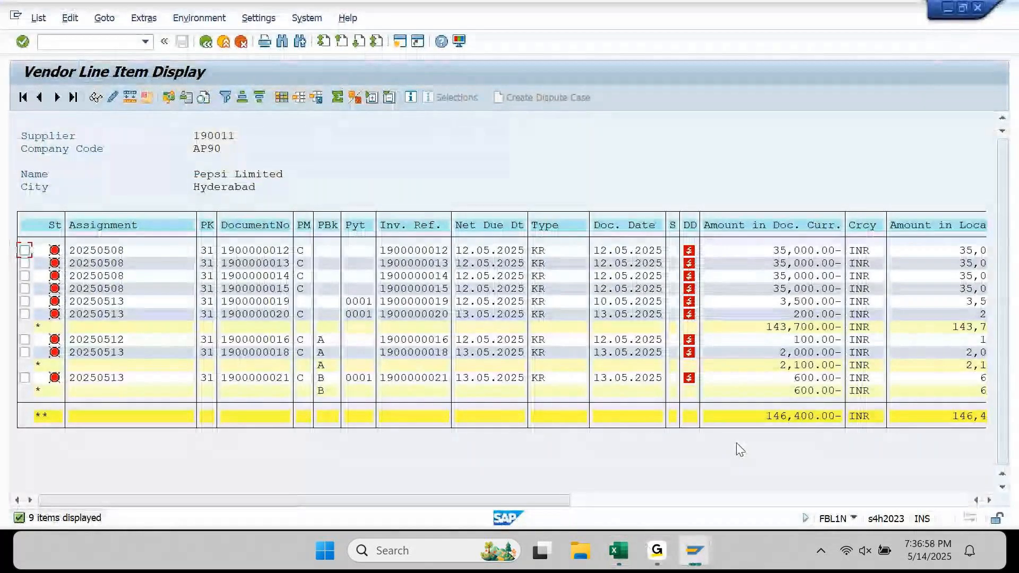
pyautogui.click(288, 254)
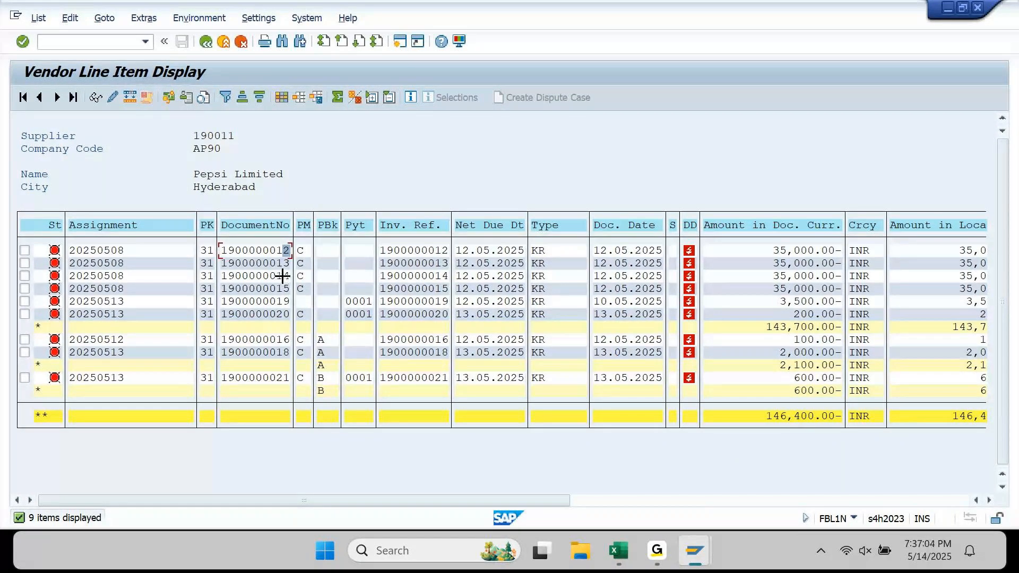
pyautogui.moveTo(222, 250); pyautogui.dragTo(285, 242)
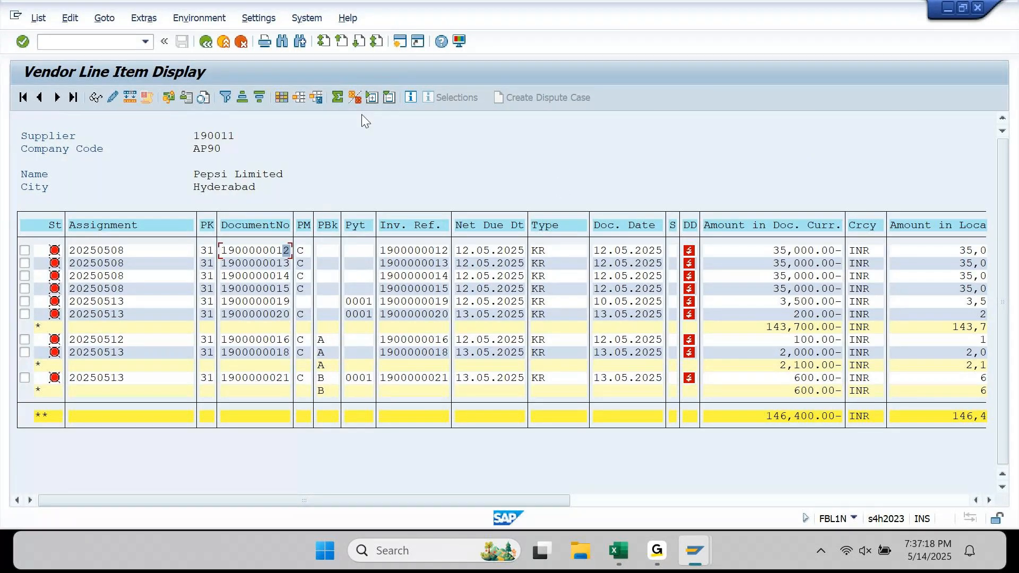
# - In a new F-53 session, set the document date day to 4 and reference 'FULL PAYMENT'
pyautogui.click(399, 41)
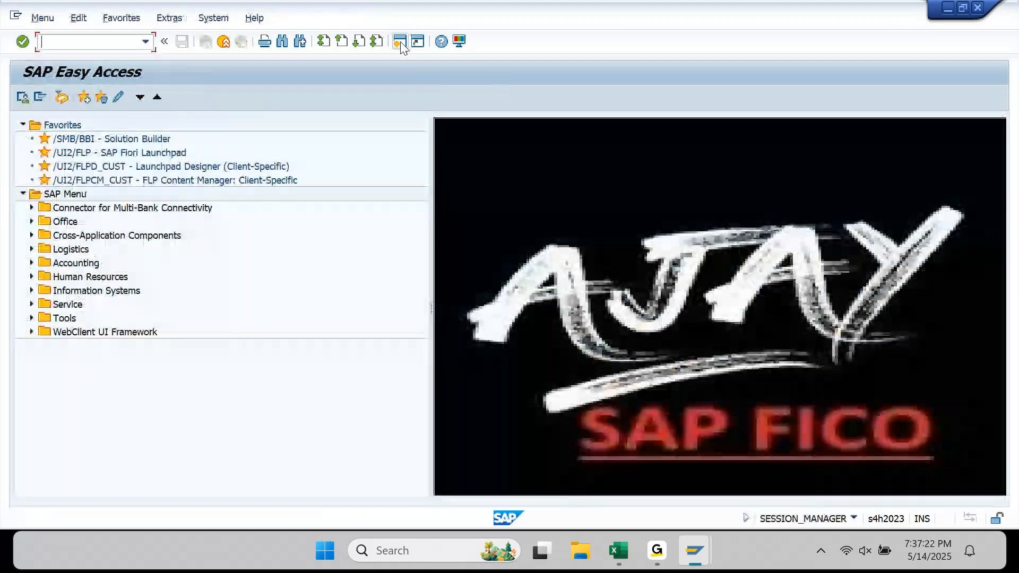
pyautogui.write('F-53')
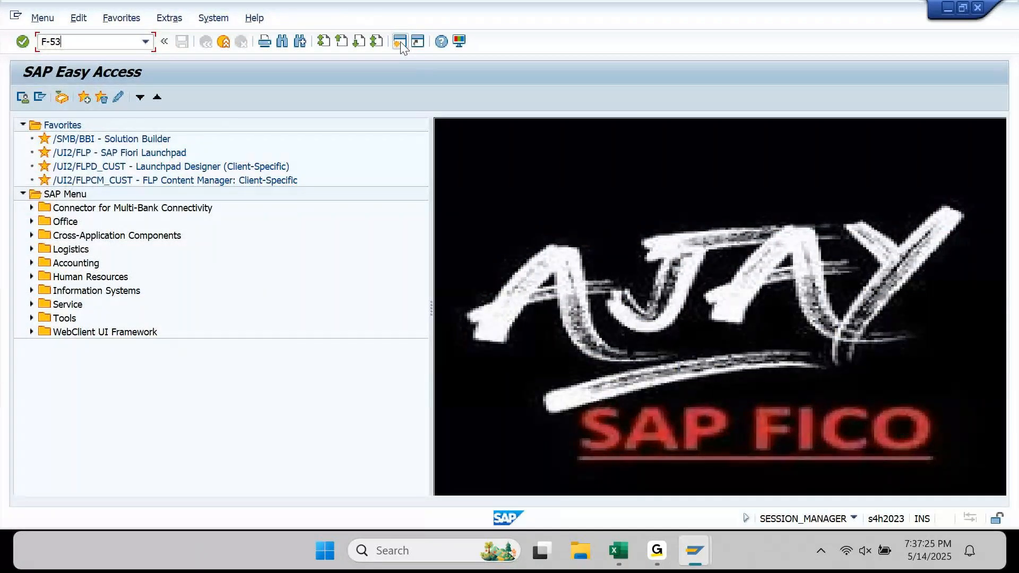
pyautogui.press('Return')
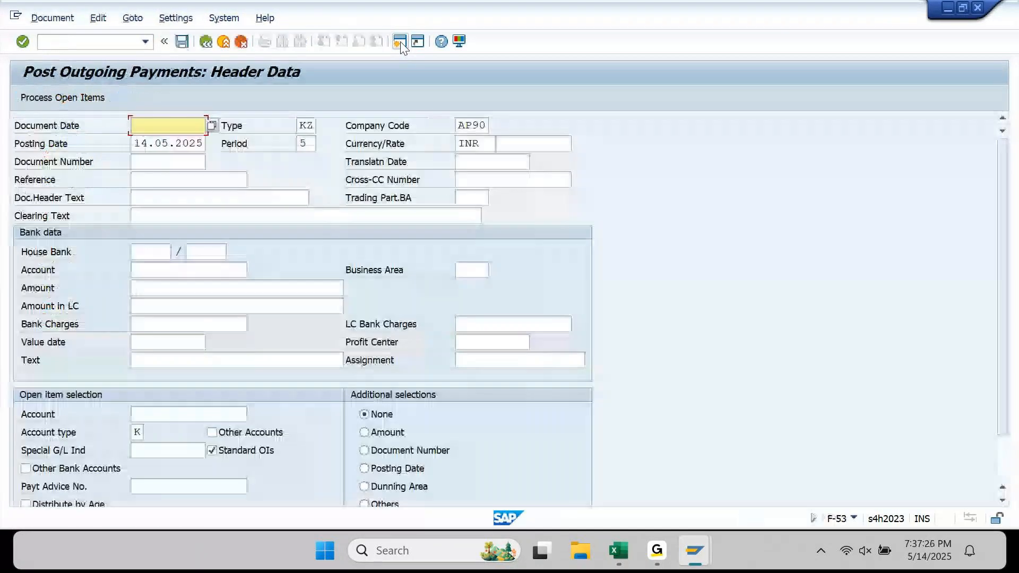
pyautogui.press('Down')
pyautogui.press('Return')
pyautogui.press('Right')
pyautogui.write('4')
pyautogui.press('Tab')
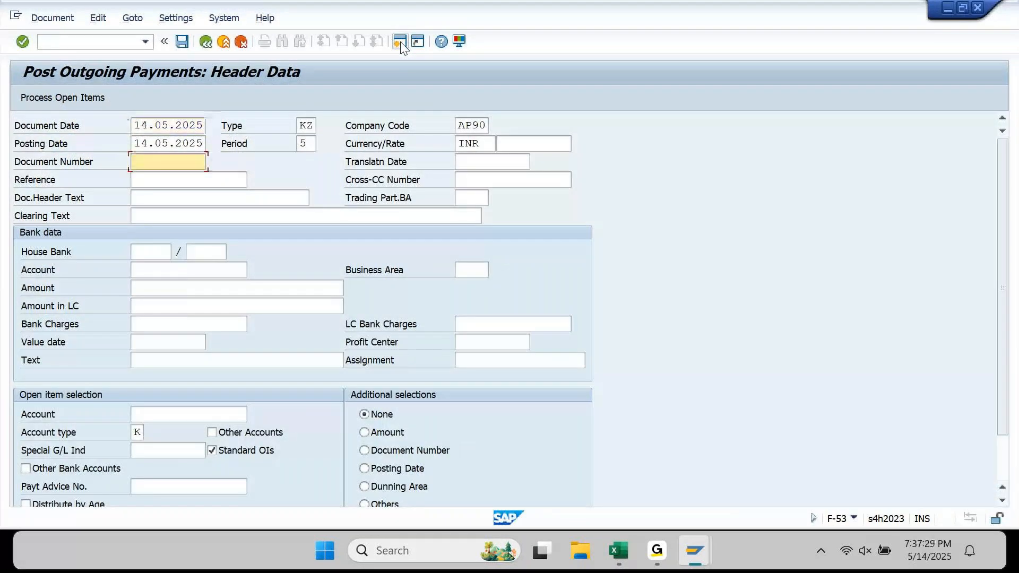
pyautogui.press('Tab')
pyautogui.write('FULL PAY')
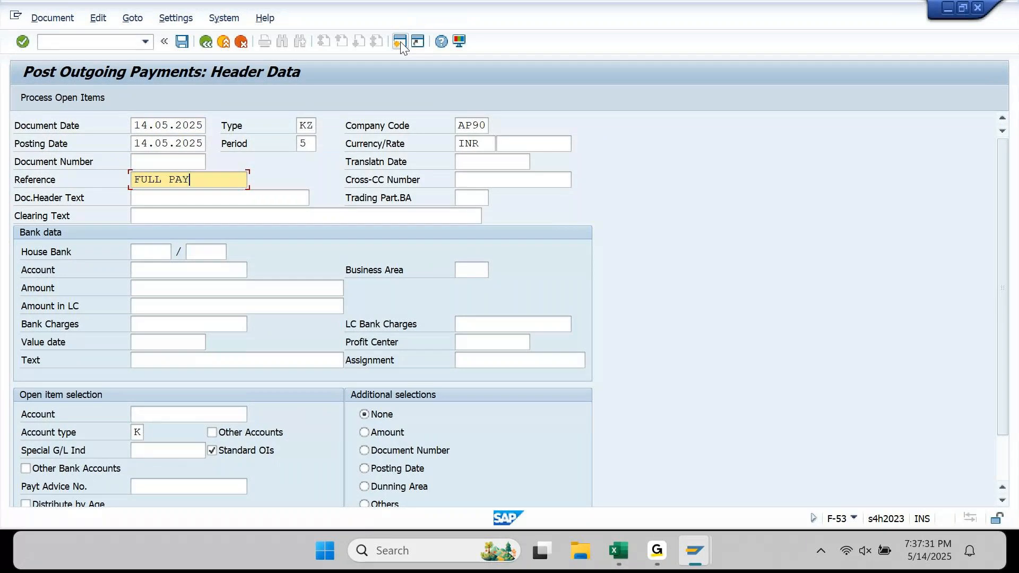
pyautogui.write('MENT')
pyautogui.press('Down')
pyautogui.hotkey('ctrl', 'v')
pyautogui.press('Down')
pyautogui.hotkey('ctrl', 'v')
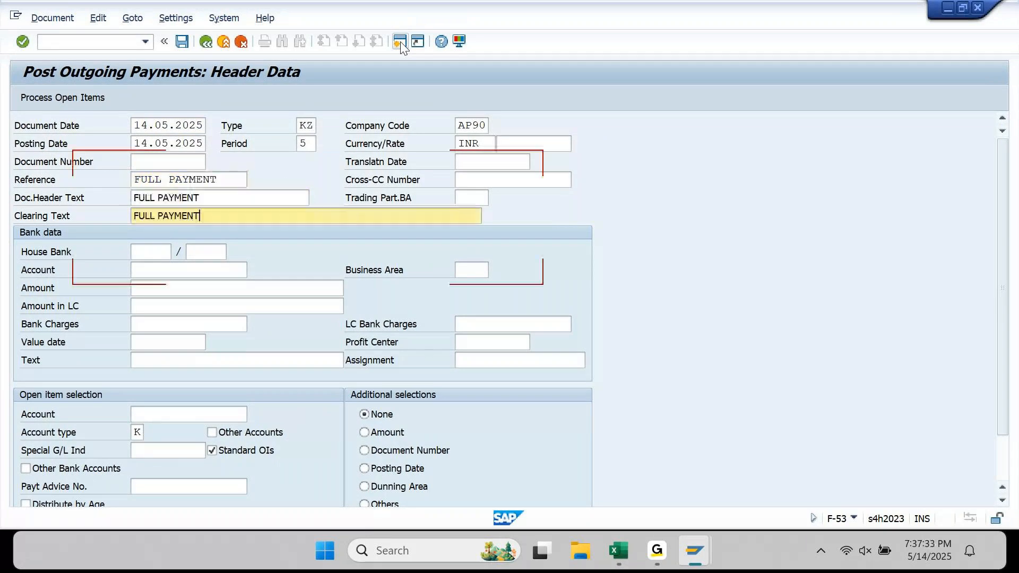
pyautogui.press('Down')
pyautogui.press('Down')
pyautogui.press('Down')
pyautogui.press('Return')
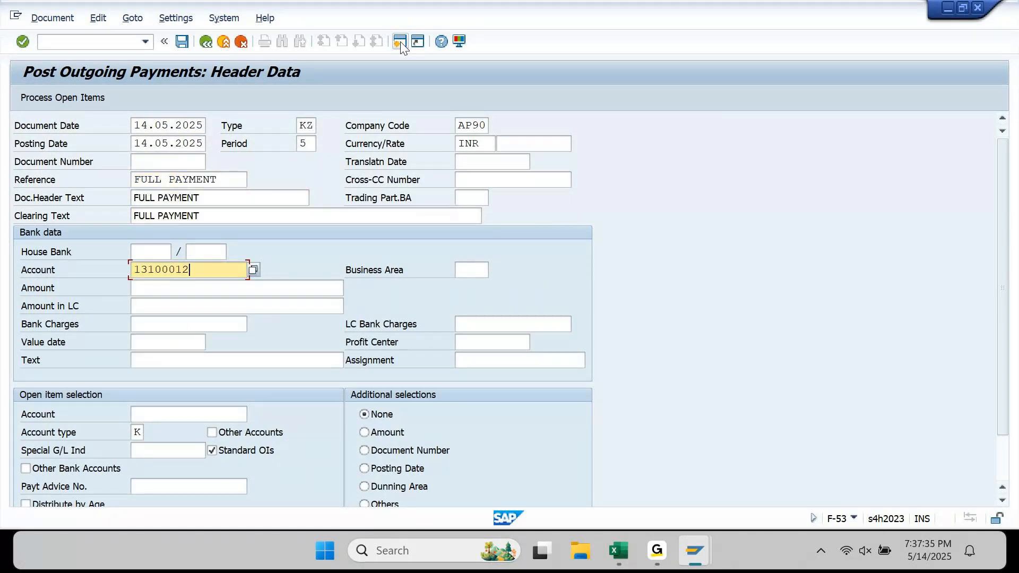
# - Enter amount 35000, value date 14.05.2025, text 'FULL PAYMENT' and Pepsi Limited's vendor account
pyautogui.press('Down')
pyautogui.write('35000')
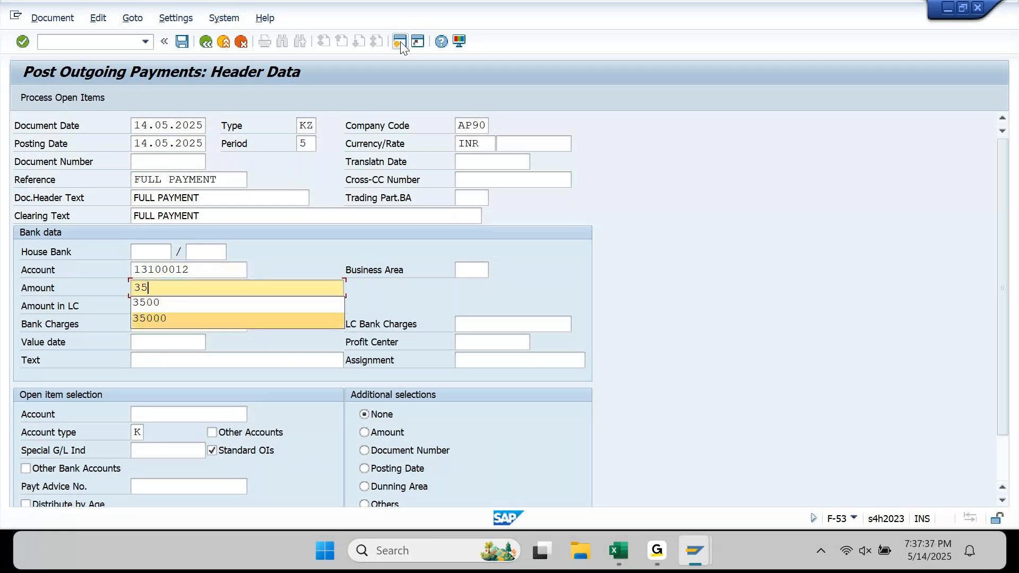
pyautogui.press('Down')
pyautogui.press('Down')
pyautogui.press('Down')
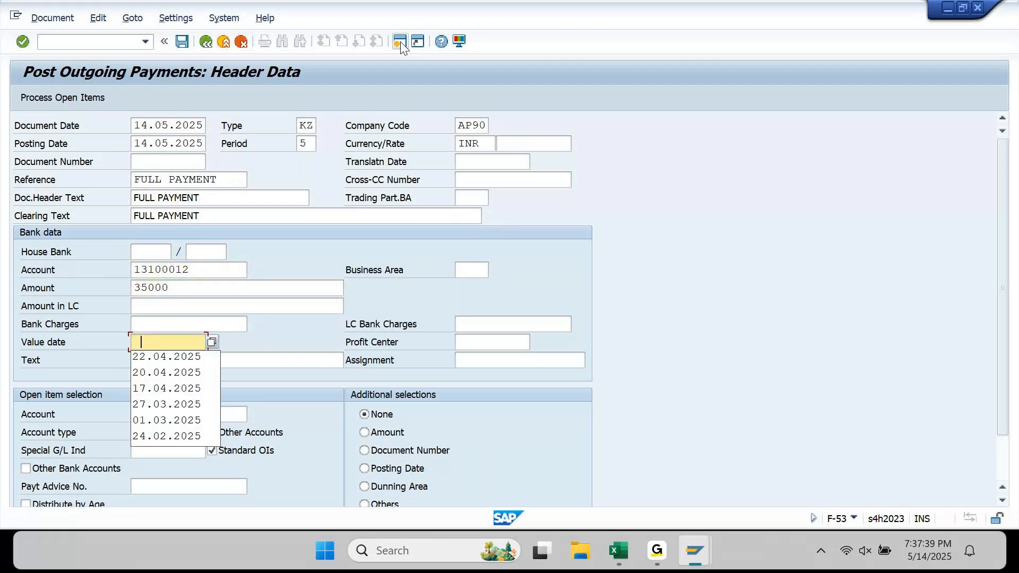
pyautogui.press('Down')
pyautogui.press('Escape')
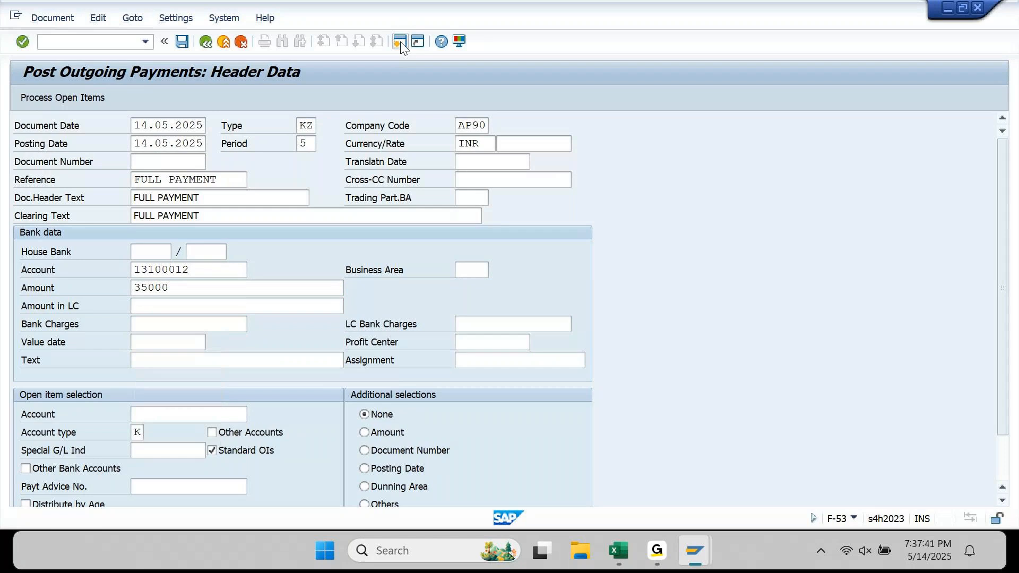
pyautogui.press('F4')
pyautogui.press('Return')
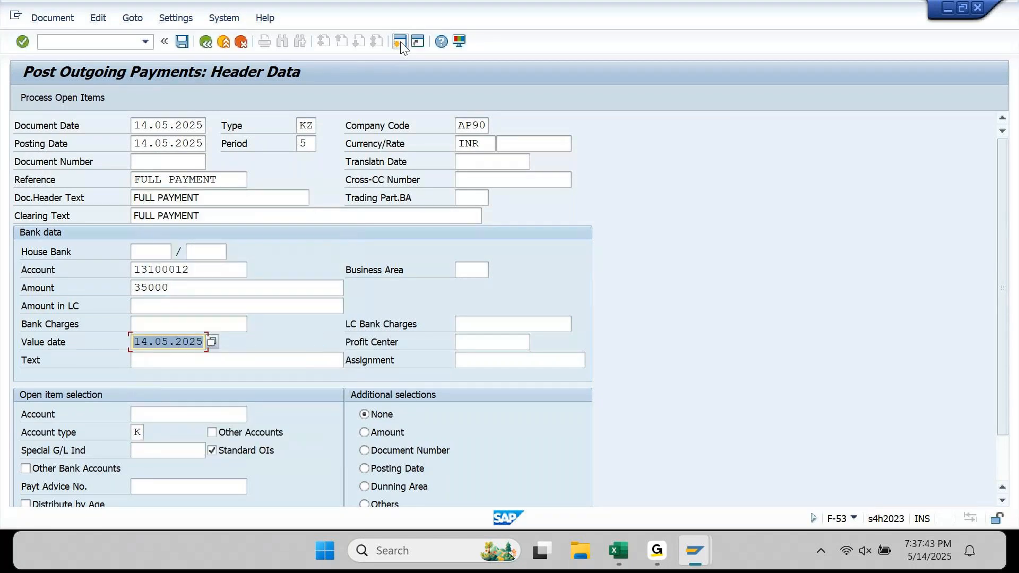
pyautogui.press('Tab')
pyautogui.write('FULL PAYMENY')
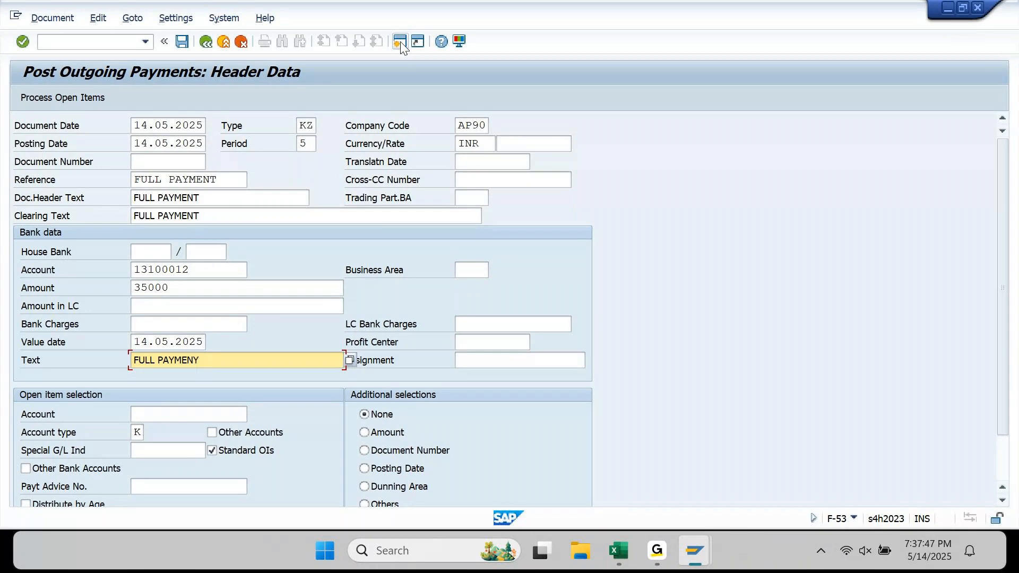
pyautogui.press('BackSpace')
pyautogui.write('T')
pyautogui.press('Tab')
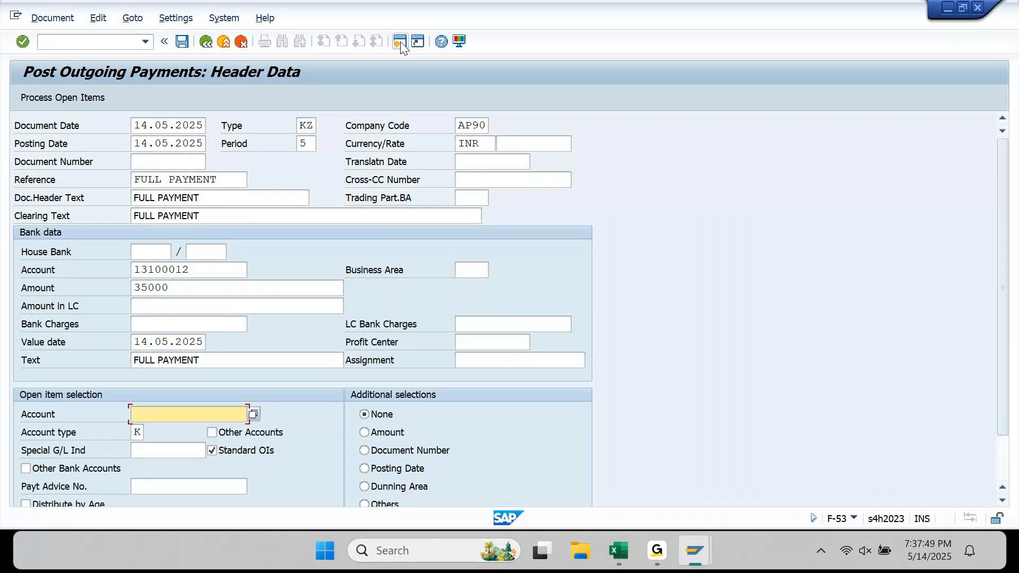
pyautogui.press('space')
pyautogui.press('Down')
pyautogui.press('Return')
pyautogui.click(85, 98)
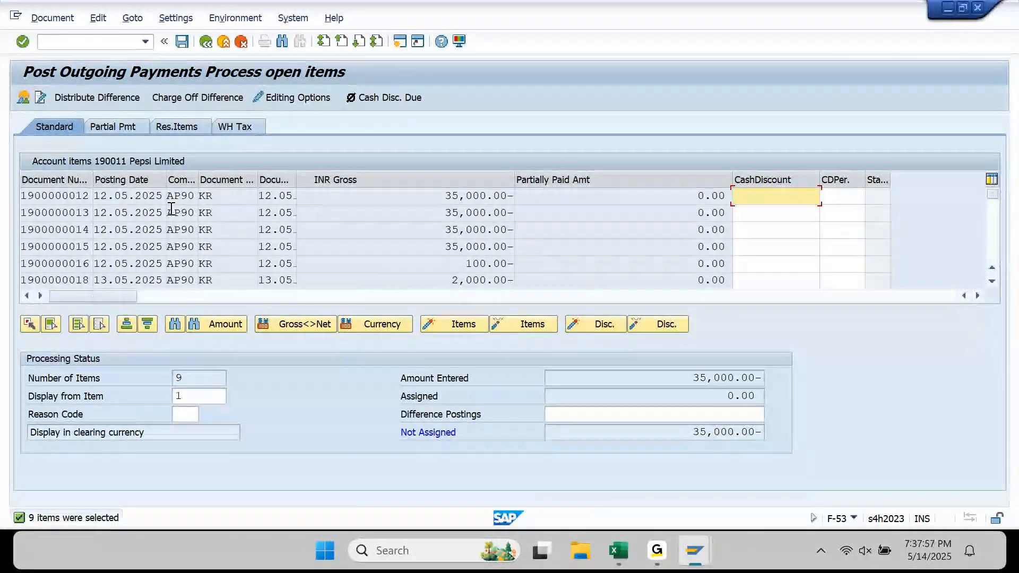
pyautogui.click(23, 197)
pyautogui.moveTo(24, 197); pyautogui.dragTo(89, 201)
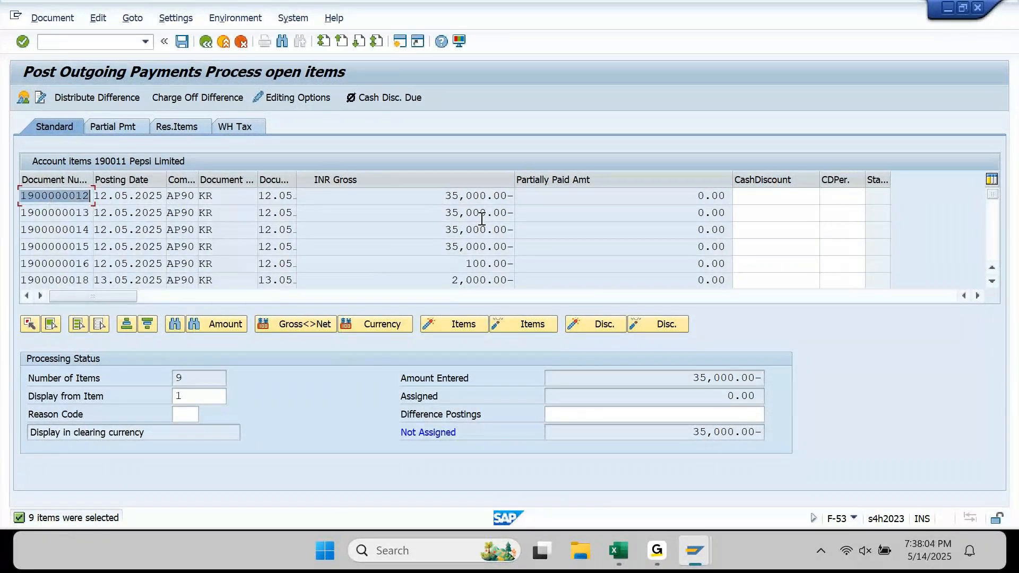
pyautogui.doubleClick(479, 195)
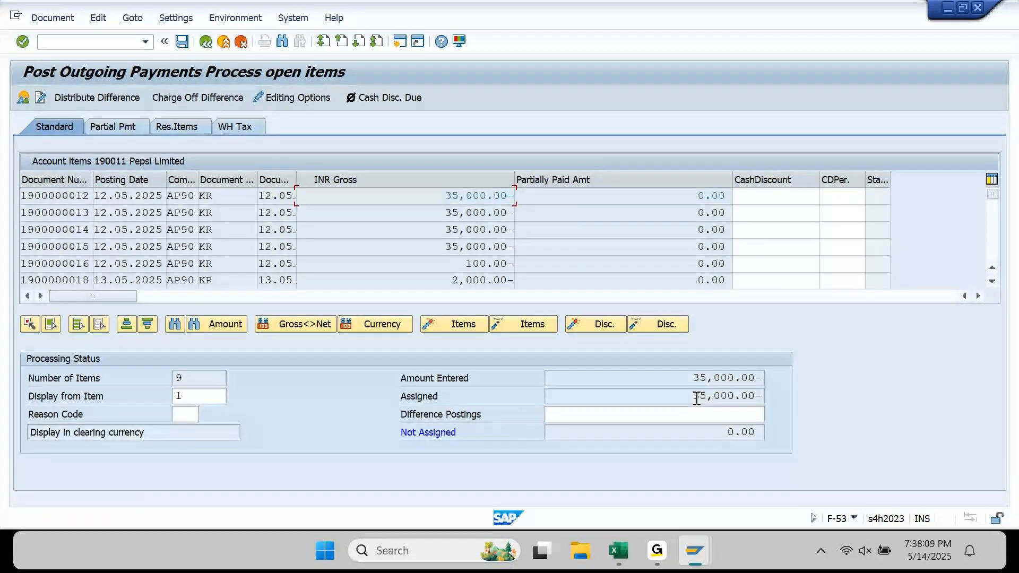
pyautogui.click(52, 18)
pyautogui.click(68, 50)
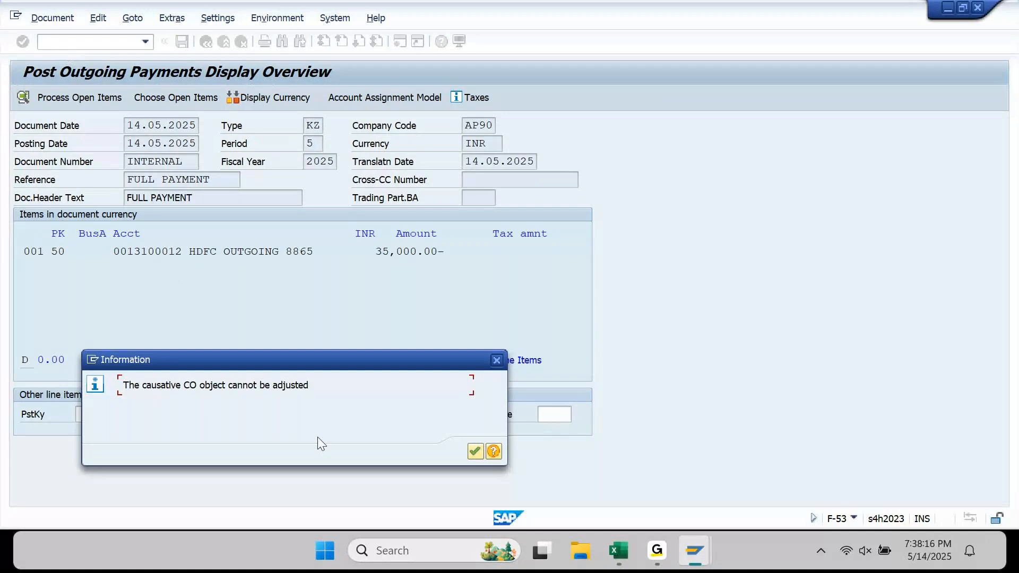
pyautogui.click(474, 451)
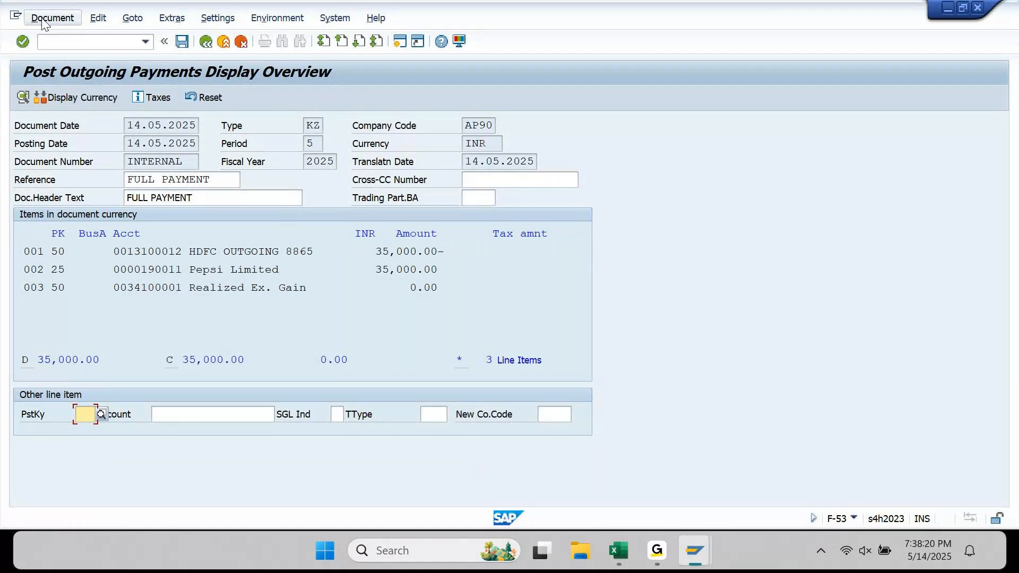
pyautogui.click(182, 46)
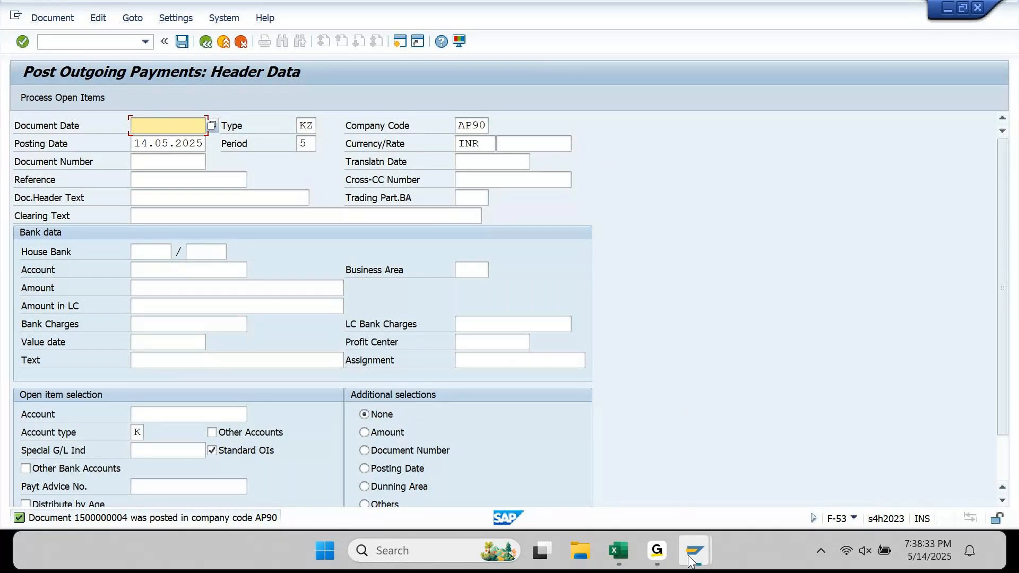
pyautogui.moveTo(691, 561)
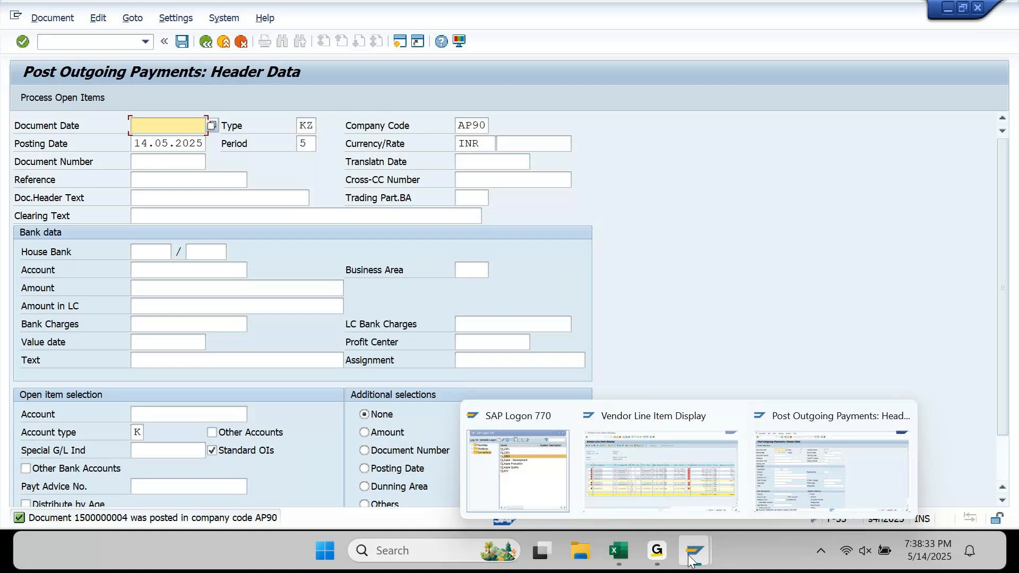
pyautogui.click(660, 467)
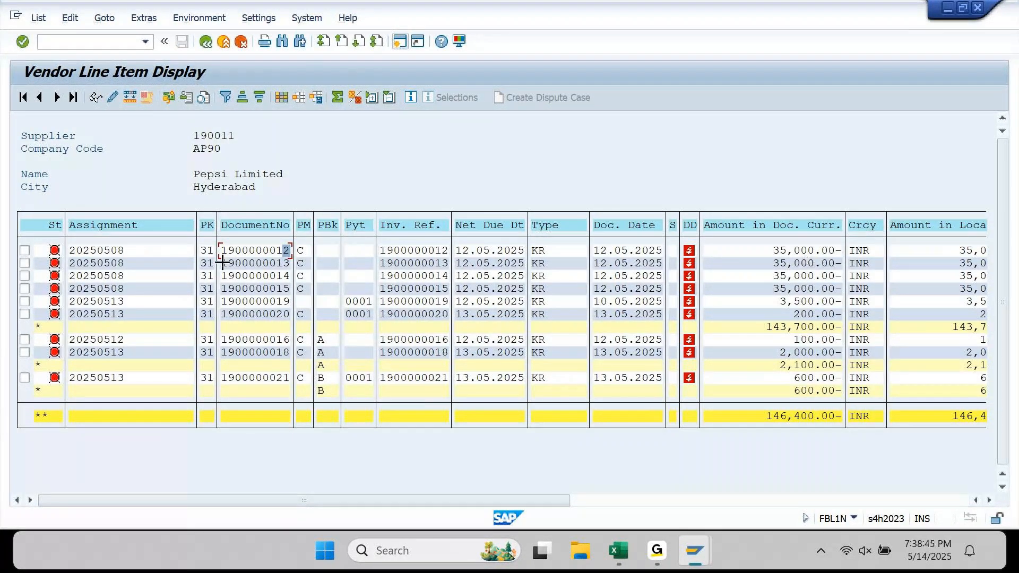
pyautogui.moveTo(223, 262); pyautogui.dragTo(287, 261)
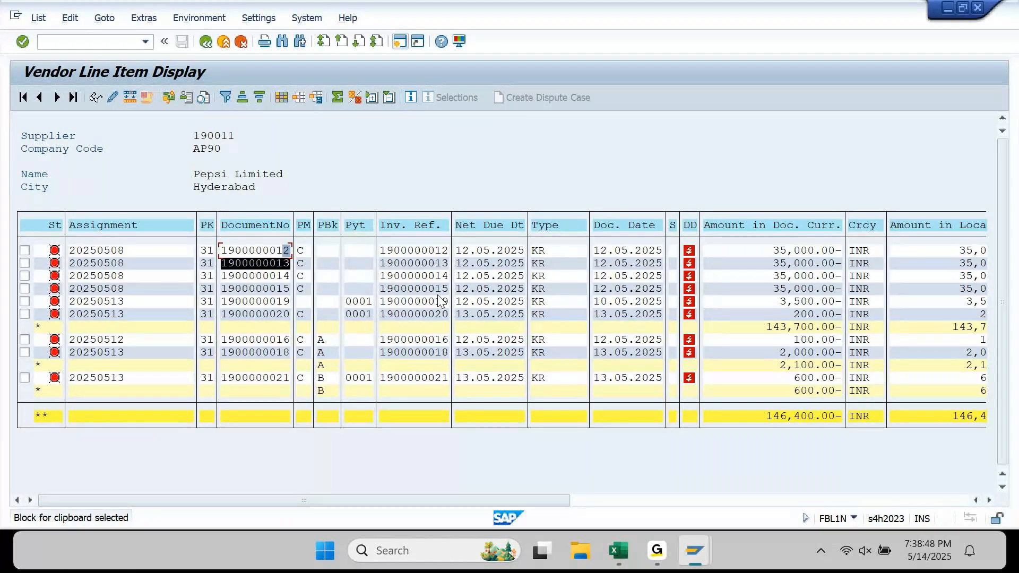
pyautogui.hotkey('ctrl', 'c')
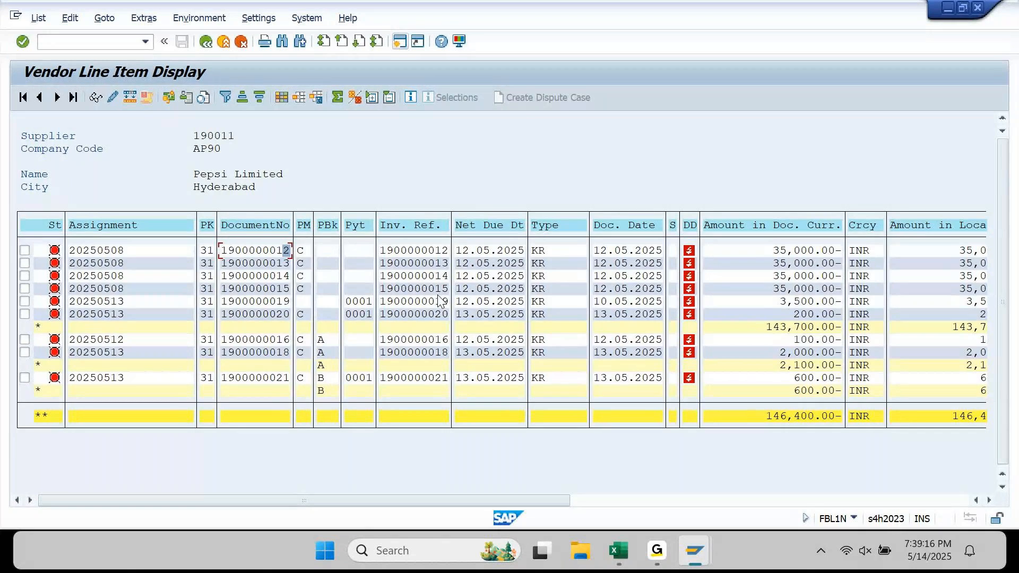
pyautogui.moveTo(694, 551)
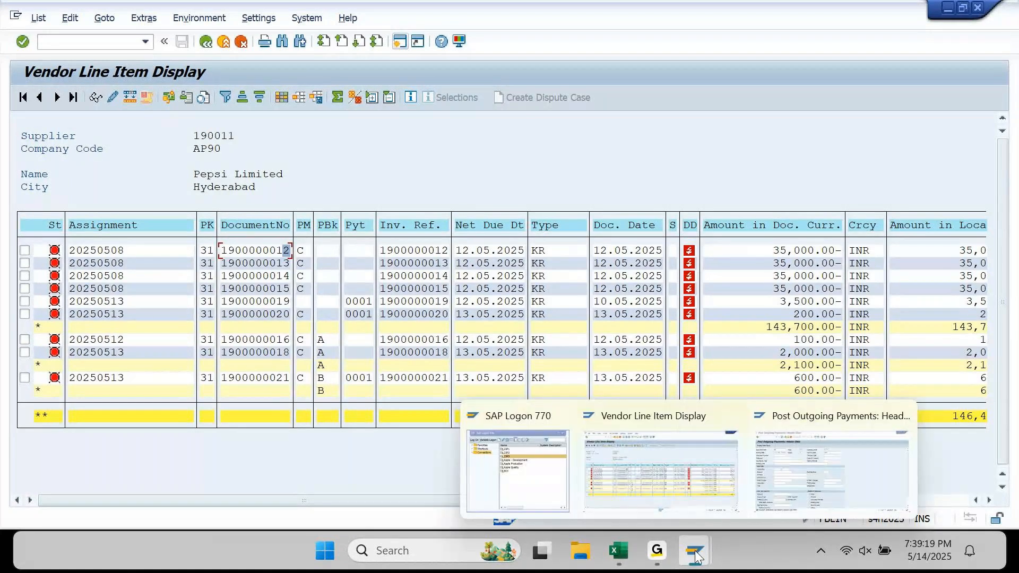
pyautogui.click(803, 485)
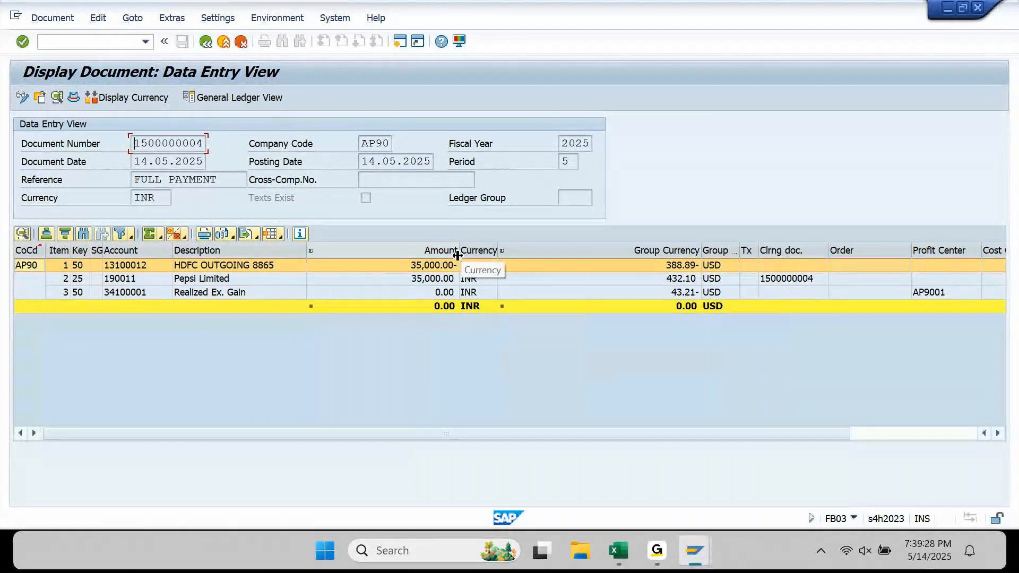
pyautogui.click(443, 291)
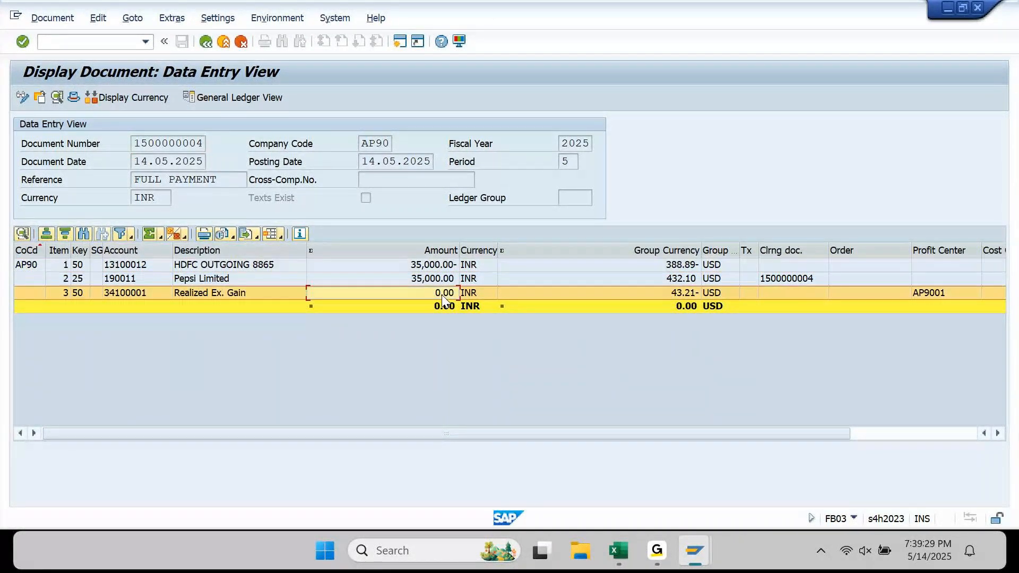
pyautogui.click(690, 297)
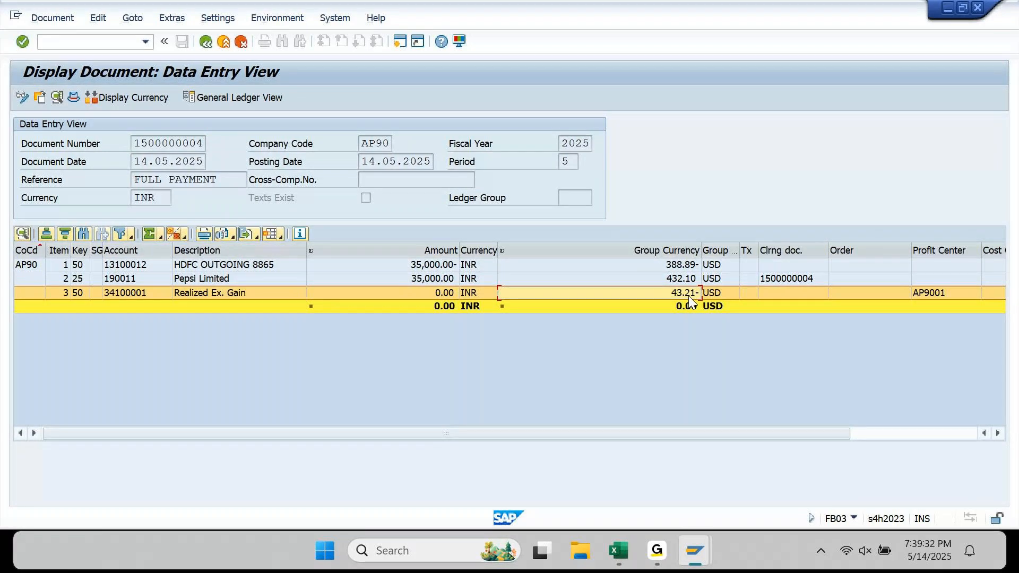
# - Exit the document display and leave the transaction with /n
pyautogui.click(222, 41)
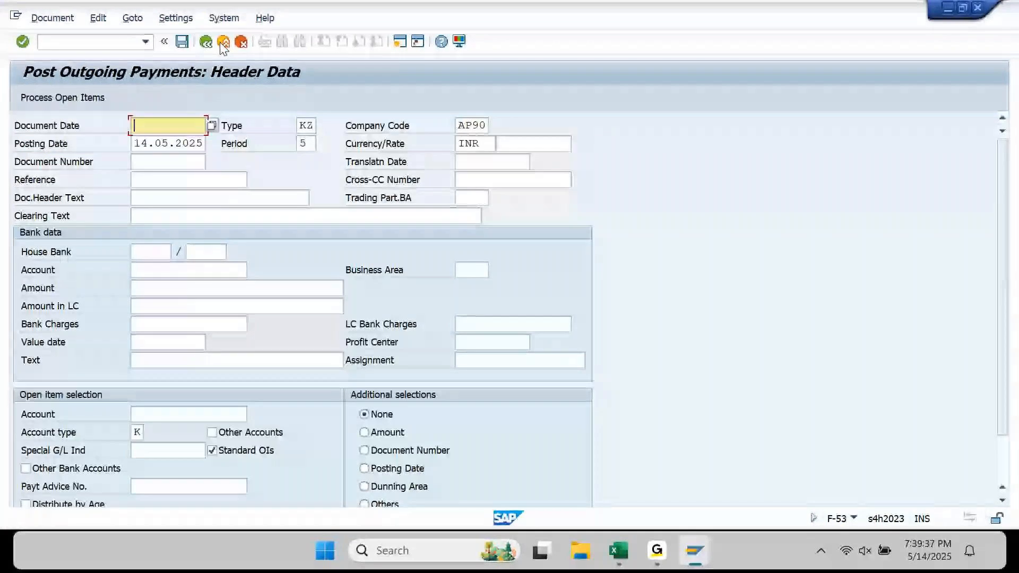
pyautogui.click(130, 43)
pyautogui.write('/n')
pyautogui.press('Return')
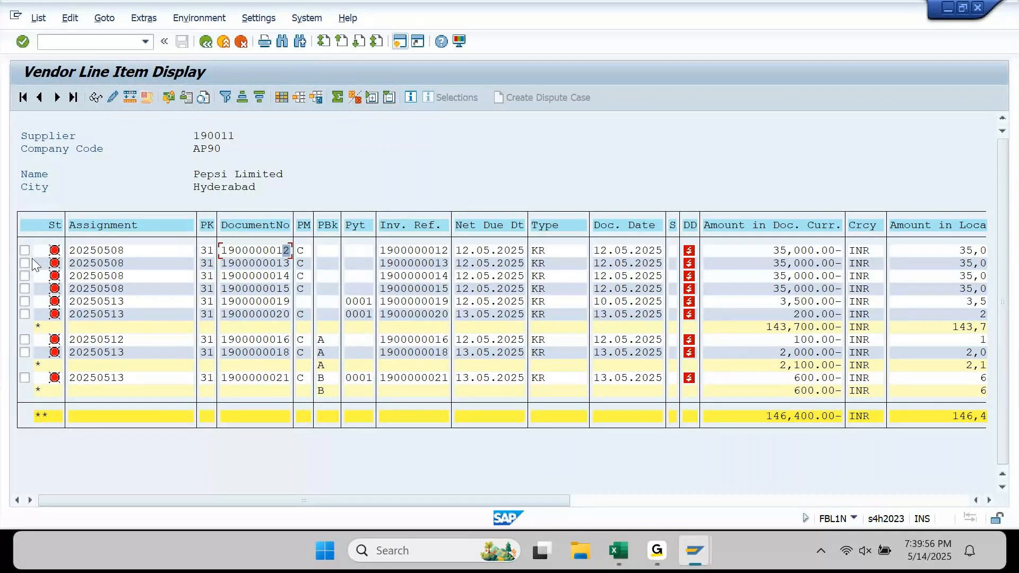
# - Inspect the second item's payment method and Pyt values, then return to SAP Easy Access
pyautogui.click(305, 265)
pyautogui.click(366, 264)
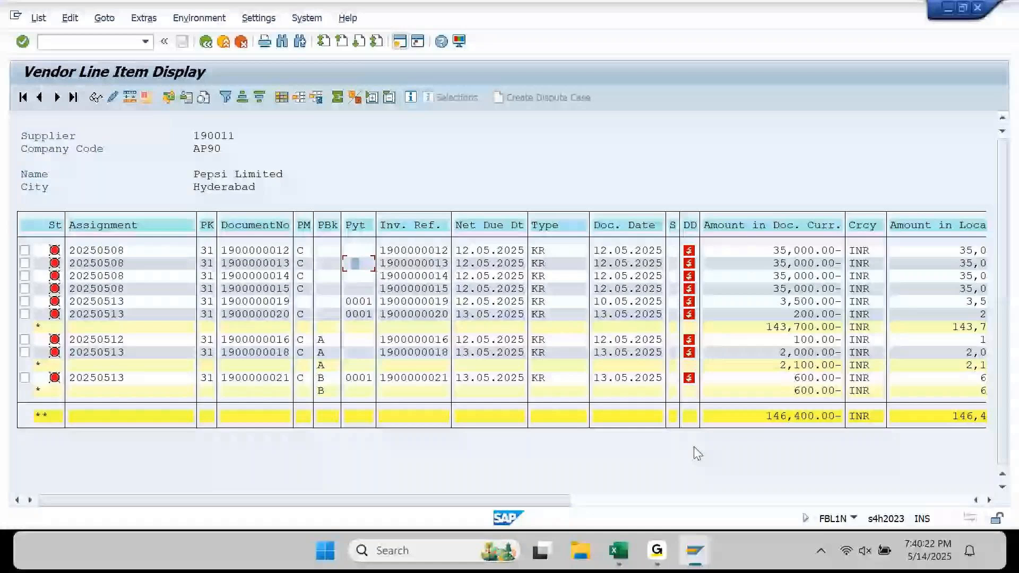
pyautogui.click(658, 549)
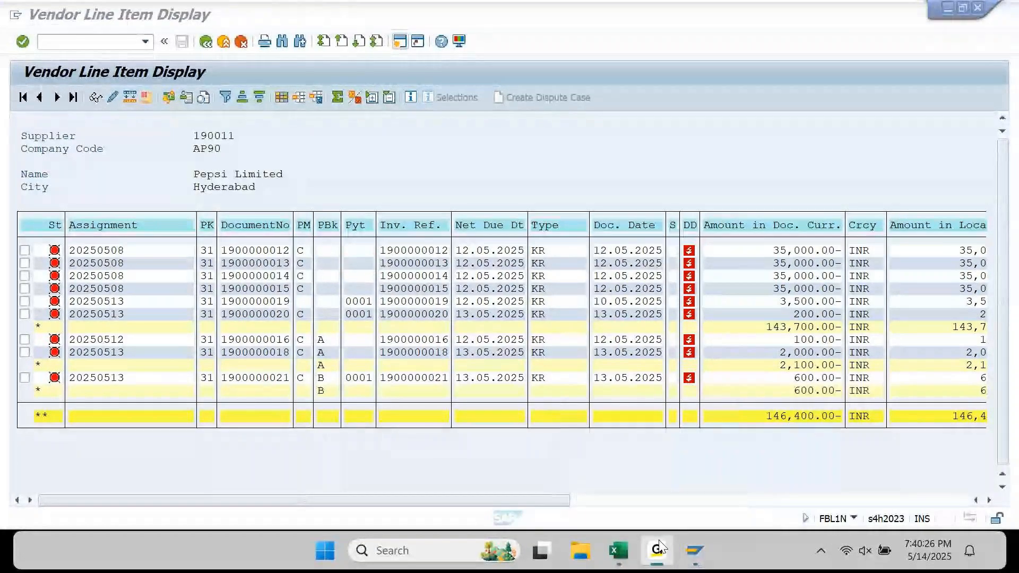
pyautogui.click(658, 546)
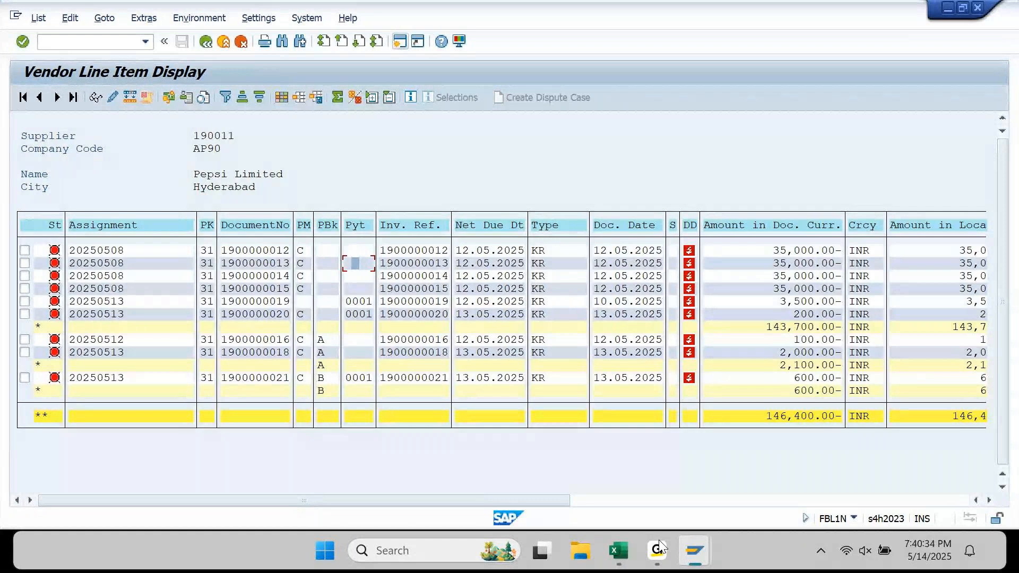
pyautogui.moveTo(707, 556)
pyautogui.click(814, 486)
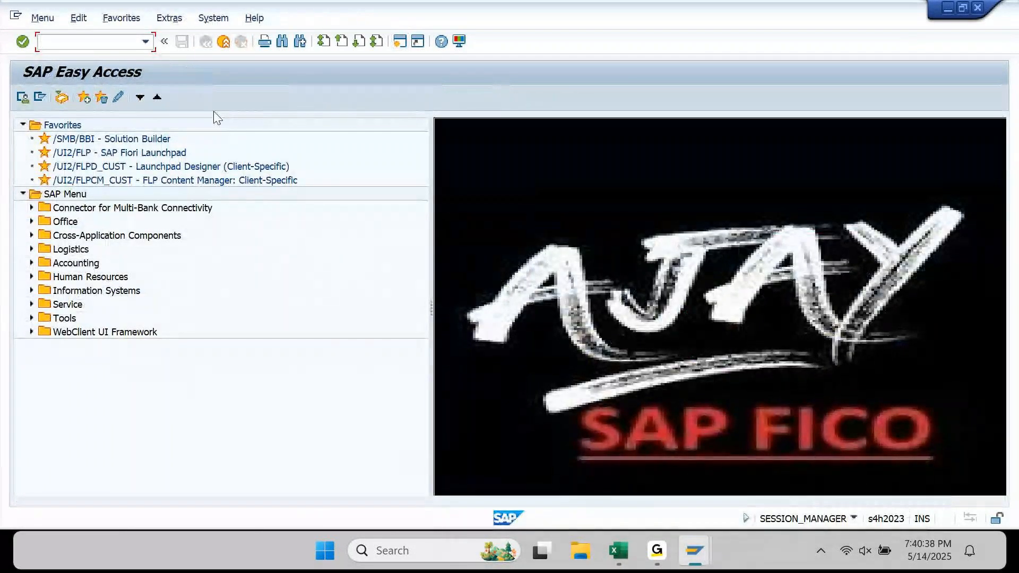
# - In F110, load payment run 12.05.2025 with identification AP901
pyautogui.write('F110')
pyautogui.press('Return')
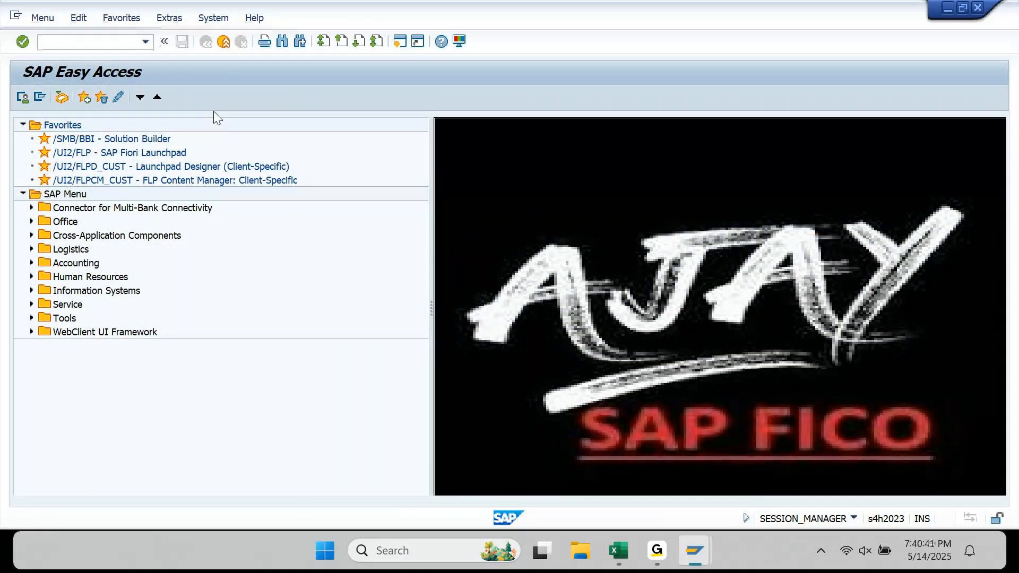
pyautogui.press('Down')
pyautogui.press('Down')
pyautogui.press('Return')
pyautogui.press('Tab')
pyautogui.press('Down')
pyautogui.press('Down')
pyautogui.press('Return')
pyautogui.press('Return')
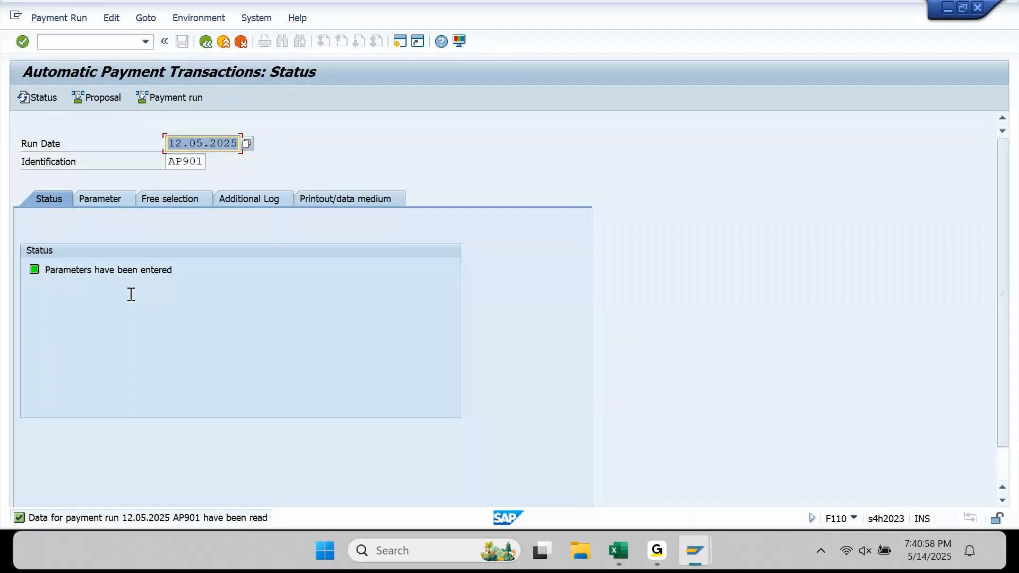
# - Choose Edit > Parameters > Delete for this run
pyautogui.click(113, 25)
pyautogui.moveTo(189, 45)
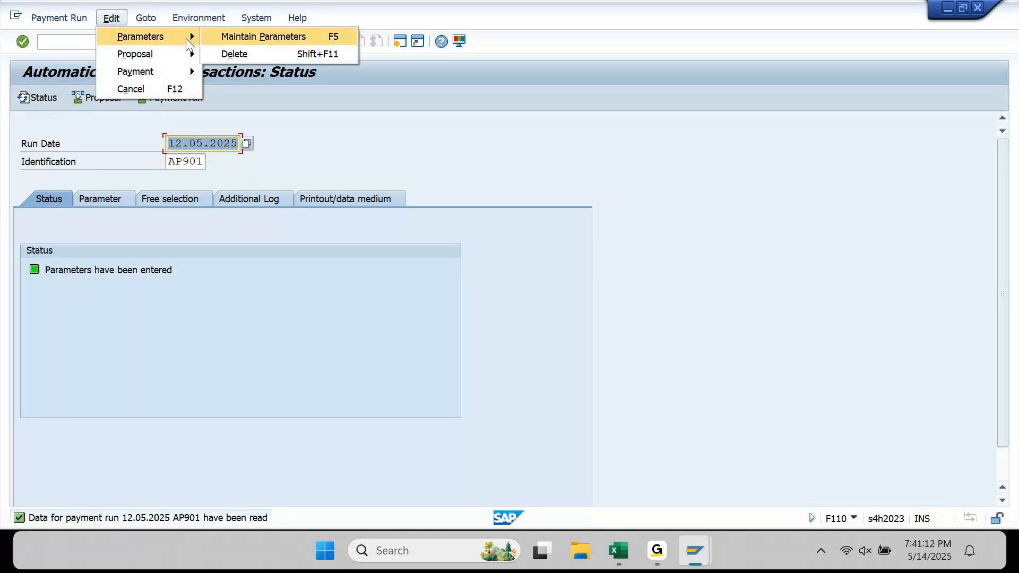
pyautogui.click(270, 55)
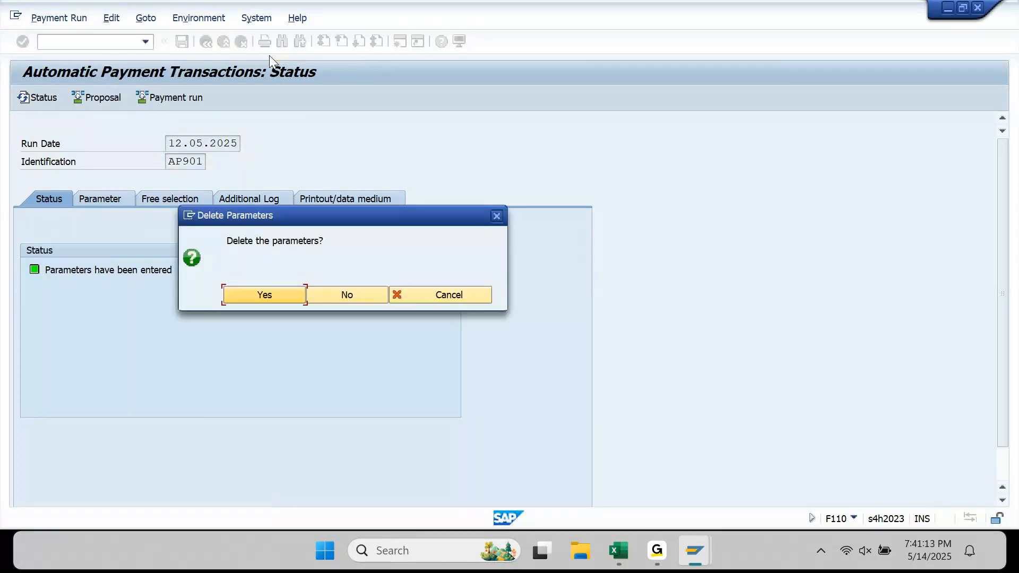
# - Confirm Yes to delete the 12.05.2025 / AP901 run parameters
pyautogui.click(275, 293)
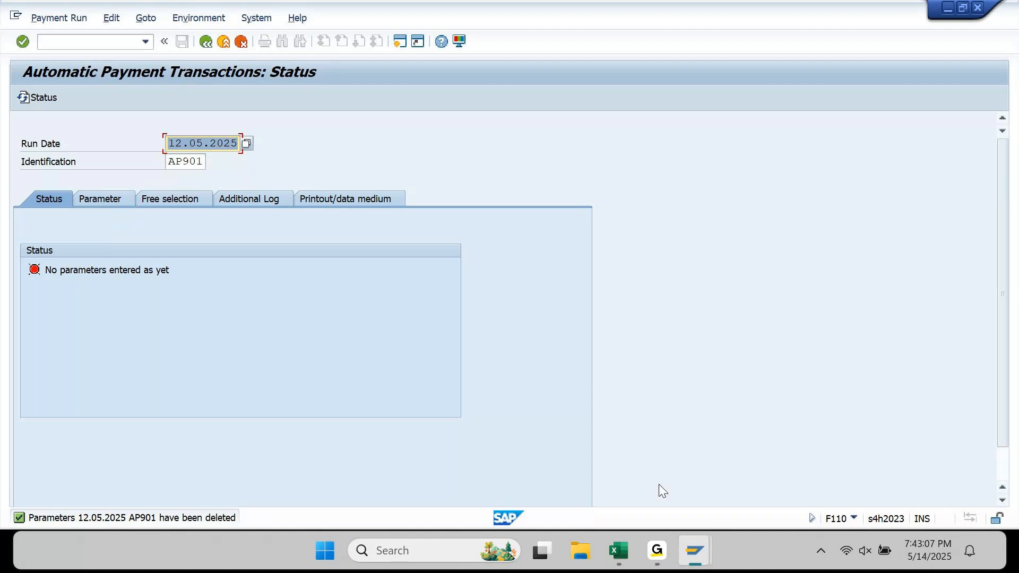
pyautogui.click(657, 550)
pyautogui.click(656, 550)
# - Change the run date to 14.05.2025 for identification AP901
pyautogui.press('Right')
pyautogui.hotkey('shift', 'Right')
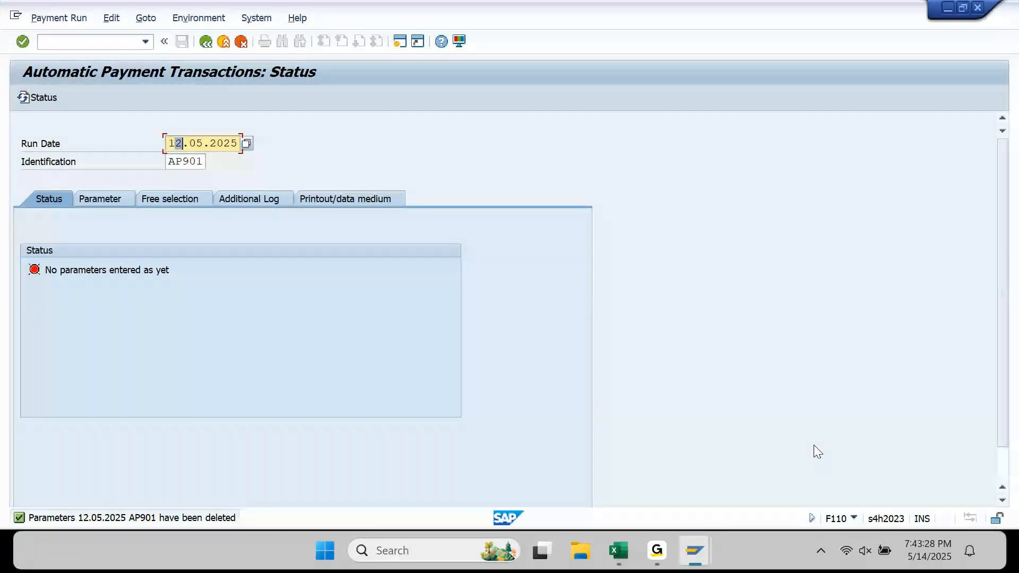
pyautogui.write('4')
pyautogui.press('Return')
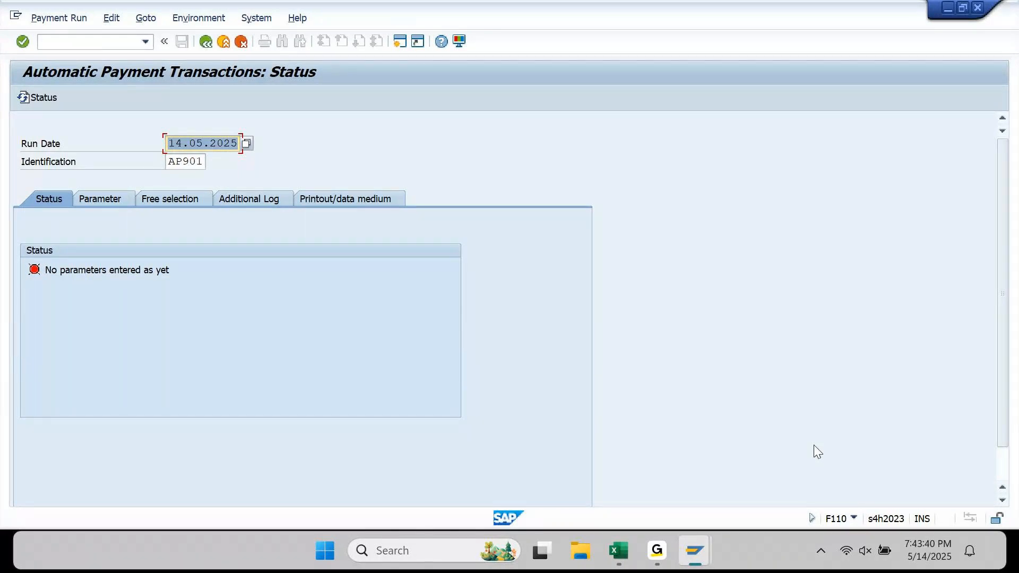
pyautogui.press('Tab')
pyautogui.hotkey('shift', 'Tab')
pyautogui.hotkey('shift', 'Tab')
pyautogui.press('Tab')
# - Enter company code AP90, payment method C and next posting date 15.05.2025
pyautogui.click(97, 196)
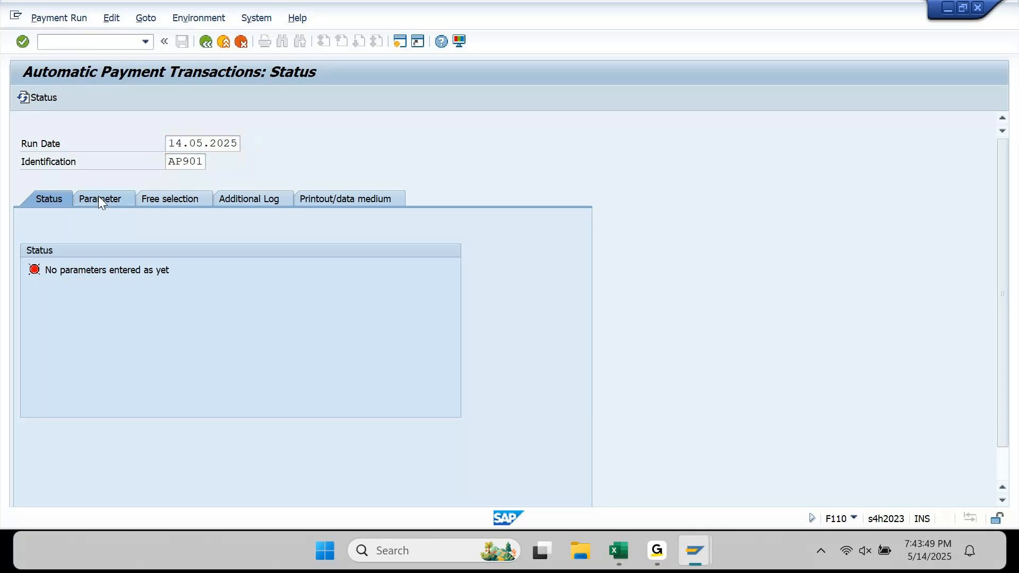
pyautogui.press('Tab')
pyautogui.press('Tab')
pyautogui.press('Tab')
pyautogui.press('Down')
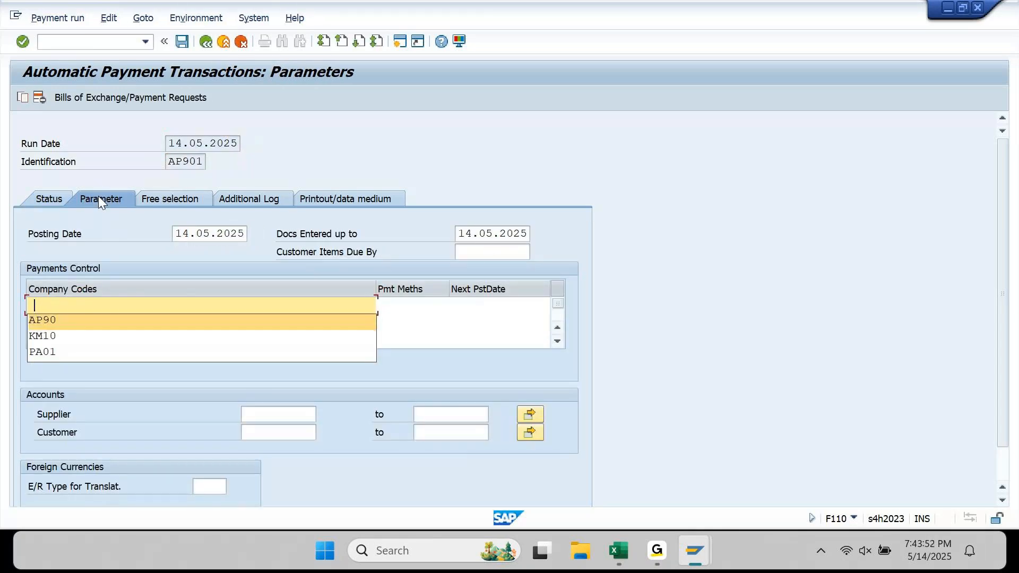
pyautogui.press('Tab')
pyautogui.write('C')
pyautogui.press('Tab')
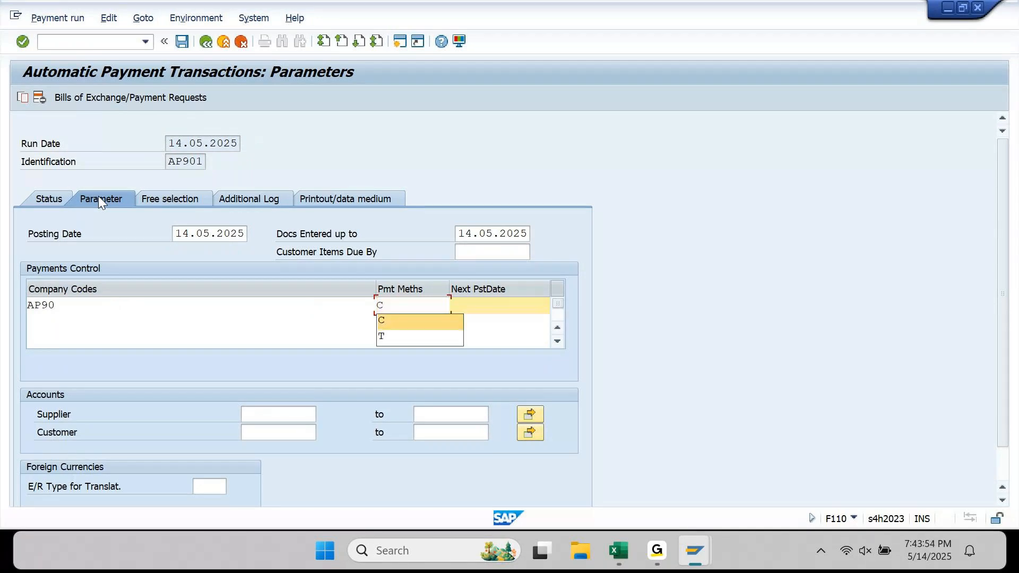
pyautogui.write('1')
pyautogui.press('Down')
pyautogui.press('Return')
pyautogui.press('Home')
pyautogui.press('Right')
pyautogui.hotkey('shift', 'Right')
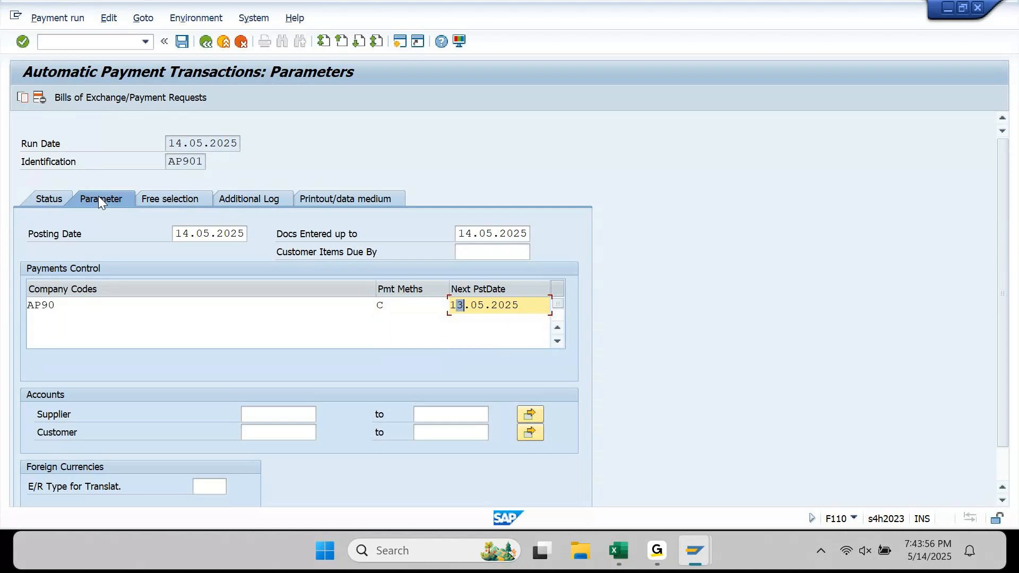
pyautogui.write('5')
# - Add supplier 190011 to the run and view the Status tab
pyautogui.click(295, 418)
pyautogui.click(295, 418)
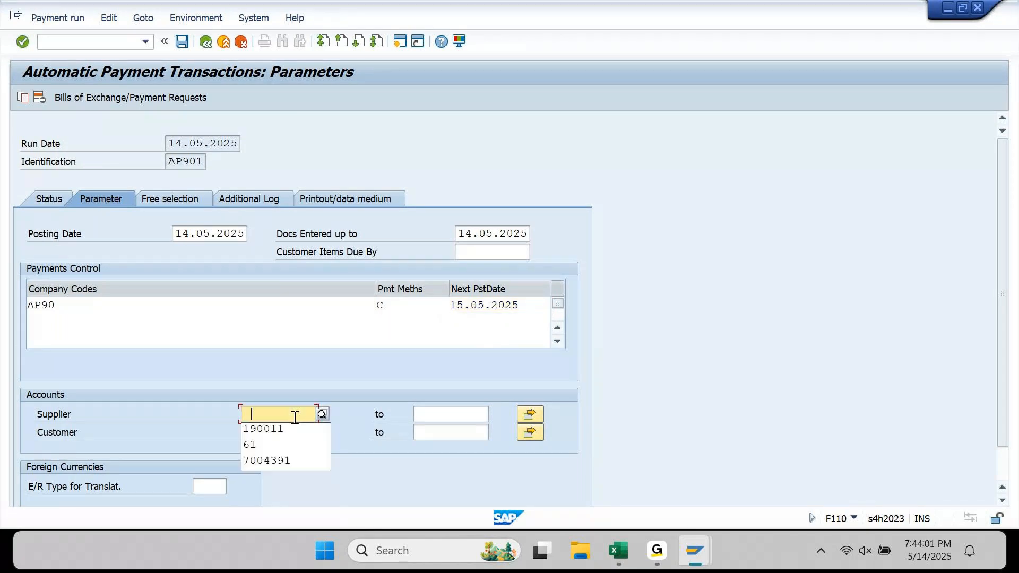
pyautogui.press('Down')
pyautogui.press('Return')
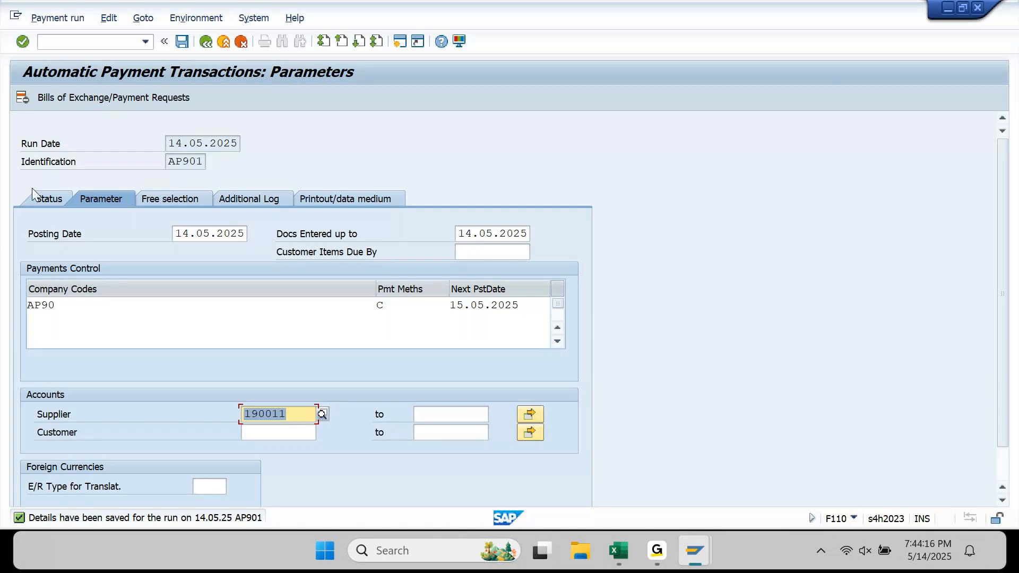
pyautogui.click(52, 198)
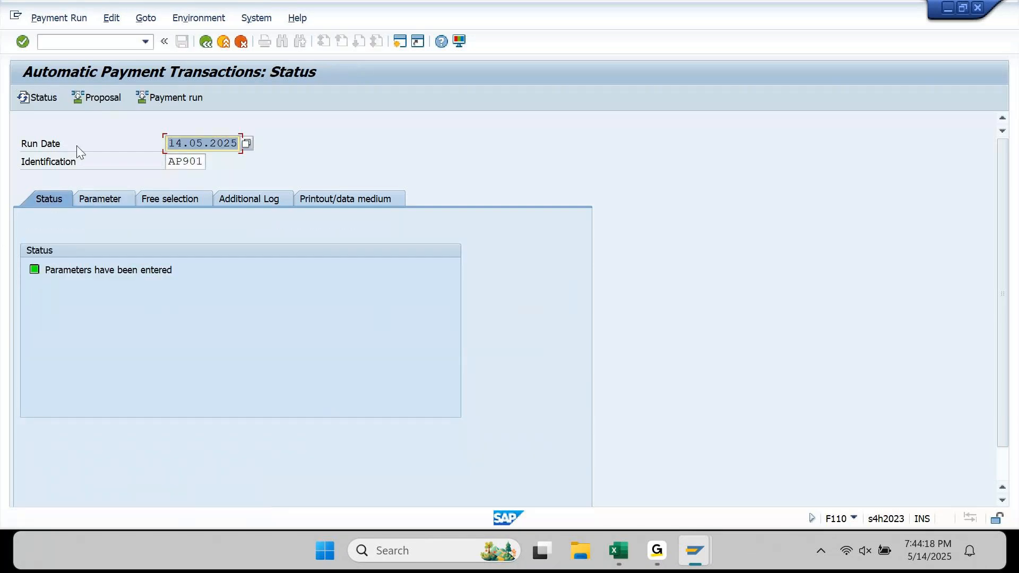
# - Schedule the AP901 payment proposal to start immediately and refresh the run status
pyautogui.click(99, 100)
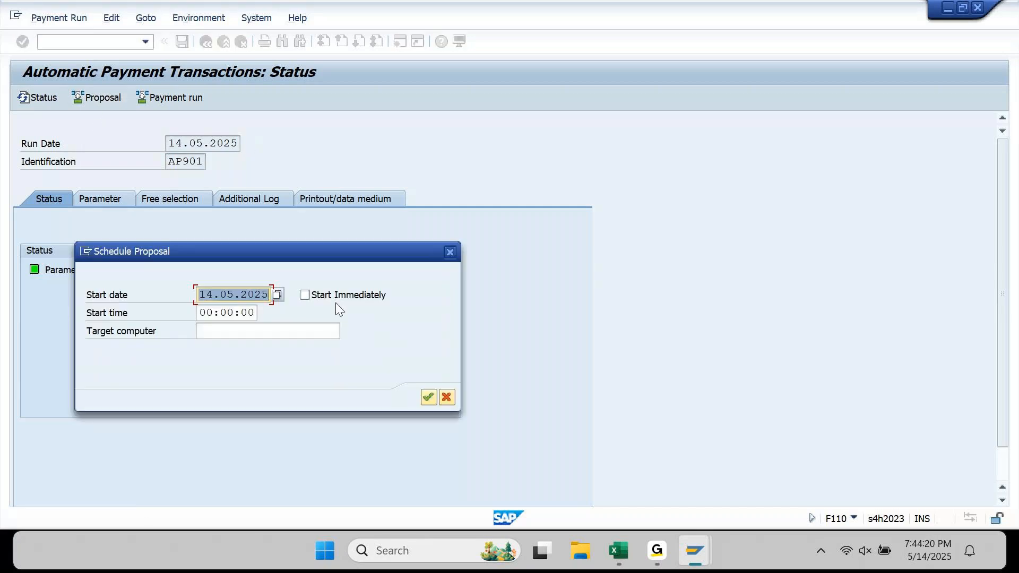
pyautogui.click(307, 295)
pyautogui.click(429, 398)
pyautogui.click(44, 100)
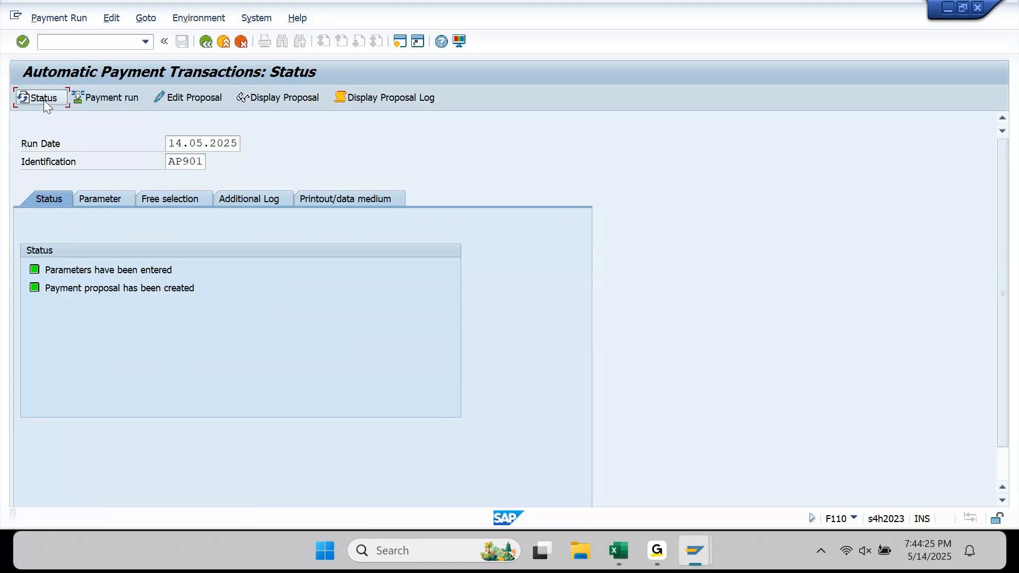
# - Review the proposal's 111,400.00 INR exception and its job log
pyautogui.click(272, 96)
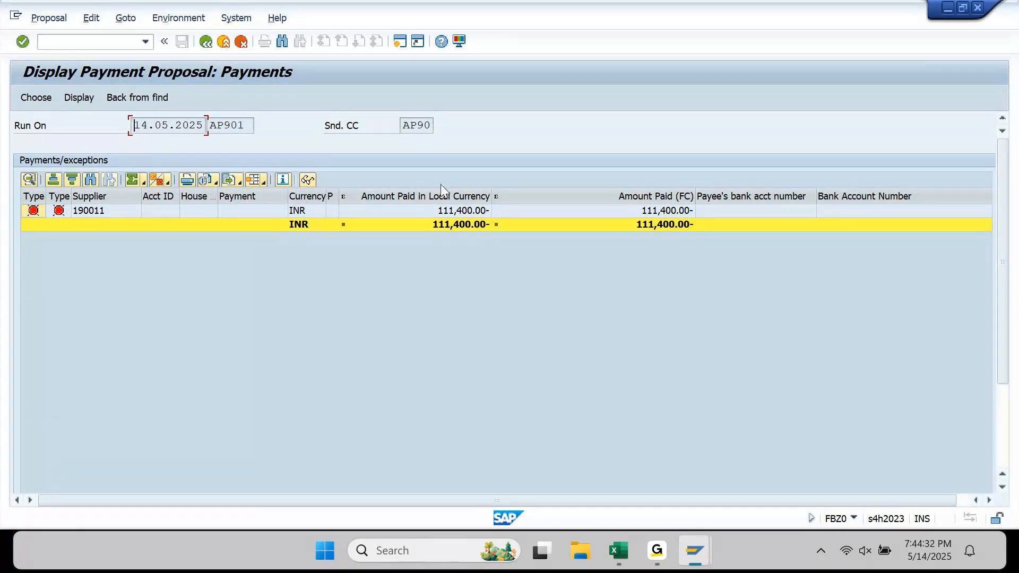
pyautogui.click(206, 42)
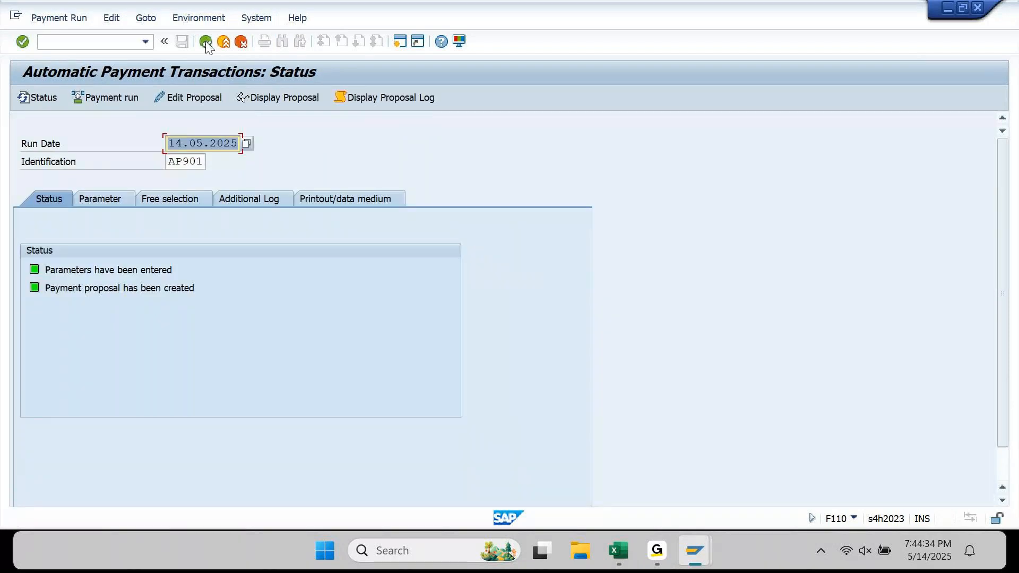
pyautogui.click(429, 98)
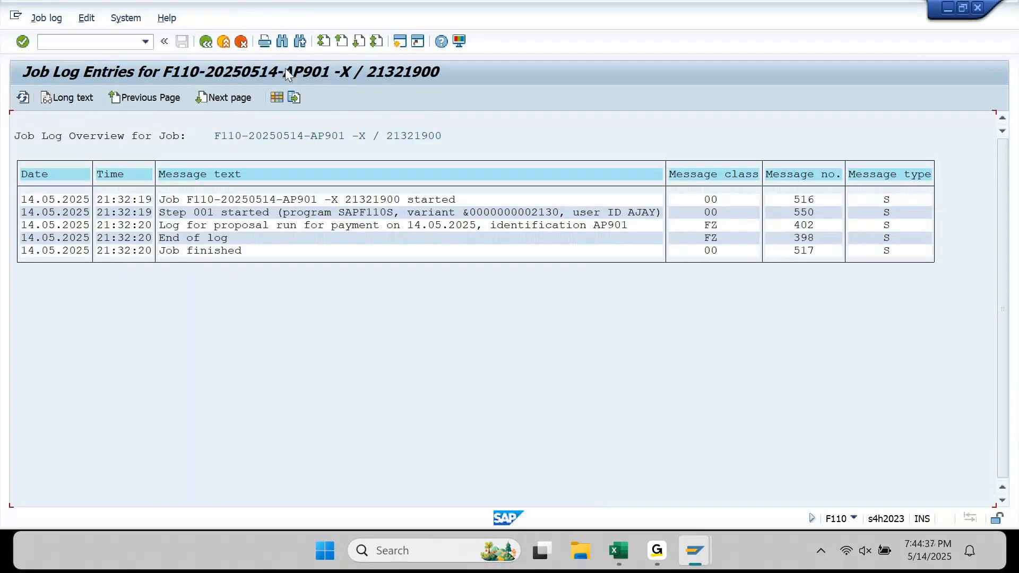
pyautogui.click(208, 46)
# - Request deletion of the AP901 payment proposal from the Edit menu
pyautogui.click(111, 17)
pyautogui.moveTo(137, 53)
pyautogui.click(256, 106)
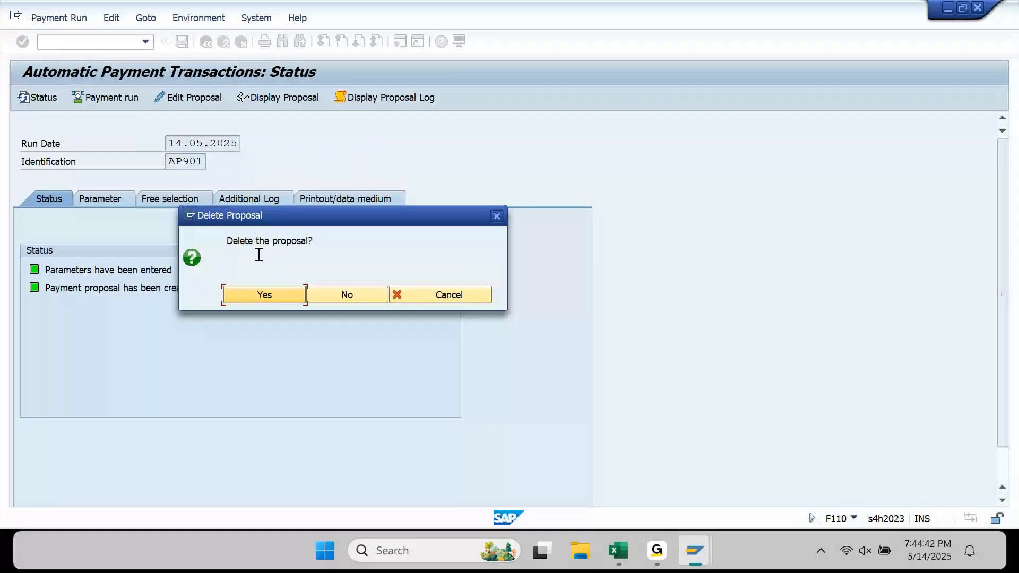
# - Delete the proposal and log due date checks, payment method selection in all cases, and line items
pyautogui.press('Return')
pyautogui.click(245, 205)
pyautogui.click(73, 272)
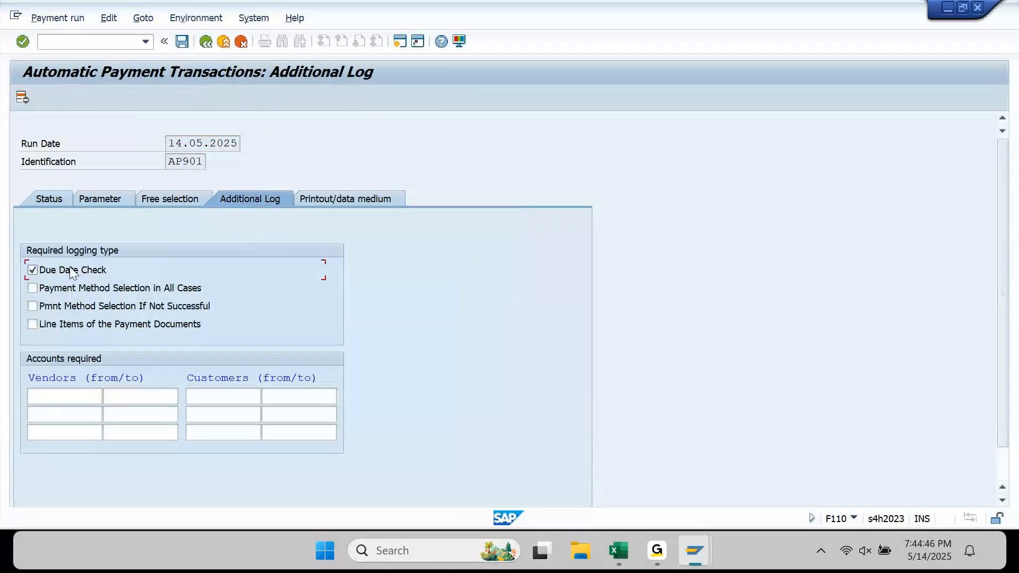
pyautogui.click(72, 288)
pyautogui.click(74, 324)
# - Limit the additional log to vendors up to ZZZZZZZZZZ and save the run parameters
pyautogui.click(78, 396)
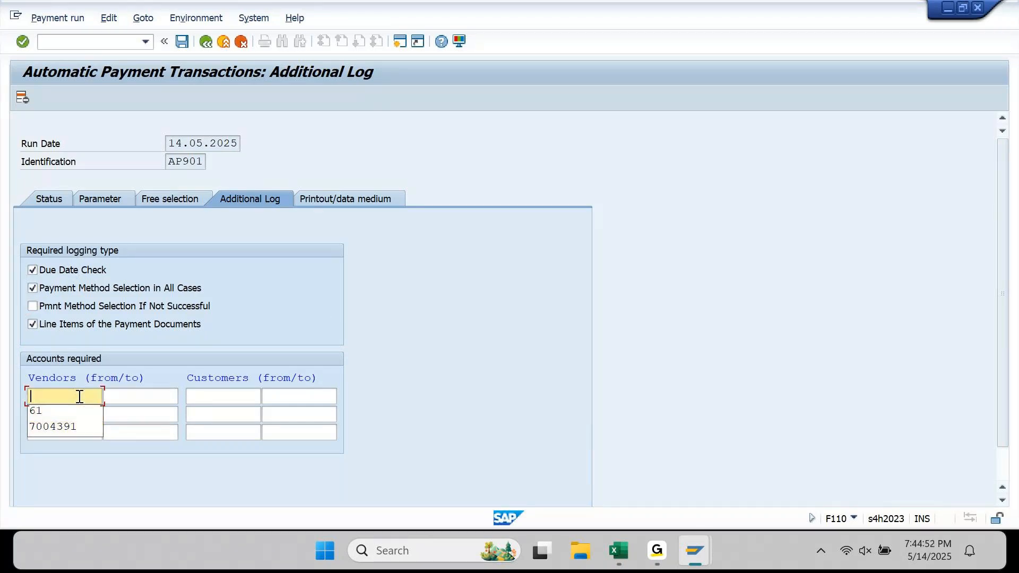
pyautogui.click(90, 201)
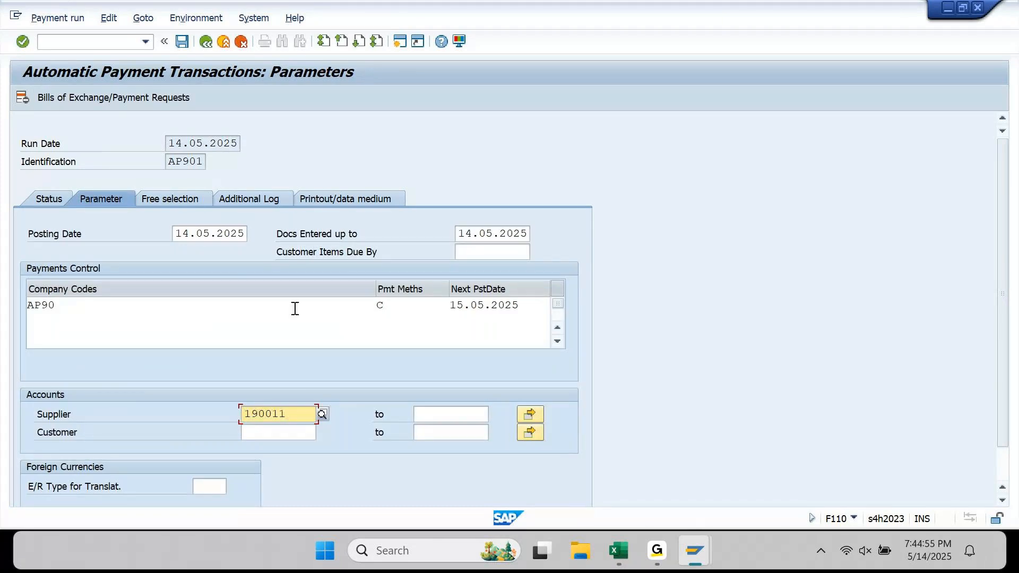
pyautogui.click(248, 198)
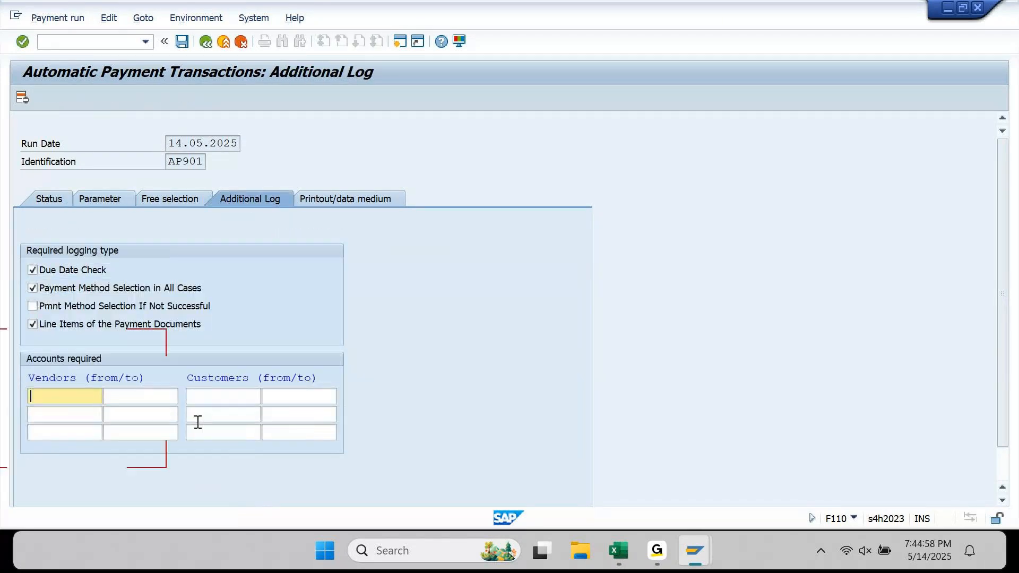
pyautogui.press('Tab')
pyautogui.write('ZZZZZZZZZZ')
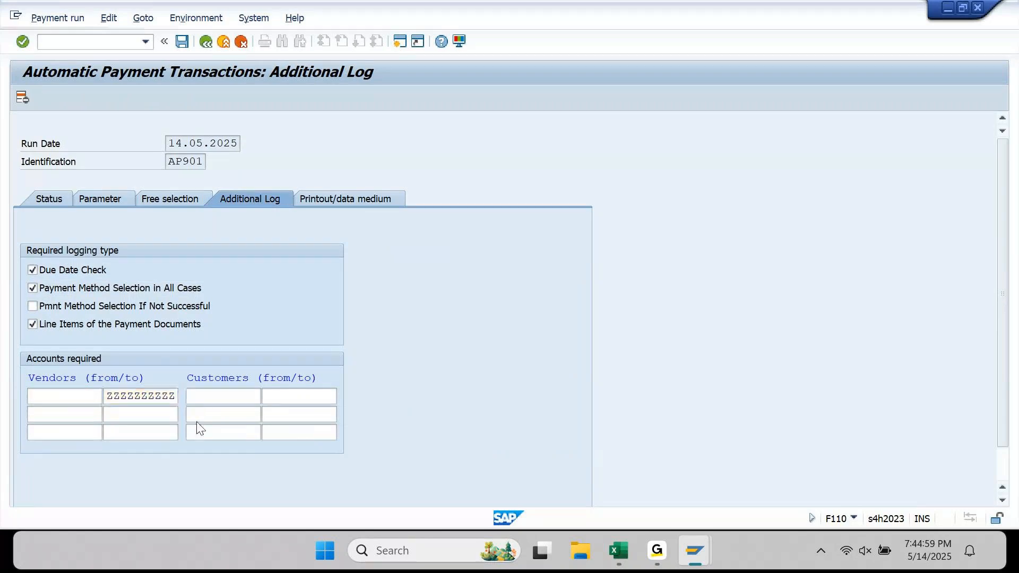
pyautogui.hotkey('shift', 'Tab')
pyautogui.click(183, 42)
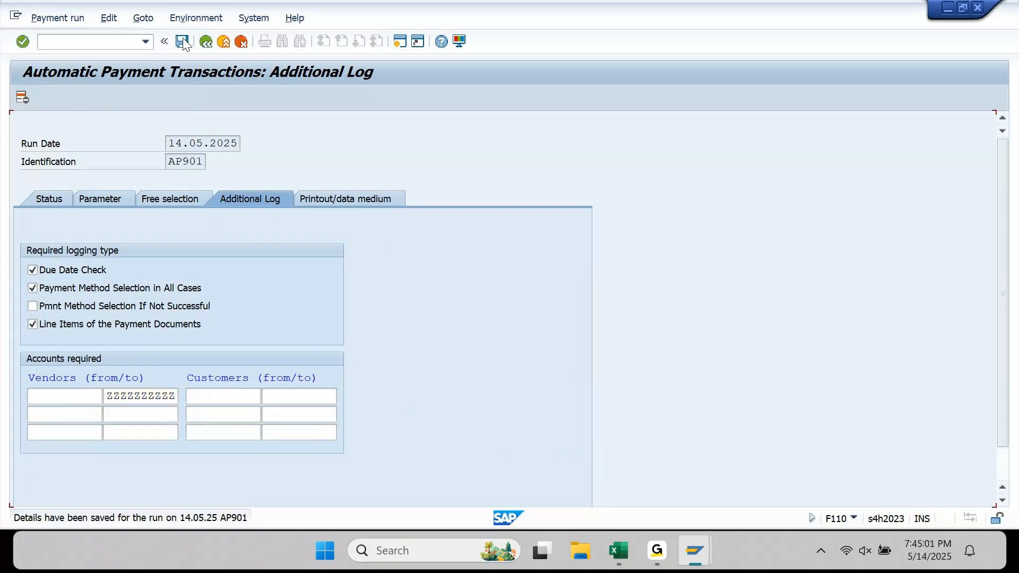
pyautogui.click(50, 199)
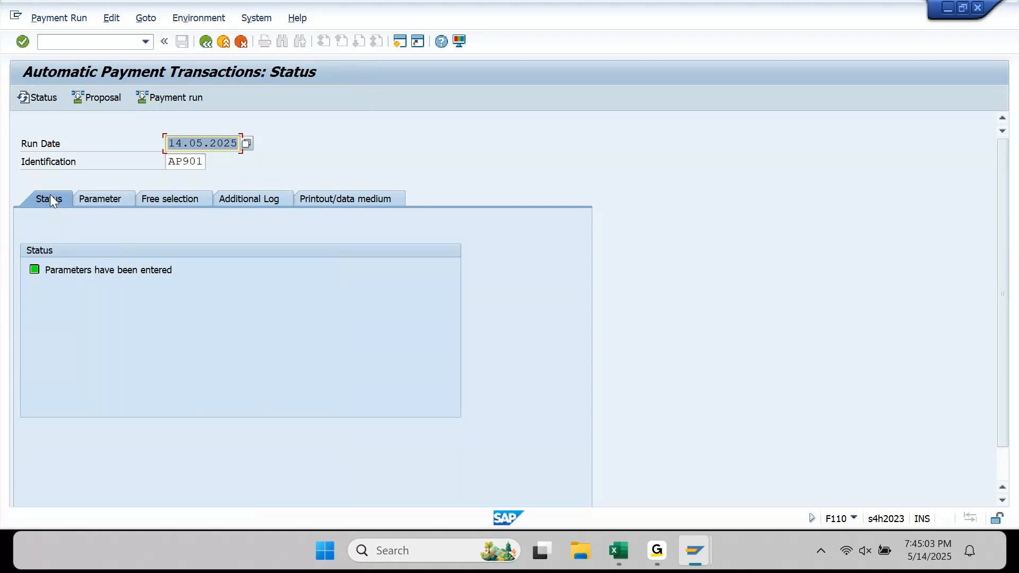
# - Rerun the AP901 payment proposal immediately and refresh its status
pyautogui.click(105, 101)
pyautogui.press('Return')
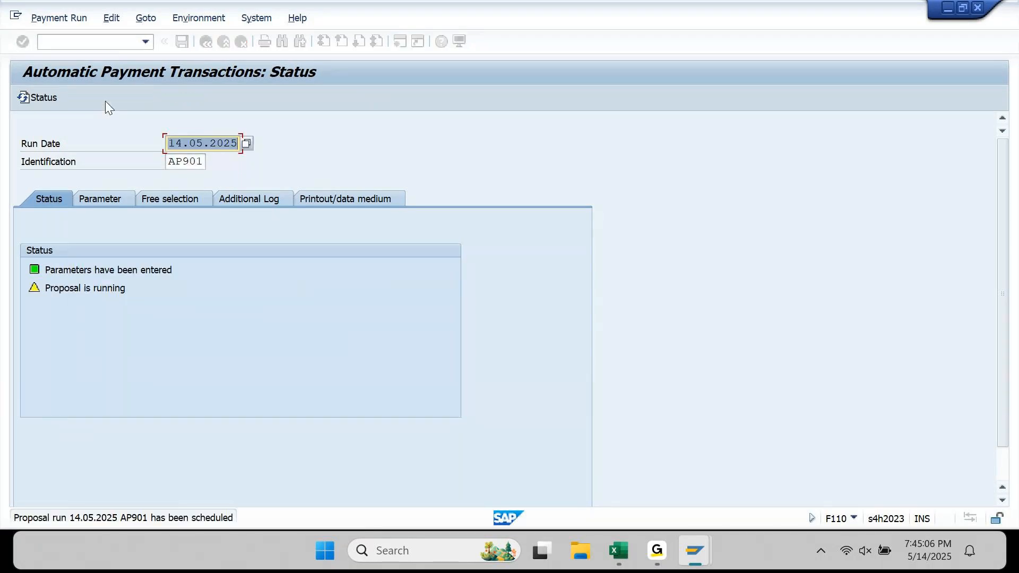
pyautogui.press('Return')
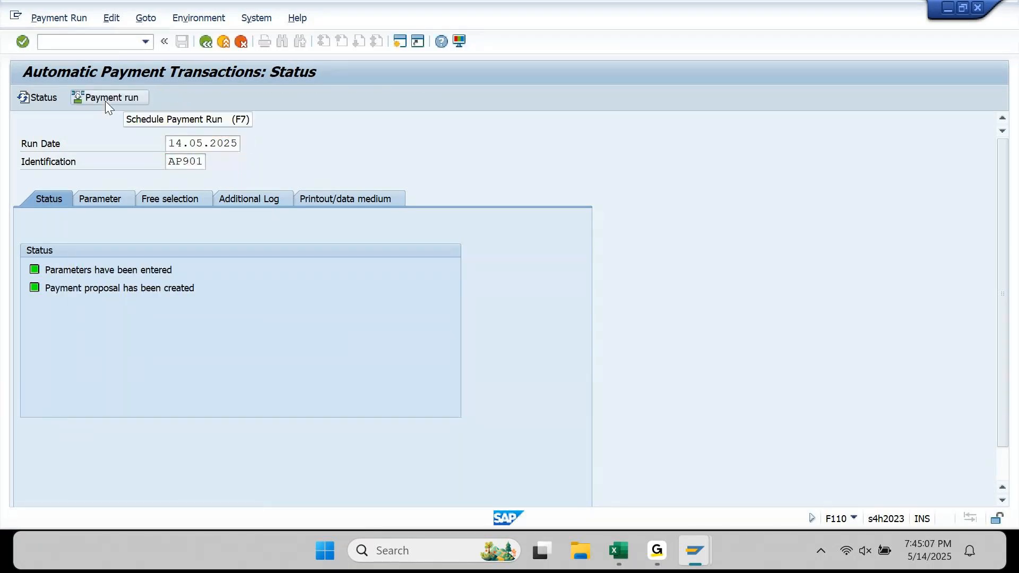
# - Review the new proposal and its log showing supplier 190011 blocked by an unconfirmed master change
pyautogui.click(283, 97)
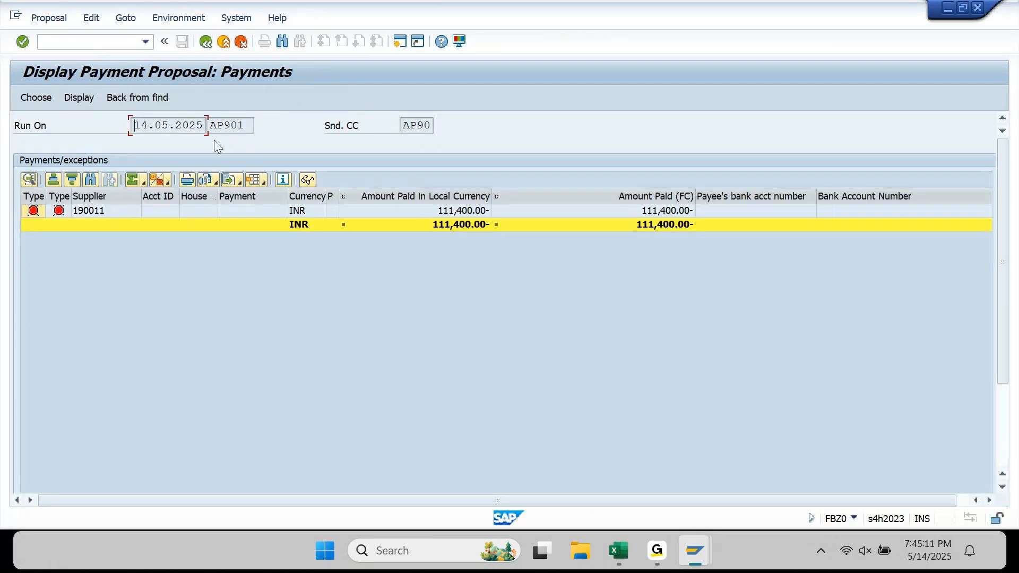
pyautogui.click(207, 42)
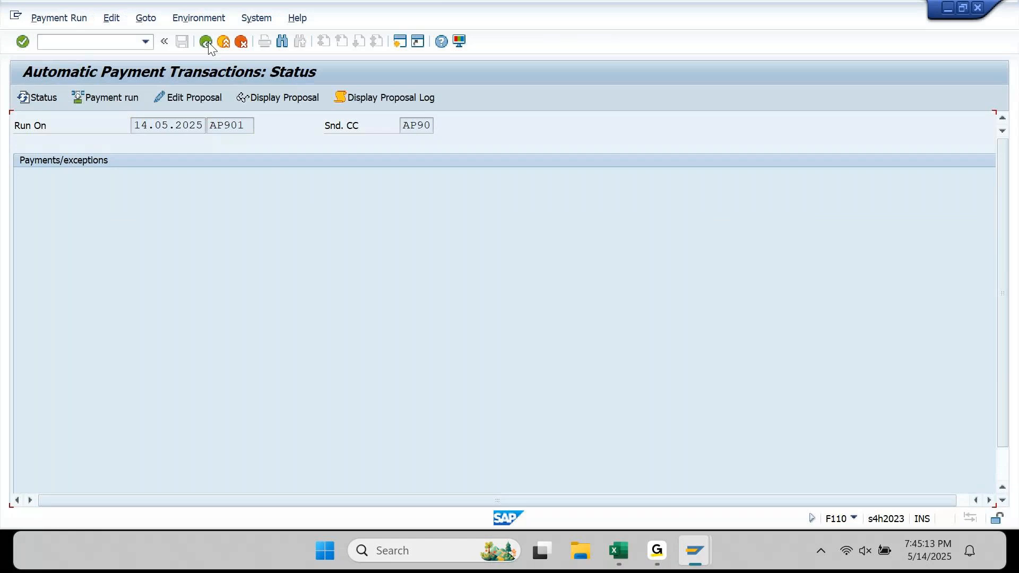
pyautogui.click(373, 100)
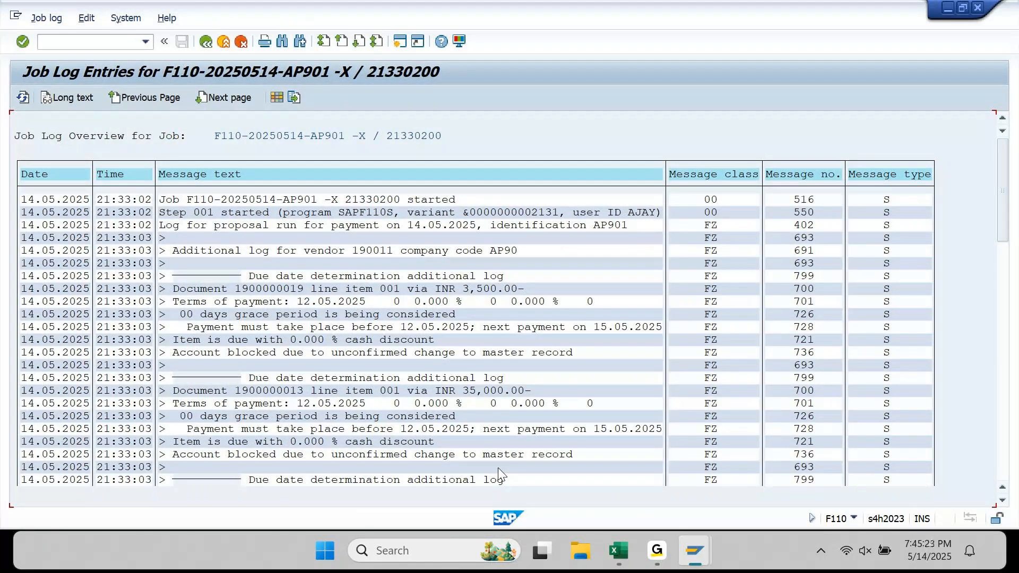
pyautogui.press('F3')
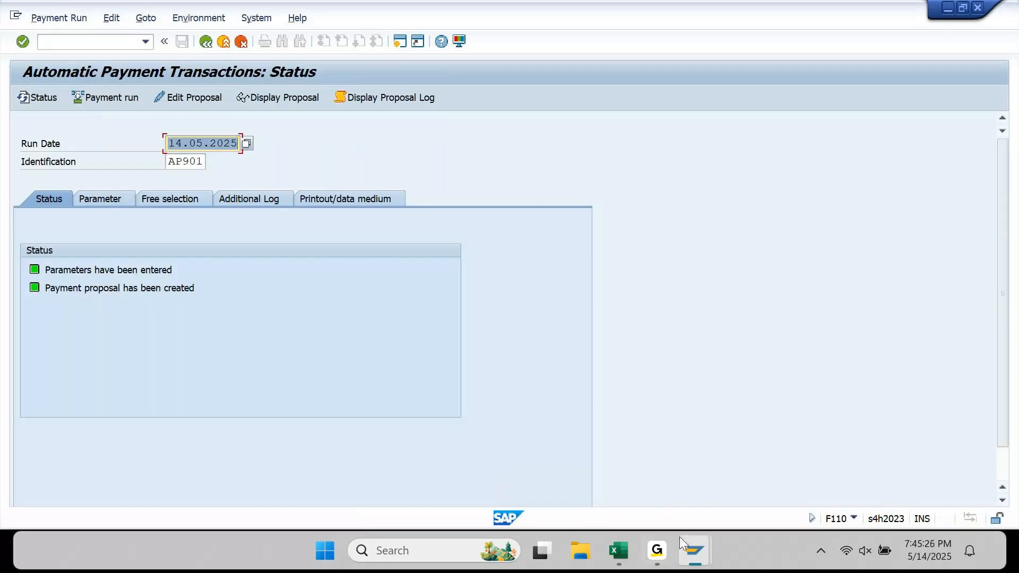
pyautogui.moveTo(681, 538)
pyautogui.click(826, 487)
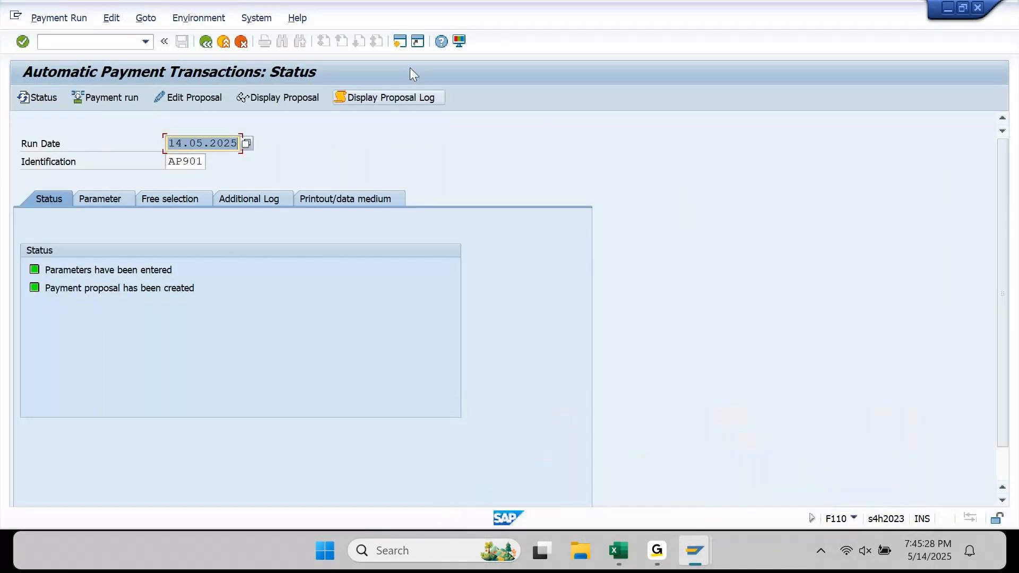
# - In a new session, run SPRO and open Define Sensitive Fields for Dual Control (Vendors)
pyautogui.click(399, 41)
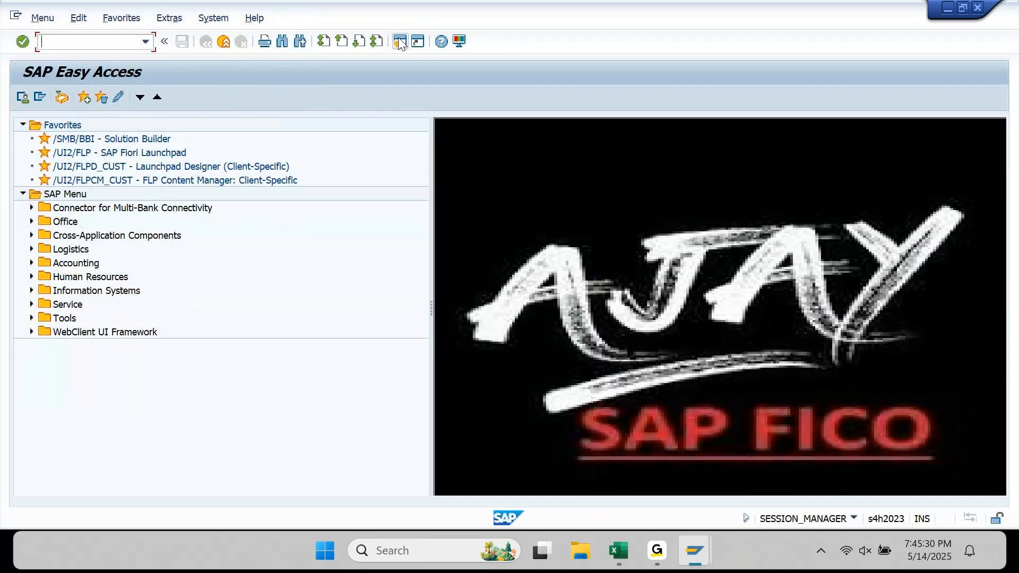
pyautogui.write('spro')
pyautogui.press('Return')
pyautogui.click(399, 42)
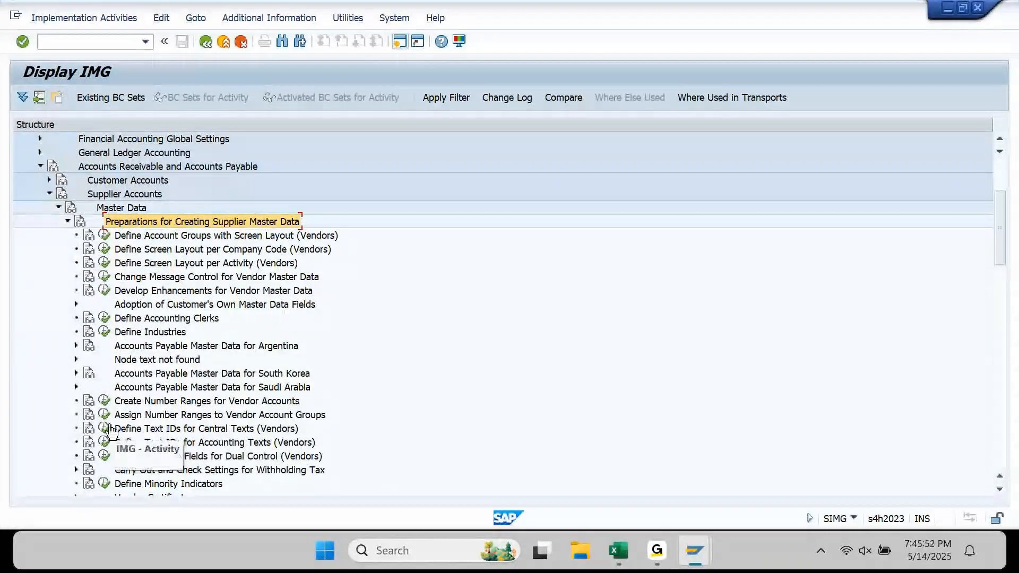
pyautogui.click(104, 457)
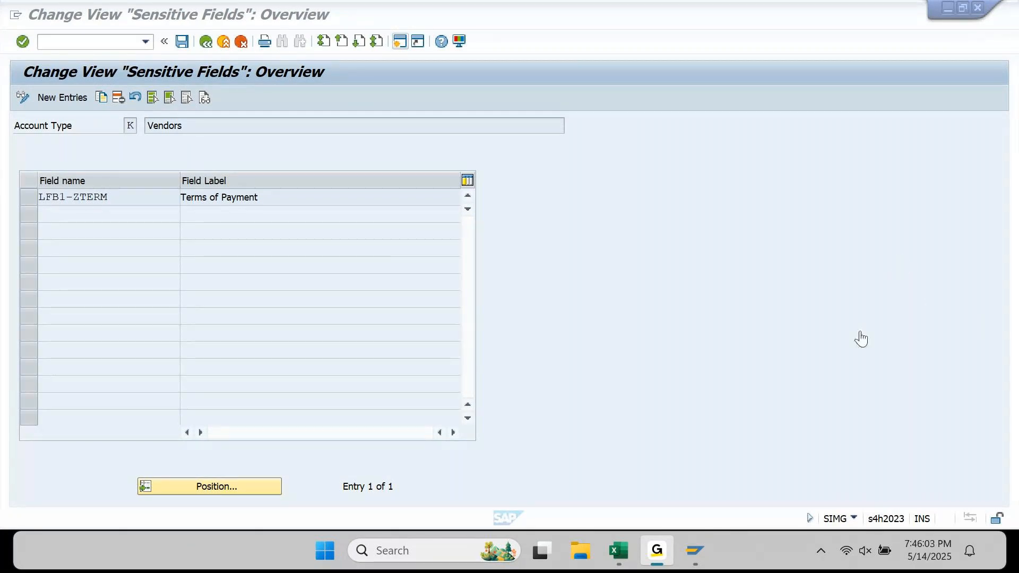
# - Remove LFB1-ZTERM Terms of Payment from the vendor dual-control fields and save it to a customizing request
pyautogui.click(927, 14)
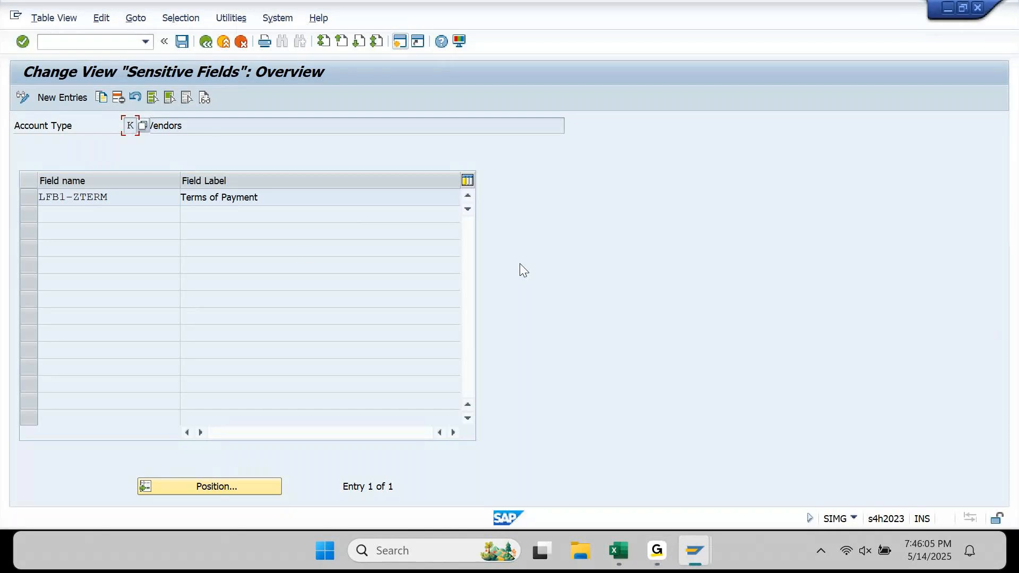
pyautogui.click(34, 202)
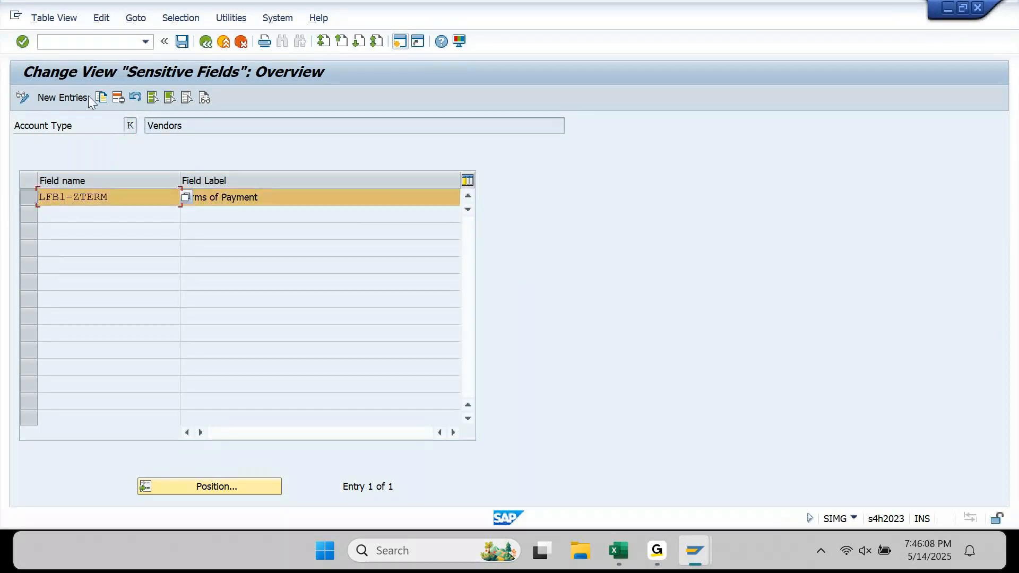
pyautogui.click(117, 97)
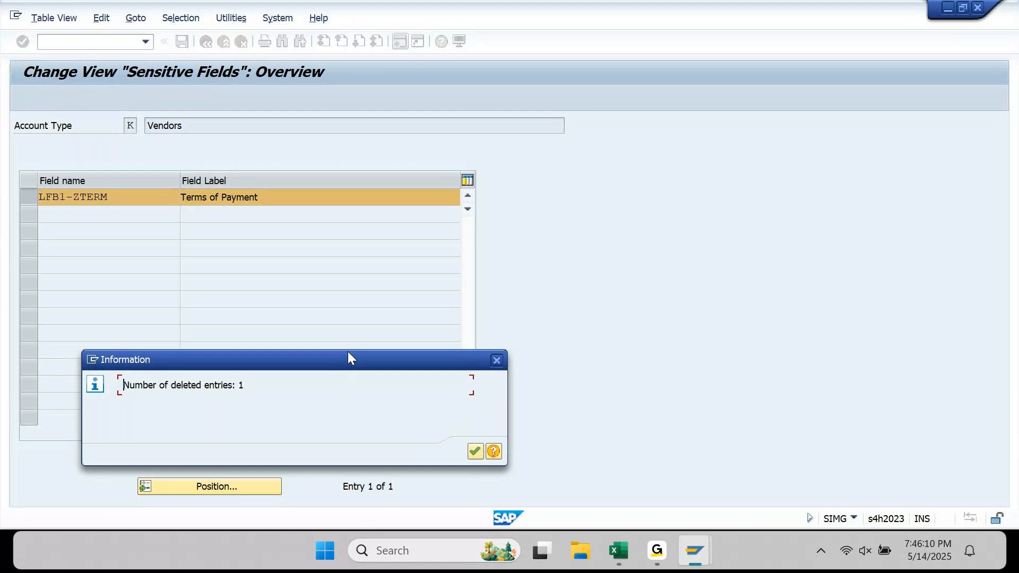
pyautogui.click(480, 452)
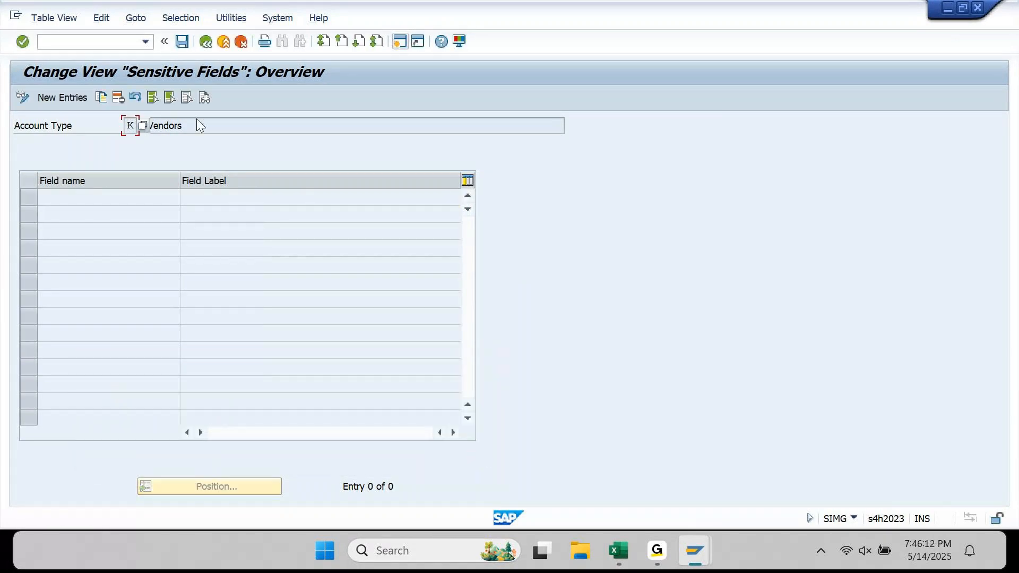
pyautogui.click(181, 41)
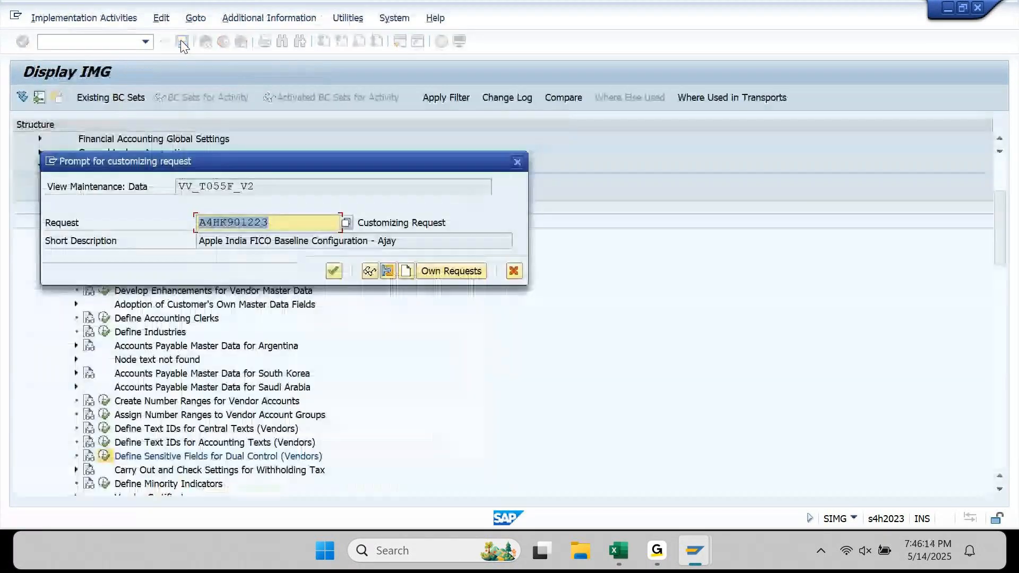
pyautogui.click(334, 271)
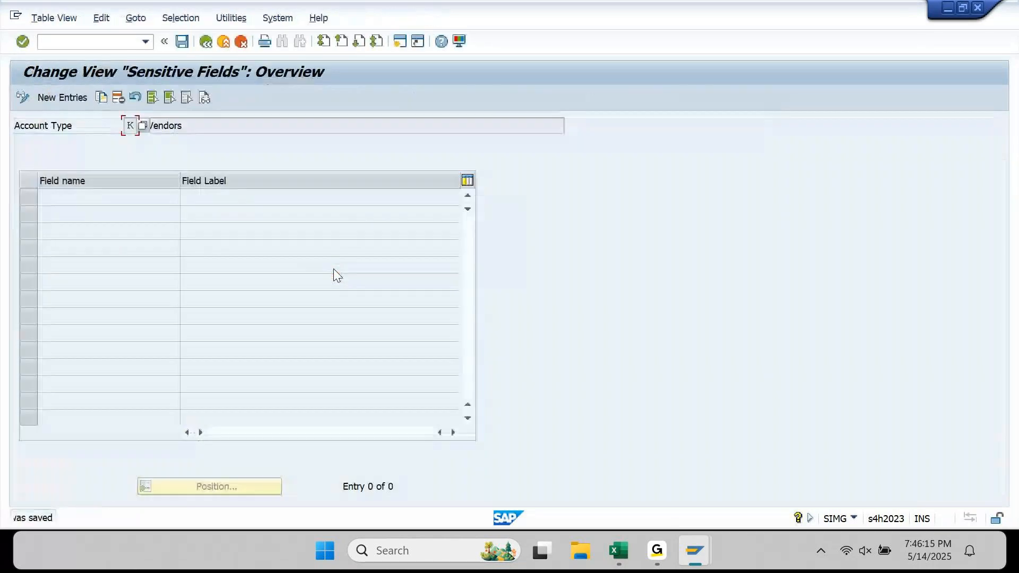
pyautogui.click(206, 42)
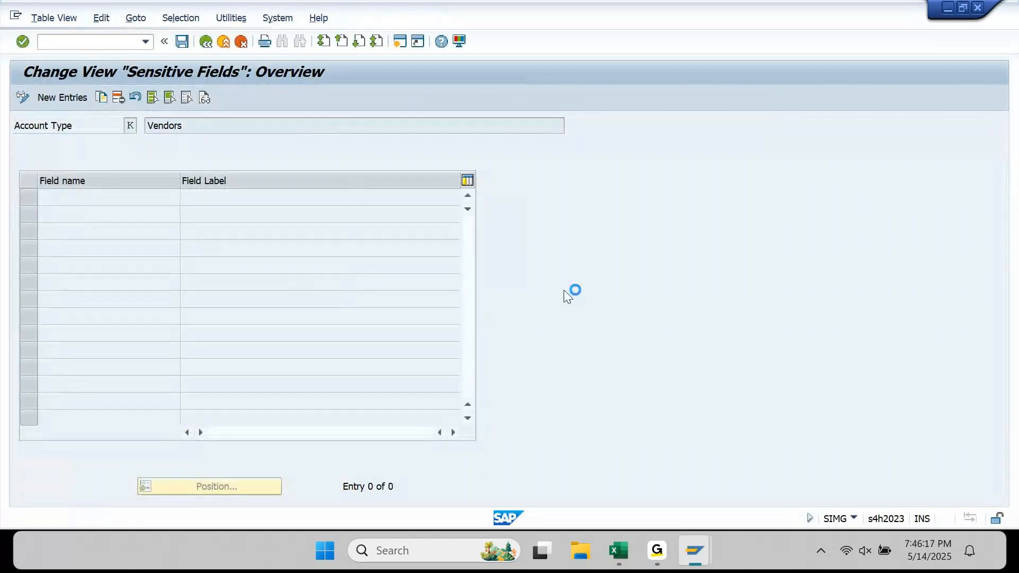
# - Delete the existing AP901 payment proposal in F110
pyautogui.moveTo(696, 556)
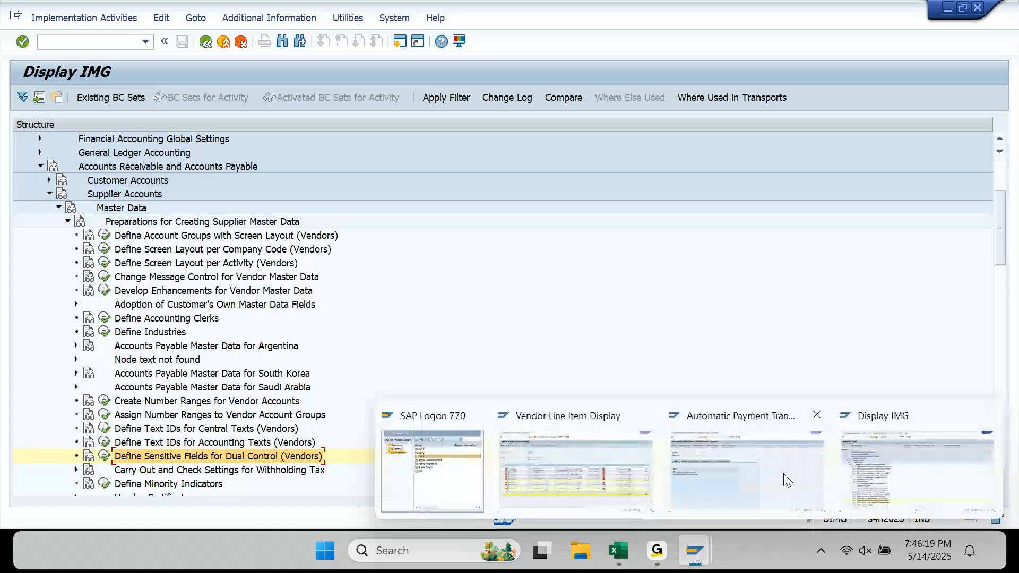
pyautogui.click(740, 467)
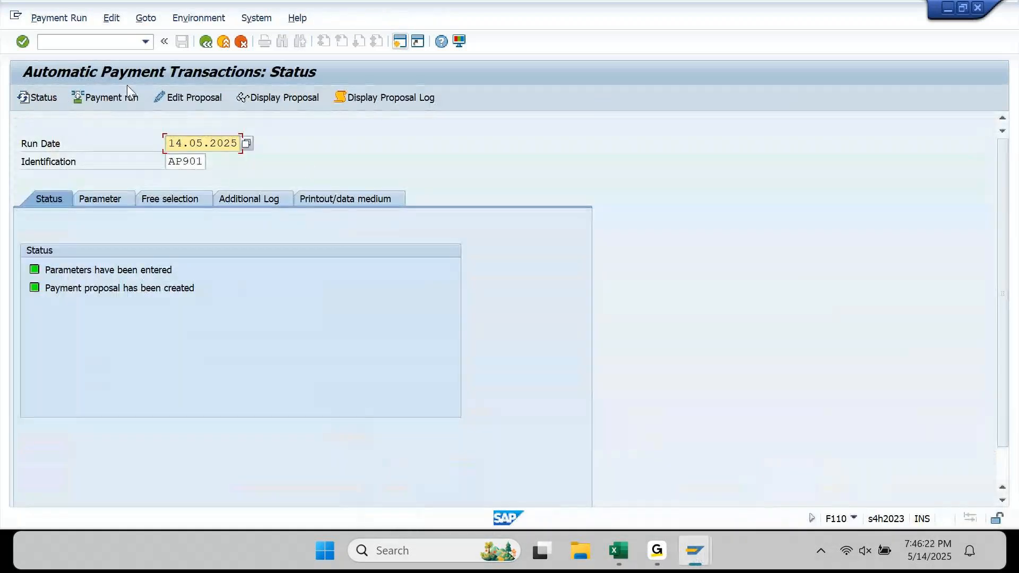
pyautogui.click(111, 18)
pyautogui.moveTo(127, 45)
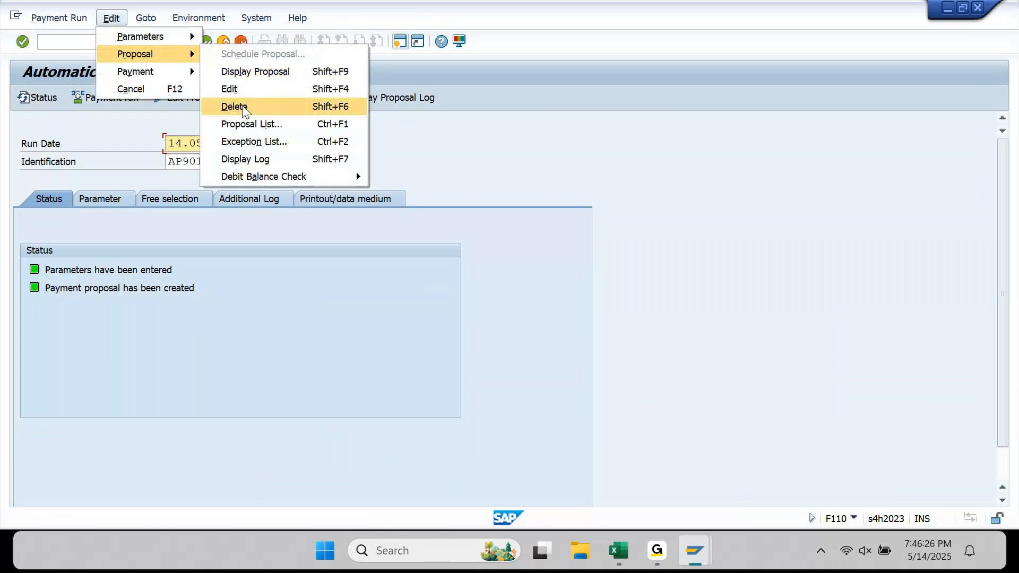
pyautogui.click(236, 105)
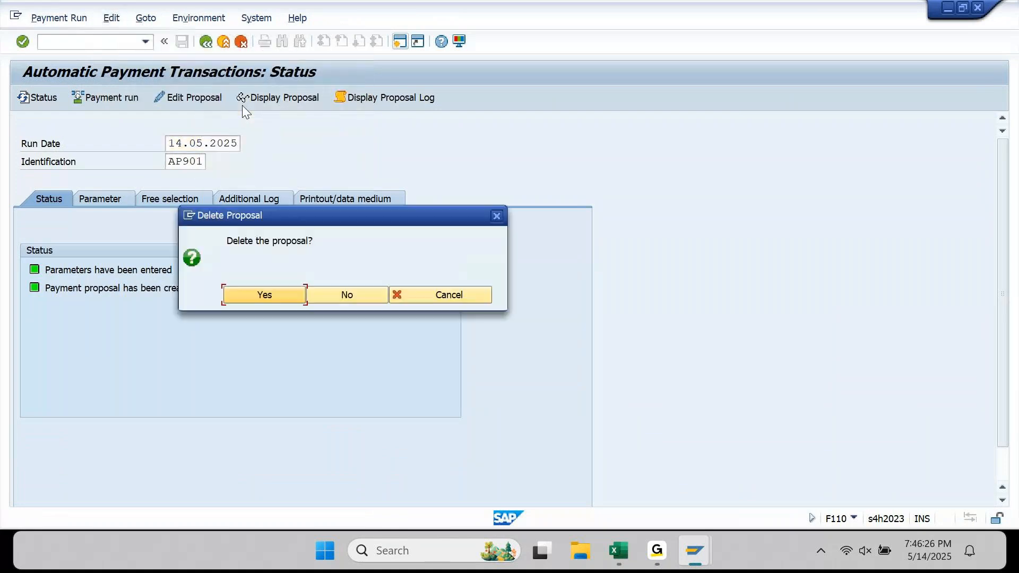
pyautogui.click(265, 295)
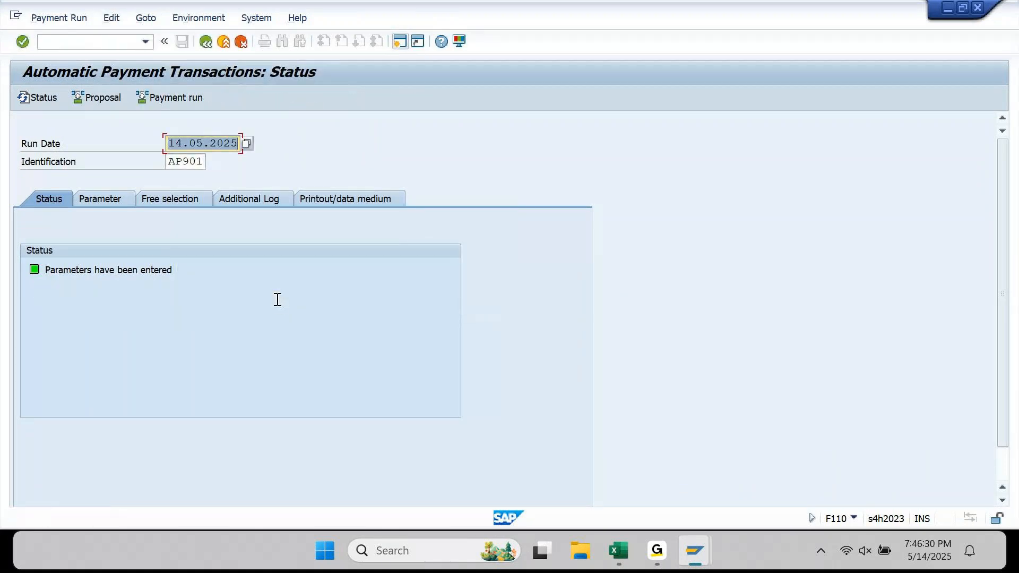
# - Rerun the proposal immediately, check its payments, and open its job log
pyautogui.click(106, 104)
pyautogui.press('Return')
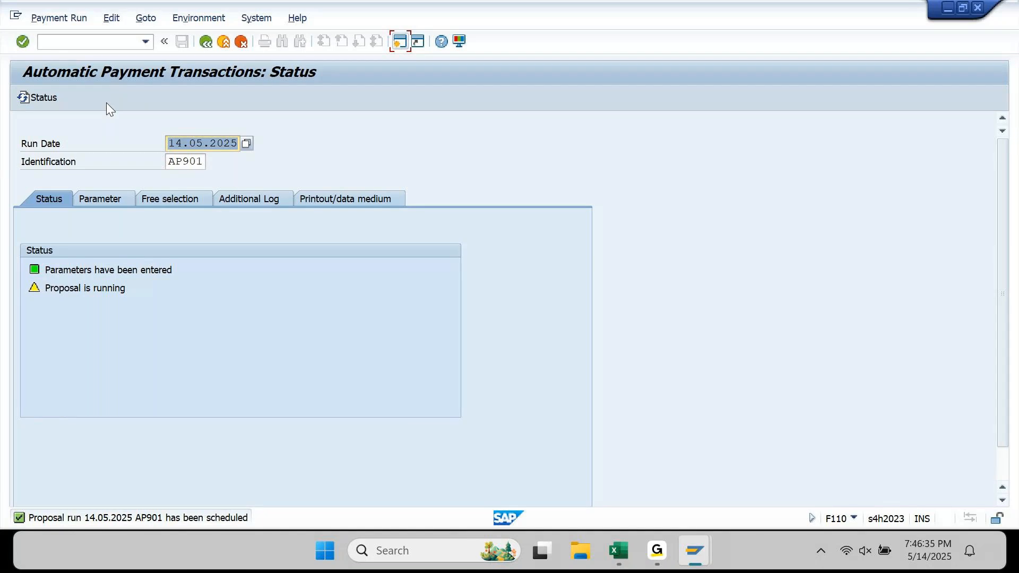
pyautogui.press('Return')
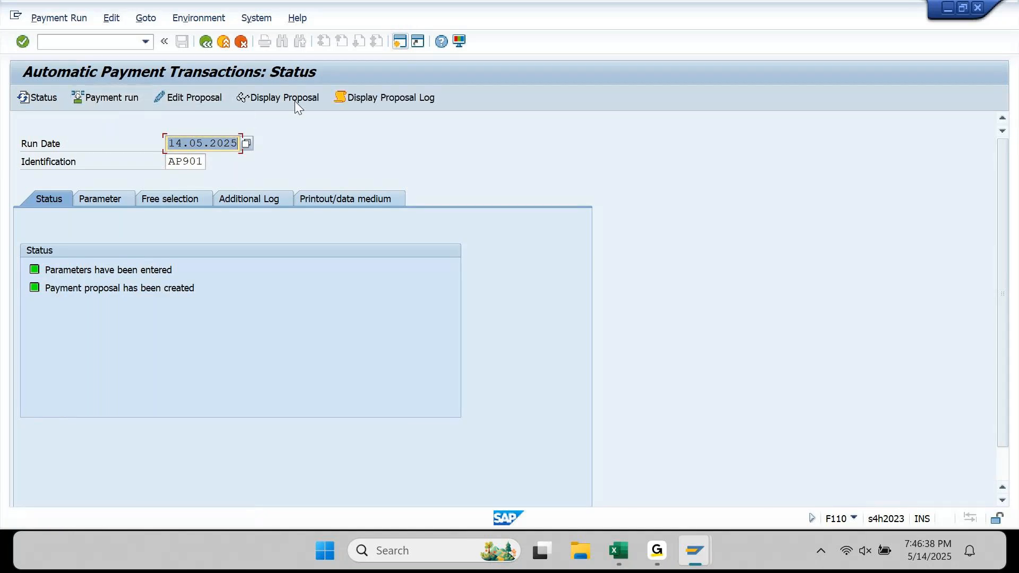
pyautogui.click(295, 100)
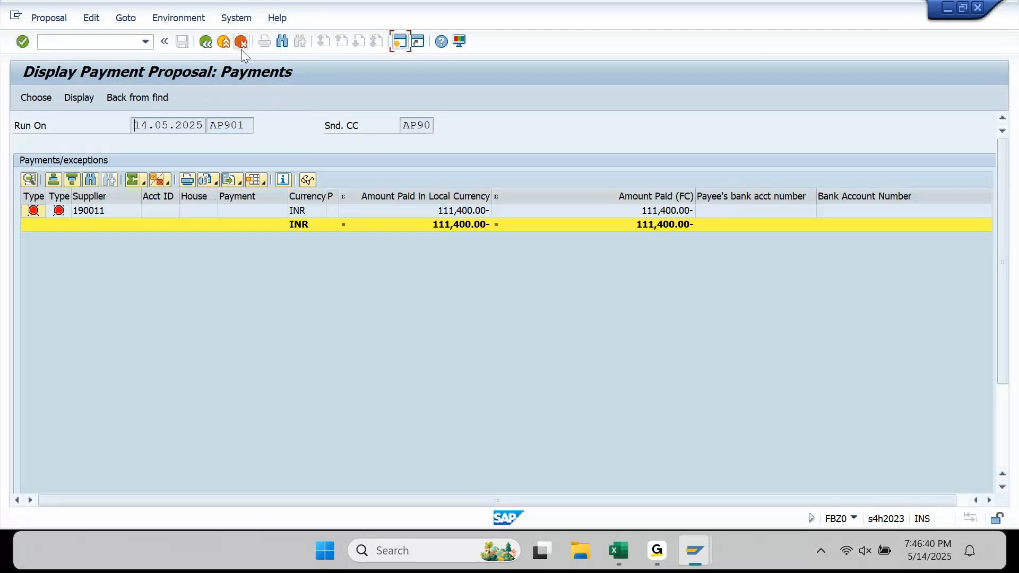
pyautogui.click(215, 49)
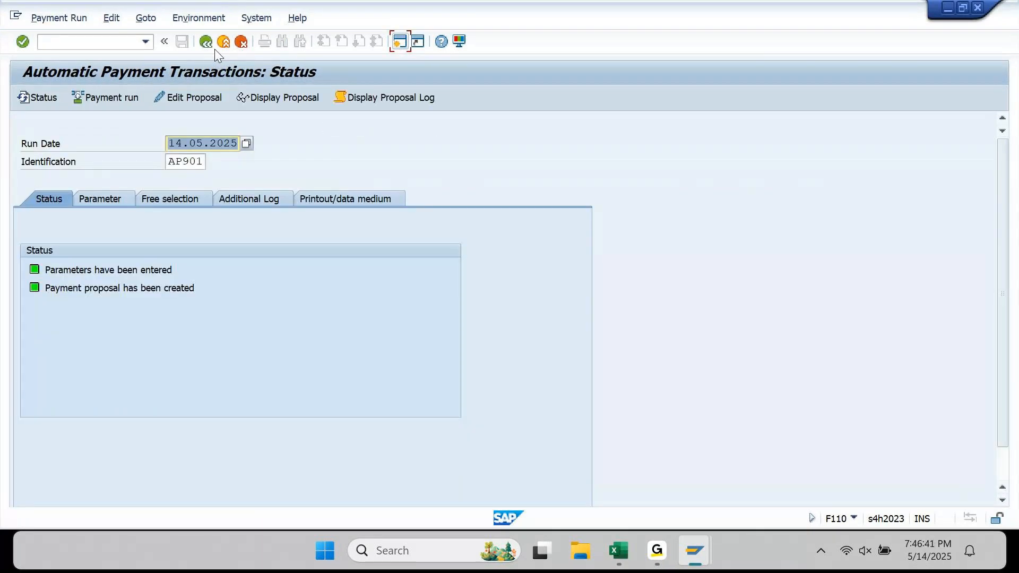
pyautogui.click(405, 109)
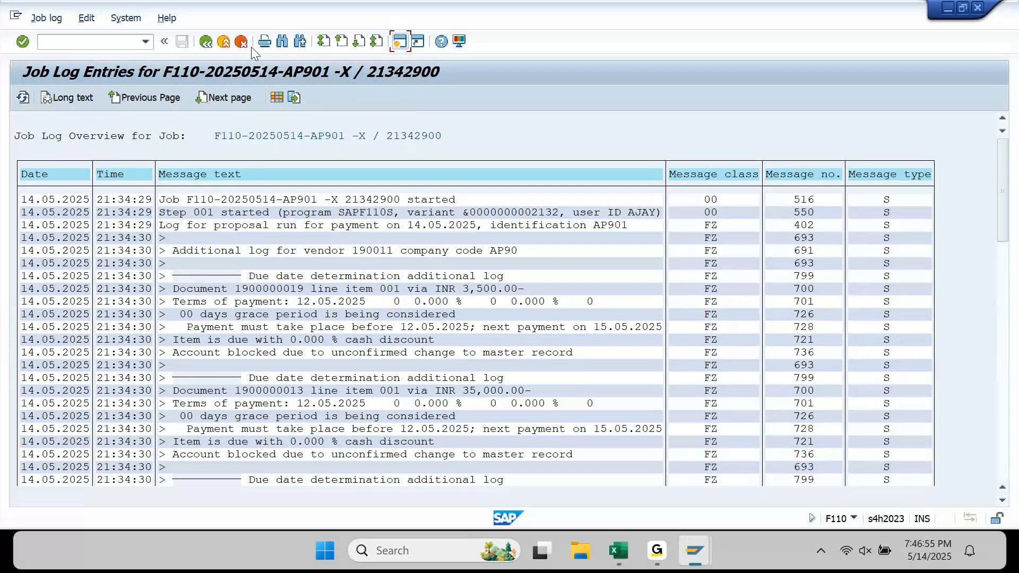
# - Check the AP901 free selection and parameters for supplier 190011 in company code AP90
pyautogui.click(207, 44)
pyautogui.click(142, 200)
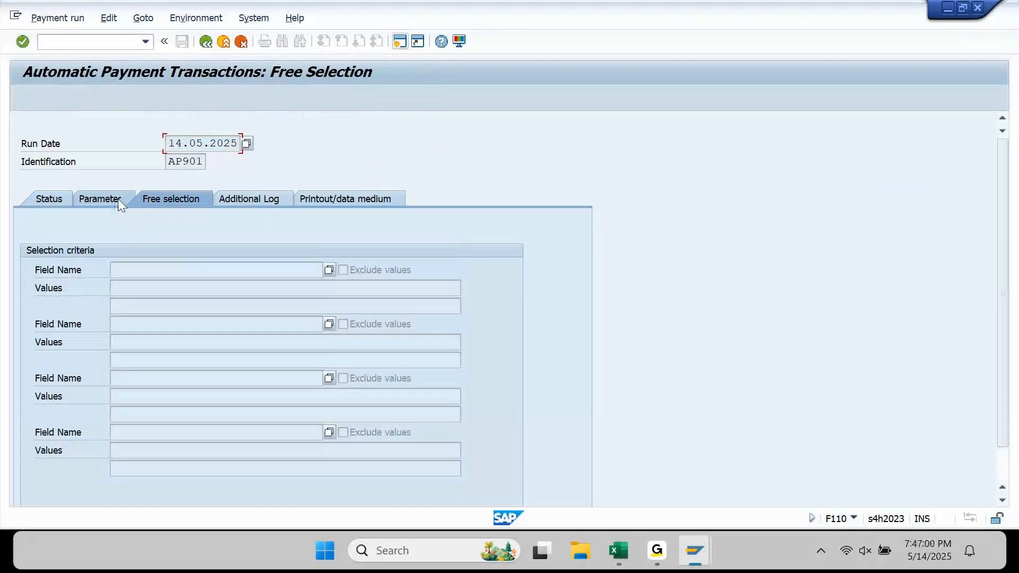
pyautogui.click(118, 199)
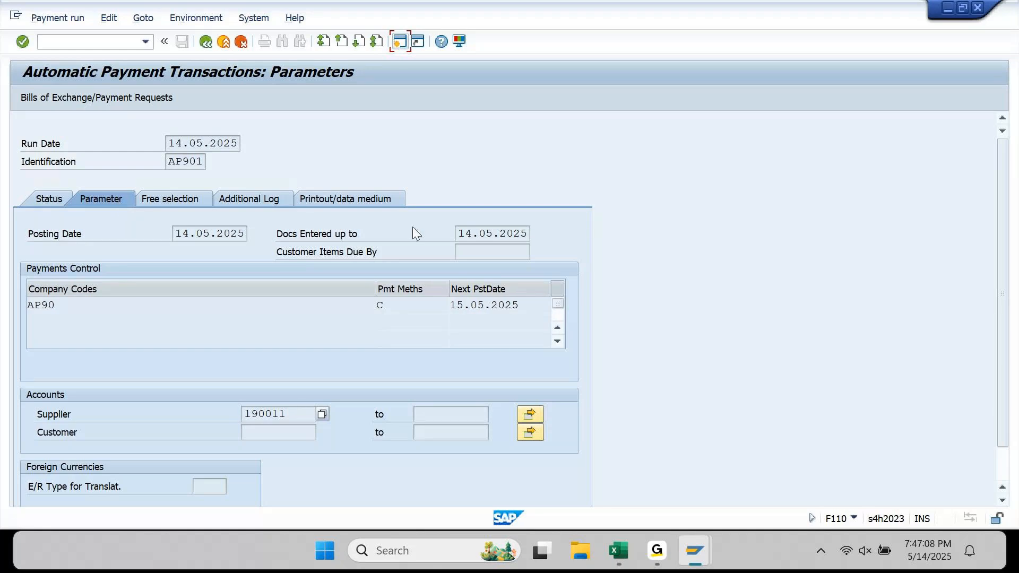
pyautogui.moveTo(658, 562)
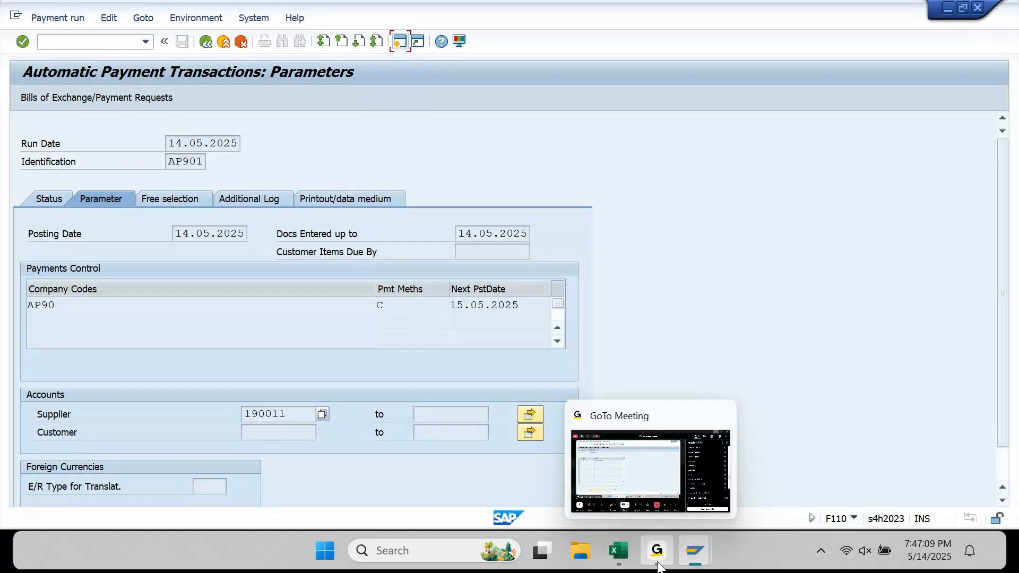
pyautogui.click(658, 563)
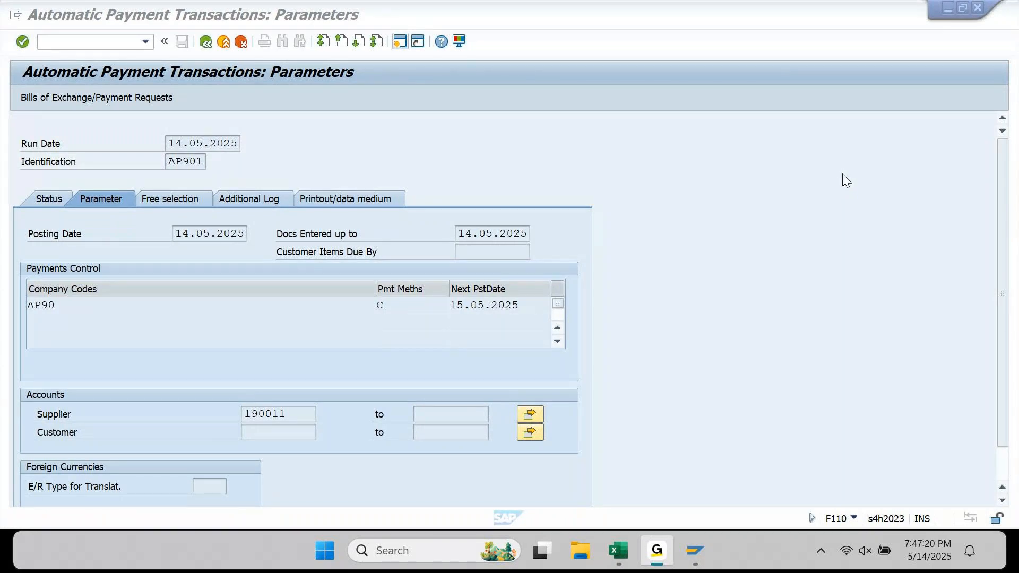
pyautogui.click(919, 24)
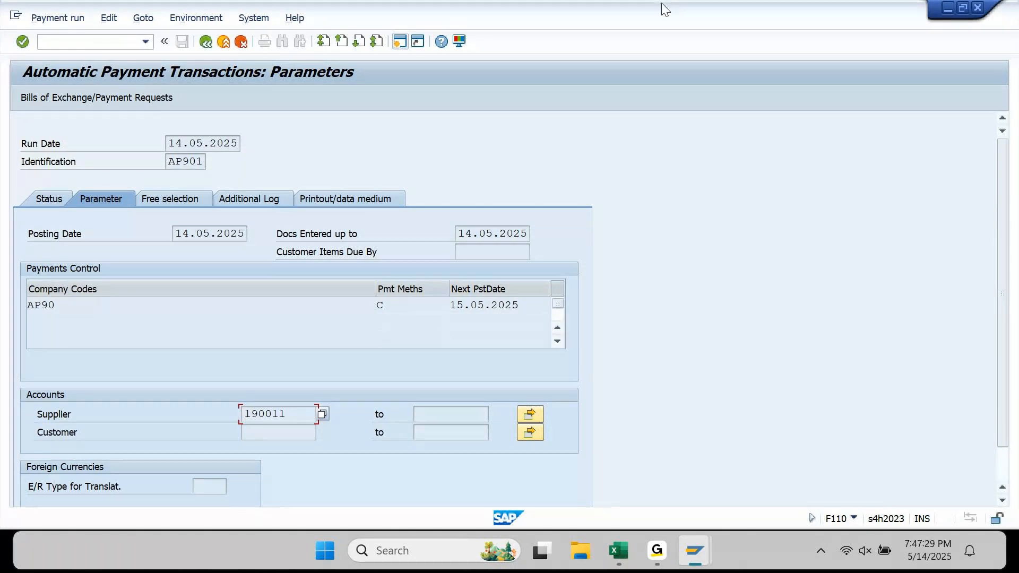
pyautogui.click(209, 44)
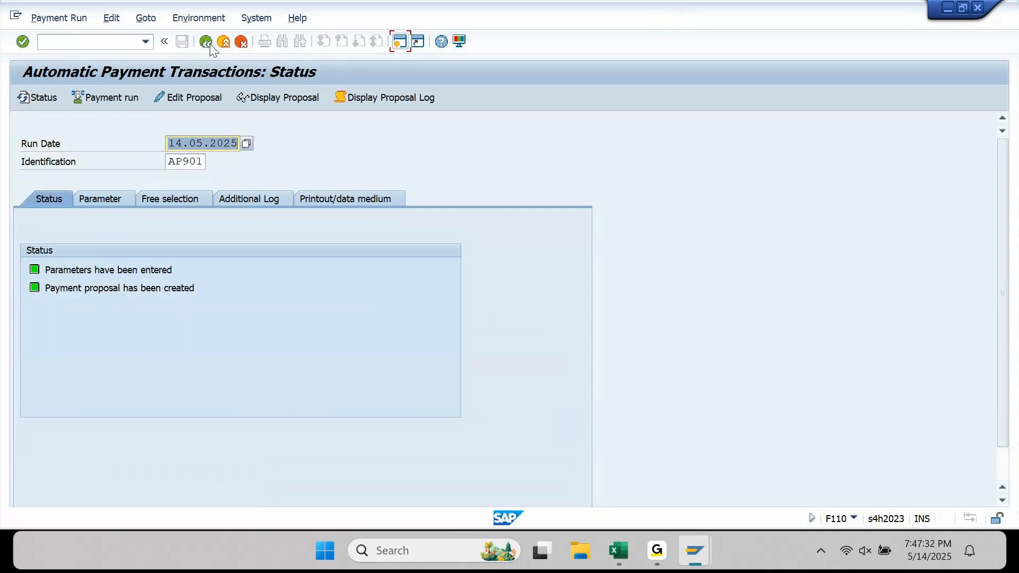
# - Delete the AP901 payment proposal once more
pyautogui.click(111, 18)
pyautogui.moveTo(135, 46)
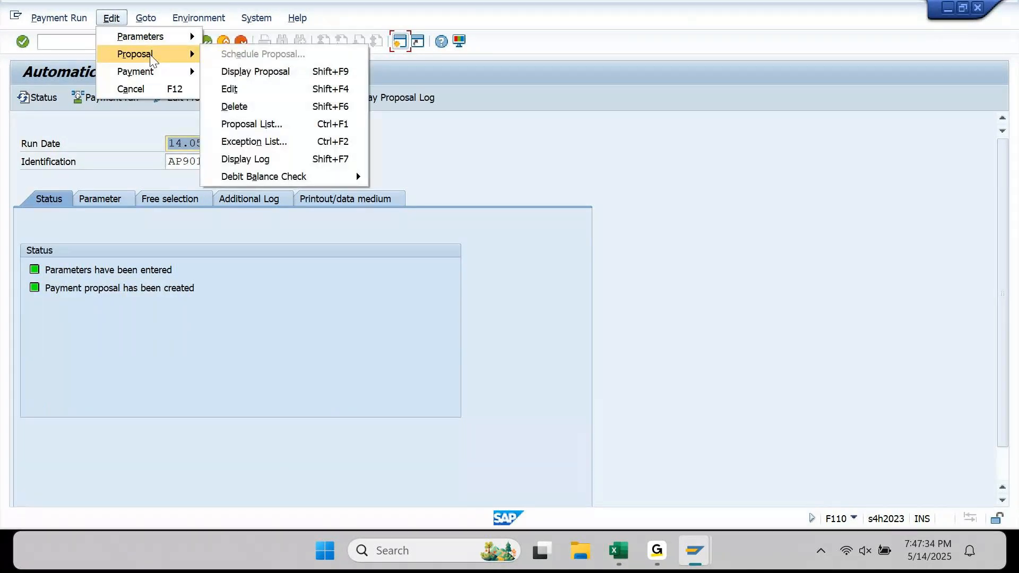
pyautogui.click(258, 105)
pyautogui.click(273, 292)
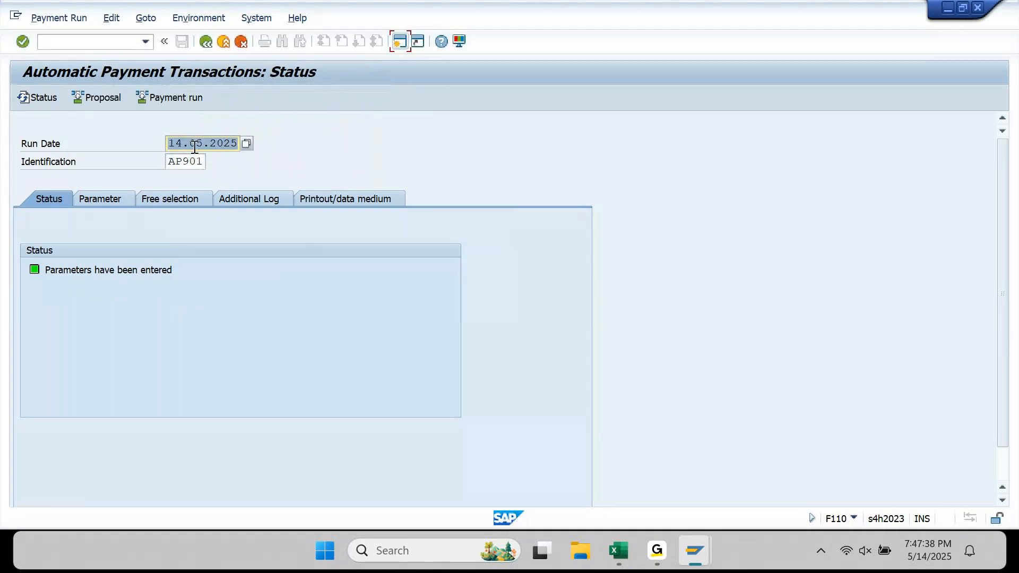
# - Recreate the proposal and verify its 105,200.00 payment and 6,200.00 exception row
pyautogui.click(98, 97)
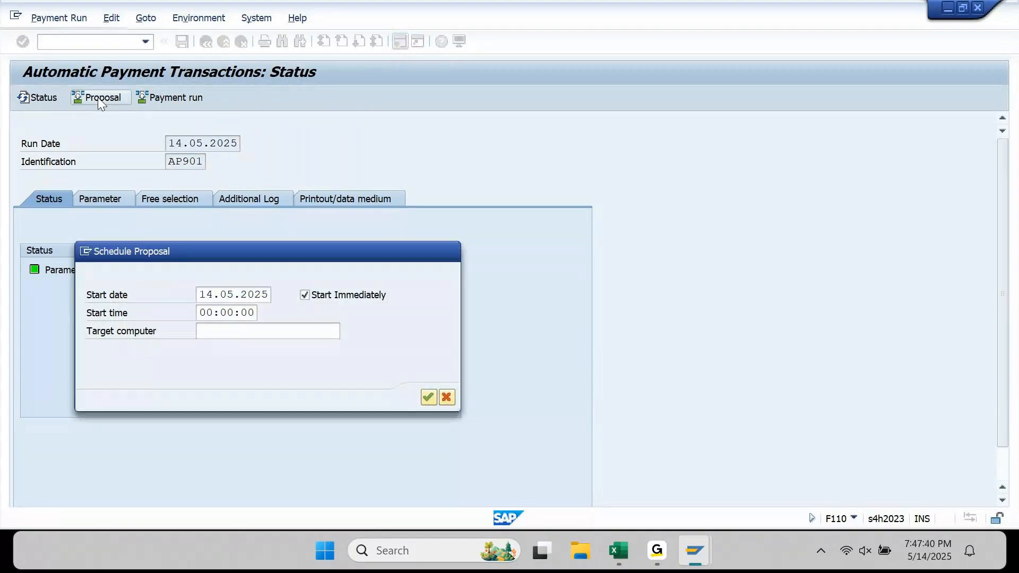
pyautogui.press('Return')
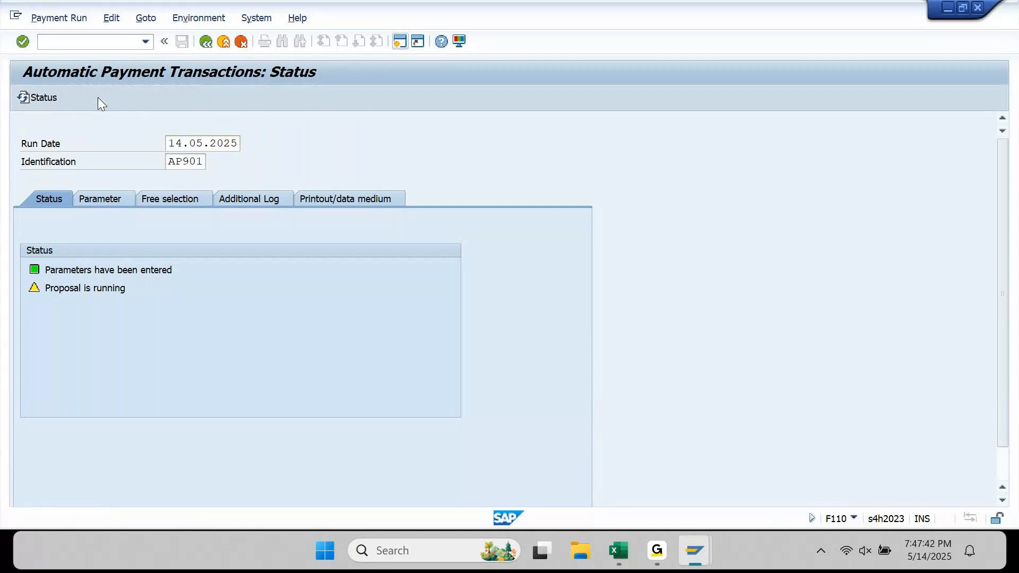
pyautogui.press('Return')
pyautogui.click(276, 97)
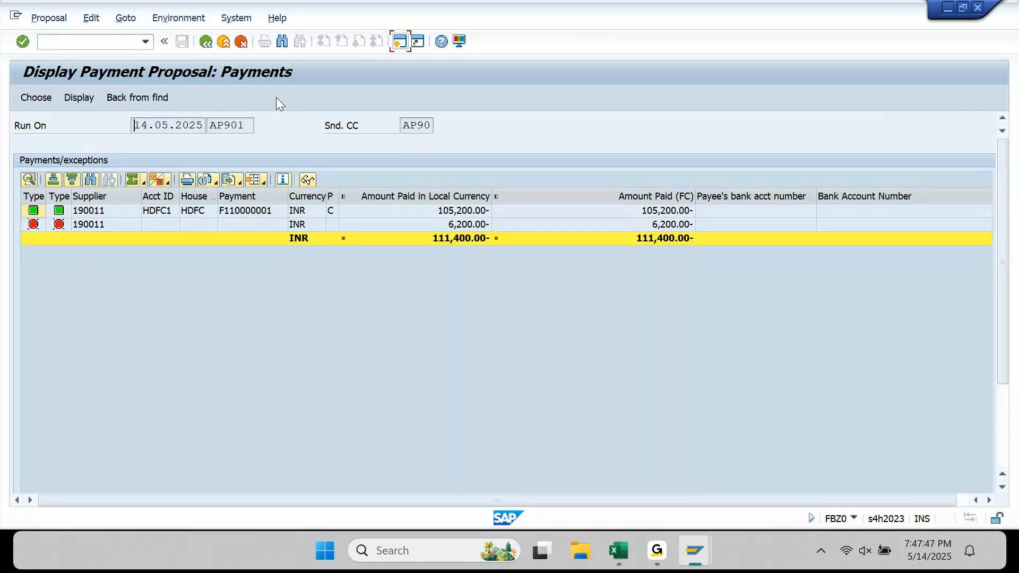
pyautogui.click(489, 224)
pyautogui.click(206, 42)
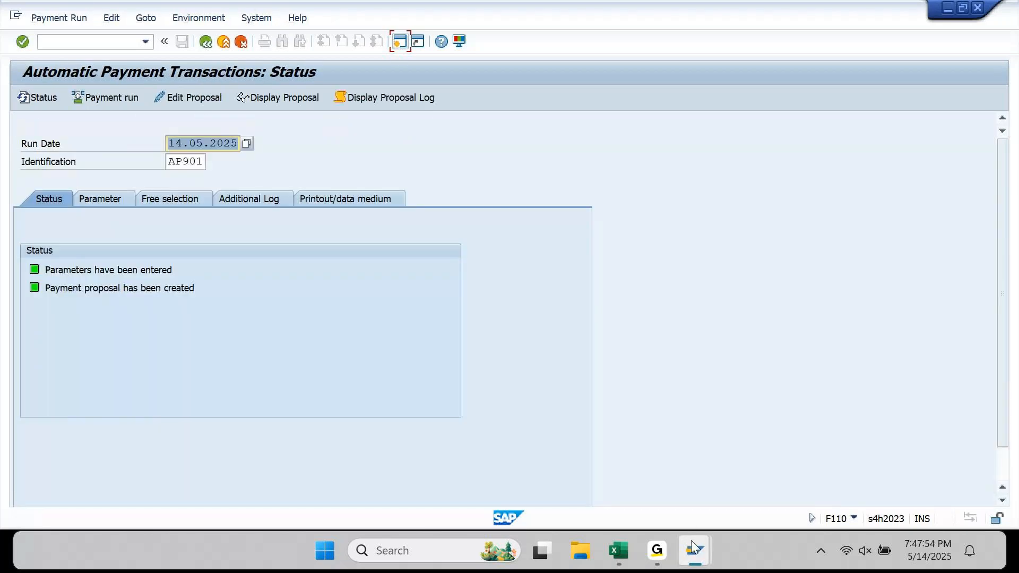
# - Refresh supplier 190011's open items to eight totalling 111,400.00, then reopen the proposal's payments
pyautogui.moveTo(692, 547)
pyautogui.click(596, 441)
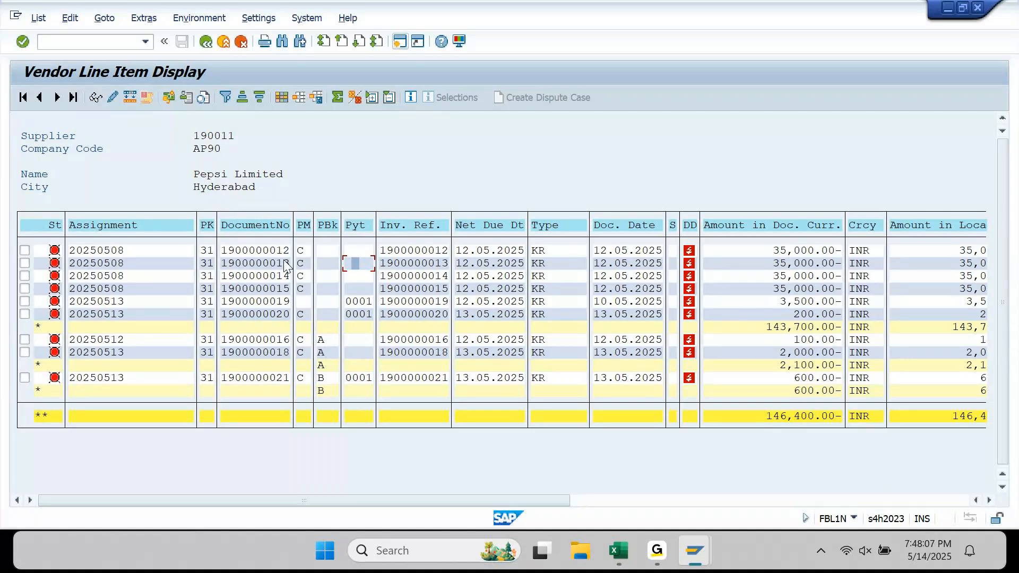
pyautogui.click(39, 18)
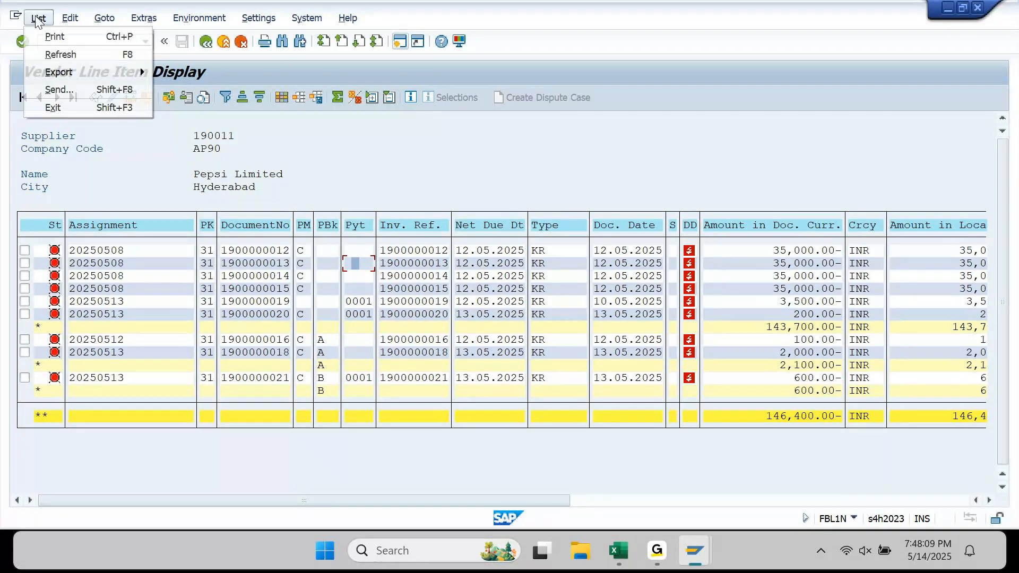
pyautogui.click(56, 53)
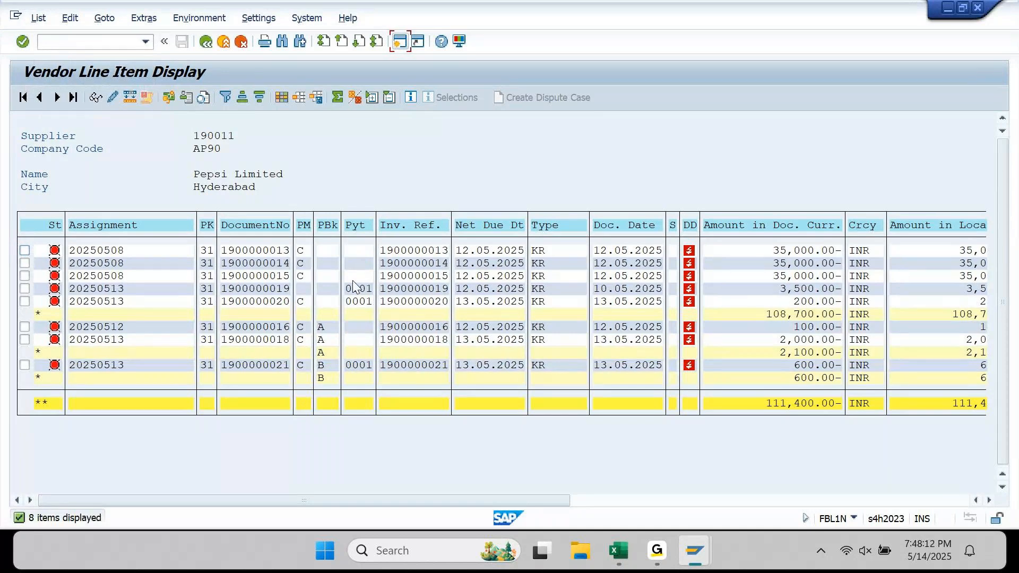
pyautogui.click(287, 254)
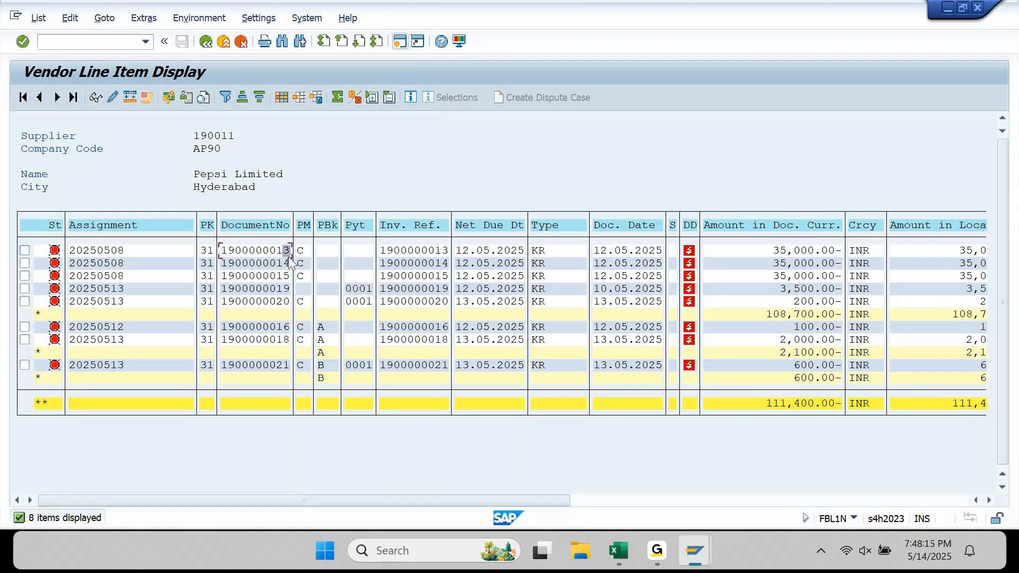
pyautogui.click(946, 8)
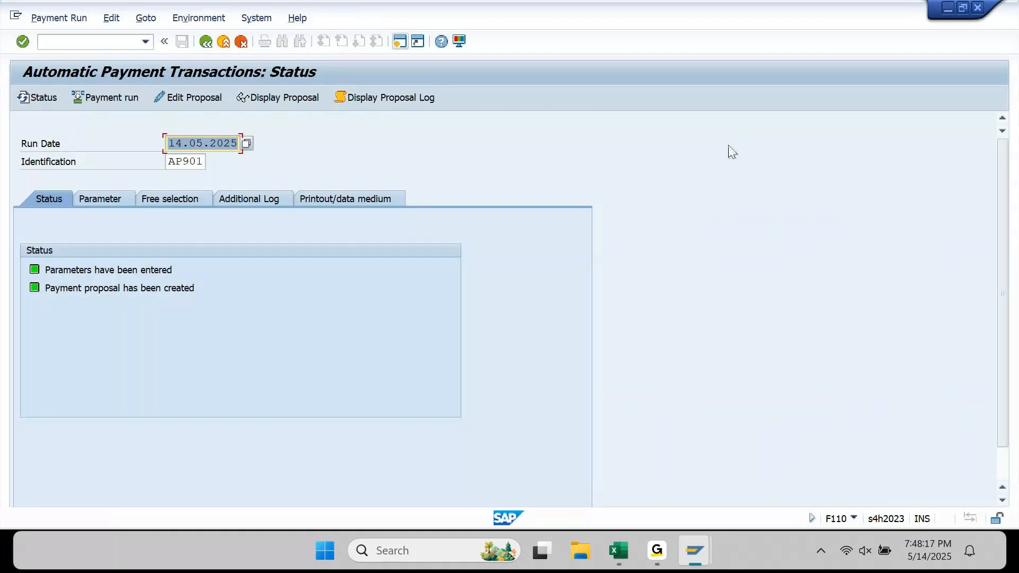
pyautogui.click(283, 102)
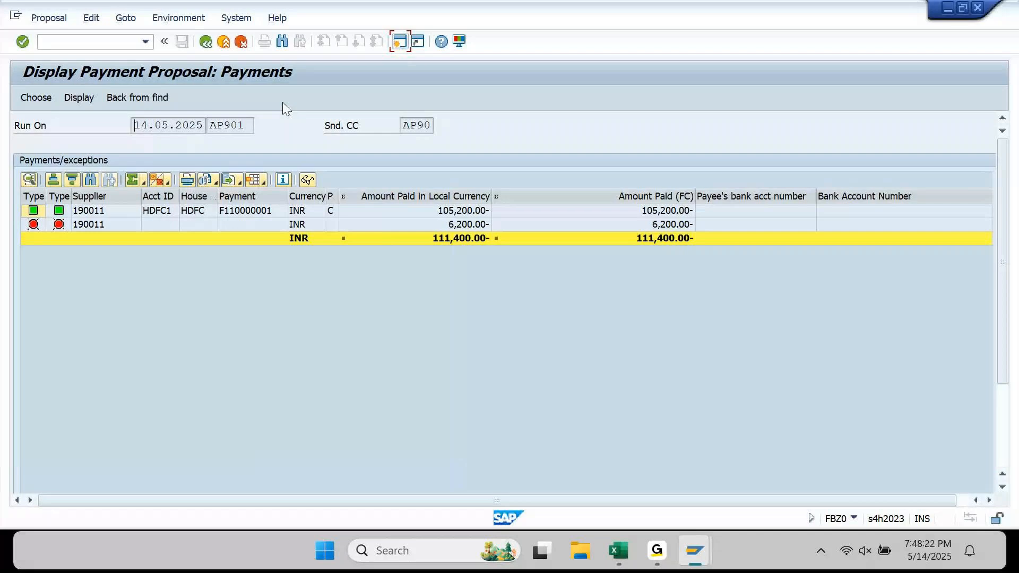
# - Check the 105,200.00 INR payment row in the proposal
pyautogui.click(475, 213)
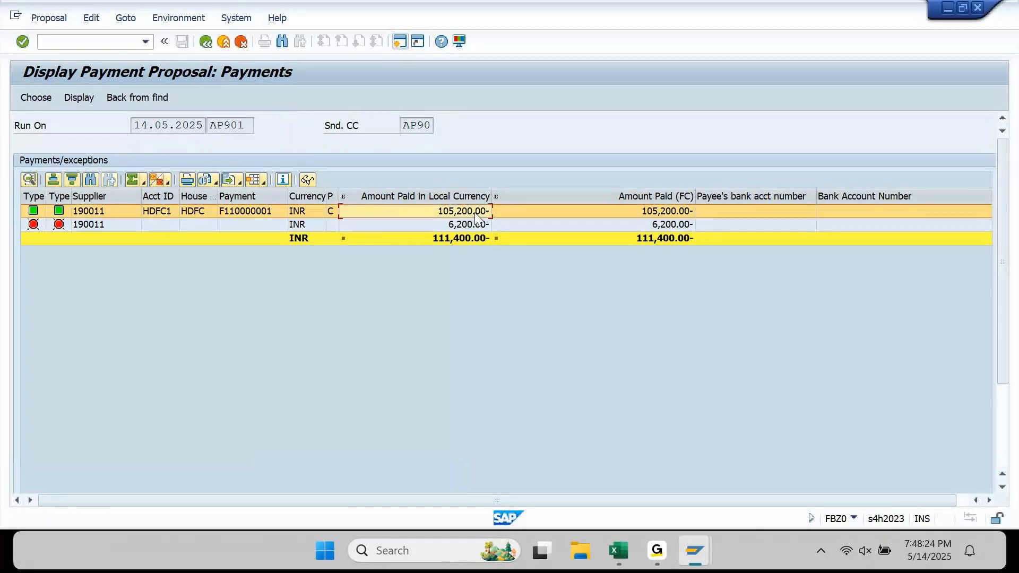
pyautogui.click(475, 213)
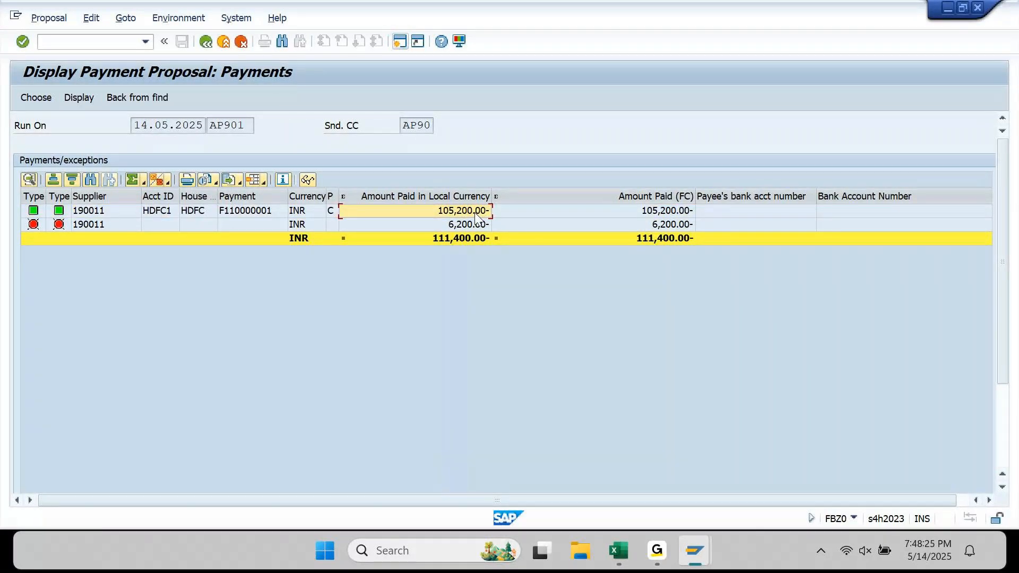
pyautogui.click(318, 211)
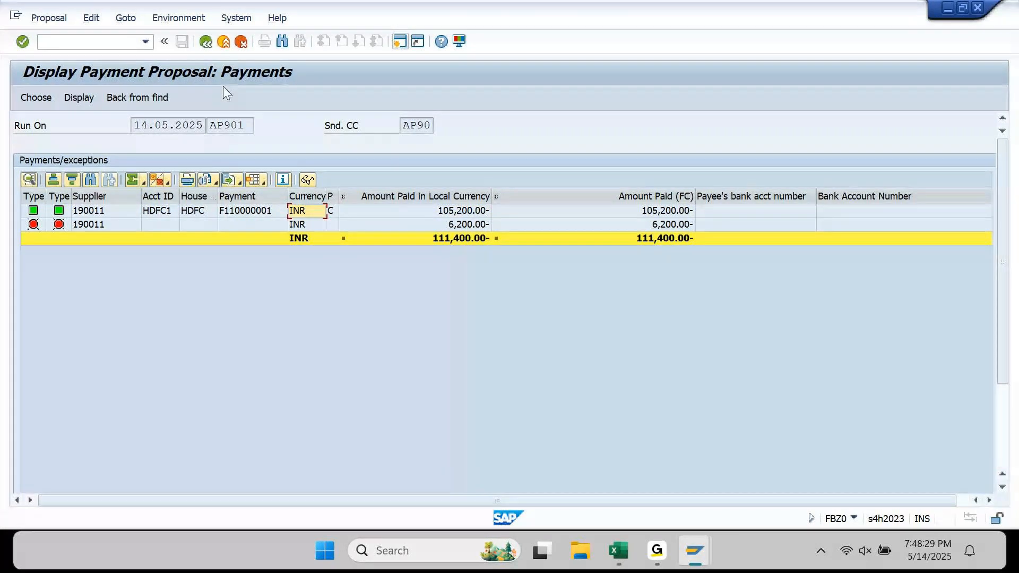
pyautogui.click(205, 42)
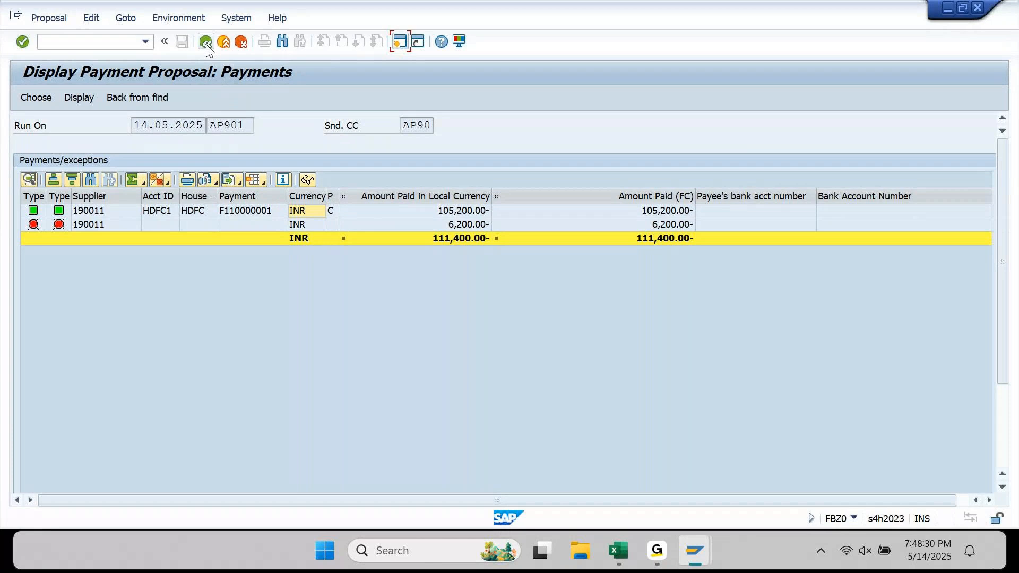
pyautogui.click(286, 100)
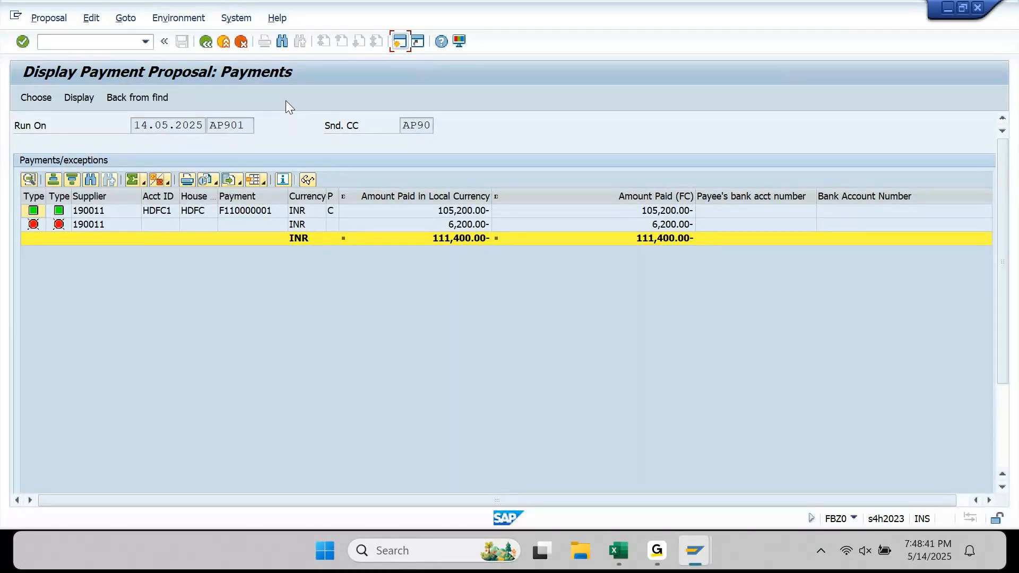
pyautogui.doubleClick(24, 211)
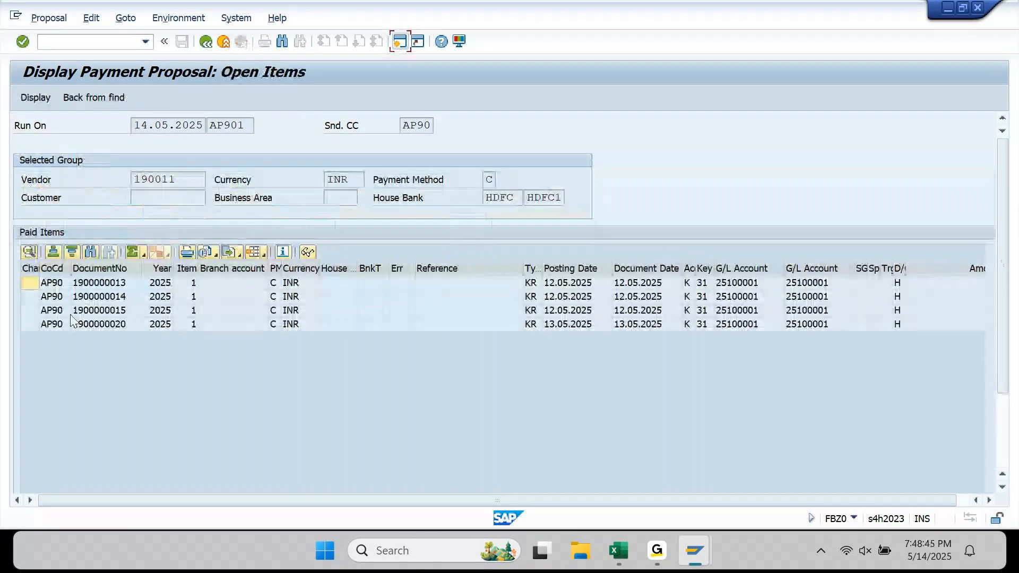
pyautogui.click(29, 324)
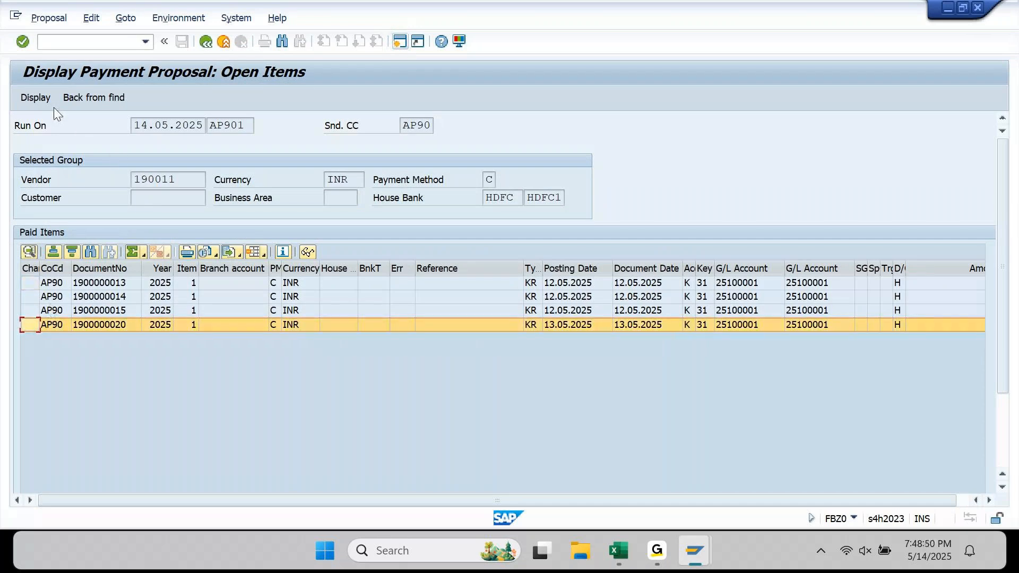
pyautogui.click(203, 41)
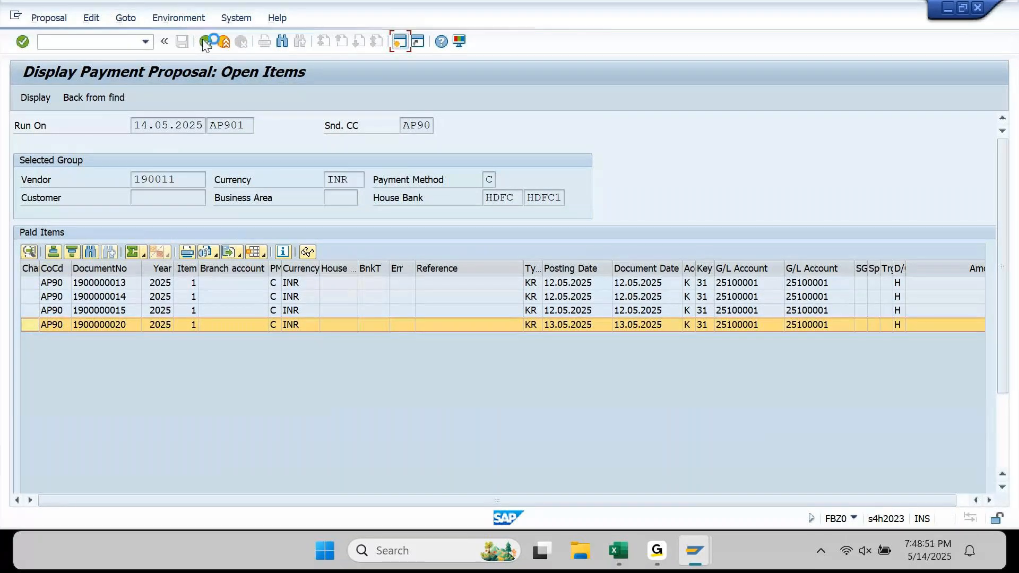
# - Delete run AP901's payment proposal, confirm Yes, and switch to its empty Free selection criteria
pyautogui.click(203, 41)
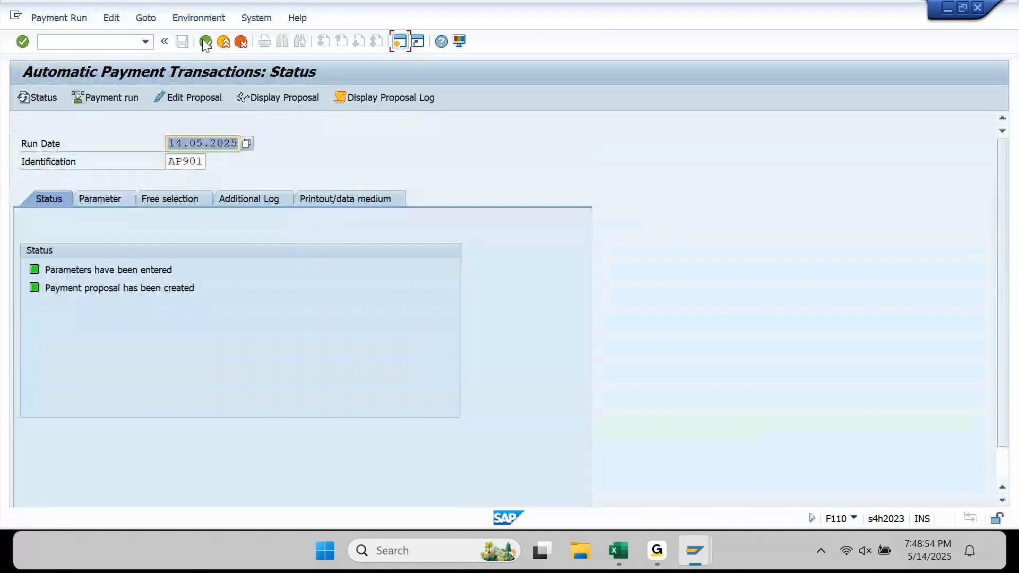
pyautogui.click(111, 17)
pyautogui.moveTo(135, 54)
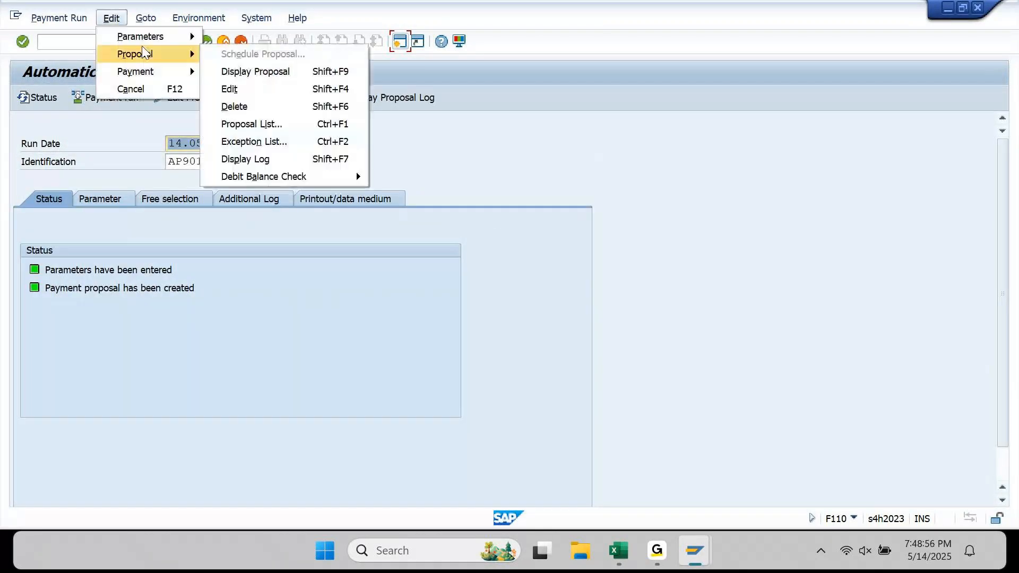
pyautogui.click(237, 106)
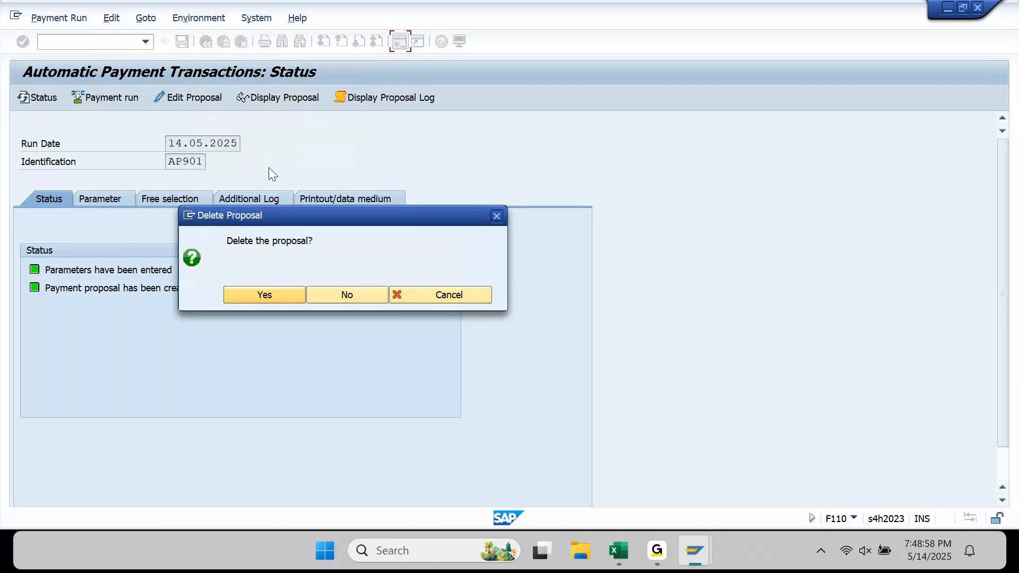
pyautogui.click(282, 294)
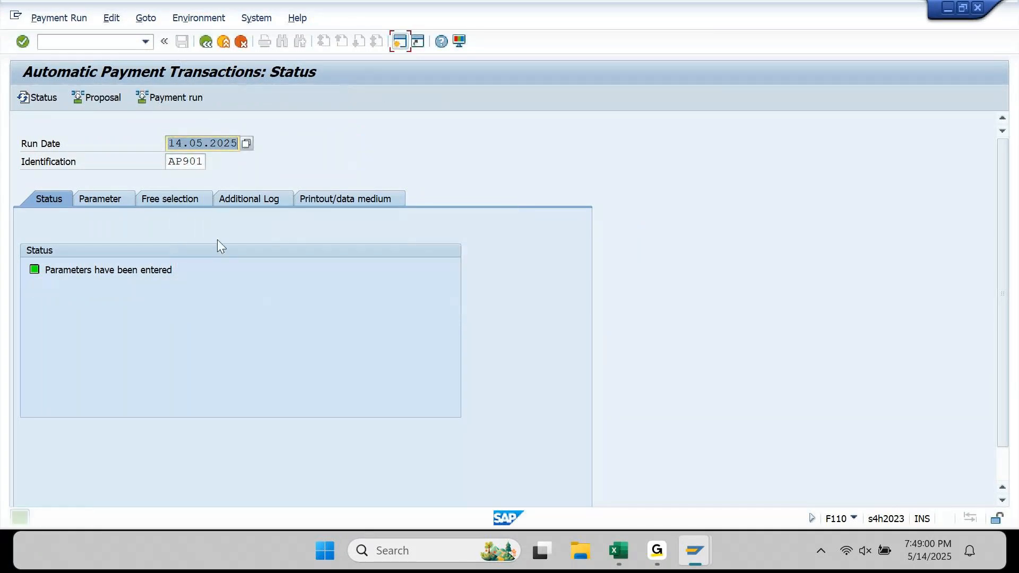
pyautogui.click(180, 200)
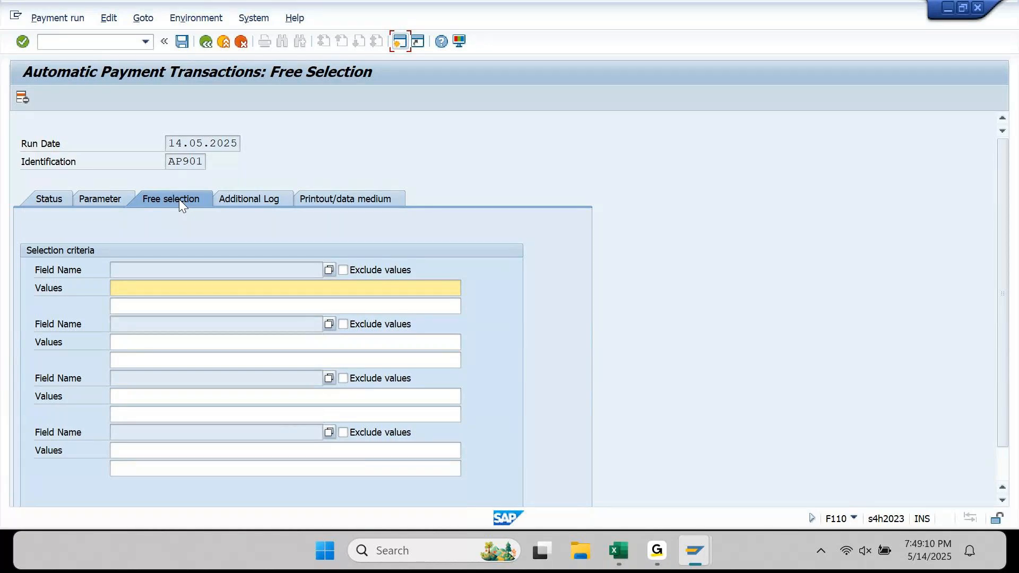
pyautogui.click(138, 289)
pyautogui.moveTo(710, 558)
pyautogui.click(593, 466)
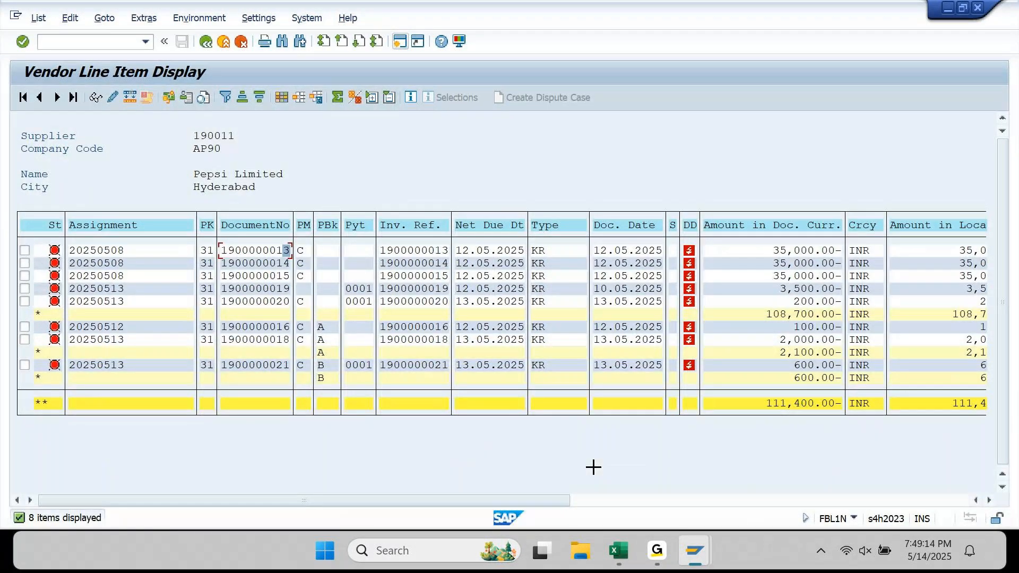
pyautogui.hotkey('ctrl', 'y')
pyautogui.moveTo(222, 249); pyautogui.dragTo(293, 245)
pyautogui.hotkey('ctrl', 'c')
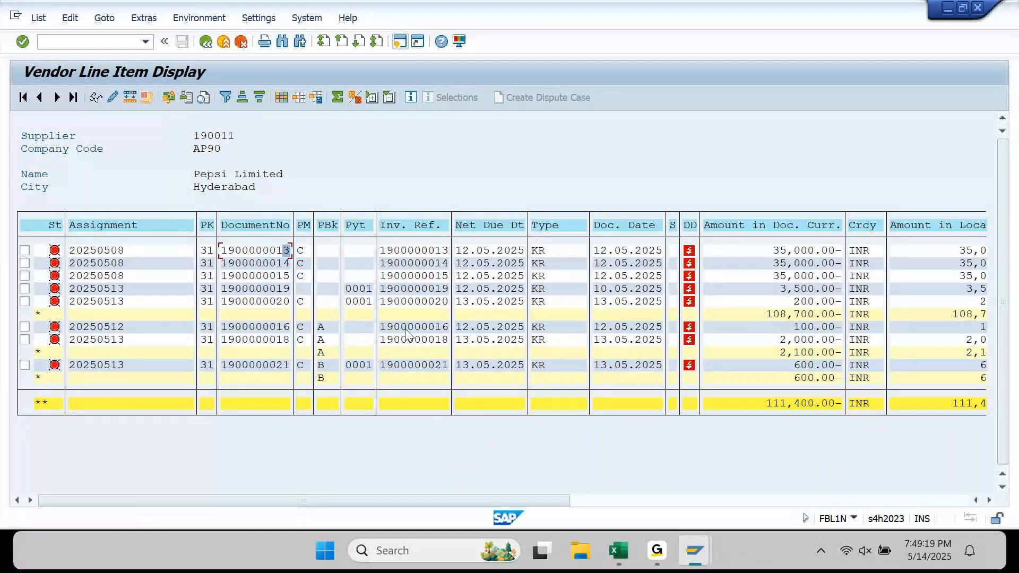
pyautogui.moveTo(695, 552)
pyautogui.click(719, 514)
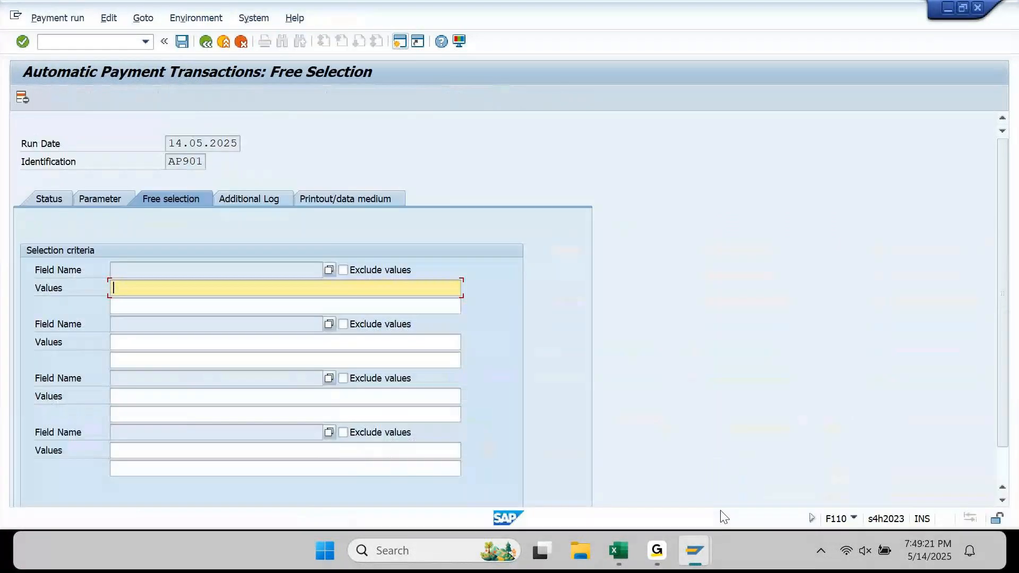
pyautogui.hotkey('ctrl', 'v')
pyautogui.moveTo(177, 291); pyautogui.dragTo(63, 296)
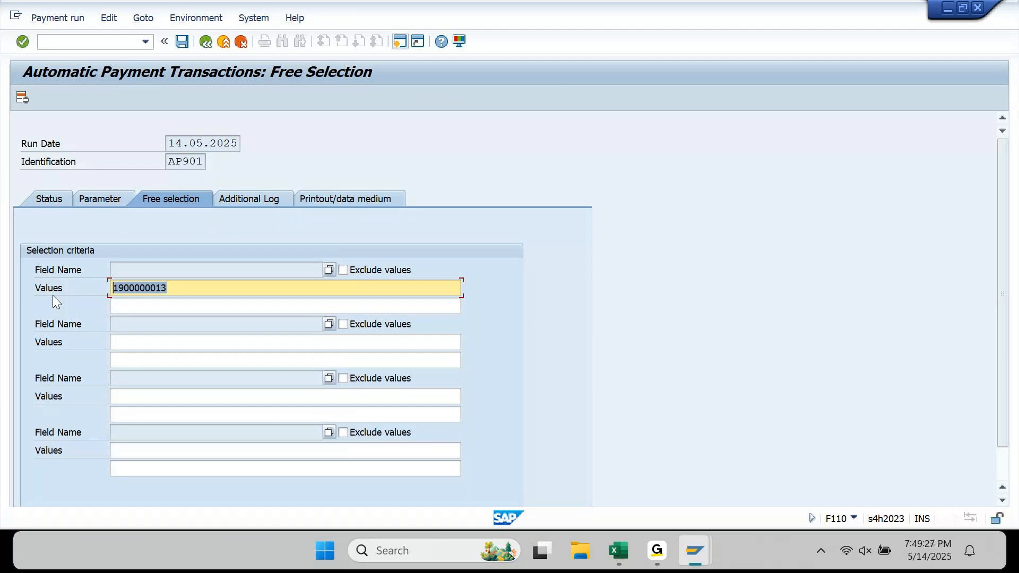
pyautogui.click(199, 287)
pyautogui.moveTo(199, 287); pyautogui.dragTo(96, 298)
# - Set the selection's field name to Document Number, found under Others in the document fields
pyautogui.click(219, 273)
pyautogui.click(329, 271)
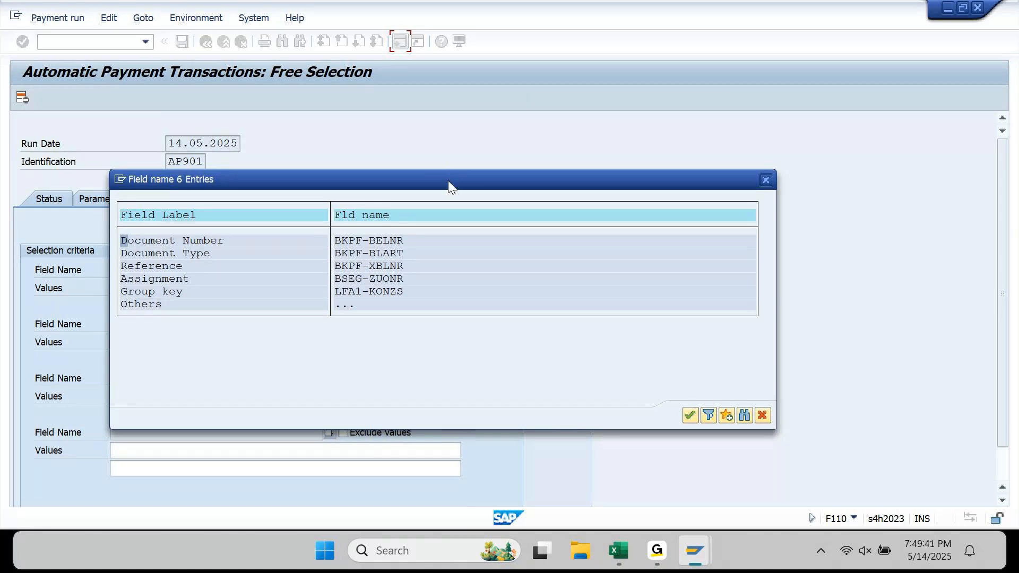
pyautogui.moveTo(448, 180); pyautogui.dragTo(598, 50)
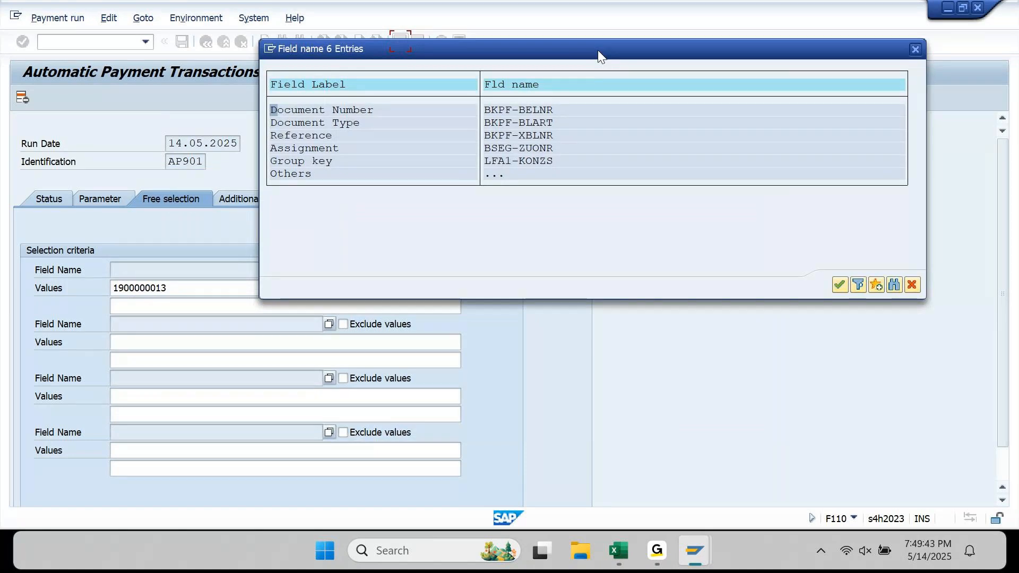
pyautogui.click(306, 175)
pyautogui.doubleClick(304, 177)
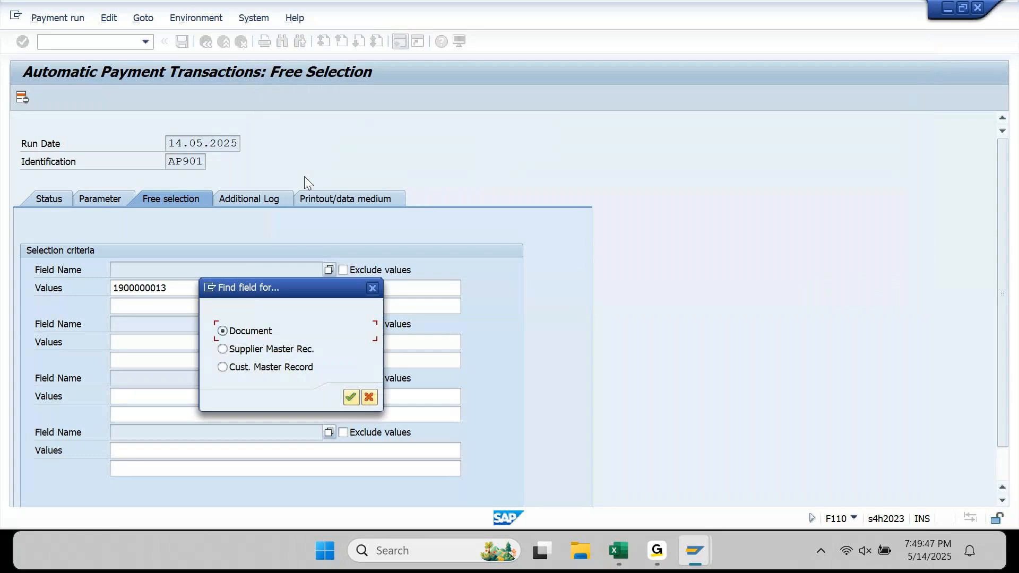
pyautogui.moveTo(293, 286); pyautogui.dragTo(689, 106)
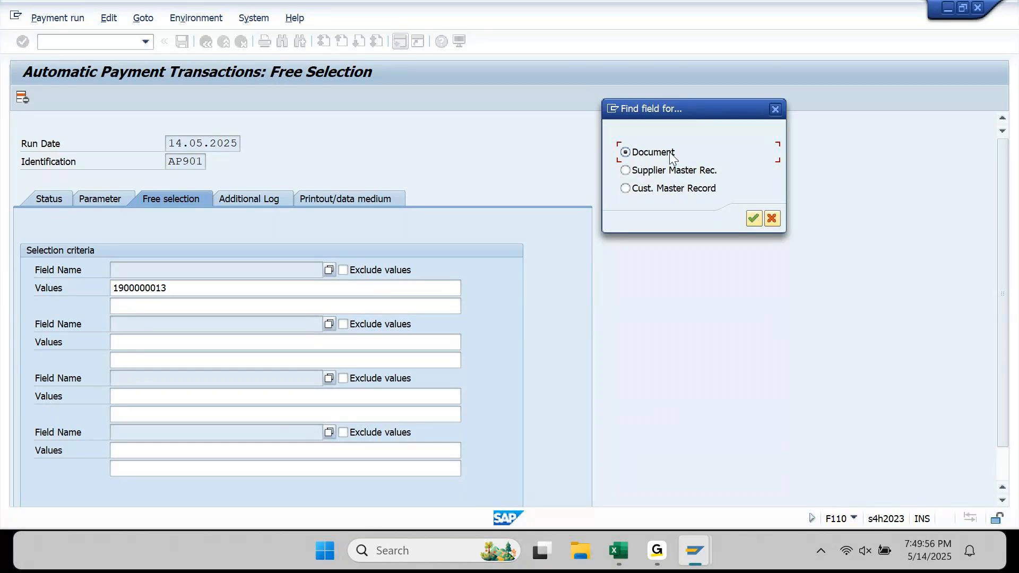
pyautogui.press('Down')
pyautogui.press('Down')
pyautogui.press('Up')
pyautogui.press('Up')
pyautogui.click(754, 218)
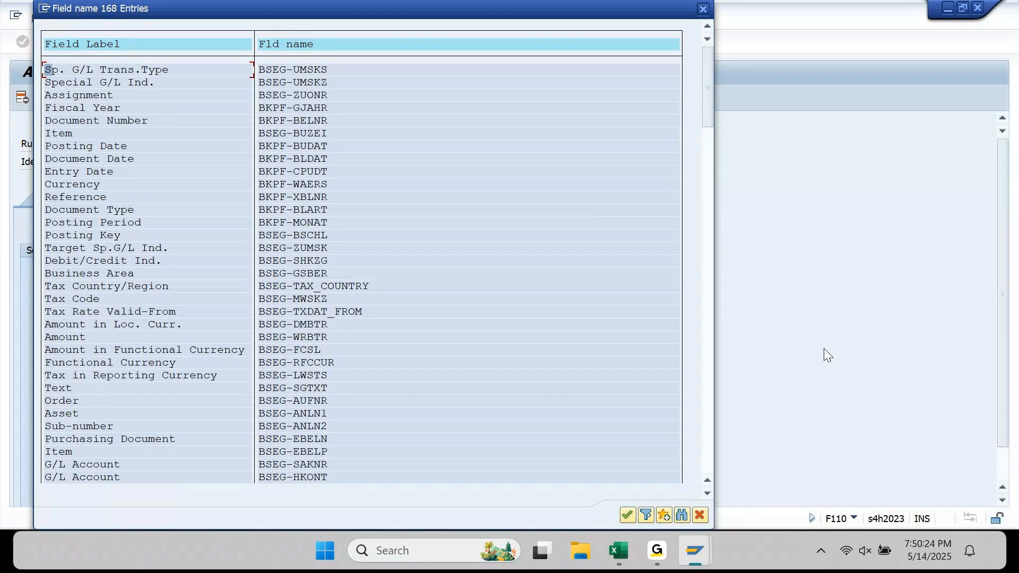
pyautogui.click(121, 128)
pyautogui.doubleClick(112, 120)
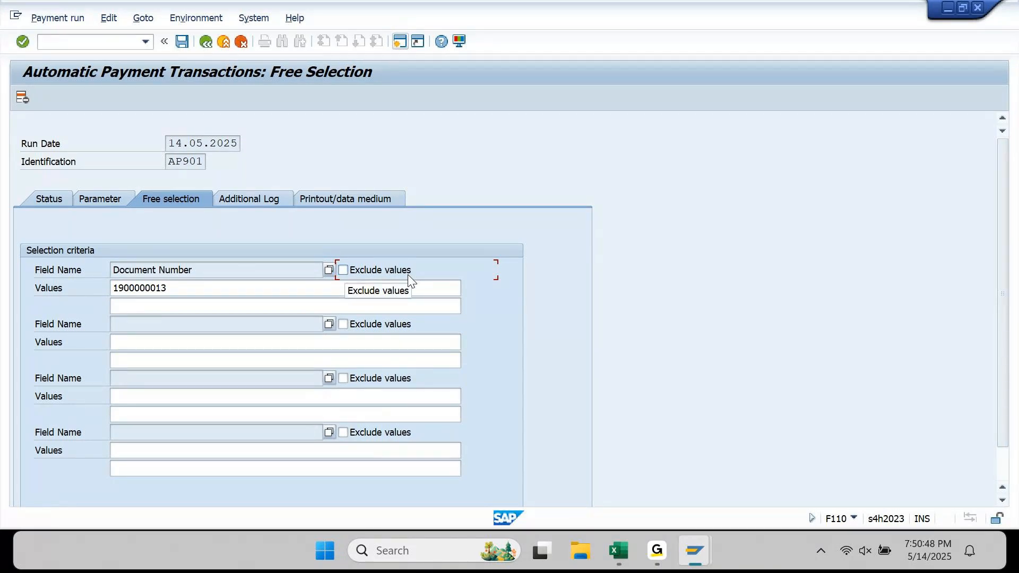
# - Save run AP901's selection settings and go to its Status overview
pyautogui.press('Tab')
pyautogui.click(181, 41)
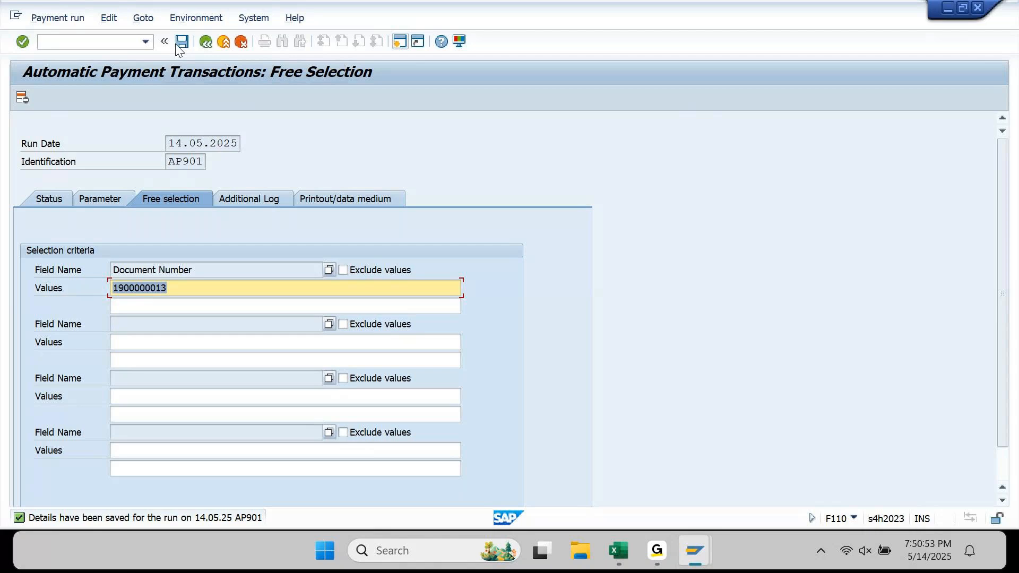
pyautogui.click(49, 199)
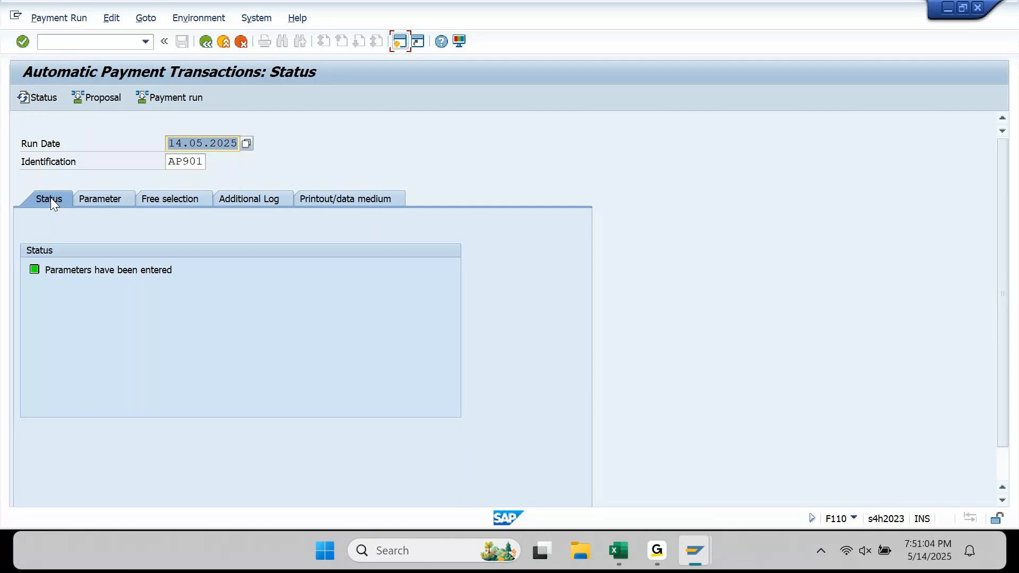
# - Create the AP901 payment proposal immediately and review its single 35,000.00 INR payment to supplier 190011
pyautogui.click(91, 102)
pyautogui.press('Return')
pyautogui.click(43, 99)
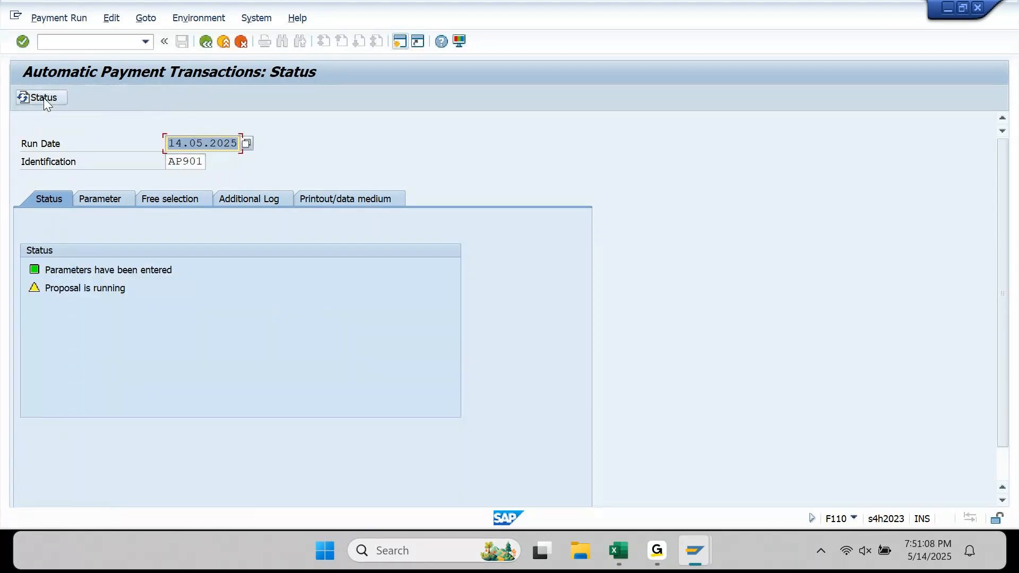
pyautogui.click(43, 97)
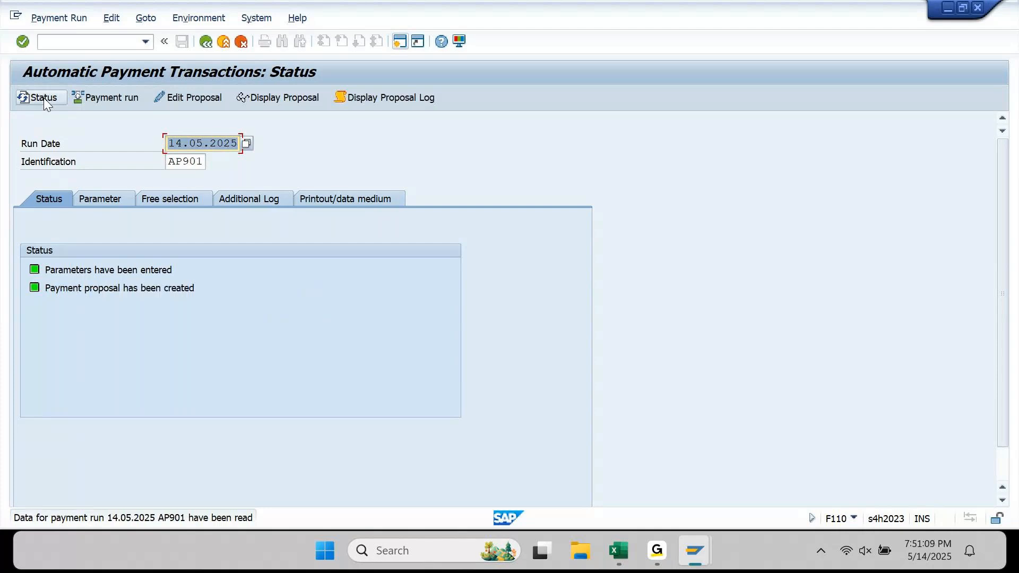
pyautogui.click(267, 99)
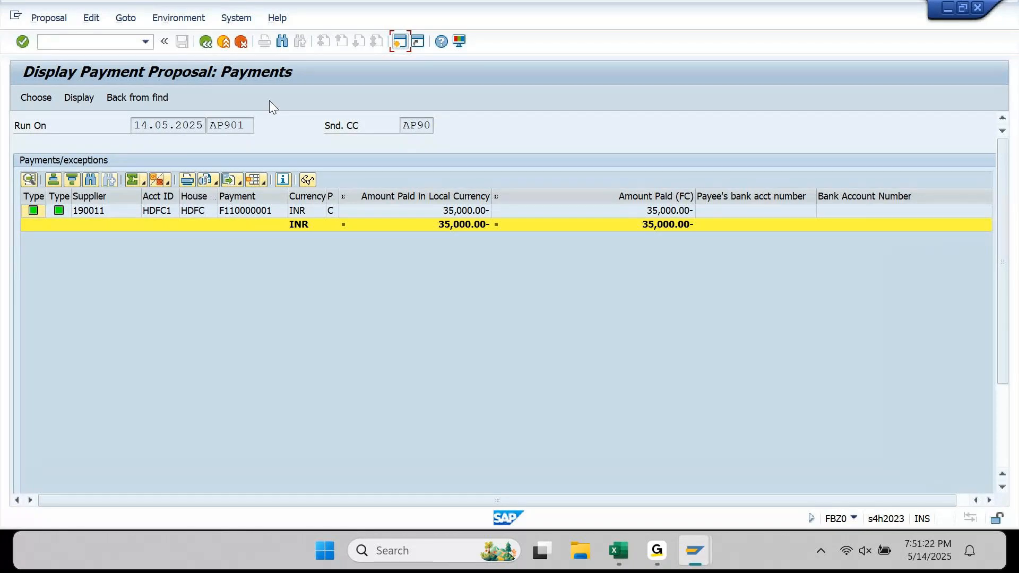
pyautogui.click(207, 44)
pyautogui.click(118, 19)
pyautogui.moveTo(130, 53)
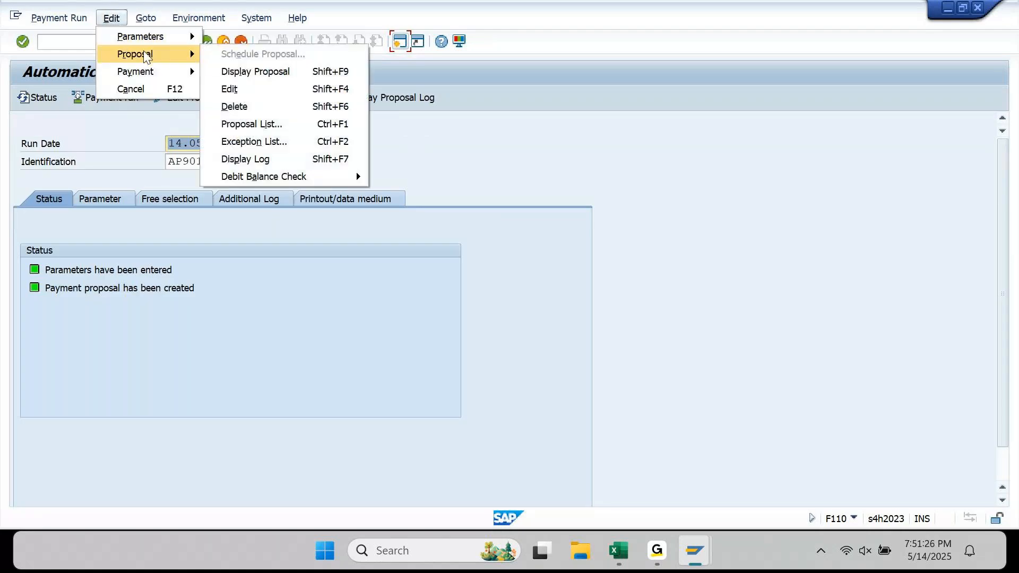
pyautogui.click(231, 111)
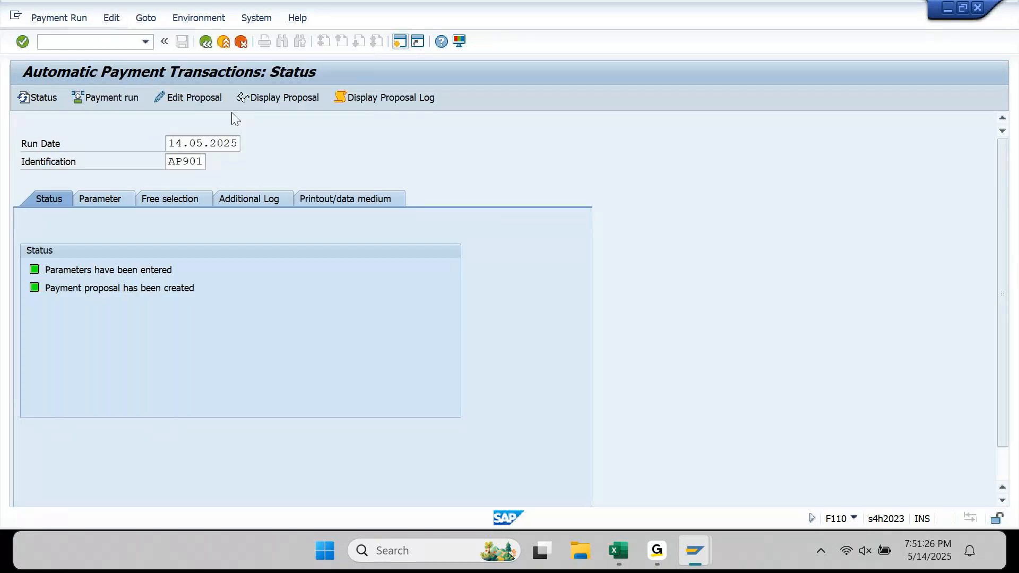
pyautogui.click(180, 200)
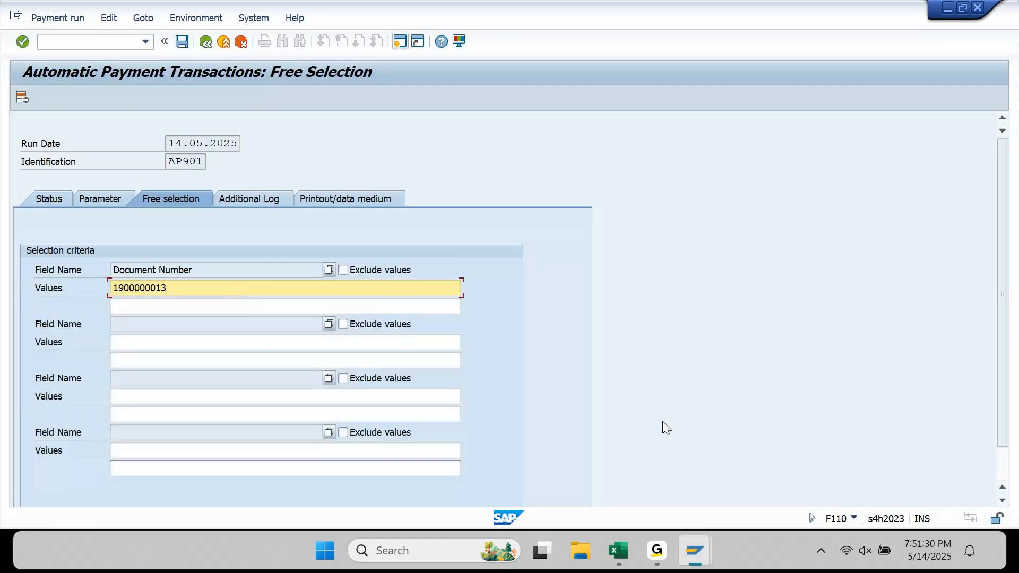
pyautogui.moveTo(695, 551)
pyautogui.click(614, 475)
pyautogui.click(282, 263)
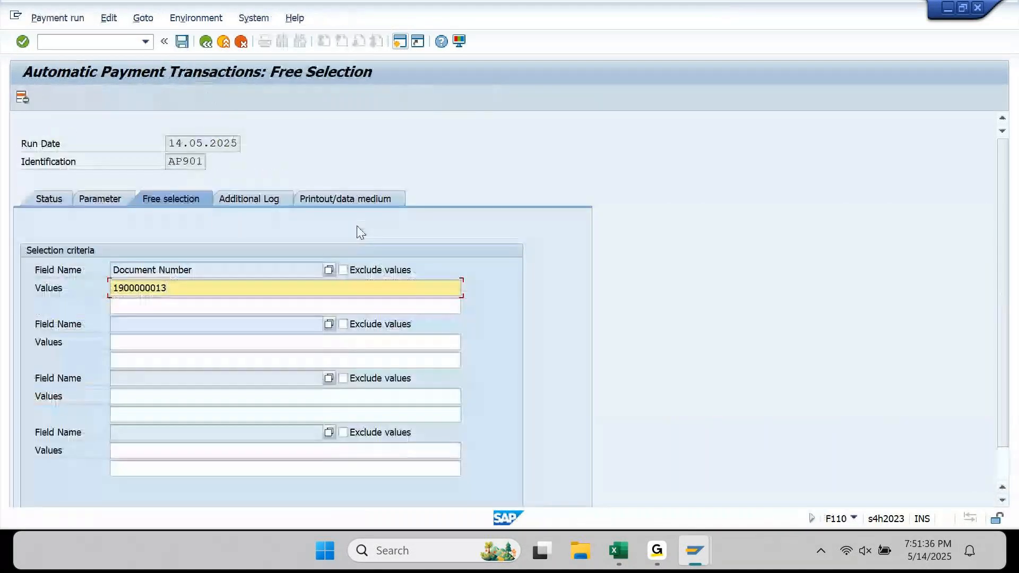
pyautogui.hotkey('shift', 'Home')
pyautogui.hotkey('ctrl', 'c')
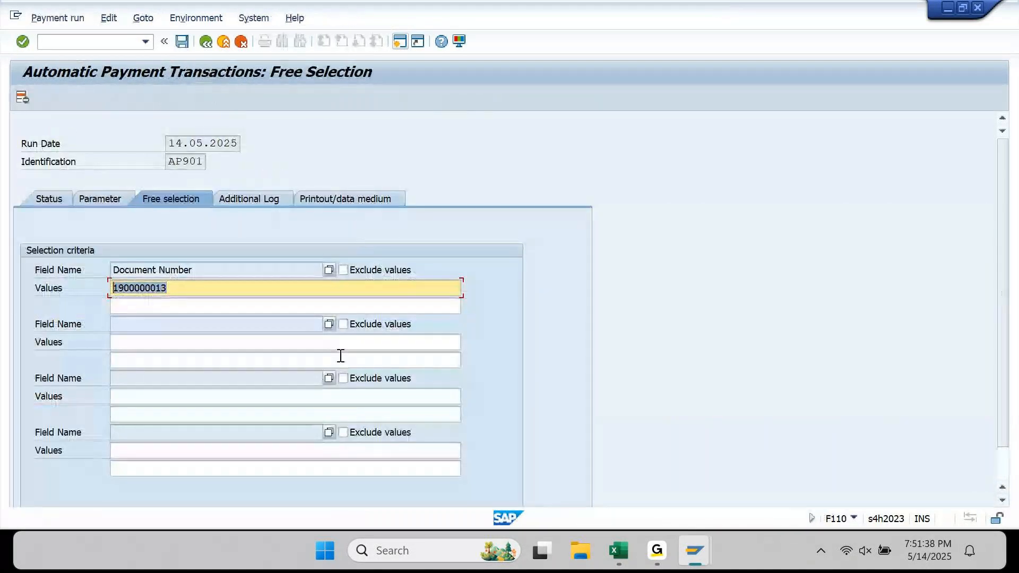
pyautogui.press('Right')
pyautogui.press('Right')
pyautogui.press('Right')
pyautogui.press('Right')
pyautogui.press('Right')
pyautogui.press('Right')
pyautogui.press('Right')
pyautogui.press('Right')
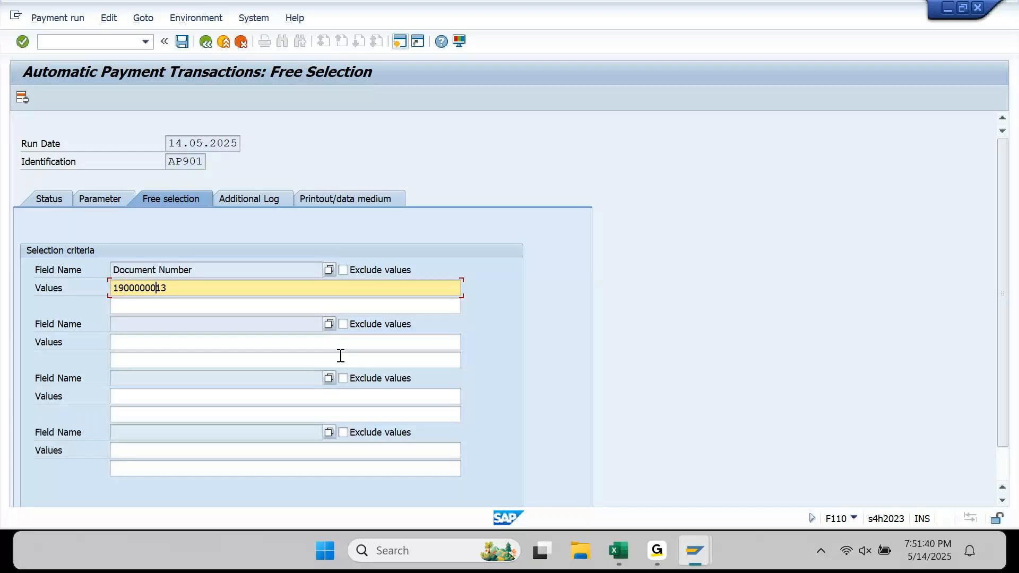
pyautogui.press('End')
pyautogui.write(',')
pyautogui.hotkey('ctrl', 'v')
pyautogui.press('BackSpace')
pyautogui.write('4')
pyautogui.press('Return')
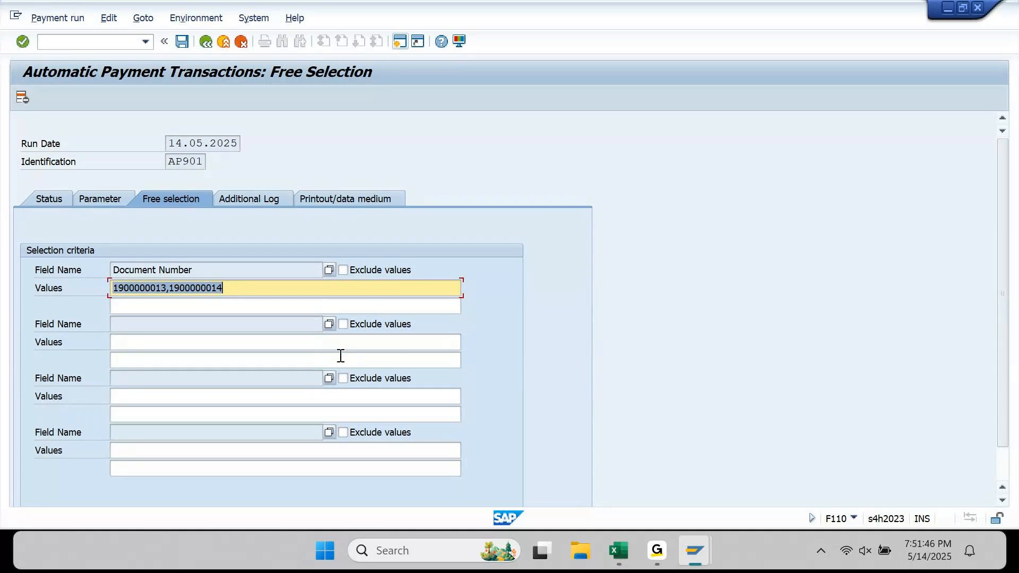
pyautogui.hotkey('ctrl', 's')
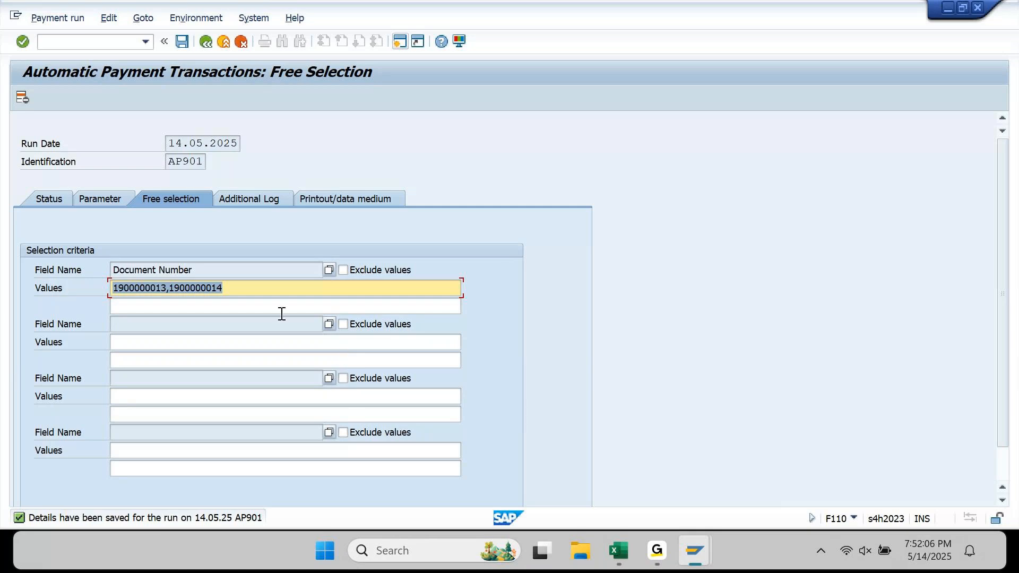
pyautogui.click(250, 289)
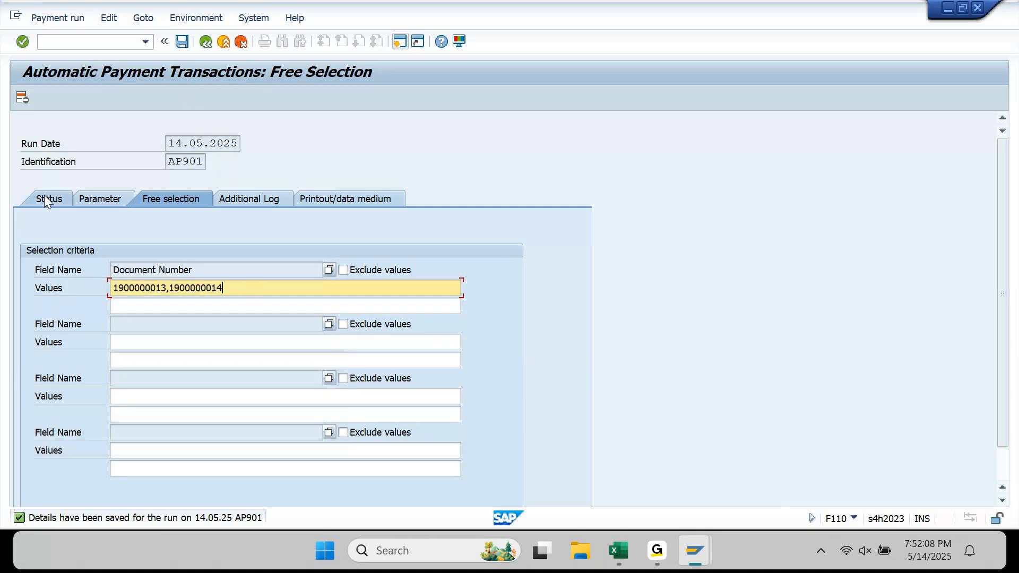
pyautogui.moveTo(254, 290); pyautogui.dragTo(71, 294)
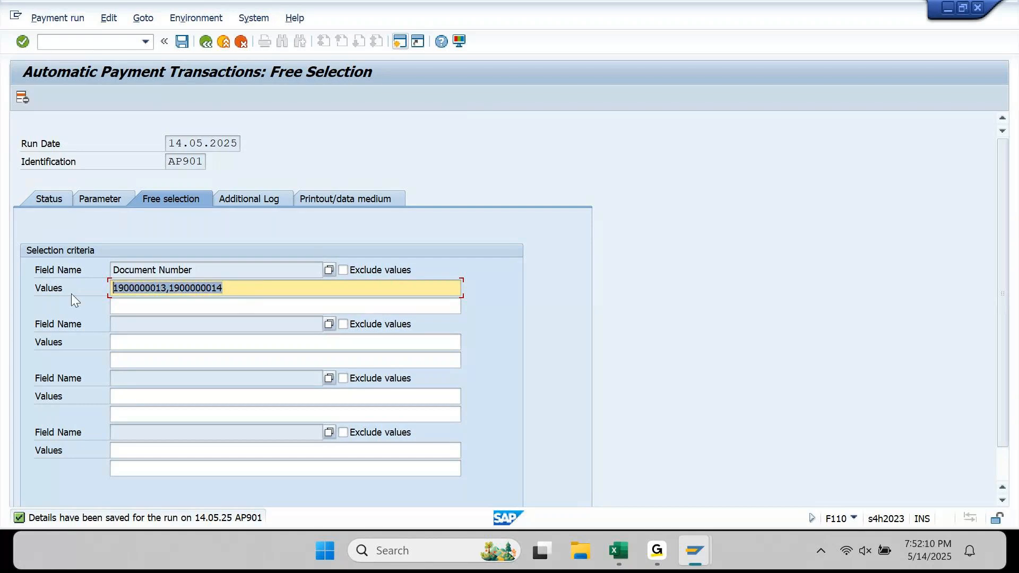
pyautogui.click(237, 288)
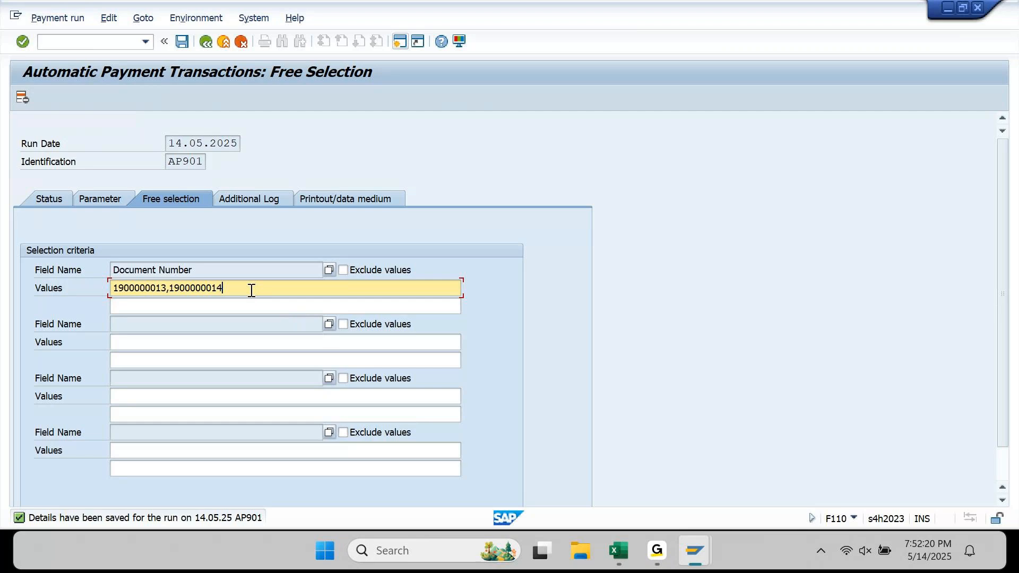
pyautogui.moveTo(252, 290); pyautogui.dragTo(94, 297)
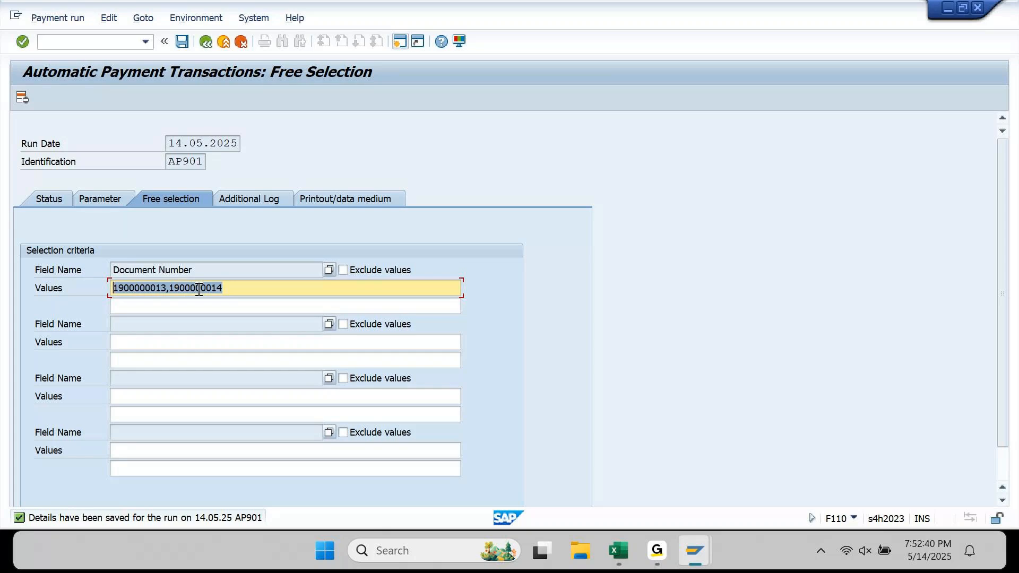
pyautogui.click(250, 286)
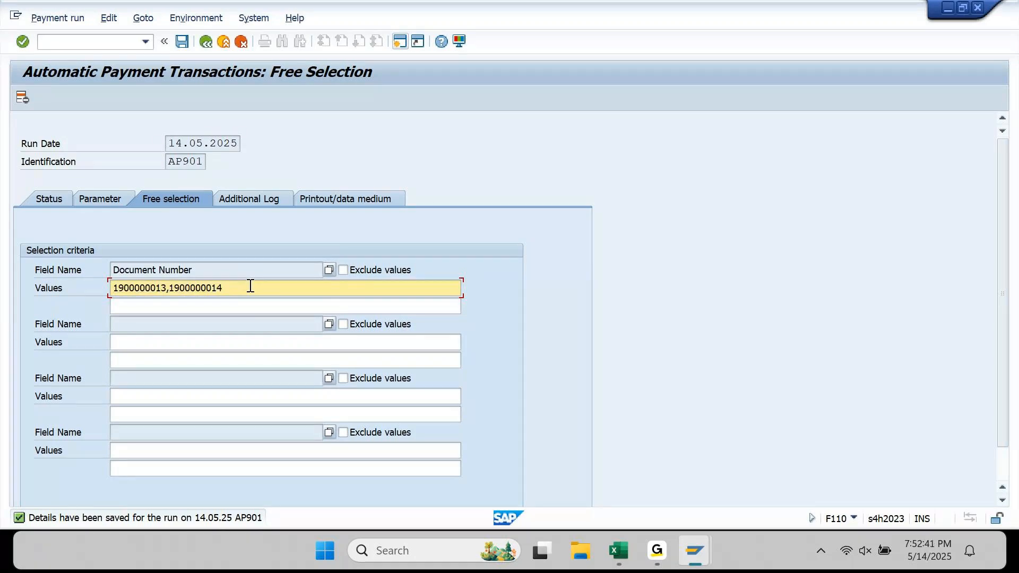
pyautogui.moveTo(250, 287); pyautogui.dragTo(94, 288)
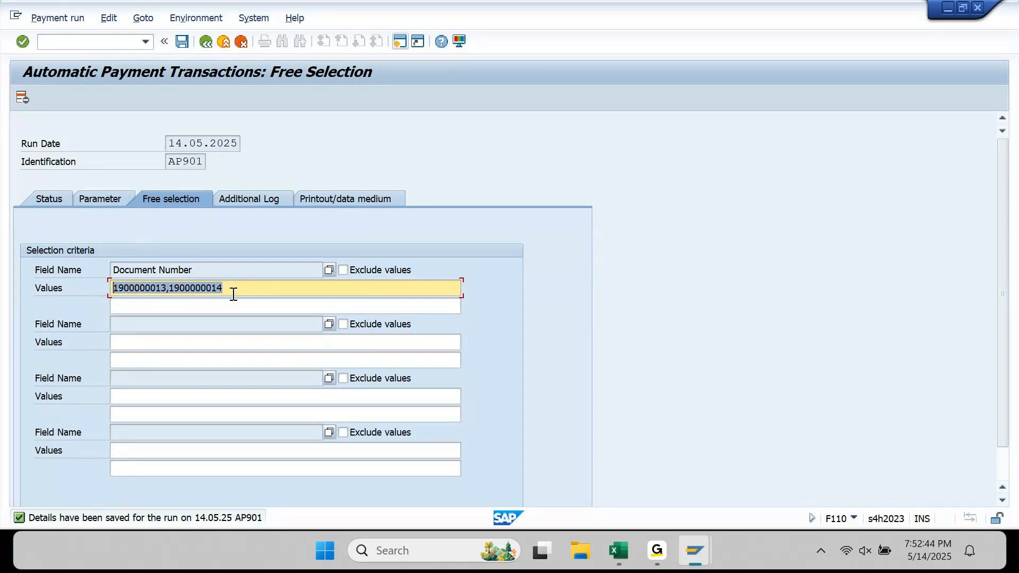
# - Clear the values and remove the existing Document Number selection entry
pyautogui.click(23, 99)
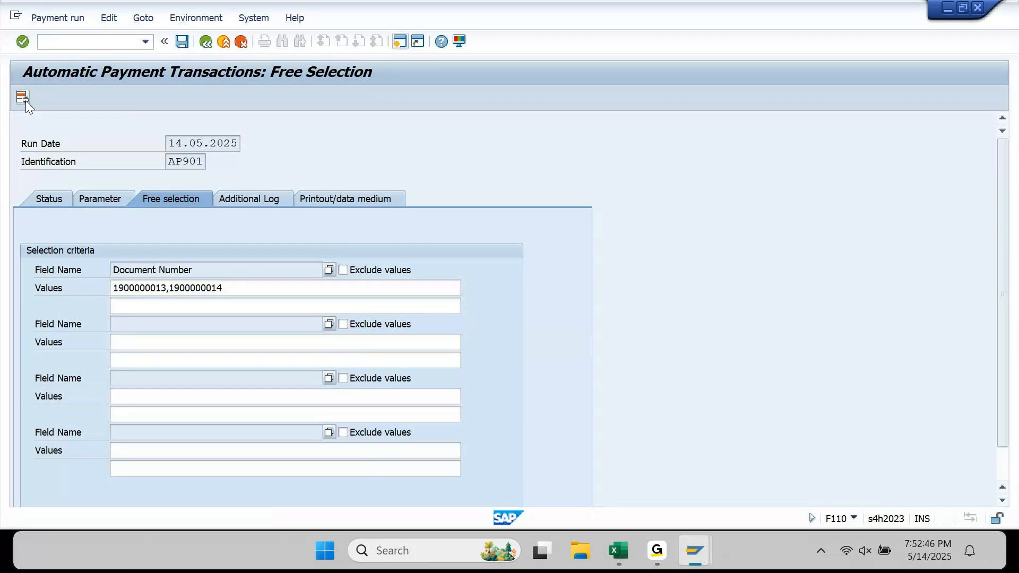
pyautogui.moveTo(221, 272); pyautogui.dragTo(73, 268)
pyautogui.click(248, 272)
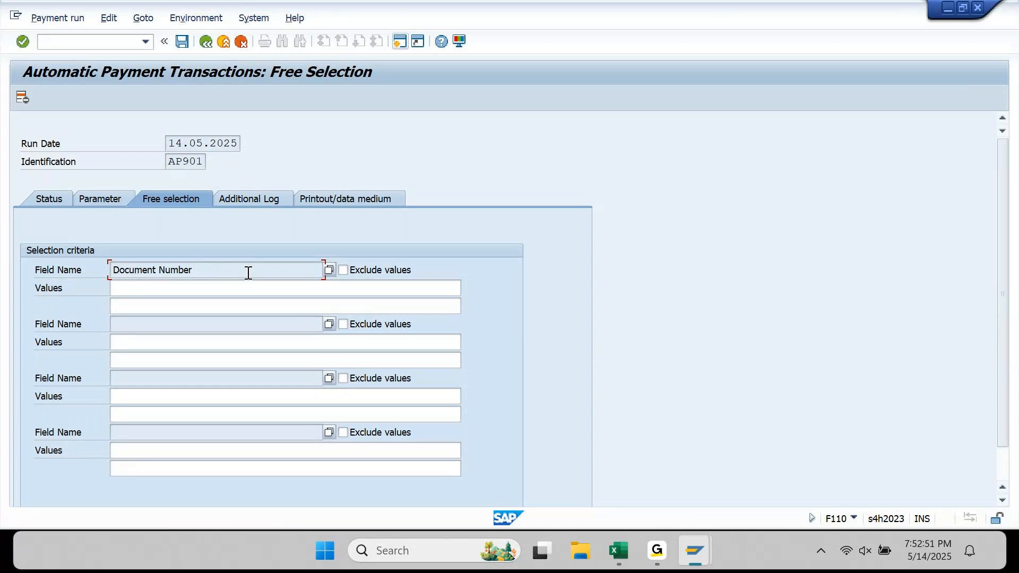
pyautogui.moveTo(247, 272); pyautogui.dragTo(86, 284)
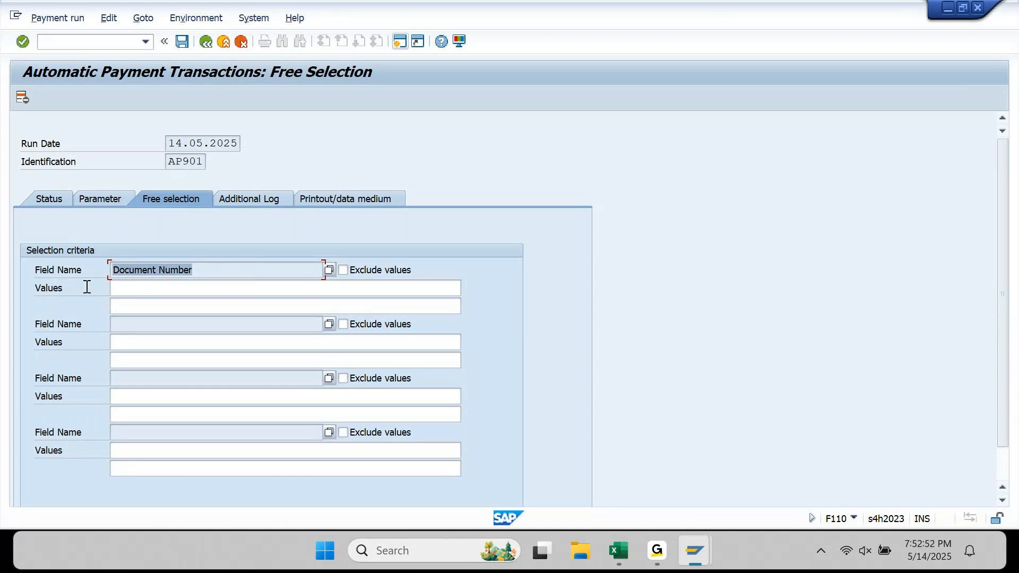
pyautogui.click(198, 272)
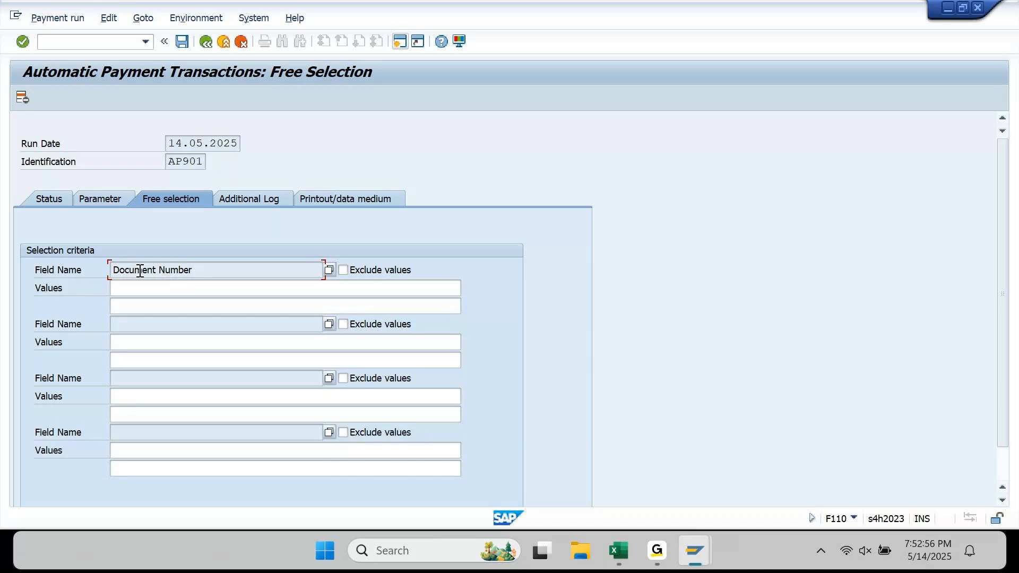
pyautogui.click(26, 100)
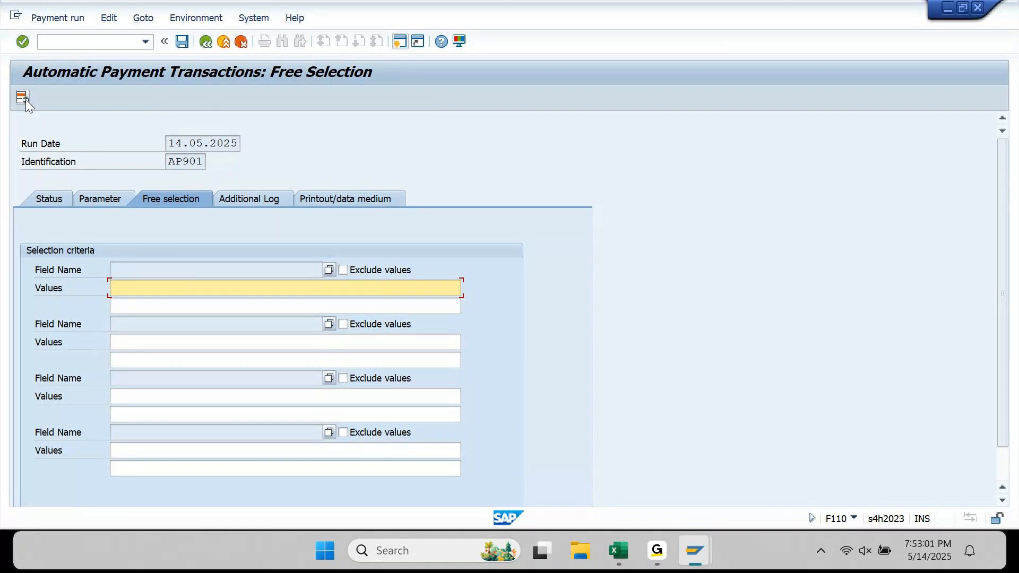
pyautogui.click(148, 266)
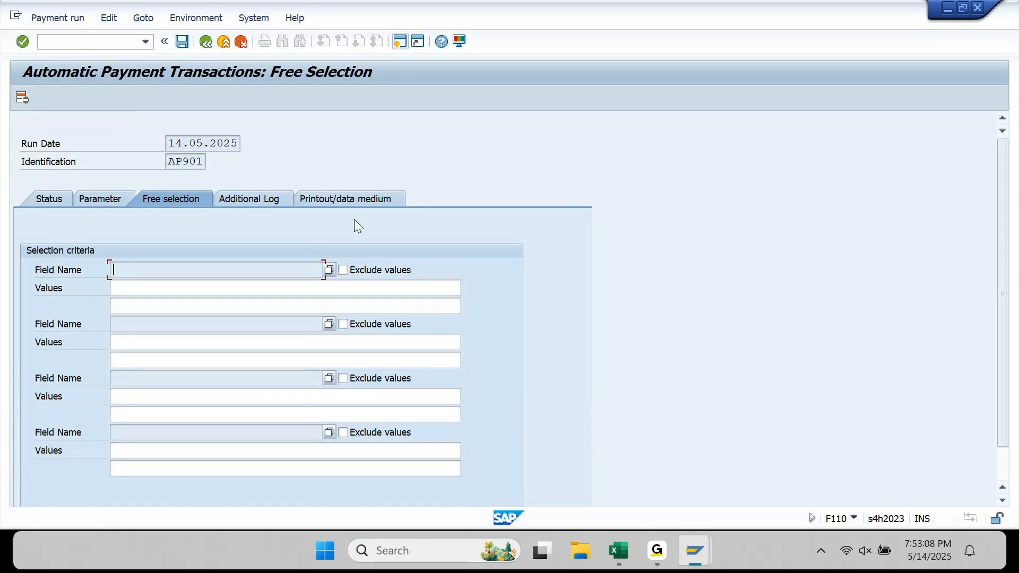
pyautogui.click(328, 269)
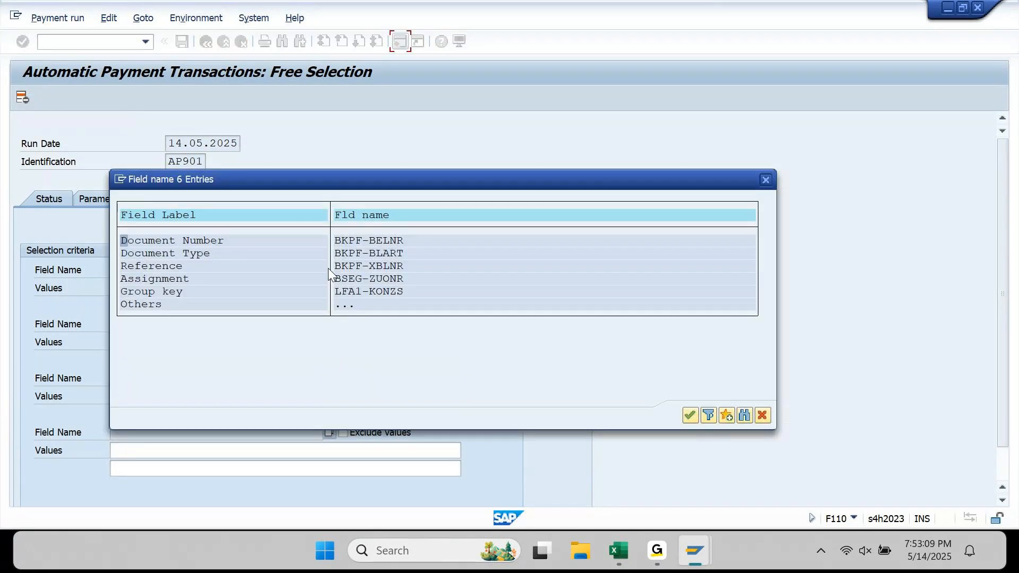
pyautogui.doubleClick(186, 240)
pyautogui.click(190, 289)
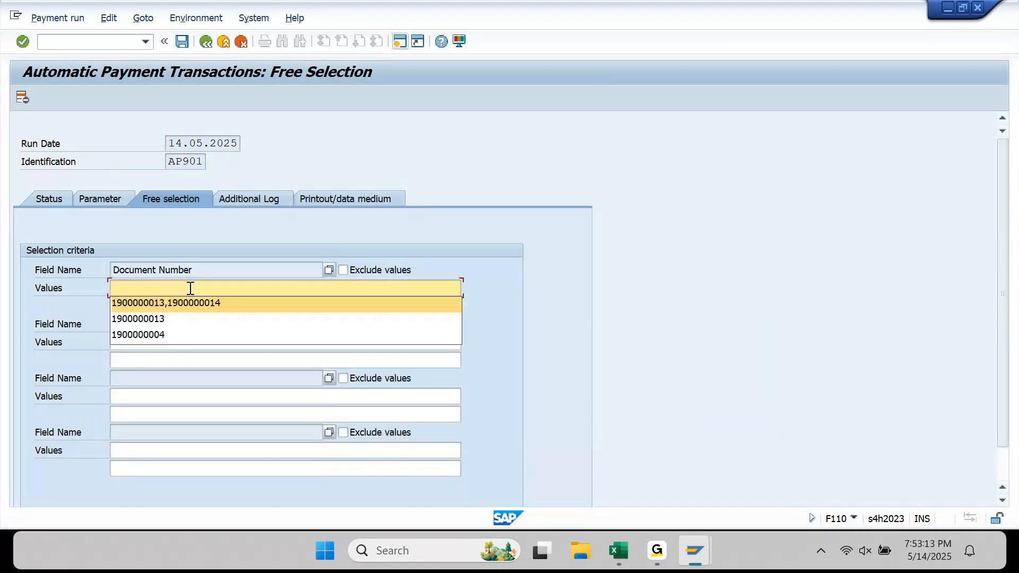
pyautogui.click(191, 301)
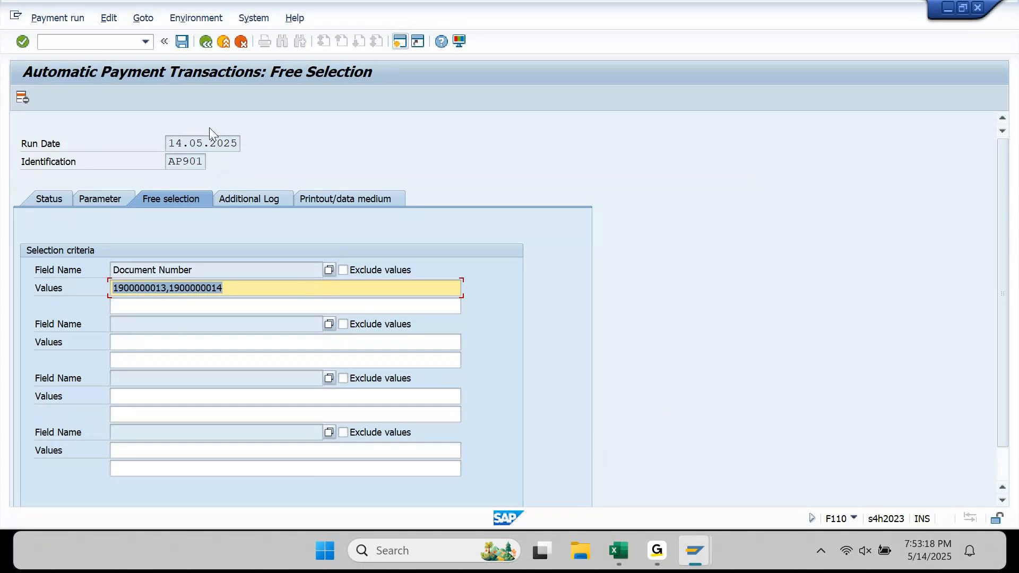
pyautogui.click(183, 47)
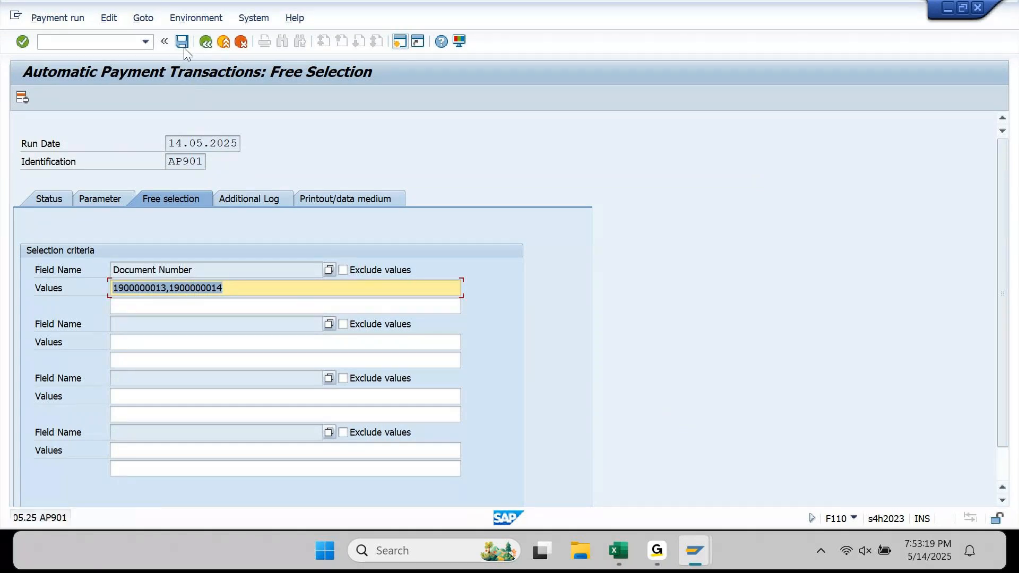
pyautogui.click(235, 288)
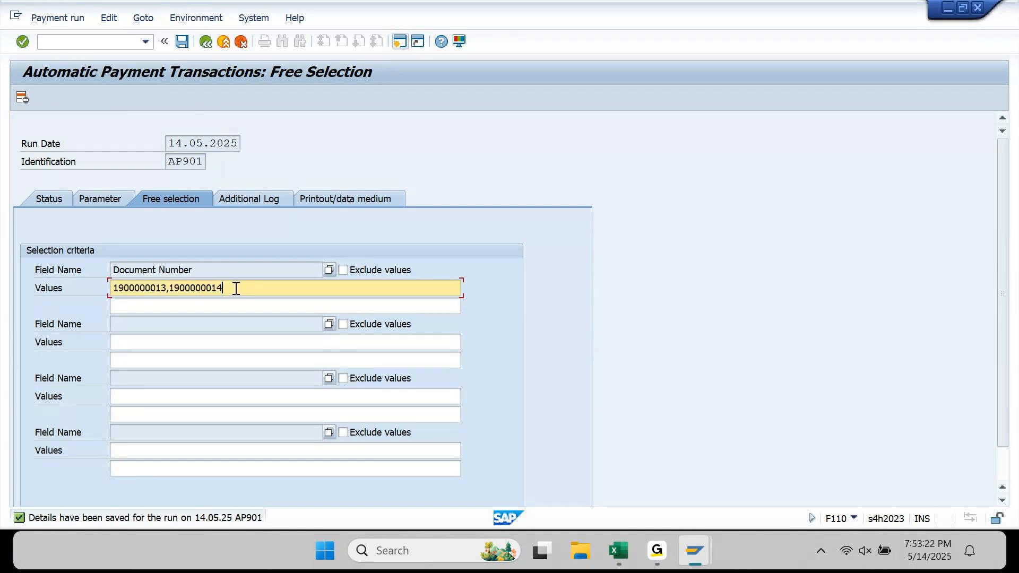
pyautogui.hotkey('ctrl', 'a')
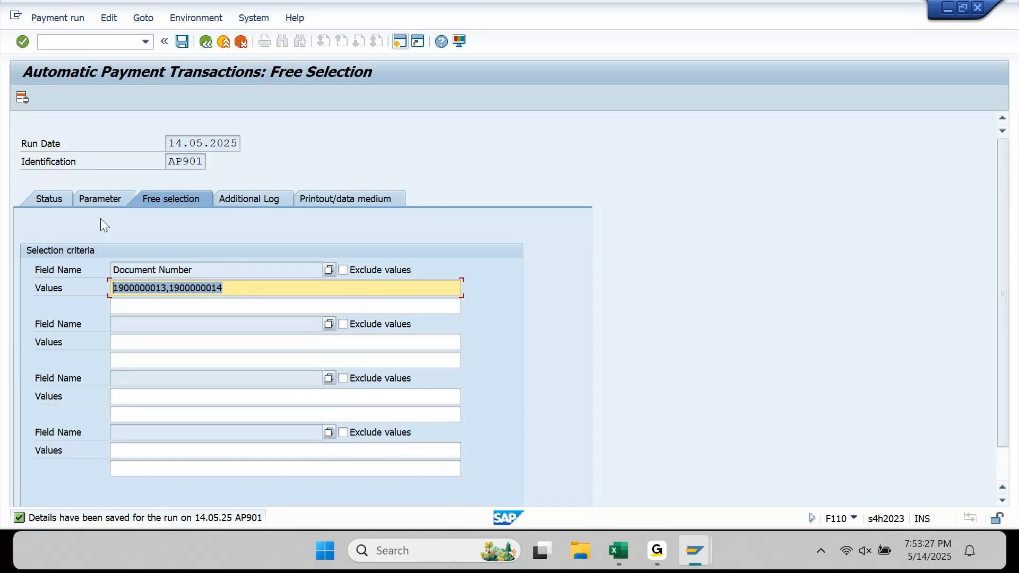
pyautogui.press('F3')
# - Run the proposal immediately and review its 70,000.00 INR payment to supplier 190011
pyautogui.click(103, 103)
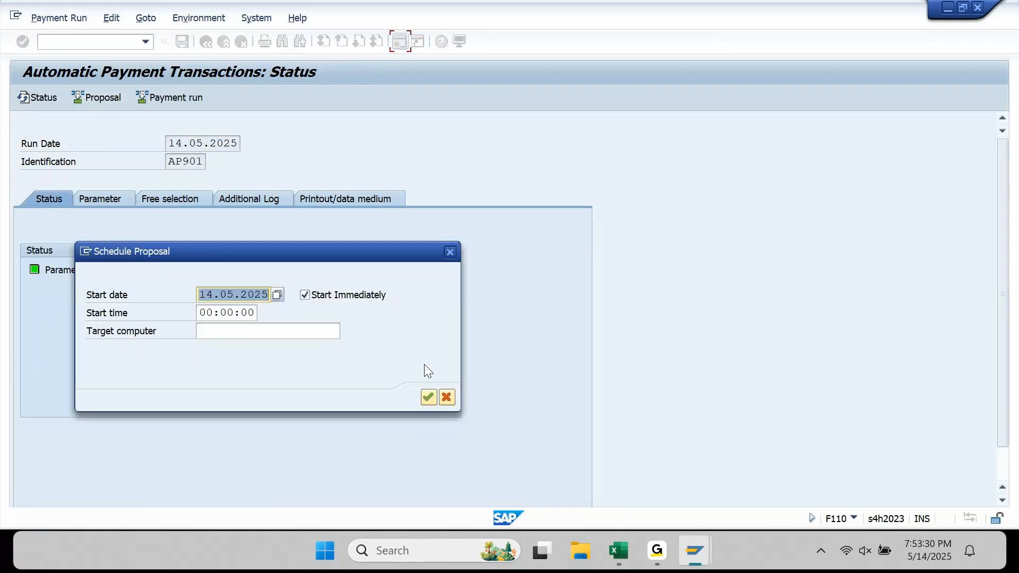
pyautogui.click(424, 401)
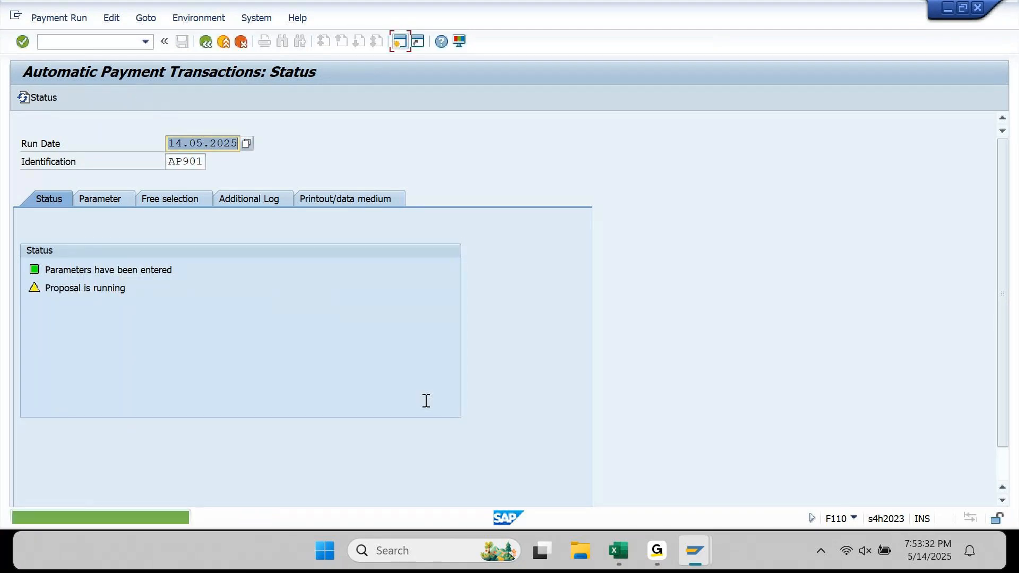
pyautogui.press('Return')
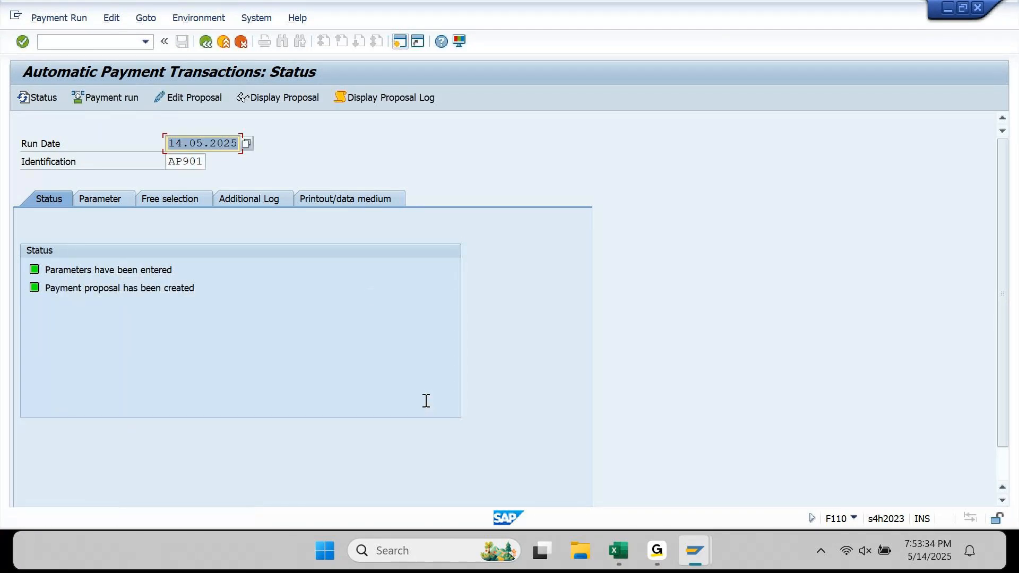
pyautogui.click(292, 96)
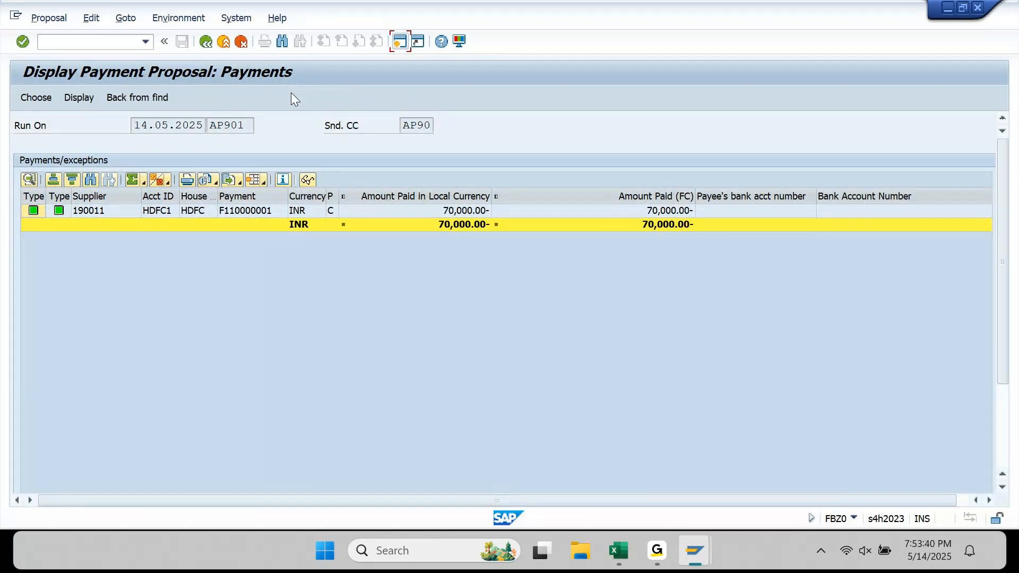
pyautogui.click(208, 48)
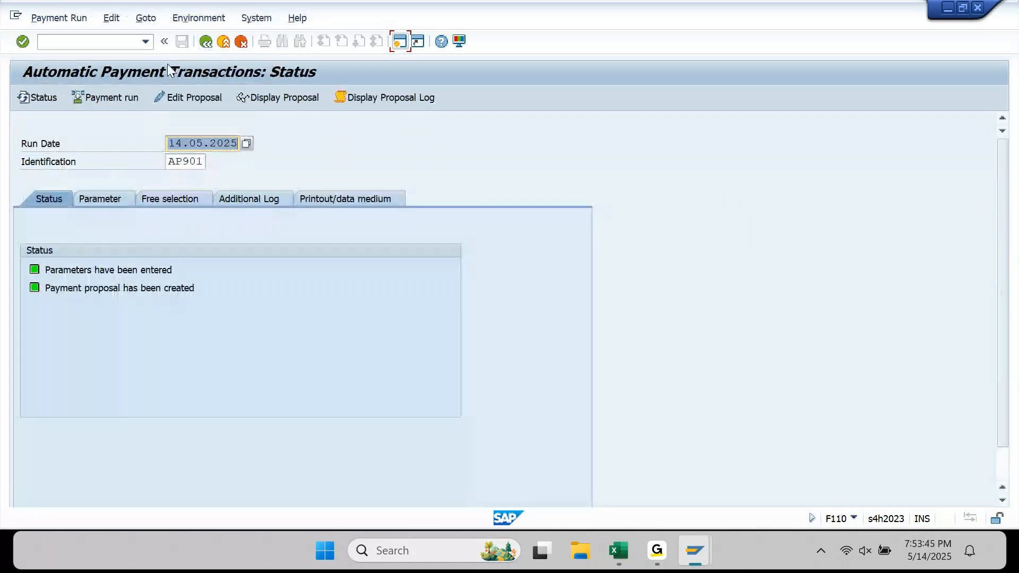
# - Delete the AP901 payment proposal, confirming with Yes
pyautogui.click(111, 18)
pyautogui.moveTo(126, 57)
pyautogui.click(254, 104)
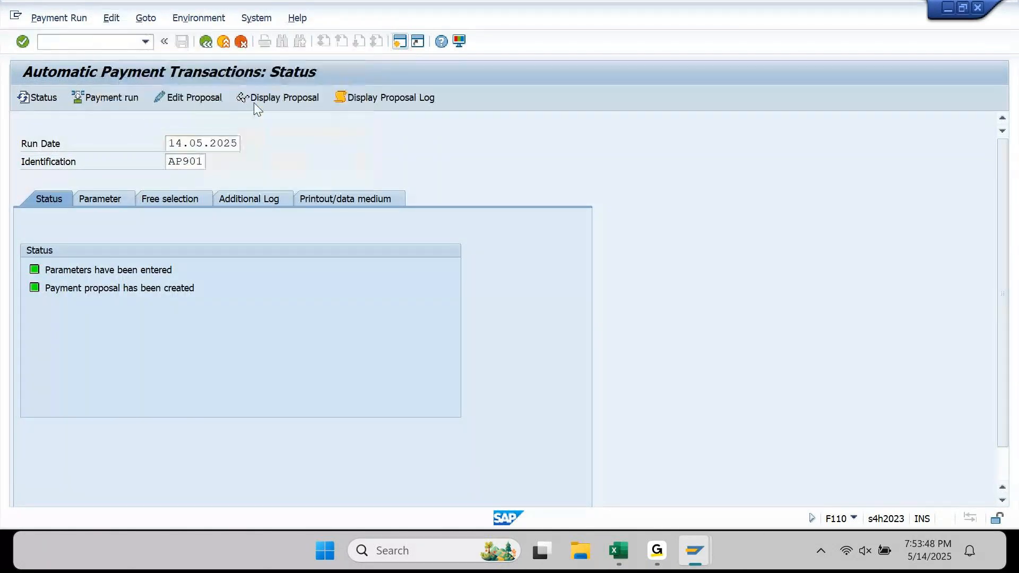
pyautogui.click(275, 291)
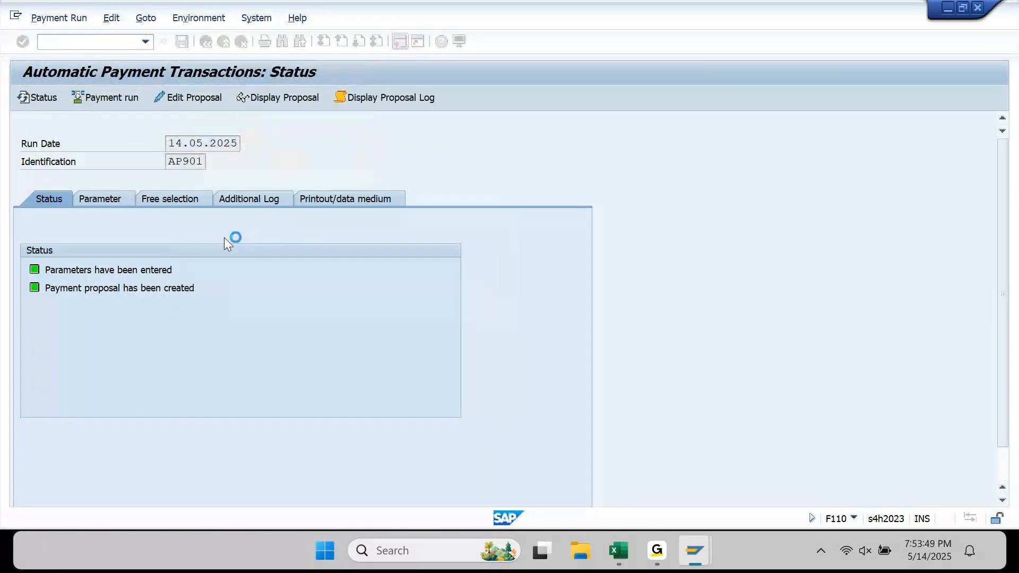
pyautogui.click(186, 199)
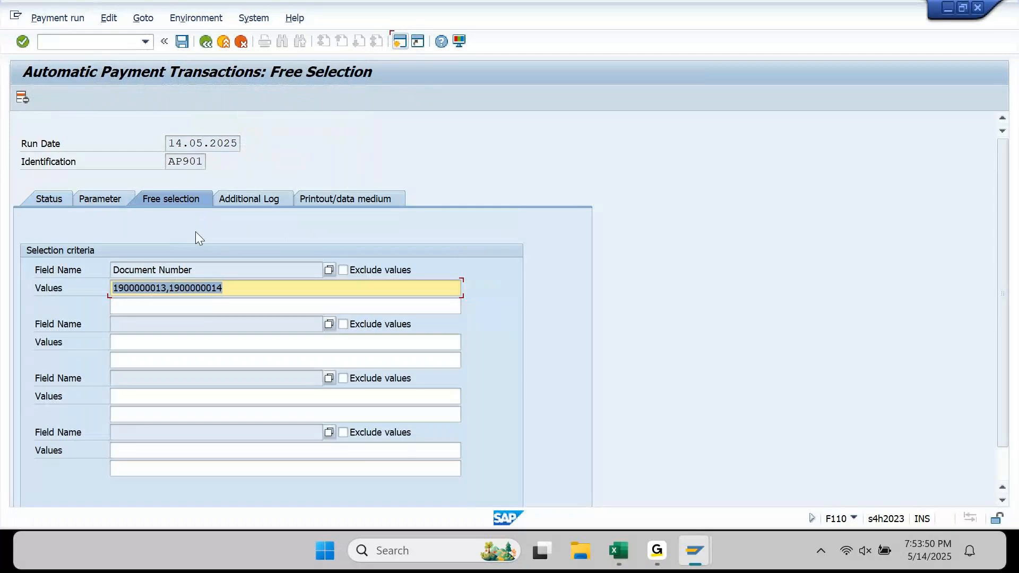
pyautogui.click(183, 290)
pyautogui.press('Left')
pyautogui.press('Left')
pyautogui.press('Left')
pyautogui.press('Left')
pyautogui.hotkey('shift', 'End')
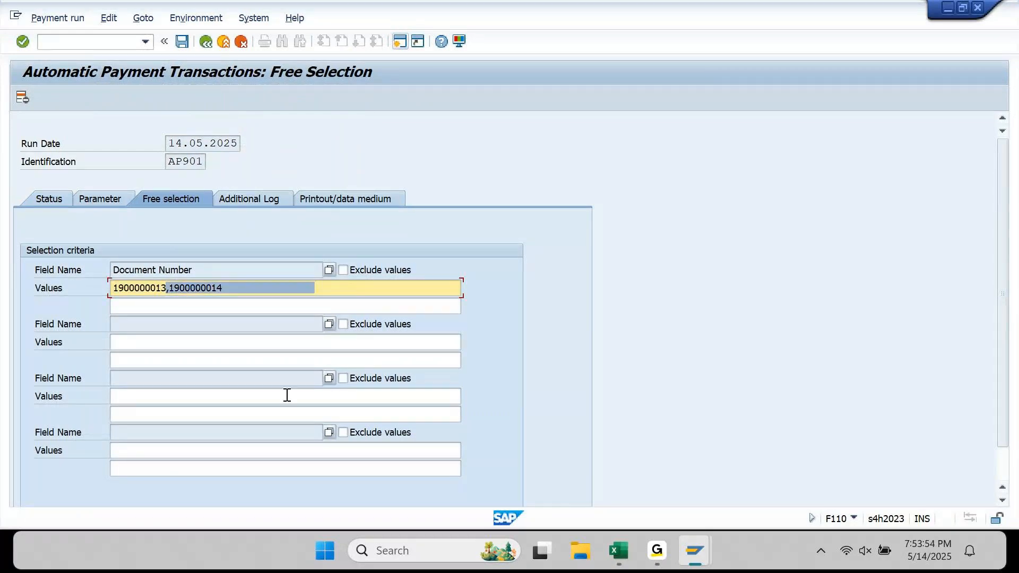
pyautogui.press('Delete')
pyautogui.hotkey('shift', 'Home')
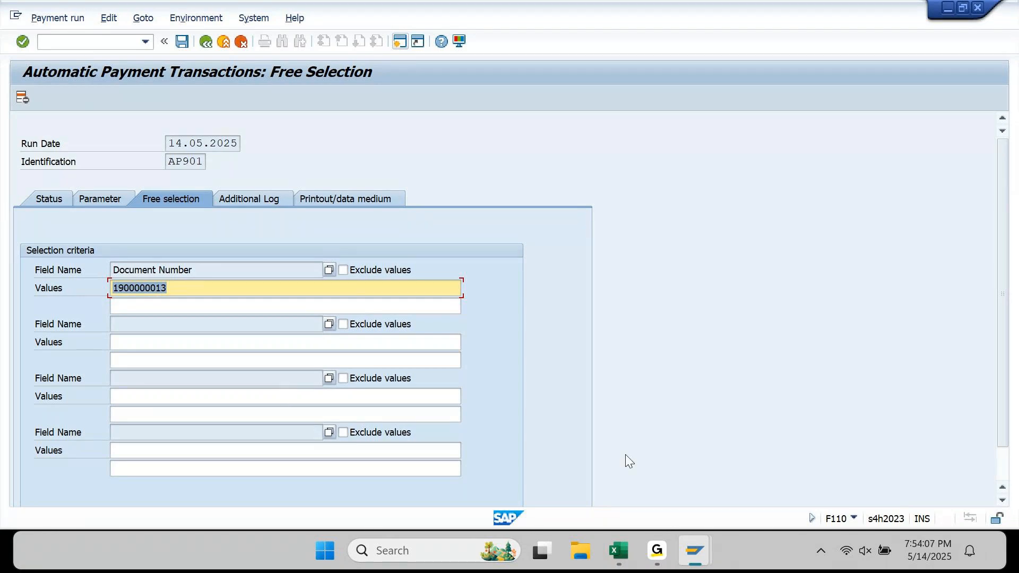
# - Check the FBL1N list, browse document fields without changing the field name, then save the run
pyautogui.moveTo(696, 551)
pyautogui.click(600, 476)
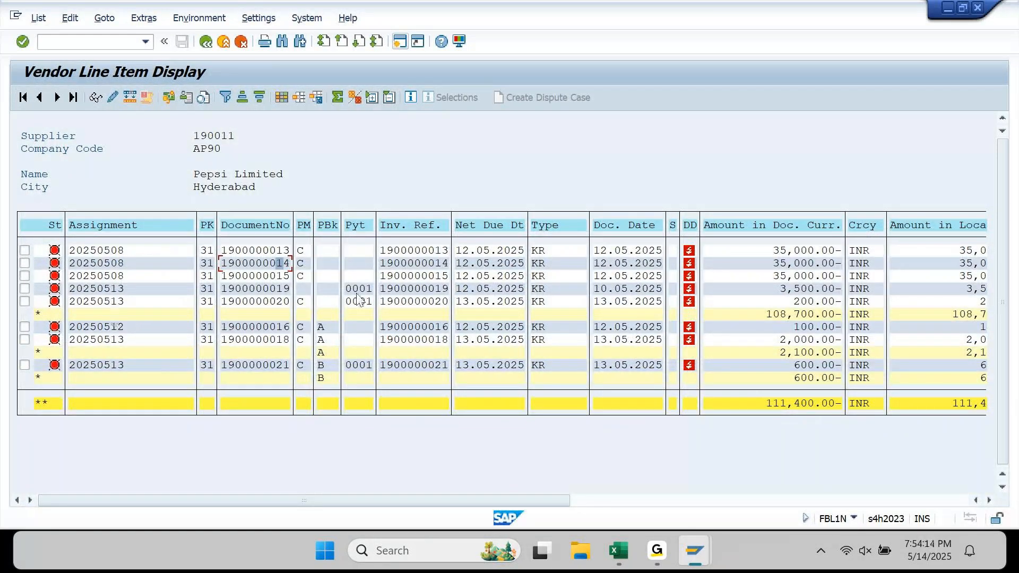
pyautogui.moveTo(700, 548)
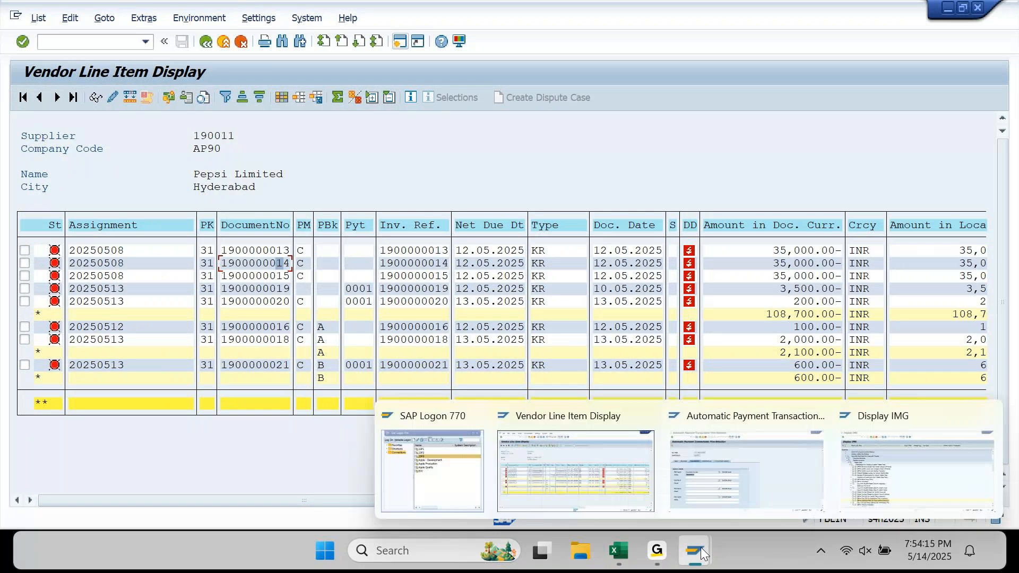
pyautogui.click(745, 469)
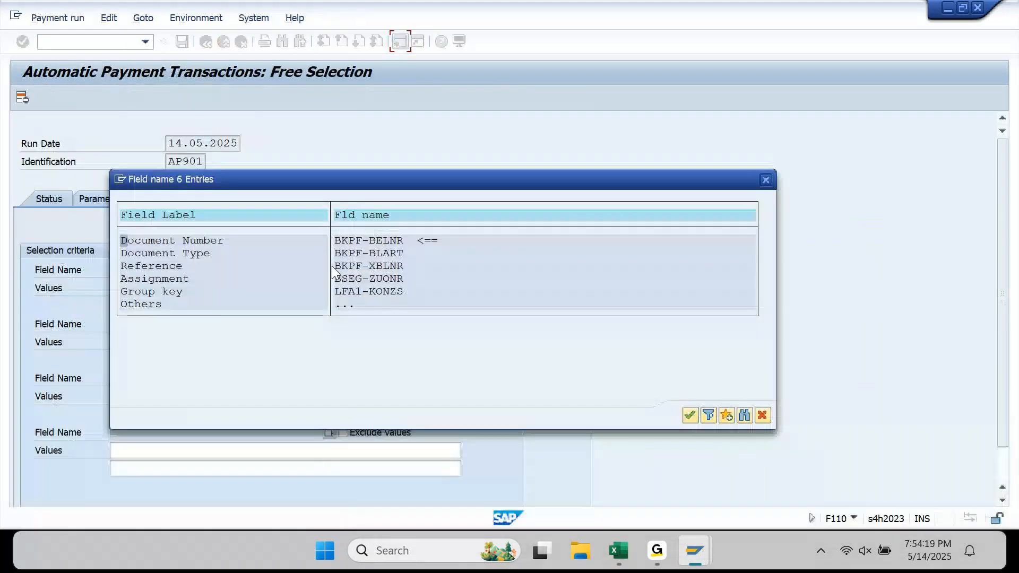
pyautogui.doubleClick(356, 305)
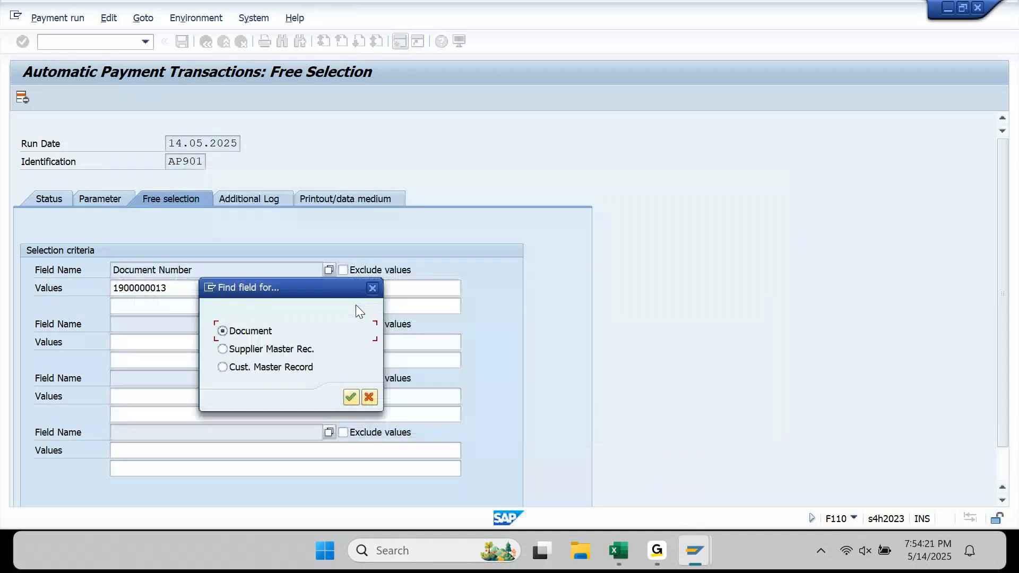
pyautogui.click(351, 396)
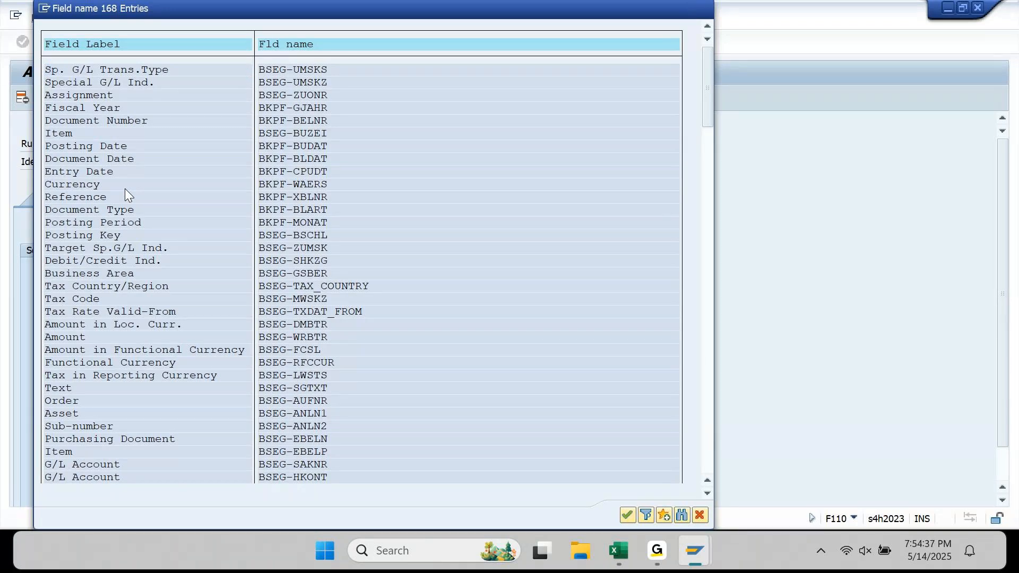
pyautogui.press('Escape')
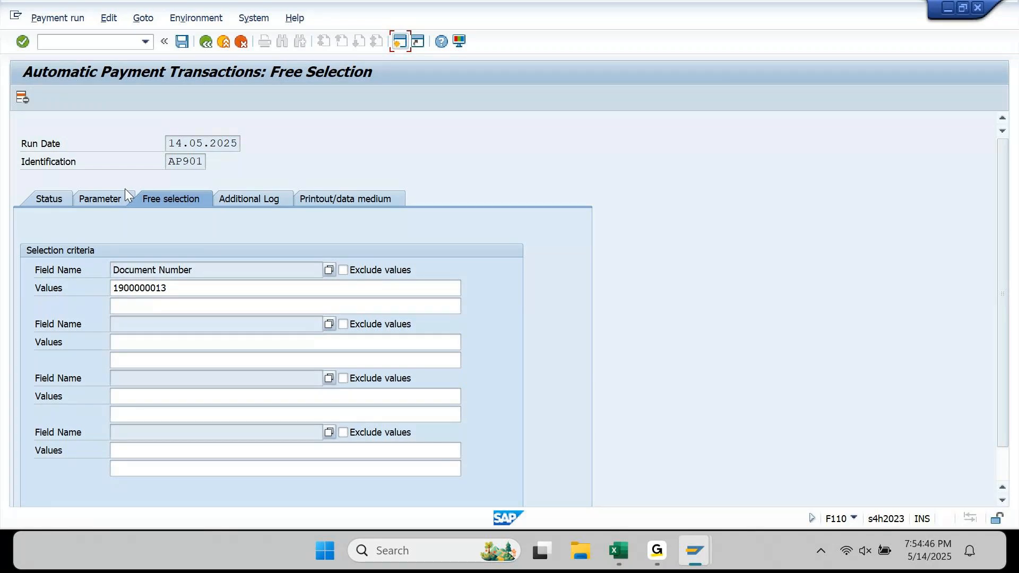
pyautogui.click(203, 288)
pyautogui.hotkey('ctrl', 's')
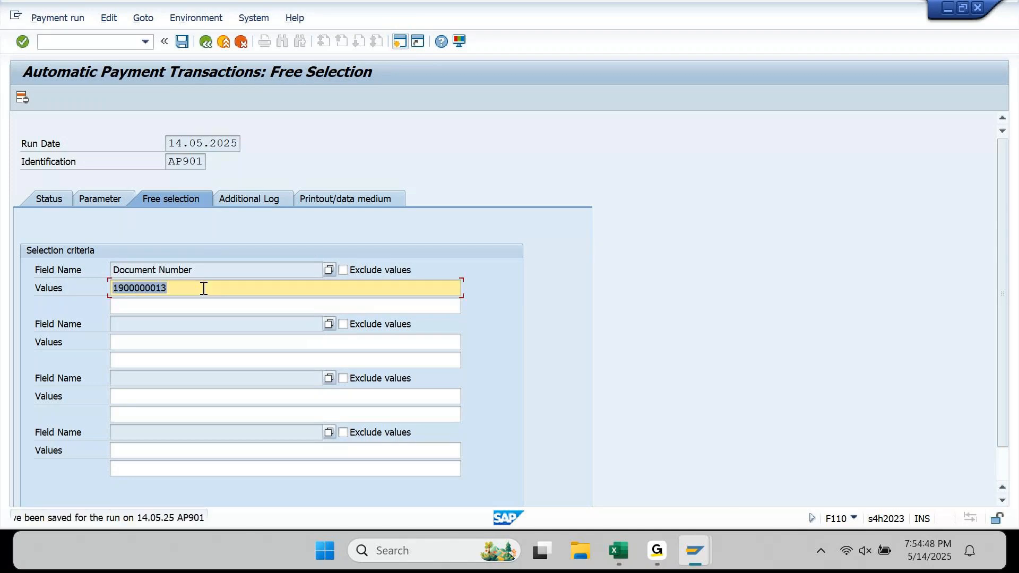
# - Create the 14.05.2025 AP901 payment proposal immediately and display its payments
pyautogui.click(43, 201)
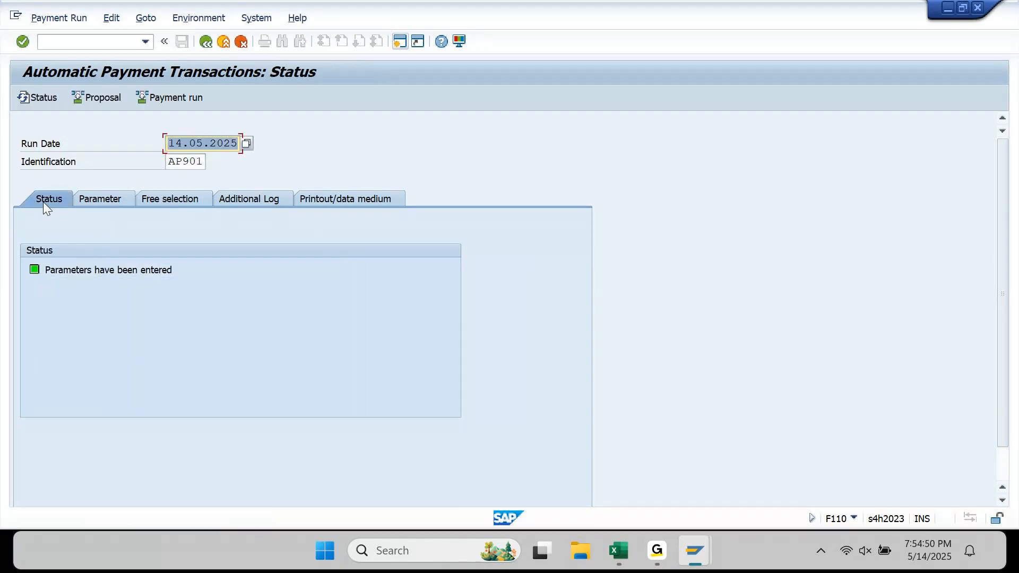
pyautogui.click(109, 101)
pyautogui.press('Return')
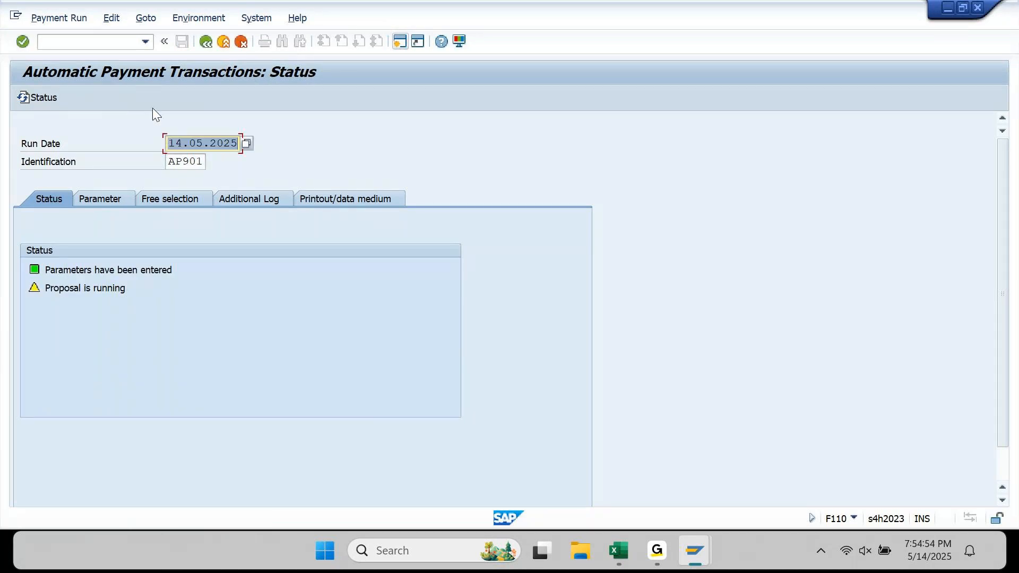
pyautogui.click(39, 99)
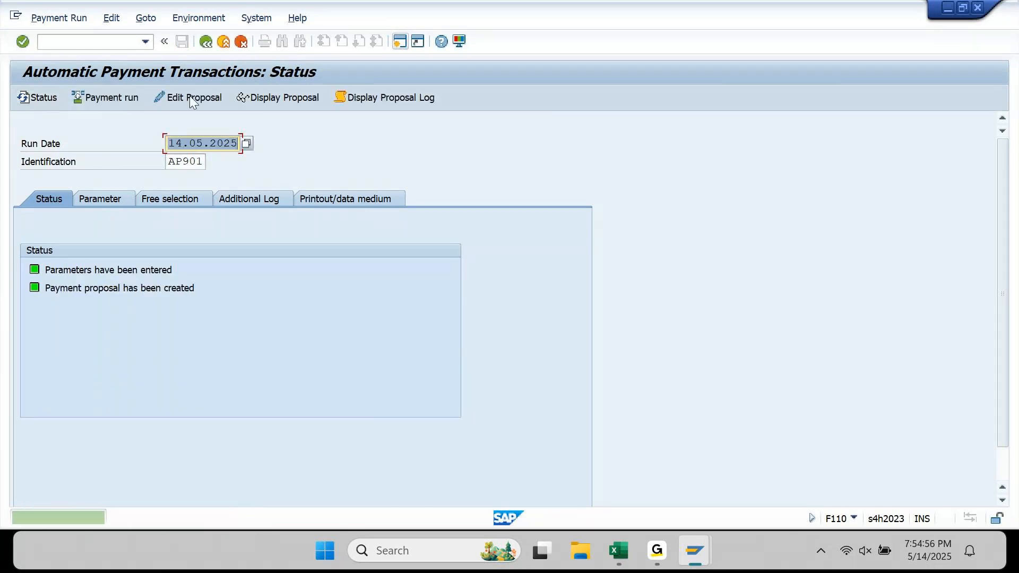
pyautogui.click(254, 102)
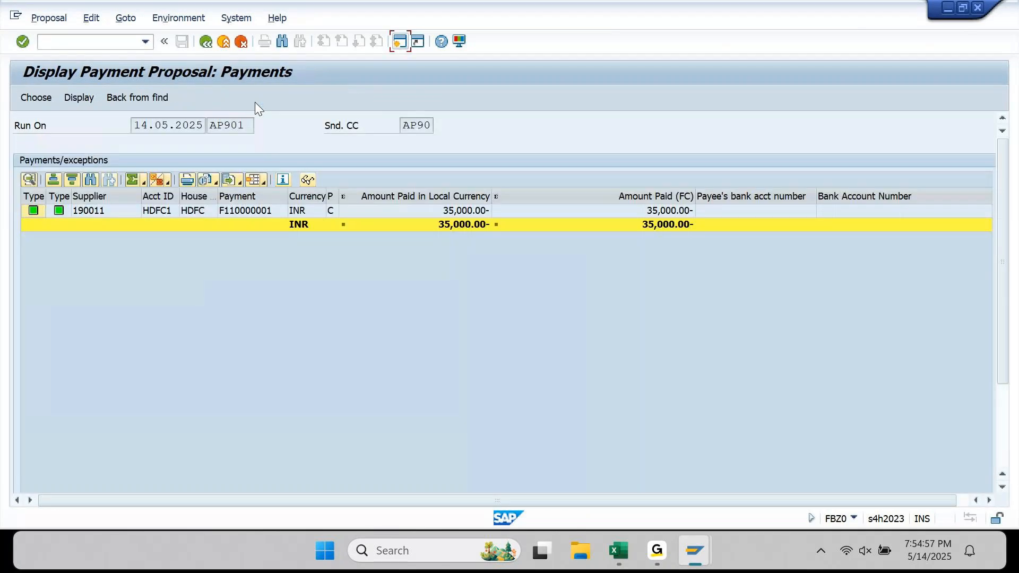
# - Execute the payment run and refresh until 1 posting order shows completed
pyautogui.click(205, 40)
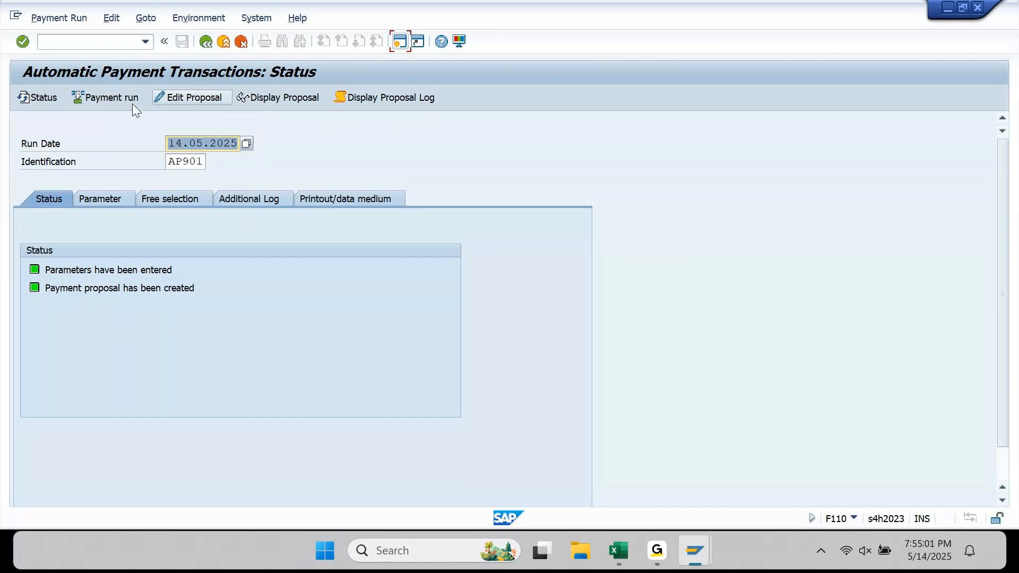
pyautogui.click(114, 99)
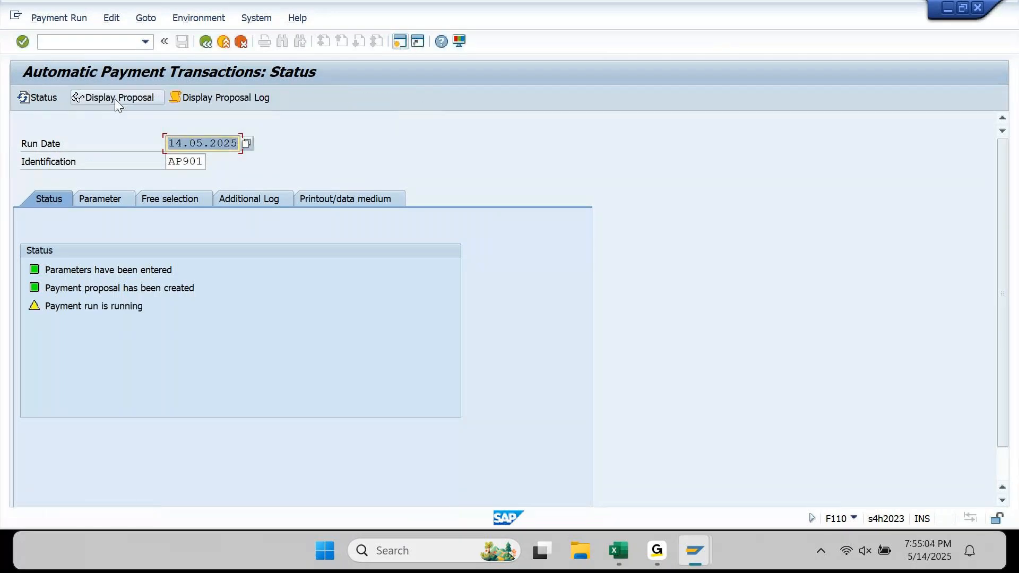
pyautogui.click(21, 98)
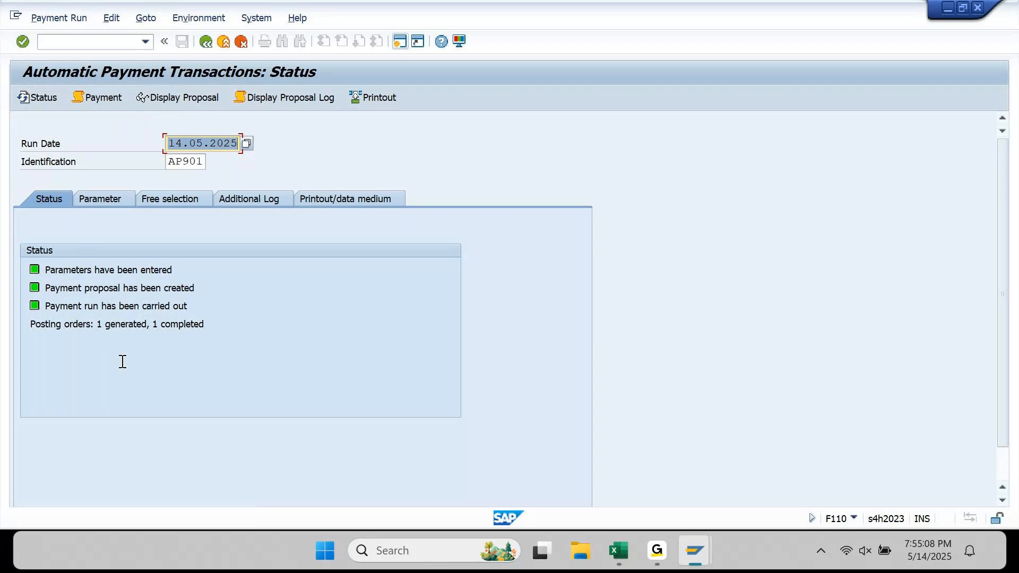
# - Give the Invoice Partial Payments: heading in A2691 a green fill, then return to SAP's vendor line items
pyautogui.moveTo(628, 533)
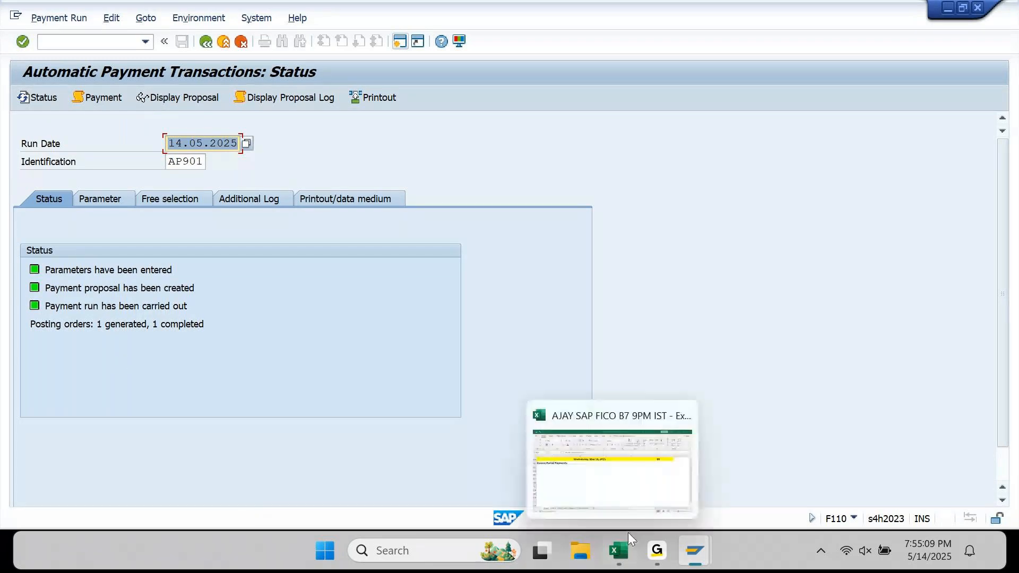
pyautogui.click(628, 533)
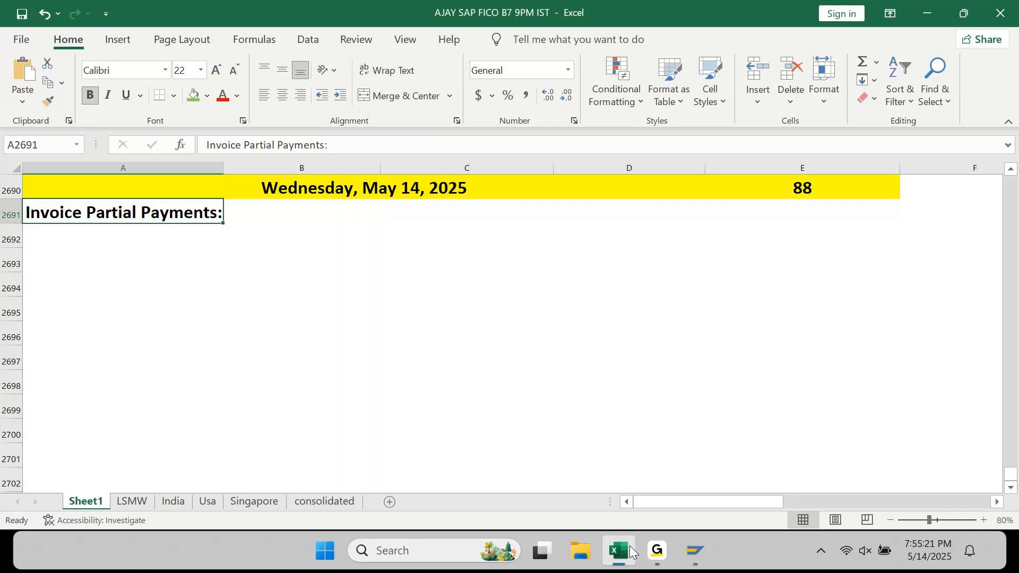
pyautogui.click(656, 554)
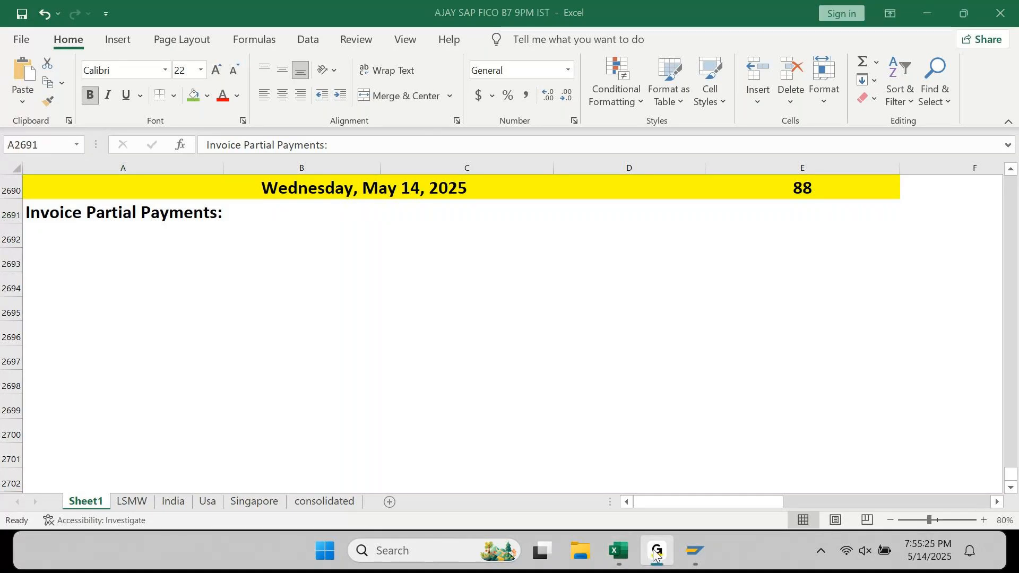
pyautogui.click(656, 555)
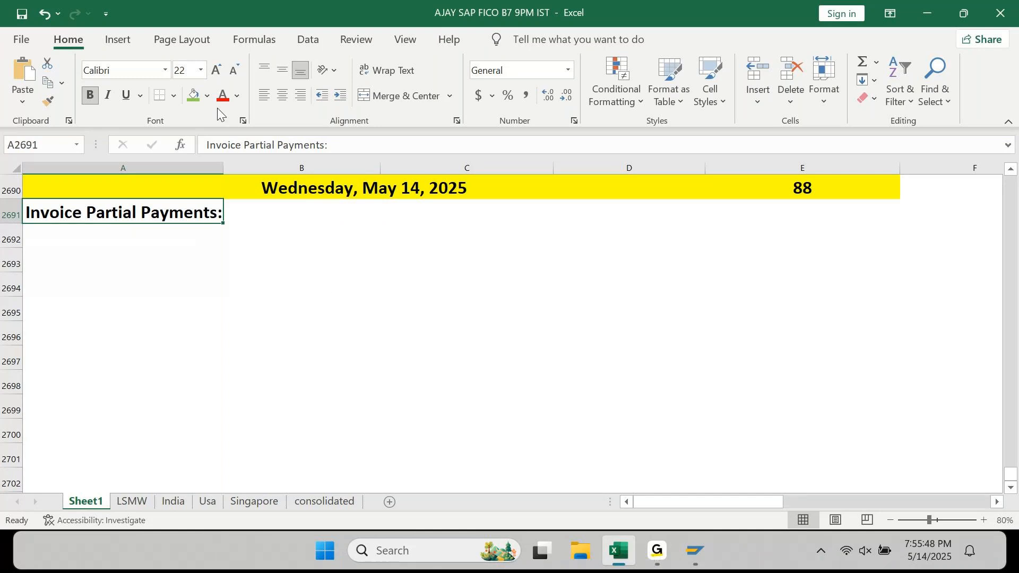
pyautogui.click(197, 94)
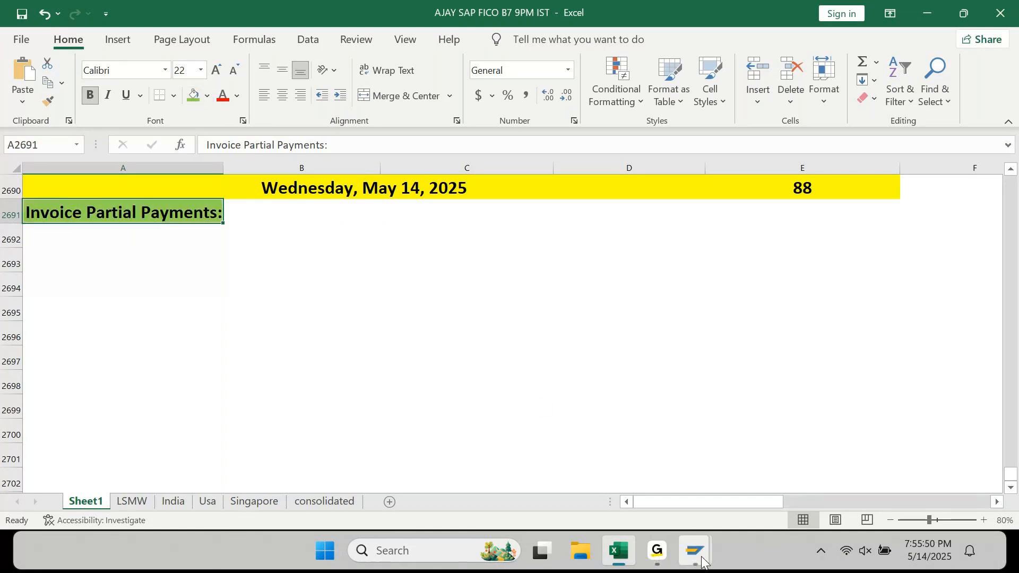
pyautogui.moveTo(695, 556)
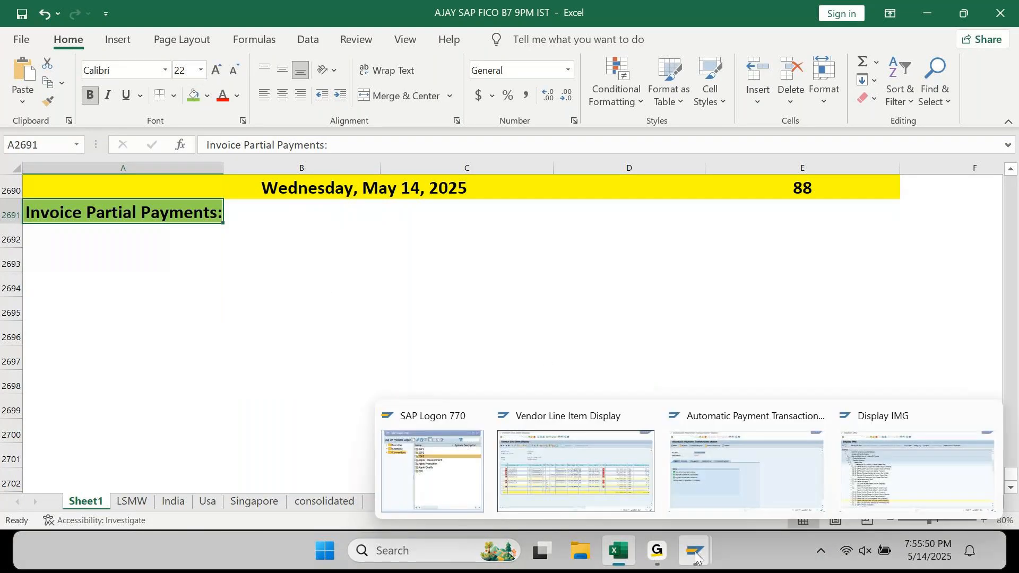
pyautogui.click(576, 470)
pyautogui.click(40, 18)
pyautogui.click(55, 55)
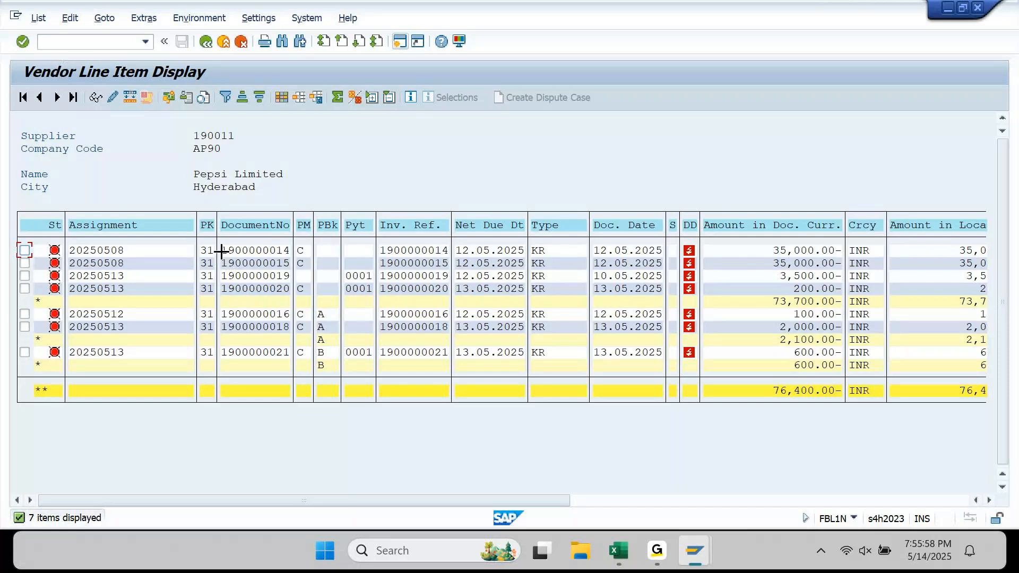
pyautogui.moveTo(221, 250); pyautogui.dragTo(290, 253)
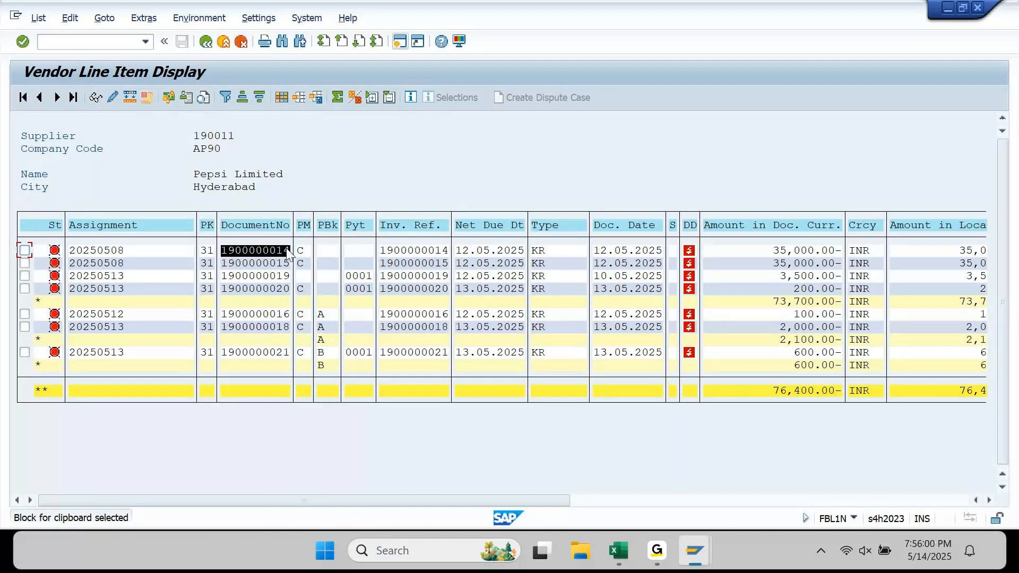
pyautogui.hotkey('ctrl', 'c')
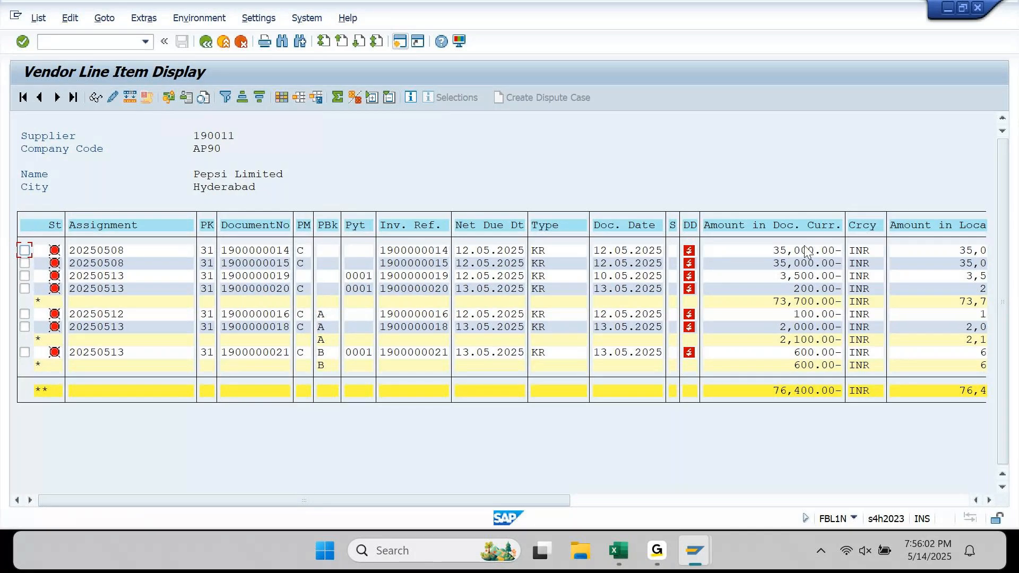
pyautogui.moveTo(652, 544)
pyautogui.click(622, 552)
pyautogui.hotkey('ctrl', 'v')
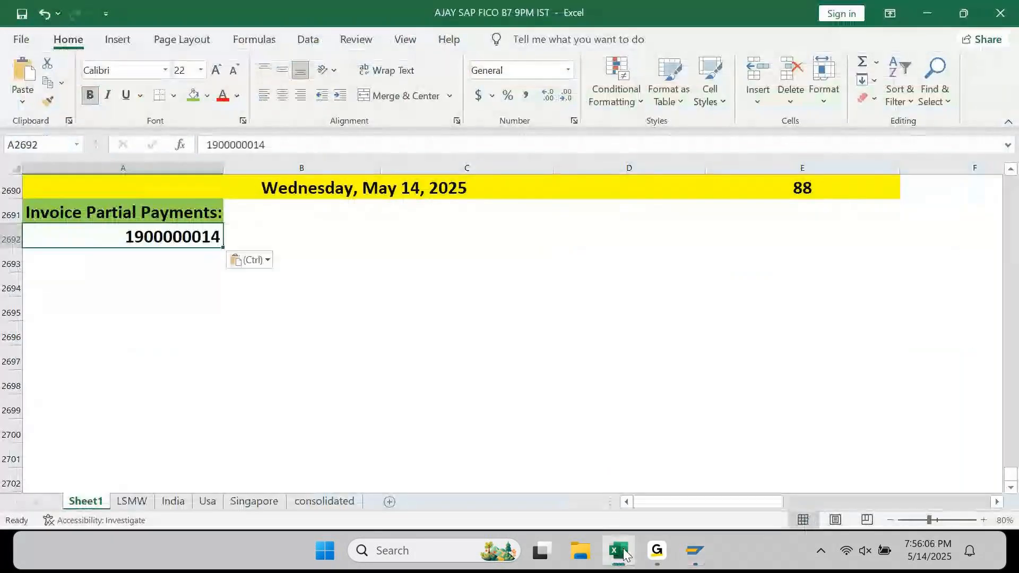
pyautogui.press('Tab')
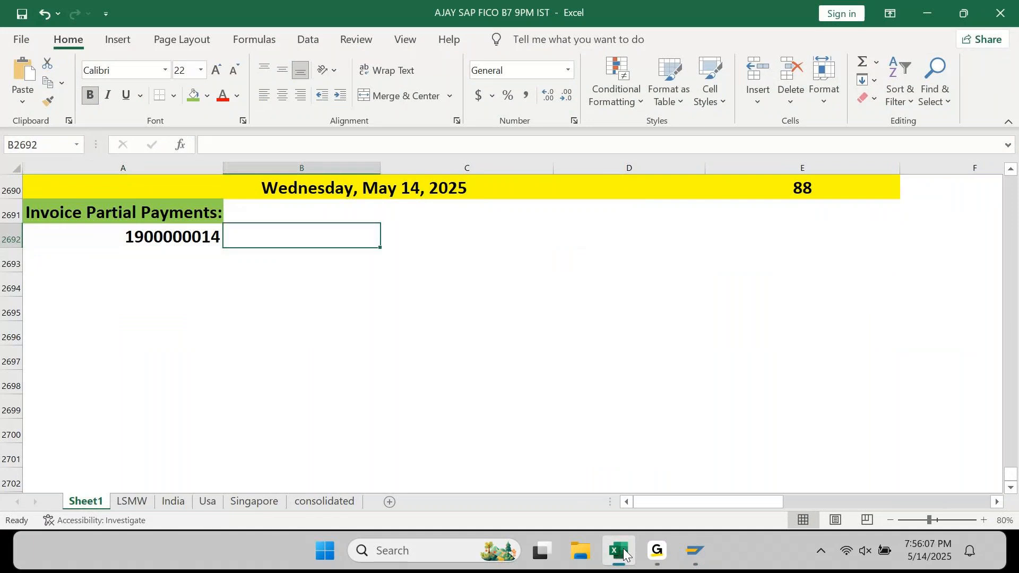
pyautogui.write('-35000')
pyautogui.press('Return')
pyautogui.press('Up')
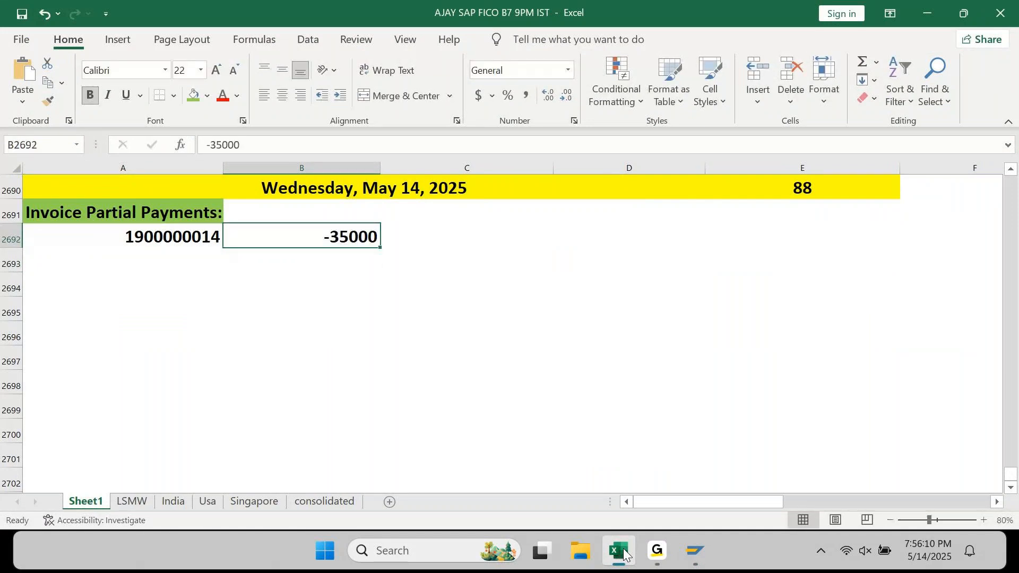
pyautogui.click(524, 97)
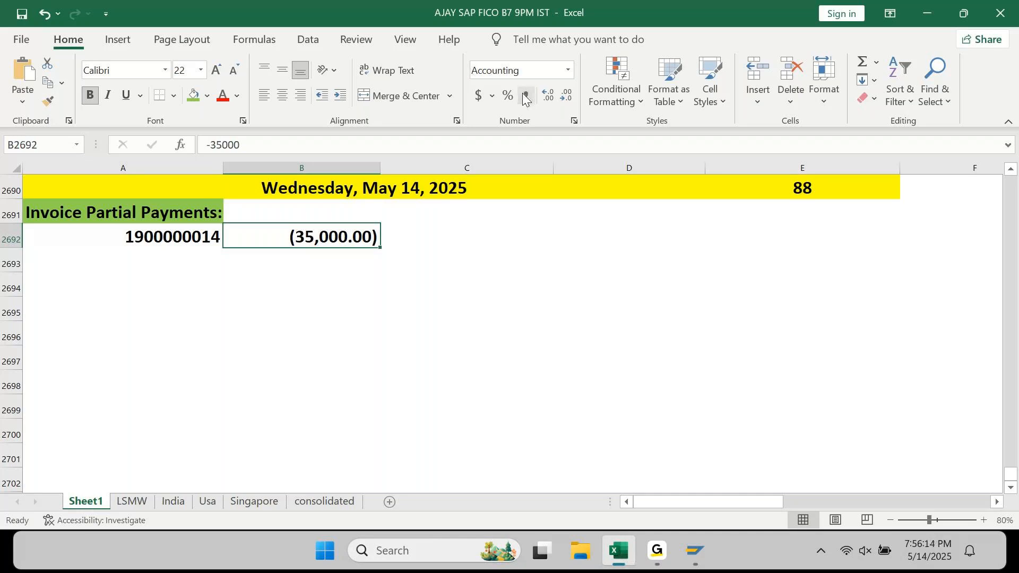
# - Label C2692 as Invoice and C2693 as Partial Payment 1
pyautogui.press('Left')
pyautogui.press('Right')
pyautogui.press('Right')
pyautogui.write('INVOICE')
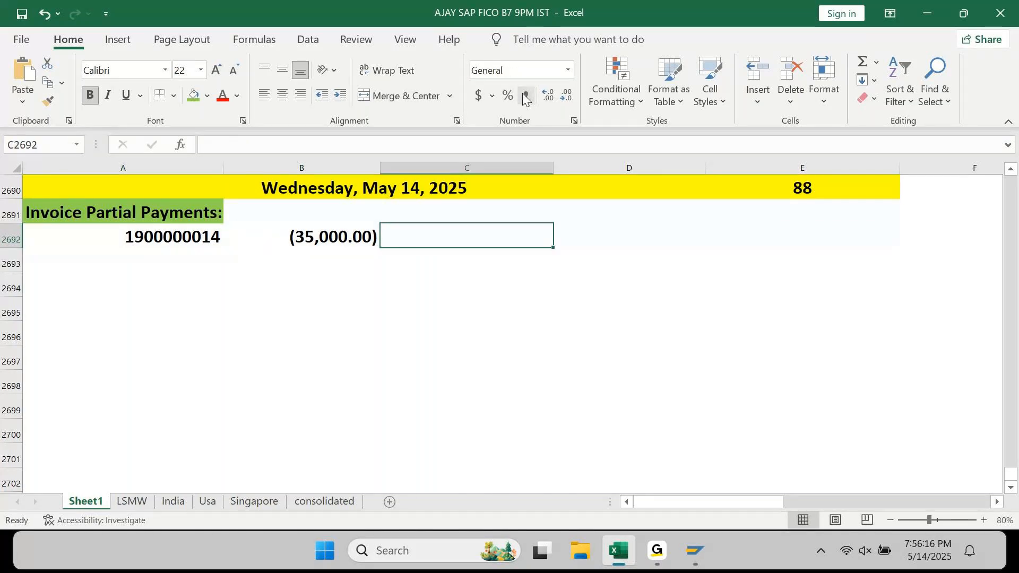
pyautogui.press('Return')
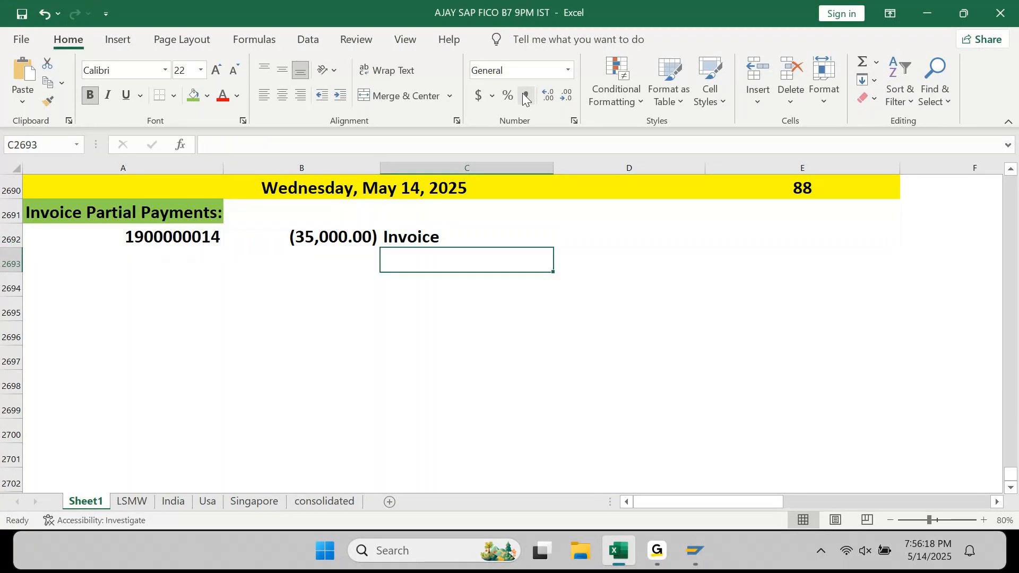
pyautogui.write('Part')
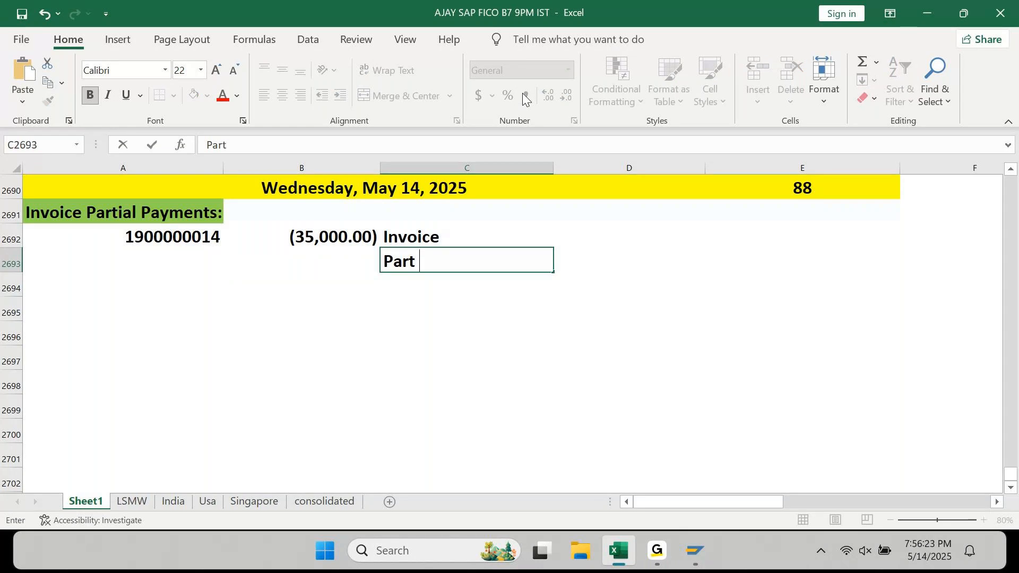
pyautogui.press('BackSpace')
pyautogui.write('it')
pyautogui.press('BackSpace')
pyautogui.write('al Payment 1')
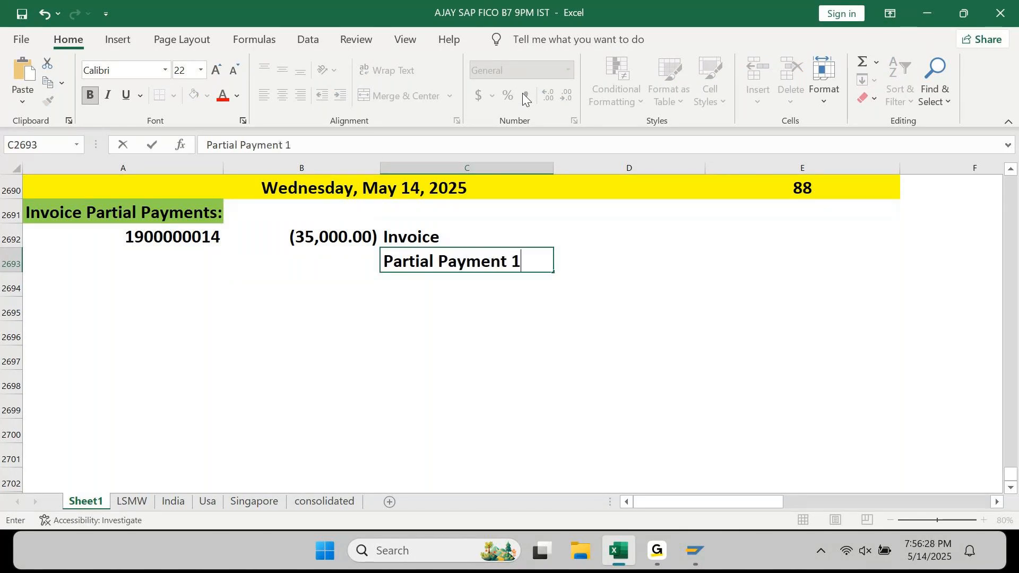
pyautogui.press('Return')
# - Add the labels Partial Payment 2 and Partial Payment 3 in C2694:C2695
pyautogui.hotkey('ctrl', "'")
pyautogui.press('BackSpace')
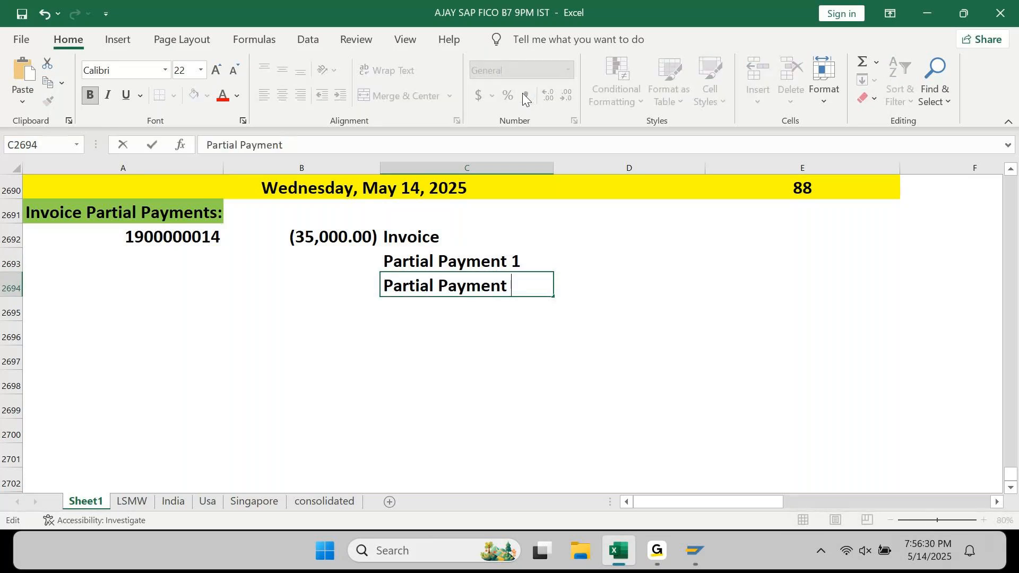
pyautogui.write('2')
pyautogui.press('Return')
pyautogui.hotkey('ctrl', "'")
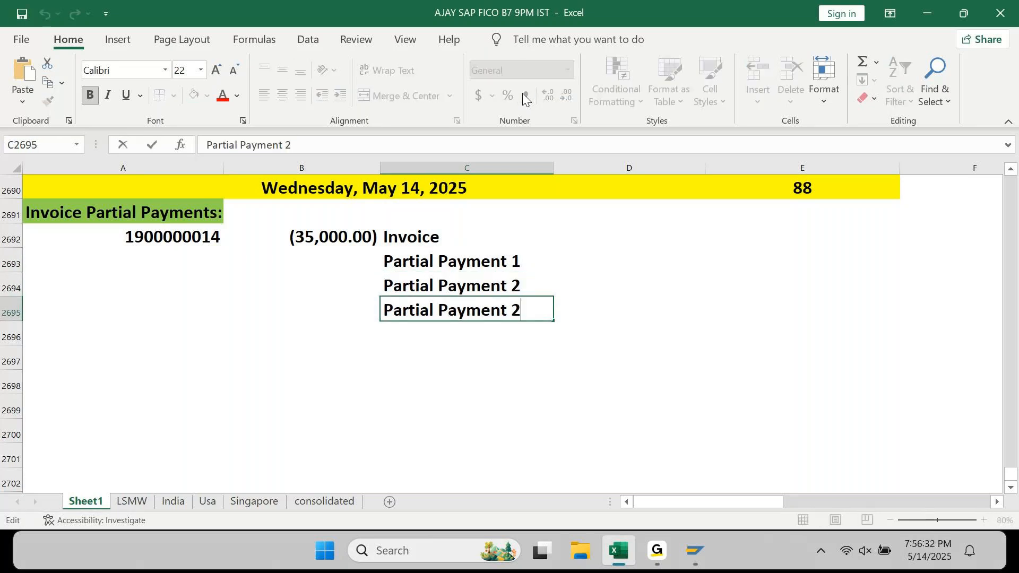
pyautogui.press('BackSpace')
pyautogui.write('3')
pyautogui.press('Return')
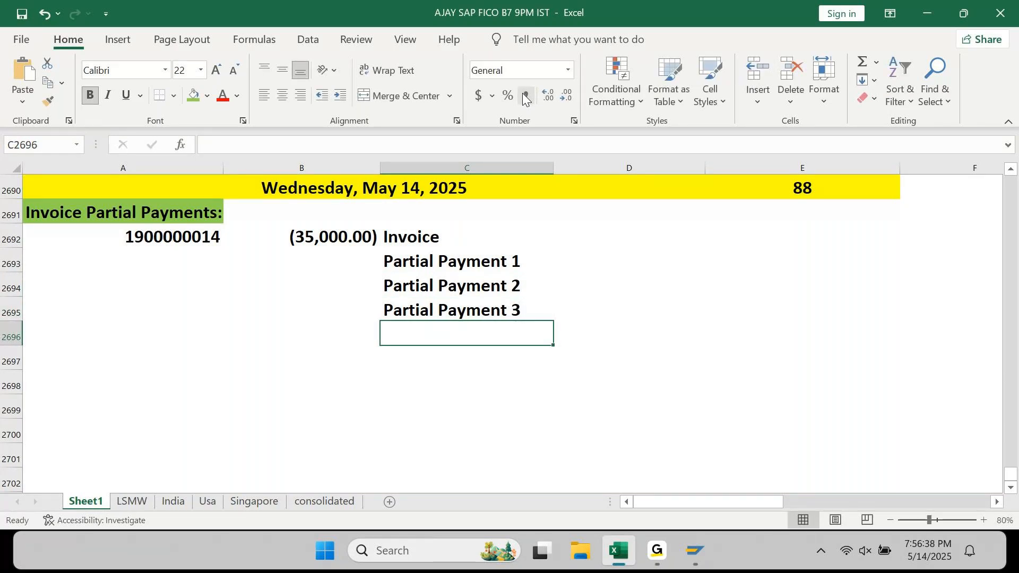
# - Enter payments 10,000 and 8,000 in B2693:B2694, with Comma Style applied to B2693:B2696
pyautogui.press('Up')
pyautogui.press('Up')
pyautogui.press('Up')
pyautogui.press('Left')
pyautogui.write('10000')
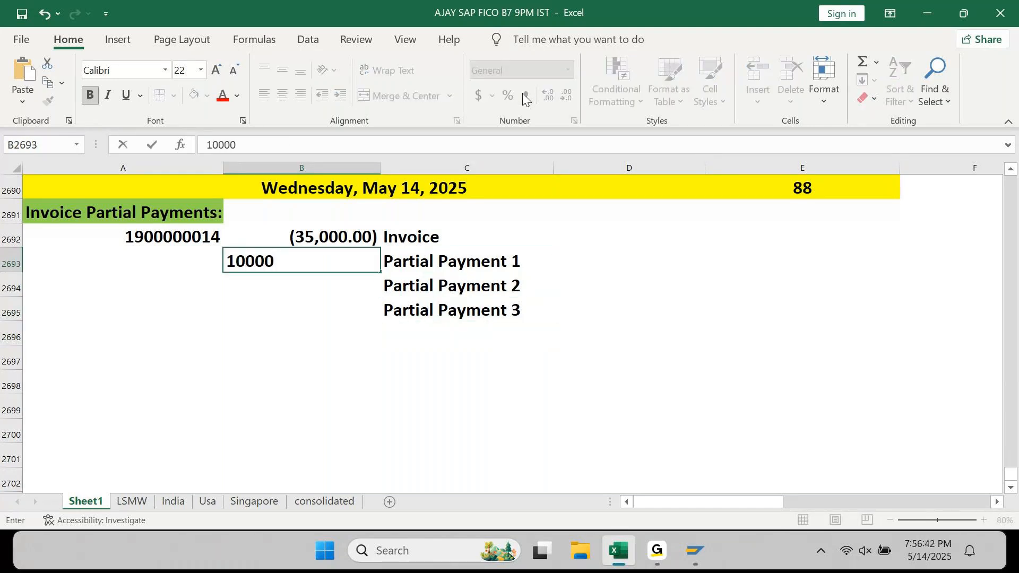
pyautogui.press('Return')
pyautogui.press('Up')
pyautogui.hotkey('shift', 'Down')
pyautogui.hotkey('shift', 'Down')
pyautogui.hotkey('shift', 'Down')
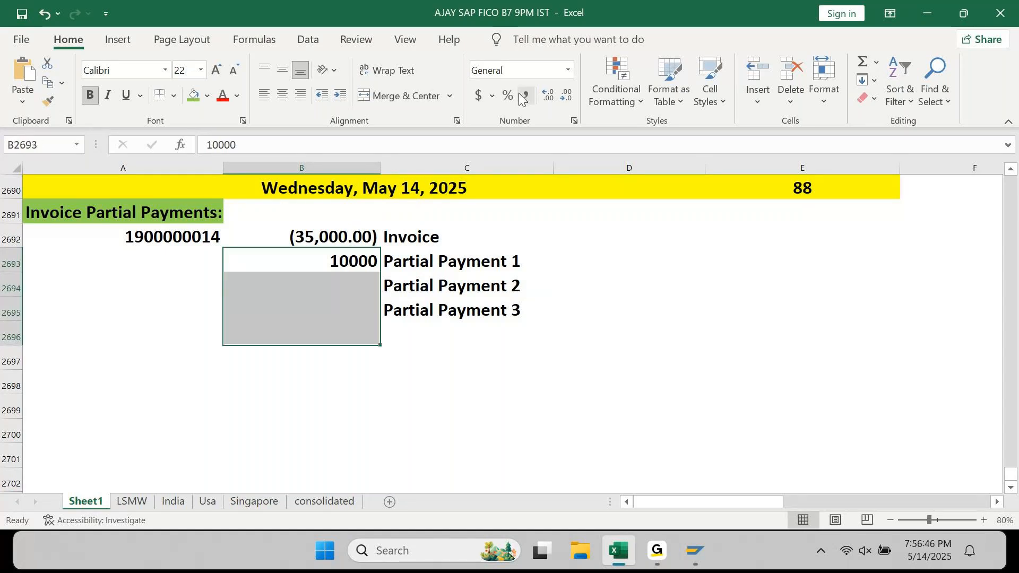
pyautogui.click(524, 96)
pyautogui.press('Down')
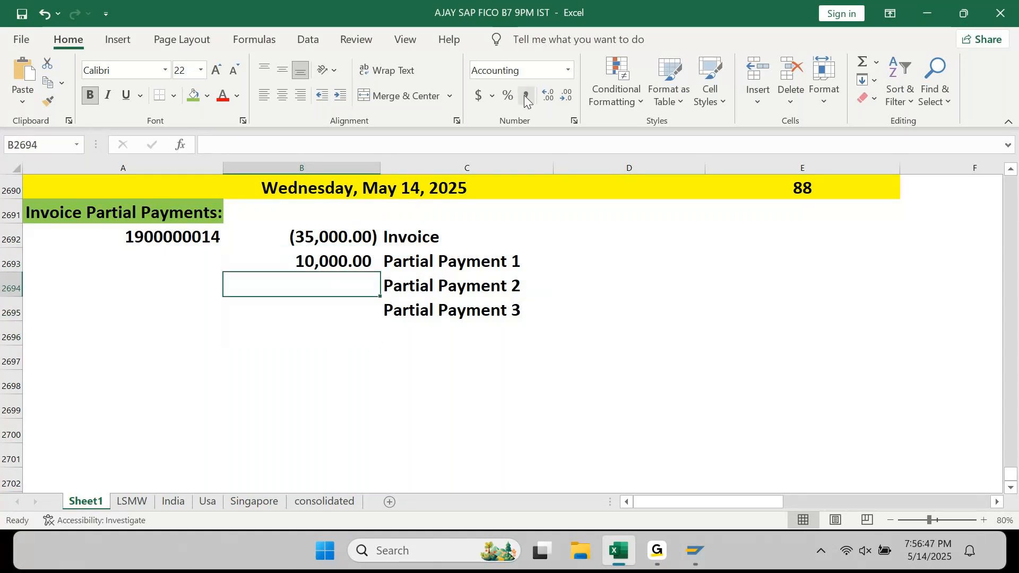
pyautogui.write('8000')
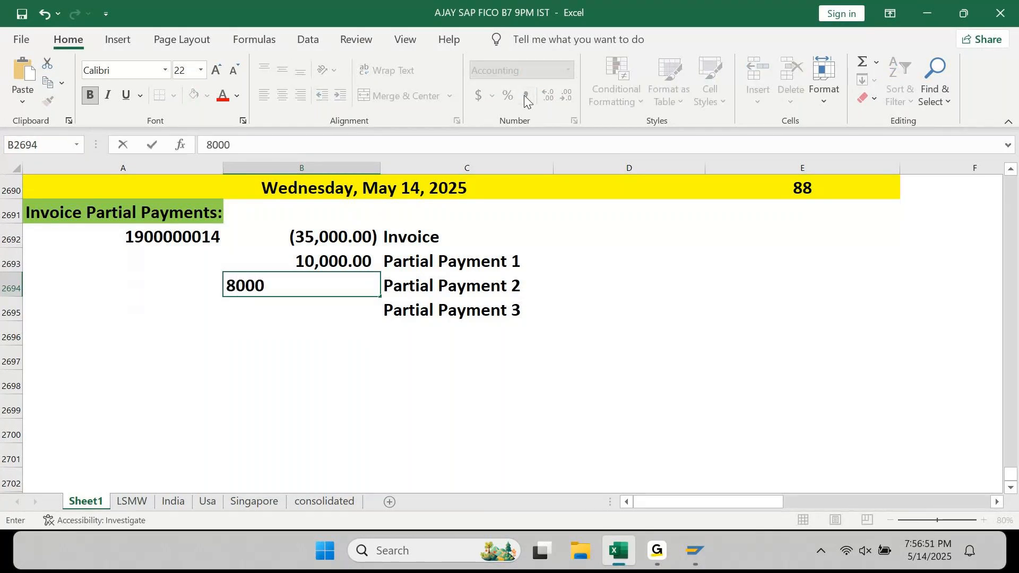
pyautogui.press('Return')
# - Enter the third payment 17,000 in B2695 and AutoSum B2692:B2695 into B2696
pyautogui.press('Up')
pyautogui.press('Up')
pyautogui.hotkey('shift', 'Down')
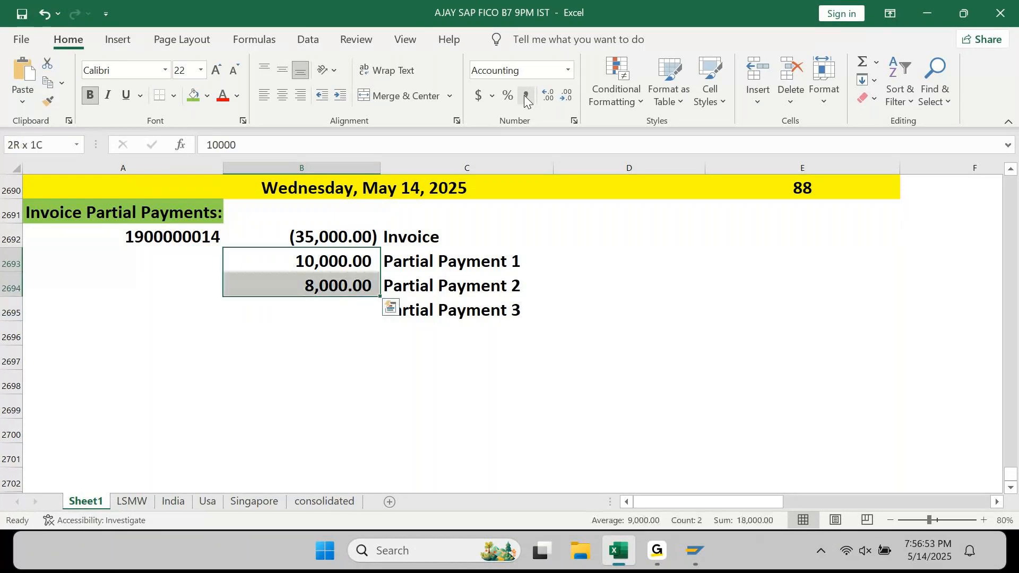
pyautogui.press('Up')
pyautogui.hotkey('shift', 'Down')
pyautogui.hotkey('shift', 'Down')
pyautogui.press('Down')
pyautogui.press('Down')
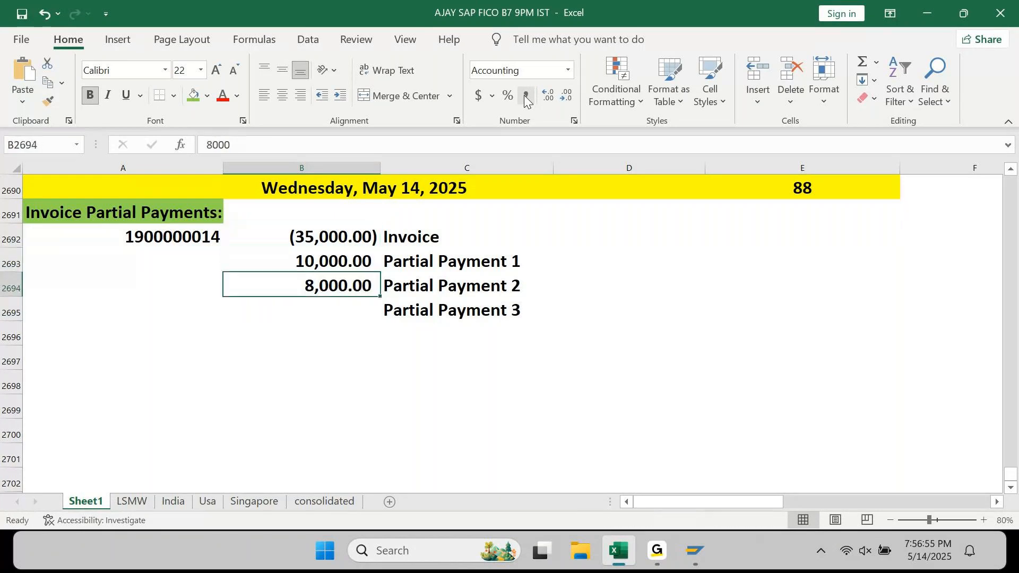
pyautogui.press('Down')
pyautogui.write('17000')
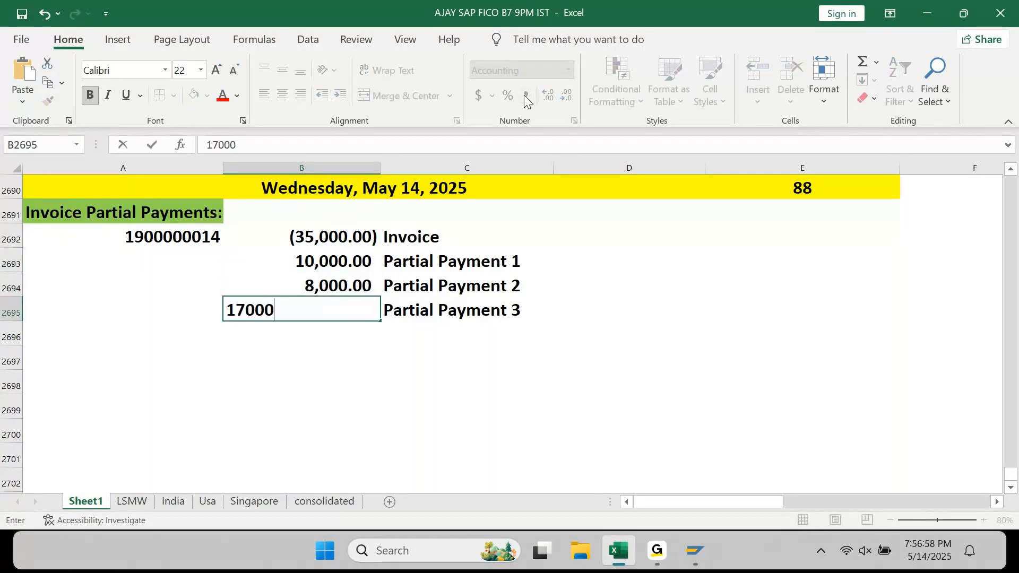
pyautogui.press('Return')
pyautogui.hotkey('alt', '=')
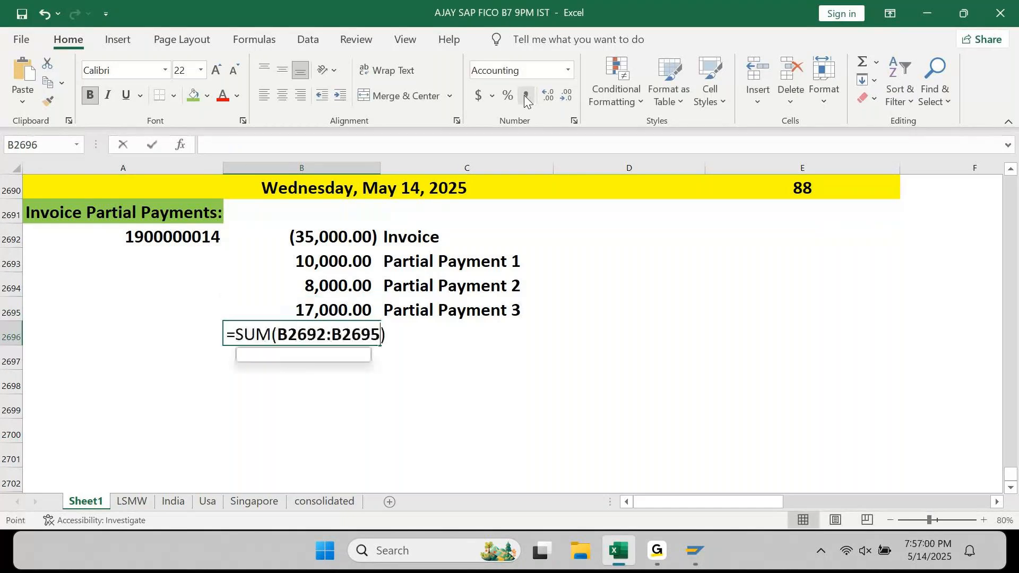
pyautogui.press('Return')
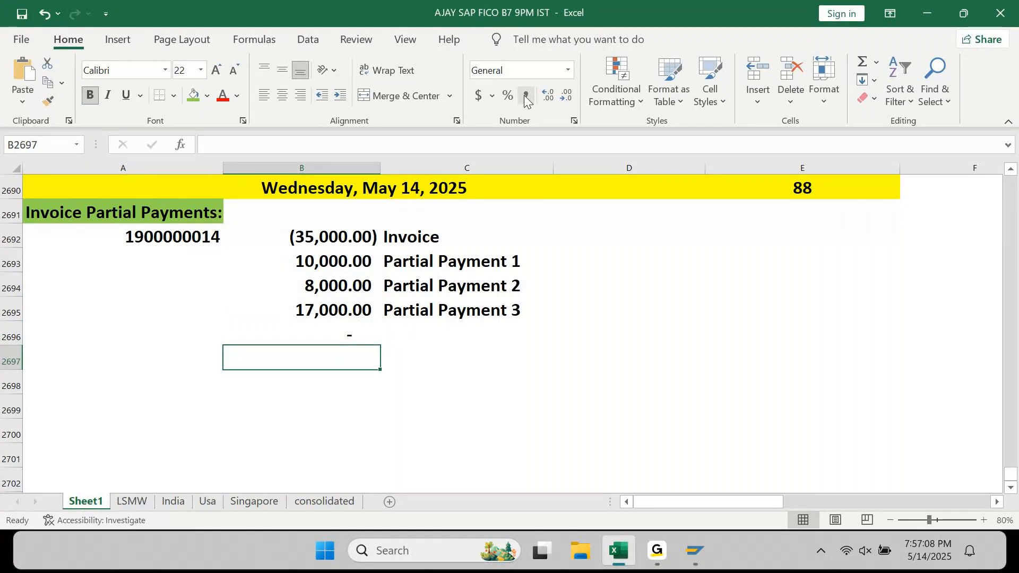
# - Change the A2691 heading from Partial to 'Invoice Part Payments:'
pyautogui.press('Left')
pyautogui.hotkey('ctrl', 'Up')
pyautogui.press('Up')
pyautogui.press('F2')
pyautogui.press('Left')
pyautogui.press('Left')
pyautogui.press('Left')
pyautogui.press('Left')
pyautogui.press('Left')
pyautogui.press('Left')
pyautogui.press('Left')
pyautogui.press('Left')
pyautogui.press('Left')
pyautogui.press('Left')
pyautogui.hotkey('shift', 'Left')
pyautogui.hotkey('shift', 'Left')
pyautogui.hotkey('shift', 'Left')
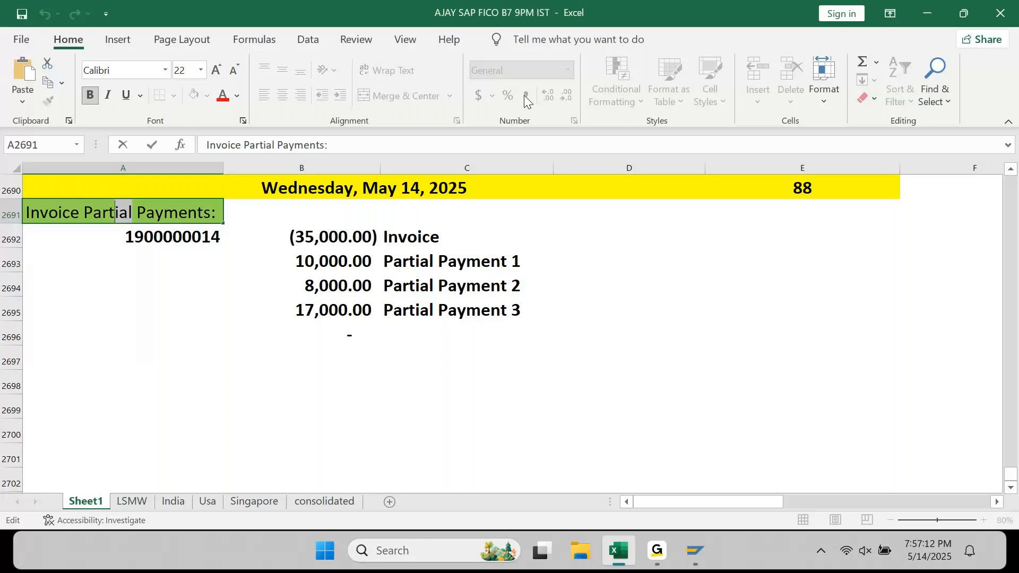
pyautogui.press('BackSpace')
pyautogui.press('Return')
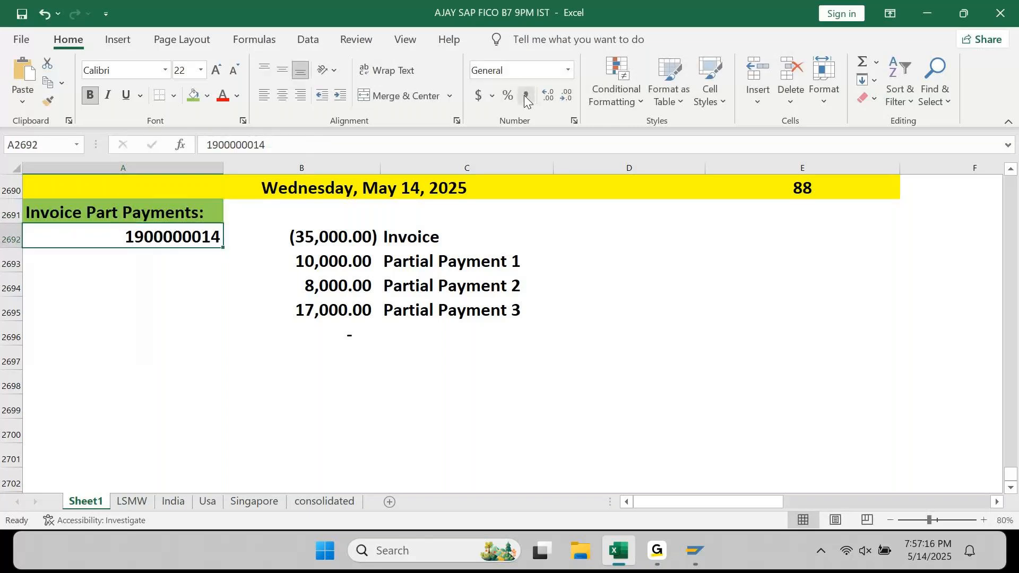
# - Type the note 'We can pay Part payment in TWO ways...' in A2698
pyautogui.press('Right')
pyautogui.press('Left')
pyautogui.press('Down')
pyautogui.press('Down')
pyautogui.press('Down')
pyautogui.press('Down')
pyautogui.press('Down')
pyautogui.press('Down')
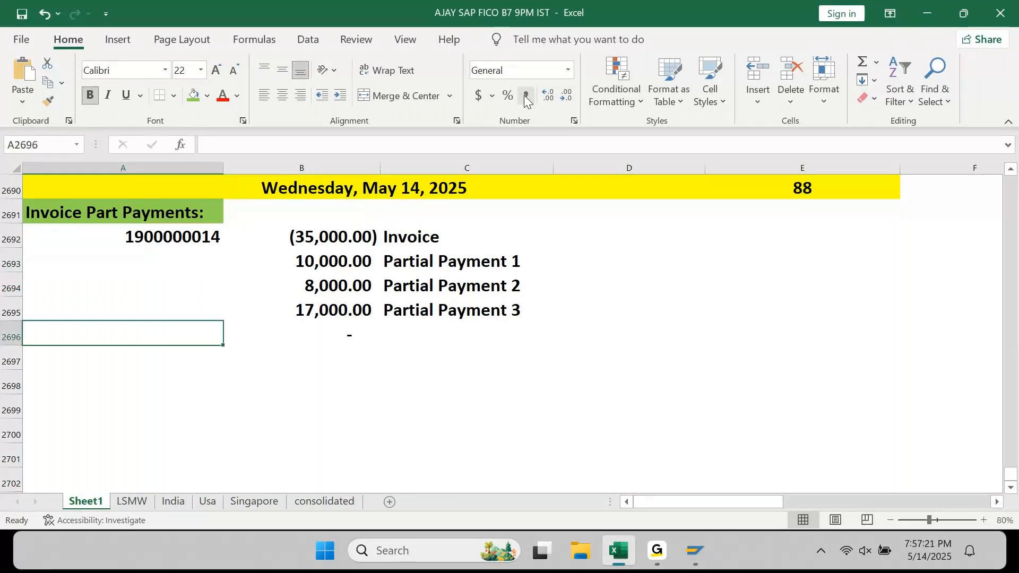
pyautogui.write('We can pa')
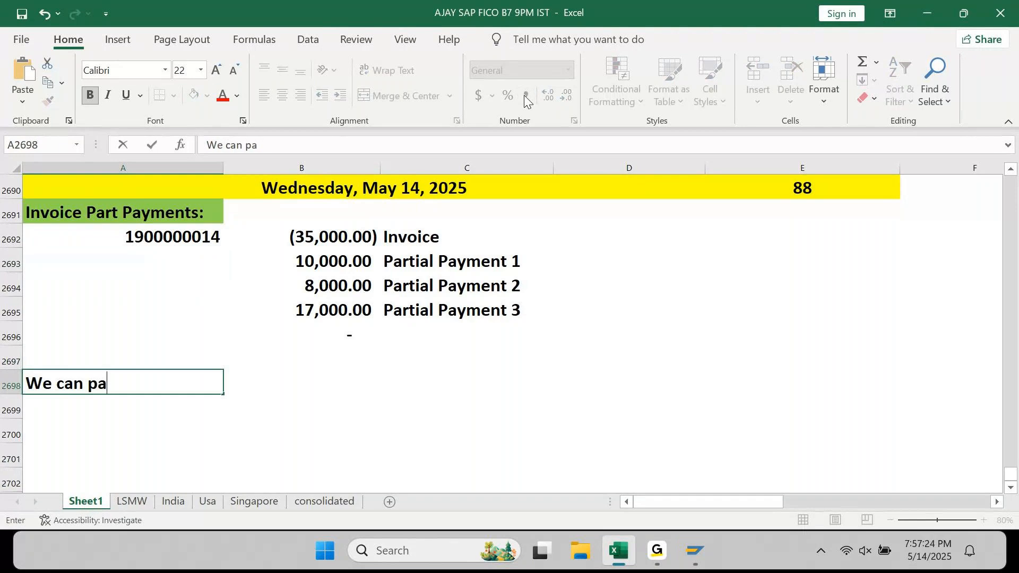
pyautogui.write('y Par')
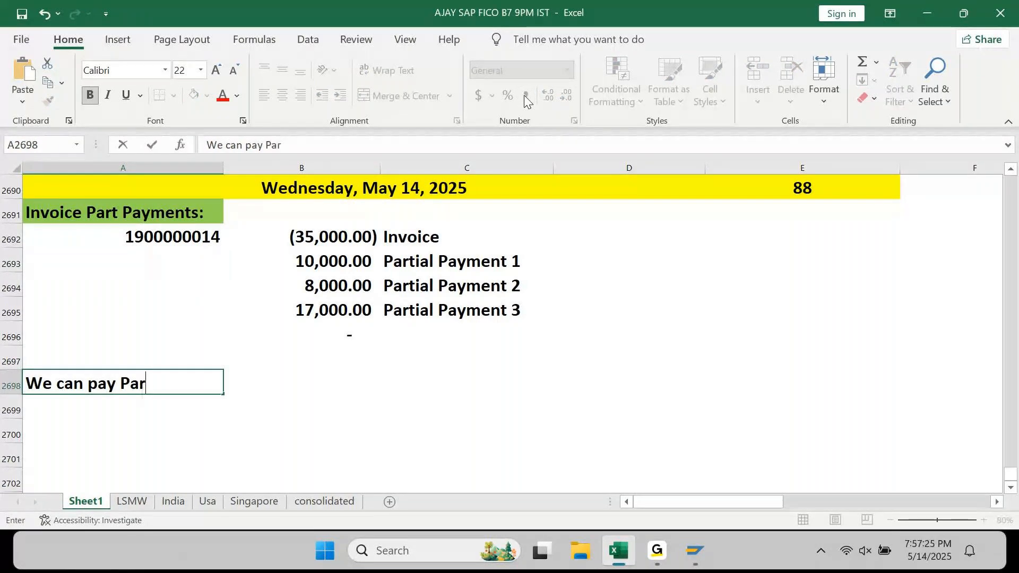
pyautogui.write('t payment in T')
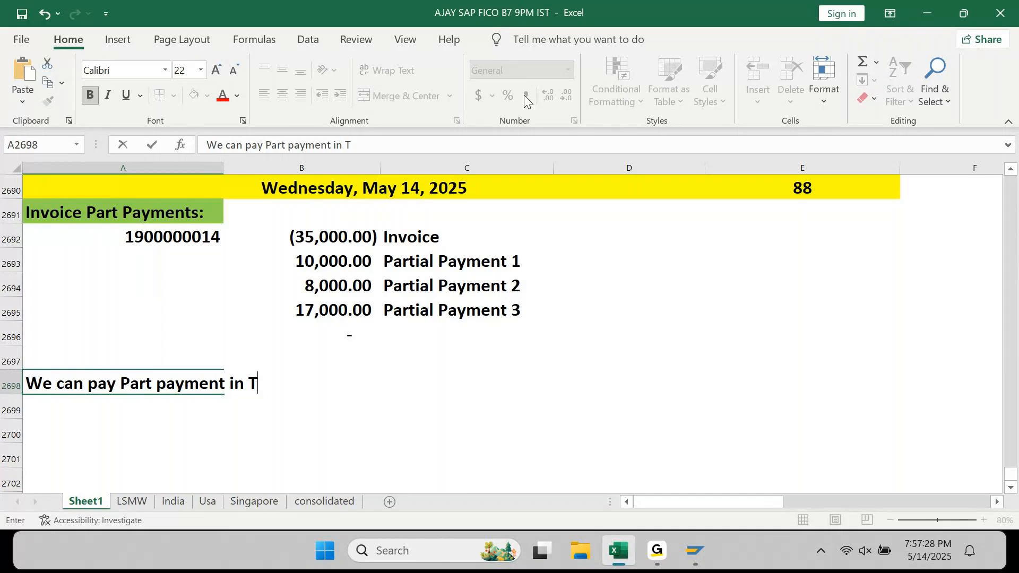
pyautogui.write('WO ways...')
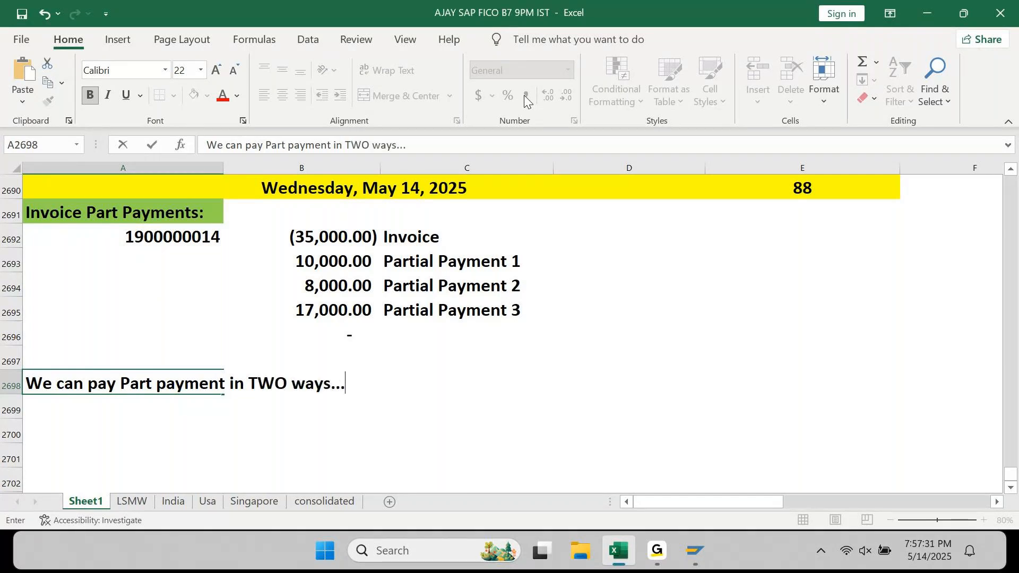
# - List '1. Partial Payment' and '2. Residual Payment' in A2699:A2700
pyautogui.press('Return')
pyautogui.write('1. P')
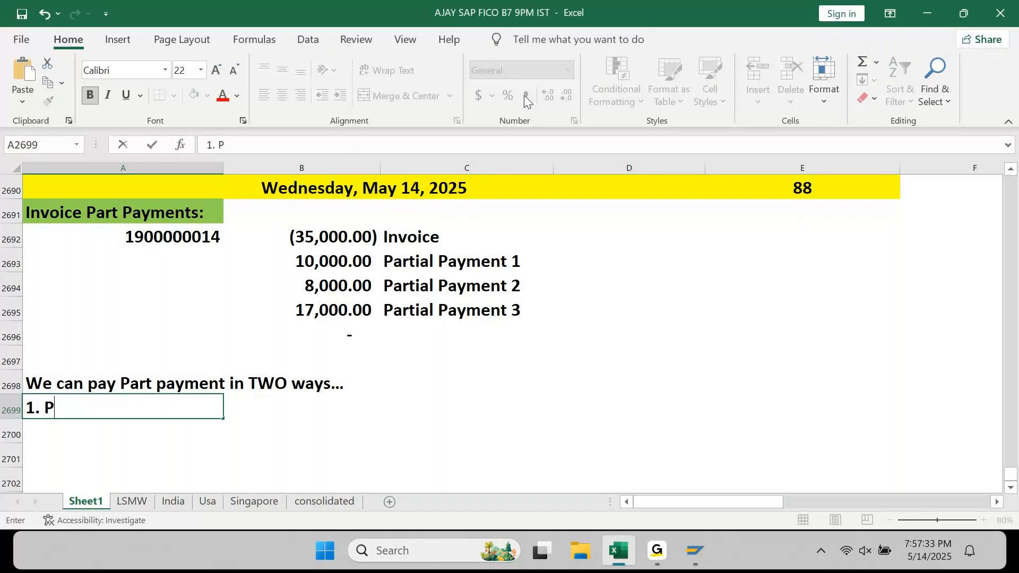
pyautogui.write('artial Payment')
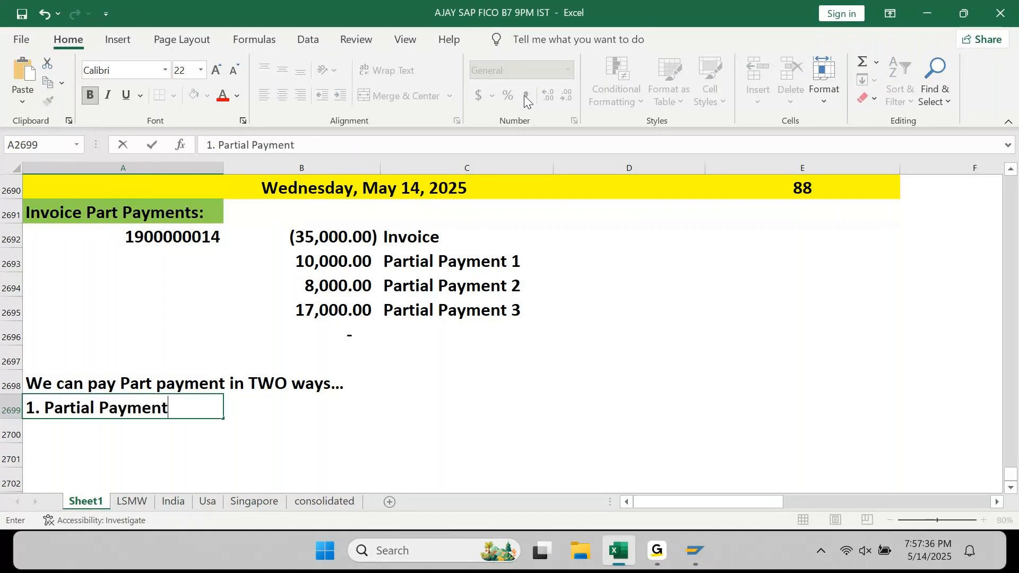
pyautogui.press('Return')
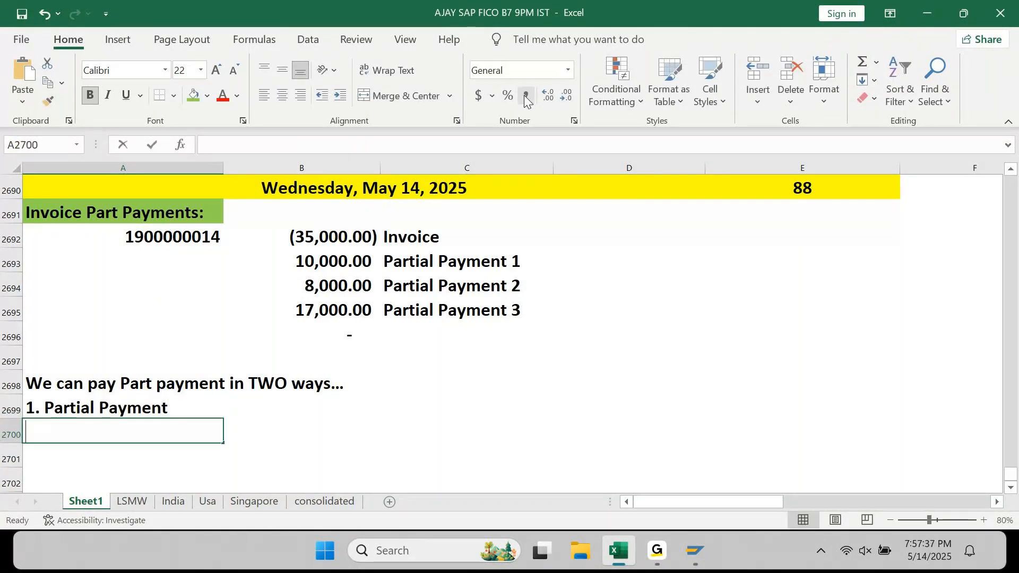
pyautogui.write('2. Residual Payment')
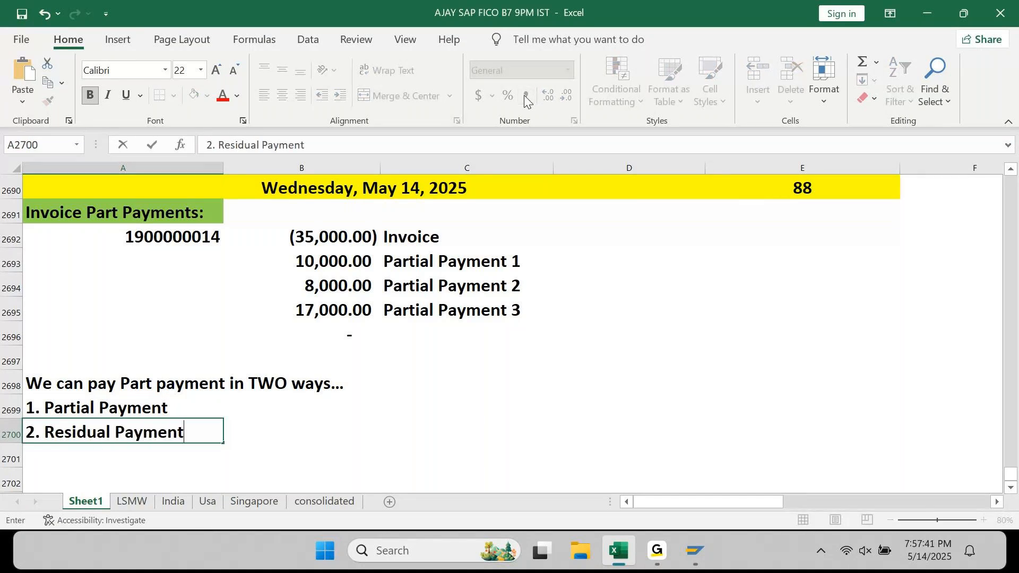
pyautogui.press('Return')
# - Explain Partial Payment in B2699 as 'Here, we enter Payment Amount...'
pyautogui.press('Up')
pyautogui.press('Up')
pyautogui.press('Right')
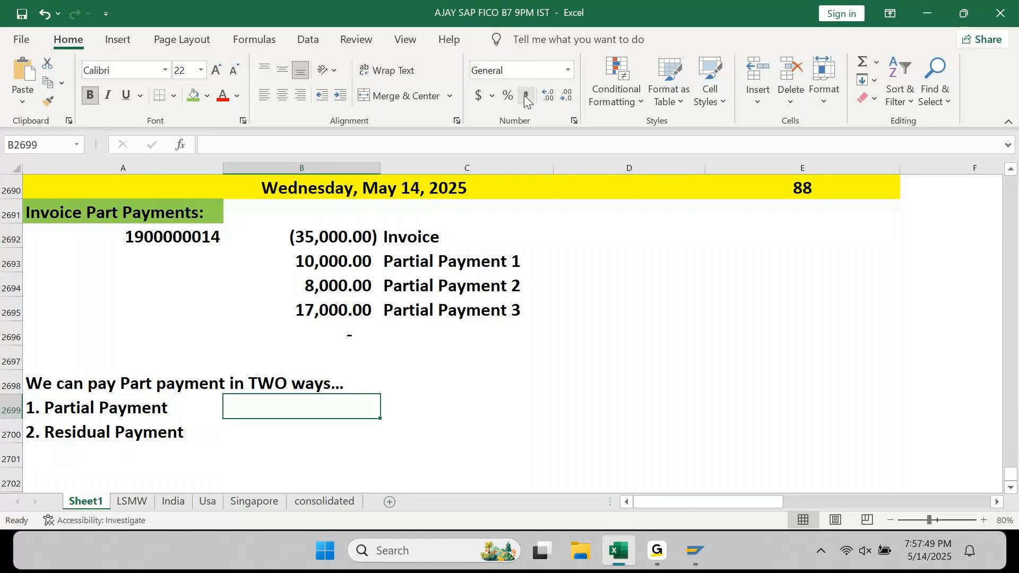
pyautogui.write('Here, we ente')
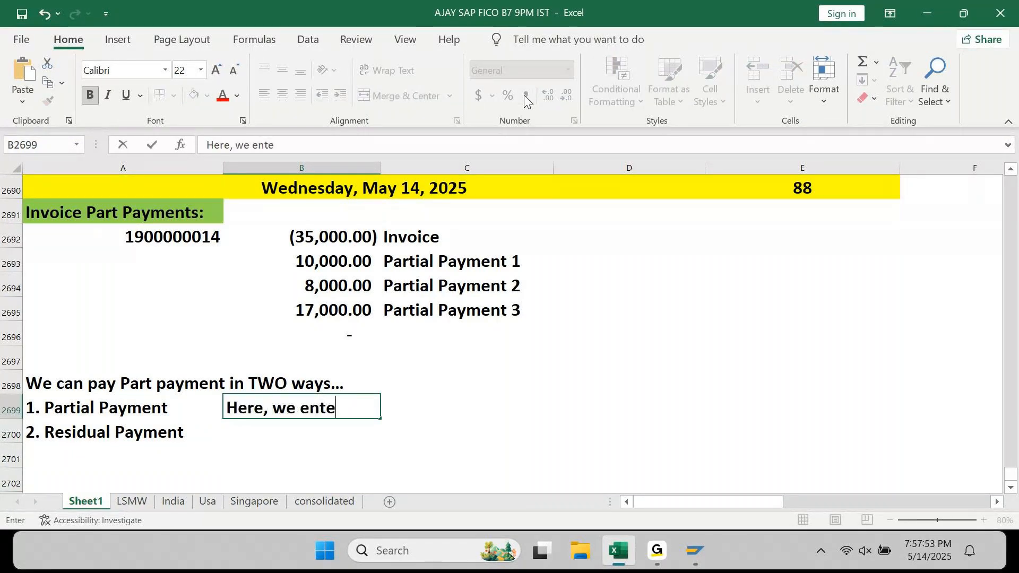
pyautogui.write('r')
pyautogui.write(' Payment mo')
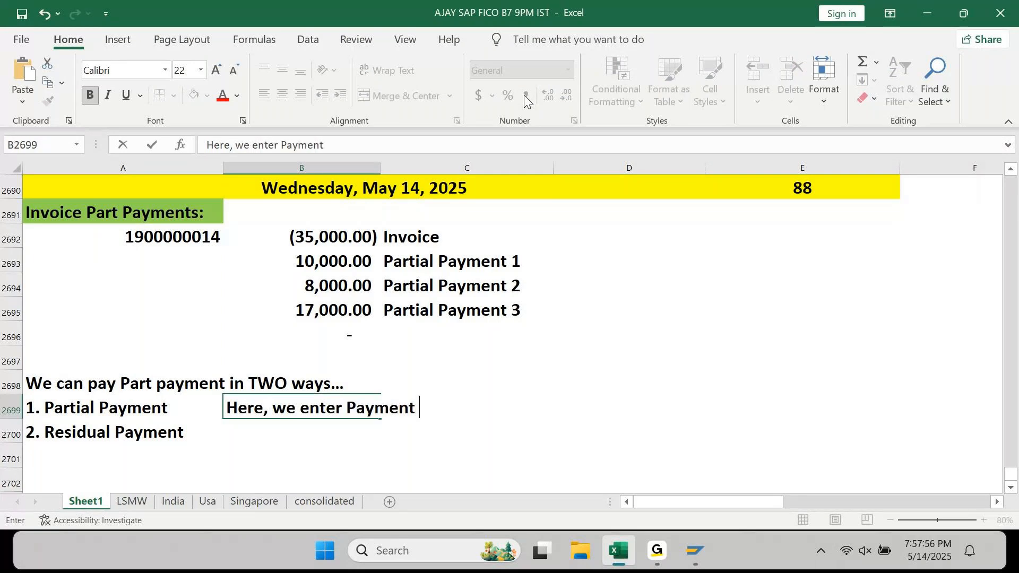
pyautogui.press('BackSpace')
pyautogui.press('BackSpace')
pyautogui.write('Amount...')
pyautogui.press('Return')
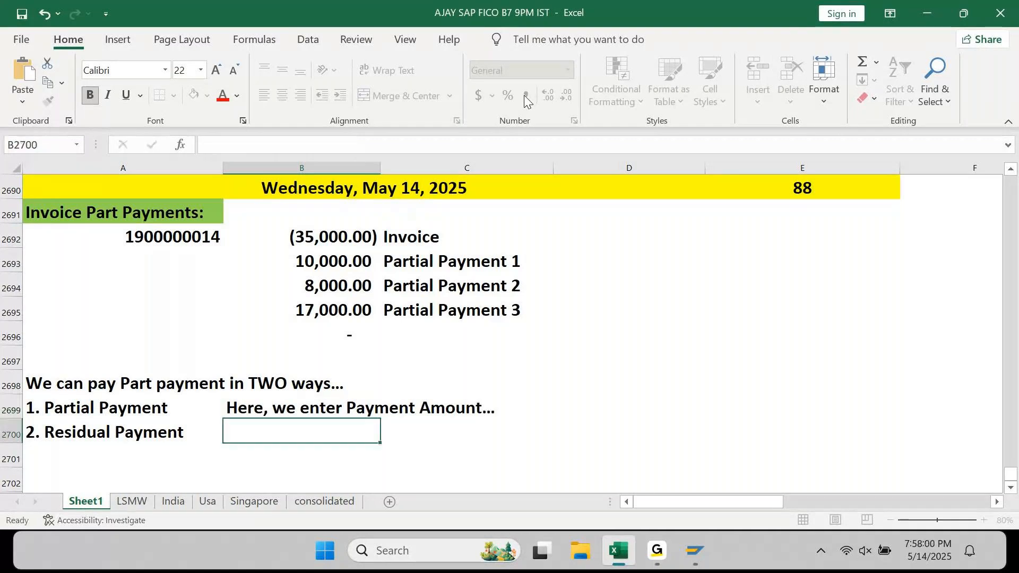
# - Copy the explanation to B2700, changing Payment to Balance for Residual Payment
pyautogui.hotkey('ctrl', "'")
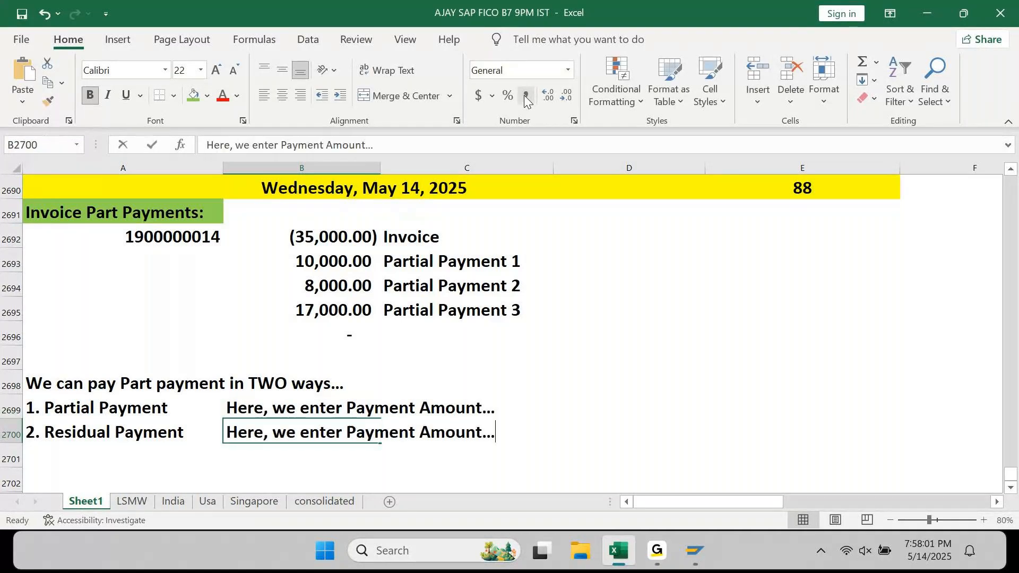
pyautogui.hotkey('ctrl', 'Left')
pyautogui.press('Left')
pyautogui.hotkey('ctrl', 'shift', 'Left')
pyautogui.write('Balance')
pyautogui.press('Return')
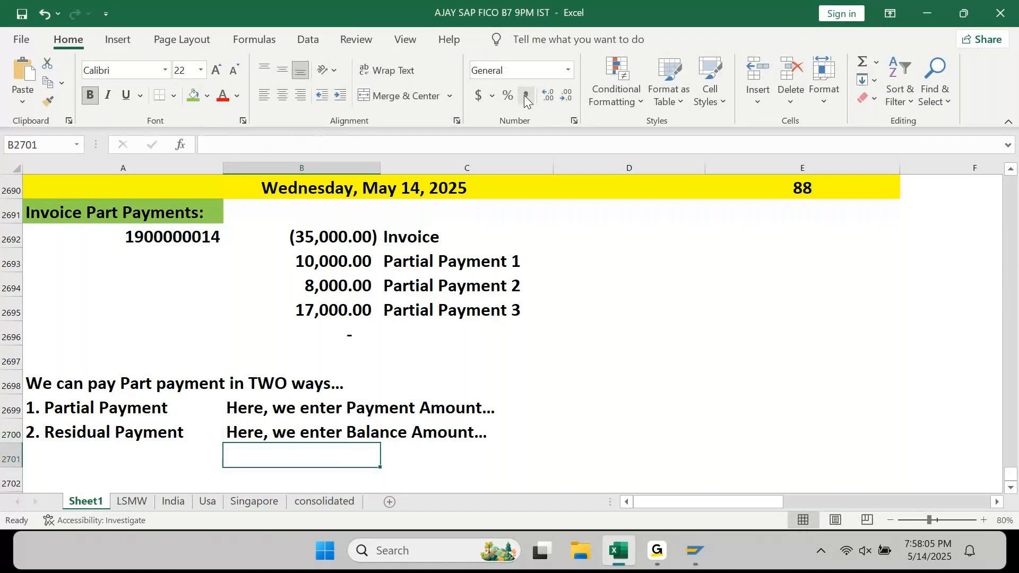
pyautogui.press('Up')
pyautogui.press('Up')
pyautogui.press('Up')
pyautogui.press('Up')
pyautogui.press('Up')
pyautogui.press('Up')
pyautogui.press('Up')
pyautogui.press('Up')
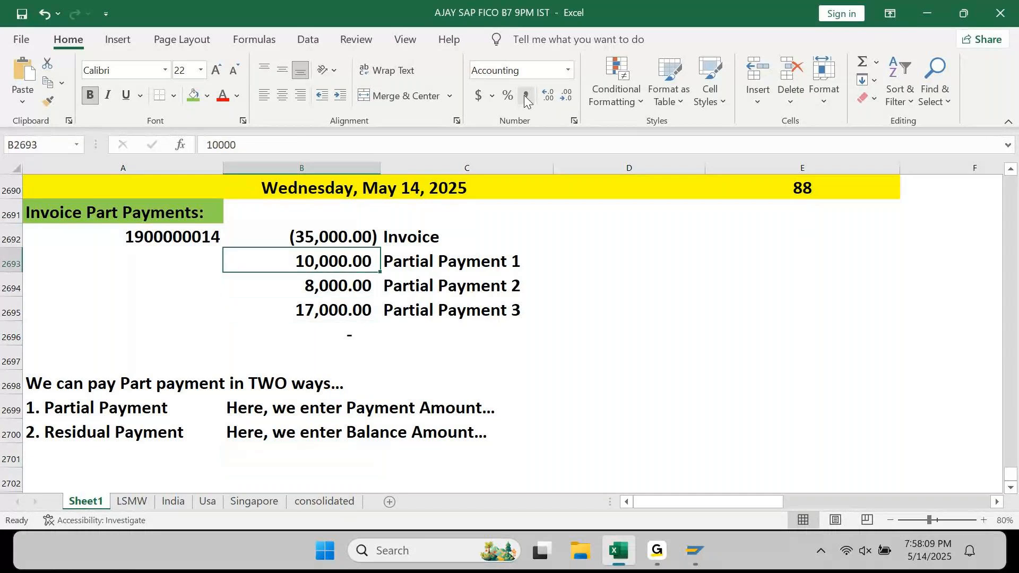
# - Delete 'Partial' from the C2693:C2695 labels, leaving Payment 1, Payment 2 and Payment 3
pyautogui.press('Right')
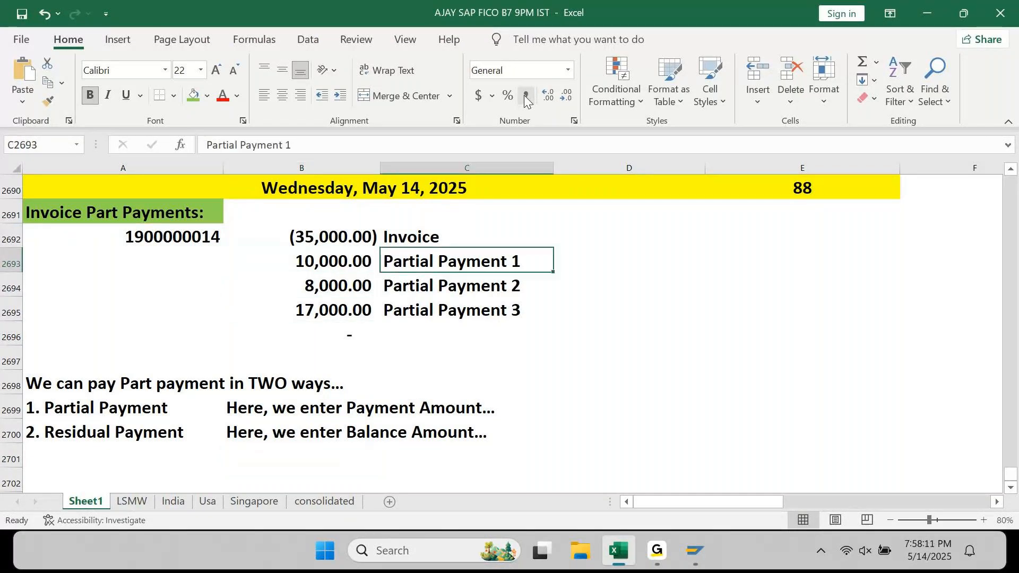
pyautogui.press('F2')
pyautogui.hotkey('ctrl', 'Left')
pyautogui.hotkey('ctrl', 'Left')
pyautogui.hotkey('ctrl', 'shift', 'Left')
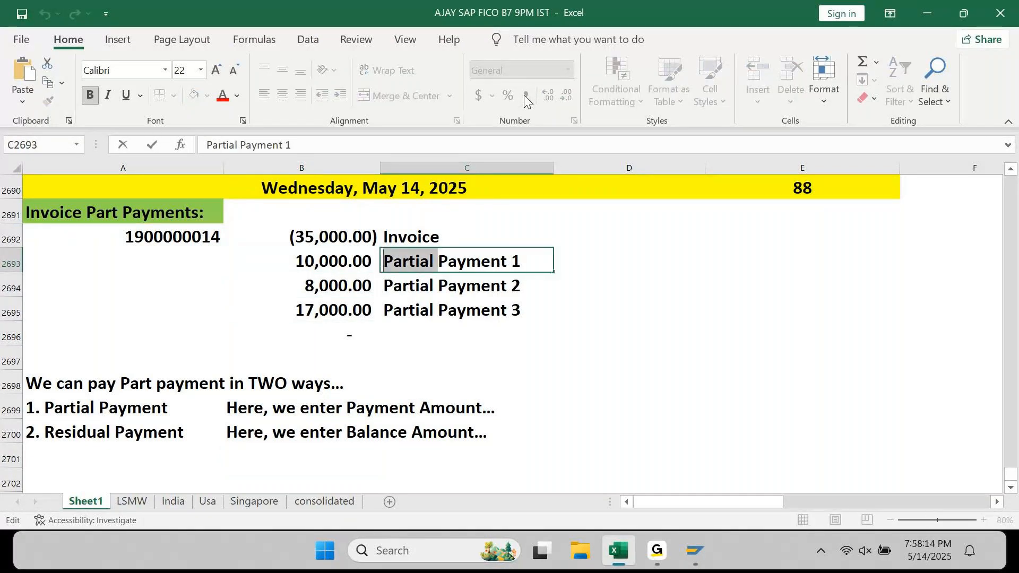
pyautogui.press('BackSpace')
pyautogui.press('Return')
pyautogui.press('F2')
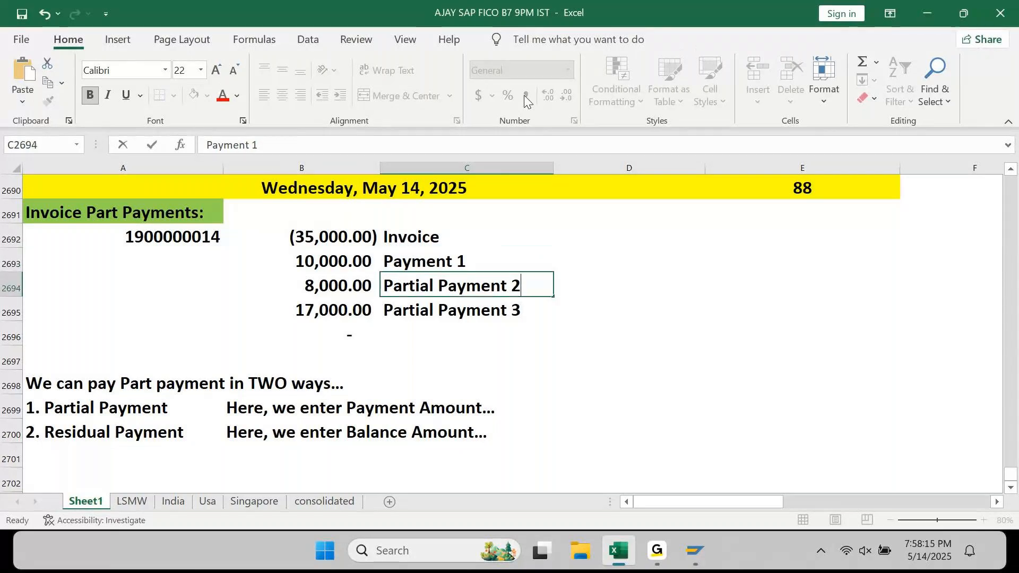
pyautogui.hotkey('ctrl', 'Left')
pyautogui.hotkey('ctrl', 'Left')
pyautogui.hotkey('ctrl', 'shift', 'Left')
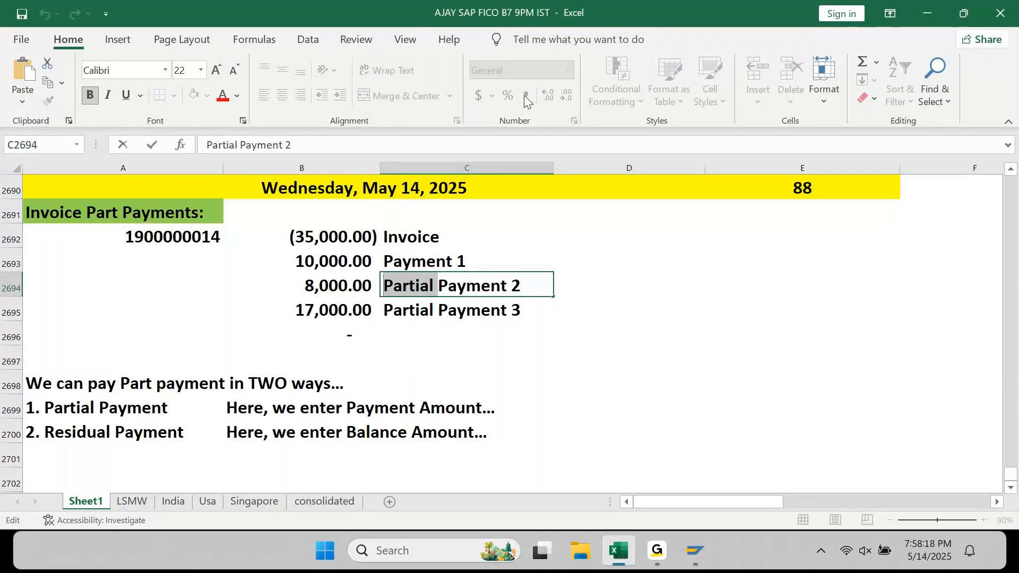
pyautogui.press('BackSpace')
pyautogui.press('Return')
pyautogui.press('F2')
pyautogui.hotkey('ctrl', 'Left')
pyautogui.hotkey('ctrl', 'Left')
pyautogui.hotkey('ctrl', 'shift', 'Left')
pyautogui.press('BackSpace')
pyautogui.press('Return')
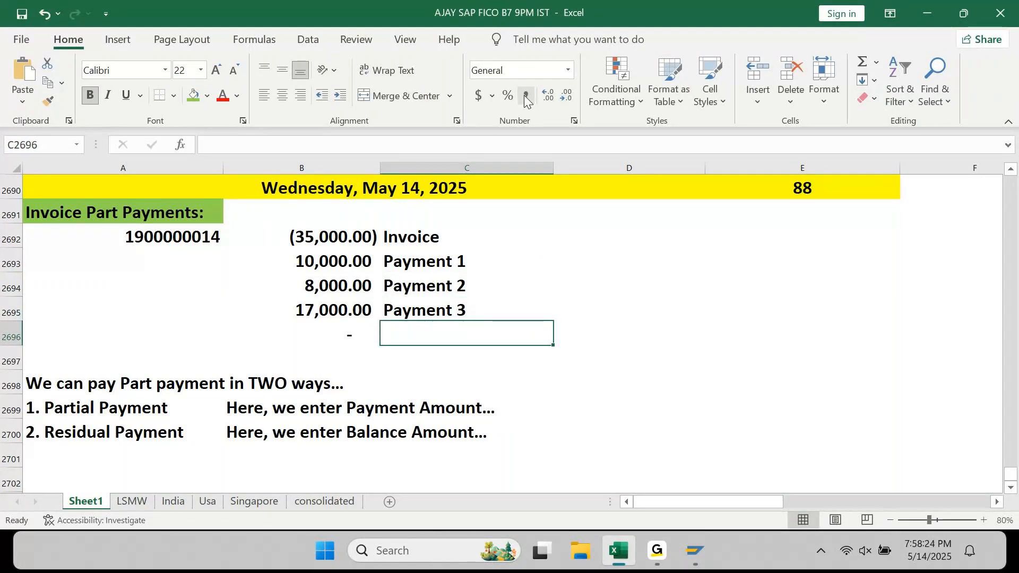
pyautogui.press('Down')
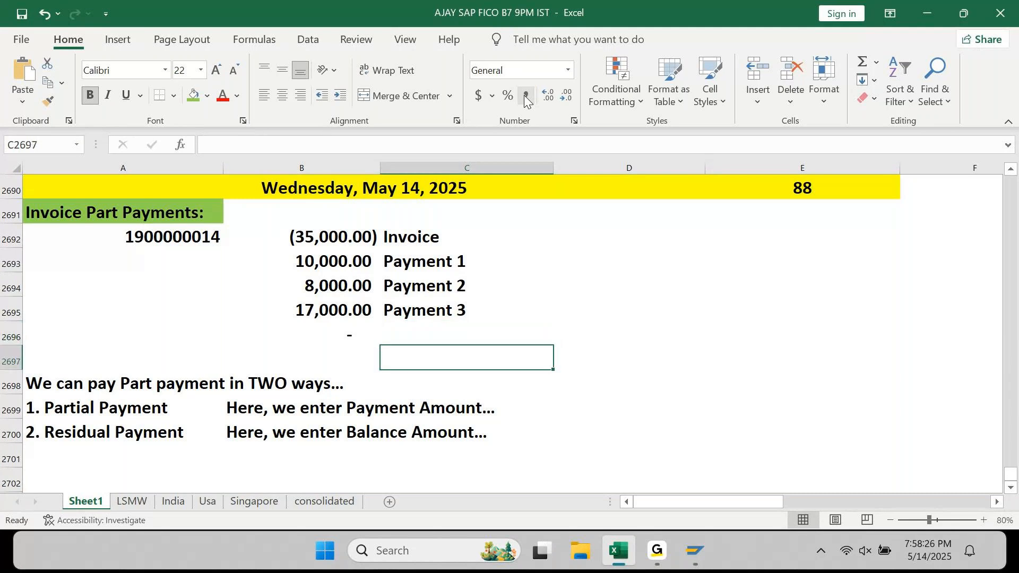
pyautogui.press('Down')
pyautogui.press('Left')
pyautogui.press('Left')
pyautogui.press('Down')
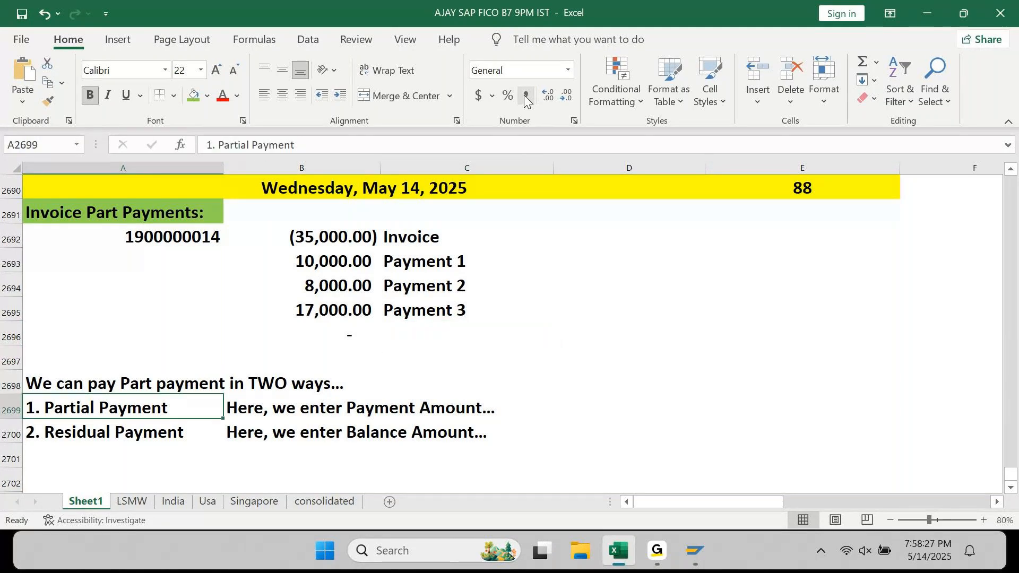
# - Enter 10000 in D2699 and apply Comma Style to D2699:D2700
pyautogui.press('Right')
pyautogui.press('Right')
pyautogui.press('Right')
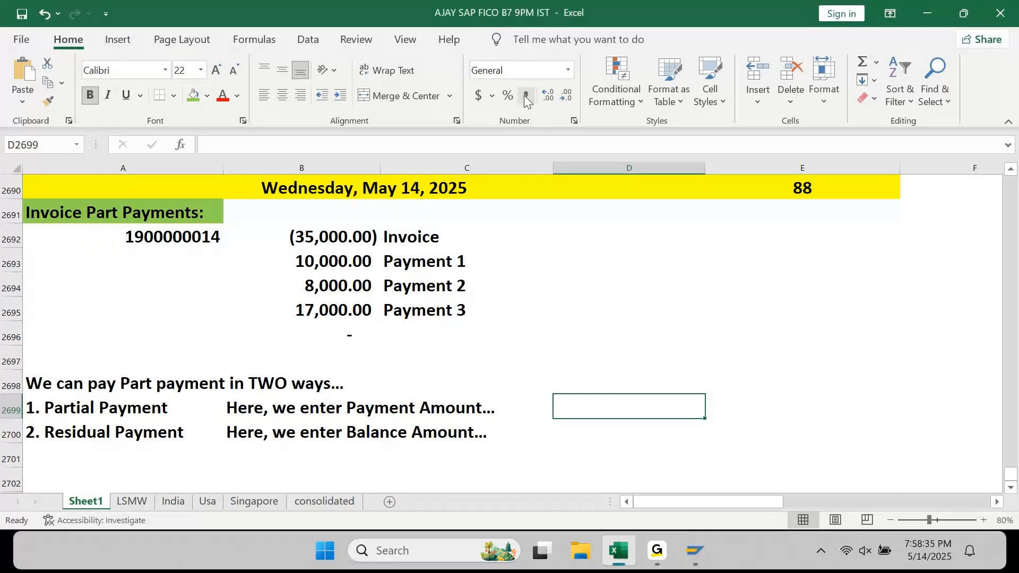
pyautogui.press('Up')
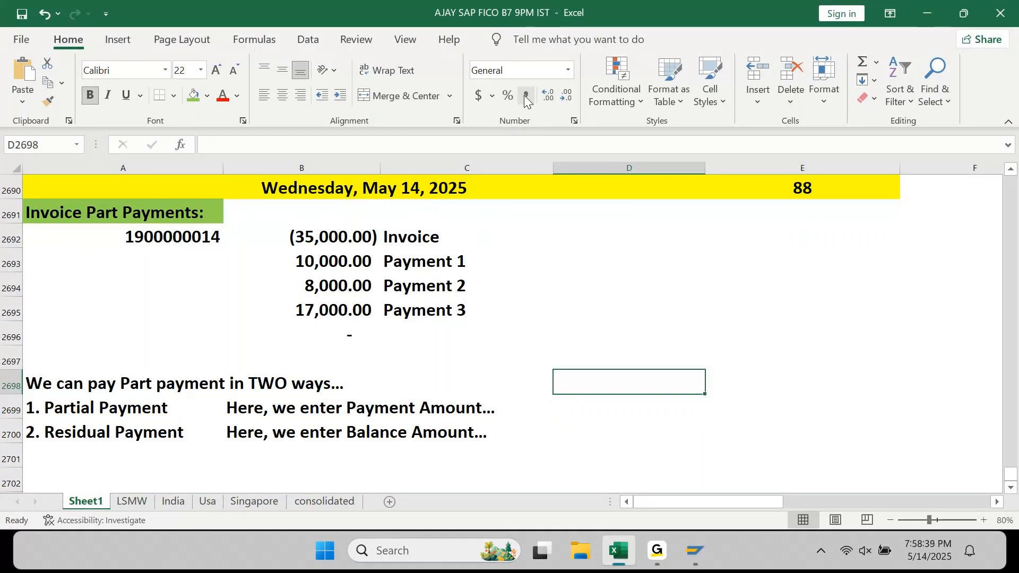
pyautogui.press('Down')
pyautogui.write('10000')
pyautogui.press('Return')
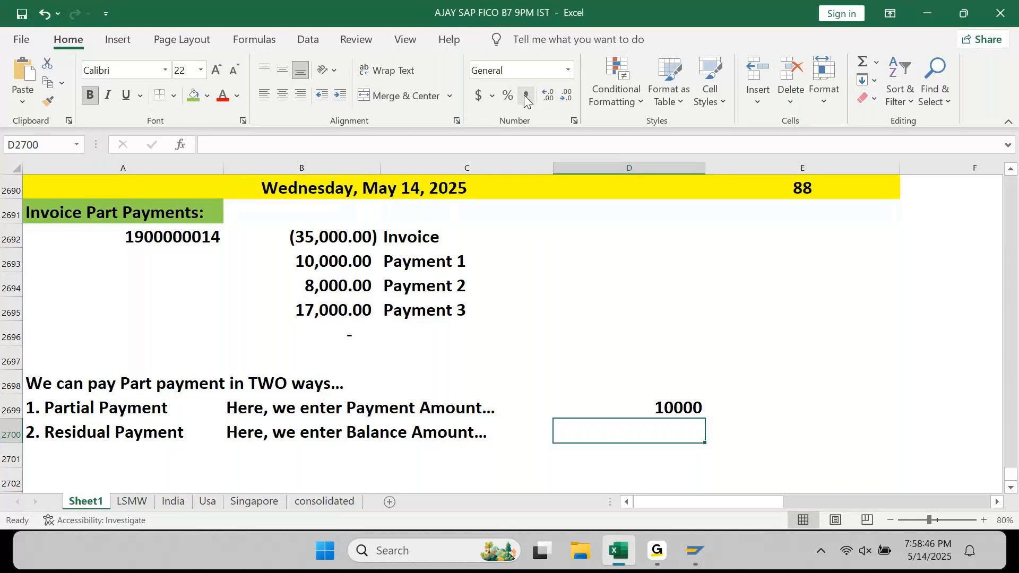
pyautogui.press('Up')
pyautogui.hotkey('shift', 'Down')
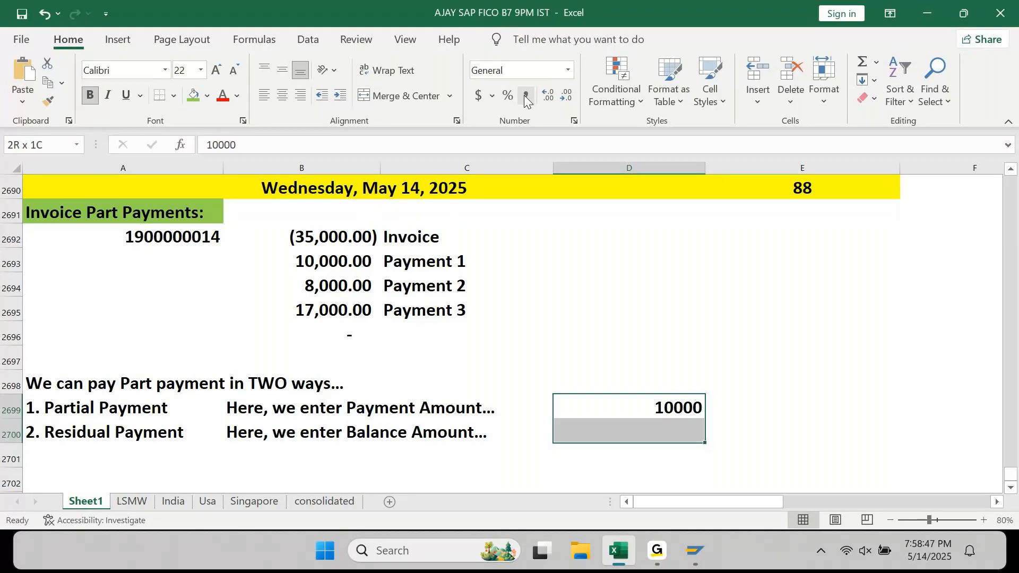
pyautogui.click(526, 98)
# - Enter the 25,000 balance amount in D2700 beside Residual Payment
pyautogui.press('Left')
pyautogui.press('Left')
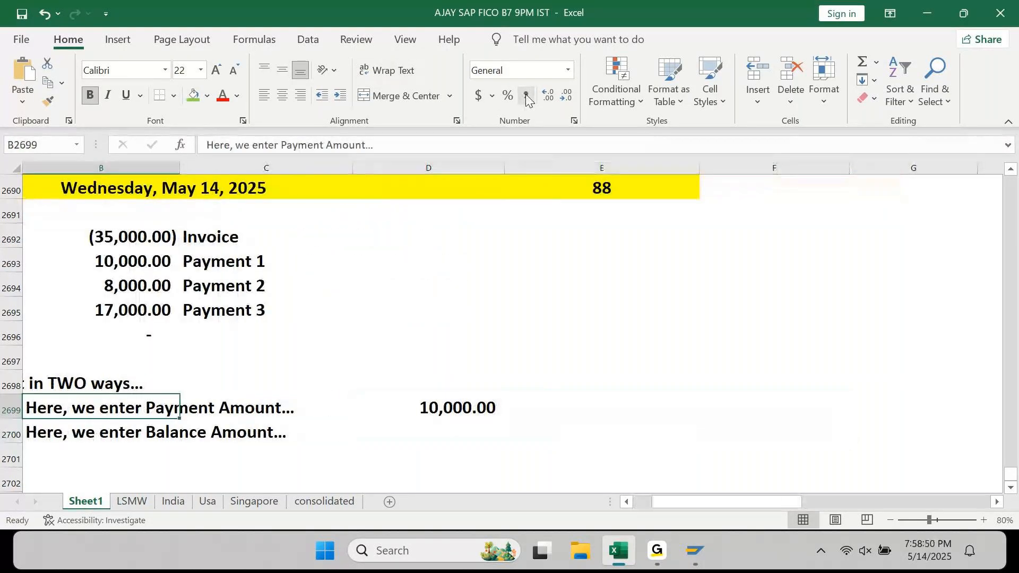
pyautogui.press('Down')
pyautogui.press('Right')
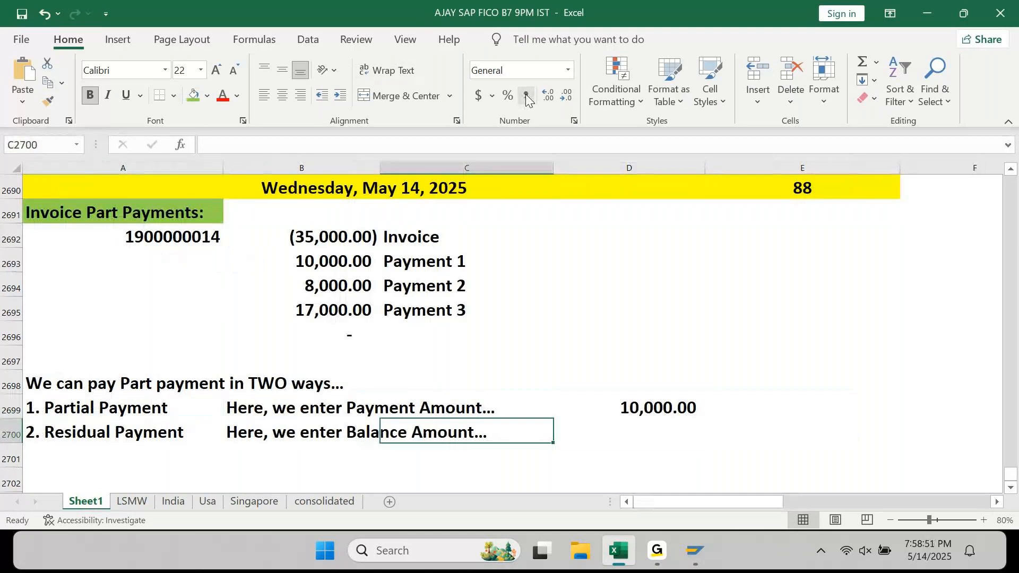
pyautogui.press('Right')
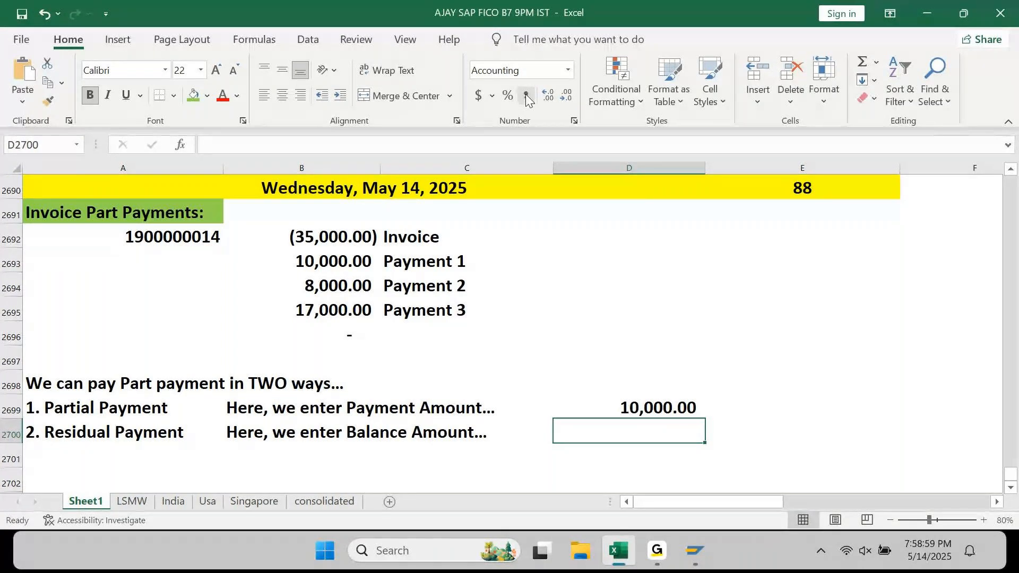
pyautogui.write('25,000')
pyautogui.hotkey('ctrl', 'Return')
# - Add centred headings 1st, 2nd and 3rd in D2698:F2698
pyautogui.press('Up')
pyautogui.press('Up')
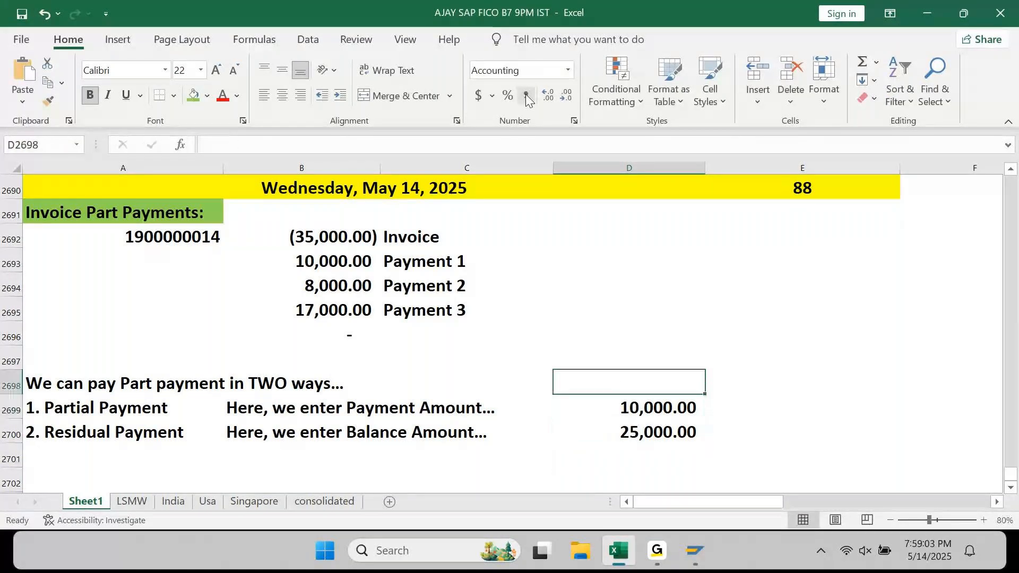
pyautogui.write('1st')
pyautogui.press('Tab')
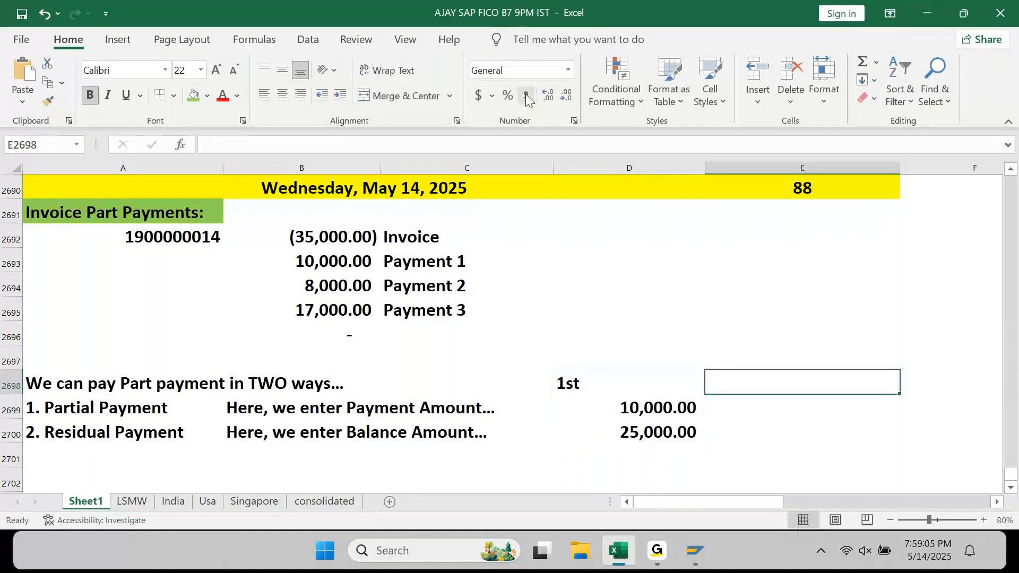
pyautogui.write('2nd')
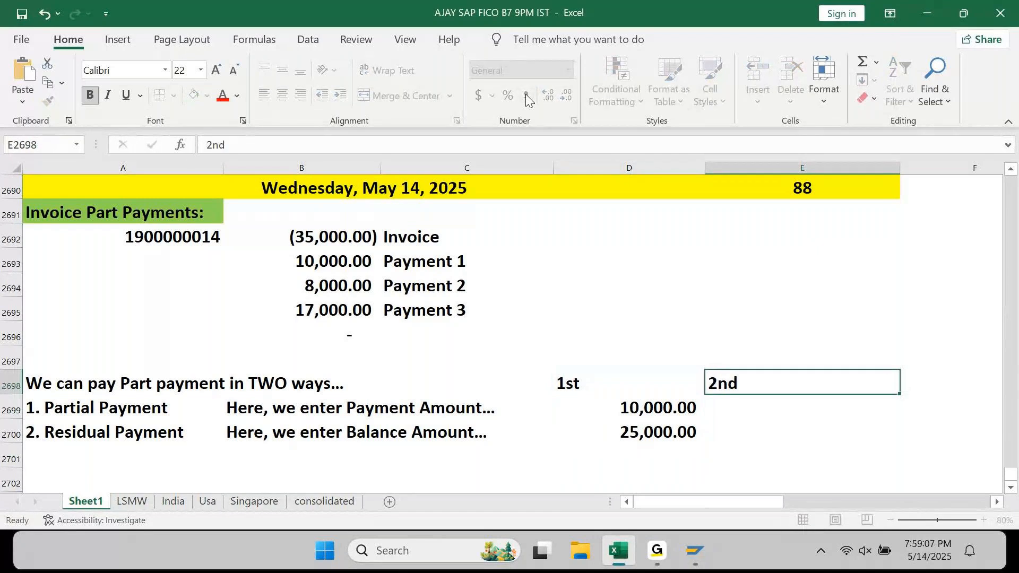
pyautogui.press('Tab')
pyautogui.write('3rd')
pyautogui.press('Return')
pyautogui.press('Up')
pyautogui.press('Right')
pyautogui.hotkey('shift', 'Right')
pyautogui.hotkey('shift', 'Right')
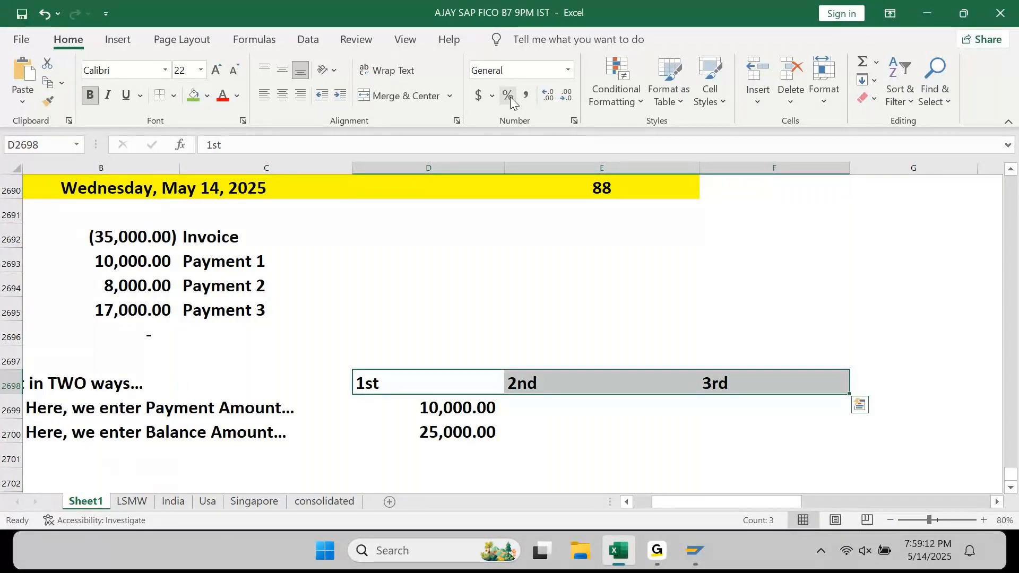
pyautogui.click(285, 97)
# - Enter 8,000 and 17,000 under 2nd, and 17,000 and 0 under 3rd
pyautogui.press('Right')
pyautogui.press('Down')
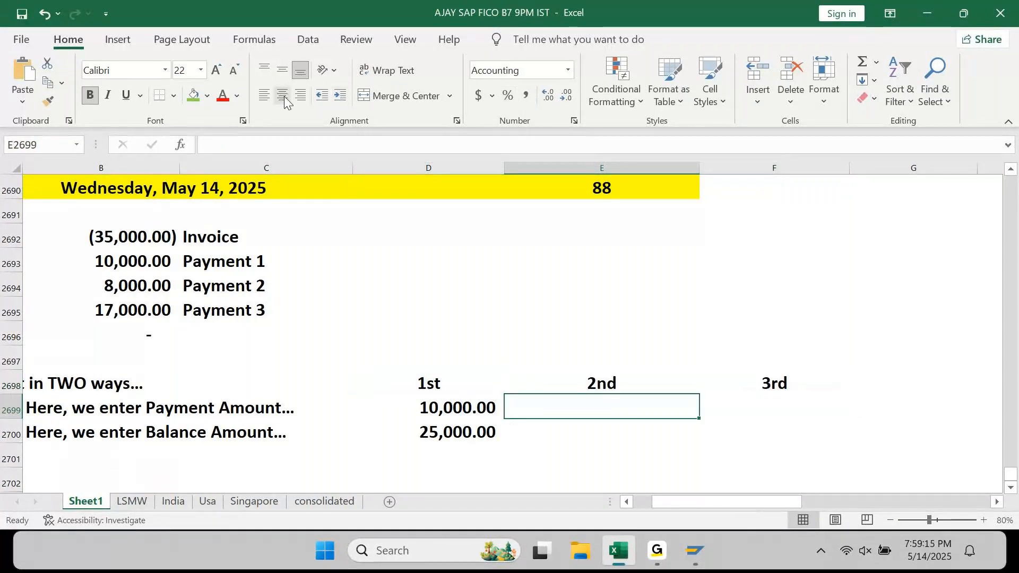
pyautogui.write('8,000')
pyautogui.press('Return')
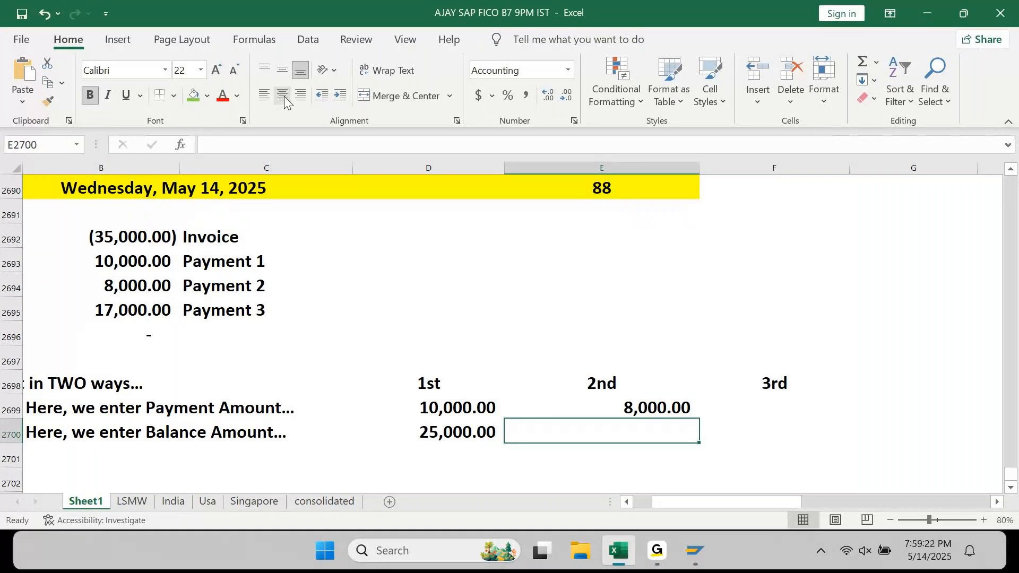
pyautogui.write('17')
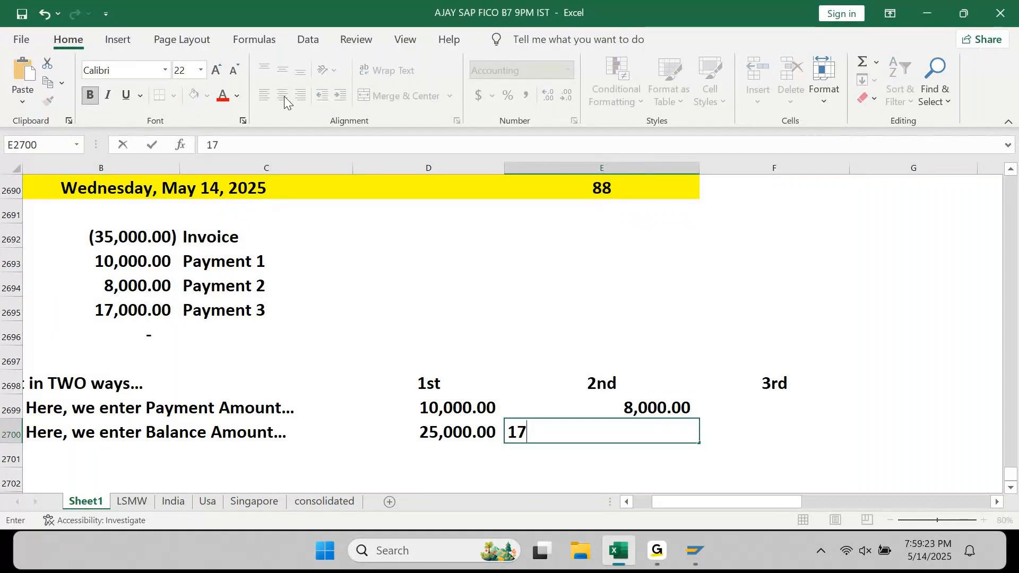
pyautogui.write(',000')
pyautogui.hotkey('ctrl', 'Return')
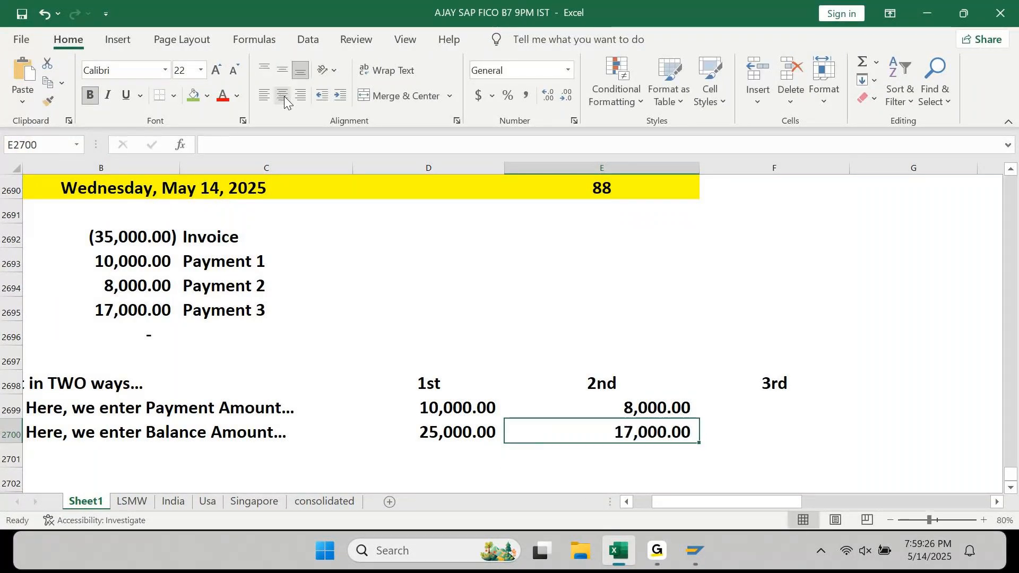
pyautogui.press('Up')
pyautogui.press('Right')
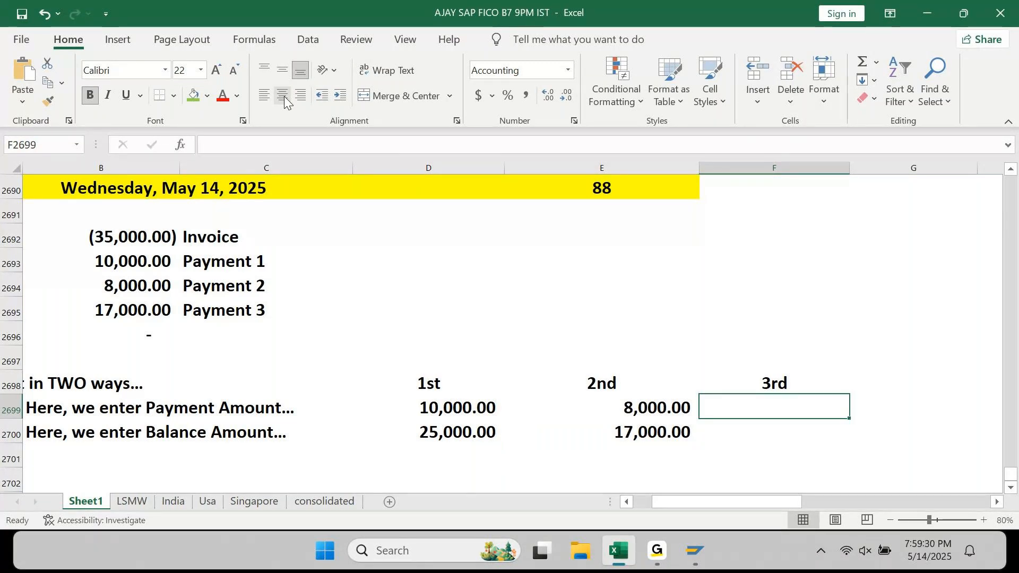
pyautogui.write('17000')
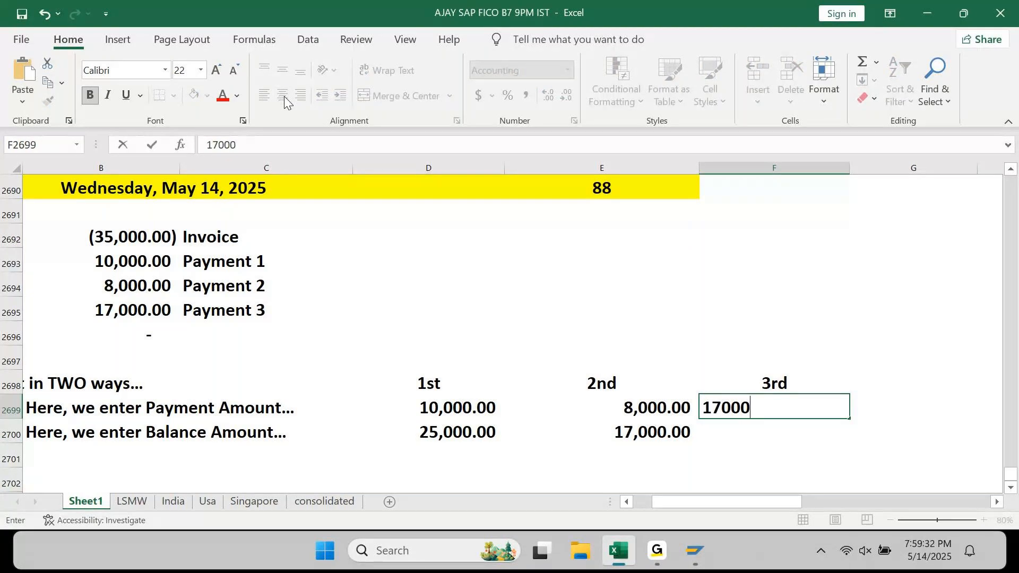
pyautogui.press('Return')
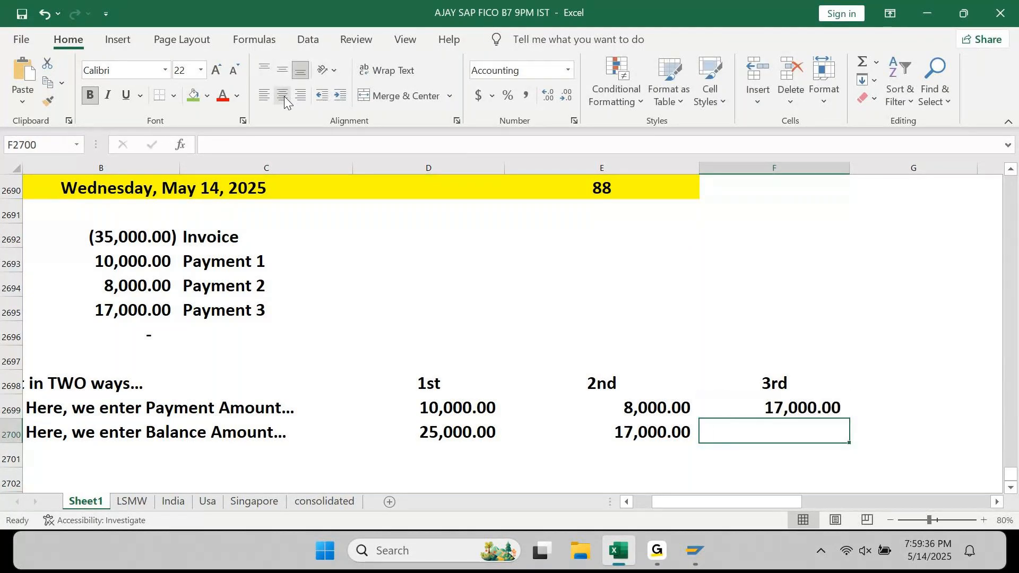
pyautogui.write('0')
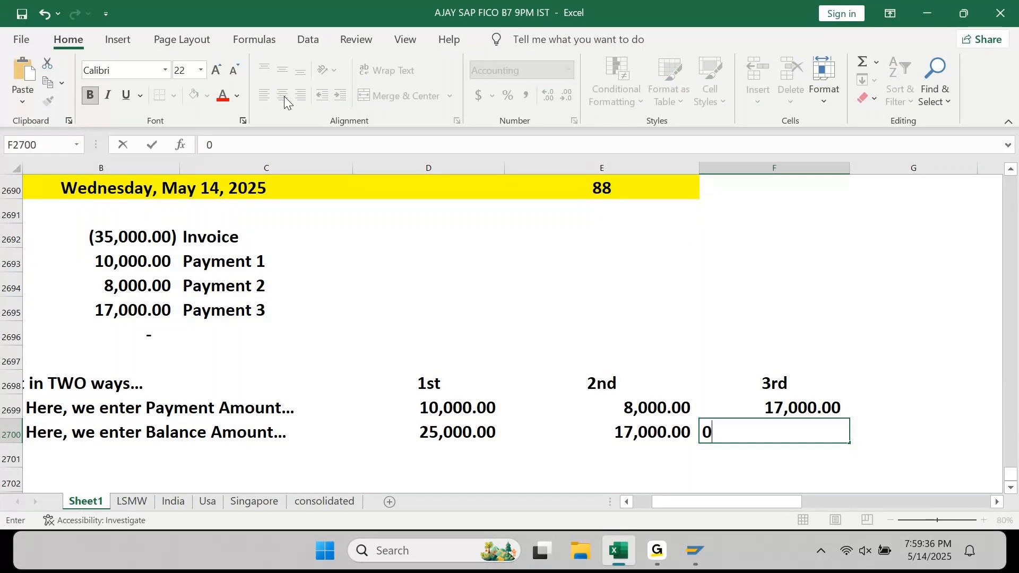
pyautogui.hotkey('ctrl', 'Return')
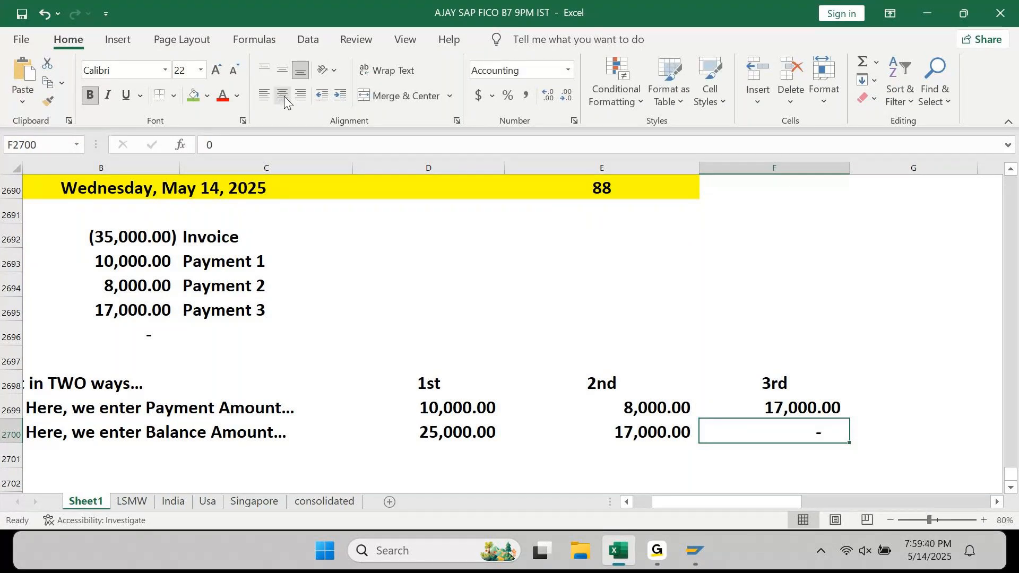
# - AutoFit the widths of columns D–F to the amounts grid
pyautogui.press('Left')
pyautogui.press('Left')
pyautogui.press('Home')
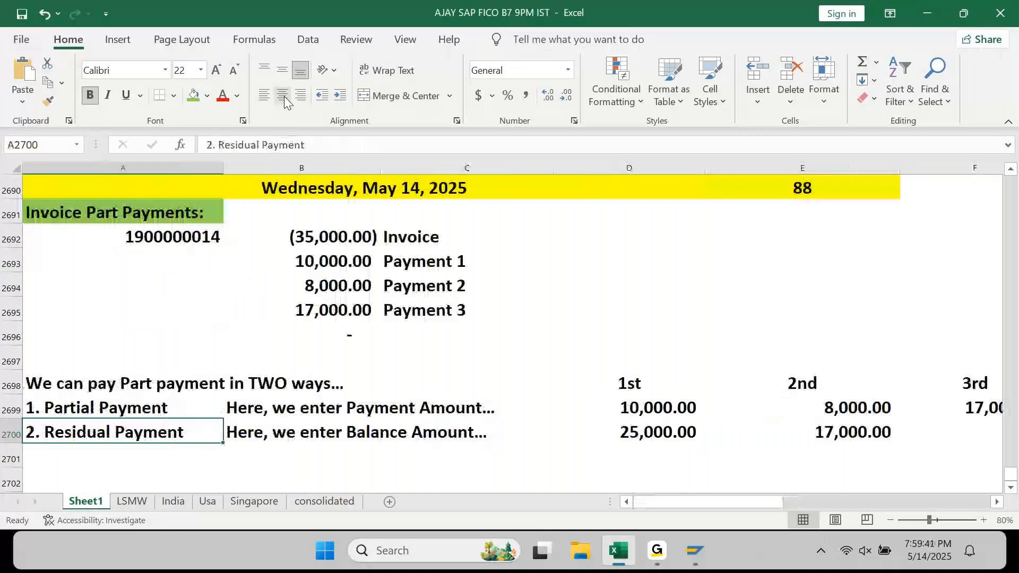
pyautogui.press('Right')
pyautogui.press('Right')
pyautogui.press('Right')
pyautogui.press('Up')
pyautogui.press('Up')
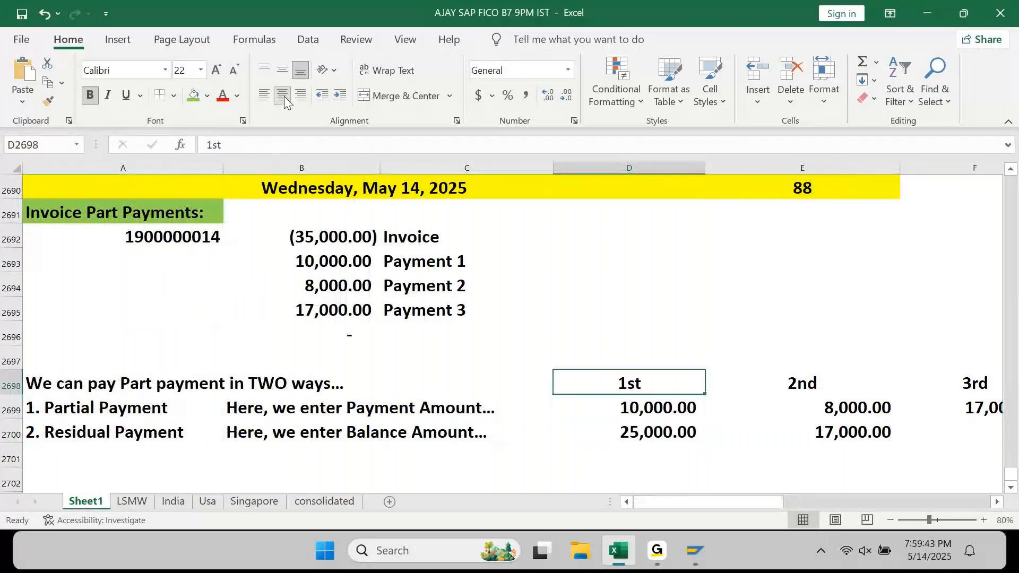
pyautogui.press('Right')
pyautogui.press('Right')
pyautogui.hotkey('shift', 'Down')
pyautogui.hotkey('shift', 'Down')
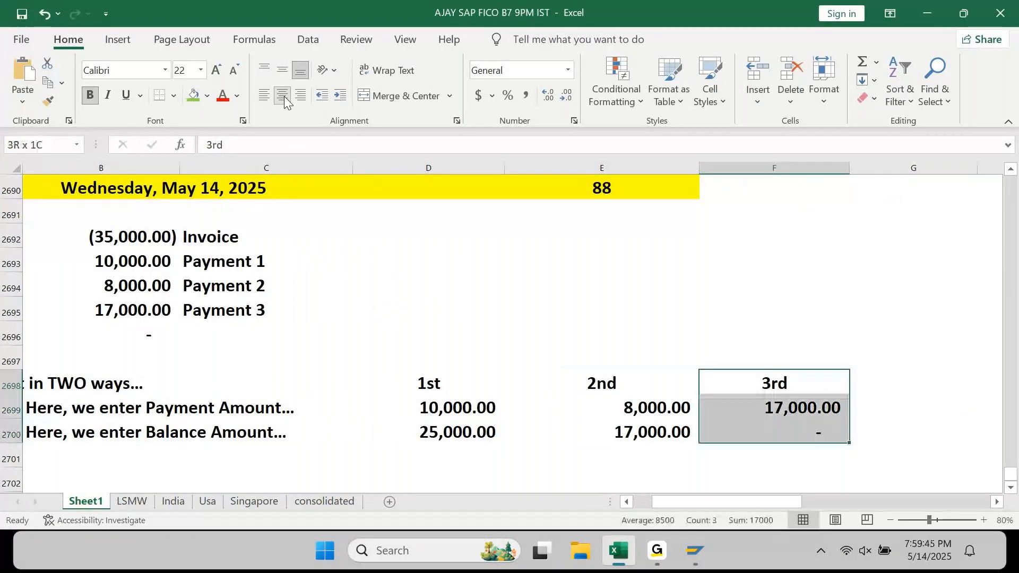
pyautogui.hotkey('shift', 'Left')
pyautogui.hotkey('shift', 'Left')
pyautogui.hotkey('alt', 'o')
pyautogui.press('c')
pyautogui.press('a')
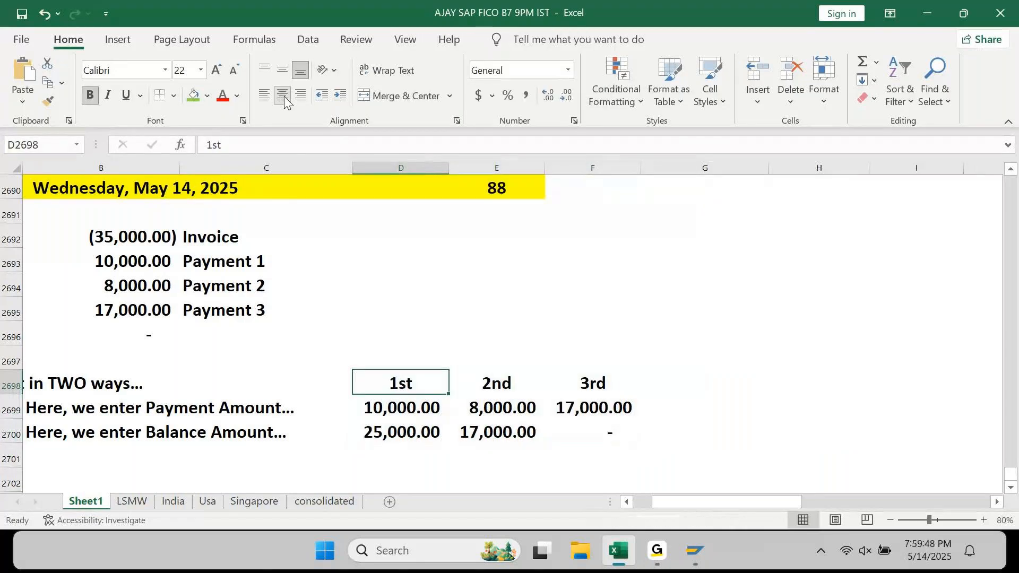
pyautogui.press('Home')
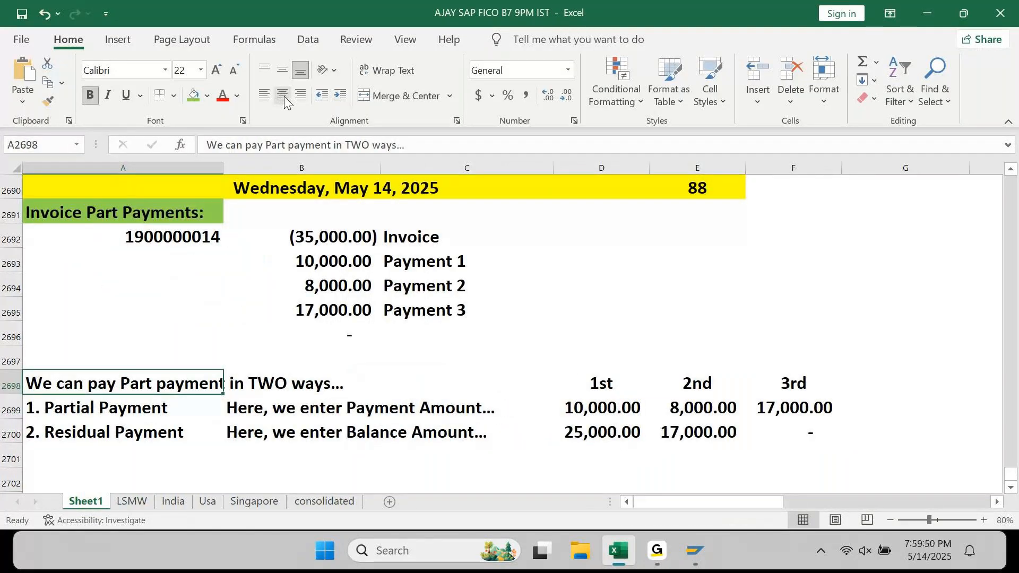
pyautogui.press('Down')
pyautogui.press('Down')
pyautogui.press('Down')
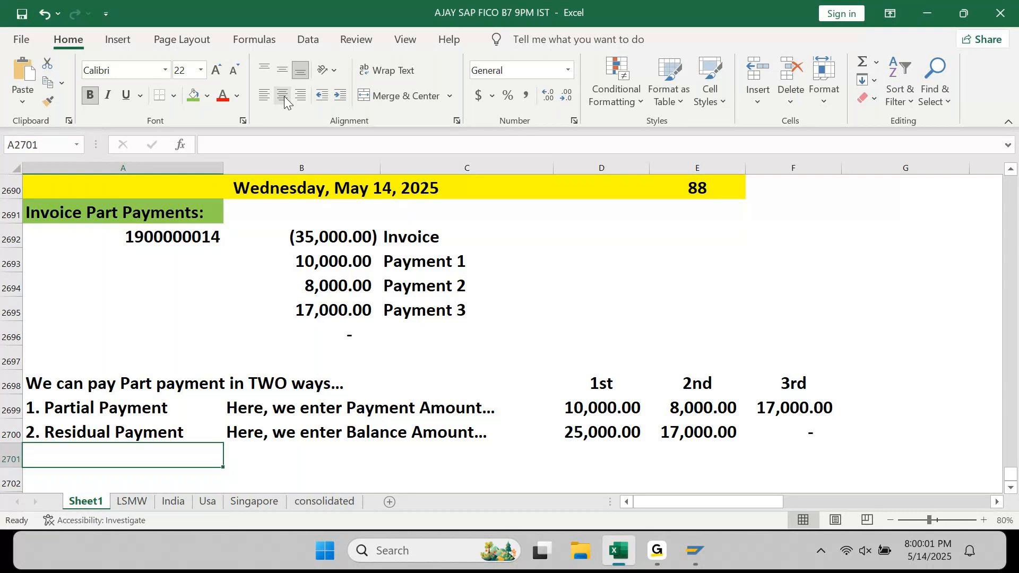
# - Insert a row under Partial Payment and note 'Original Invoice is Open until full amount is paid.' in B2700
pyautogui.press('Up')
pyautogui.hotkey('shift', 'space')
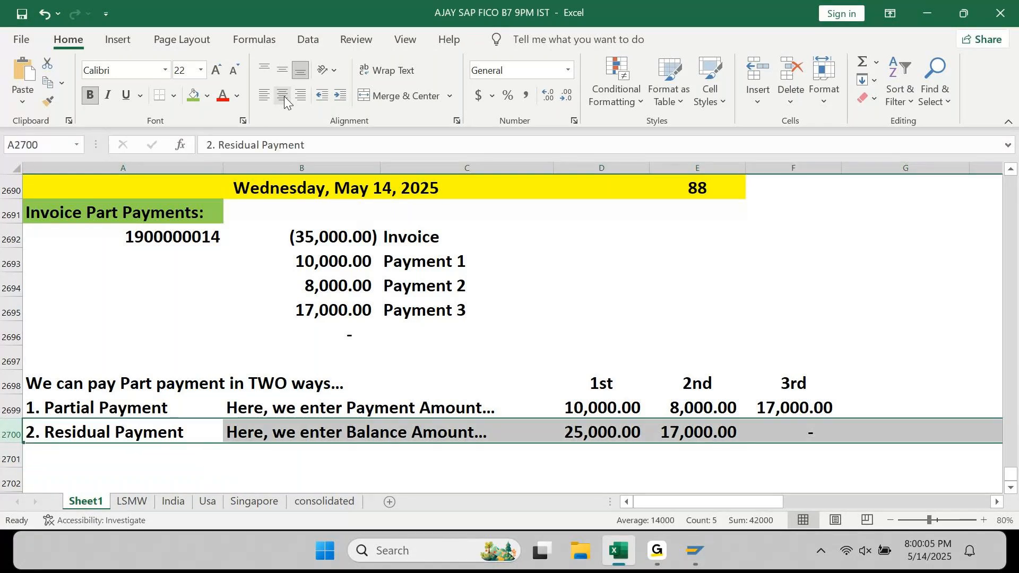
pyautogui.press('Tab')
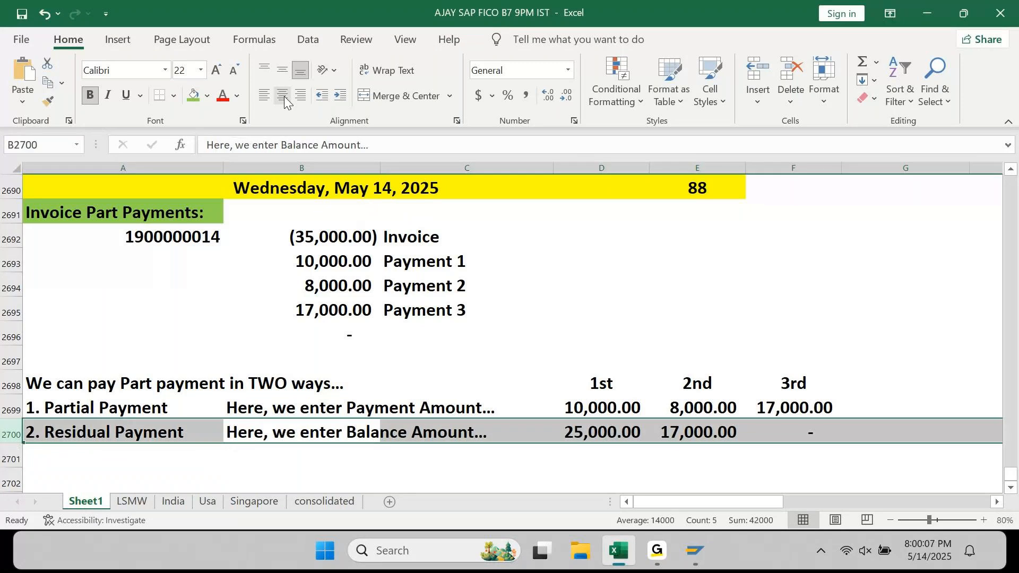
pyautogui.hotkey('ctrl', 'shift', '+')
pyautogui.press('Tab')
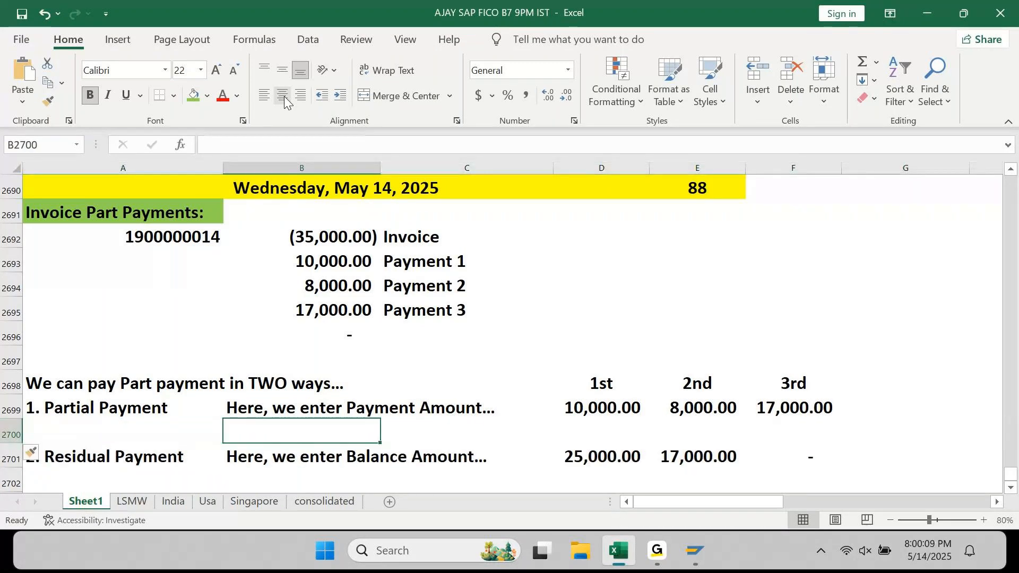
pyautogui.write('Original ')
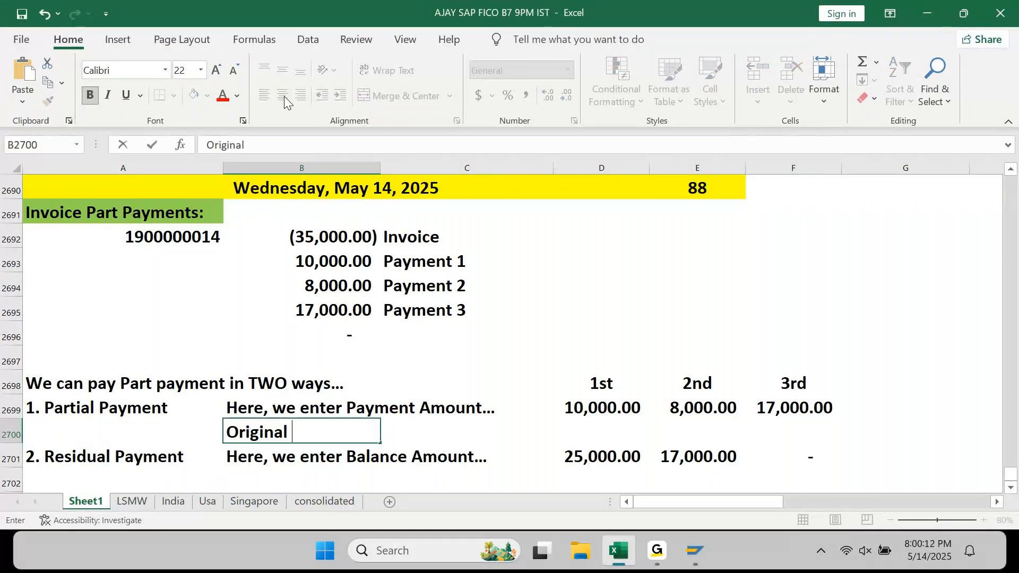
pyautogui.write('Invoice is O')
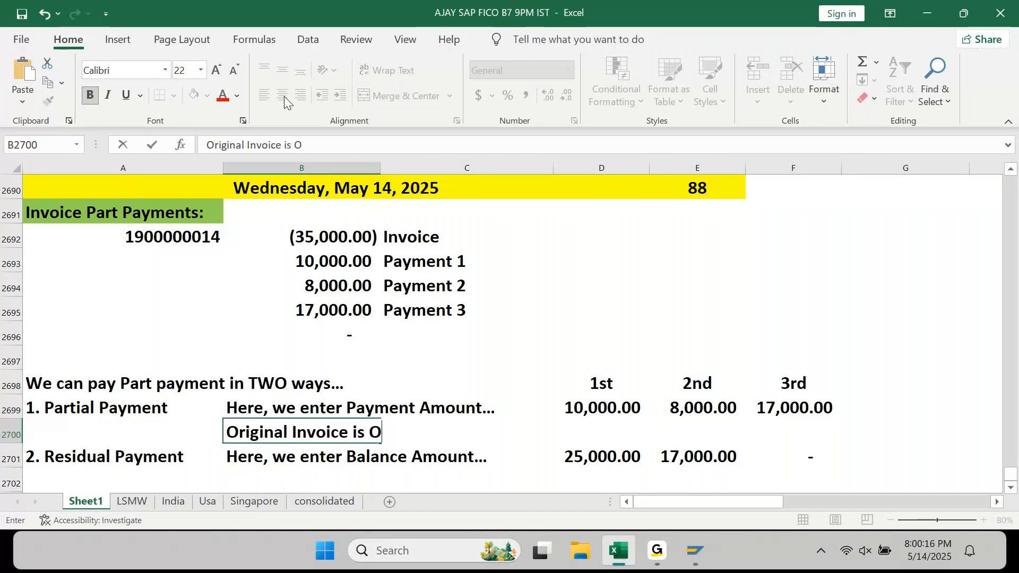
pyautogui.write('pen ')
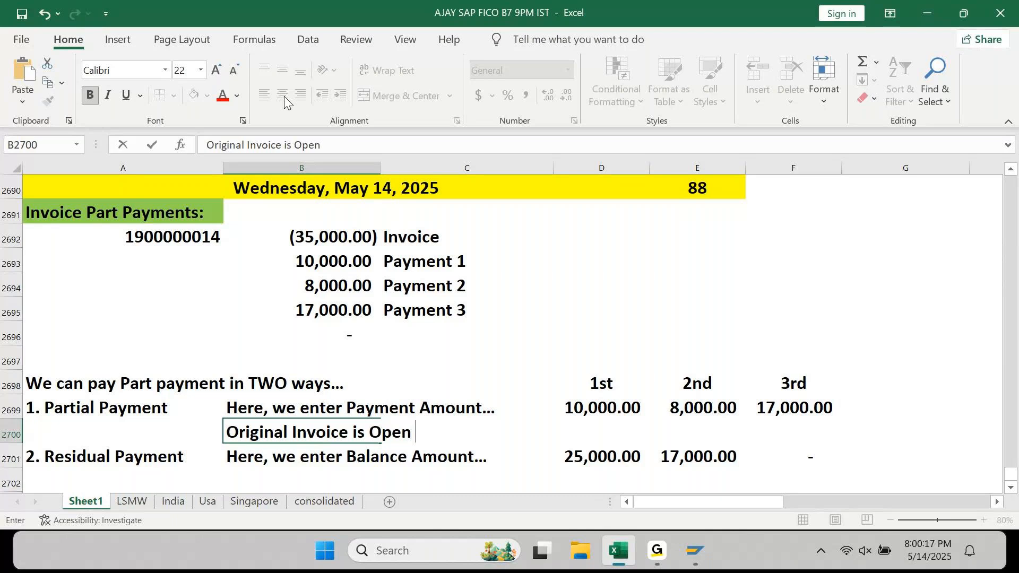
pyautogui.write('until full amount is paid.')
pyautogui.press('Return')
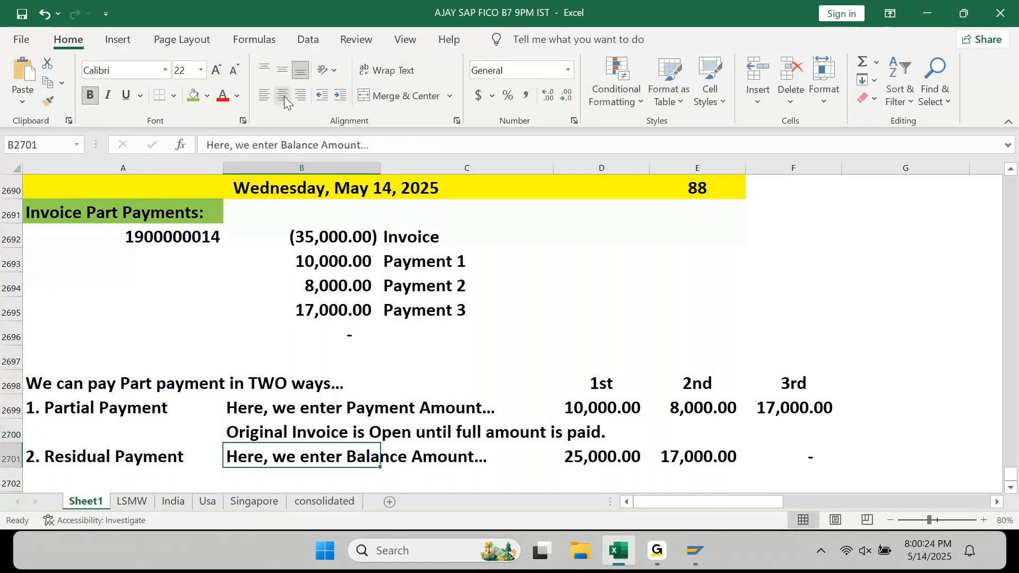
# - Shade the Partial Payment rows A2699:F2700 light gold and give them an outside border
pyautogui.press('Up')
pyautogui.press('Up')
pyautogui.press('Left')
pyautogui.hotkey('shift', 'Right')
pyautogui.hotkey('shift', 'Right')
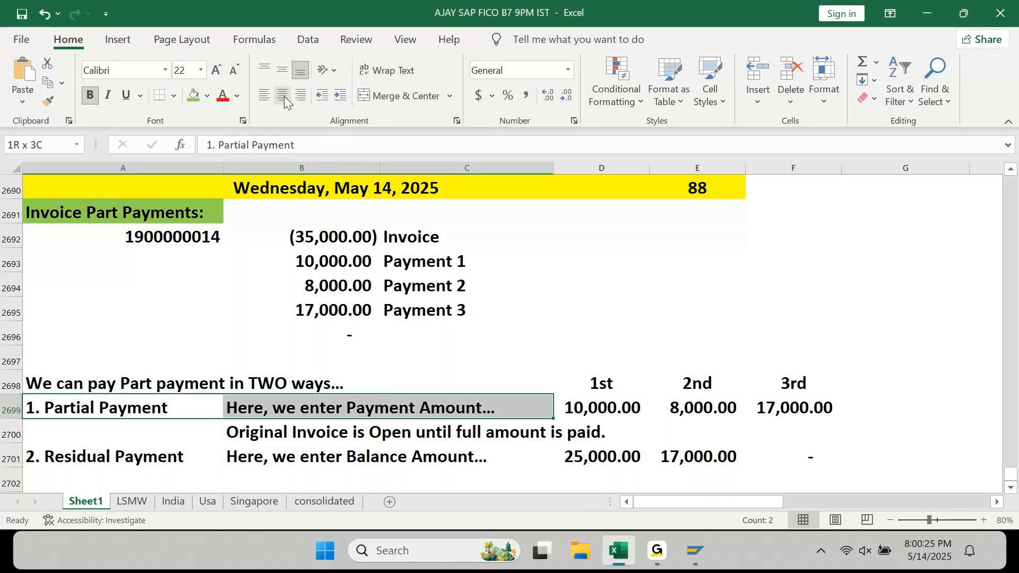
pyautogui.hotkey('shift', 'Right')
pyautogui.hotkey('shift', 'Right')
pyautogui.hotkey('shift', 'Right')
pyautogui.hotkey('shift', 'Down')
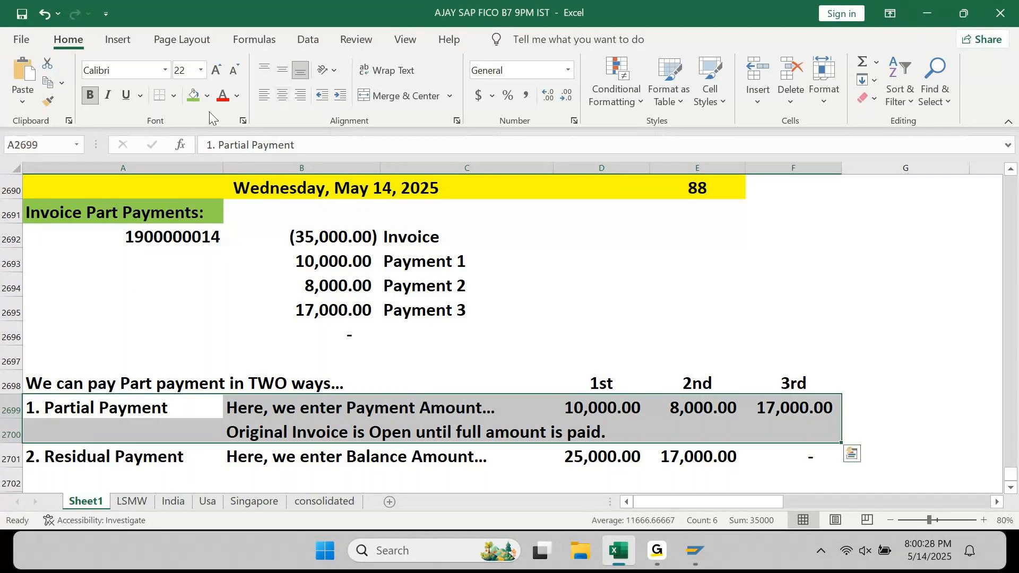
pyautogui.click(207, 98)
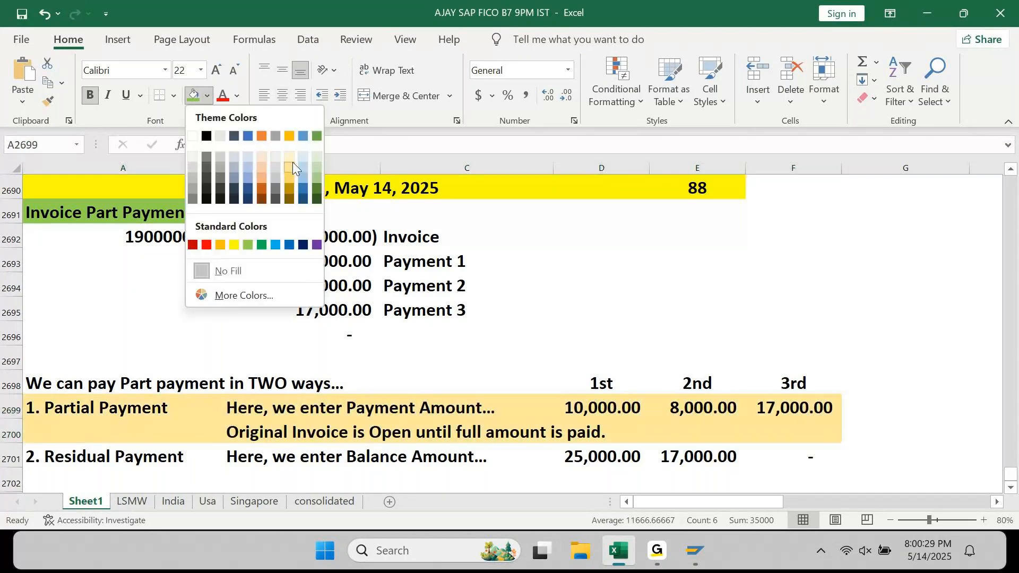
pyautogui.click(292, 161)
pyautogui.click(173, 96)
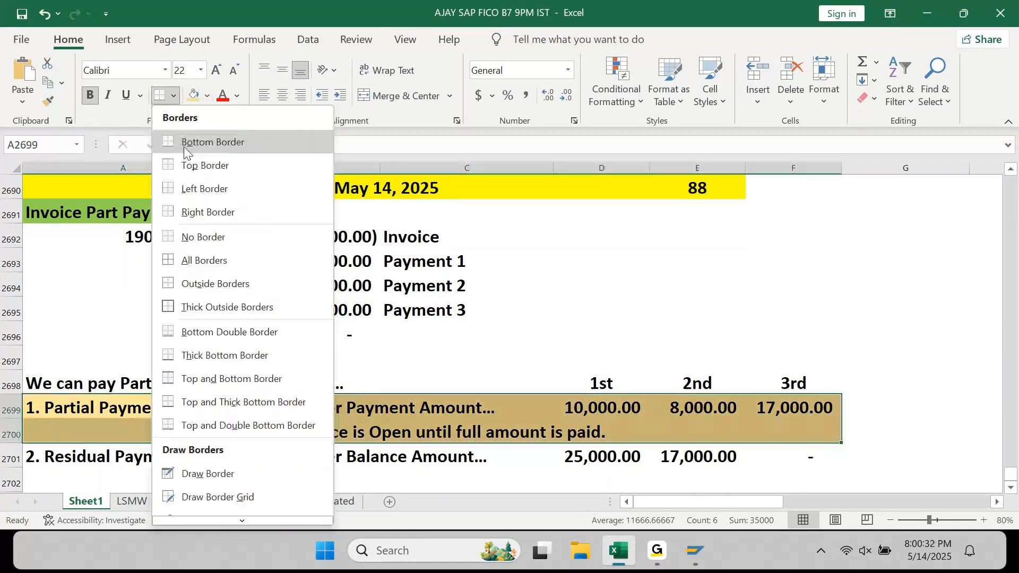
pyautogui.click(213, 286)
pyautogui.press('Down')
pyautogui.press('Down')
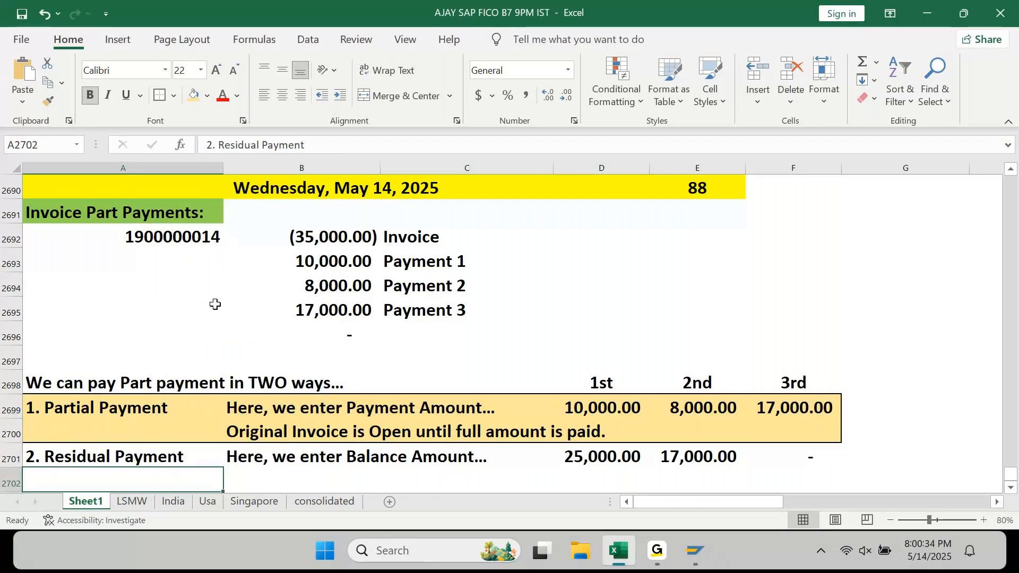
pyautogui.scroll(-2, 215, 304)
# - Enter 'Original Invoice is Cleared when we make first payment.' in B2702
pyautogui.press('Down')
pyautogui.press('Right')
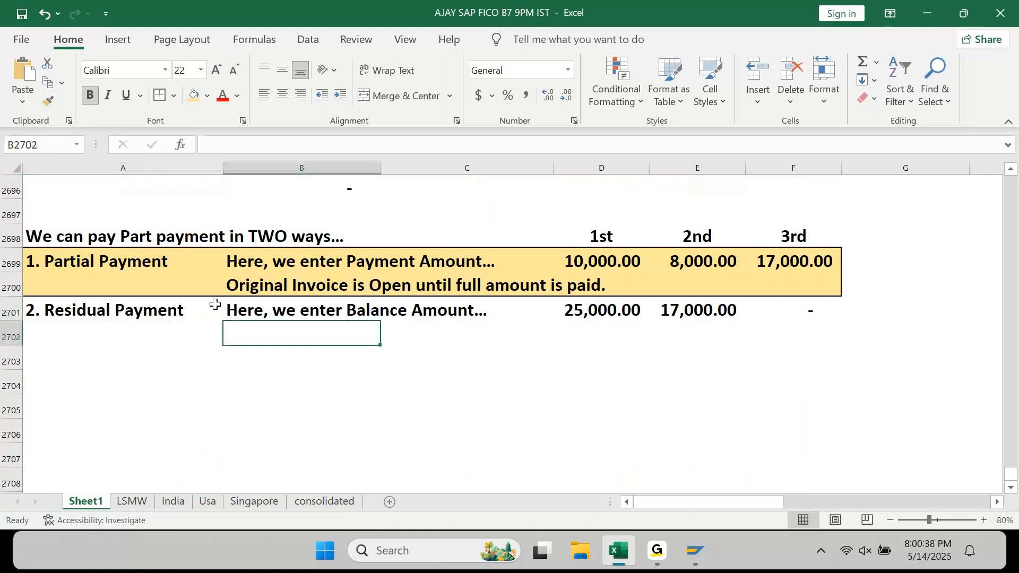
pyautogui.write('Origin')
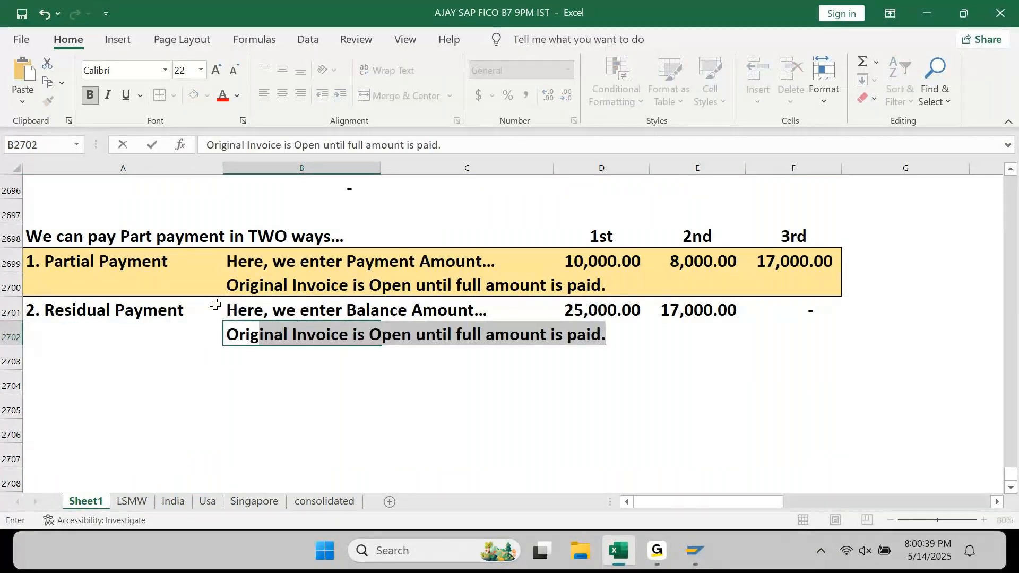
pyautogui.write('al')
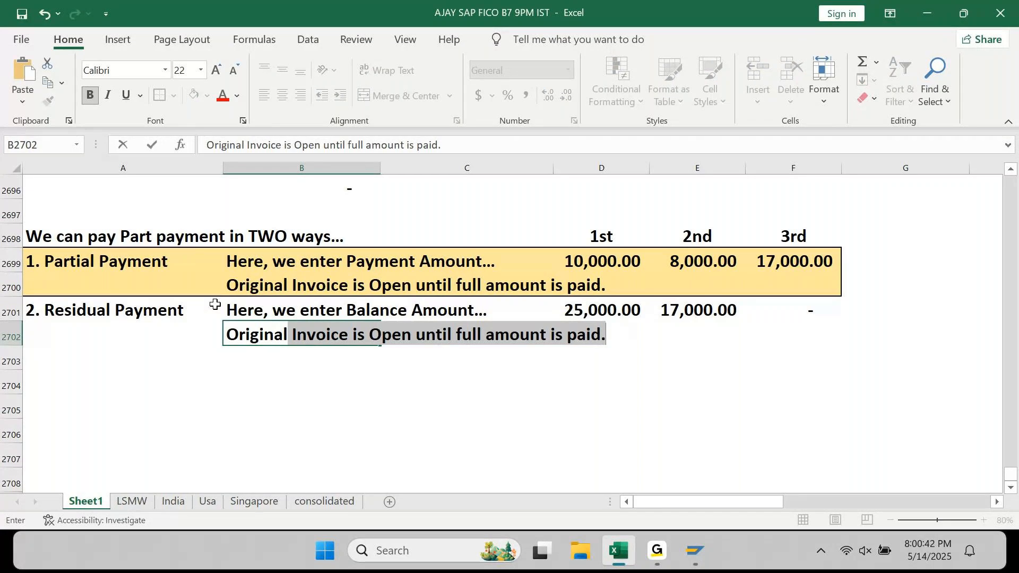
pyautogui.write(' Invoice is Clear')
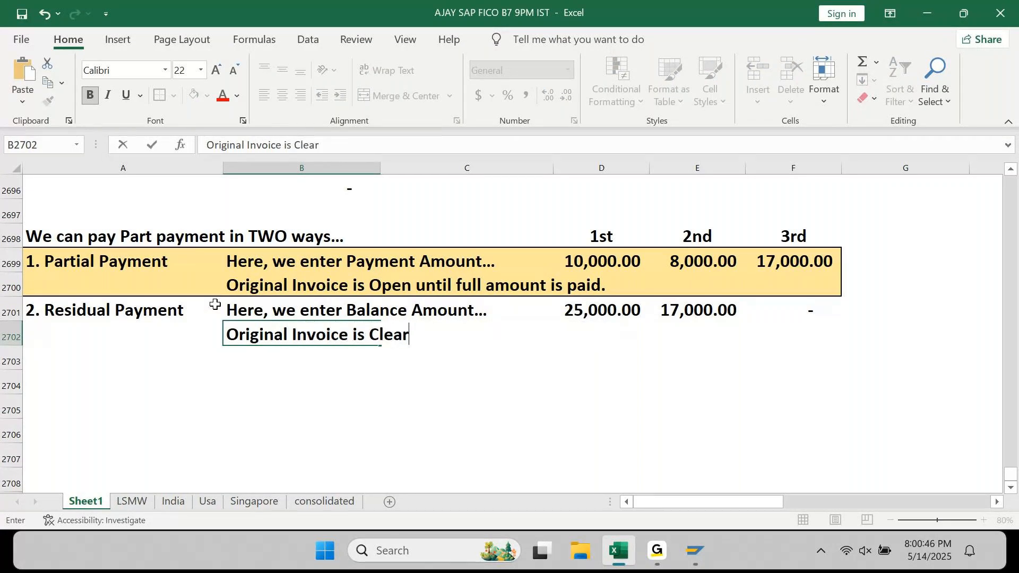
pyautogui.write('ed whe')
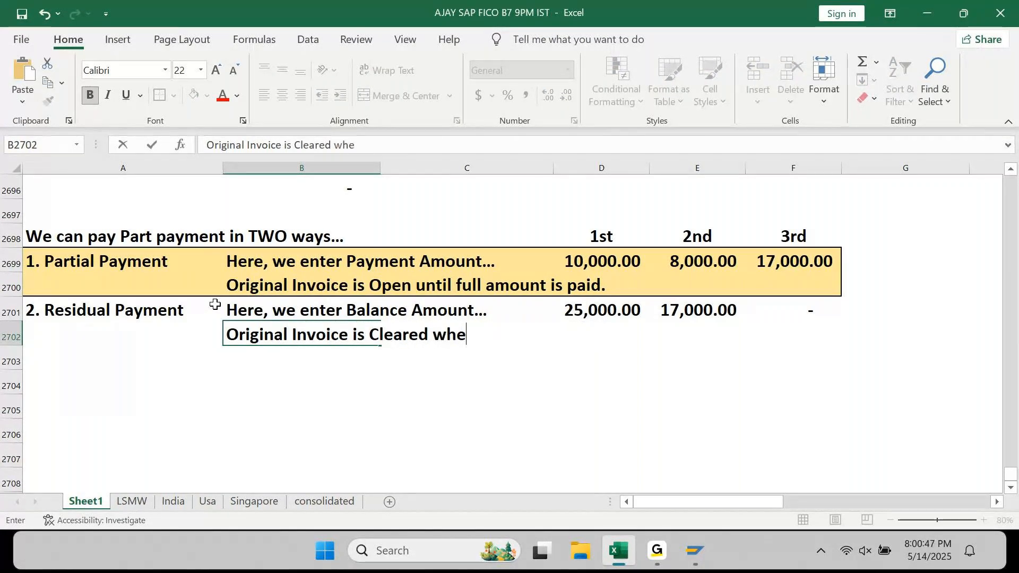
pyautogui.write('n we make firs')
pyautogui.press('BackSpace')
pyautogui.press('BackSpace')
pyautogui.write('irst payment.')
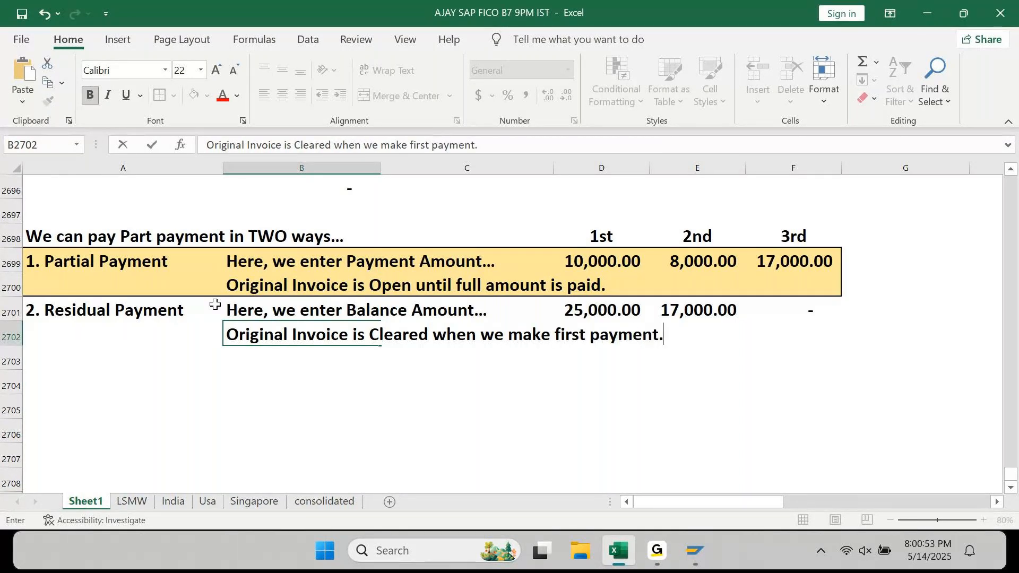
pyautogui.press('Return')
# - Fill the Residual Payment rows A2701:F2702 light blue
pyautogui.press('Up')
pyautogui.press('Up')
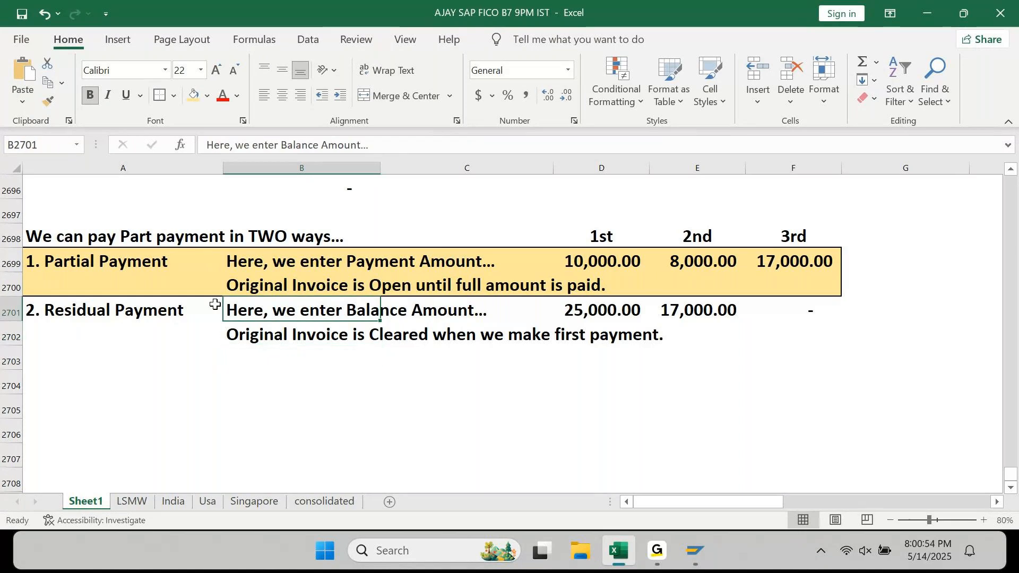
pyautogui.press('Left')
pyautogui.hotkey('shift', 'Right')
pyautogui.hotkey('shift', 'Right')
pyautogui.hotkey('shift', 'Down')
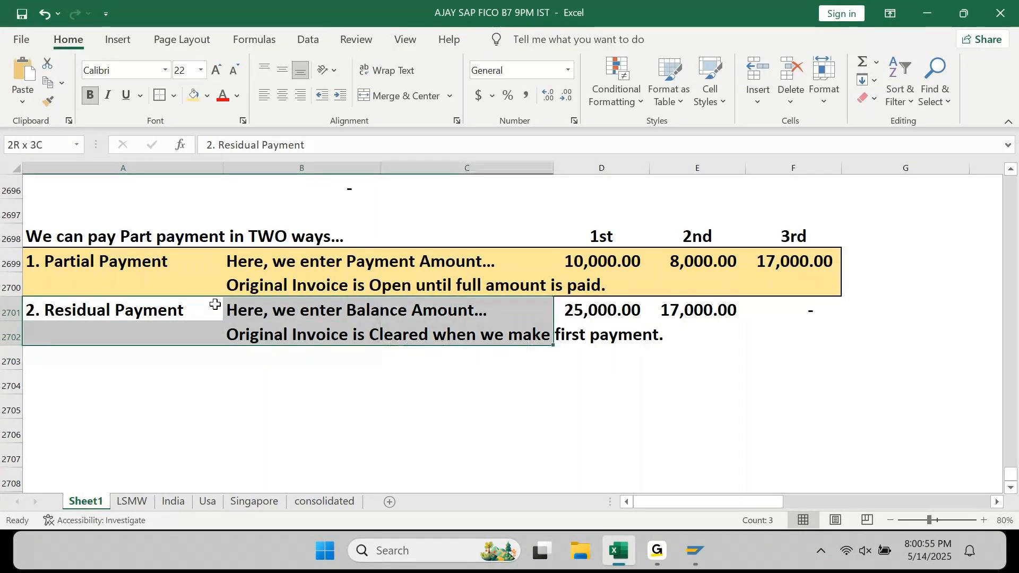
pyautogui.hotkey('shift', 'Right')
pyautogui.hotkey('shift', 'Right')
pyautogui.hotkey('shift', 'Right')
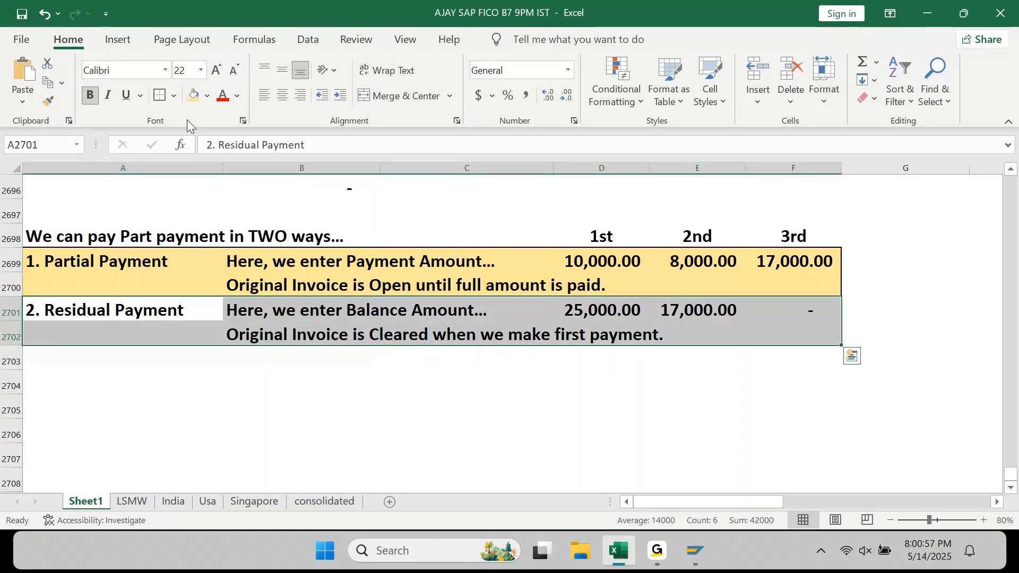
pyautogui.click(206, 101)
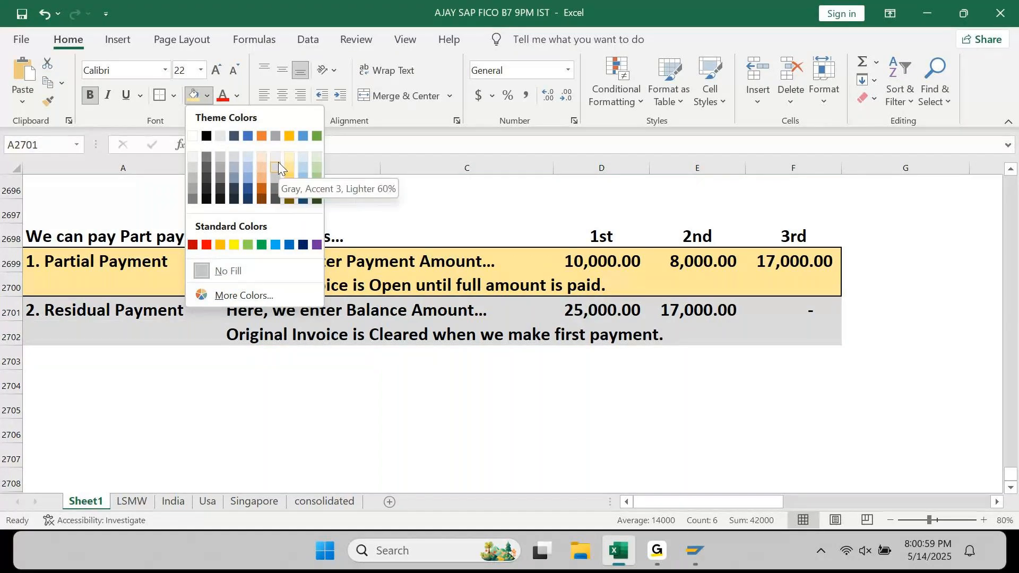
pyautogui.click(249, 166)
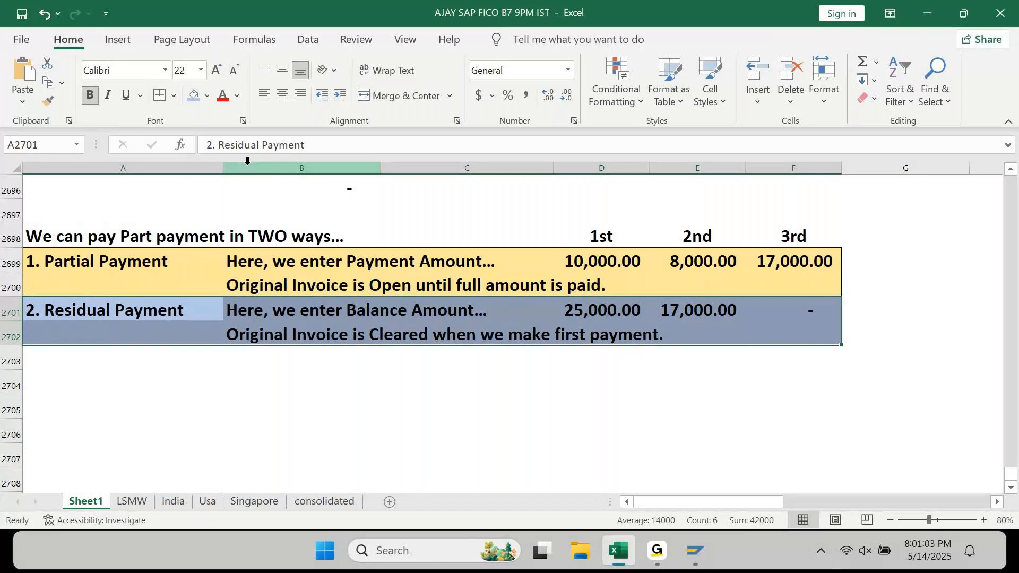
pyautogui.click(207, 409)
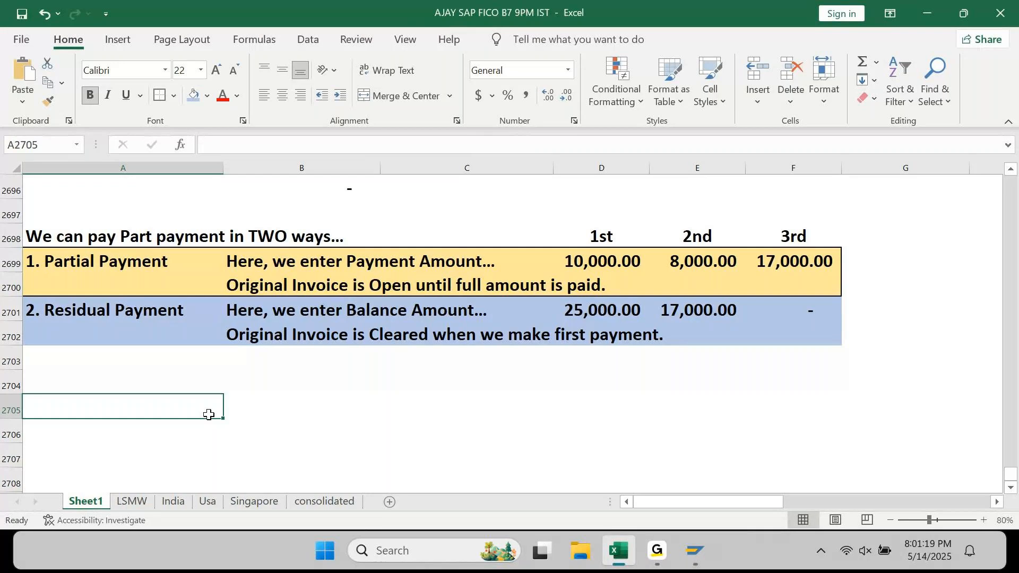
# - Extend the B2702 note with 'Balance Amount will be a new open item'
pyautogui.press('Up')
pyautogui.press('Up')
pyautogui.press('Up')
pyautogui.press('Right')
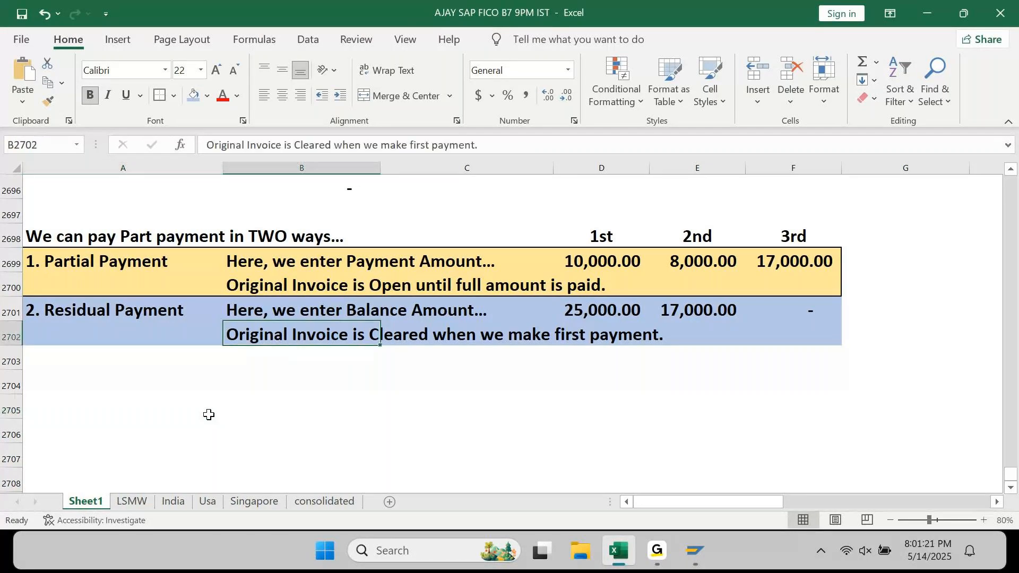
pyautogui.press('F1')
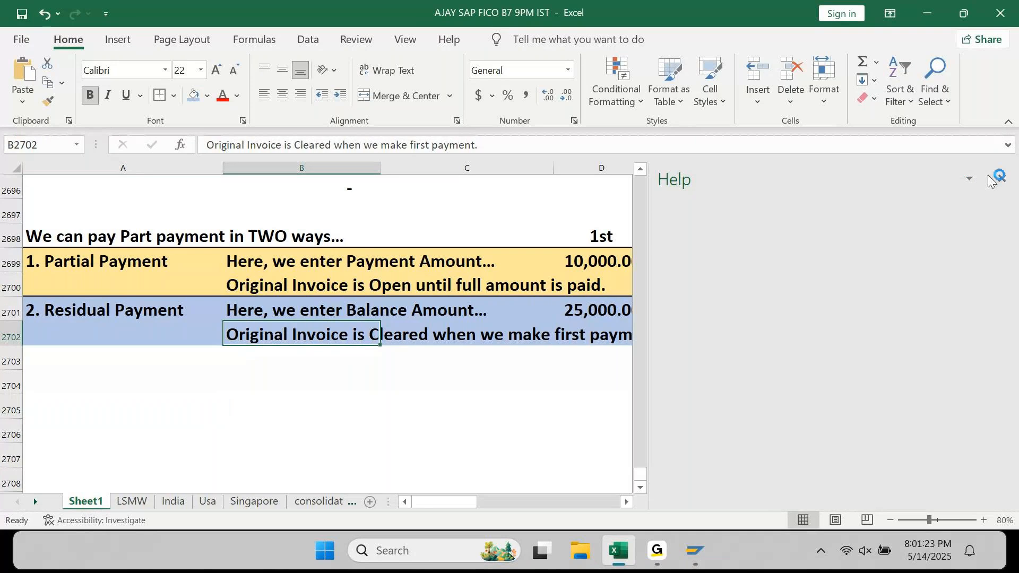
pyautogui.click(999, 178)
pyautogui.press('F2')
pyautogui.write('Balane')
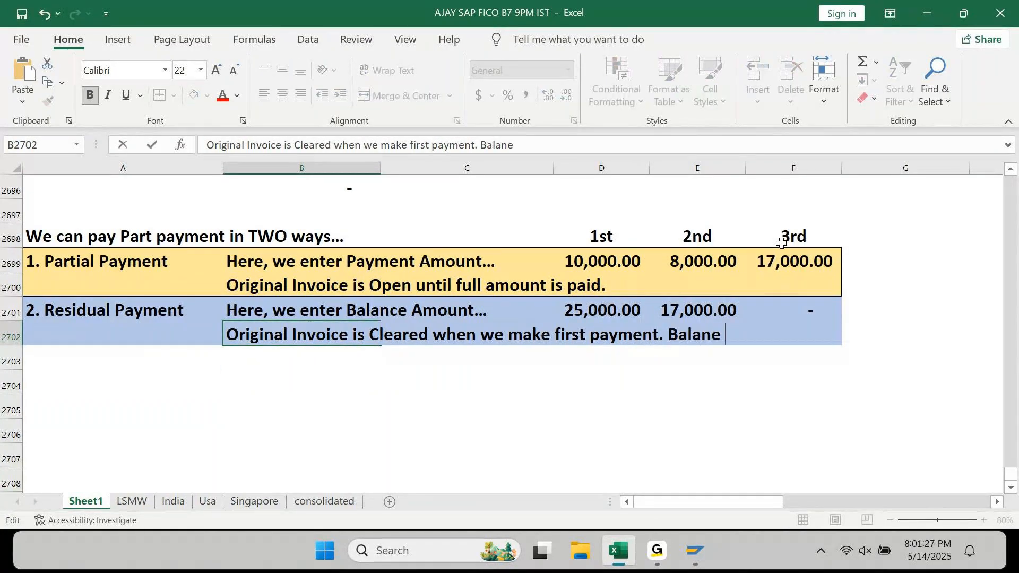
pyautogui.press('BackSpace')
pyautogui.press('BackSpace')
pyautogui.press('BackSpace')
pyautogui.write('ce Amount will')
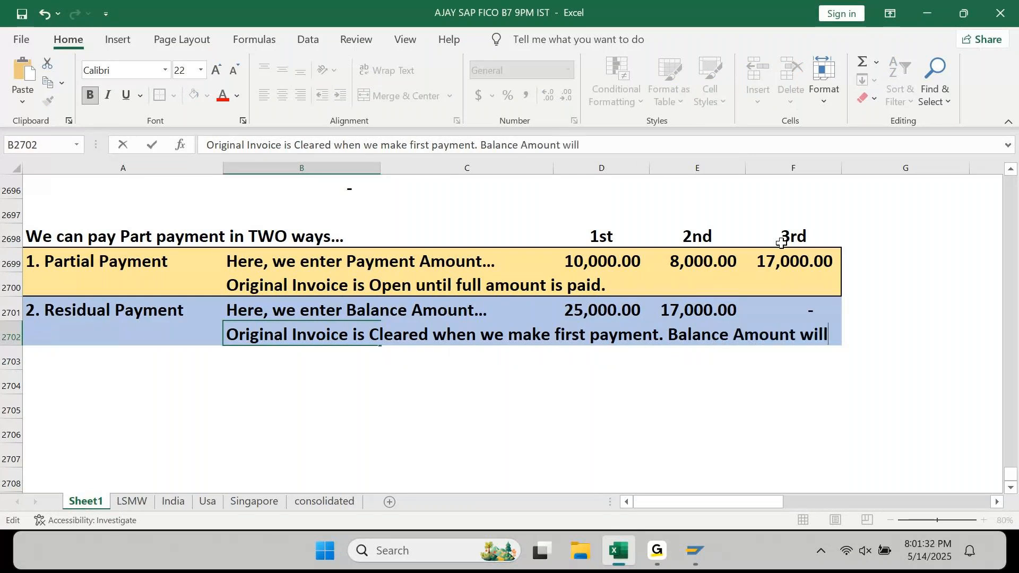
pyautogui.press('Home')
pyautogui.press('Right')
pyautogui.press('End')
pyautogui.write('be a new open it')
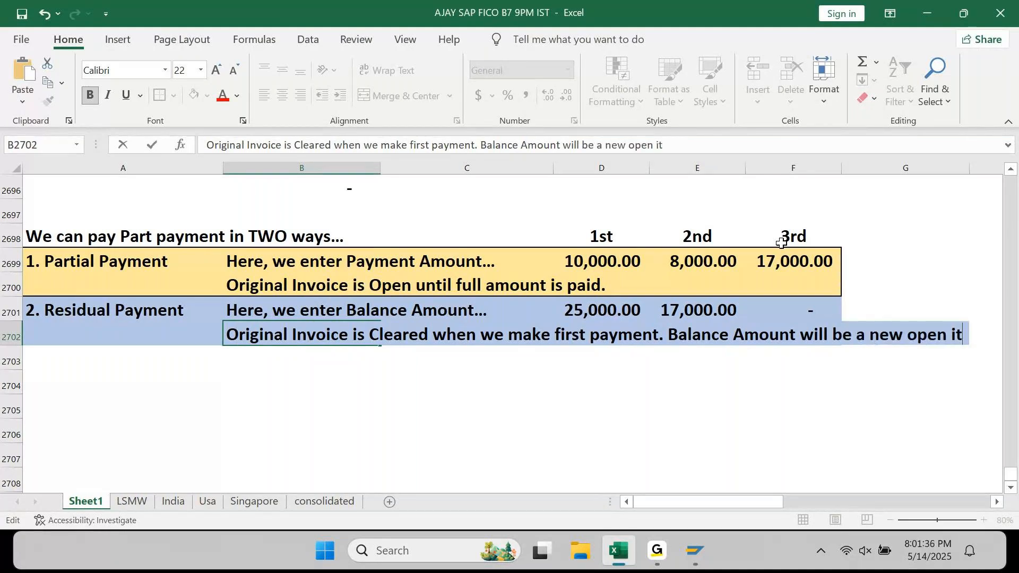
pyautogui.write('em')
pyautogui.press('Return')
# - Remove the stray backslash entered below the notes and return to the Residual Payment row
pyautogui.write('\\')
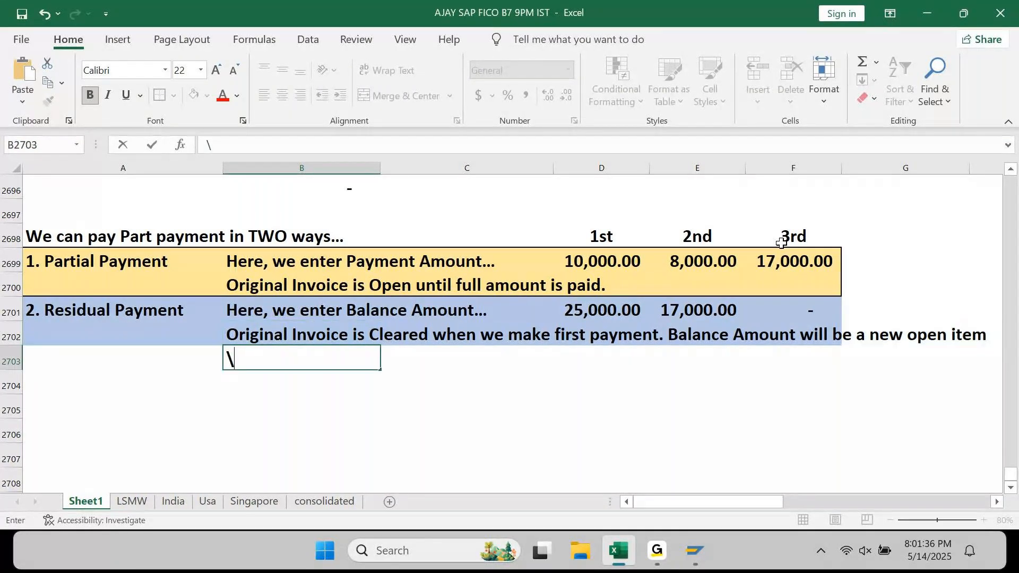
pyautogui.press('Up')
pyautogui.hotkey('ctrl', 'z')
pyautogui.press('Left')
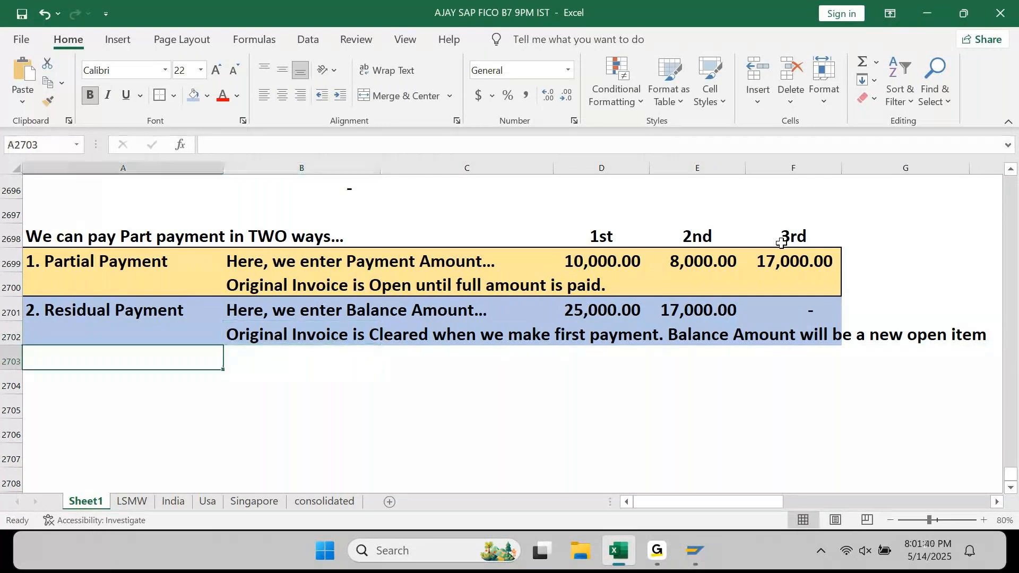
pyautogui.press('Up')
pyautogui.press('Up')
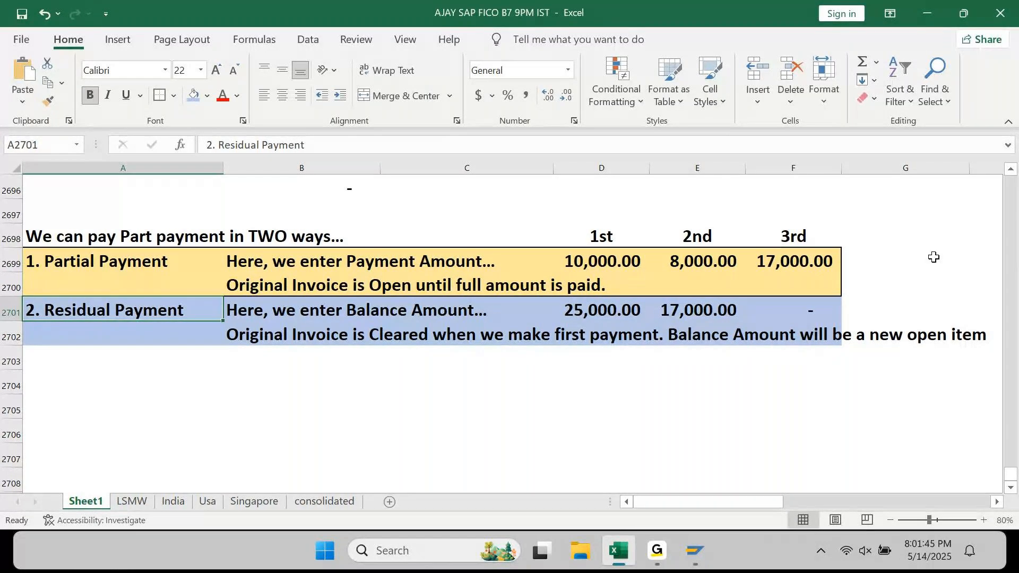
# - Change the A2691 heading from 'Invoice Part Payments:' to 'Invoice Partial Payments:'
pyautogui.scroll(2, 471, 331)
pyautogui.scroll(2, 471, 331)
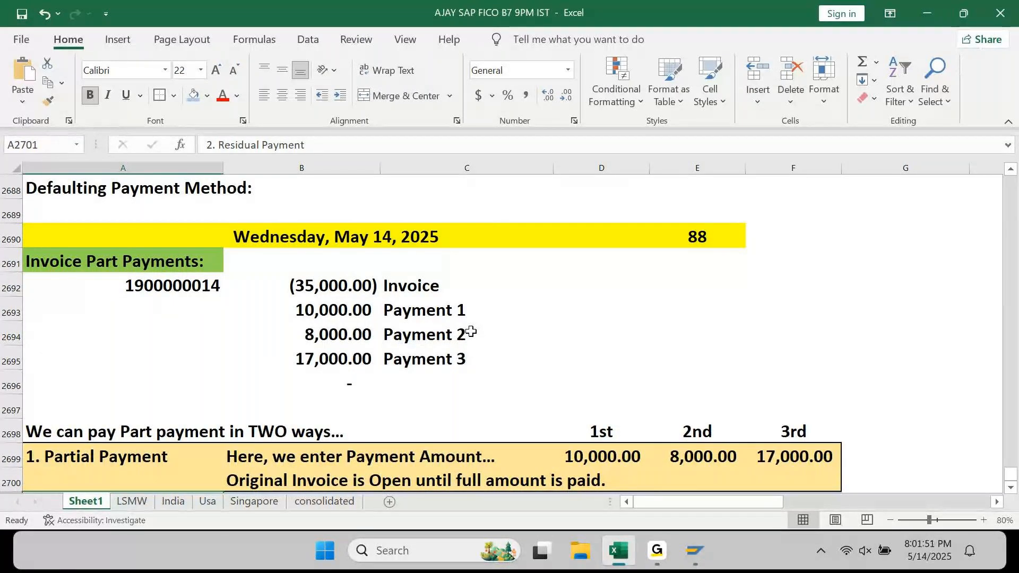
pyautogui.scroll(-1, 471, 331)
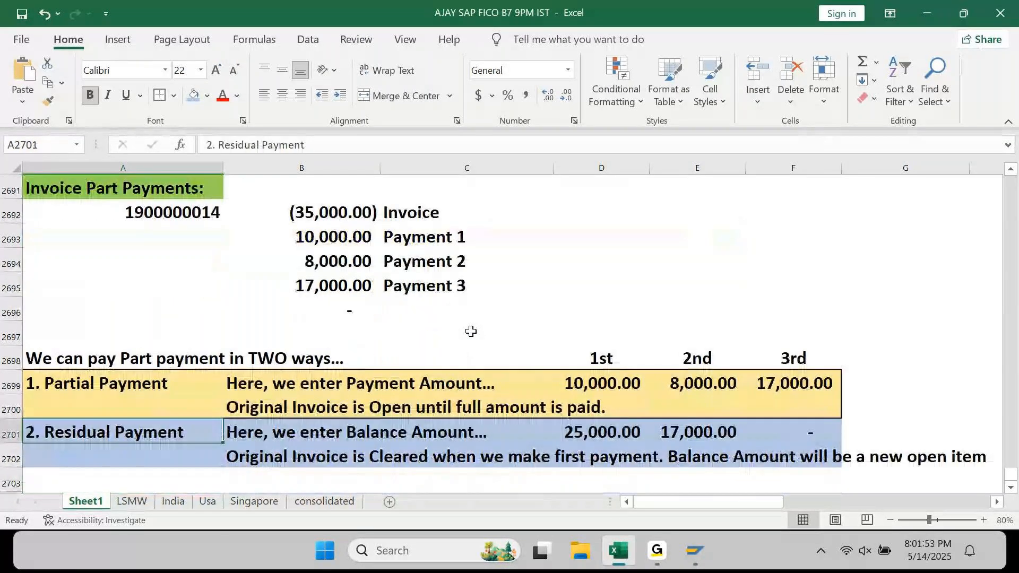
pyautogui.press('Up')
pyautogui.press('Up')
pyautogui.press('Up')
pyautogui.press('Up')
pyautogui.press('Up')
pyautogui.press('Up')
pyautogui.press('Up')
pyautogui.press('Up')
pyautogui.press('Up')
pyautogui.press('Up')
pyautogui.press('Up')
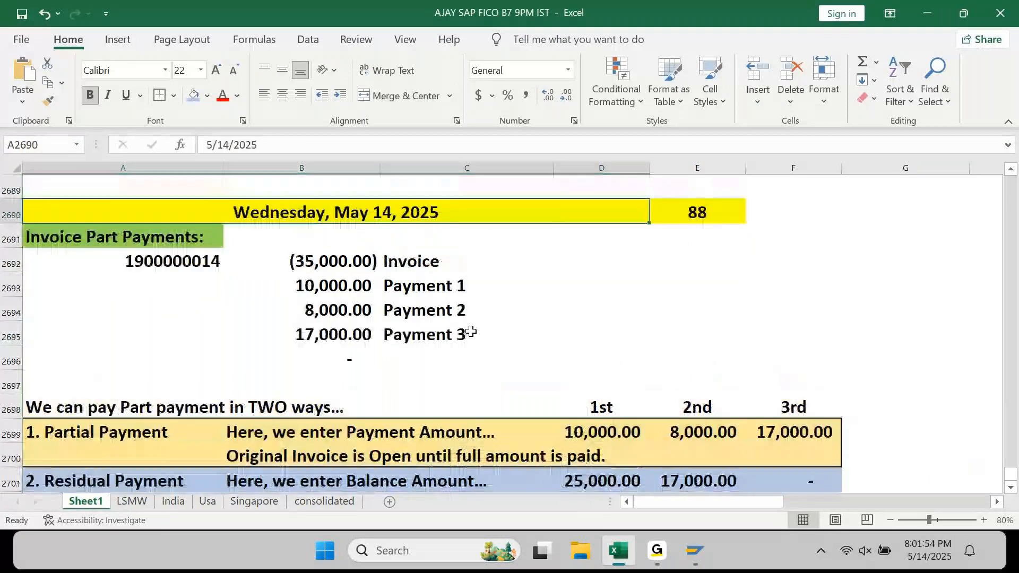
pyautogui.press('Down')
pyautogui.press('F2')
pyautogui.press('Left')
pyautogui.press('Left')
pyautogui.press('Left')
pyautogui.press('Left')
pyautogui.press('Left')
pyautogui.press('Left')
pyautogui.press('Left')
pyautogui.press('Left')
pyautogui.press('Left')
pyautogui.press('Left')
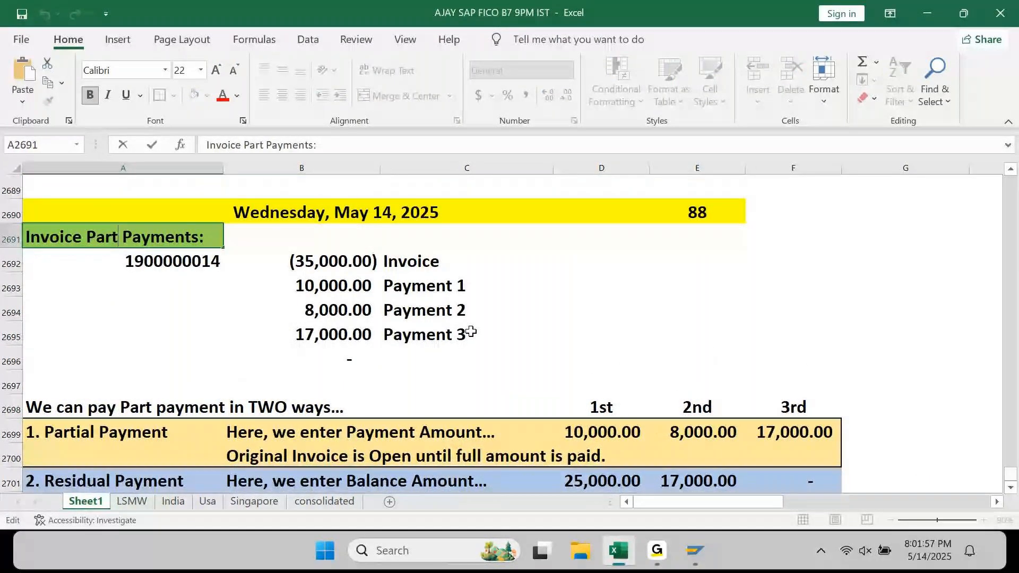
pyautogui.press('Return')
pyautogui.press('Up')
pyautogui.hotkey('shift', 'Right')
pyautogui.hotkey('shift', 'Right')
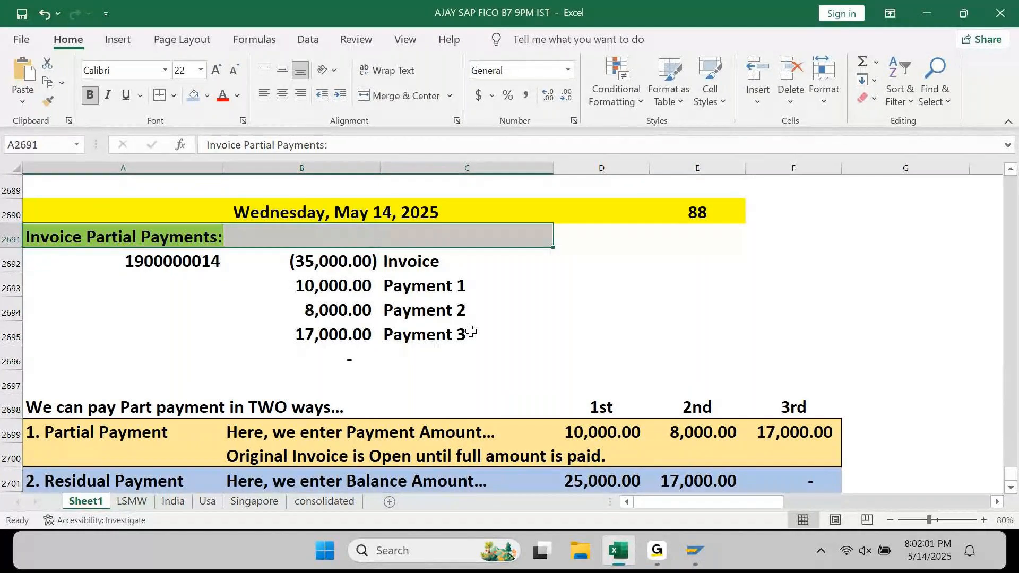
# - Fill the A2691:C2691 heading row light green
pyautogui.click(207, 96)
pyautogui.click(249, 242)
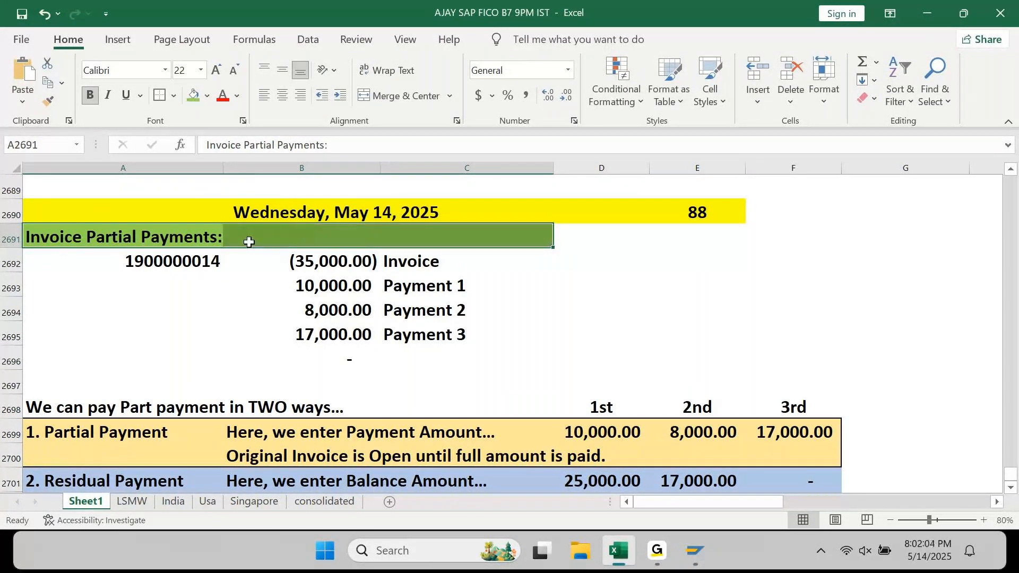
pyautogui.press('Right')
pyautogui.press('Right')
pyautogui.press('Right')
pyautogui.press('Left')
pyautogui.press('Left')
pyautogui.press('Left')
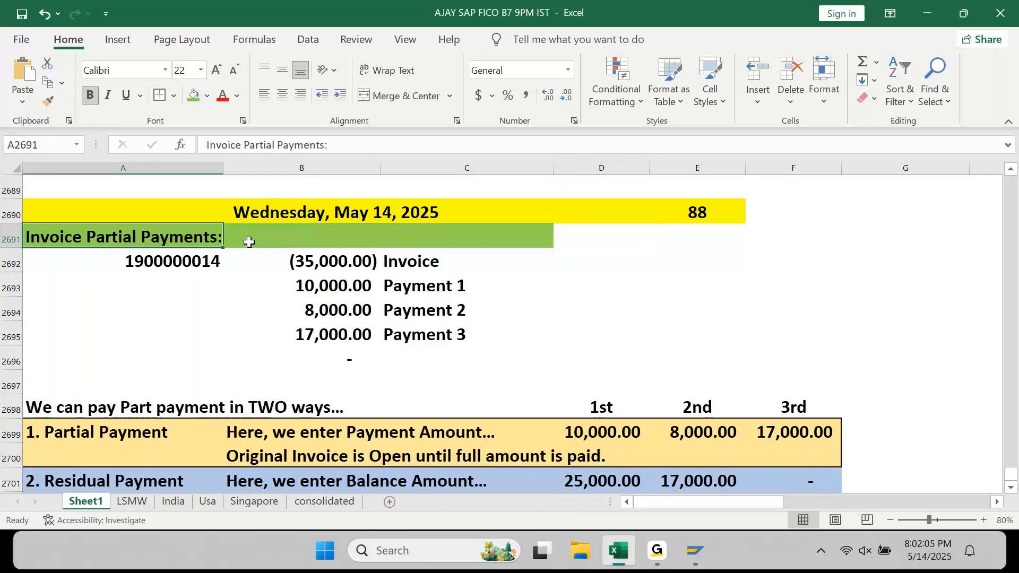
# - Copy the invoice and payments block A2691:C2695 and paste it at D2691
pyautogui.hotkey('shift', 'Right')
pyautogui.hotkey('shift', 'Right')
pyautogui.hotkey('shift', 'Down')
pyautogui.hotkey('shift', 'Down')
pyautogui.hotkey('shift', 'Down')
pyautogui.hotkey('shift', 'Down')
pyautogui.hotkey('ctrl', 'c')
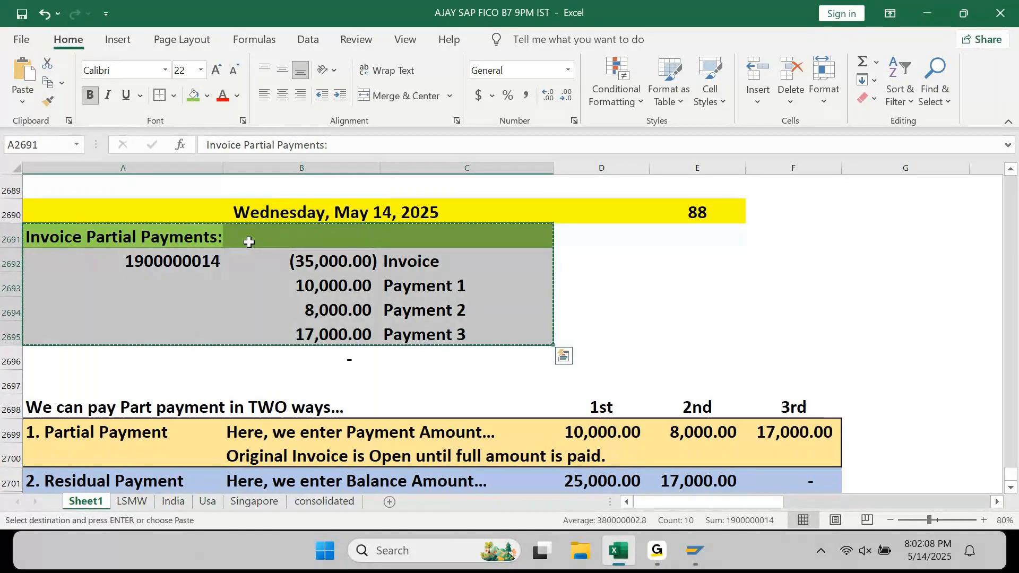
pyautogui.press('Right')
pyautogui.press('Right')
pyautogui.press('Right')
pyautogui.hotkey('ctrl', 'v')
pyautogui.press('Escape')
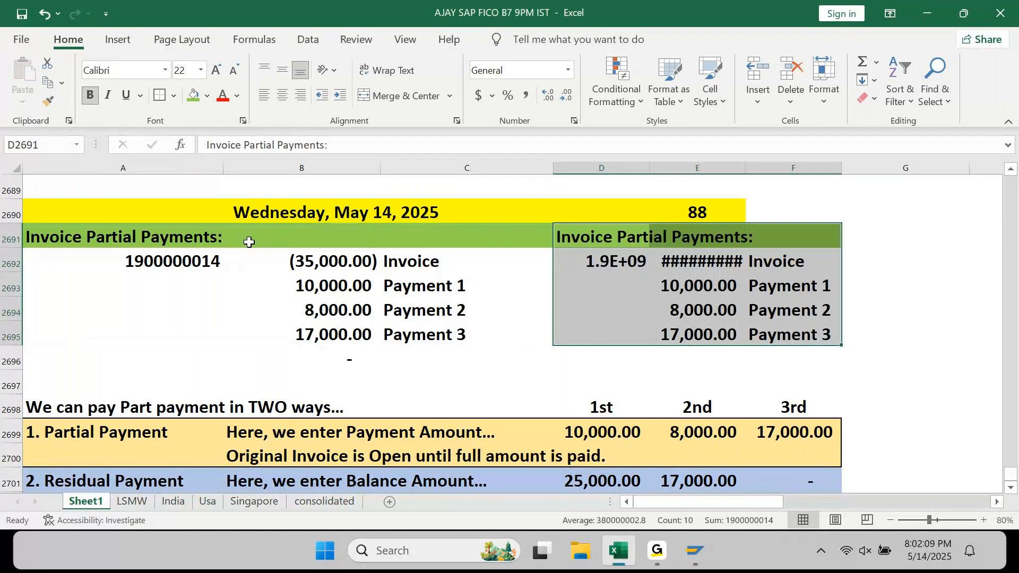
# - AutoFit columns D to F to the pasted block
pyautogui.hotkey('alt', 'h')
pyautogui.press('o')
pyautogui.press('i')
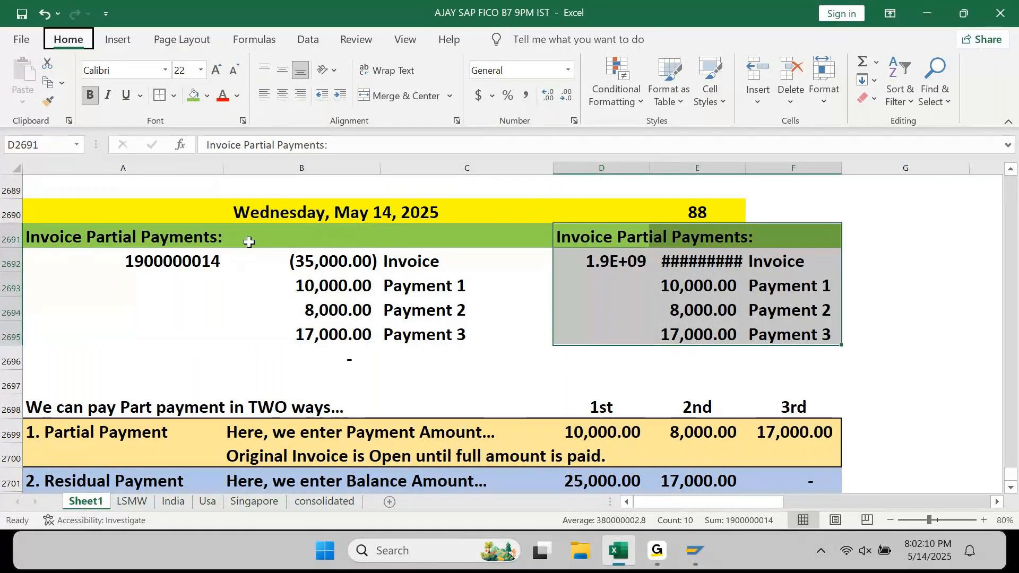
pyautogui.press('Right')
pyautogui.press('Right')
pyautogui.press('Right')
pyautogui.press('Left')
pyautogui.press('Left')
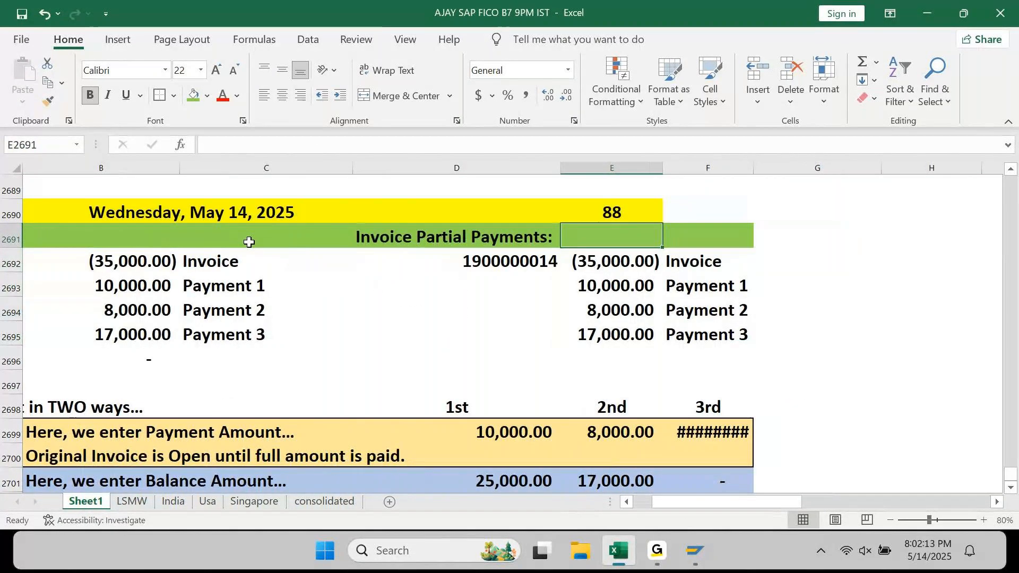
pyautogui.press('Down')
pyautogui.press('Left')
# - Widen column F so the 17,000.00 amounts are readable
pyautogui.hotkey('alt', 'h')
pyautogui.press('o')
pyautogui.press('i')
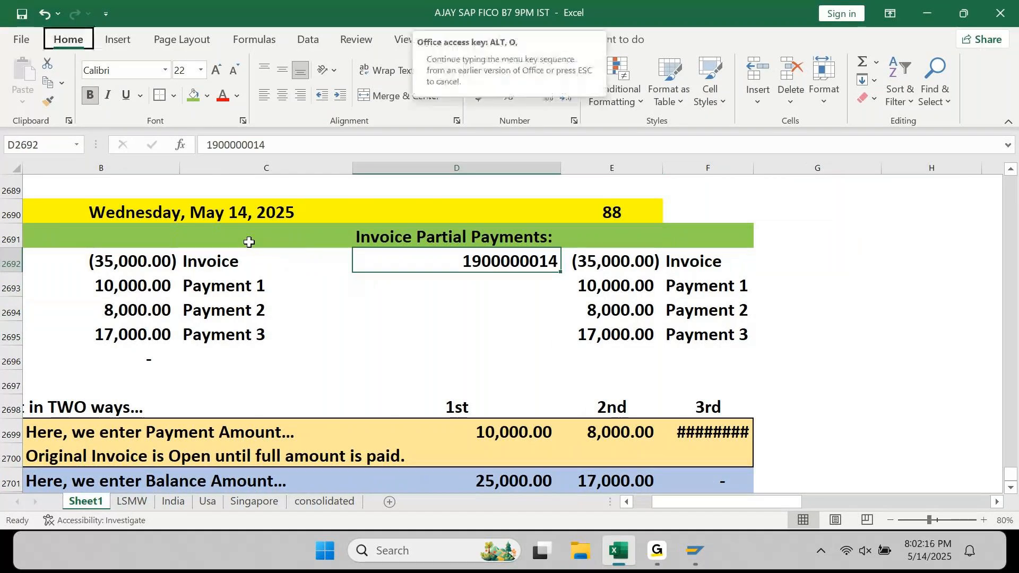
pyautogui.press('Home')
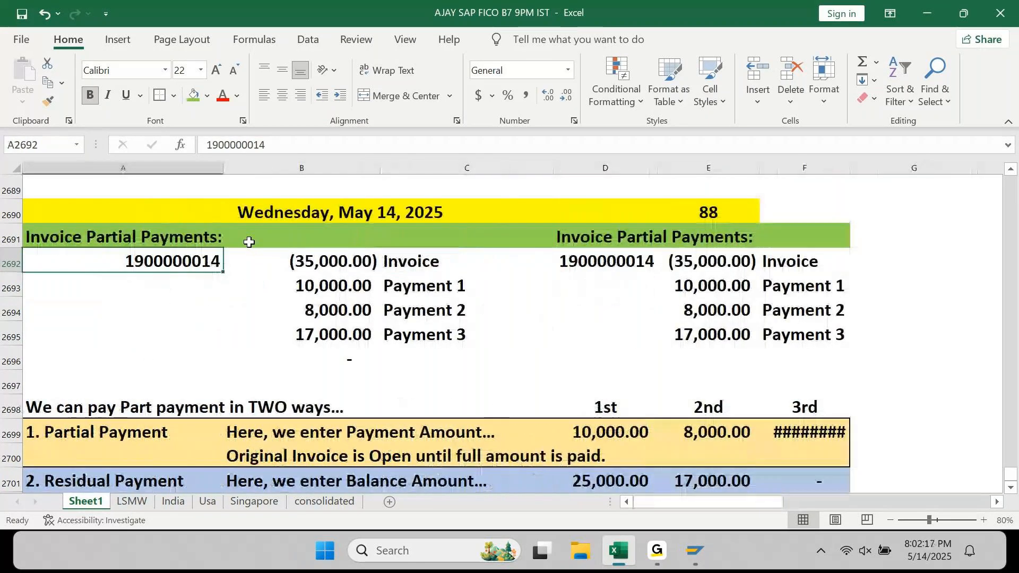
pyautogui.doubleClick(850, 171)
pyautogui.click(636, 262)
# - Rename the copied heading in D2691 to 'Invoice Residual Payments:'
pyautogui.press('Up')
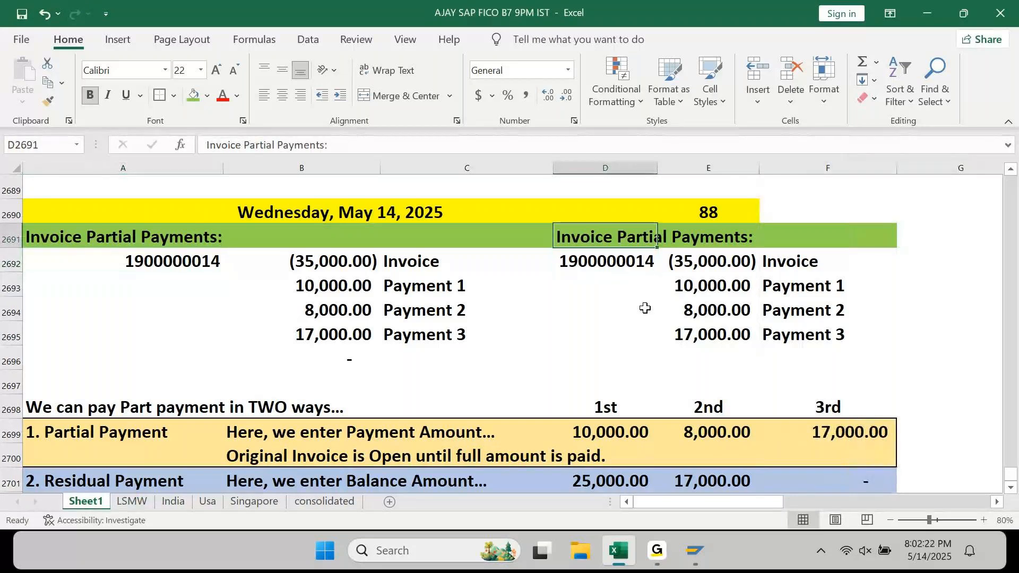
pyautogui.press('F2')
pyautogui.press('Left')
pyautogui.press('Left')
pyautogui.press('Left')
pyautogui.press('Left')
pyautogui.press('Left')
pyautogui.press('Left')
pyautogui.press('Left')
pyautogui.press('Left')
pyautogui.press('Left')
pyautogui.press('Left')
pyautogui.hotkey('ctrl', 'shift', 'Left')
pyautogui.write('Residual')
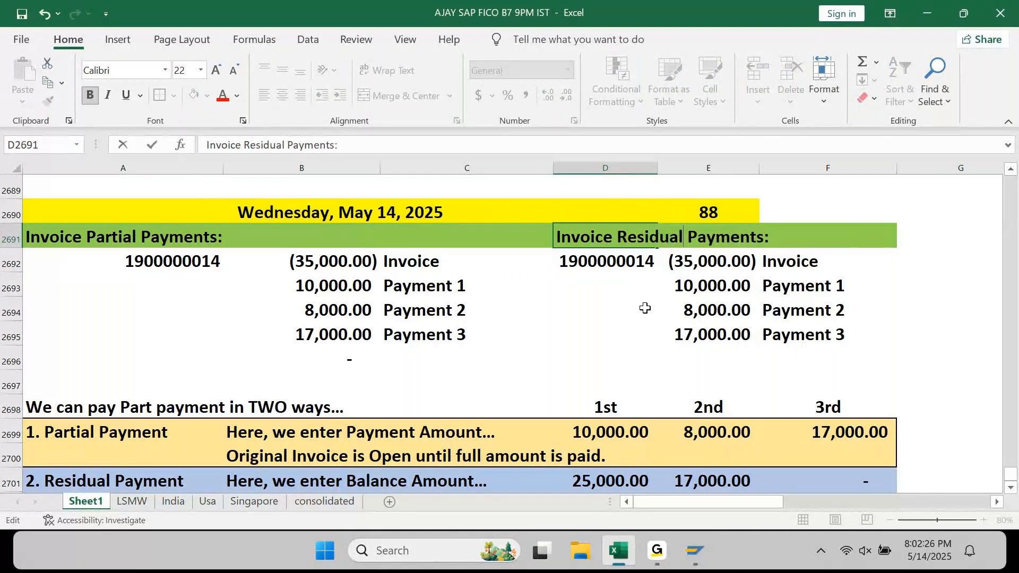
pyautogui.press('Return')
pyautogui.press('Up')
pyautogui.hotkey('shift', 'Right')
pyautogui.hotkey('shift', 'Right')
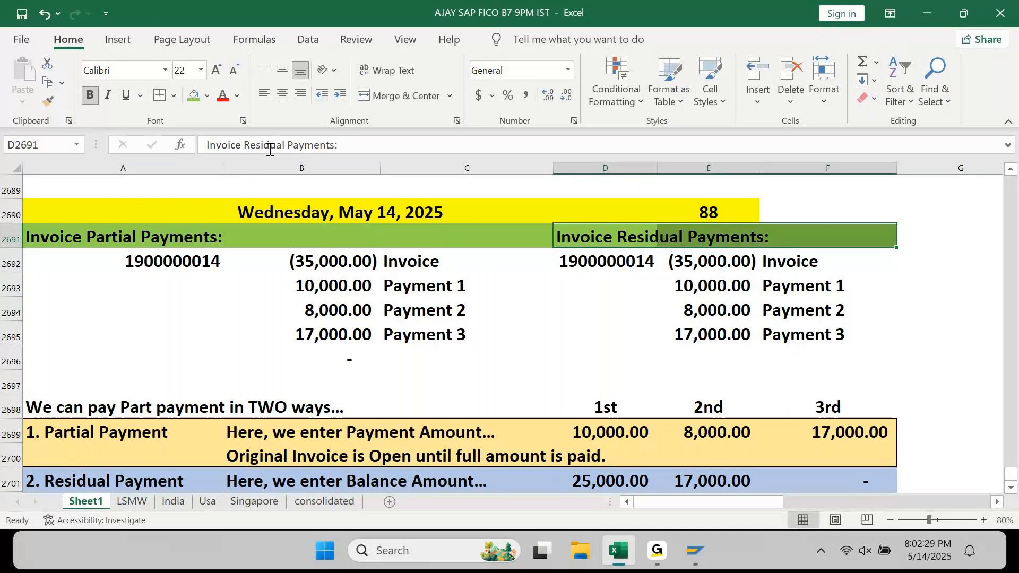
# - Fill D2691:F2691 and D2692 light blue, A2692 light green, and narrow column B
pyautogui.click(208, 95)
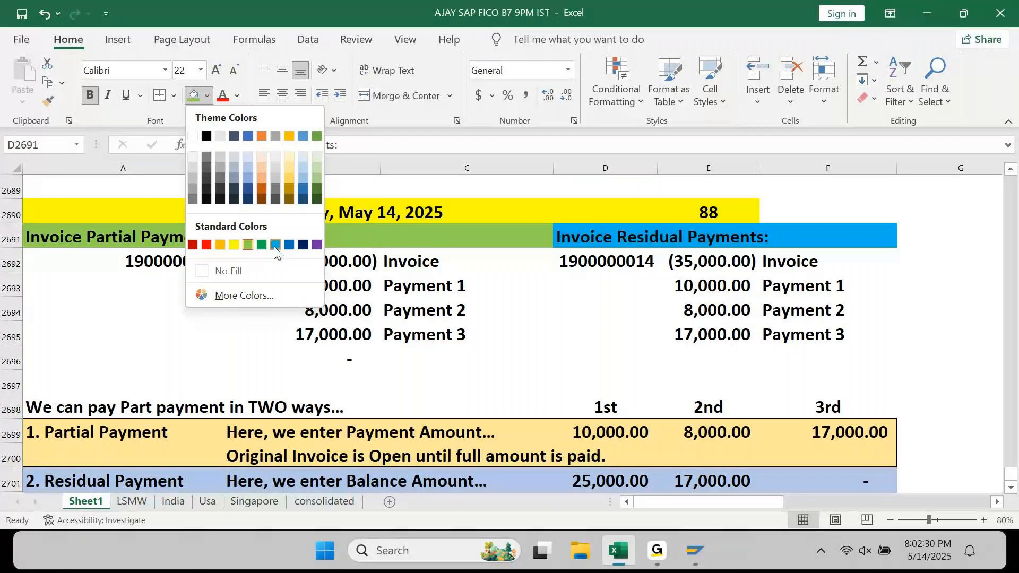
pyautogui.click(275, 245)
pyautogui.press('Down')
pyautogui.press('Left')
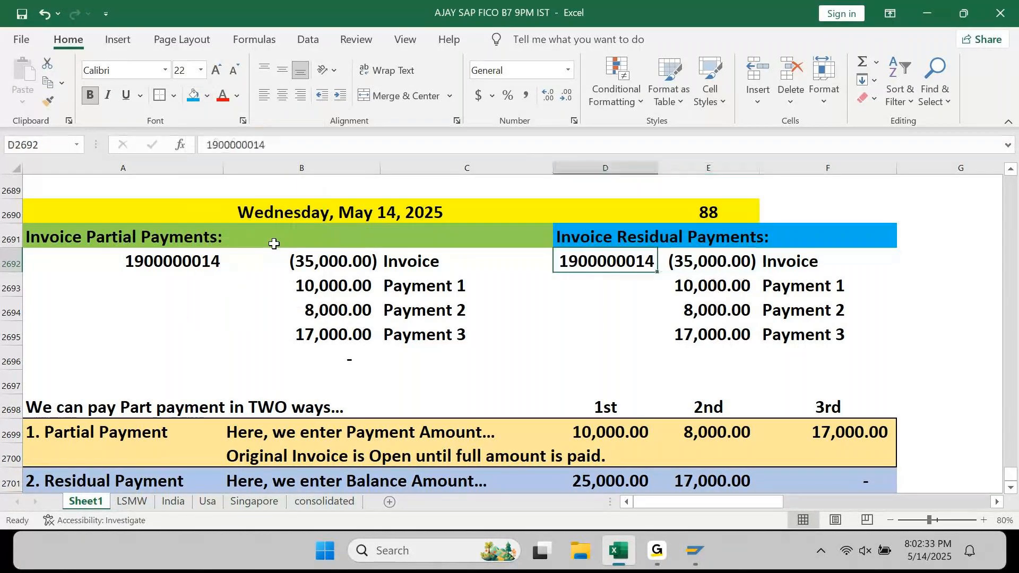
pyautogui.click(193, 95)
pyautogui.press('Home')
pyautogui.click(207, 95)
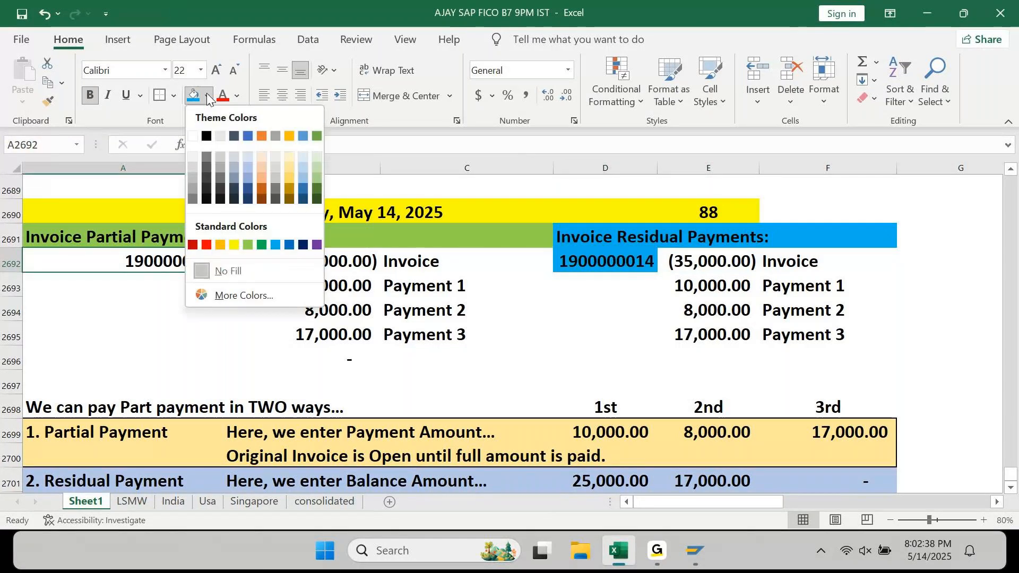
pyautogui.click(249, 243)
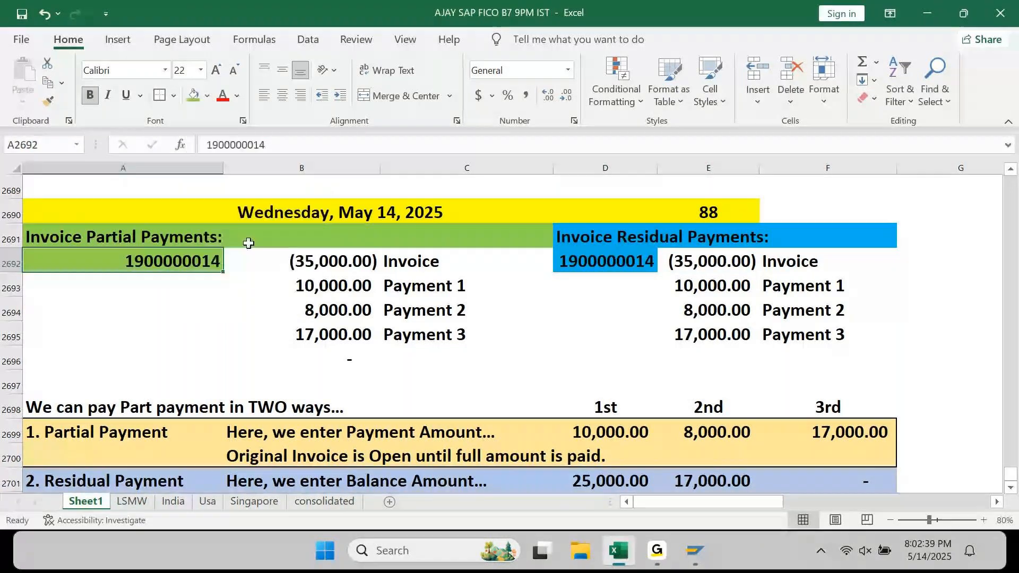
pyautogui.click(251, 305)
pyautogui.moveTo(380, 169); pyautogui.dragTo(367, 169)
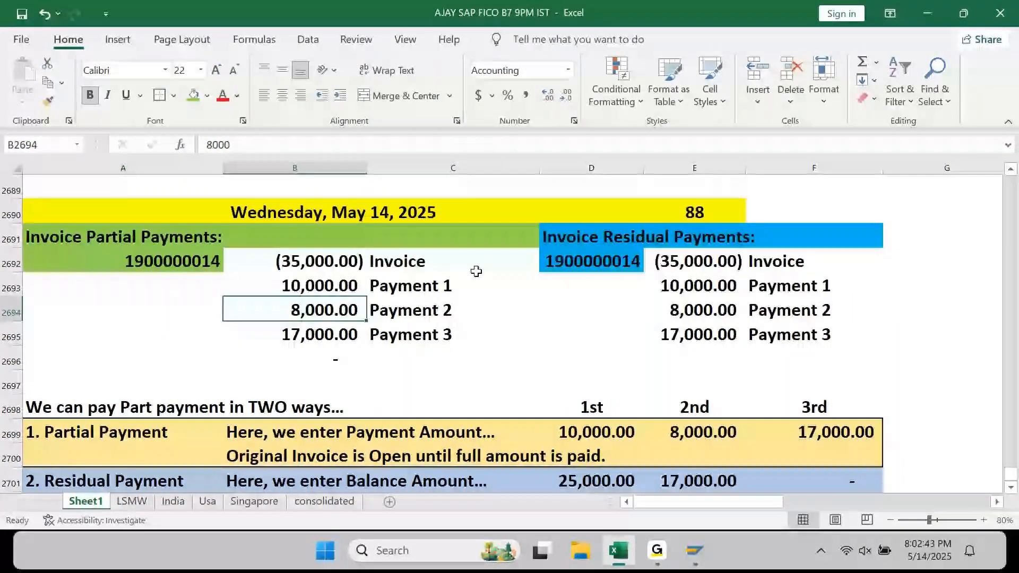
pyautogui.click(592, 261)
pyautogui.press('F2')
pyautogui.press('BackSpace')
pyautogui.write('5')
pyautogui.press('Return')
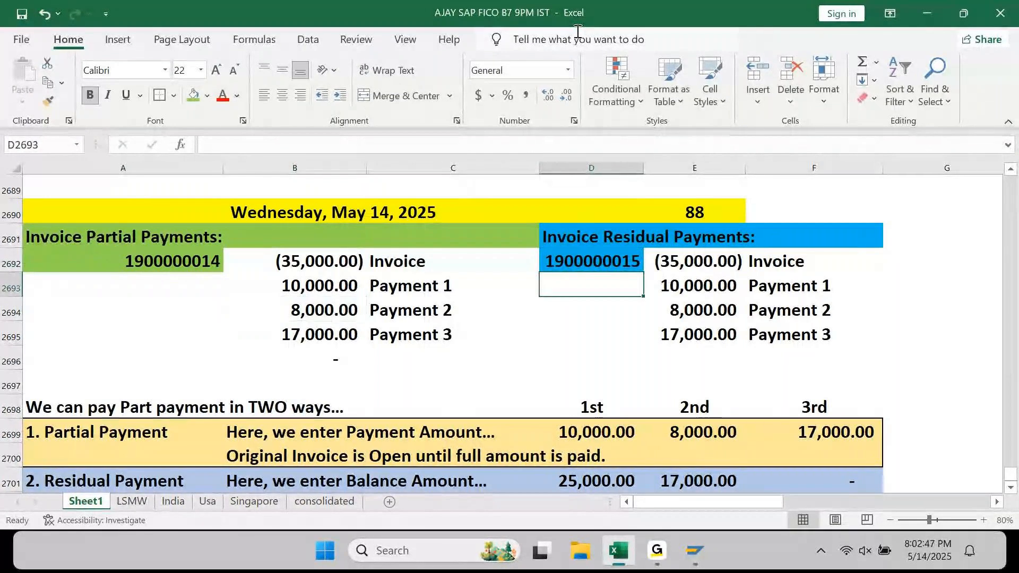
# - Switch to the AP901 payment run status window and enter /n to reach SAP Easy Access
pyautogui.moveTo(702, 556)
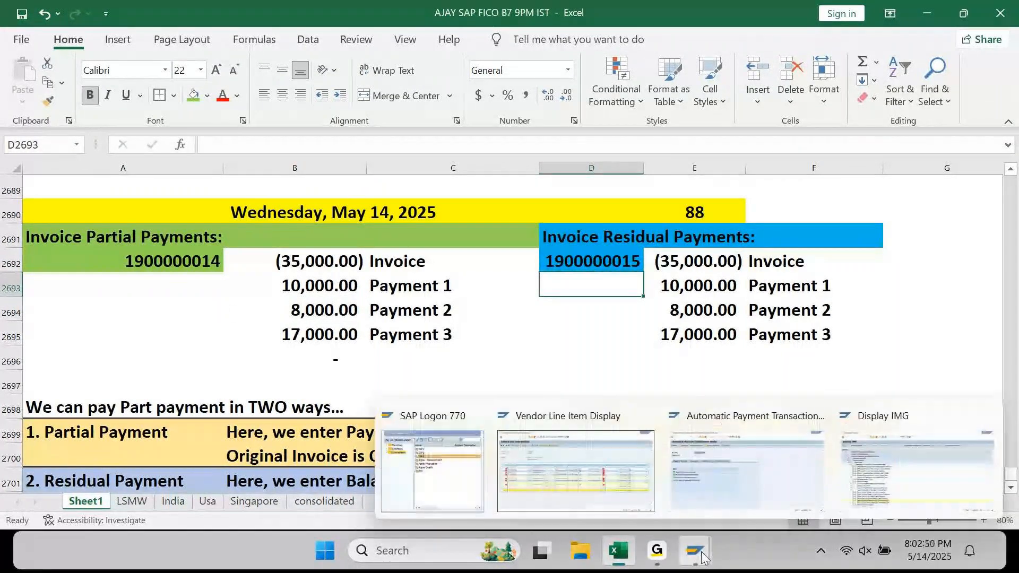
pyautogui.click(621, 468)
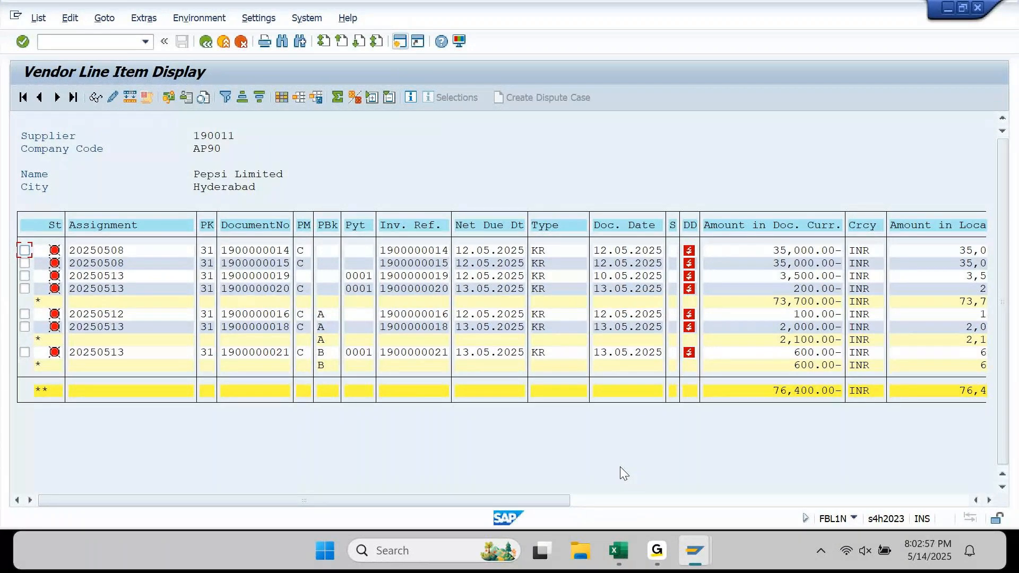
pyautogui.moveTo(695, 552)
pyautogui.click(756, 470)
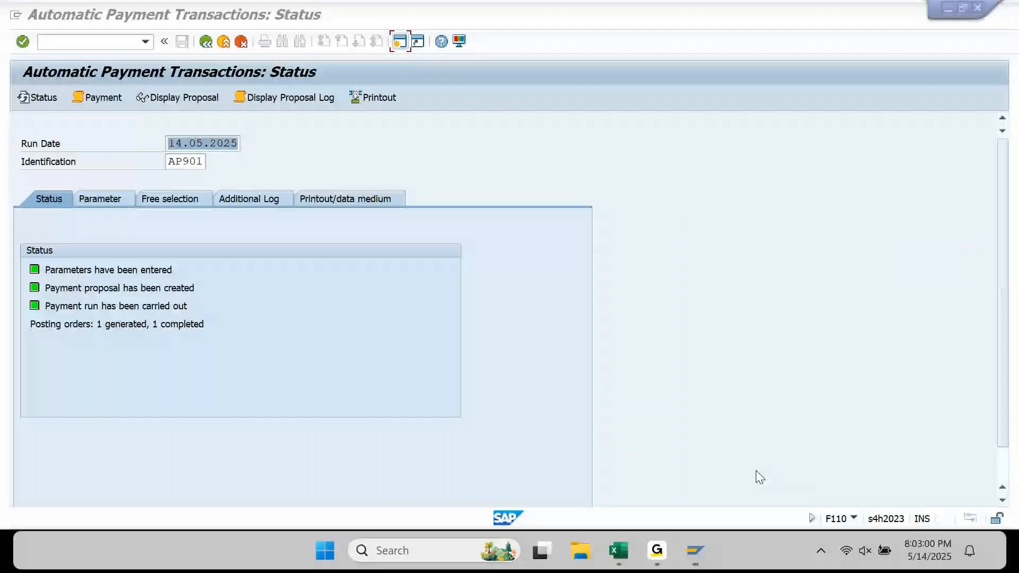
pyautogui.click(137, 40)
pyautogui.write('/n')
pyautogui.press('Return')
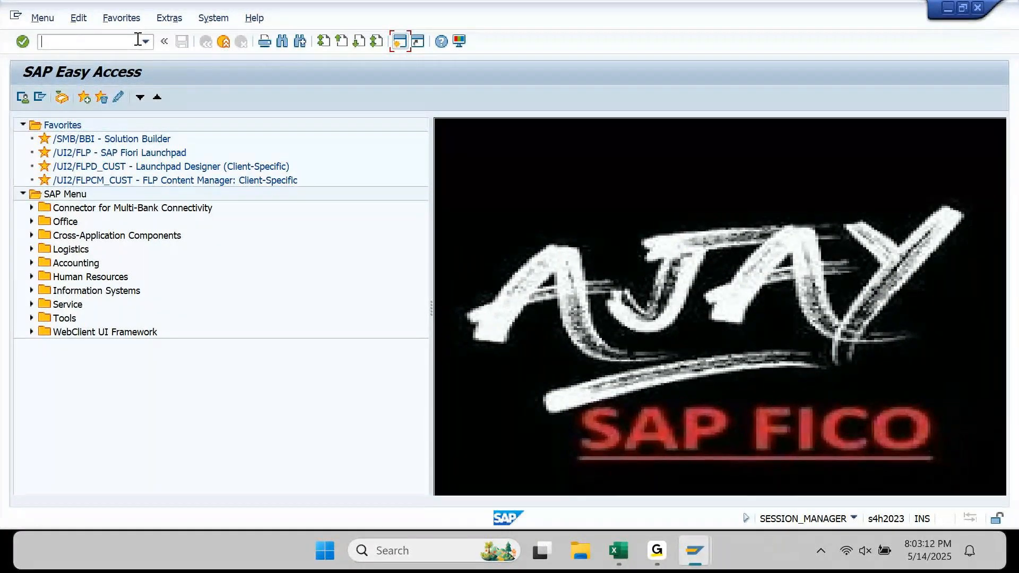
# - In F-53, set document date 14.05.2025, reference and texts PART PAY 01, bank account 13100012
pyautogui.write('F-53')
pyautogui.press('Return')
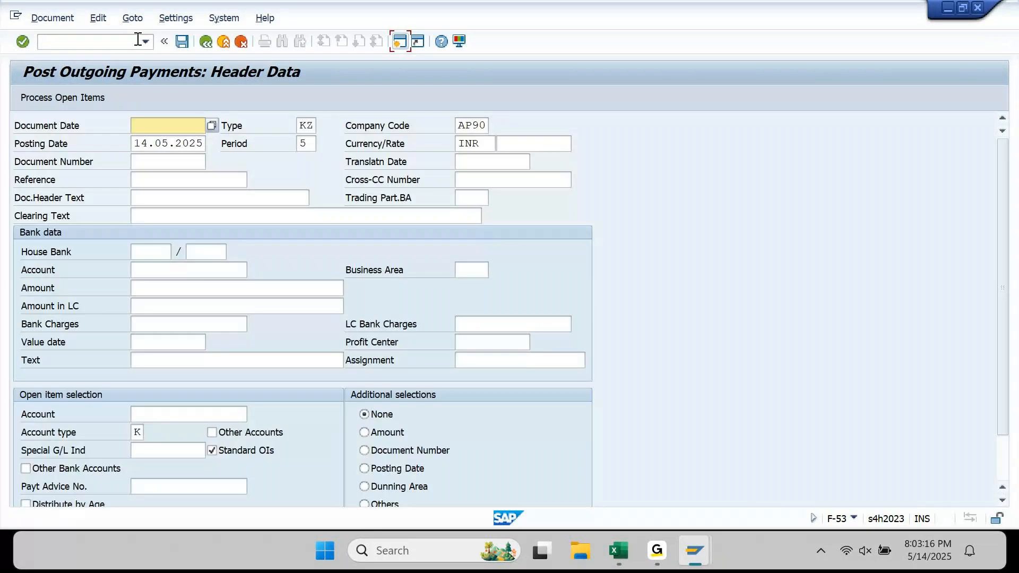
pyautogui.press('space')
pyautogui.press('Down')
pyautogui.press('Return')
pyautogui.press('Down')
pyautogui.press('Down')
pyautogui.press('Down')
pyautogui.write('PART PAY 01')
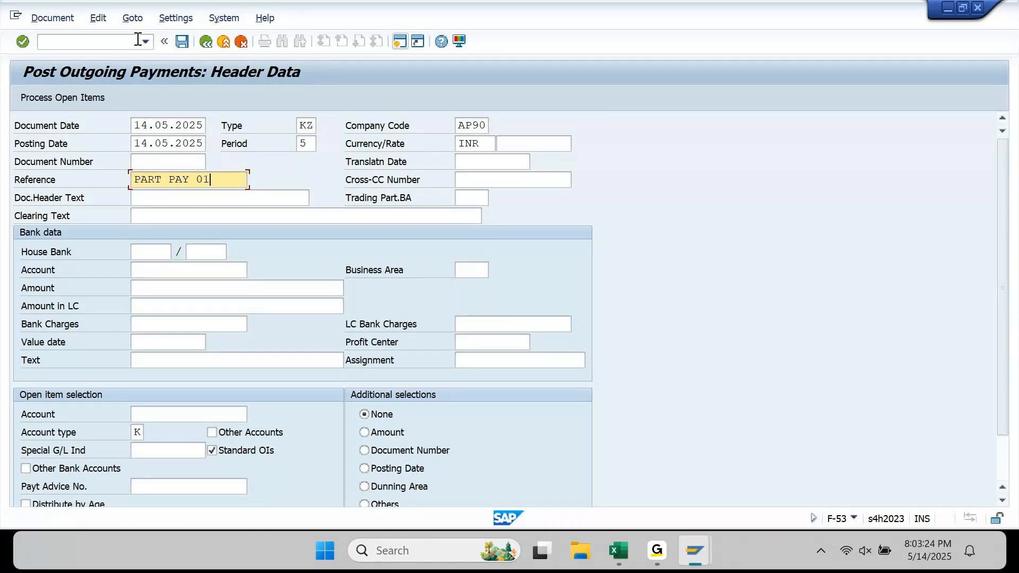
pyautogui.press('Down')
pyautogui.write('PART PAY 01')
pyautogui.press('Down')
pyautogui.write('PART PAY 01')
pyautogui.press('Down')
pyautogui.press('Down')
pyautogui.write('13100012')
pyautogui.press('Return')
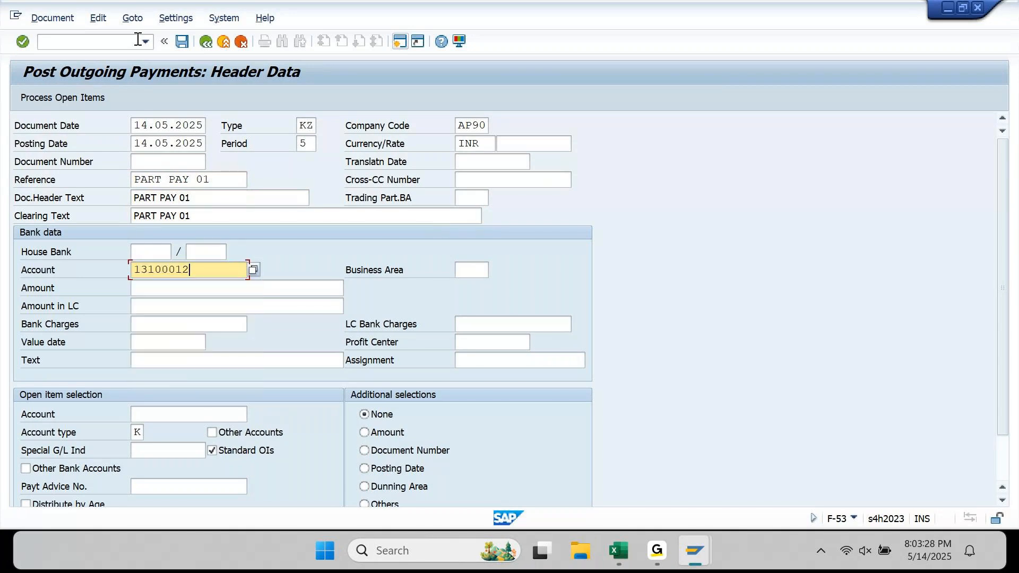
pyautogui.press('Down')
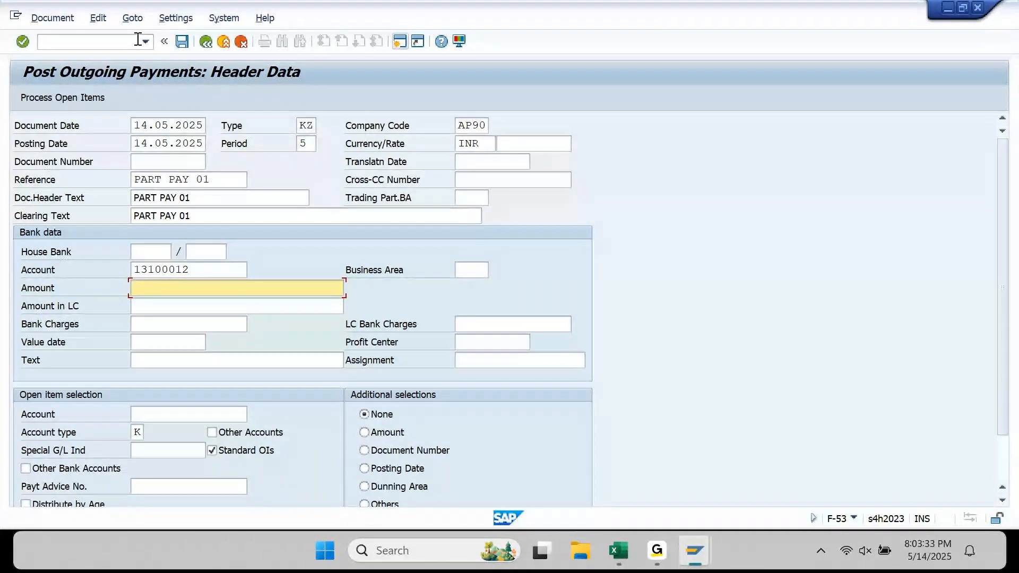
# - Enter amount 10000, value date 14.05.2025, text PART PAY 01 and the vendor account, then process open items
pyautogui.write('10000')
pyautogui.press('Tab')
pyautogui.press('Tab')
pyautogui.press('Tab')
pyautogui.press('Tab')
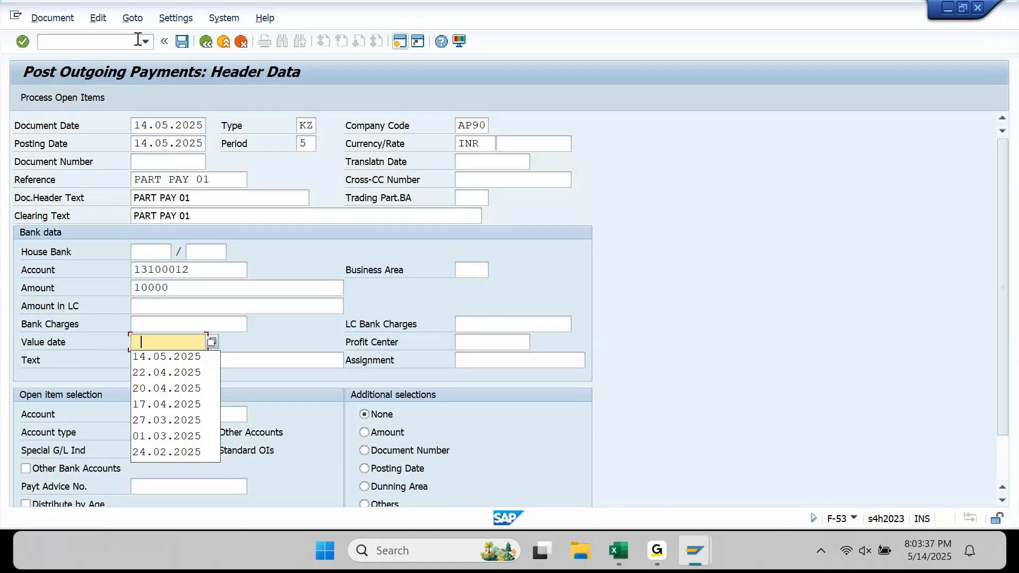
pyautogui.press('Down')
pyautogui.press('Tab')
pyautogui.write('PART PAY 01')
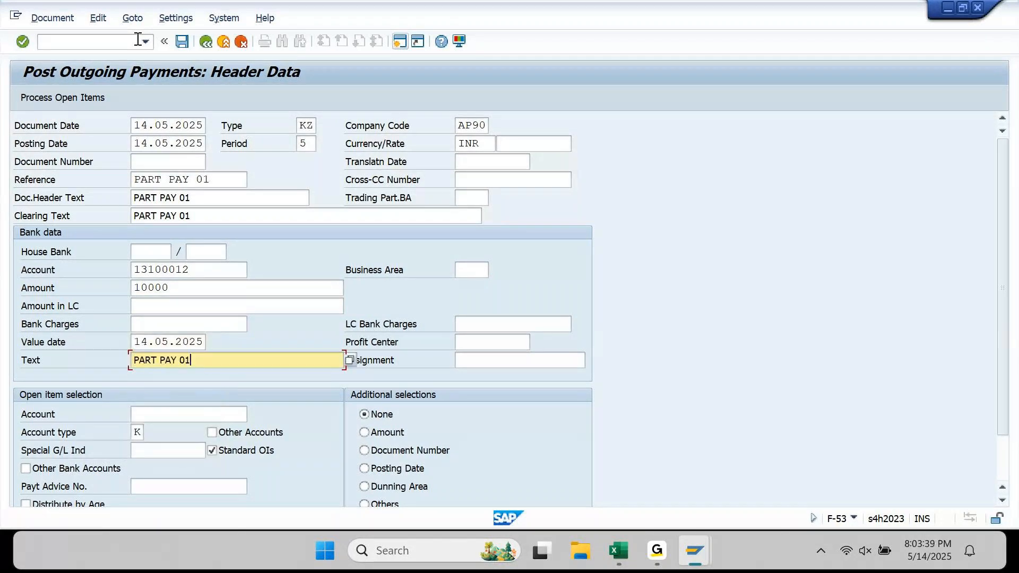
pyautogui.press('Tab')
pyautogui.press('Tab')
pyautogui.press('Down')
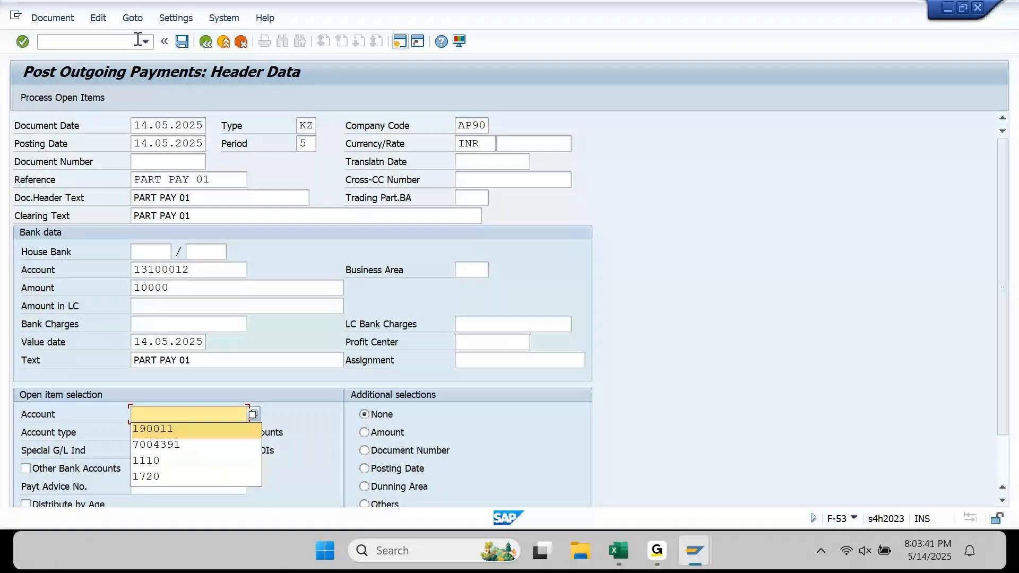
pyautogui.press('Return')
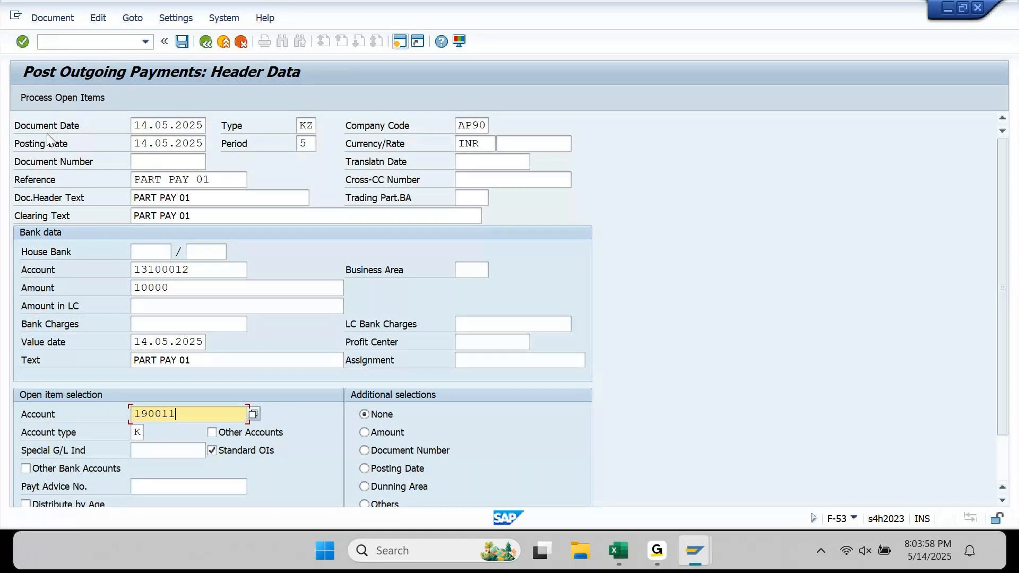
pyautogui.click(49, 97)
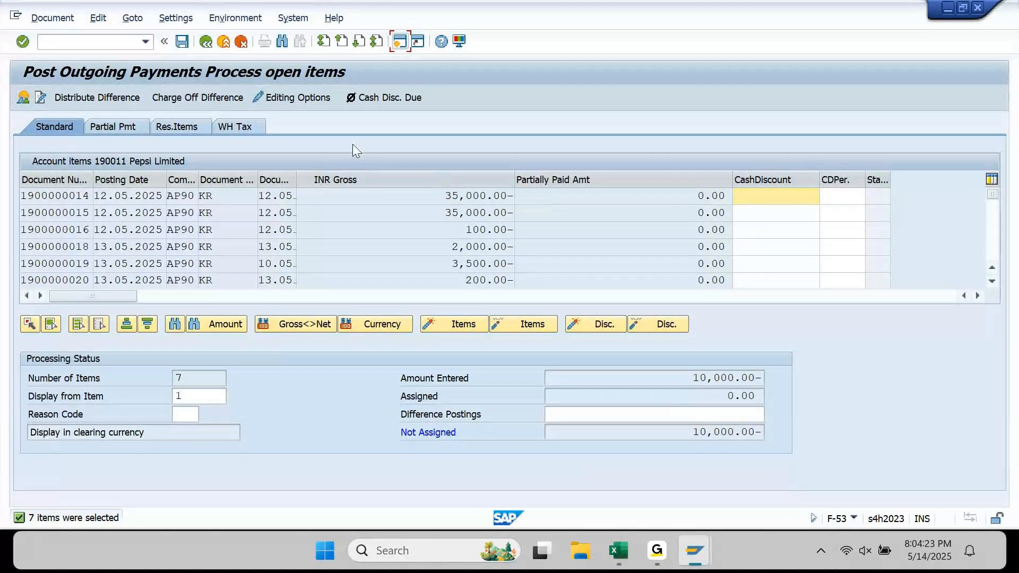
# - Open Accounting Editing Options (FB00) from the Process open items screen
pyautogui.click(302, 100)
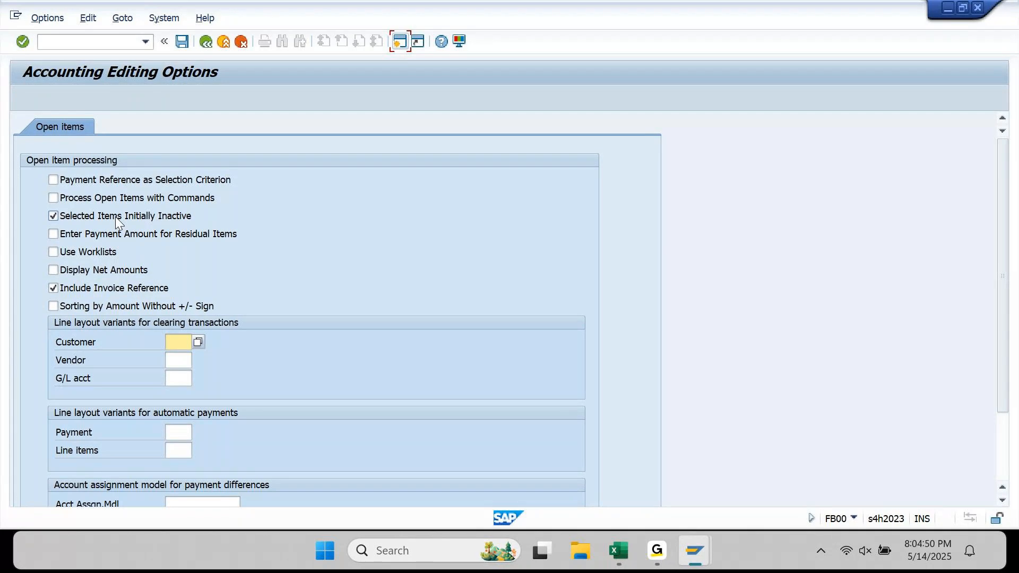
pyautogui.click(208, 44)
pyautogui.doubleClick(742, 396)
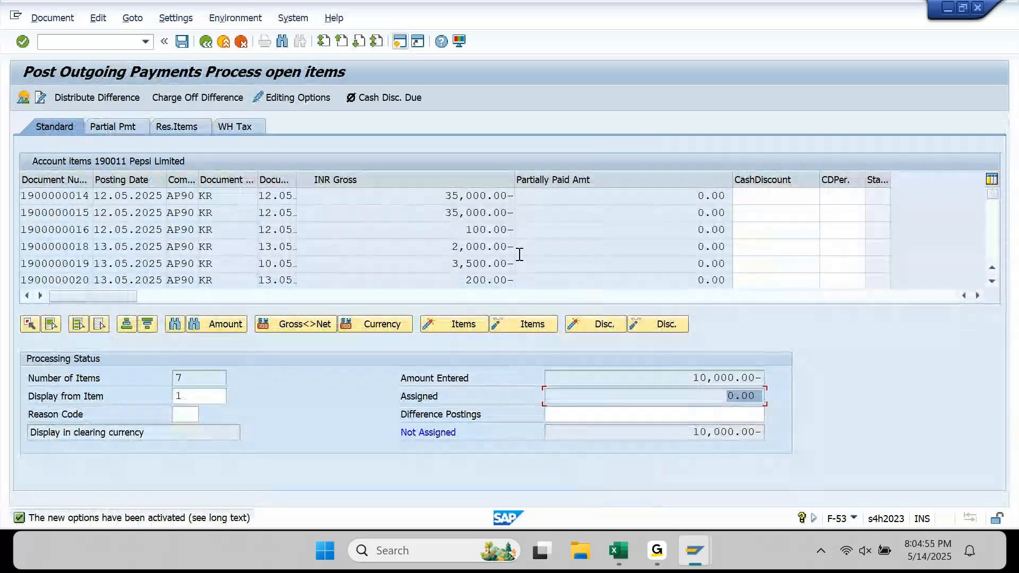
pyautogui.moveTo(720, 398); pyautogui.dragTo(762, 410)
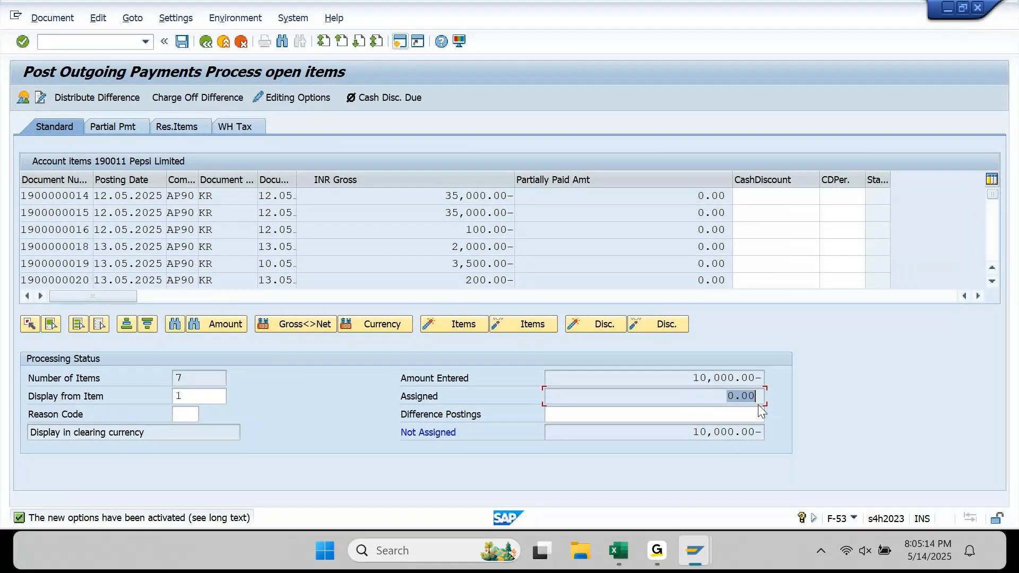
pyautogui.click(314, 99)
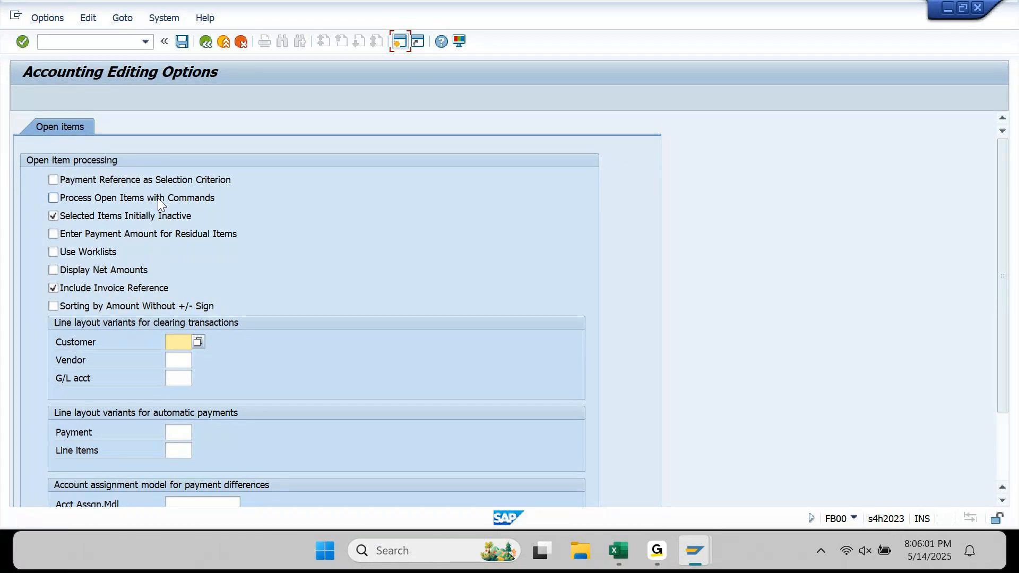
# - Turn payment amounts for residual items on and back off, then save the options to the user master record
pyautogui.click(269, 231)
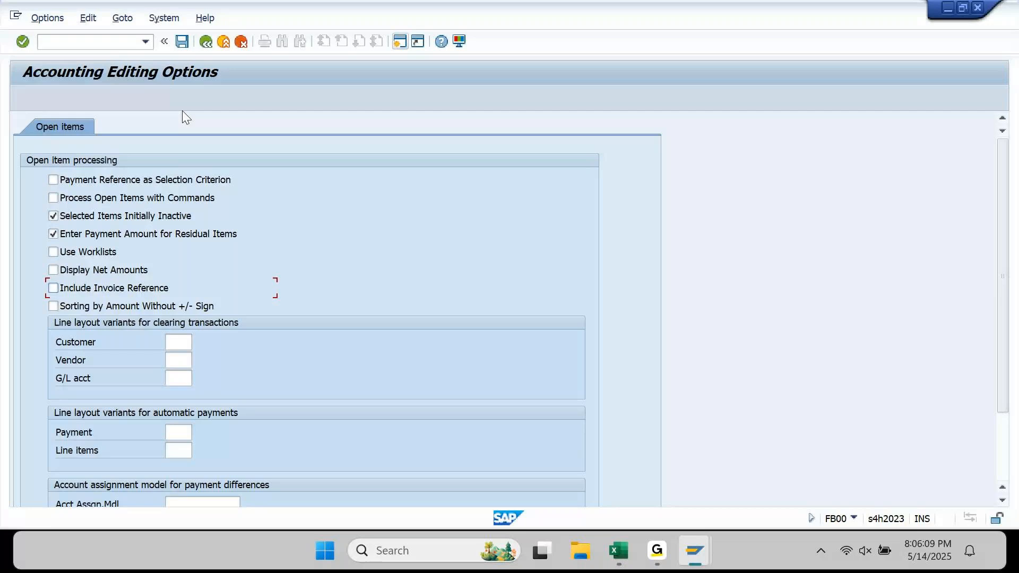
pyautogui.click(53, 234)
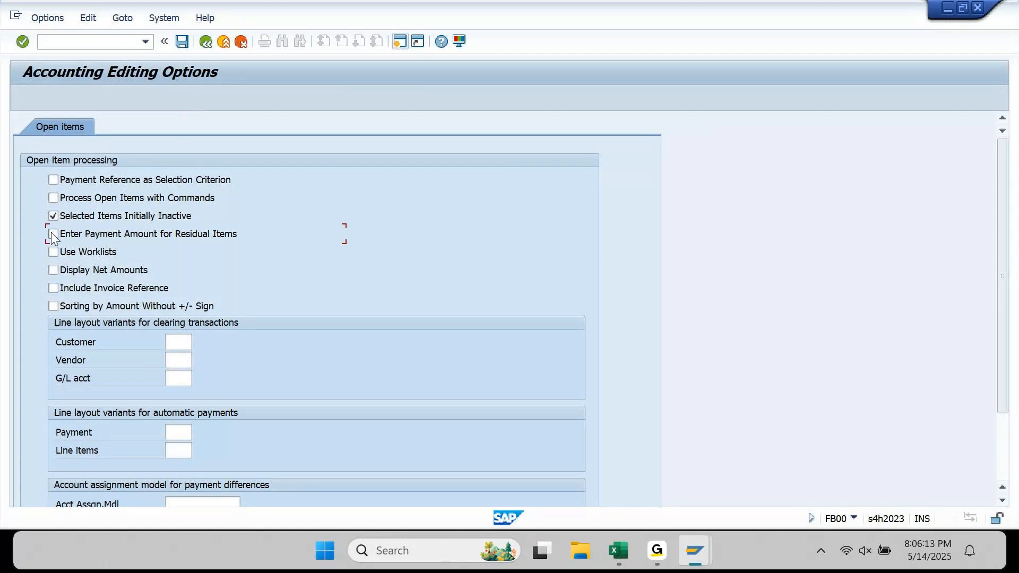
pyautogui.click(182, 42)
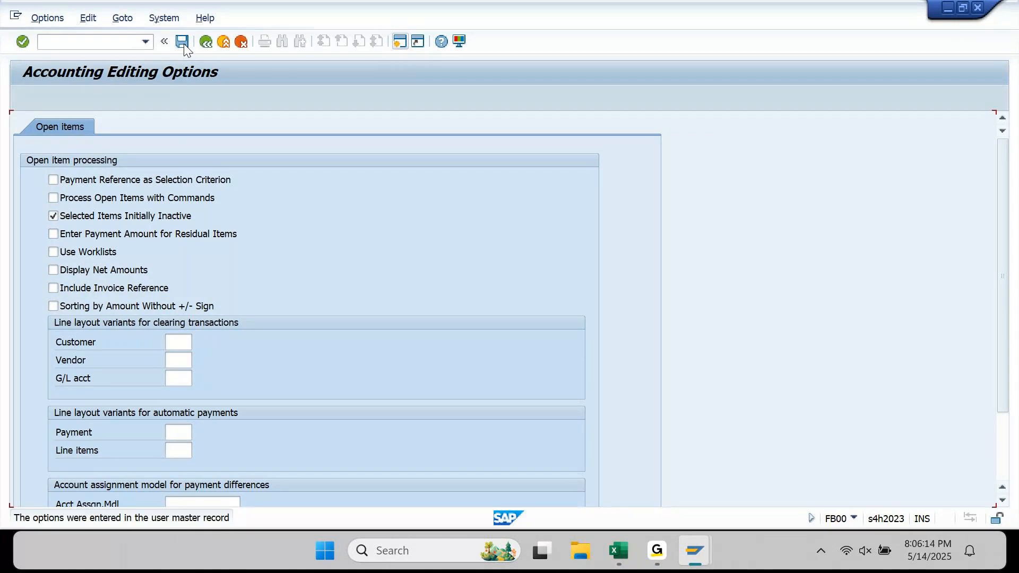
pyautogui.click(206, 42)
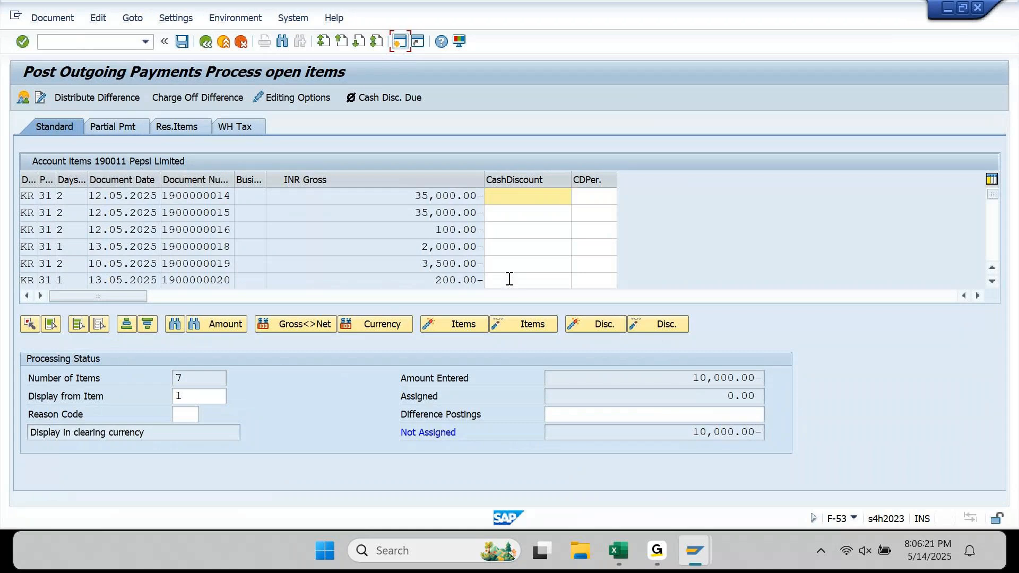
# - Try Include Invoice Reference on, then switch it off and save the editing options
pyautogui.click(309, 103)
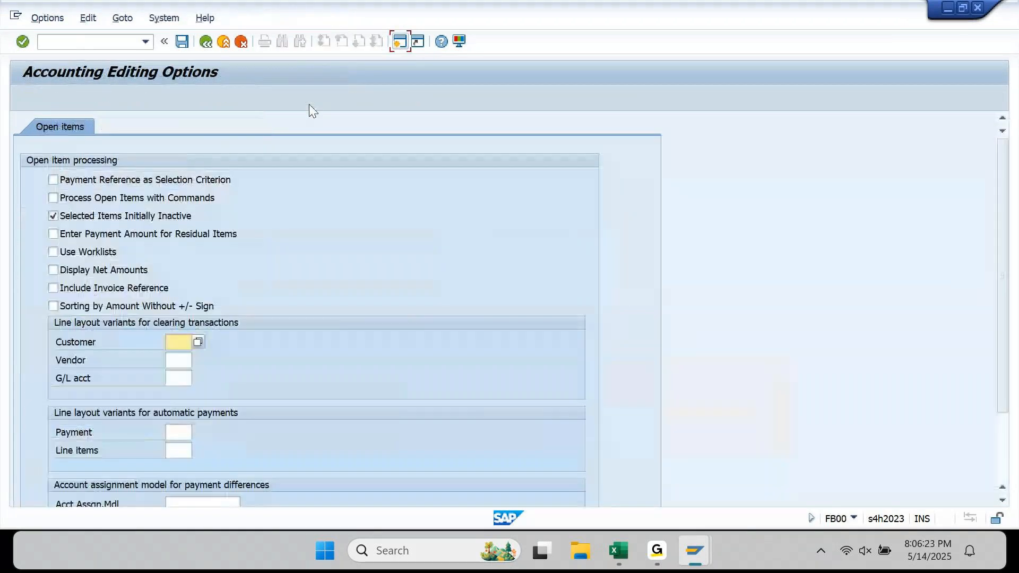
pyautogui.click(89, 293)
pyautogui.click(206, 41)
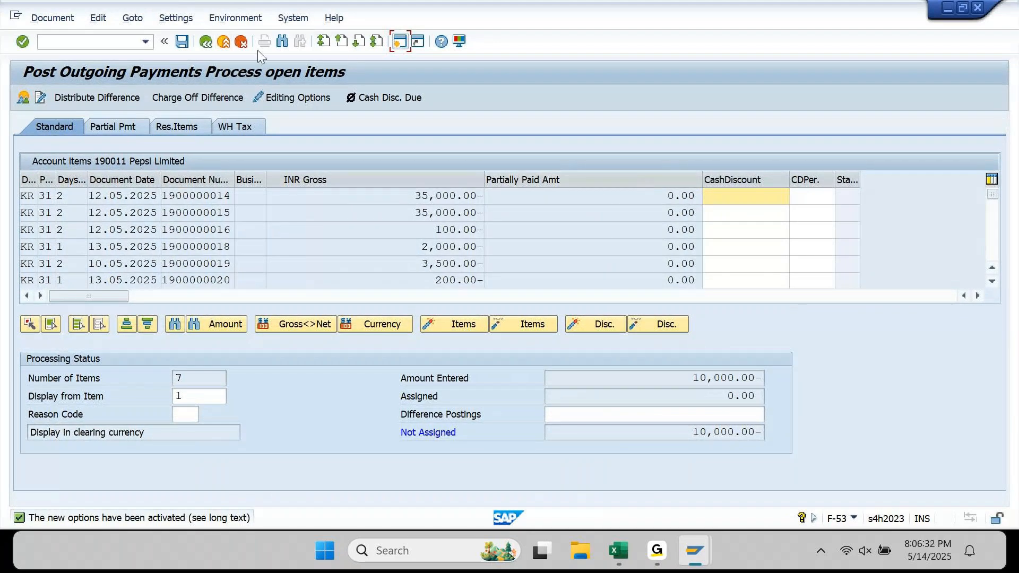
pyautogui.click(290, 99)
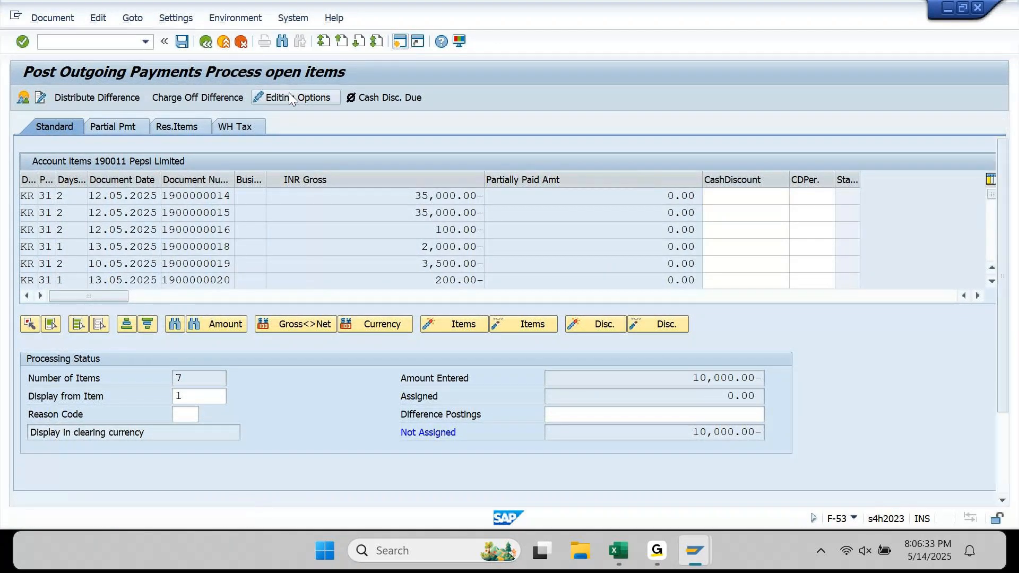
pyautogui.click(53, 288)
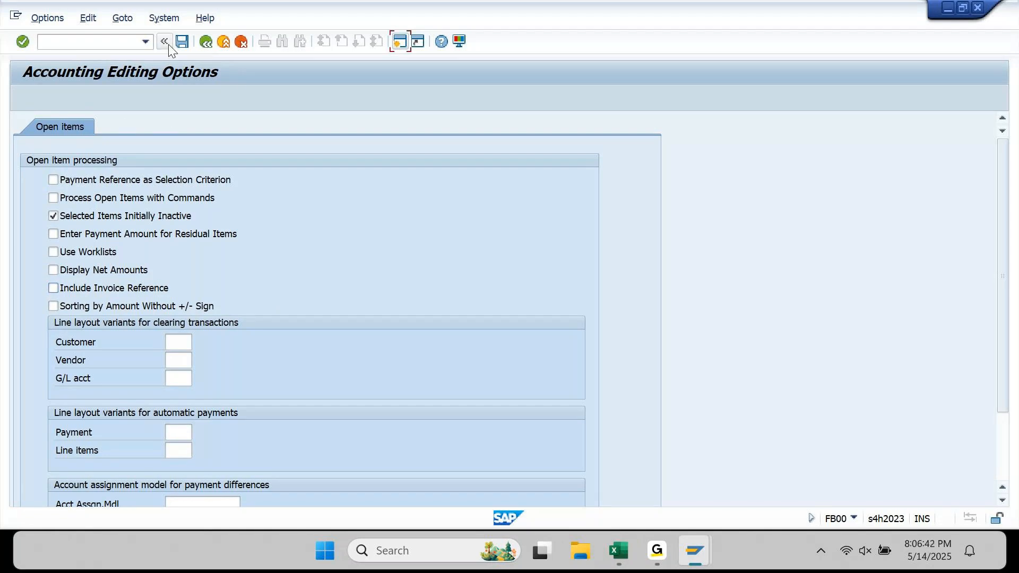
pyautogui.click(182, 42)
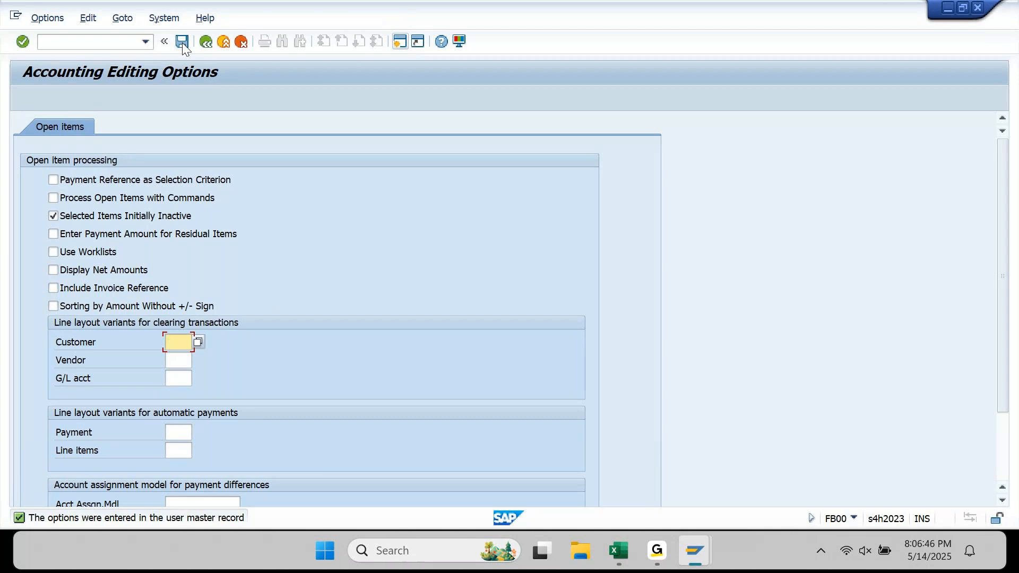
pyautogui.click(122, 40)
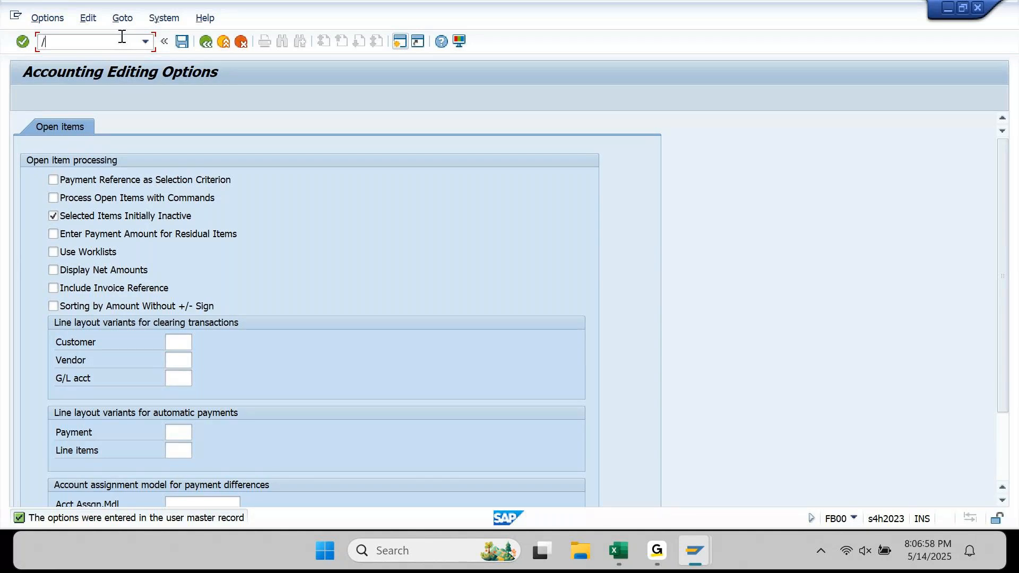
# - Display the user's master record in SU01 and show its Parameters tab
pyautogui.press('F3')
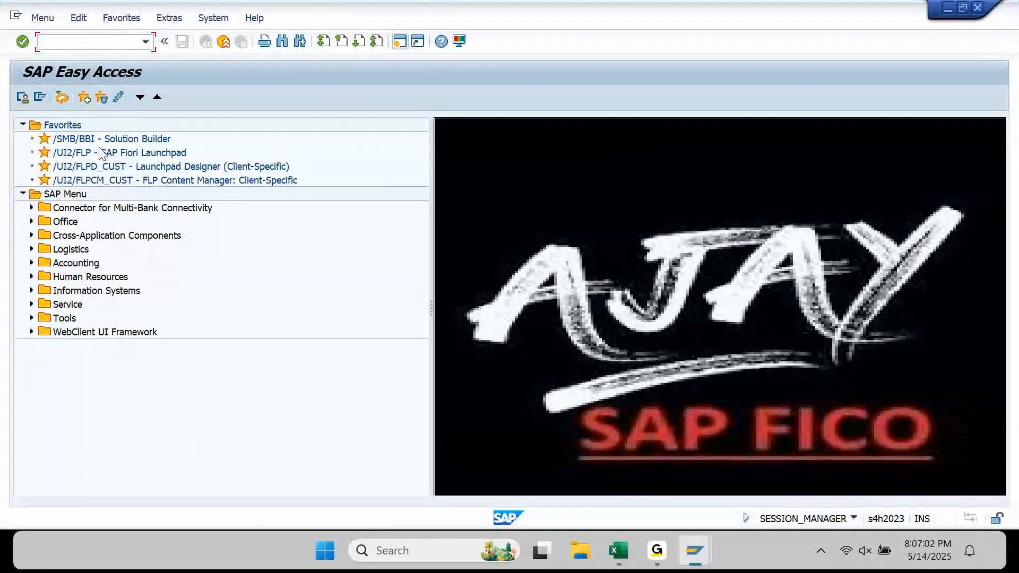
pyautogui.write('su01')
pyautogui.press('Return')
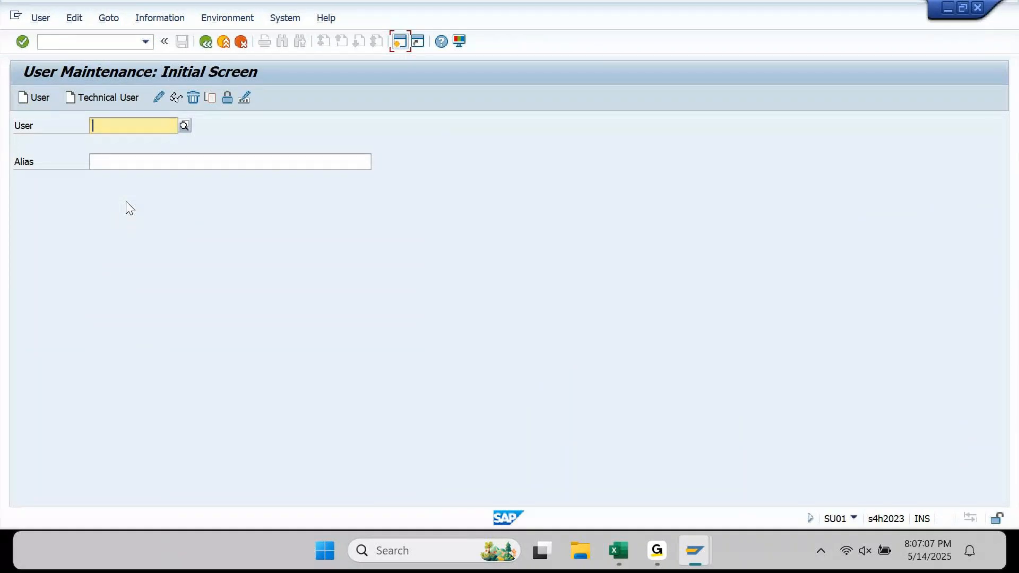
pyautogui.write('AJAY')
pyautogui.press('Tab')
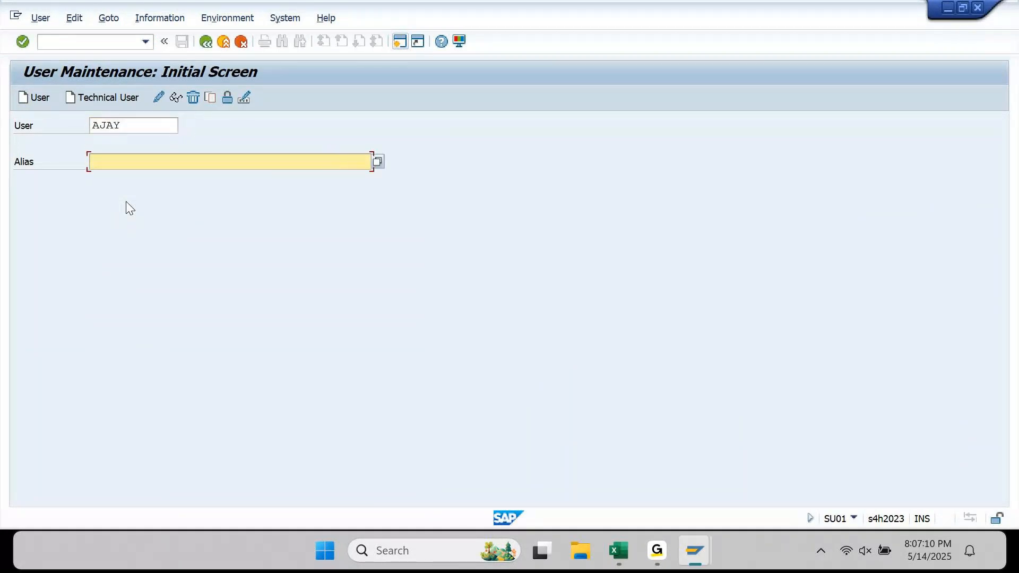
pyautogui.click(172, 101)
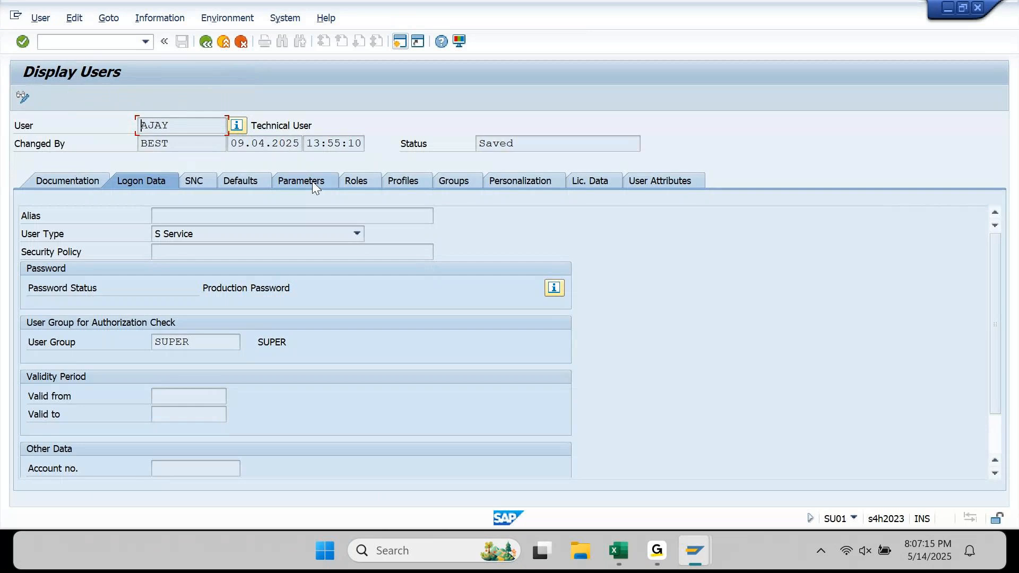
pyautogui.click(303, 180)
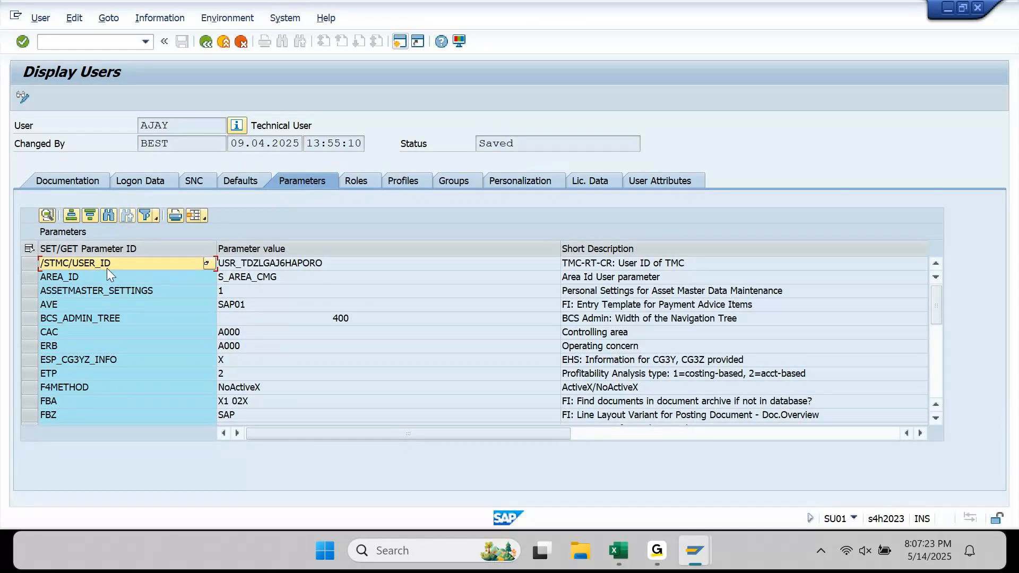
# - Browse the parameter values, inspecting FZ2, FBZ, FIT_ALV_AP and FIT_ALV_FAGL_GL entries
pyautogui.click(515, 300)
pyautogui.press('Down')
pyautogui.scroll(-8, 515, 300)
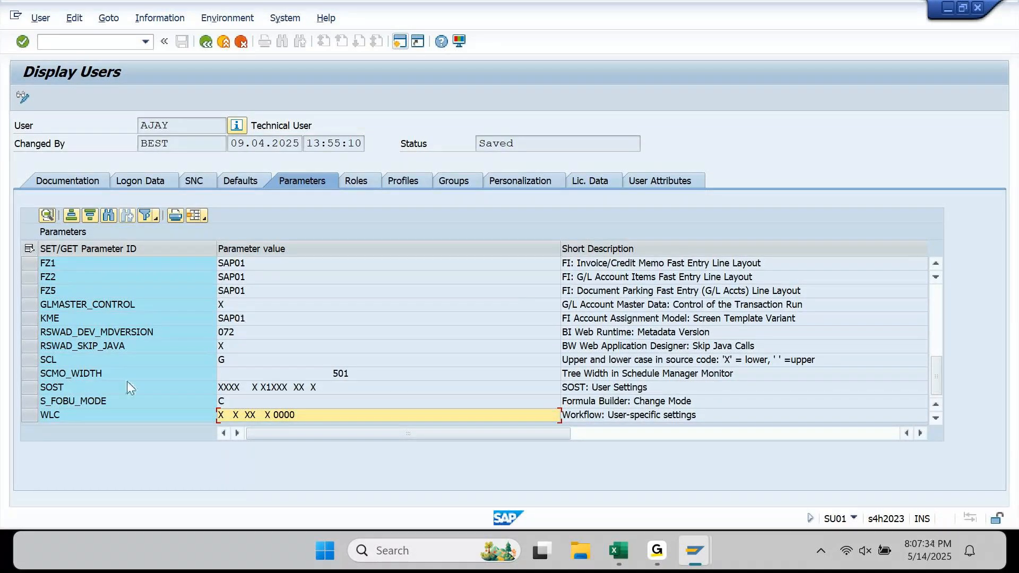
pyautogui.click(247, 282)
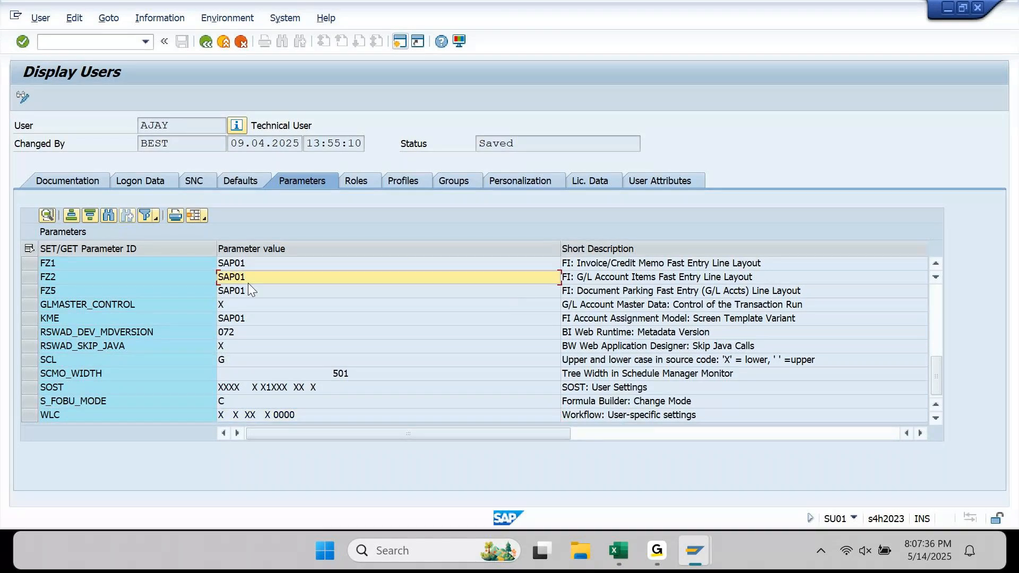
pyautogui.press('Up')
pyautogui.press('Up')
pyautogui.press('Up')
pyautogui.press('Up')
pyautogui.press('Up')
pyautogui.press('Up')
pyautogui.press('Up')
pyautogui.press('Up')
pyautogui.press('Up')
pyautogui.press('Up')
pyautogui.press('Down')
pyautogui.press('Down')
pyautogui.press('Down')
pyautogui.press('Down')
pyautogui.press('Down')
pyautogui.click(96, 345)
pyautogui.click(733, 332)
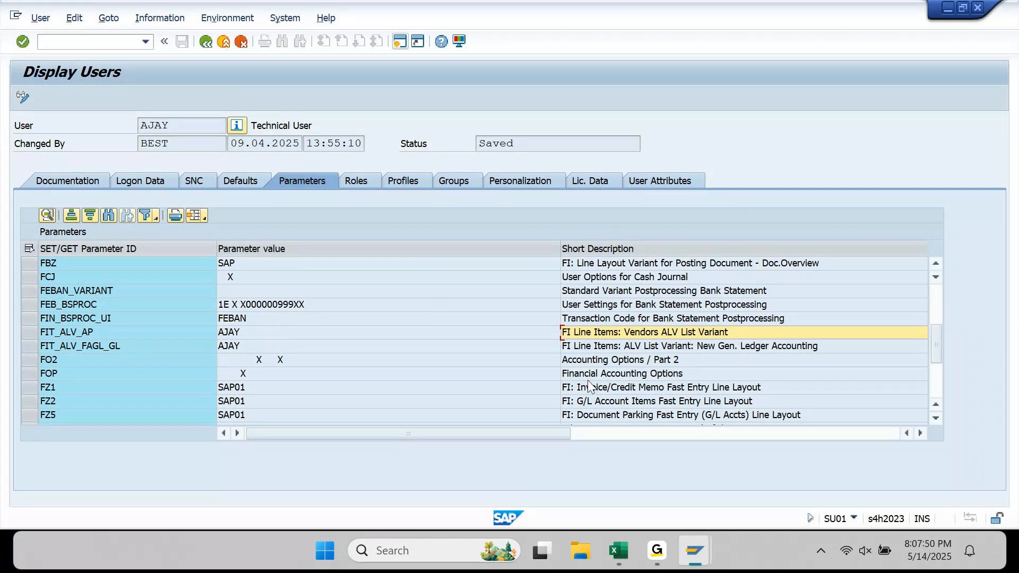
pyautogui.click(621, 375)
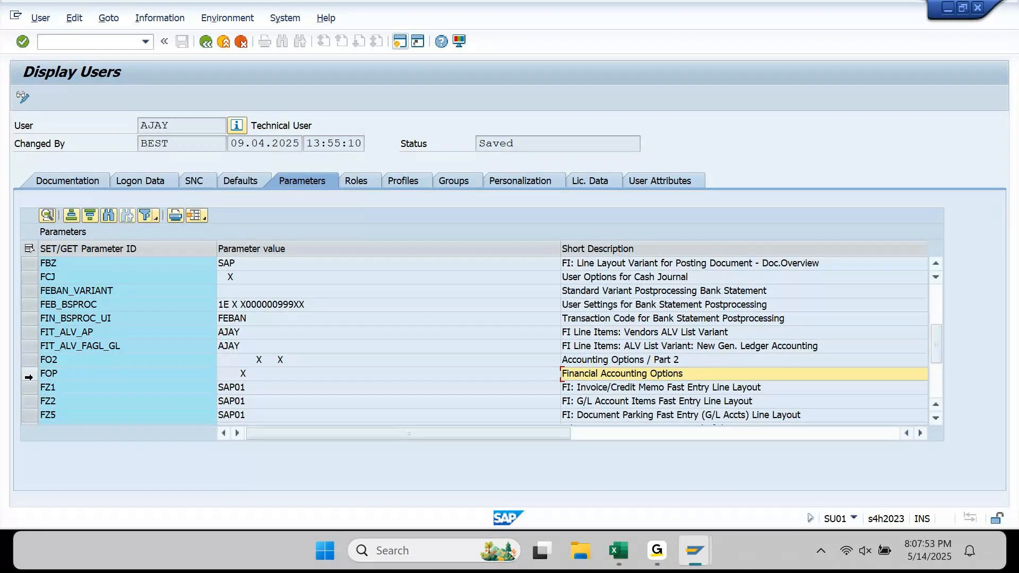
# - Check the FOP Financial Accounting Options and FZ1 rows, then return to the list's top
pyautogui.click(29, 374)
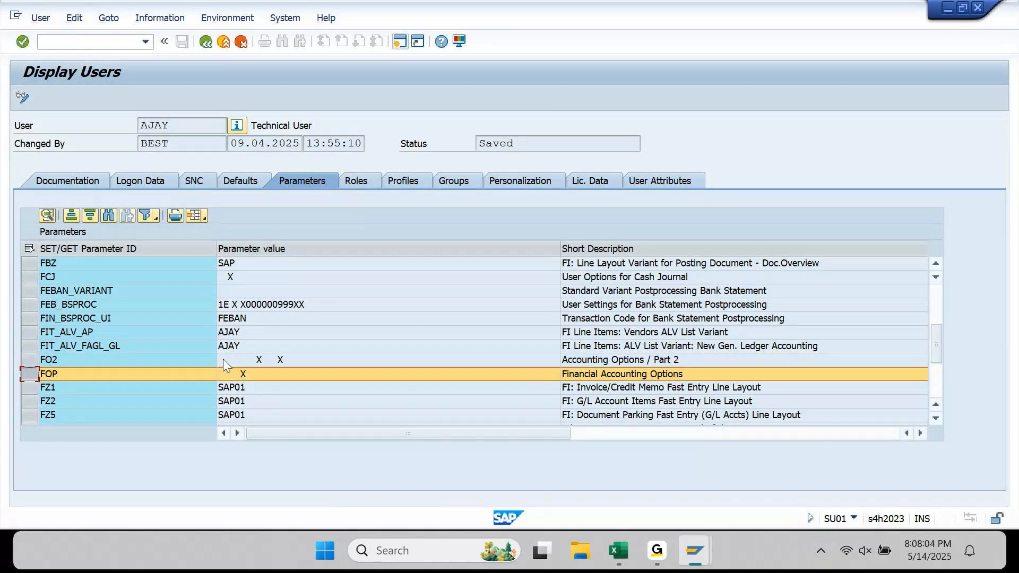
pyautogui.click(157, 303)
pyautogui.click(73, 264)
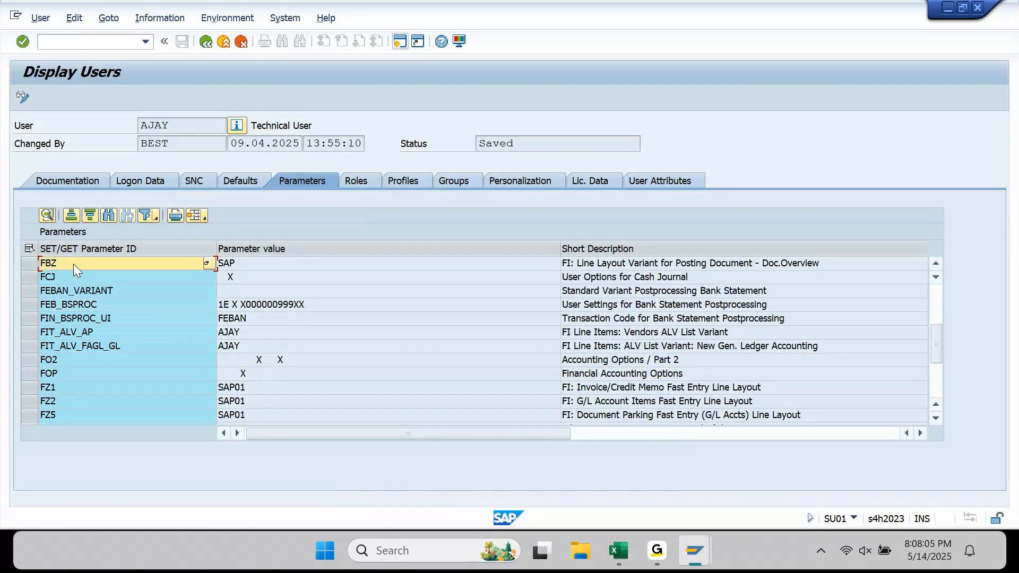
pyautogui.scroll(-3, 637, 329)
pyautogui.click(682, 278)
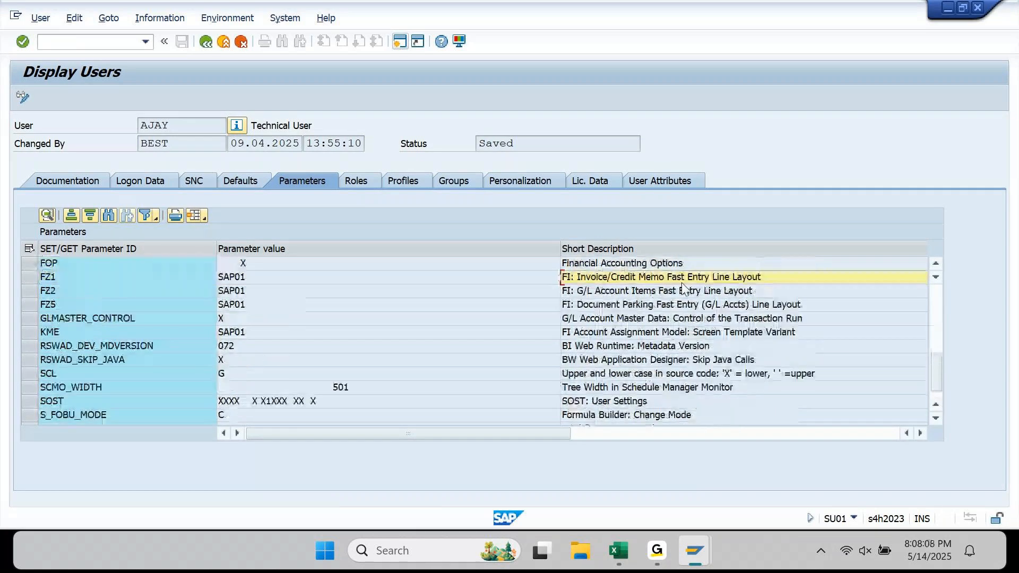
pyautogui.hotkey('ctrl', 'Home')
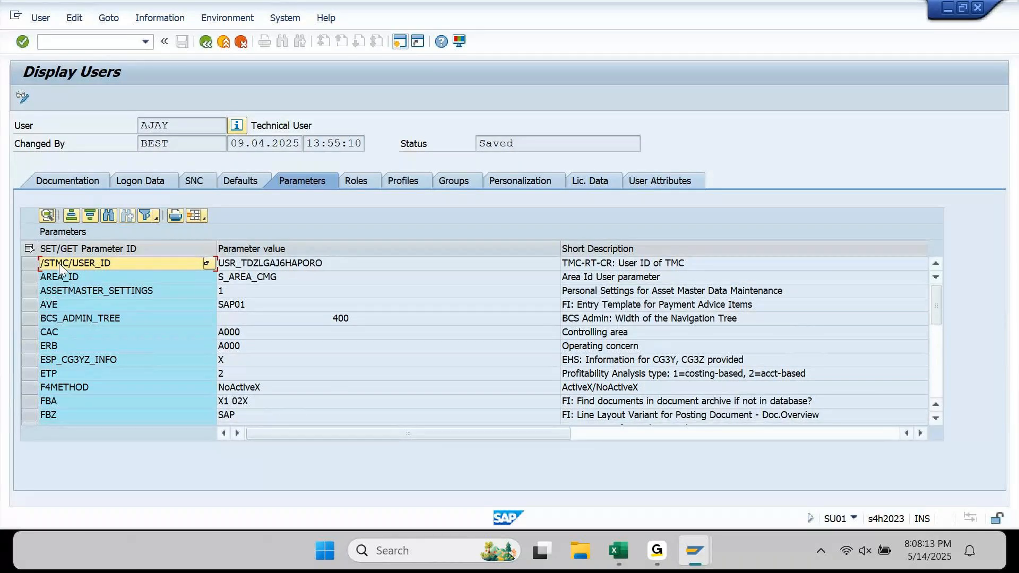
pyautogui.click(124, 344)
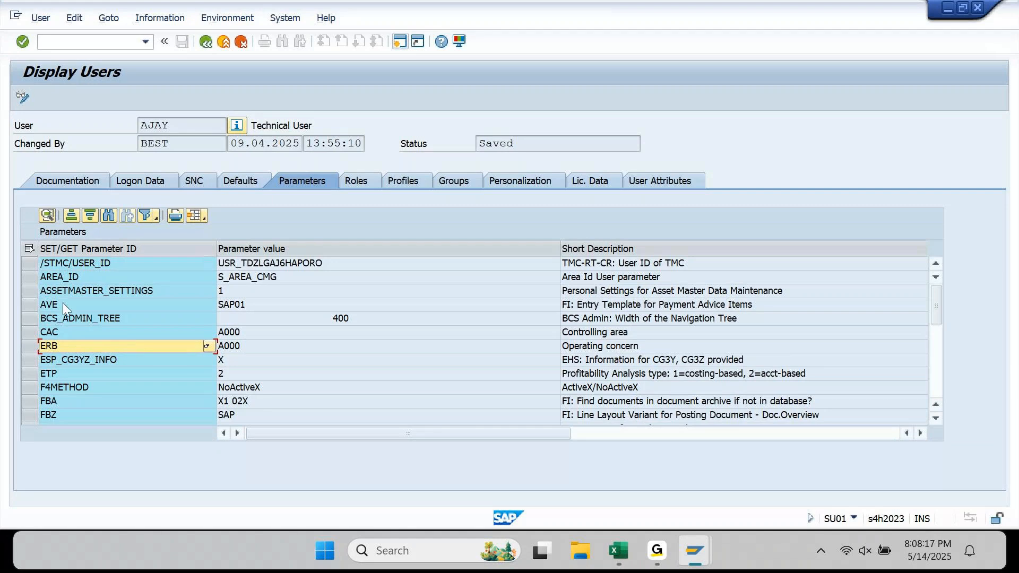
# - Copy all SAP parameter rows into a new Excel workbook and auto-fit columns A–C
pyautogui.click(29, 247)
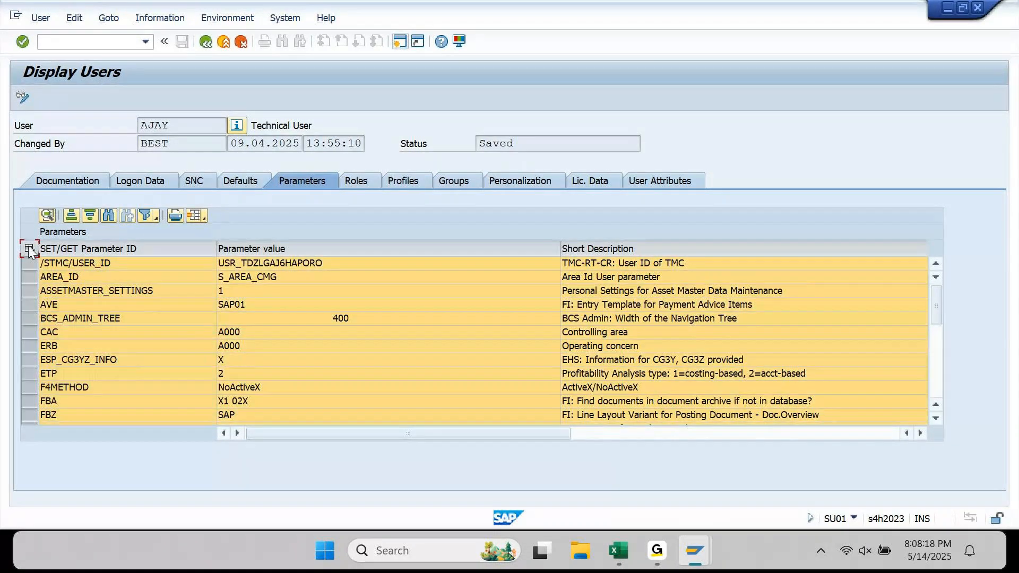
pyautogui.moveTo(614, 555)
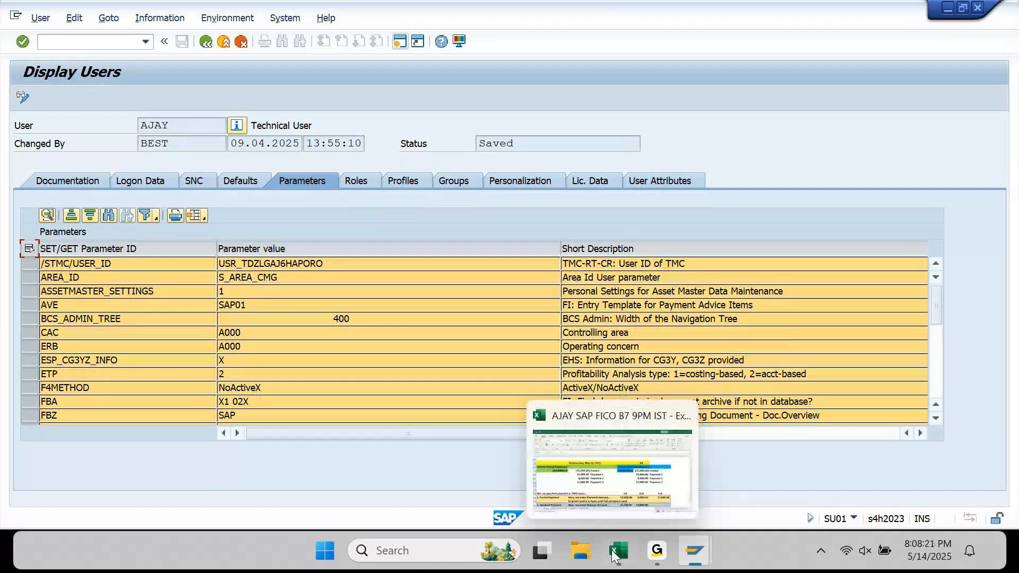
pyautogui.click(615, 554)
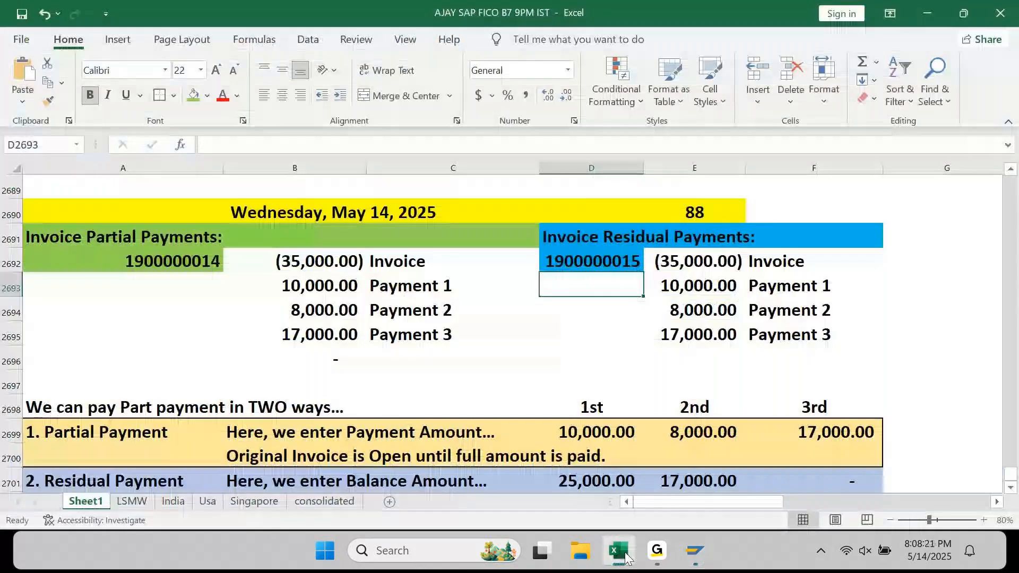
pyautogui.hotkey('ctrl', 'n')
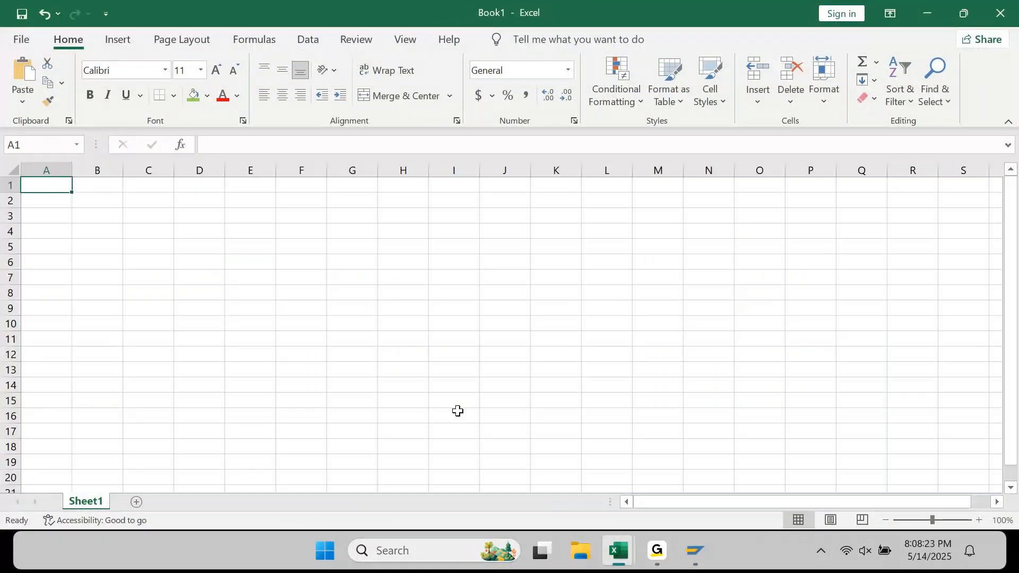
pyautogui.hotkey('ctrl', 'v')
pyautogui.hotkey('alt', 'o')
pyautogui.press('c')
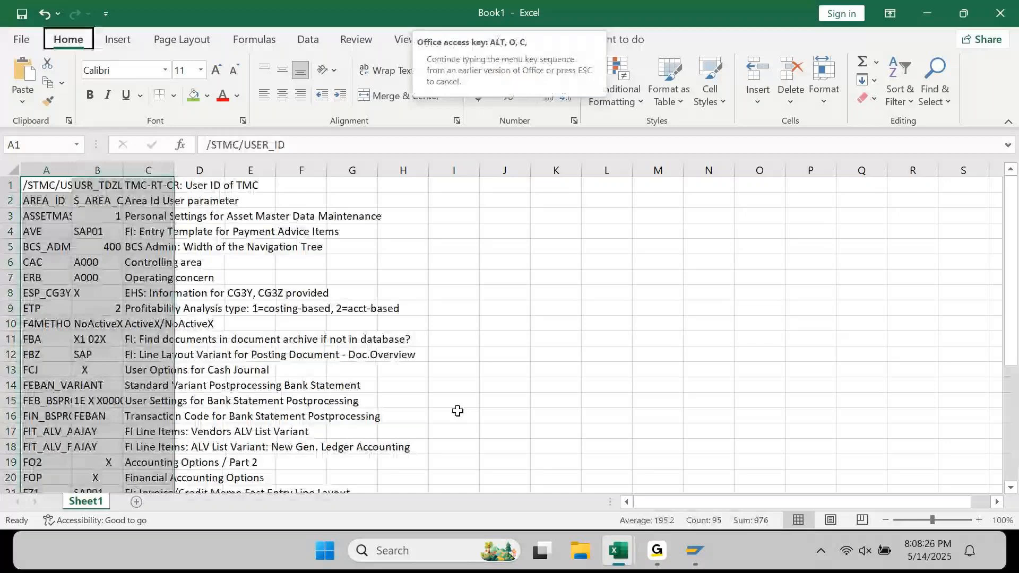
pyautogui.press('a')
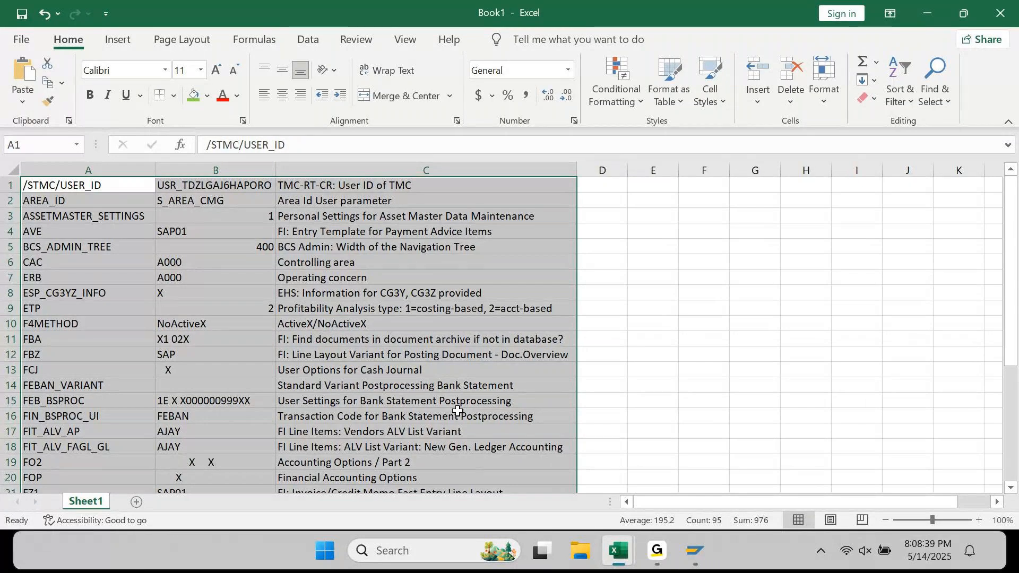
# - Review the pasted data, selecting the CAC row 6 and its value A000 in B6
pyautogui.click(704, 355)
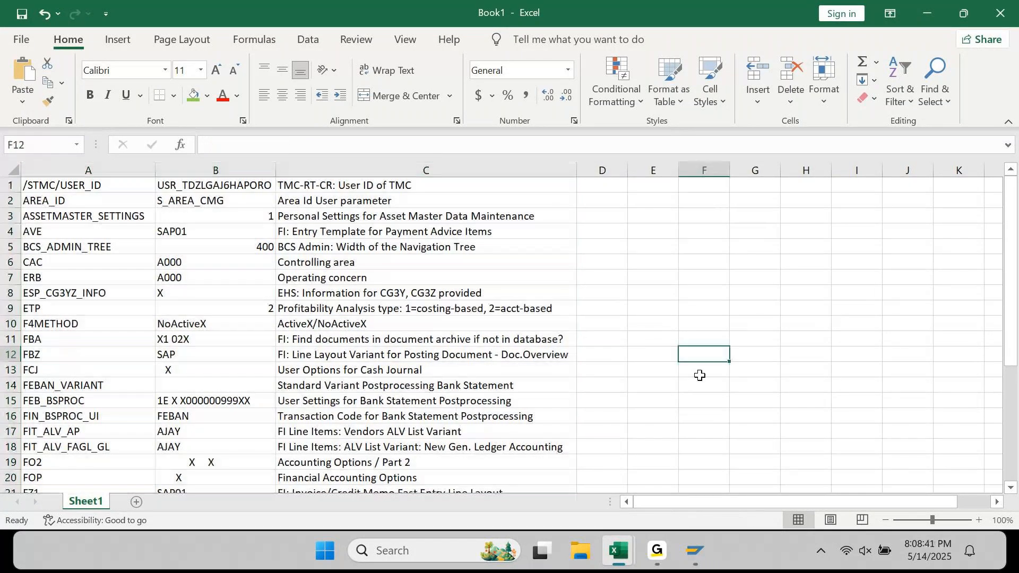
pyautogui.moveTo(695, 552)
pyautogui.click(684, 293)
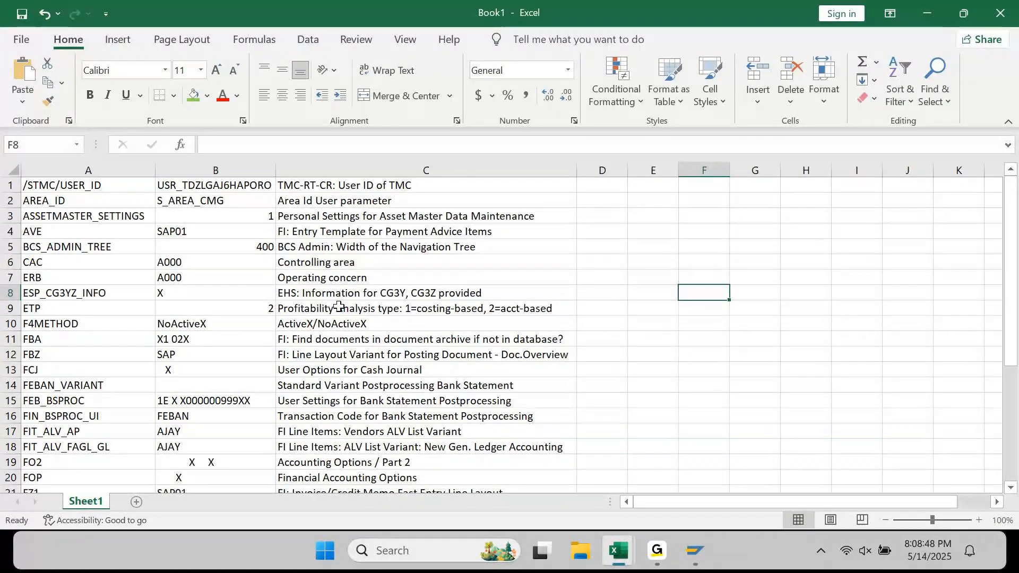
pyautogui.click(325, 265)
pyautogui.click(10, 262)
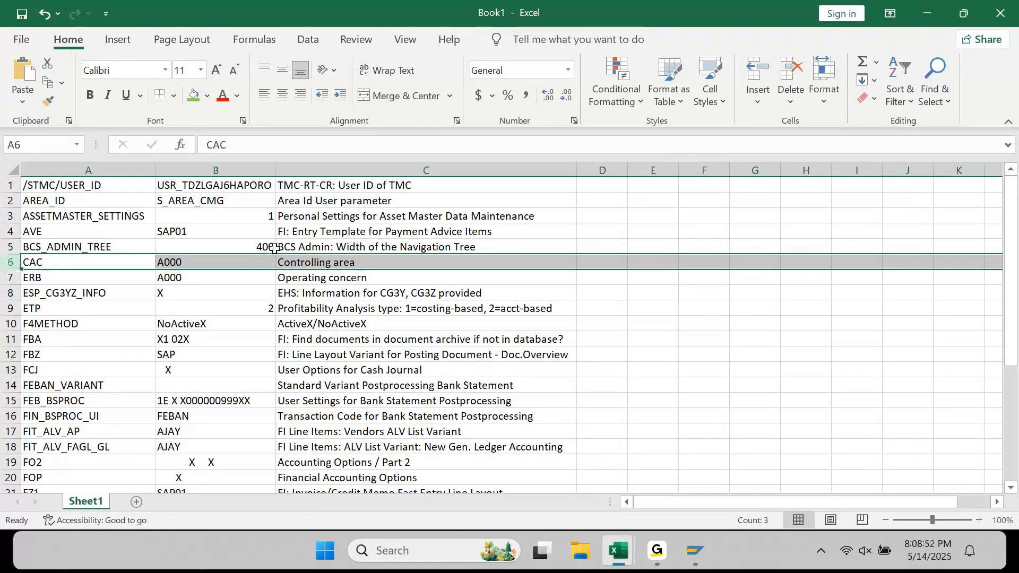
pyautogui.click(323, 276)
pyautogui.click(195, 267)
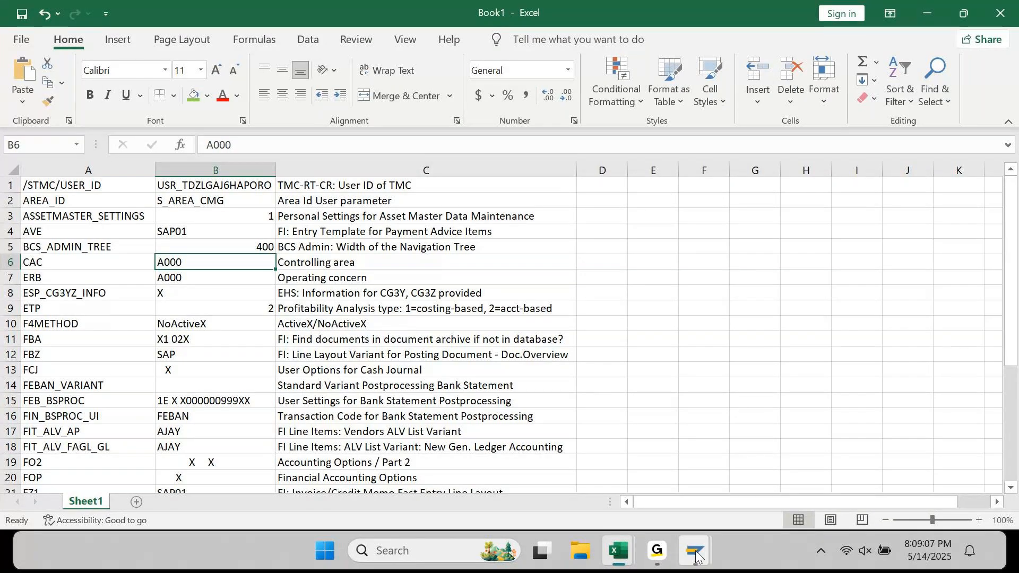
pyautogui.moveTo(696, 555)
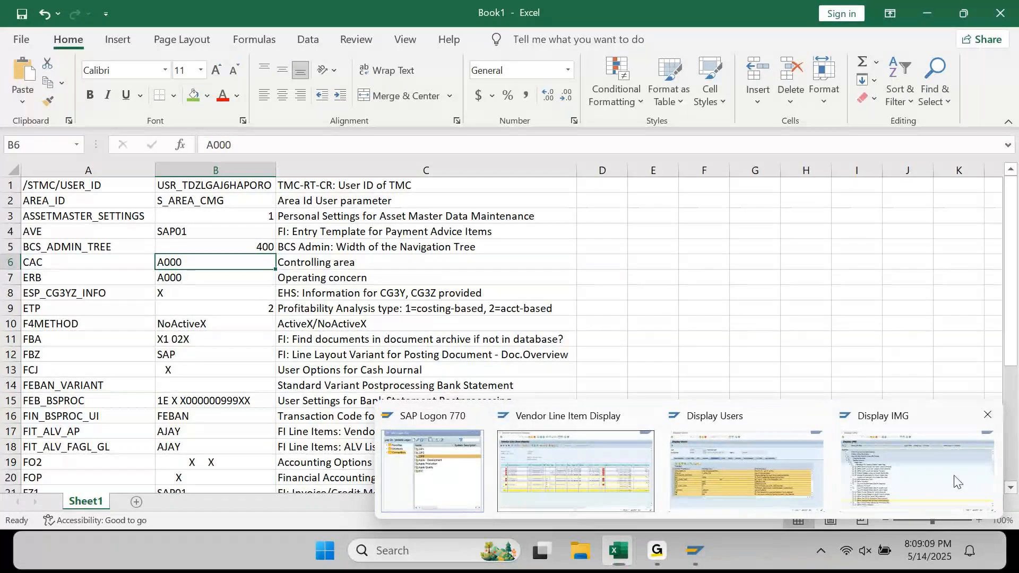
# - Run /NF-53 in SAP to reach the Post Outgoing Payments header
pyautogui.click(956, 482)
pyautogui.click(122, 43)
pyautogui.write('/NF')
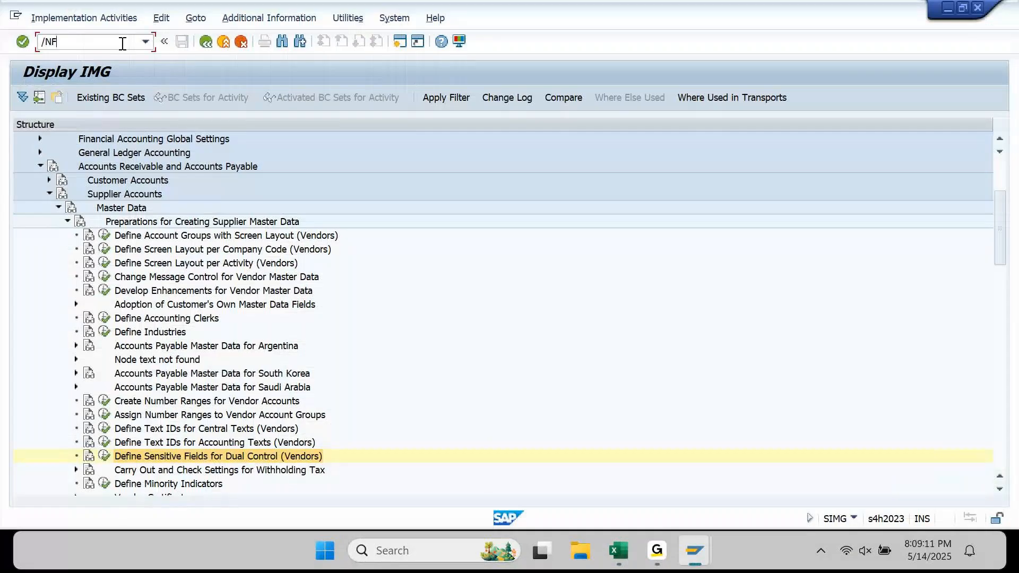
pyautogui.write('-53')
pyautogui.press('Return')
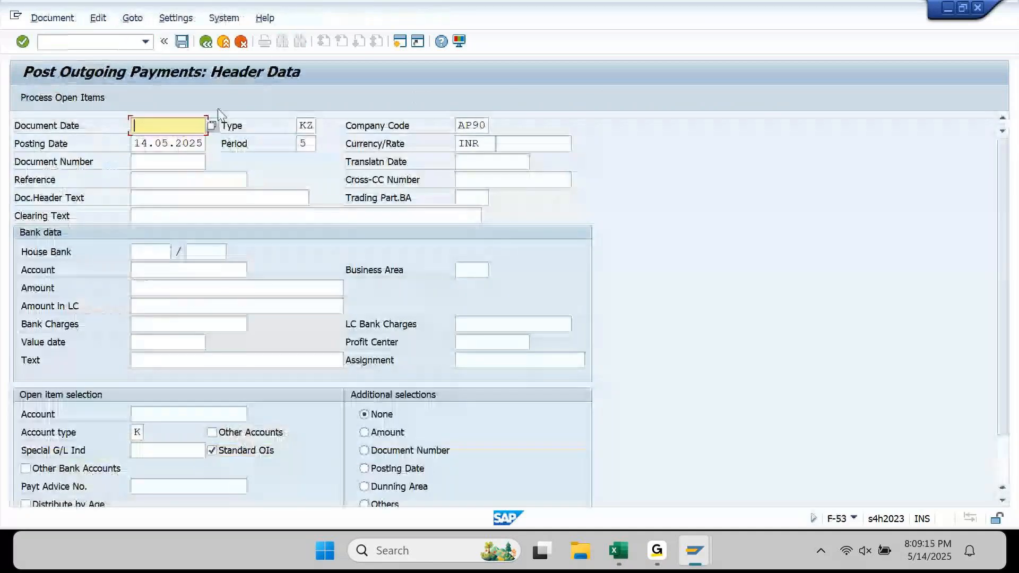
# - Look through the Edit, Goto and Settings menus, then go to FB00 Accounting Editing Options
pyautogui.click(71, 26)
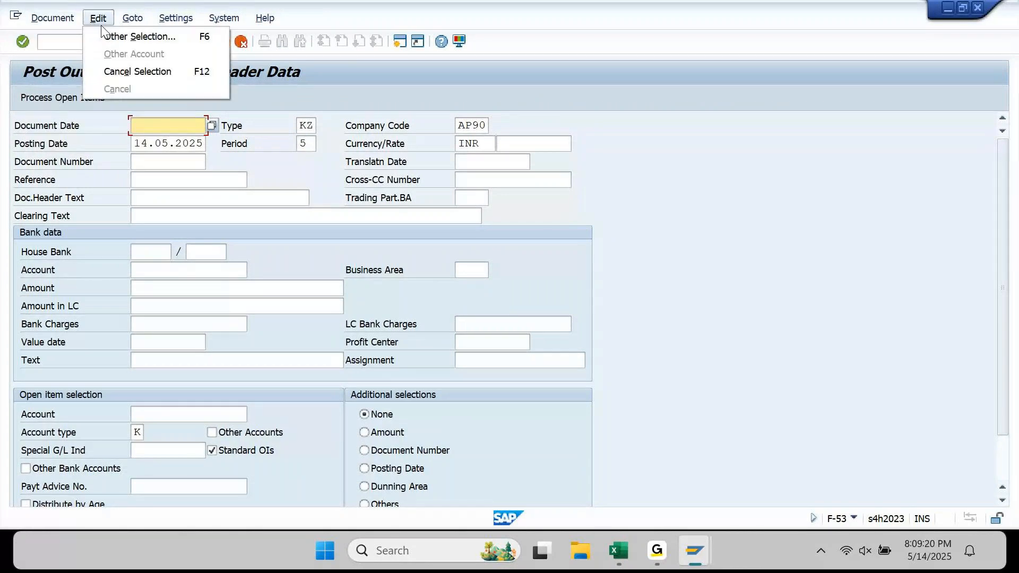
pyautogui.moveTo(127, 25)
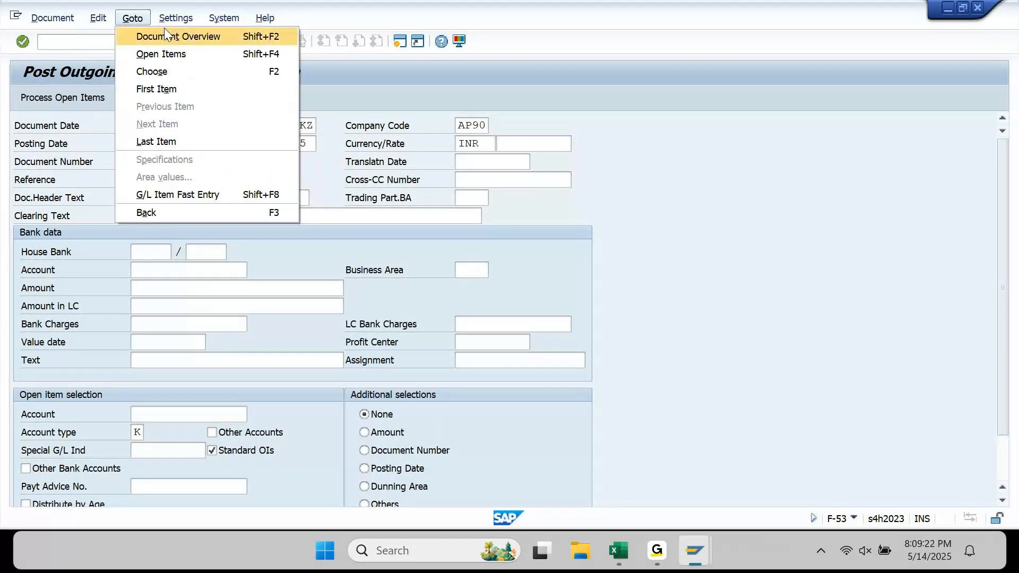
pyautogui.moveTo(182, 24)
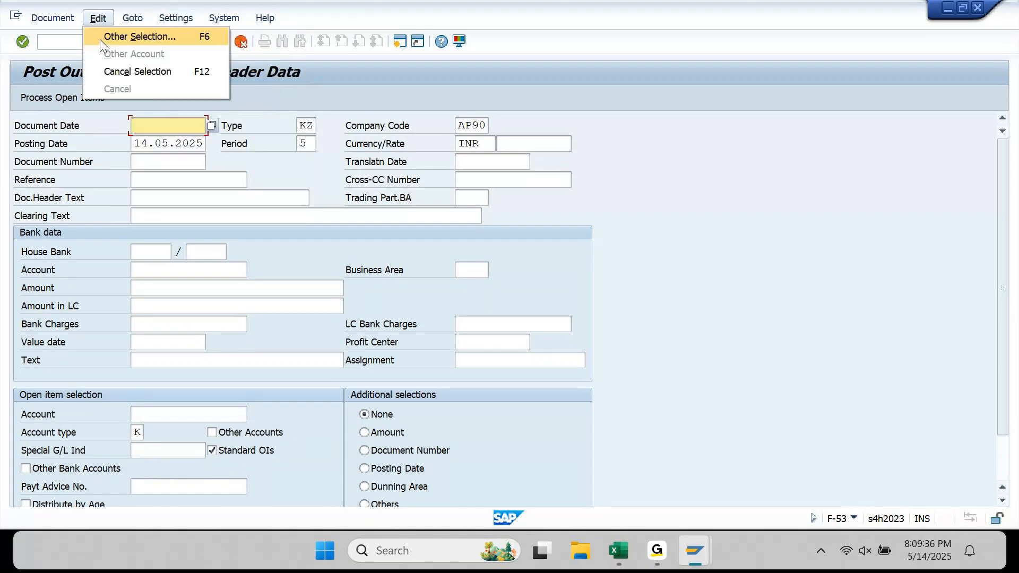
pyautogui.click(100, 39)
pyautogui.click(73, 40)
pyautogui.write('/N')
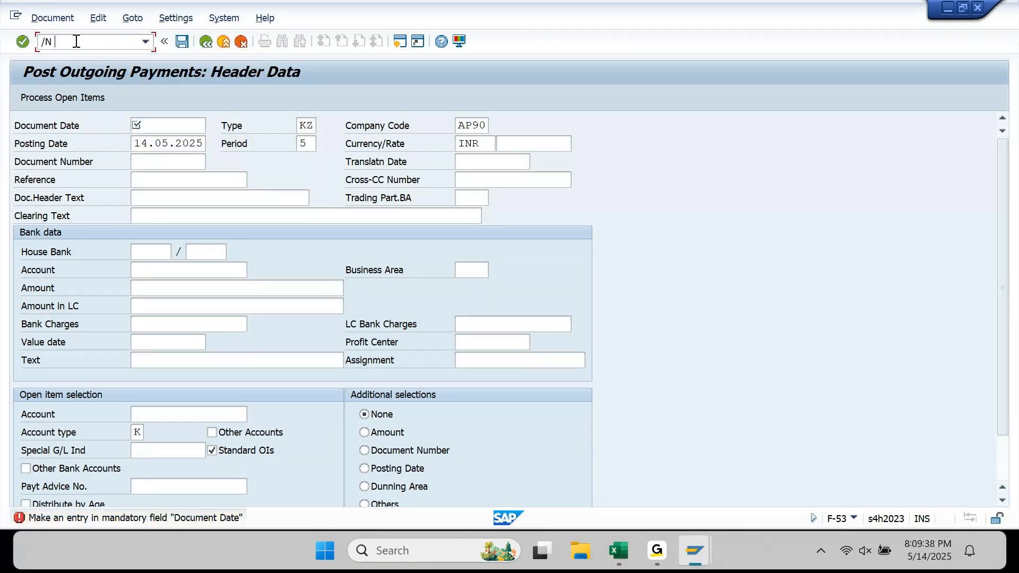
pyautogui.write(' FB00')
pyautogui.press('Return')
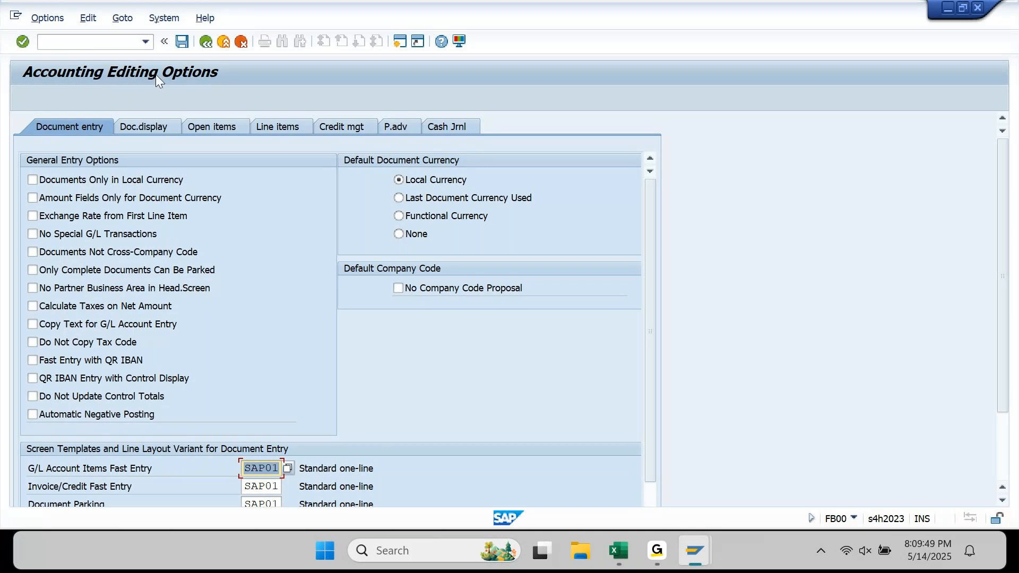
# - From /N F-53, open Settings > Editing Options, save the Open items settings, and exit back
pyautogui.click(93, 46)
pyautogui.write('/N')
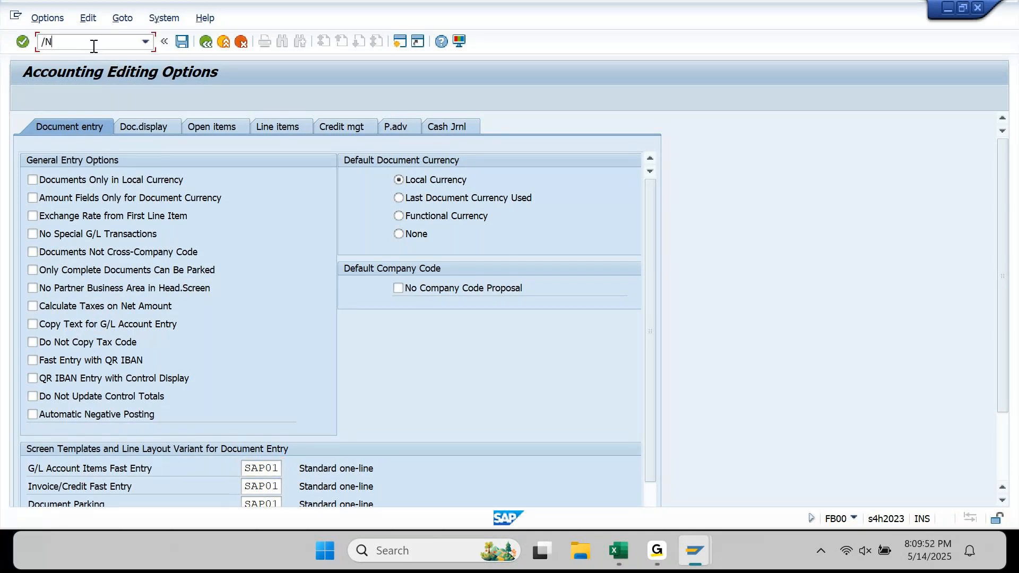
pyautogui.write(' F-53')
pyautogui.press('Return')
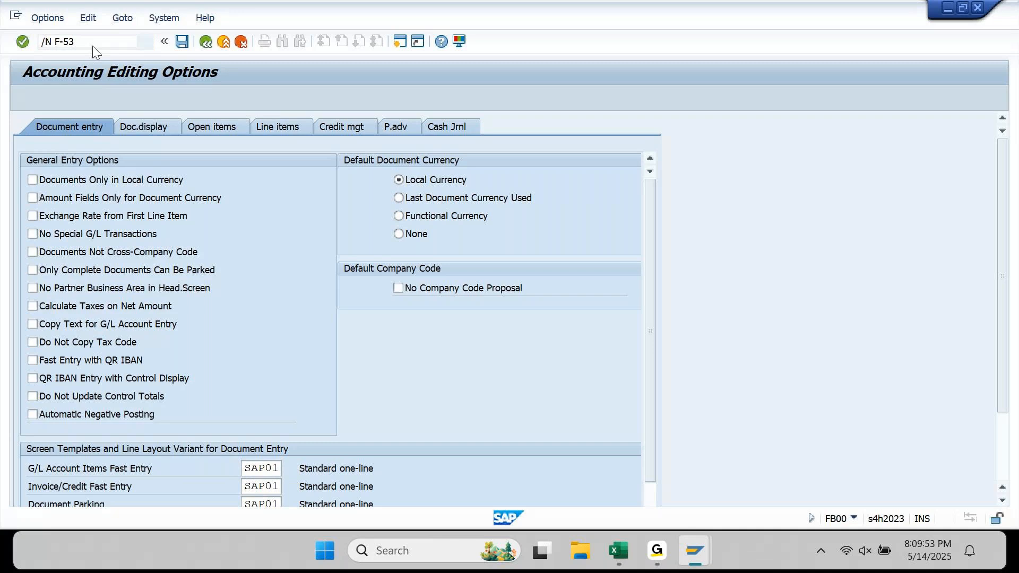
pyautogui.click(176, 17)
pyautogui.click(184, 67)
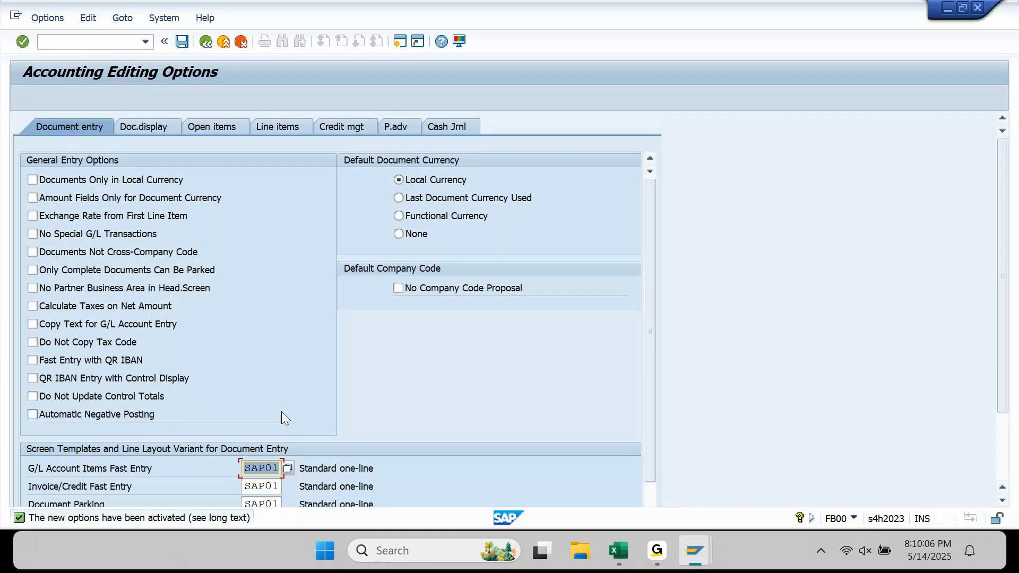
pyautogui.click(221, 127)
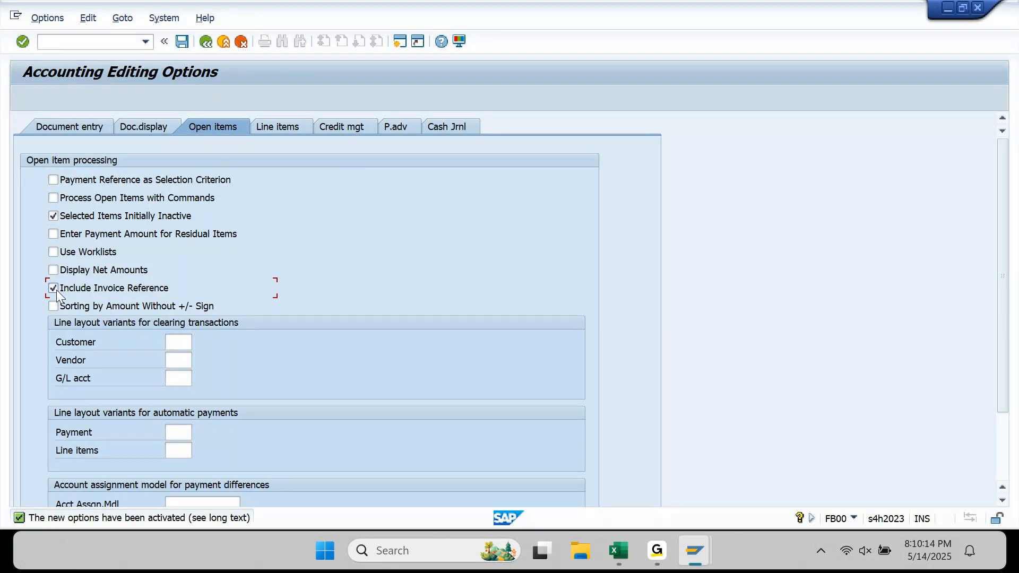
pyautogui.click(183, 43)
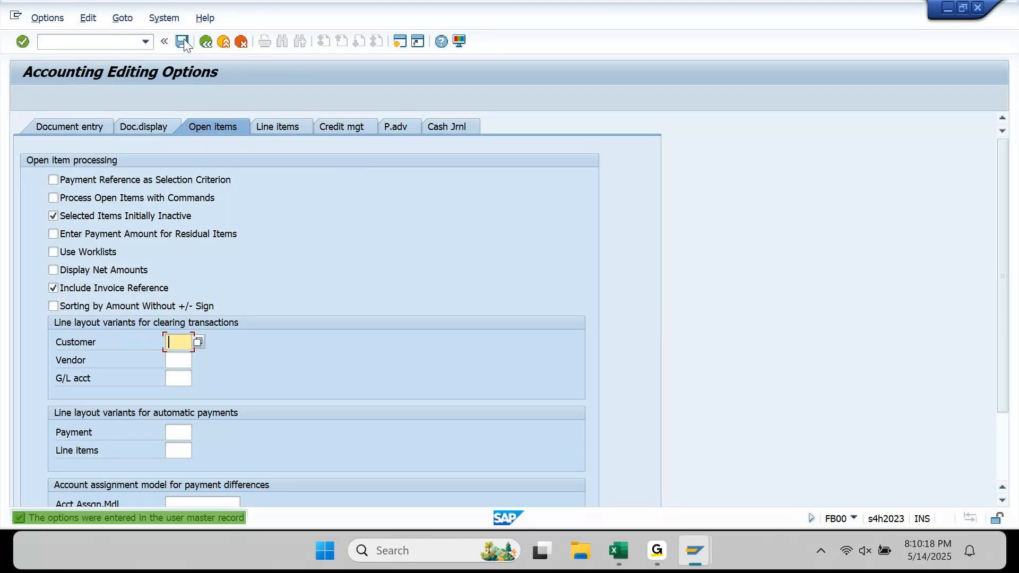
pyautogui.click(225, 41)
pyautogui.moveTo(697, 546)
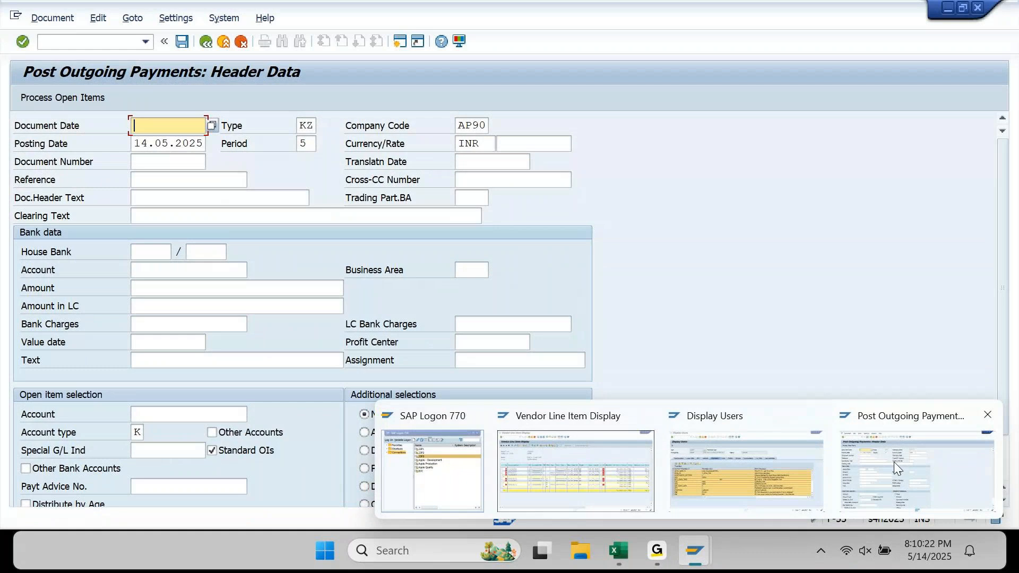
# - Back out to Easy Access, redisplay the user in SU01, and select all Parameters rows
pyautogui.click(765, 470)
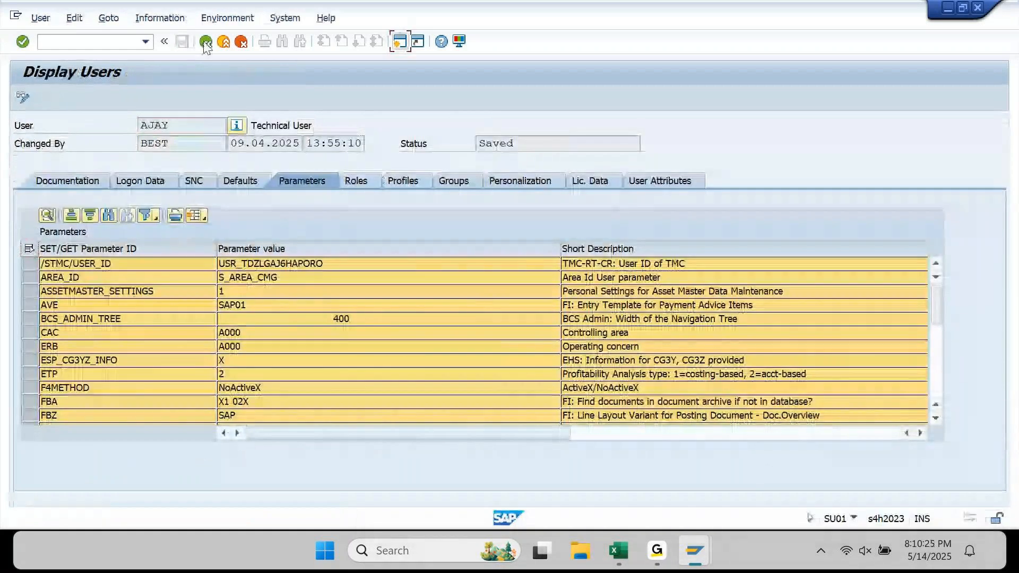
pyautogui.click(204, 41)
pyautogui.click(204, 41)
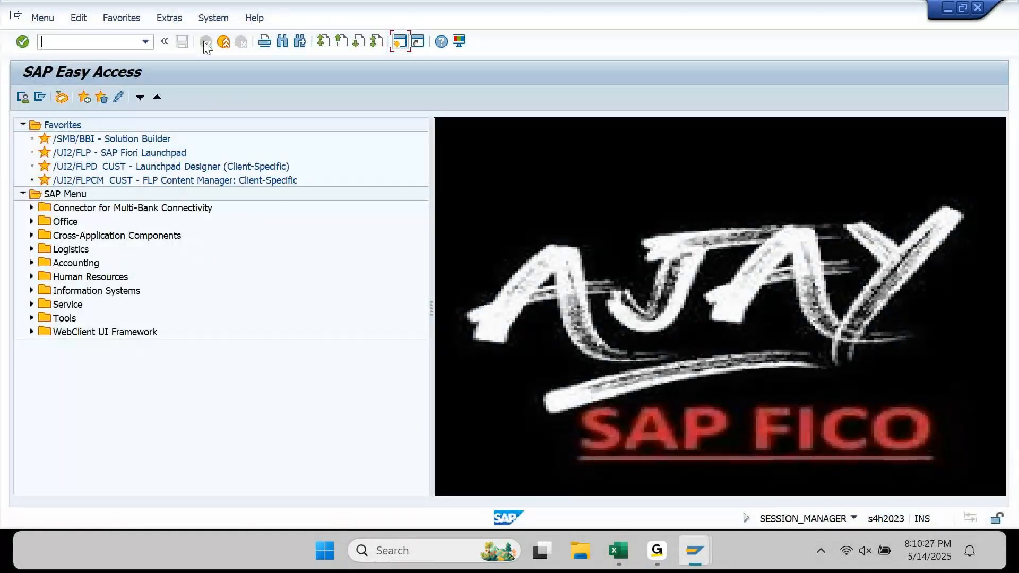
pyautogui.write('su01')
pyautogui.press('Return')
pyautogui.click(175, 98)
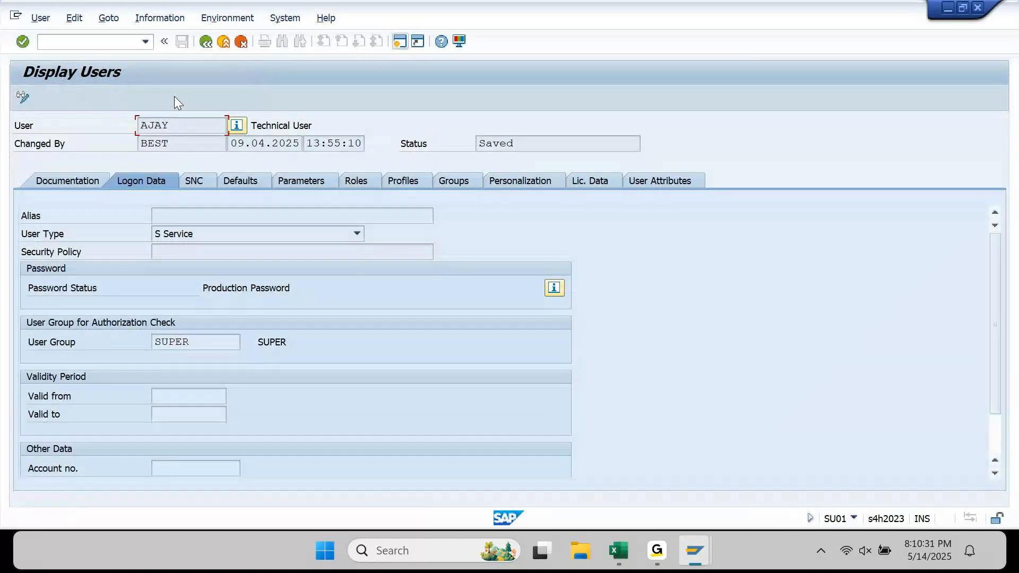
pyautogui.click(285, 182)
pyautogui.click(29, 248)
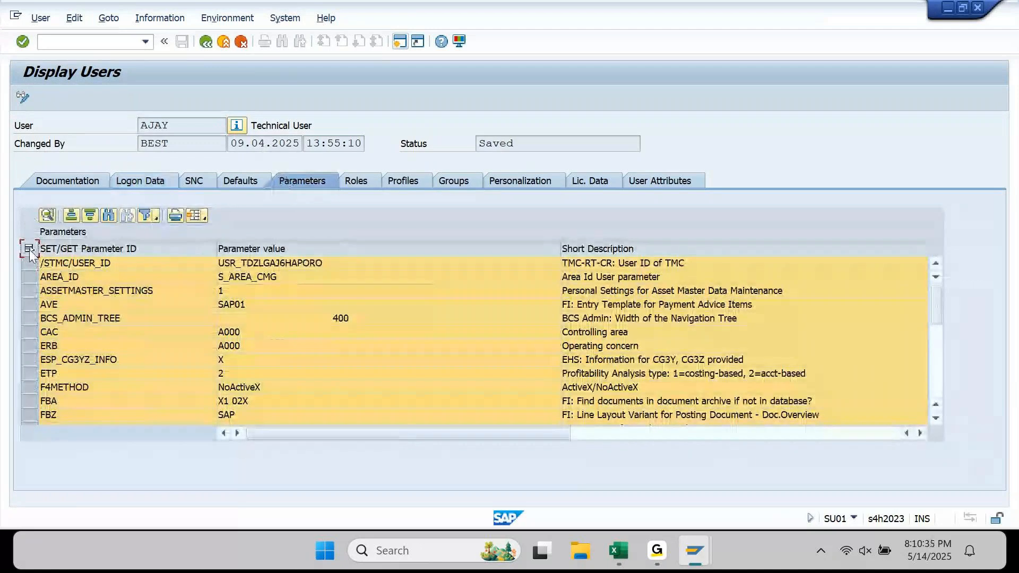
# - Paste the re-copied parameter list into Book1 starting at column E
pyautogui.moveTo(618, 552)
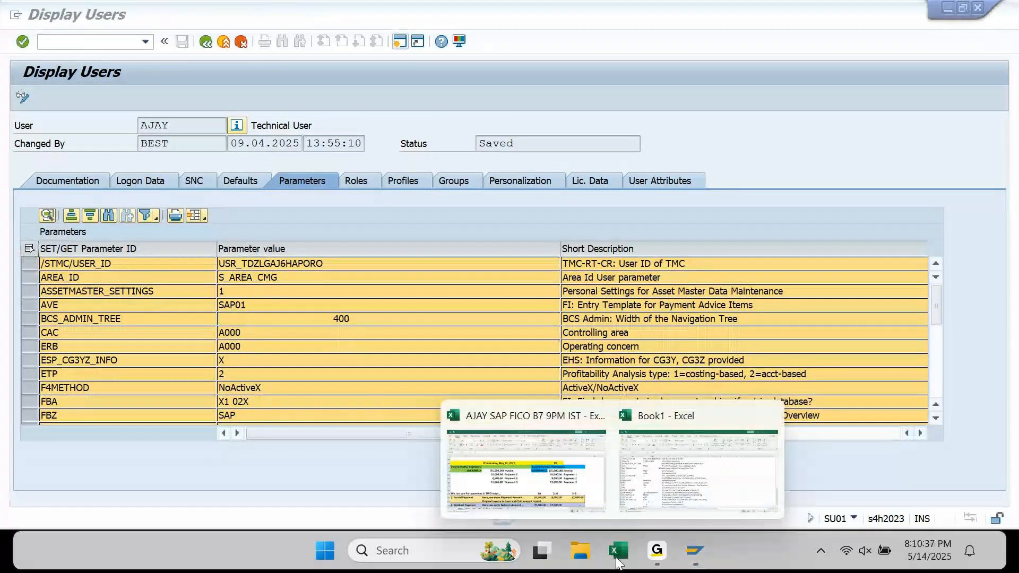
pyautogui.click(683, 463)
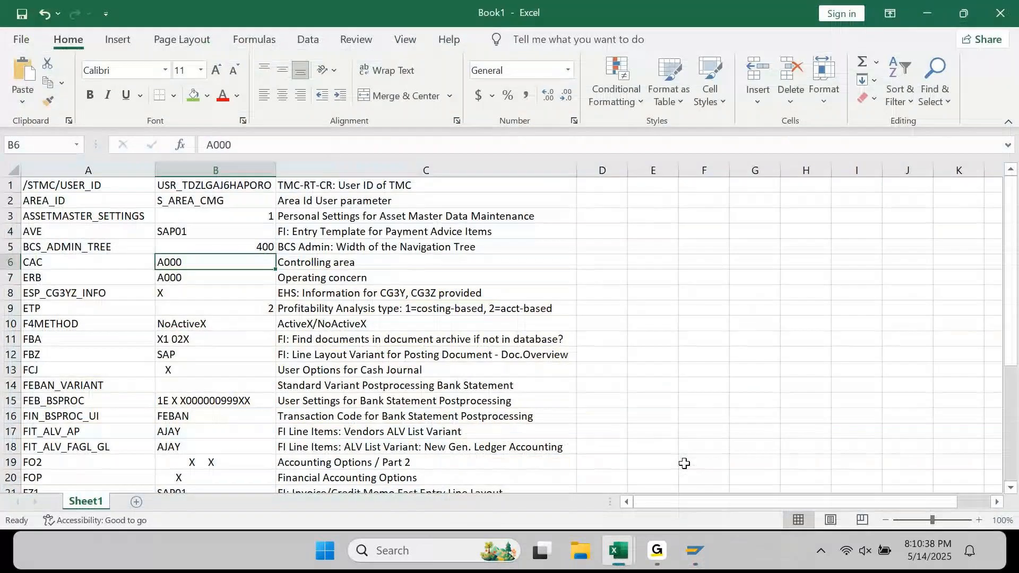
pyautogui.hotkey('ctrl', 'Up')
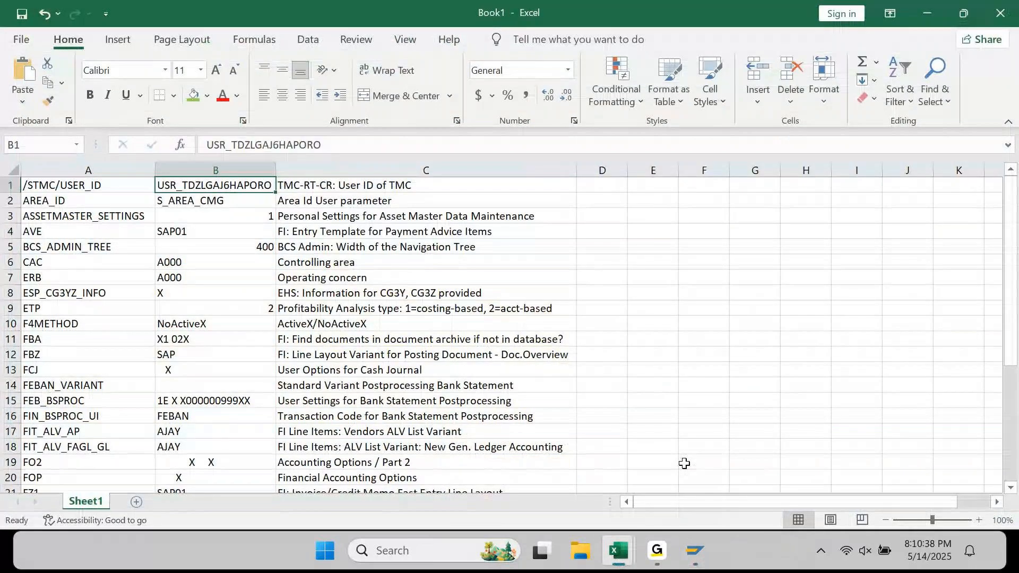
pyautogui.press('Right')
pyautogui.press('Right')
pyautogui.hotkey('ctrl', 'v')
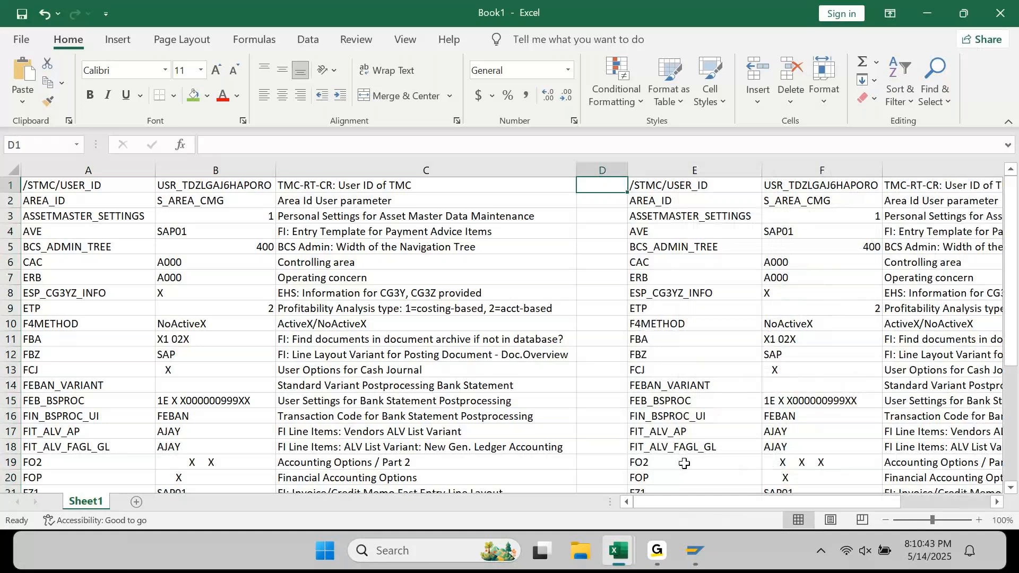
# - Enter =B1=F1 in D1 and fill the comparison down to D32
pyautogui.write('=B1=')
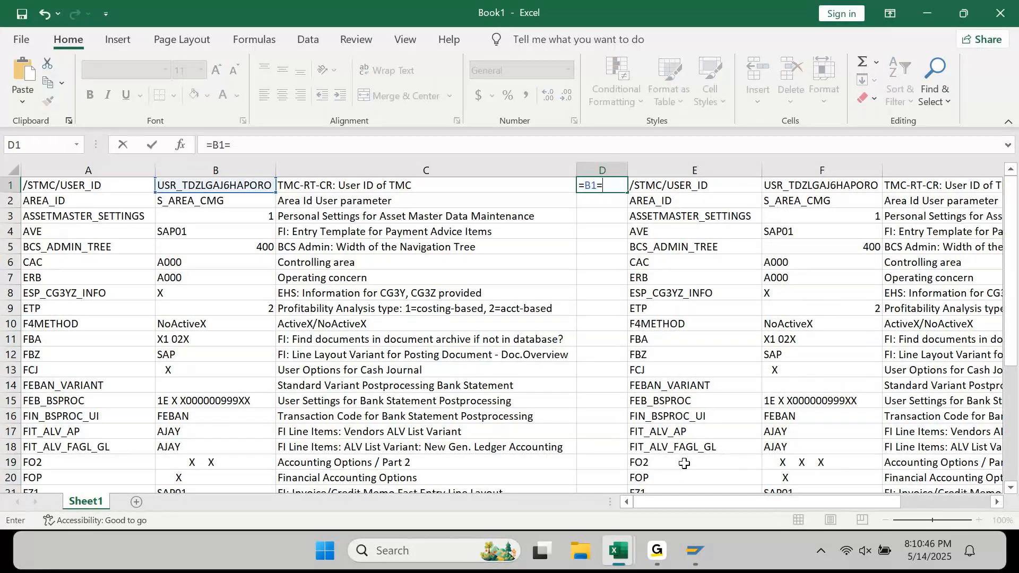
pyautogui.write('F1')
pyautogui.hotkey('ctrl', 'Return')
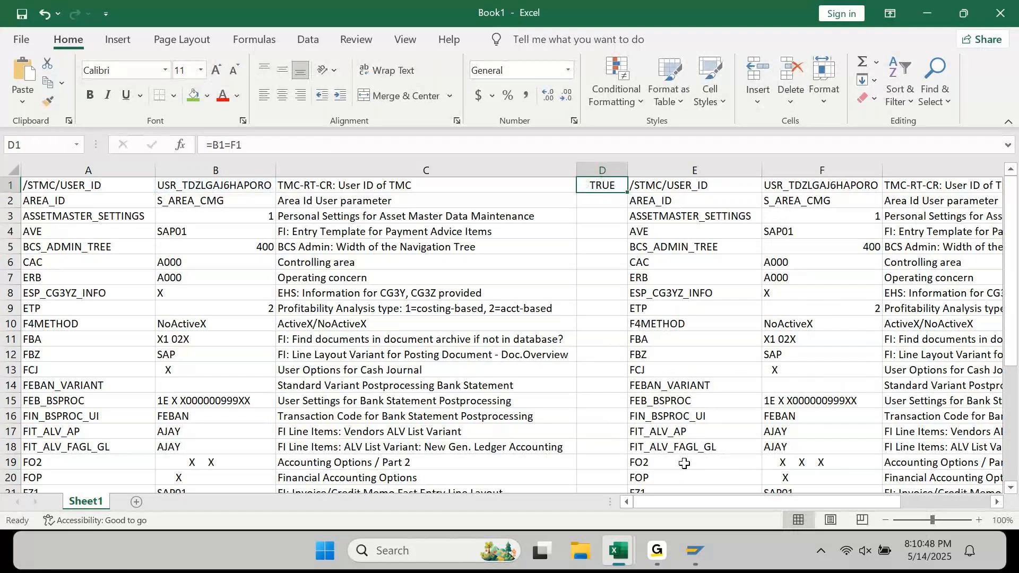
pyautogui.hotkey('ctrl', 'c')
pyautogui.press('Down')
pyautogui.press('Down')
pyautogui.press('Down')
pyautogui.press('Down')
pyautogui.press('Down')
pyautogui.press('Down')
pyautogui.press('Down')
pyautogui.press('Down')
pyautogui.press('Down')
pyautogui.press('Down')
pyautogui.press('Down')
pyautogui.press('Down')
pyautogui.press('Down')
pyautogui.press('Down')
pyautogui.press('Down')
pyautogui.press('Down')
pyautogui.press('Down')
pyautogui.press('Down')
pyautogui.press('Down')
pyautogui.press('Down')
pyautogui.press('Up')
pyautogui.press('Up')
pyautogui.press('Up')
pyautogui.hotkey('ctrl', 'shift', 'Up')
pyautogui.hotkey('ctrl', 'v')
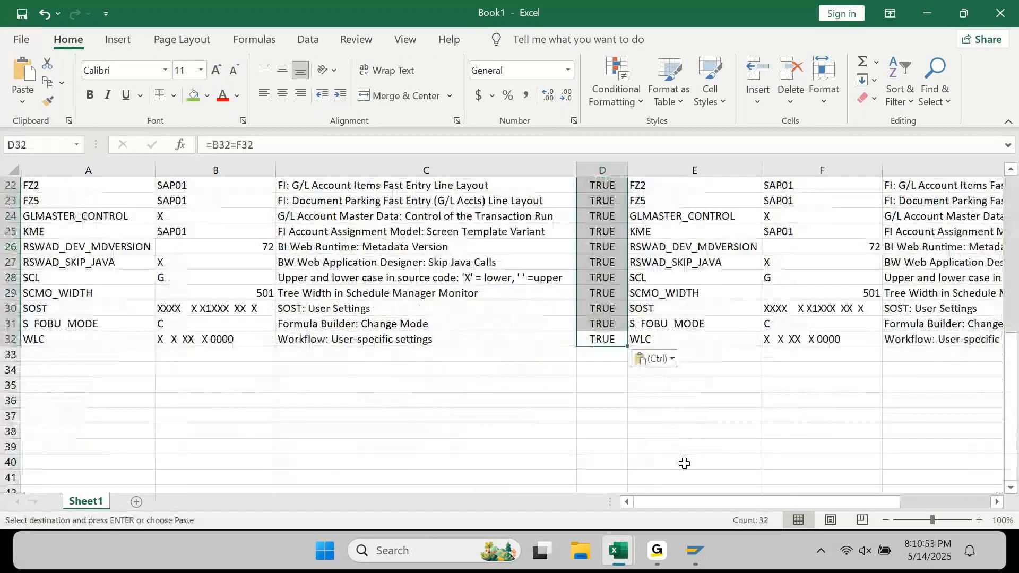
# - Scan the comparison results for FALSE and select the FO2 row 19
pyautogui.press('Escape')
pyautogui.hotkey('ctrl', 'Up')
pyautogui.press('Down')
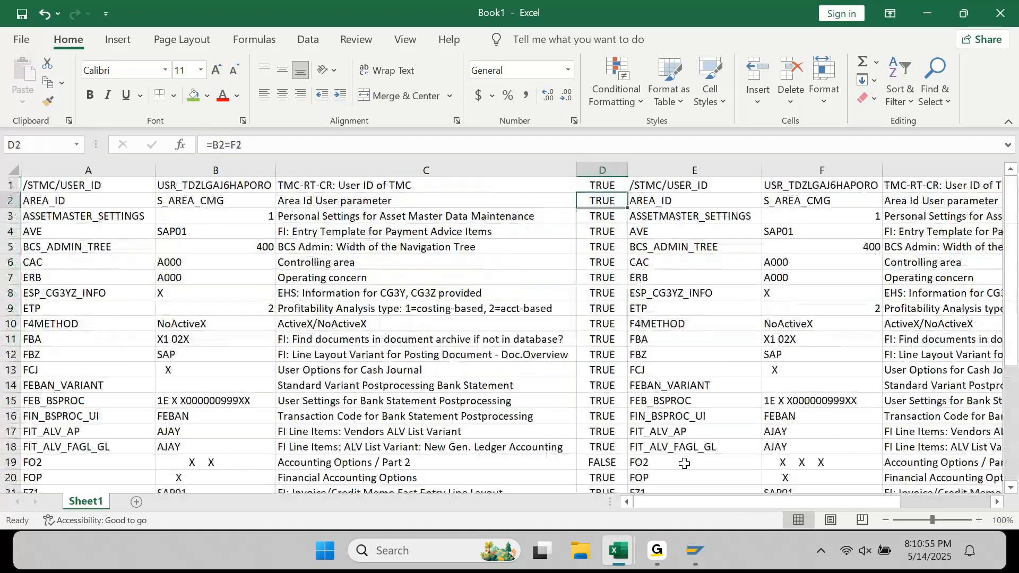
pyautogui.press('Down')
pyautogui.press('Down')
pyautogui.press('Down')
pyautogui.press('Down')
pyautogui.press('Down')
pyautogui.press('Down')
pyautogui.press('Down')
pyautogui.press('Down')
pyautogui.press('Down')
pyautogui.press('Down')
pyautogui.press('Down')
pyautogui.press('Down')
pyautogui.press('Down')
pyautogui.press('Down')
pyautogui.press('Down')
pyautogui.press('Down')
pyautogui.press('Down')
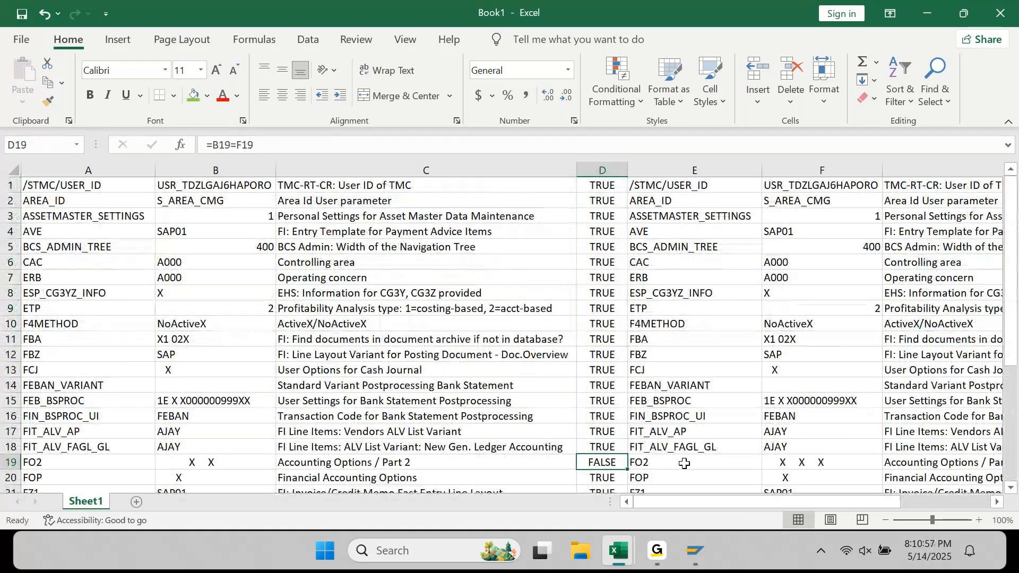
pyautogui.hotkey('shift', 'space')
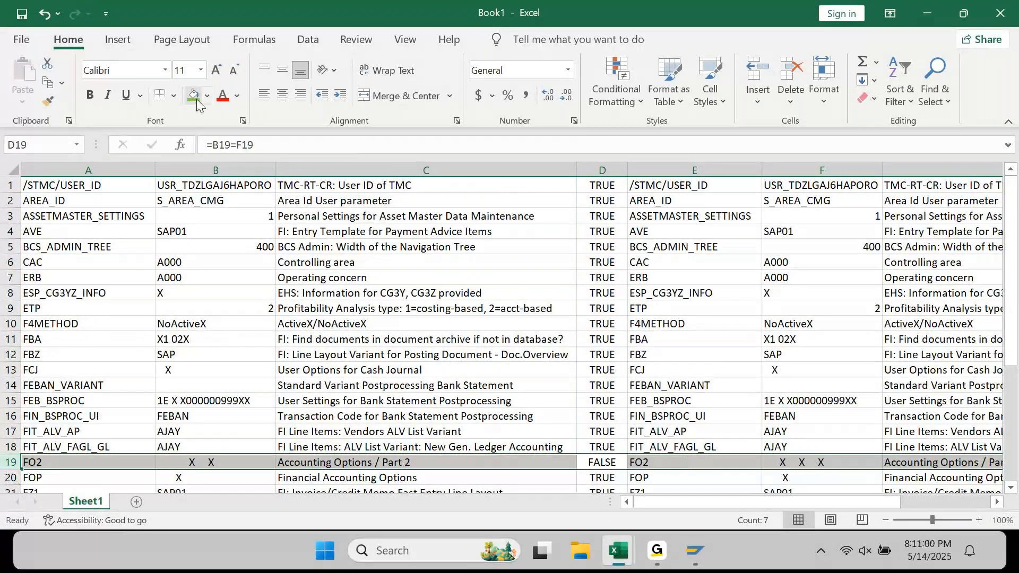
# - Fill row 19 green and recheck the remaining comparison results
pyautogui.click(194, 96)
pyautogui.press('Down')
pyautogui.press('Down')
pyautogui.press('Down')
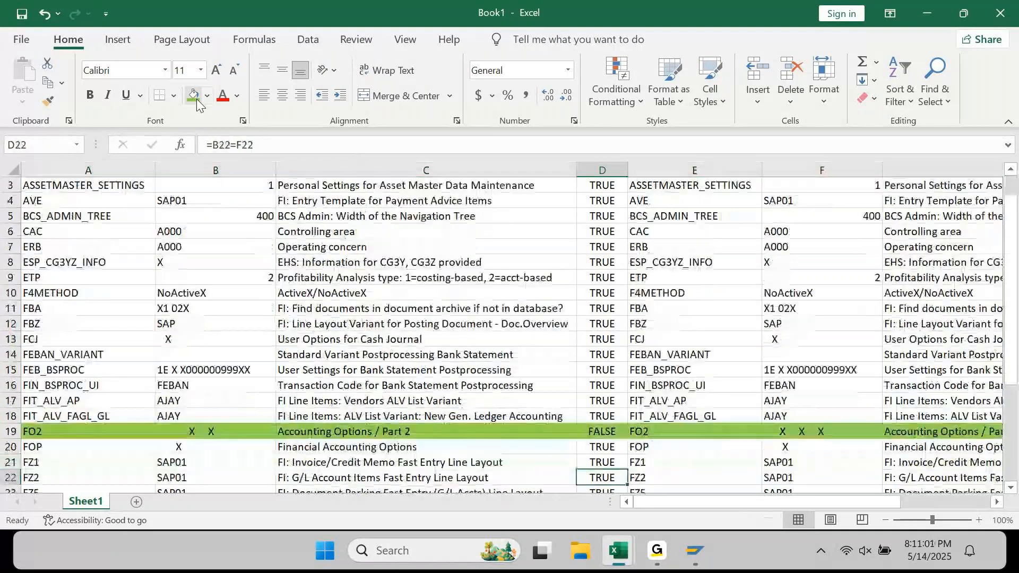
pyautogui.press('Down')
pyautogui.press('Down')
pyautogui.press('Down')
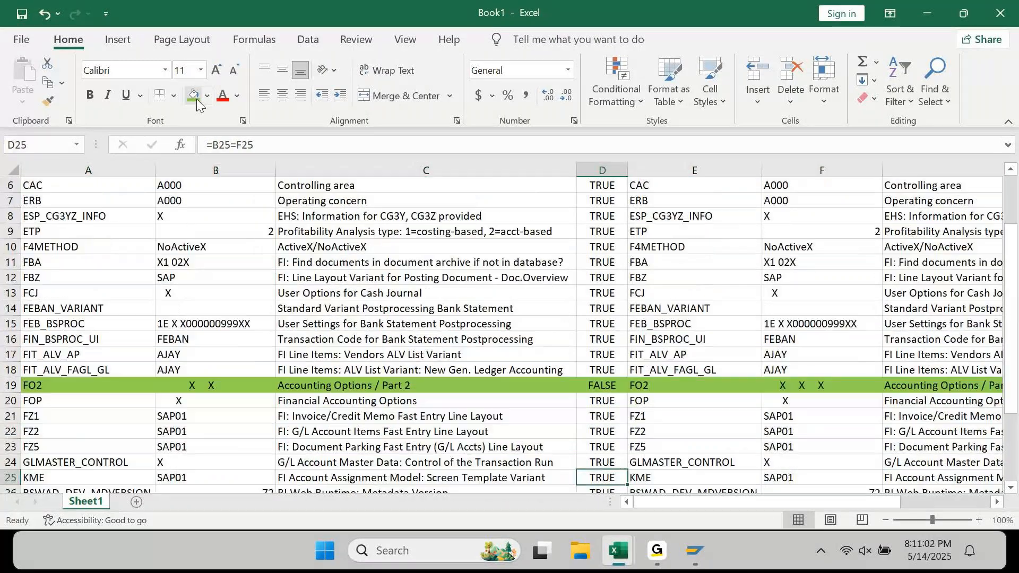
pyautogui.press('Down')
pyautogui.press('Down')
pyautogui.press('Down')
pyautogui.press('Down')
pyautogui.press('Down')
pyautogui.press('Down')
pyautogui.press('Down')
pyautogui.press('Down')
pyautogui.press('Down')
pyautogui.press('Down')
pyautogui.press('Down')
pyautogui.press('Down')
pyautogui.press('Down')
pyautogui.press('Down')
pyautogui.press('Down')
pyautogui.press('Down')
pyautogui.press('Down')
pyautogui.press('Down')
pyautogui.press('Up')
pyautogui.press('Up')
pyautogui.press('Up')
pyautogui.press('Up')
pyautogui.press('Up')
pyautogui.press('Up')
pyautogui.press('Up')
pyautogui.press('Up')
pyautogui.press('Up')
pyautogui.press('Up')
pyautogui.press('Up')
pyautogui.press('Up')
pyautogui.press('Up')
pyautogui.press('Up')
pyautogui.press('Up')
pyautogui.press('Up')
pyautogui.press('Up')
pyautogui.press('Up')
pyautogui.press('Up')
pyautogui.press('Up')
pyautogui.press('Up')
pyautogui.press('Up')
pyautogui.press('Up')
pyautogui.press('Up')
pyautogui.press('Up')
pyautogui.press('Up')
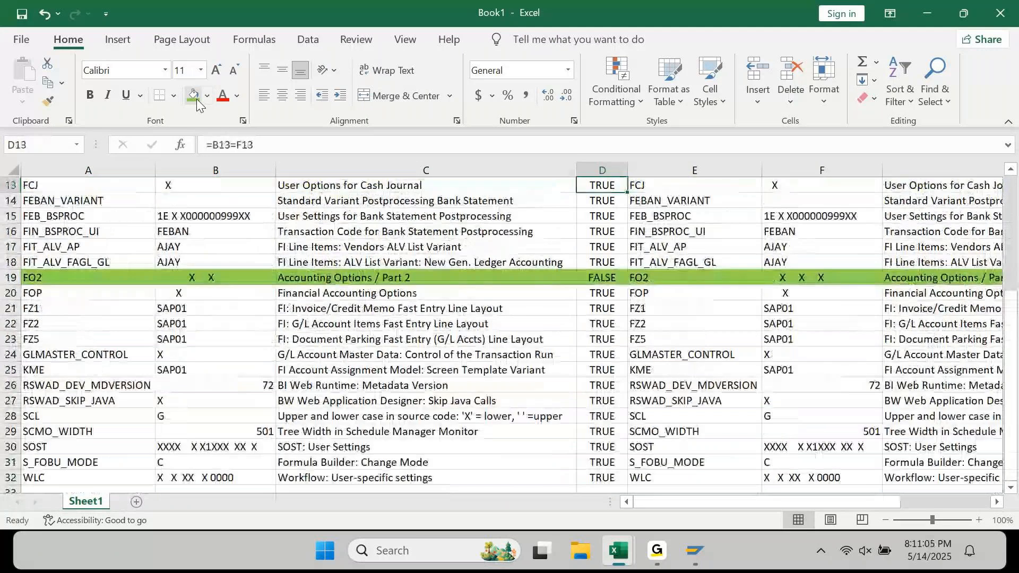
pyautogui.press('Up')
pyautogui.press('Up')
pyautogui.press('Up')
pyautogui.press('Up')
pyautogui.press('Up')
pyautogui.press('Up')
pyautogui.press('Up')
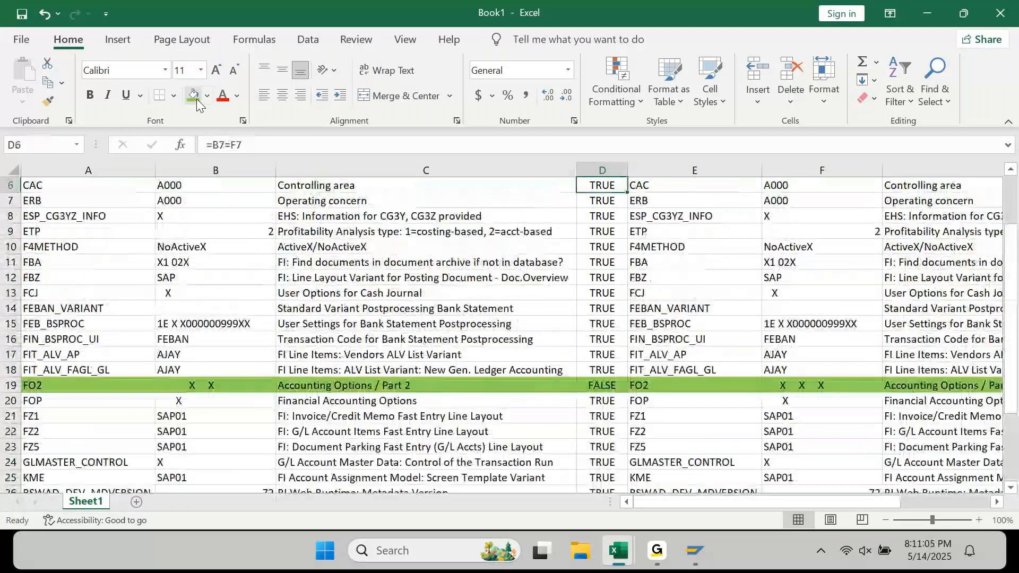
pyautogui.press('Up')
pyautogui.press('Up')
pyautogui.press('Up')
pyautogui.press('Up')
pyautogui.press('Up')
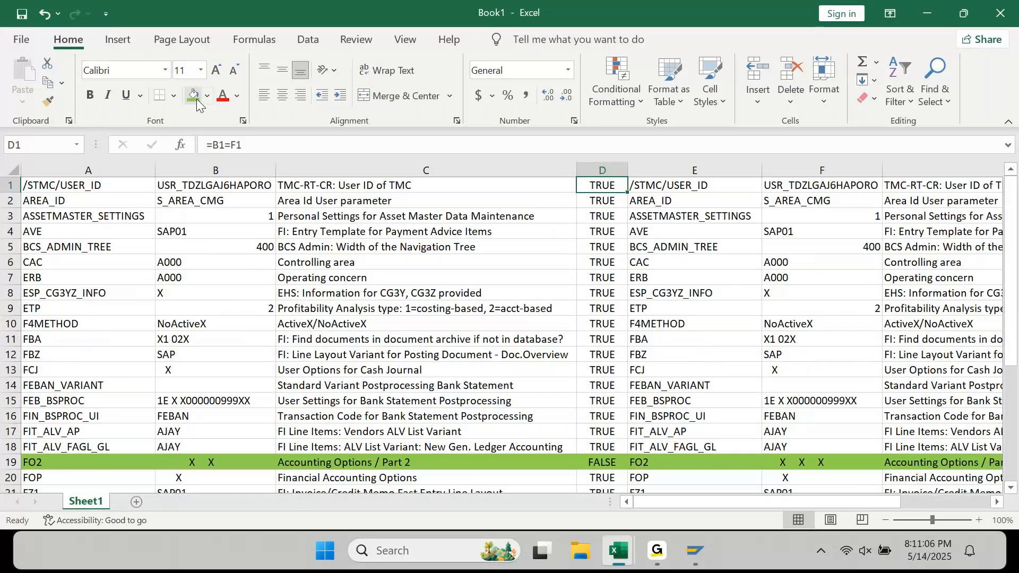
pyautogui.press('Down')
pyautogui.press('Down')
pyautogui.press('Down')
pyautogui.press('Down')
pyautogui.press('Down')
pyautogui.press('Down')
pyautogui.press('Down')
pyautogui.press('Down')
pyautogui.press('Down')
pyautogui.press('Down')
pyautogui.press('Down')
pyautogui.press('Down')
pyautogui.press('Down')
pyautogui.press('Down')
pyautogui.press('Down')
pyautogui.press('Down')
pyautogui.press('Down')
pyautogui.press('Down')
pyautogui.press('Down')
pyautogui.press('Up')
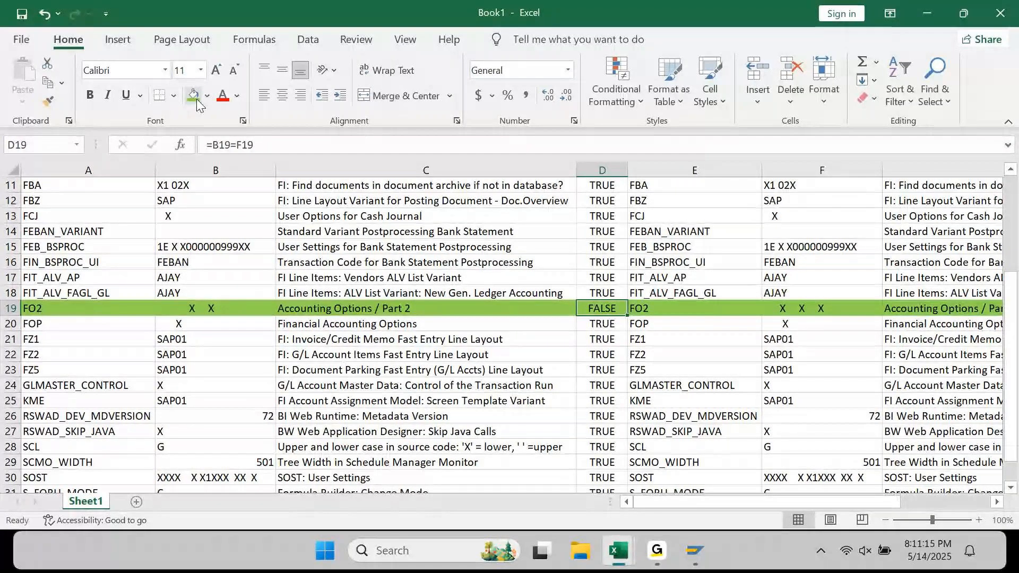
# - Shade the original FO2 entry in columns A–C yellow, then move to E19
pyautogui.press('Home')
pyautogui.hotkey('shift', 'Right')
pyautogui.hotkey('shift', 'Right')
pyautogui.hotkey('shift', 'Right')
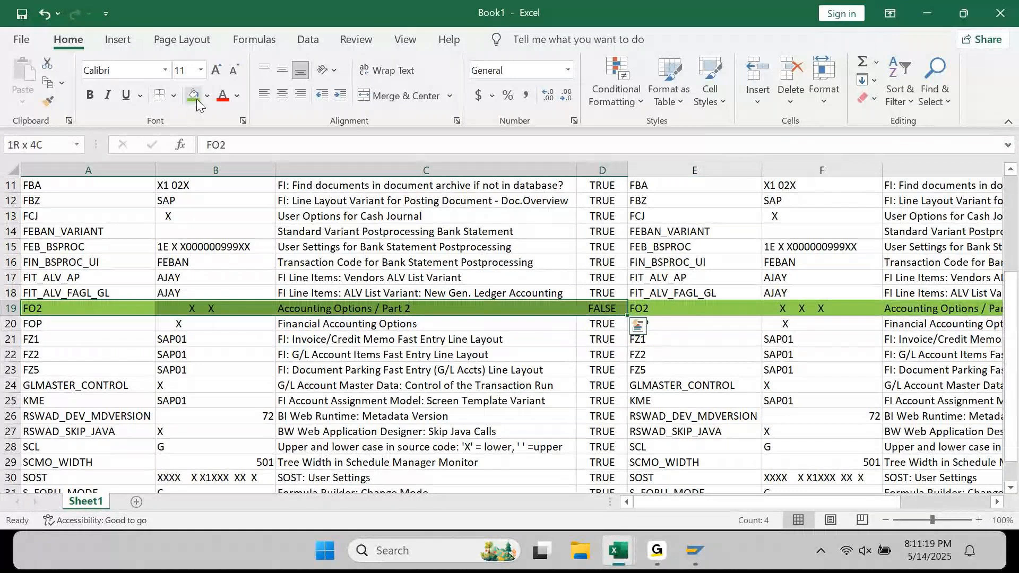
pyautogui.click(207, 95)
pyautogui.click(234, 245)
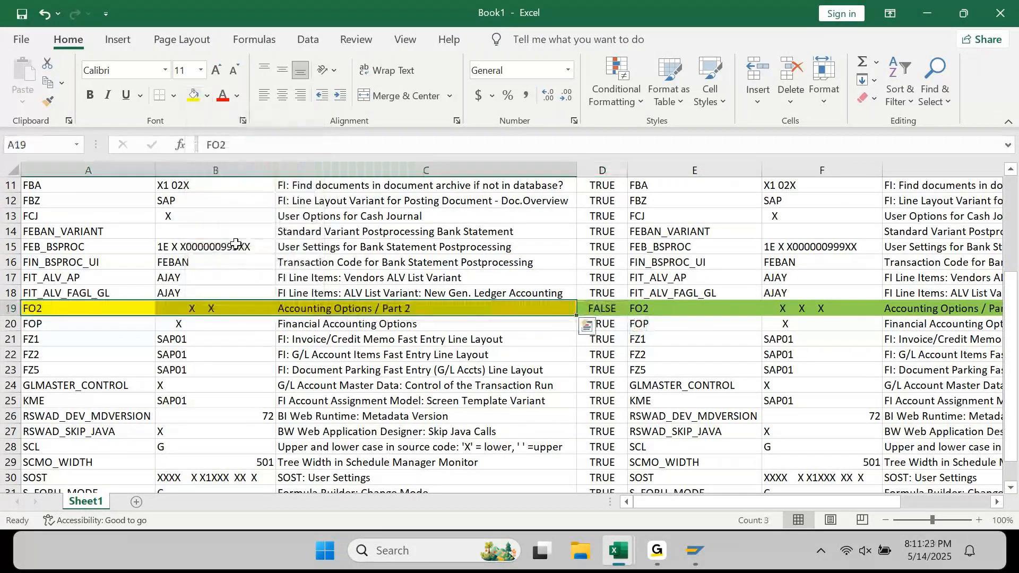
pyautogui.press('Right')
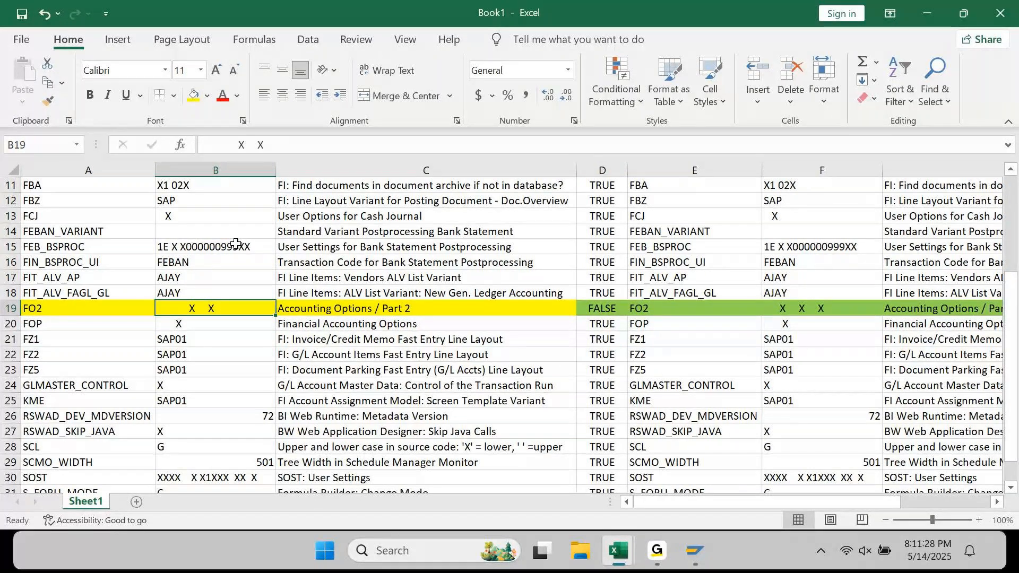
pyautogui.press('Right')
pyautogui.press('Right')
pyautogui.press('Right')
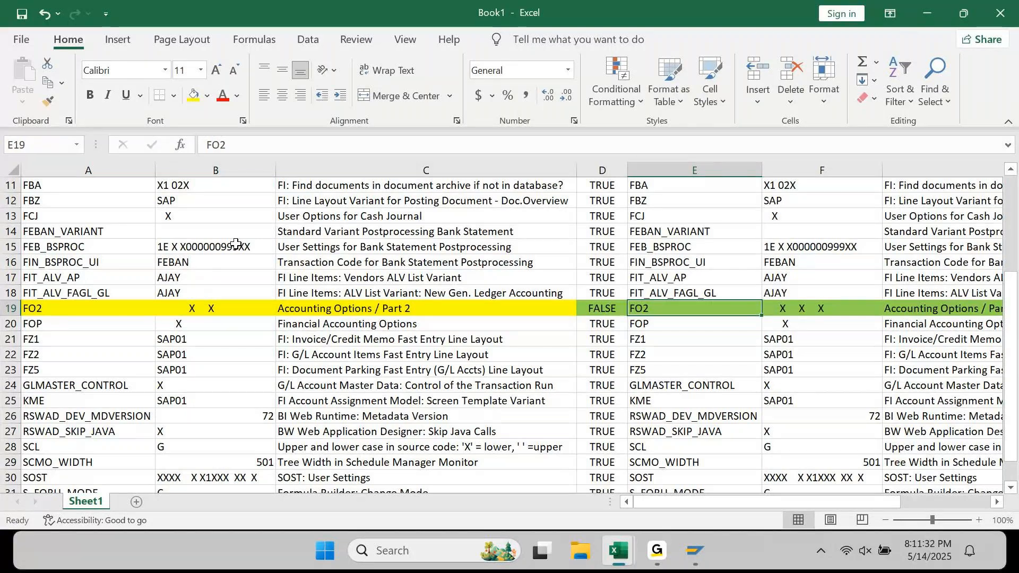
pyautogui.moveTo(691, 548)
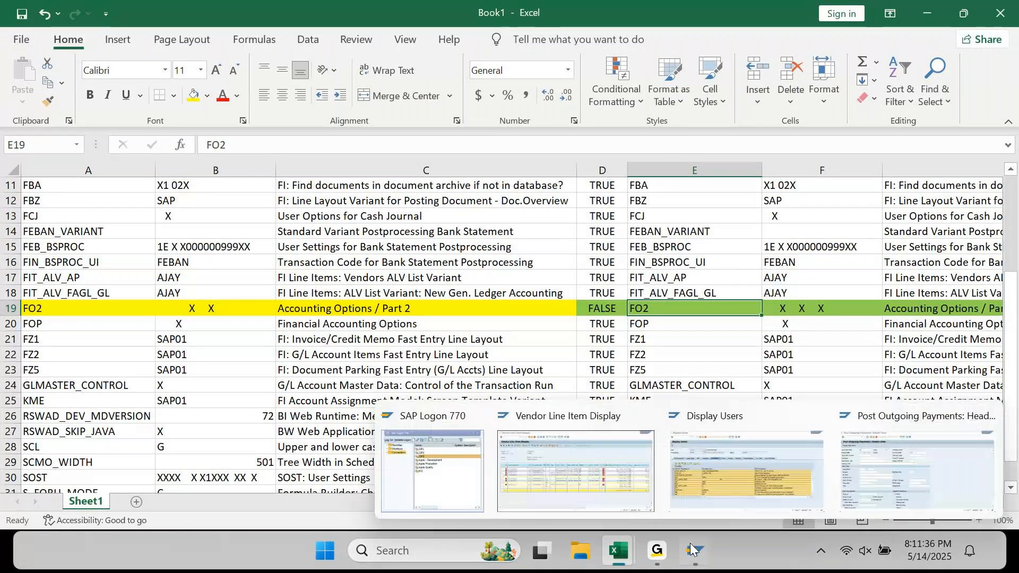
# - Review FB00's Open items options, go back to activate them, and return to Book1 in Excel
pyautogui.click(789, 479)
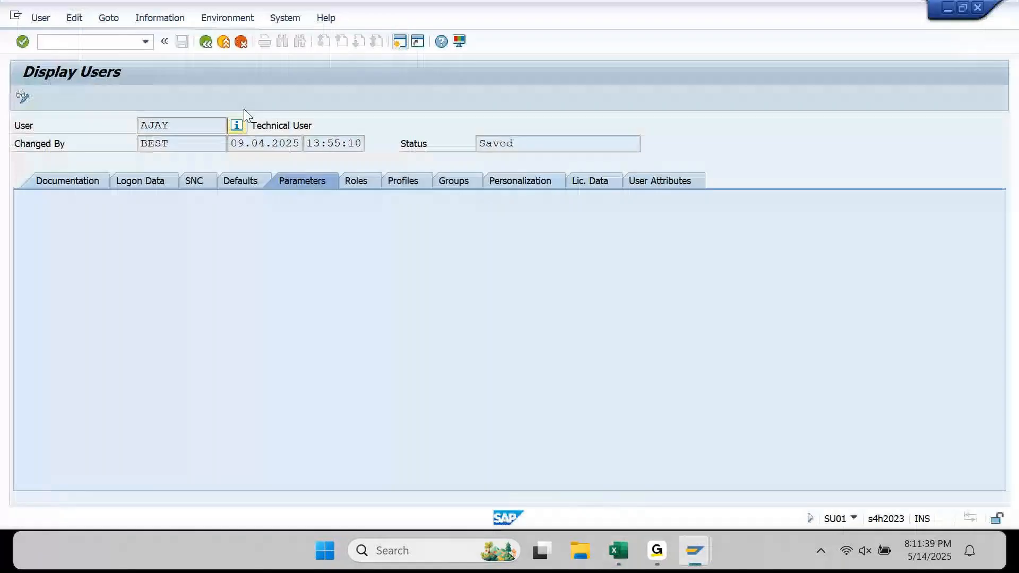
pyautogui.hotkey('shift', 'F3')
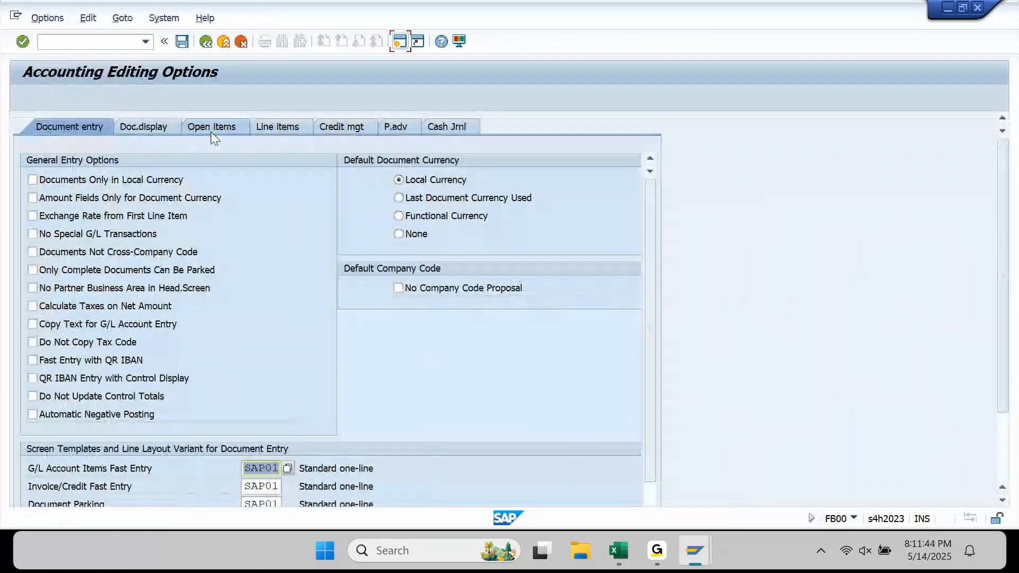
pyautogui.click(212, 130)
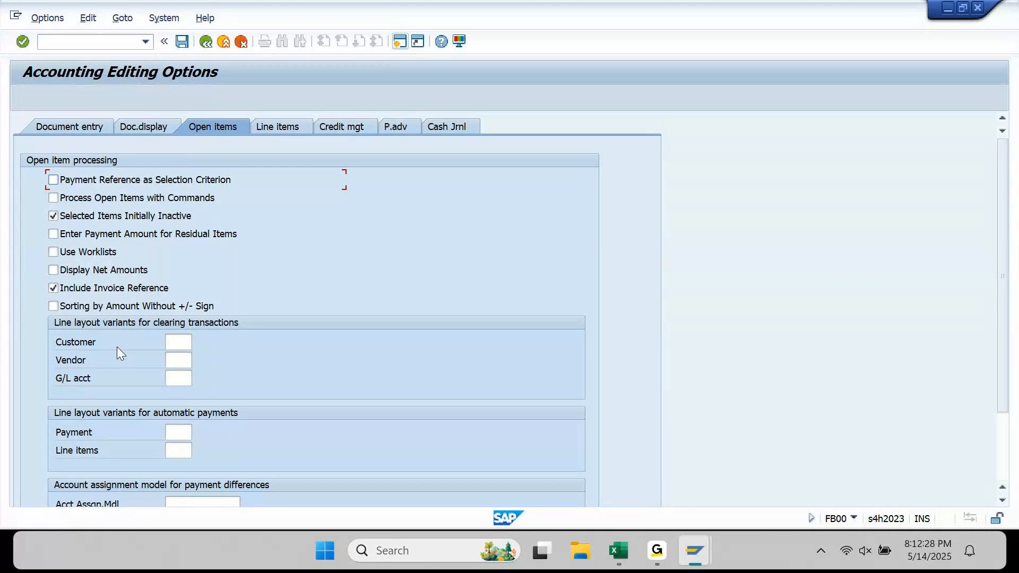
pyautogui.click(205, 41)
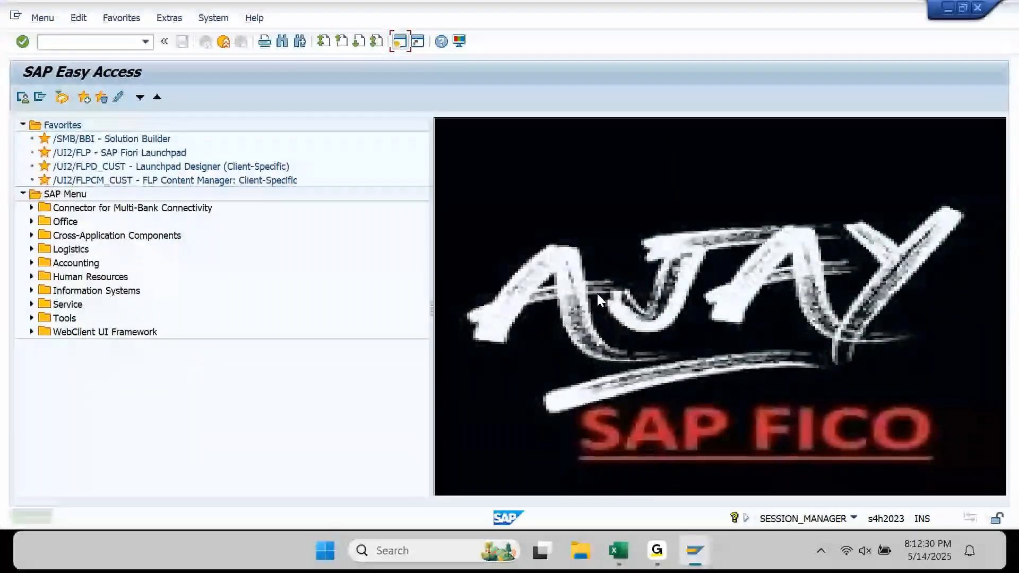
pyautogui.moveTo(618, 550)
pyautogui.click(658, 480)
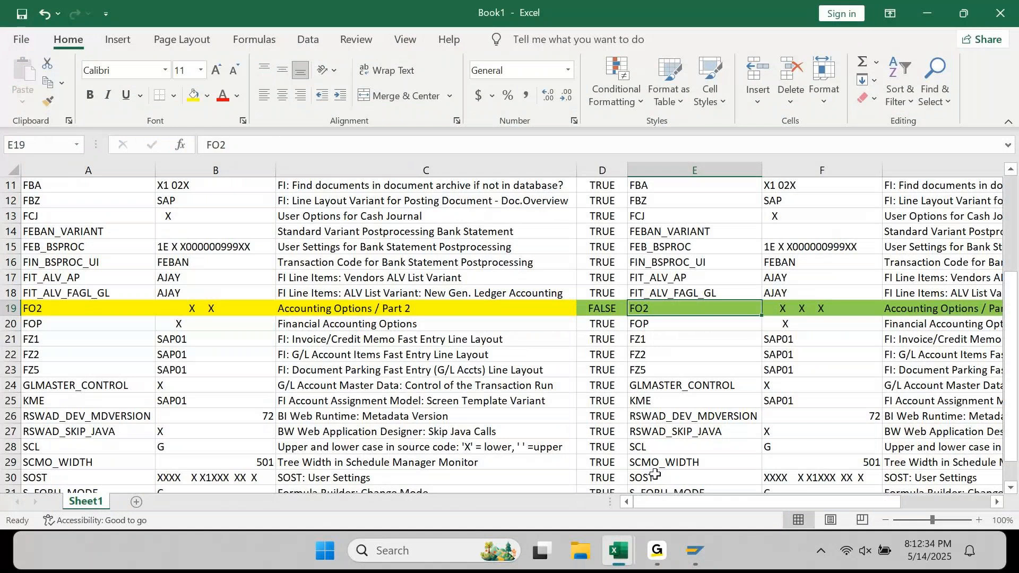
pyautogui.press('Right')
pyautogui.press('Right')
pyautogui.press('Left')
pyautogui.press('Left')
pyautogui.hotkey('shift', 'Right')
pyautogui.hotkey('shift', 'Right')
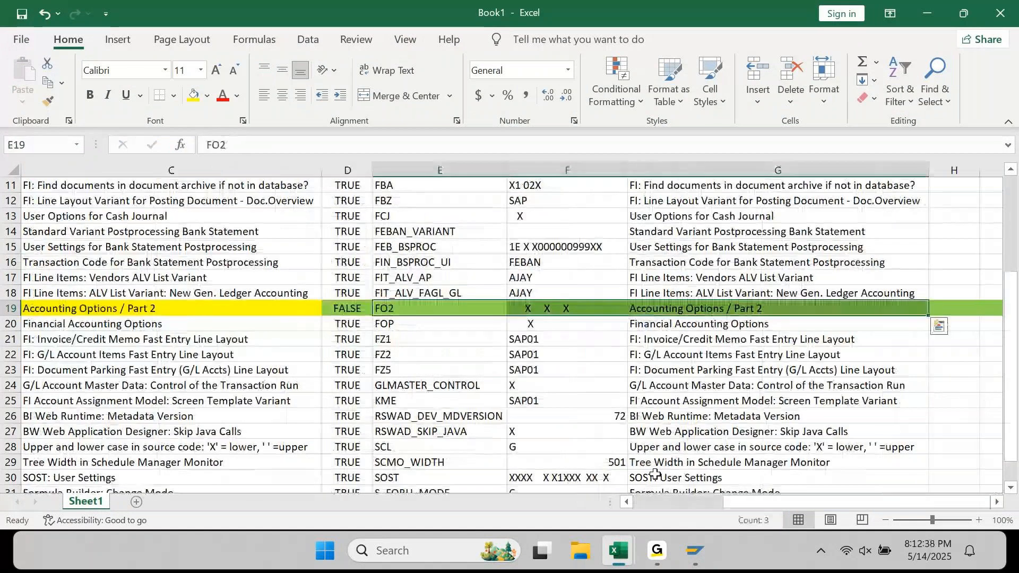
pyautogui.hotkey('ctrl', 'c')
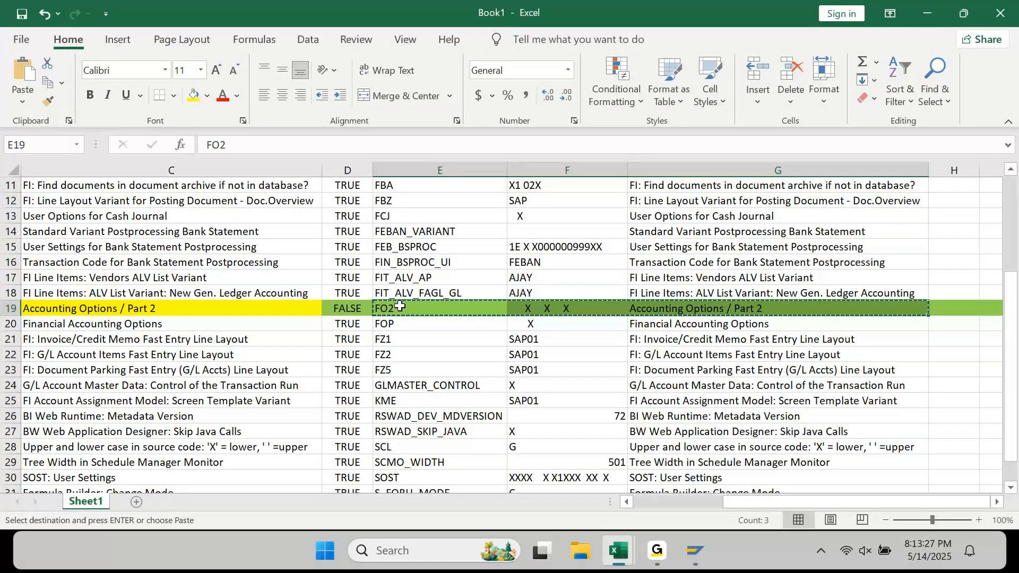
pyautogui.hotkey('ctrl', 'a')
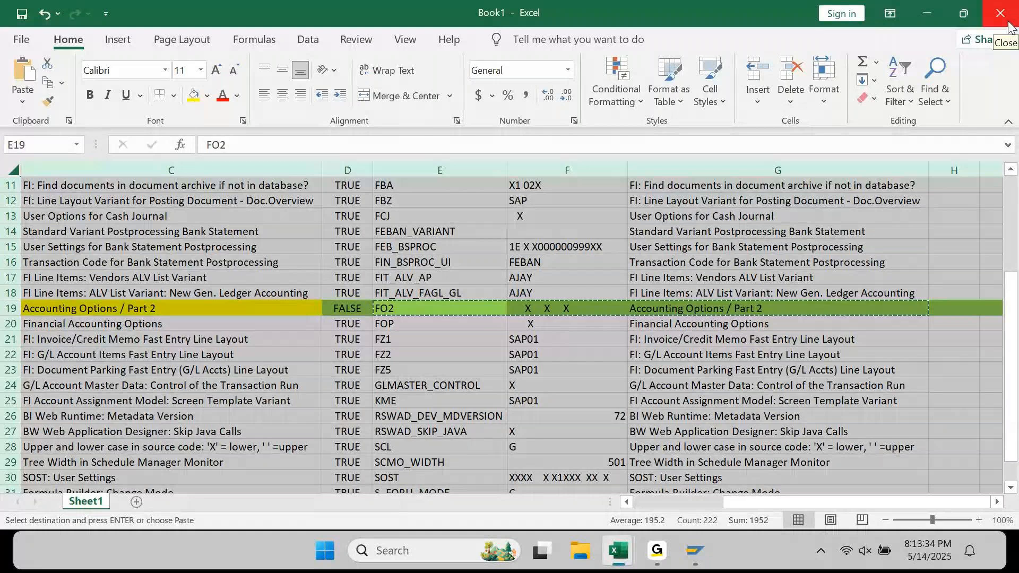
pyautogui.click(472, 310)
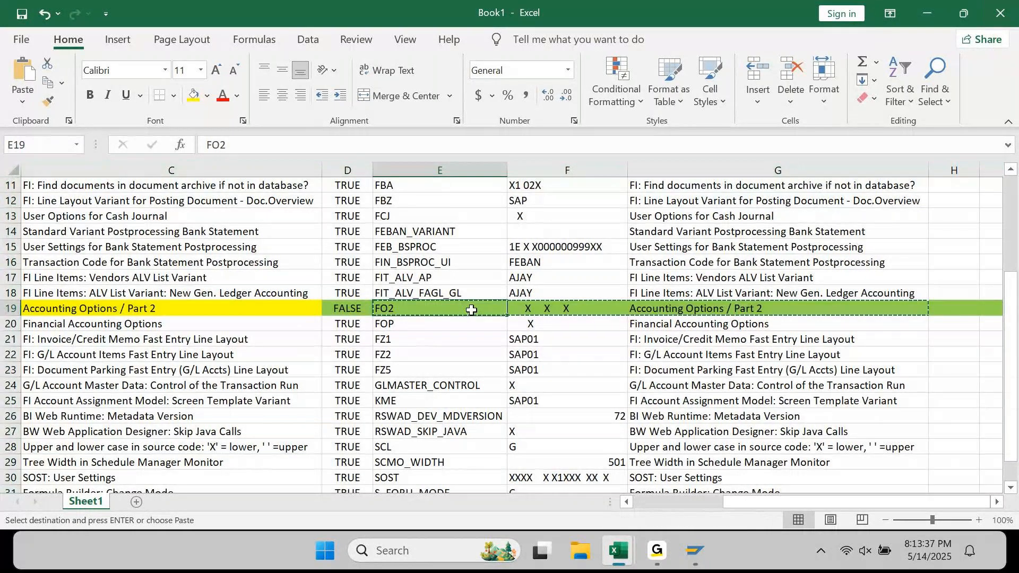
pyautogui.hotkey('ctrl', 'v')
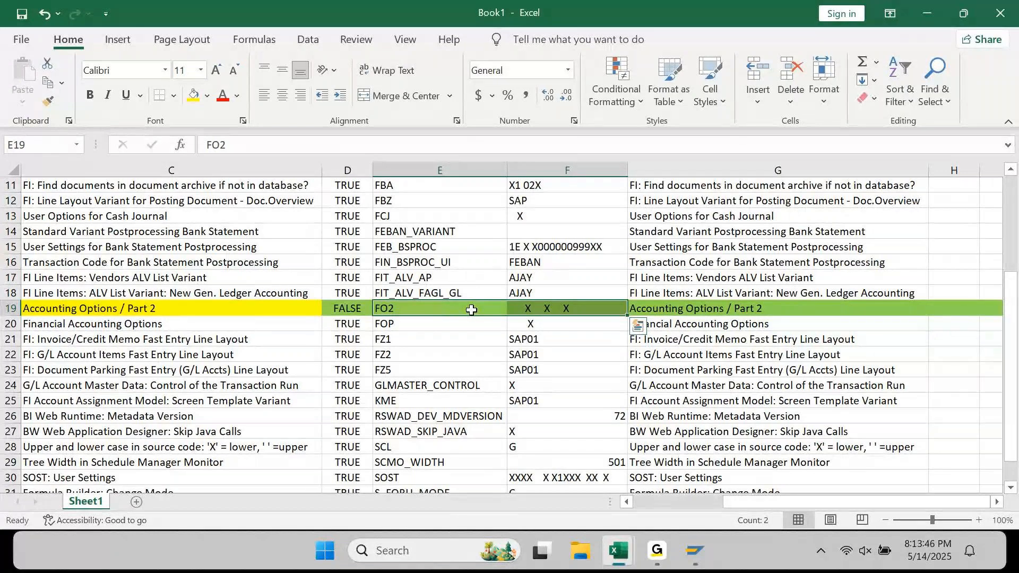
pyautogui.press('Home')
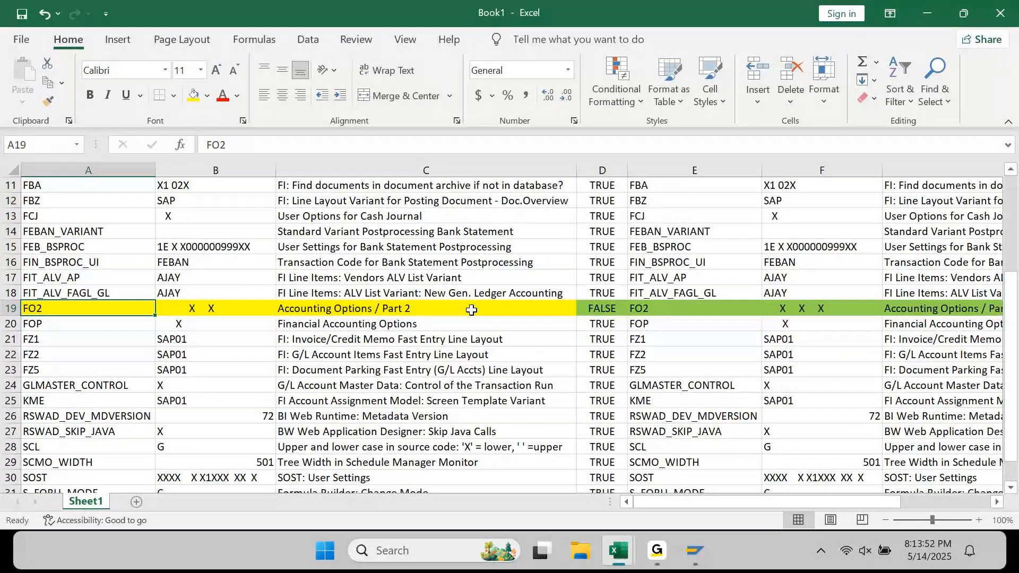
# - Copy the pasted FO2 value from F19 without editing it, then switch to the SAP FICO notes workbook
pyautogui.hotkey('shift', 'Right')
pyautogui.press('Right')
pyautogui.press('Right')
pyautogui.press('Right')
pyautogui.press('Right')
pyautogui.press('Right')
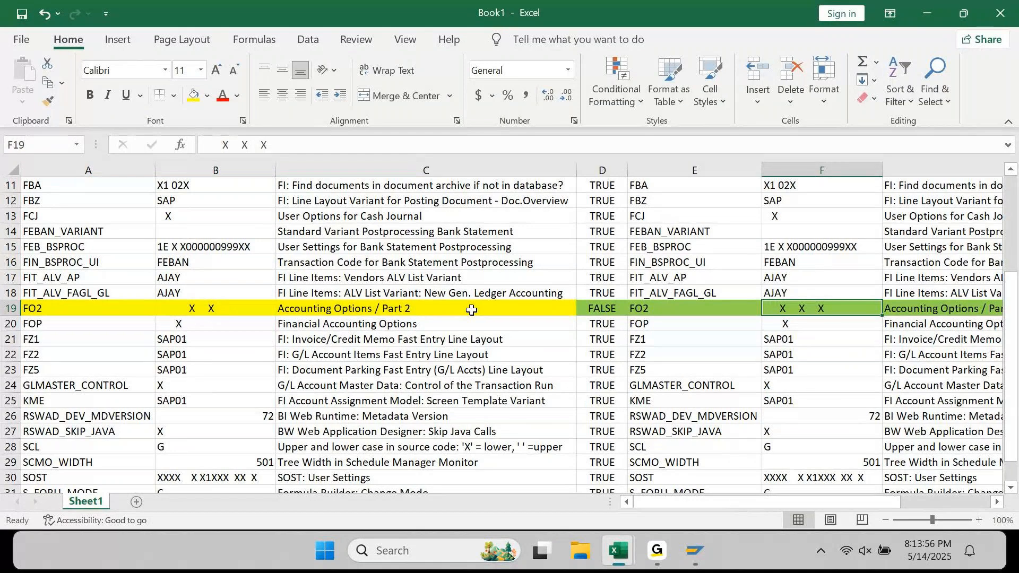
pyautogui.hotkey('ctrl', 'c')
pyautogui.click(222, 142)
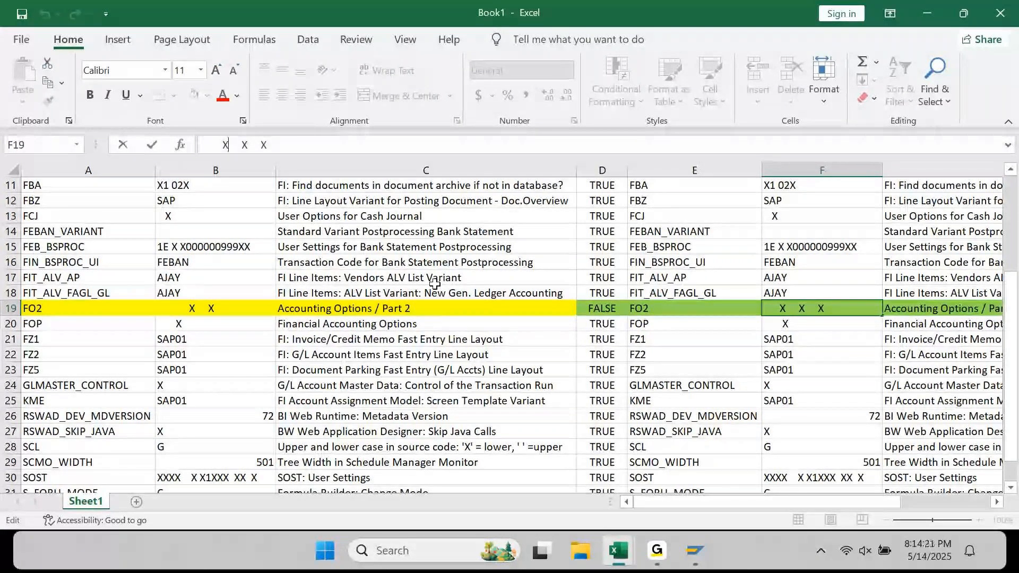
pyautogui.press('Escape')
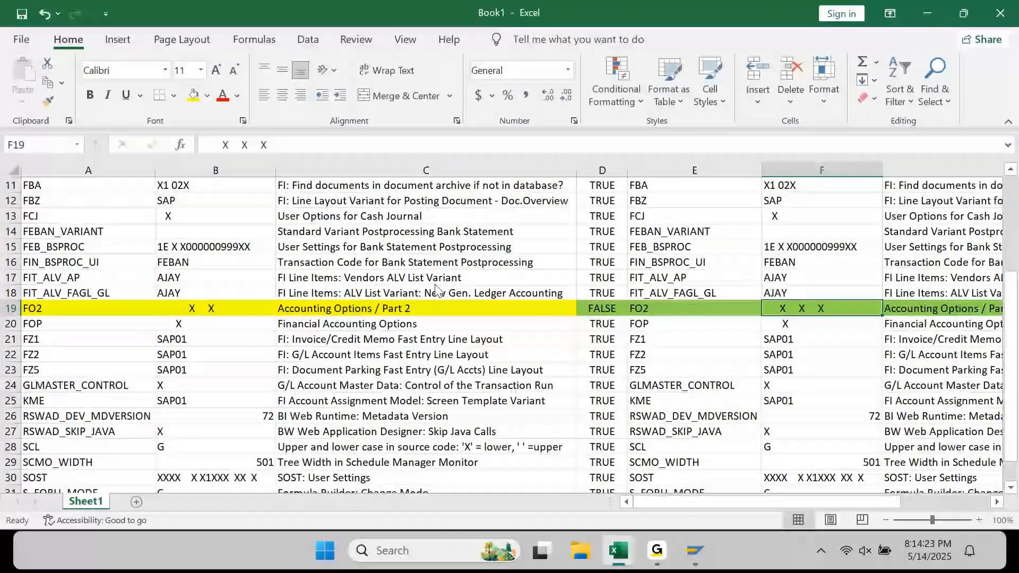
pyautogui.hotkey('alt', 'Tab')
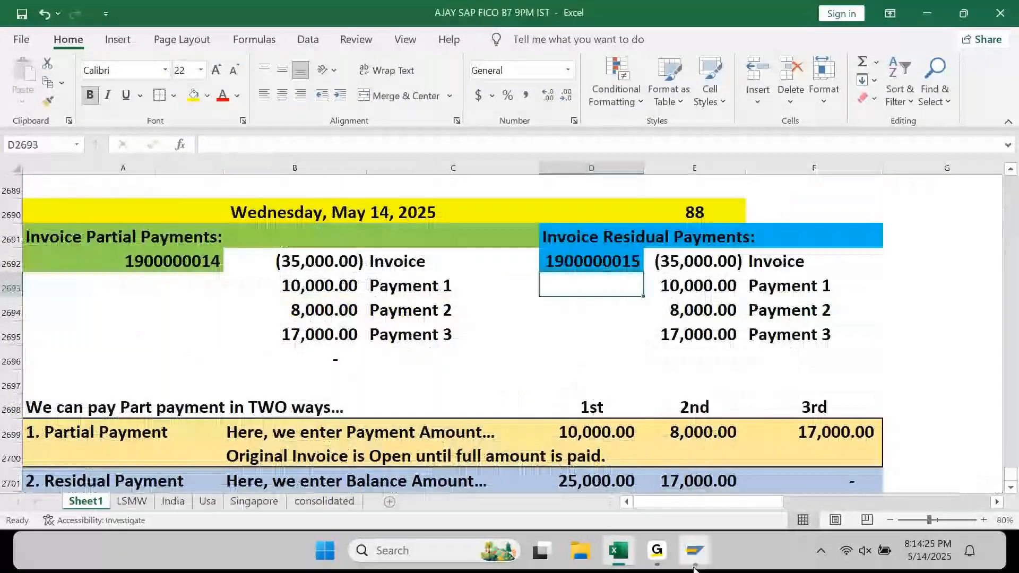
# - Show the Open items settings of Accounting Editing Options (FB00), with Include Invoice Reference enabled
pyautogui.click(695, 552)
pyautogui.click(900, 476)
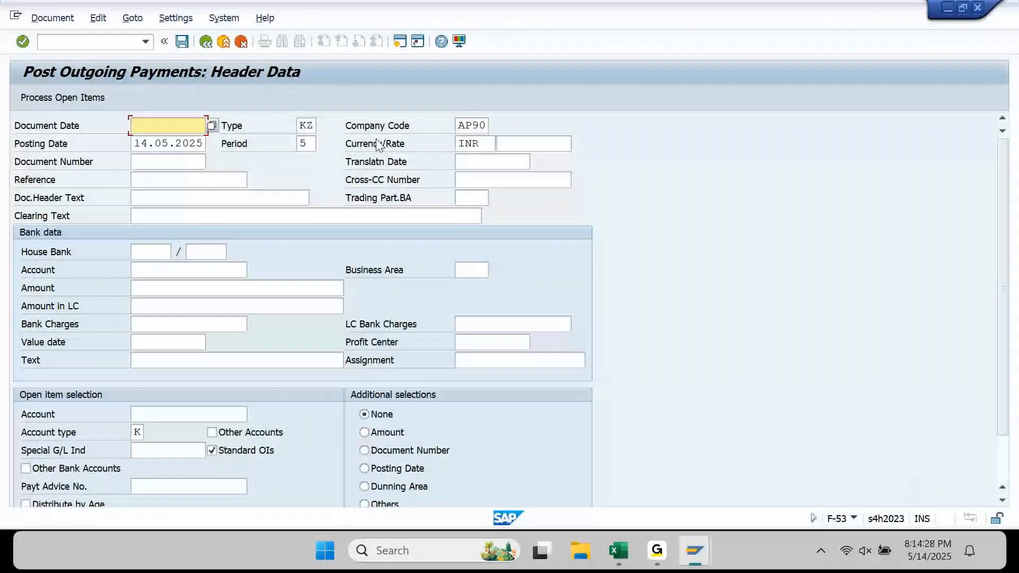
pyautogui.click(174, 21)
pyautogui.click(185, 71)
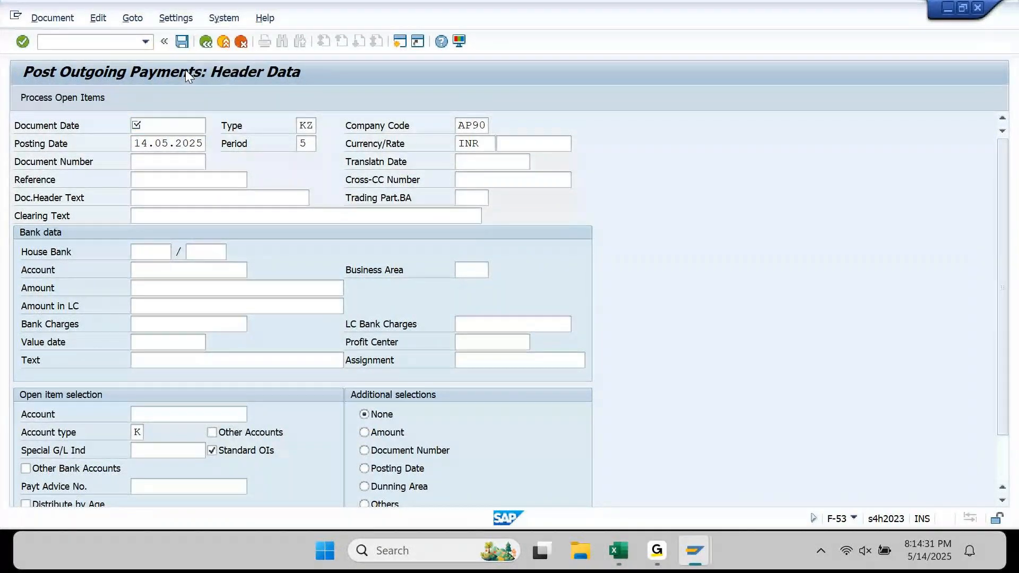
pyautogui.click(211, 126)
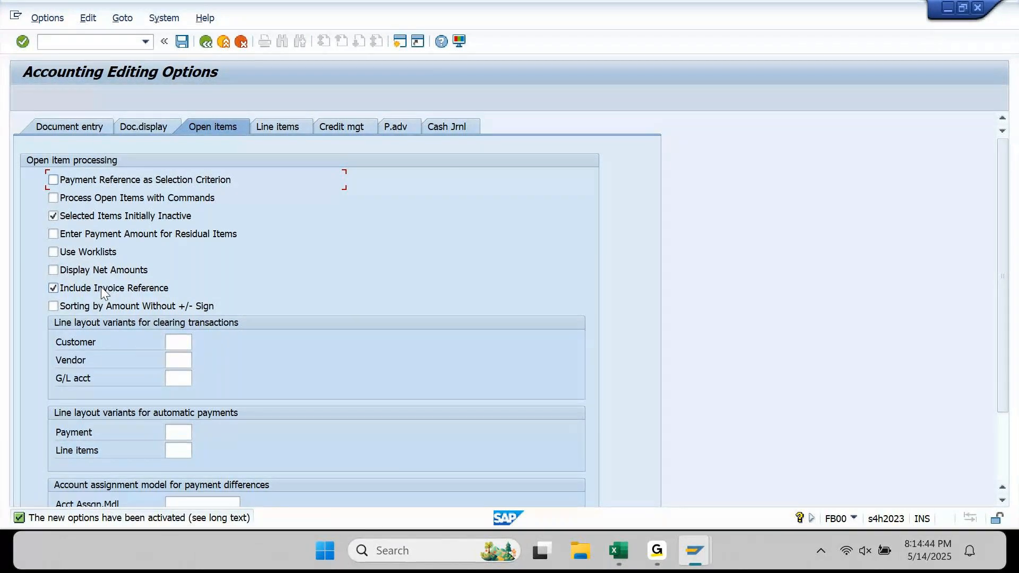
# - Back in the header, fill document date 14.05.2025 and PART PAY 01 reference and texts from history
pyautogui.click(205, 42)
pyautogui.press('Down')
pyautogui.press('Return')
pyautogui.press('Down')
pyautogui.press('Down')
pyautogui.press('Down')
pyautogui.press('Down')
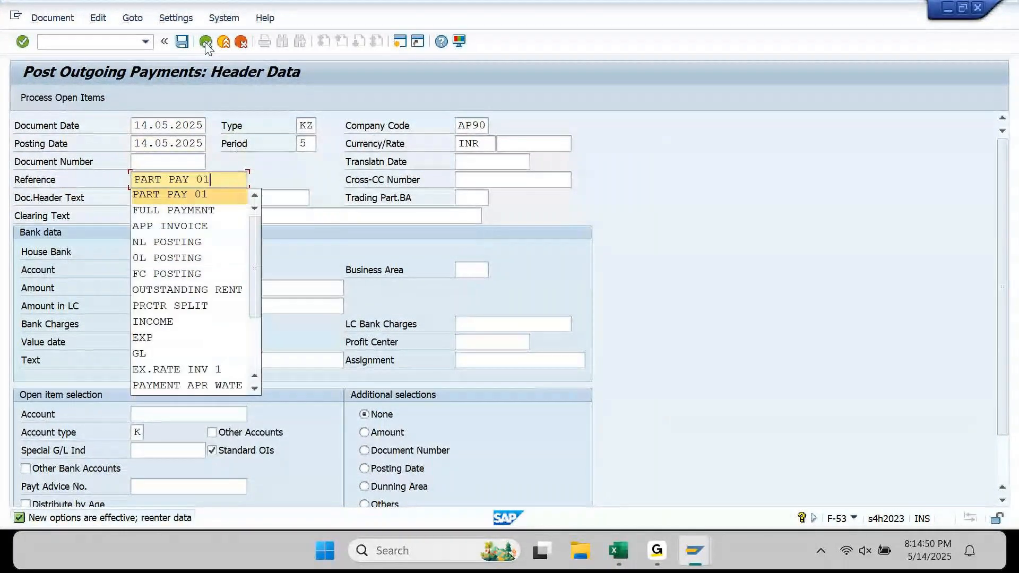
pyautogui.press('Return')
pyautogui.press('Down')
pyautogui.press('Down')
pyautogui.press('Return')
pyautogui.press('Down')
# - Fill bank account 13100012, amount 10000, value date and line text from input history
pyautogui.press('Down')
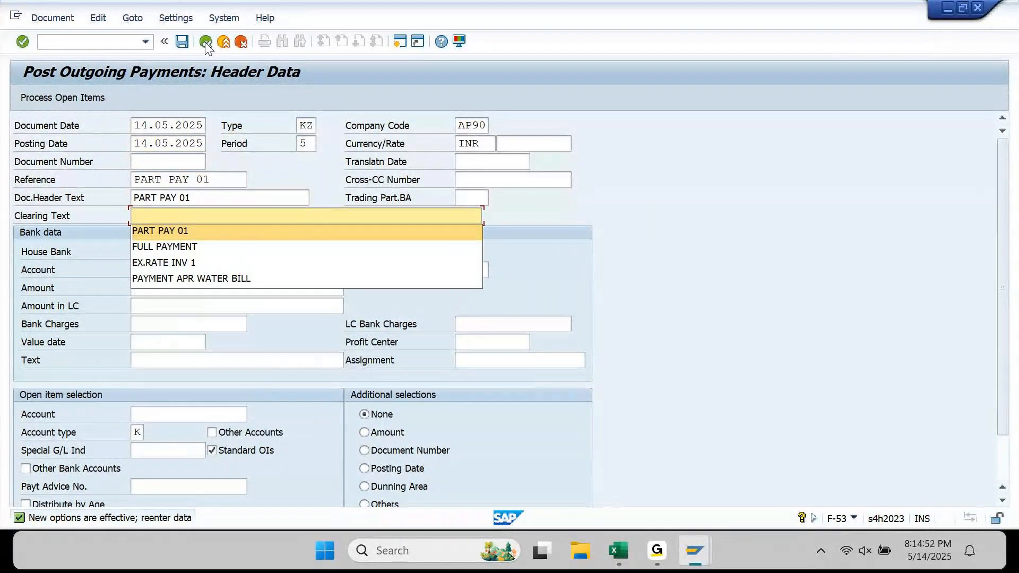
pyautogui.press('Return')
pyautogui.press('Down')
pyautogui.press('Down')
pyautogui.press('Down')
pyautogui.press('Up')
pyautogui.press('Down')
pyautogui.press('Return')
pyautogui.press('Down')
pyautogui.press('Down')
pyautogui.press('Return')
pyautogui.press('Down')
pyautogui.press('Down')
pyautogui.press('Down')
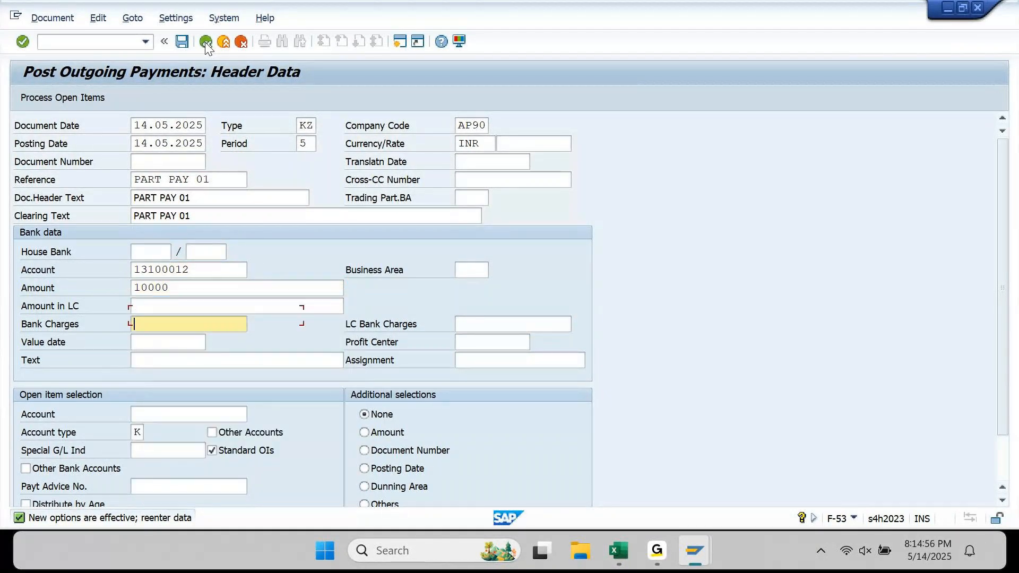
pyautogui.press('Down')
pyautogui.press('Return')
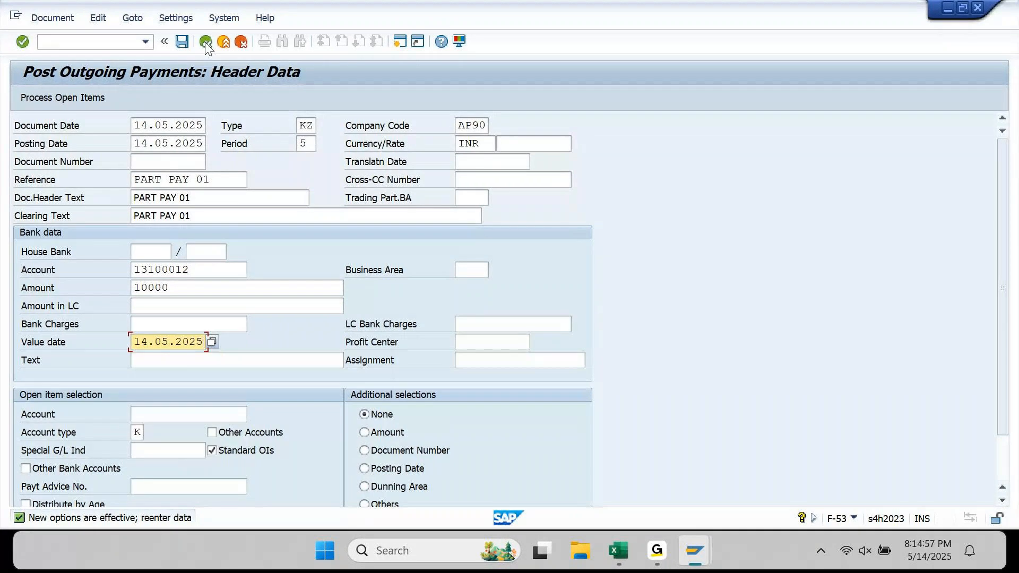
pyautogui.press('Down')
pyautogui.press('Down')
pyautogui.press('Return')
# - Enter vendor account 190011 and choose Document Number as the additional selection
pyautogui.click(473, 346)
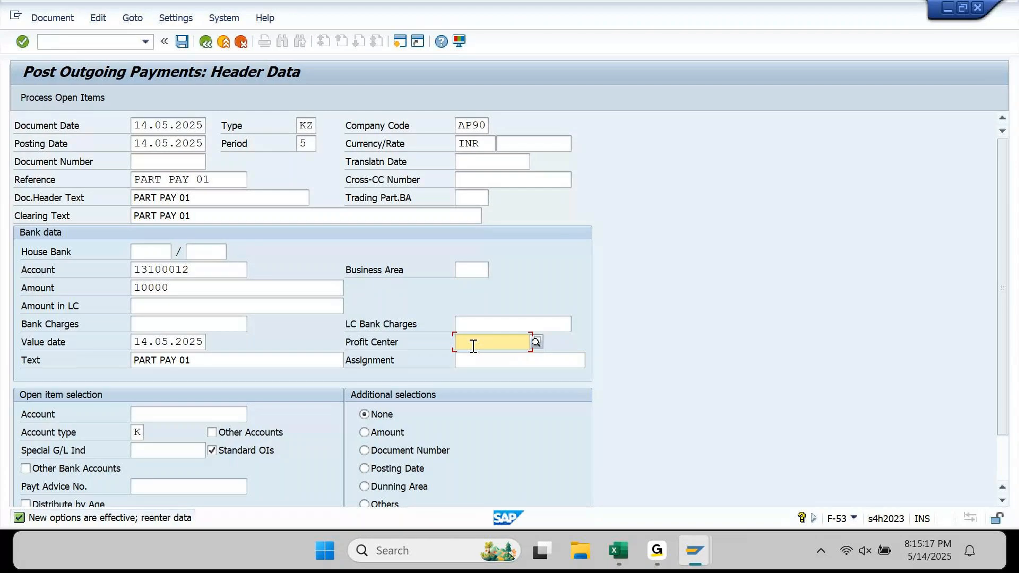
pyautogui.press('Tab')
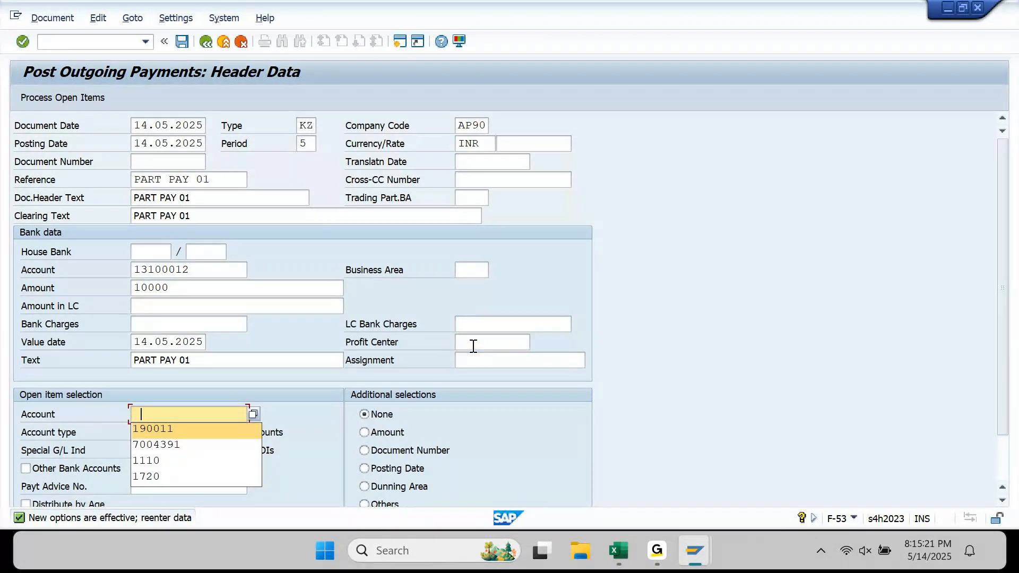
pyautogui.press('Return')
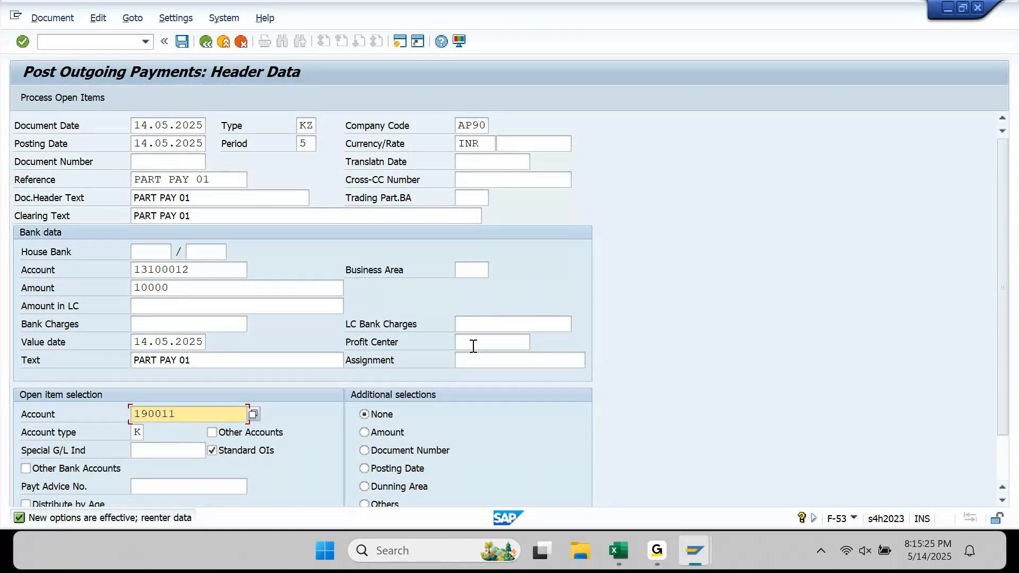
pyautogui.click(437, 451)
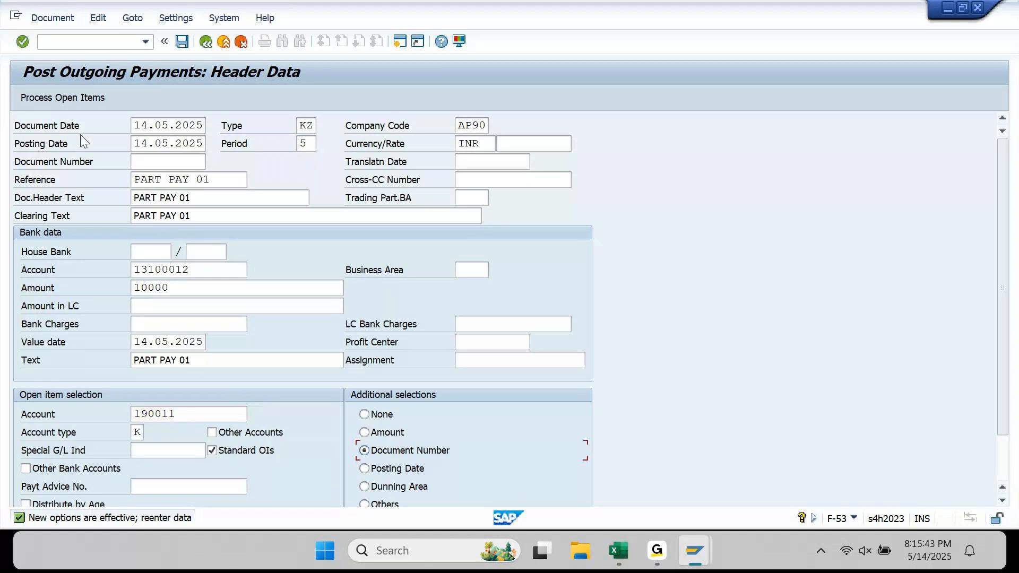
pyautogui.click(74, 98)
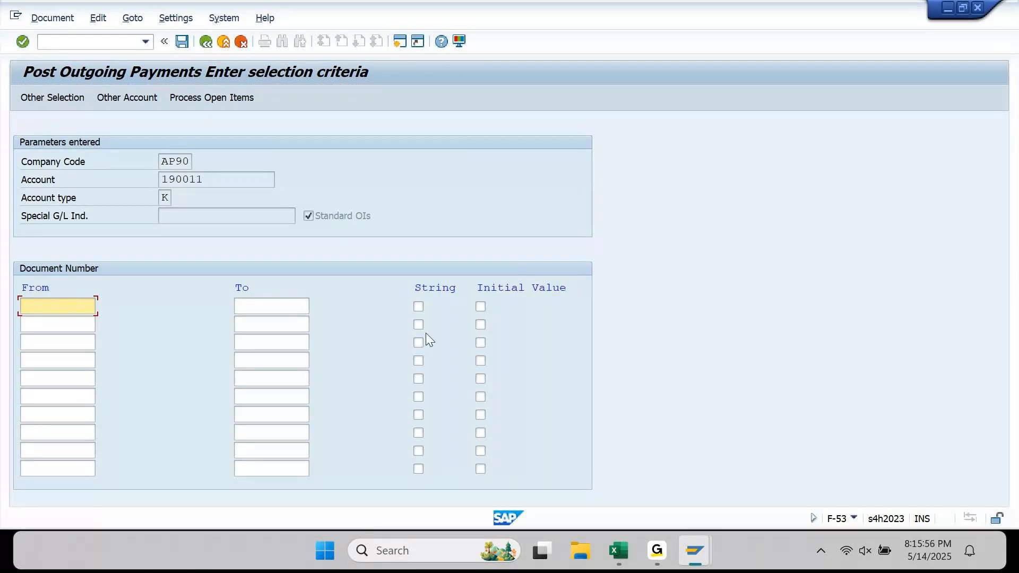
pyautogui.click(618, 551)
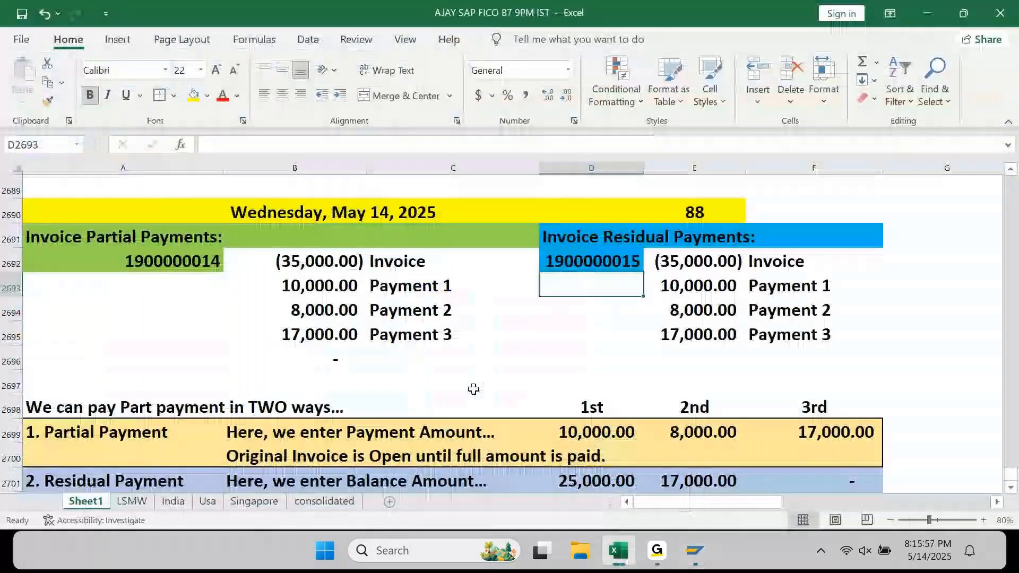
pyautogui.click(174, 257)
pyautogui.hotkey('ctrl', 'c')
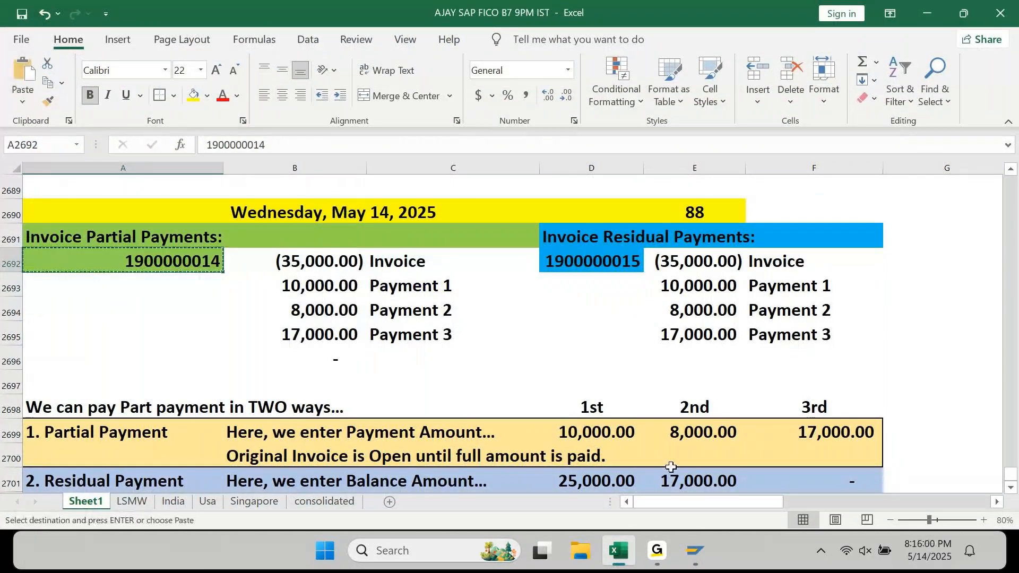
pyautogui.moveTo(696, 552)
pyautogui.click(877, 488)
pyautogui.hotkey('ctrl', 'v')
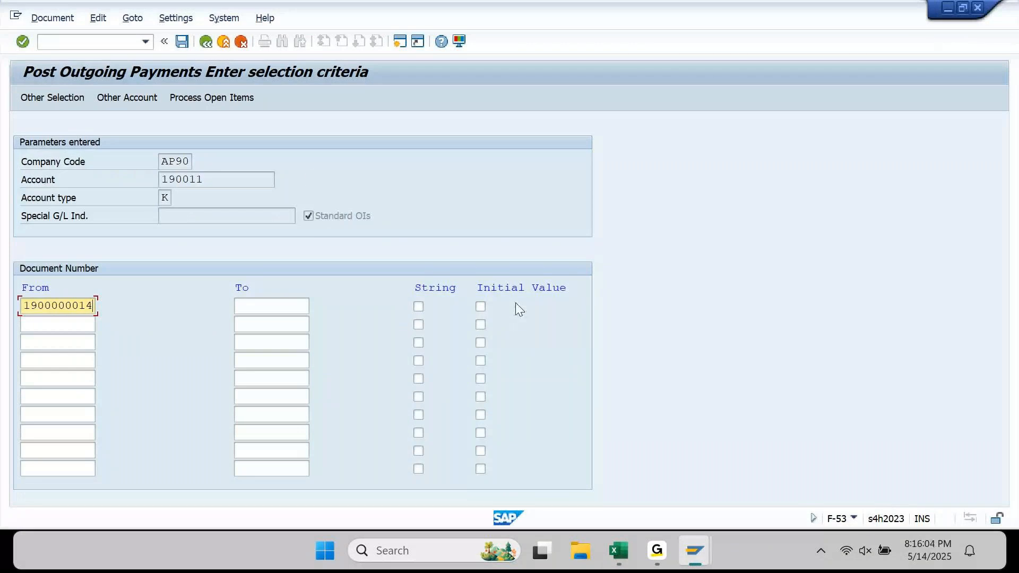
pyautogui.click(233, 100)
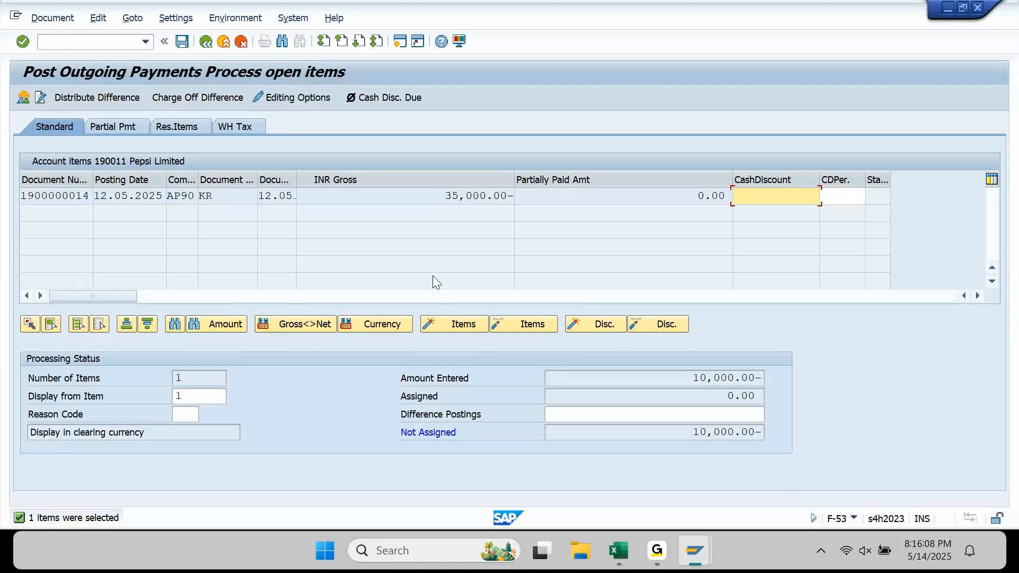
# - Highlight the invoice's 35,000.00 gross amount and its zero partially paid amount
pyautogui.click(435, 196)
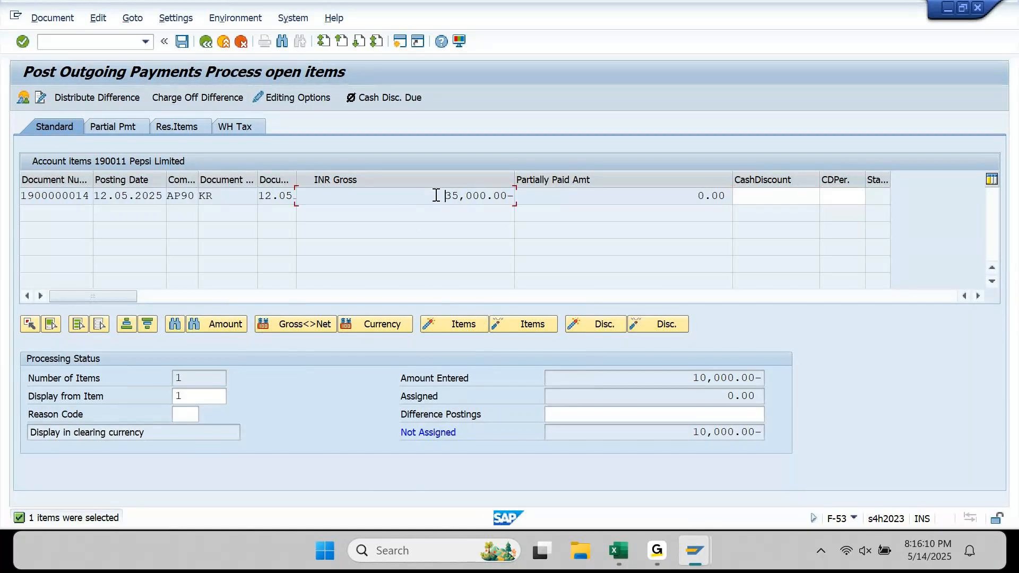
pyautogui.moveTo(449, 197); pyautogui.dragTo(512, 201)
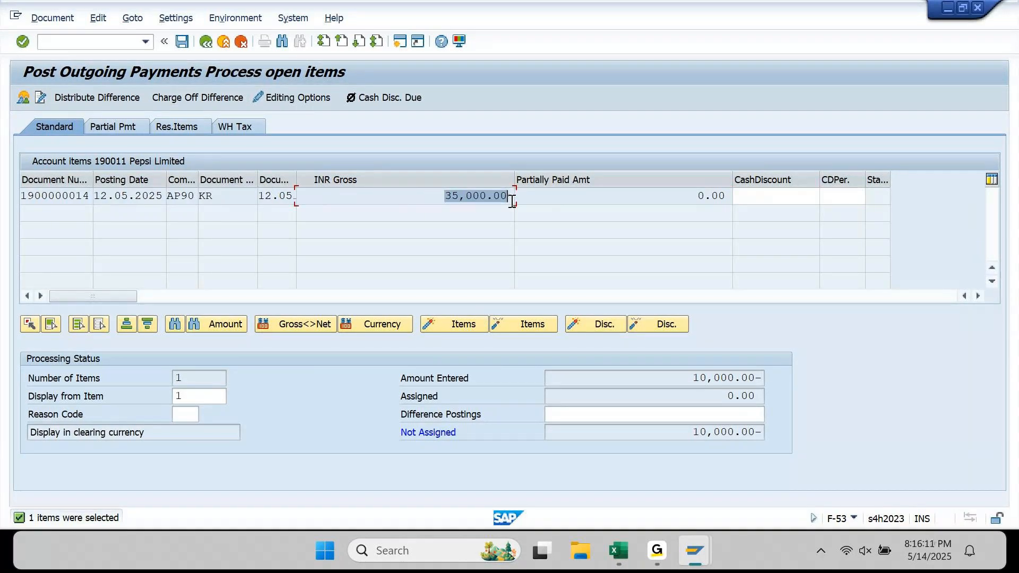
pyautogui.moveTo(669, 198); pyautogui.dragTo(724, 199)
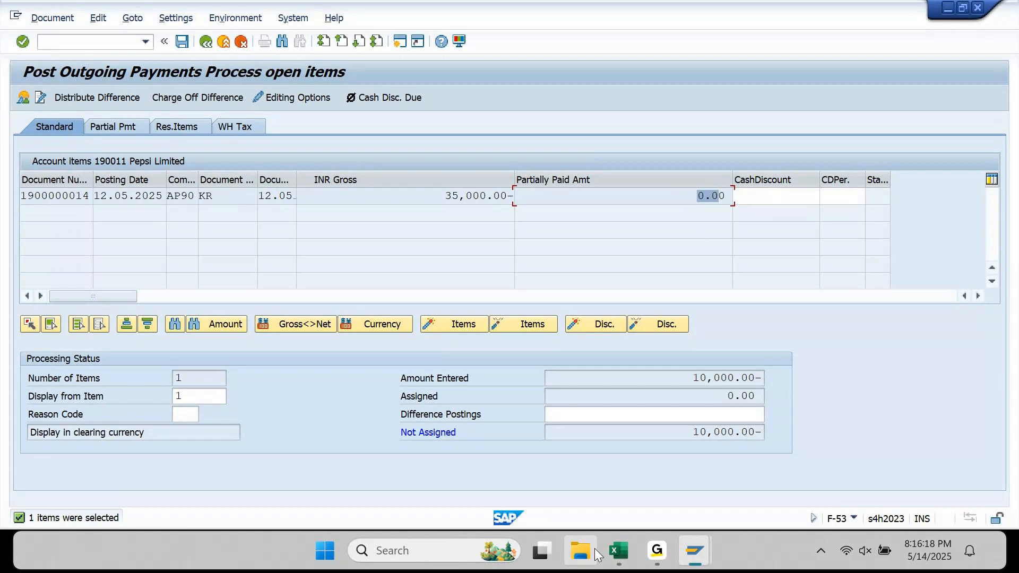
# - Fill the Payment 1 line B2693:C2693 (10,000.00) yellow in the Excel notes, then return to SAP
pyautogui.click(618, 551)
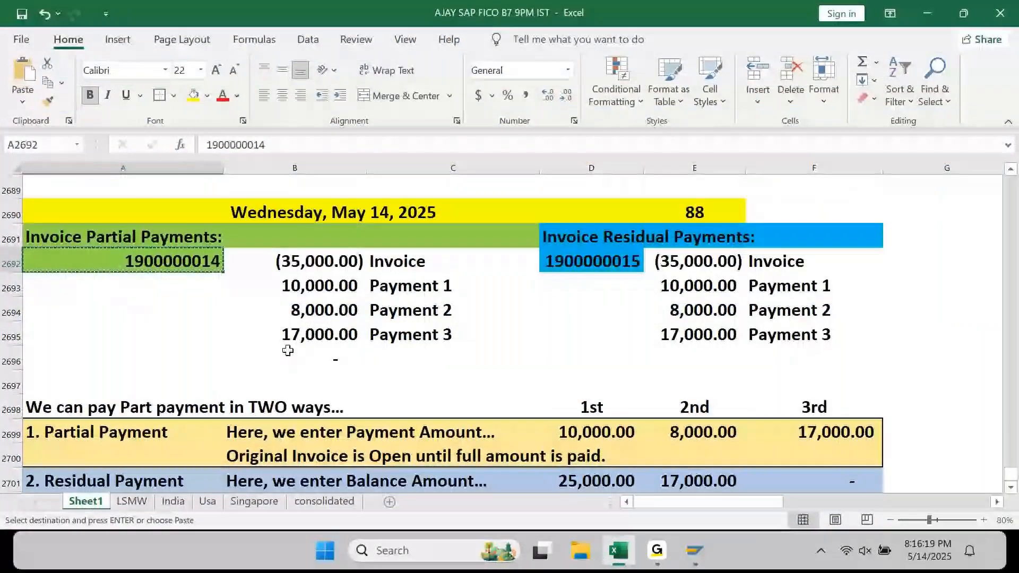
pyautogui.moveTo(297, 285); pyautogui.dragTo(451, 286)
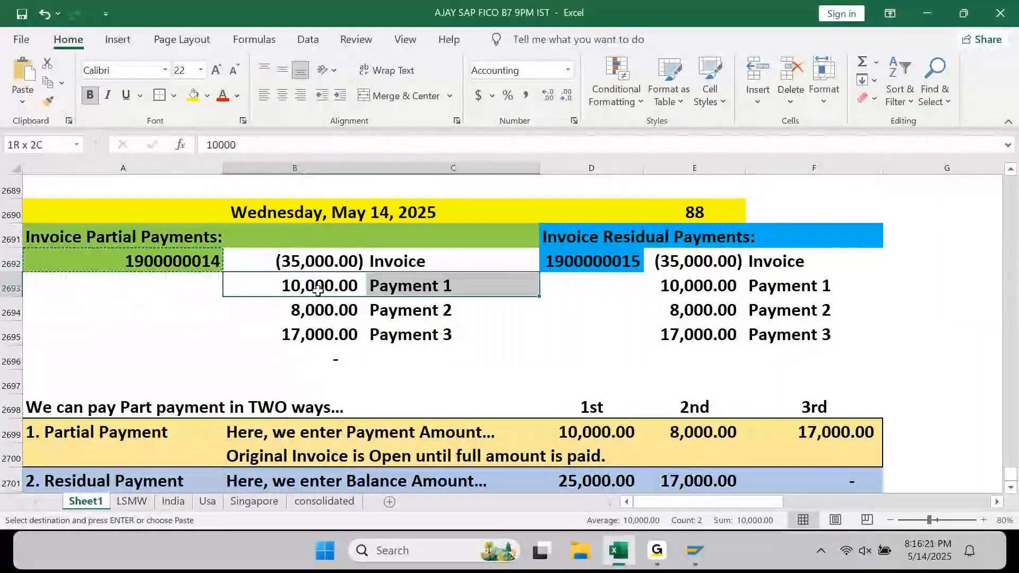
pyautogui.click(193, 99)
pyautogui.click(355, 285)
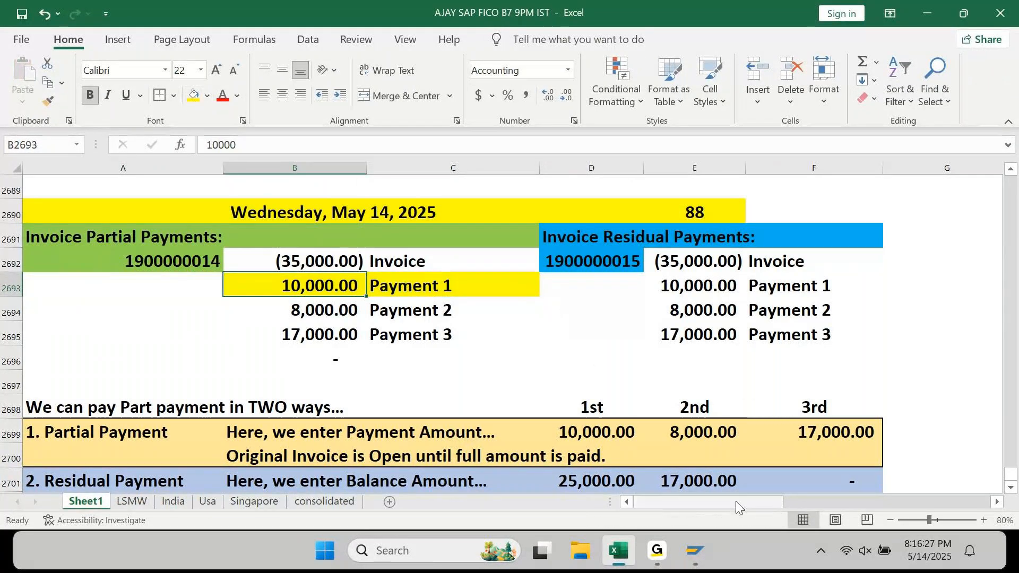
pyautogui.click(709, 542)
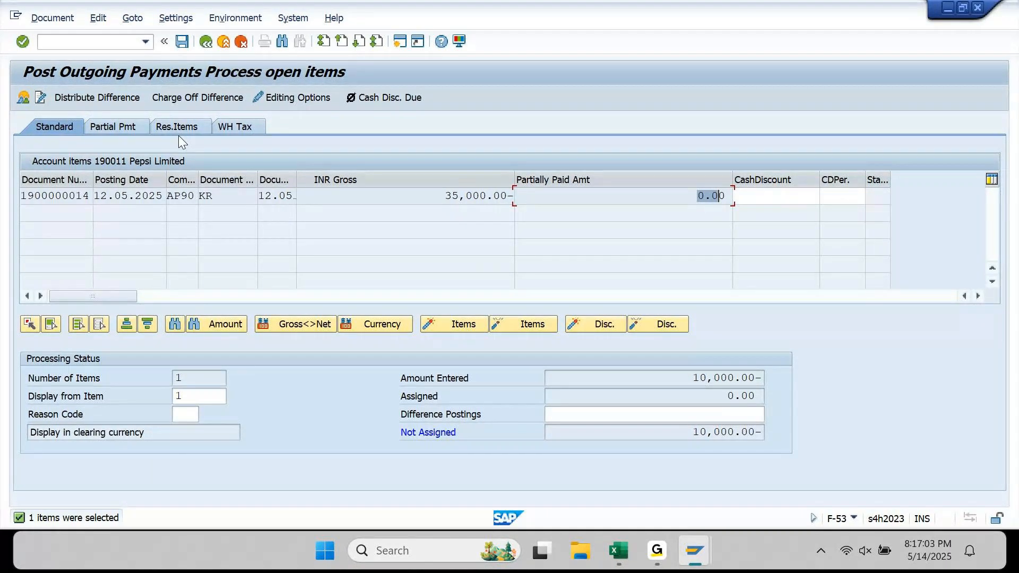
pyautogui.click(130, 129)
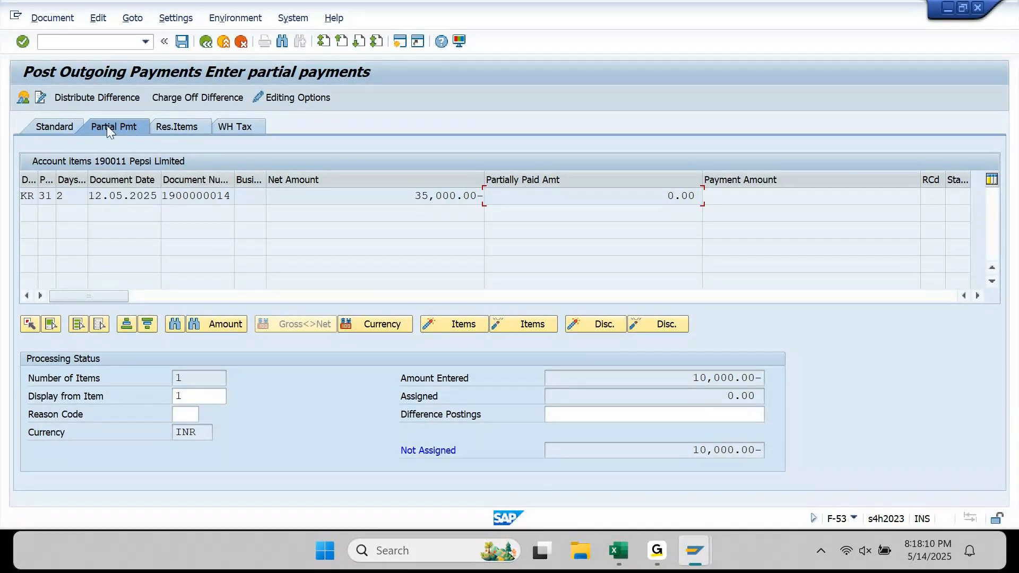
pyautogui.doubleClick(449, 198)
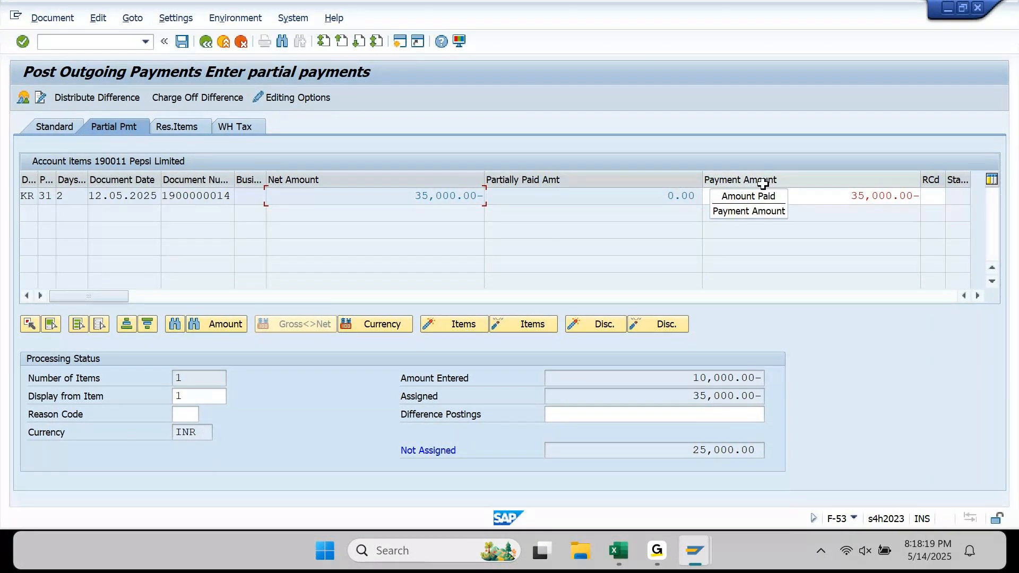
pyautogui.click(851, 197)
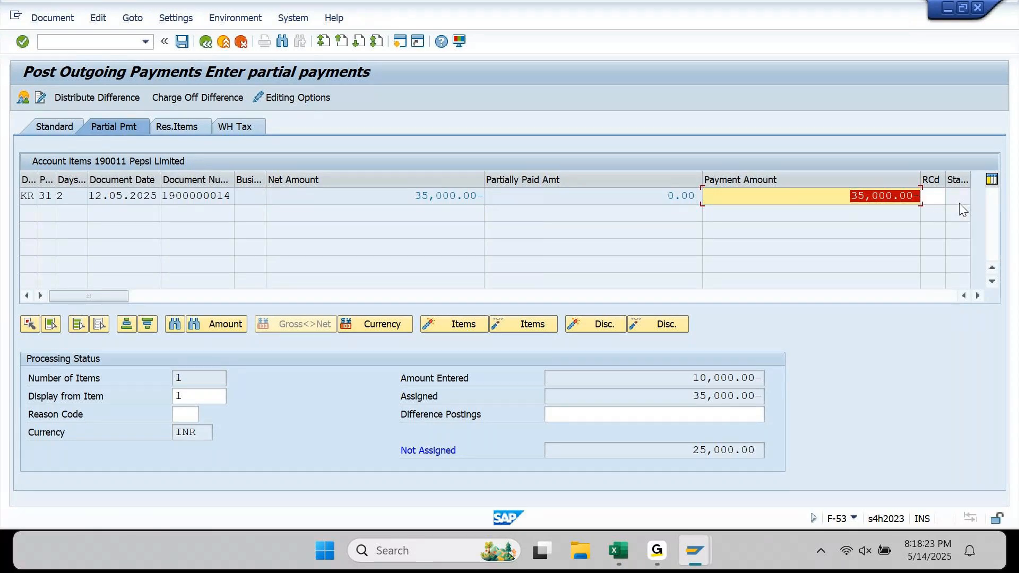
pyautogui.write('10000')
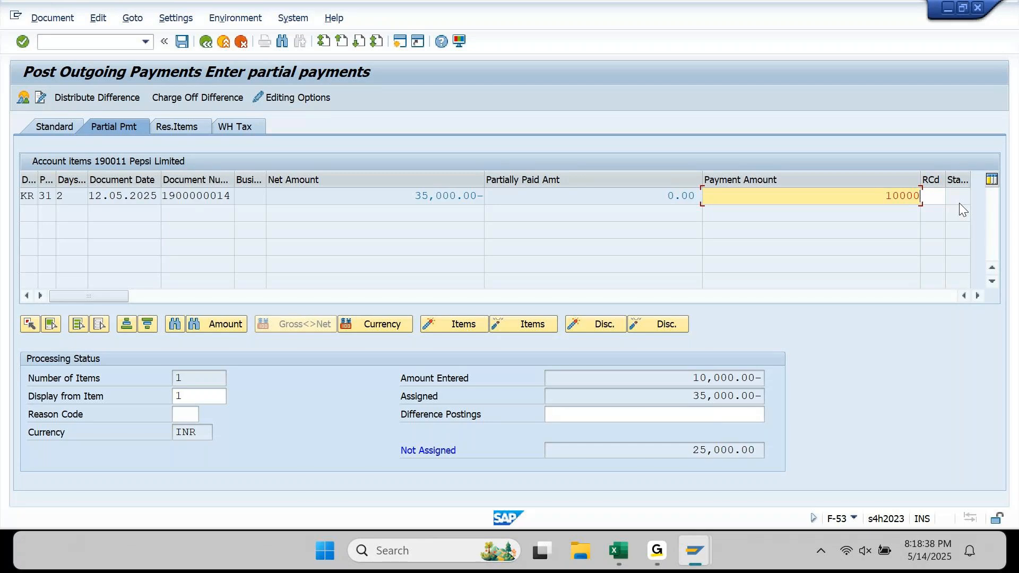
pyautogui.press('Return')
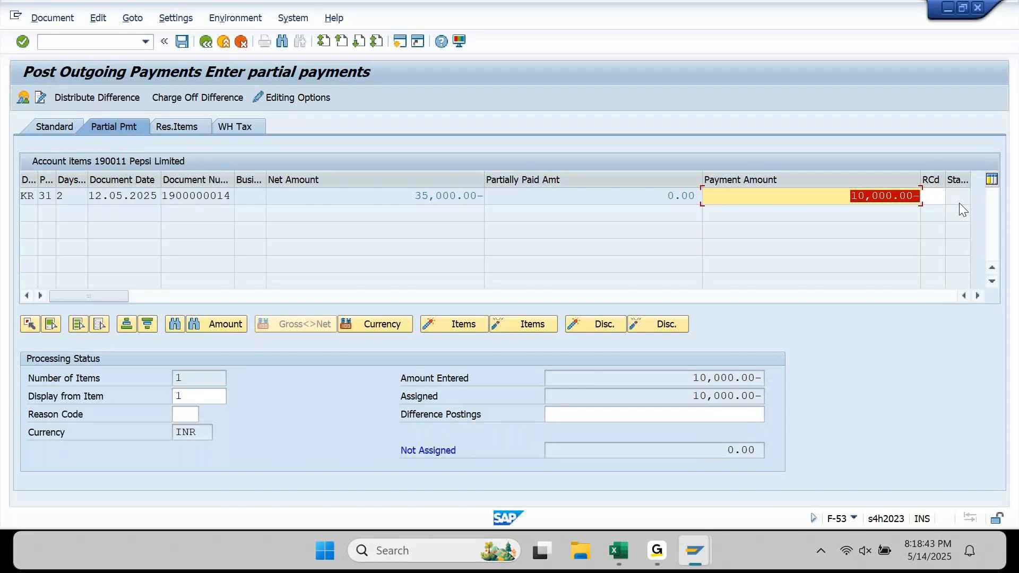
pyautogui.press('Left')
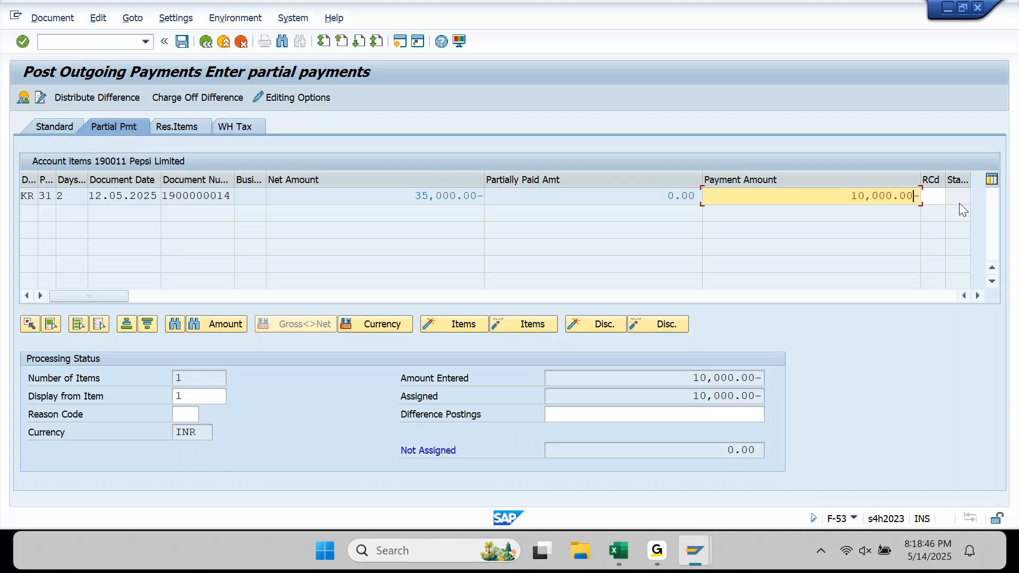
pyautogui.press('Delete')
pyautogui.press('Return')
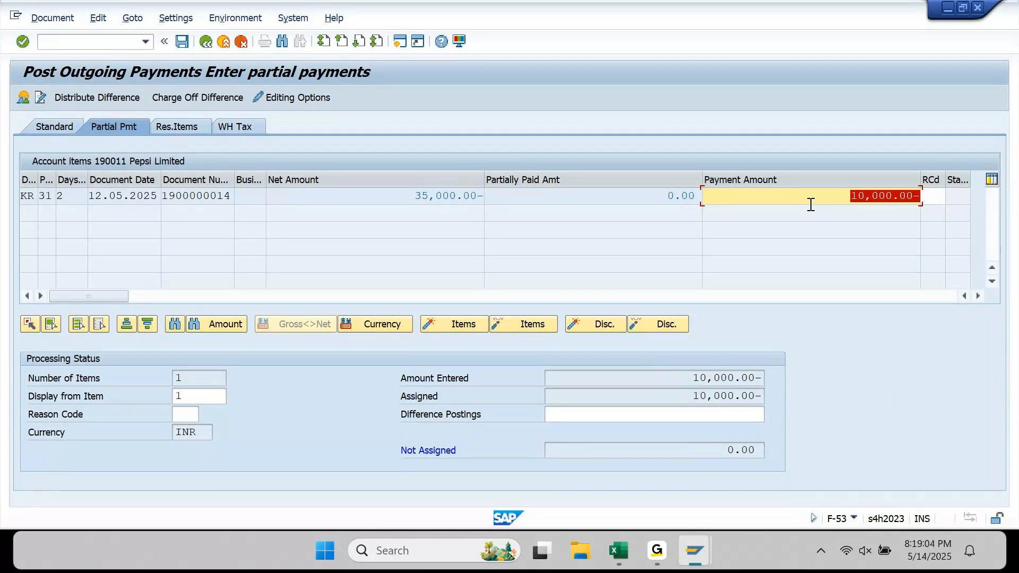
pyautogui.press('Delete')
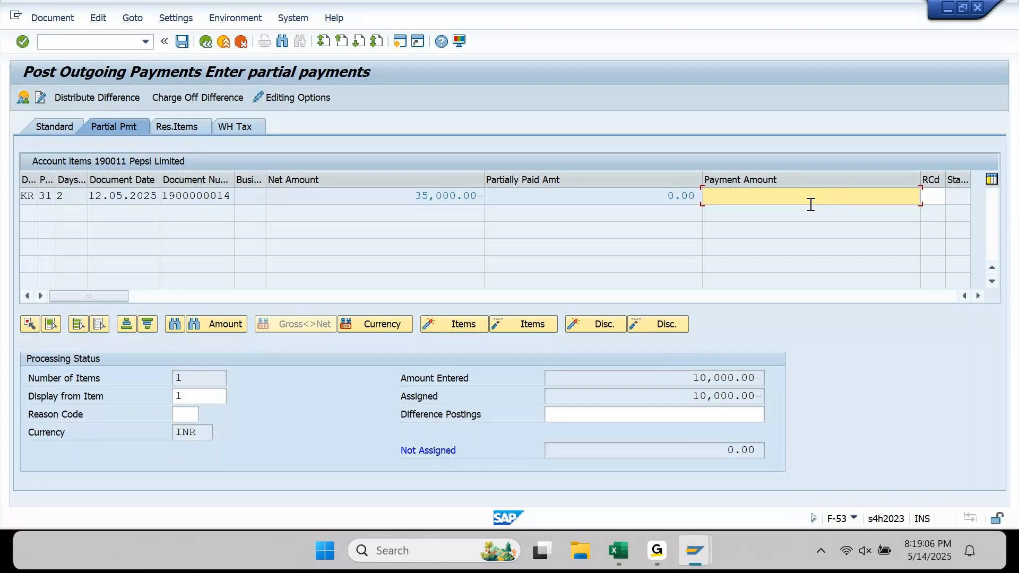
pyautogui.click(194, 125)
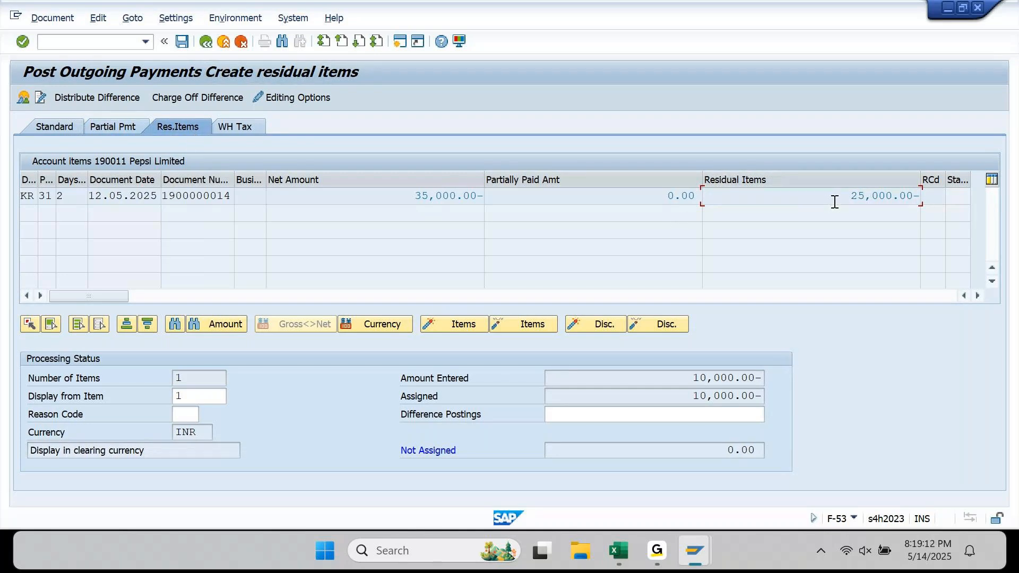
pyautogui.doubleClick(836, 202)
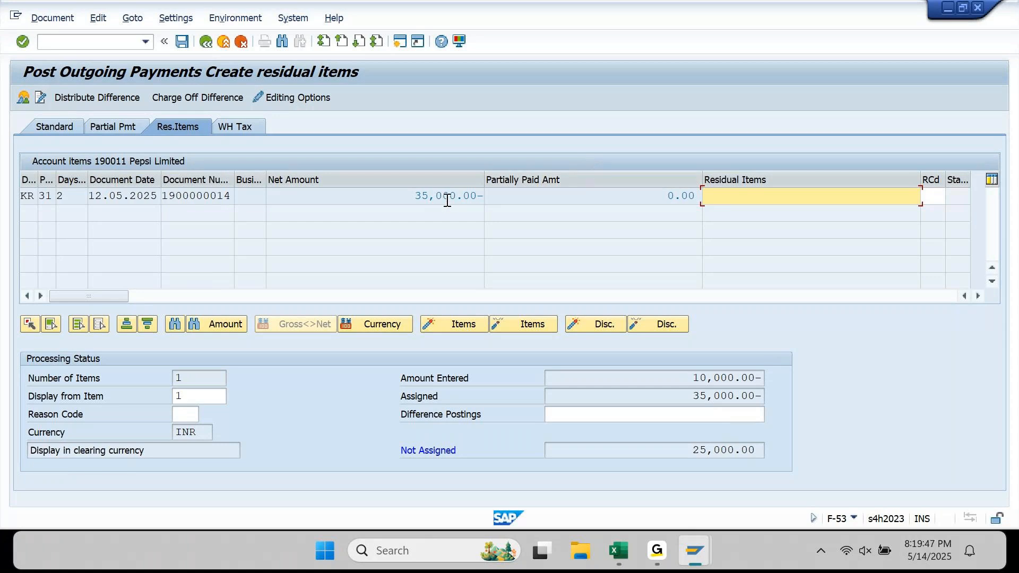
pyautogui.click(681, 380)
pyautogui.moveTo(680, 380); pyautogui.dragTo(805, 383)
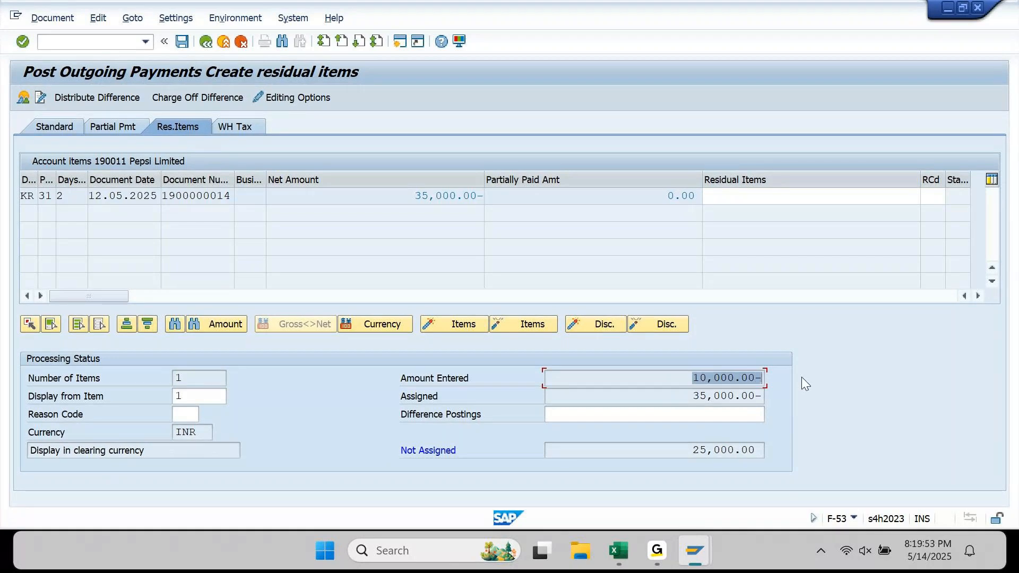
pyautogui.click(873, 198)
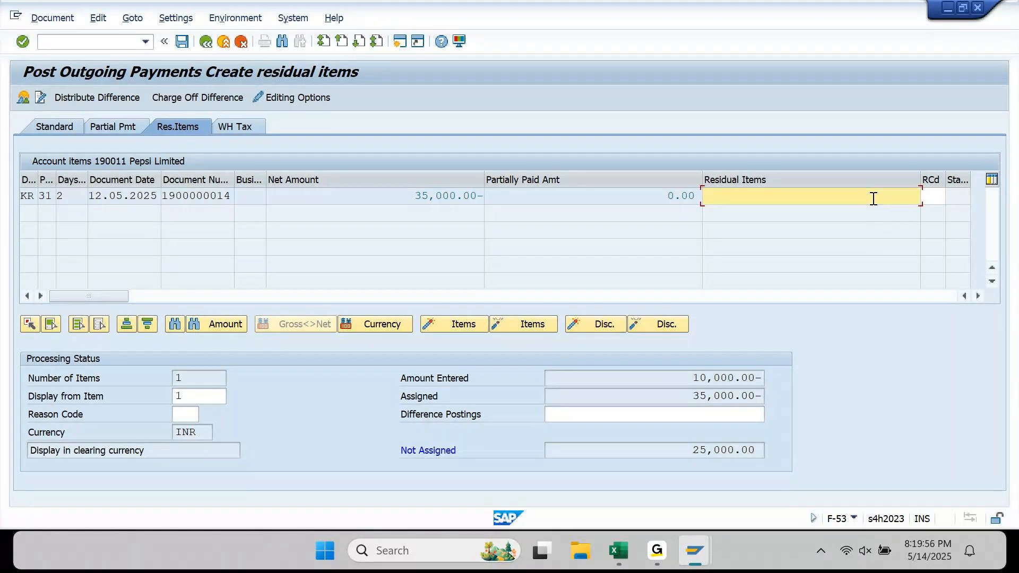
pyautogui.write('10000')
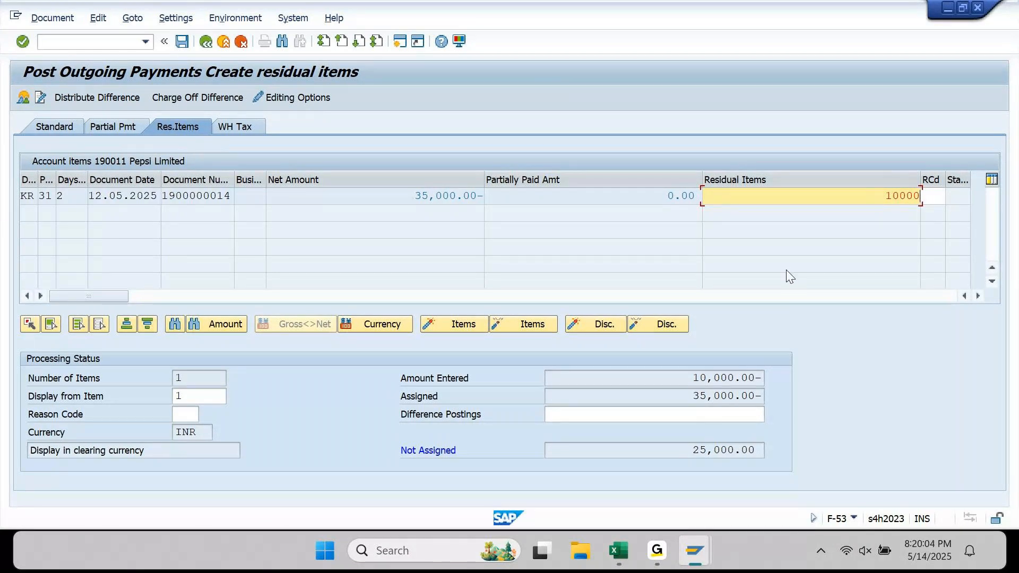
pyautogui.press('Return')
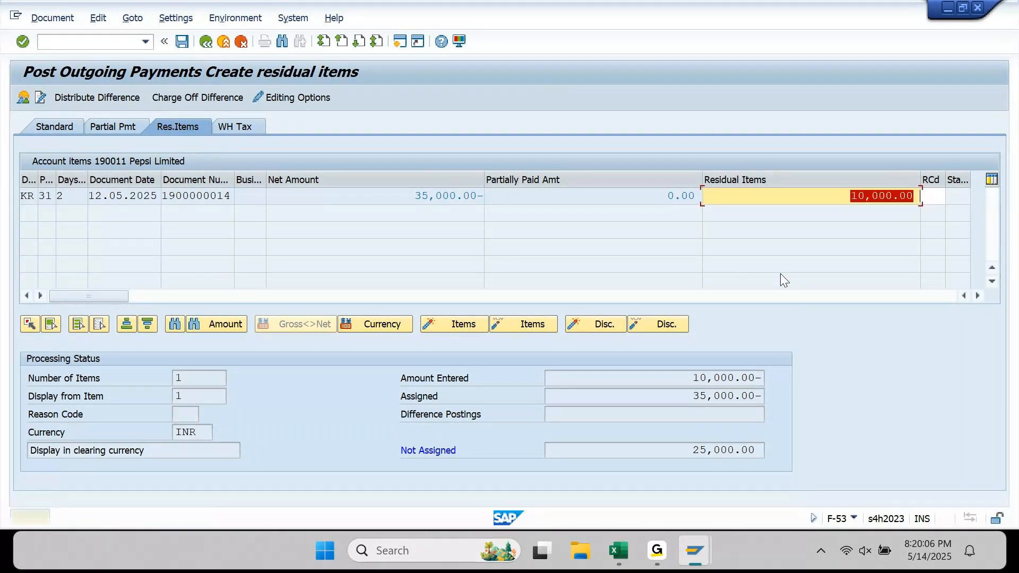
pyautogui.press('Return')
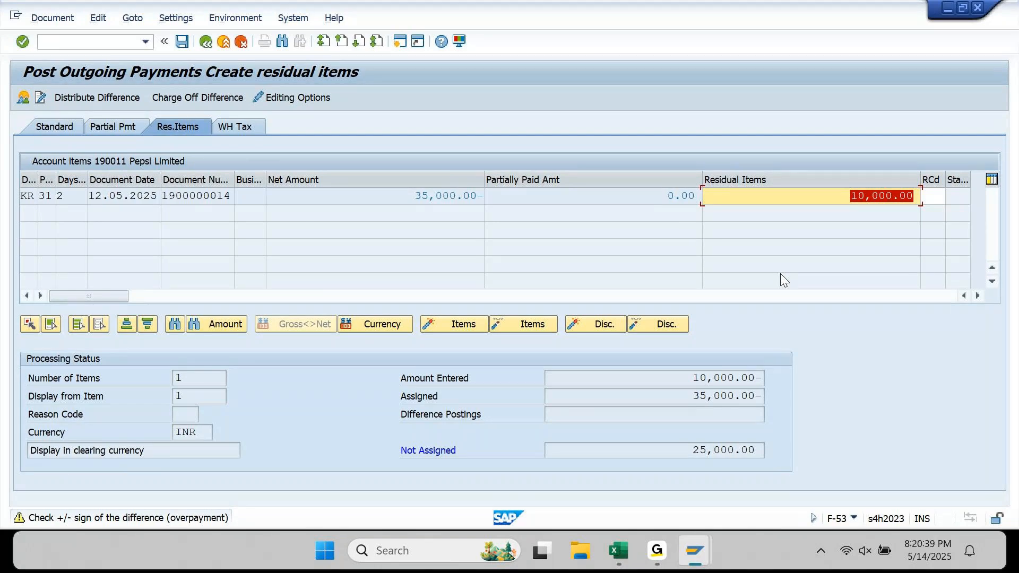
# - Accept the sign warning and change the residual to 10,000.00-, leaving 25,000.00- assigned
pyautogui.press('Return')
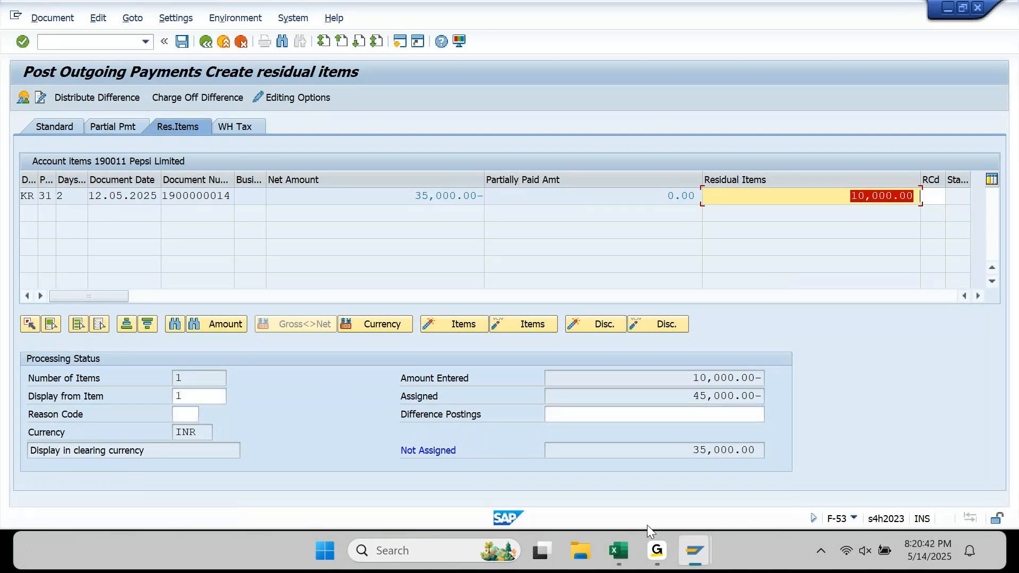
pyautogui.moveTo(685, 403); pyautogui.dragTo(776, 403)
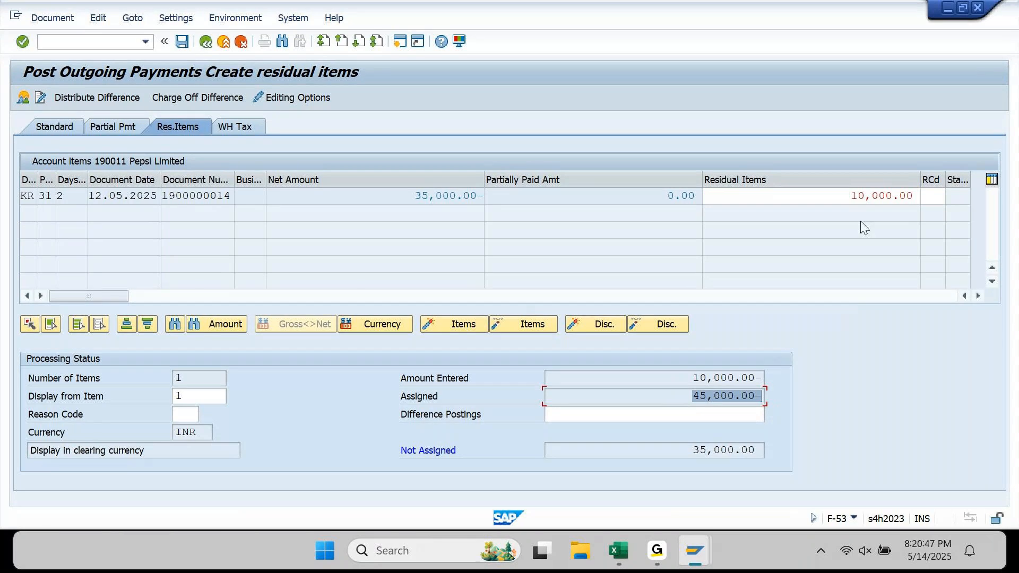
pyautogui.moveTo(849, 196); pyautogui.dragTo(943, 190)
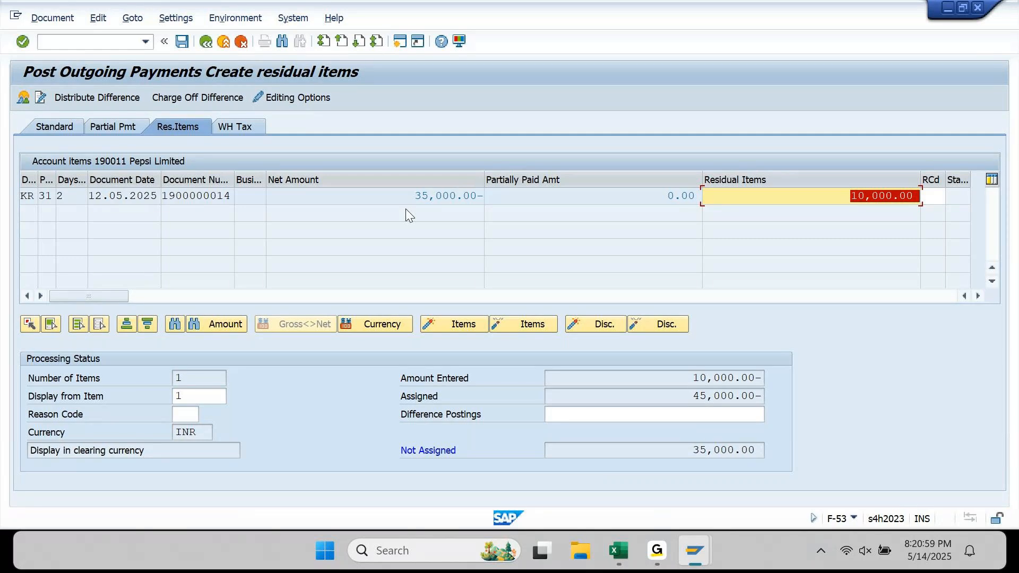
pyautogui.press('Right')
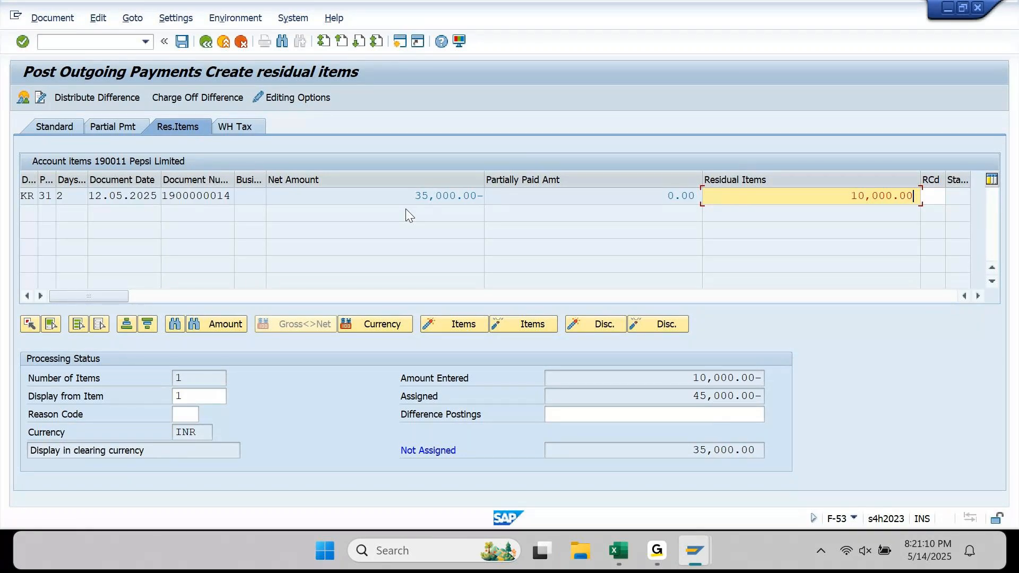
pyautogui.write('-')
pyautogui.press('Return')
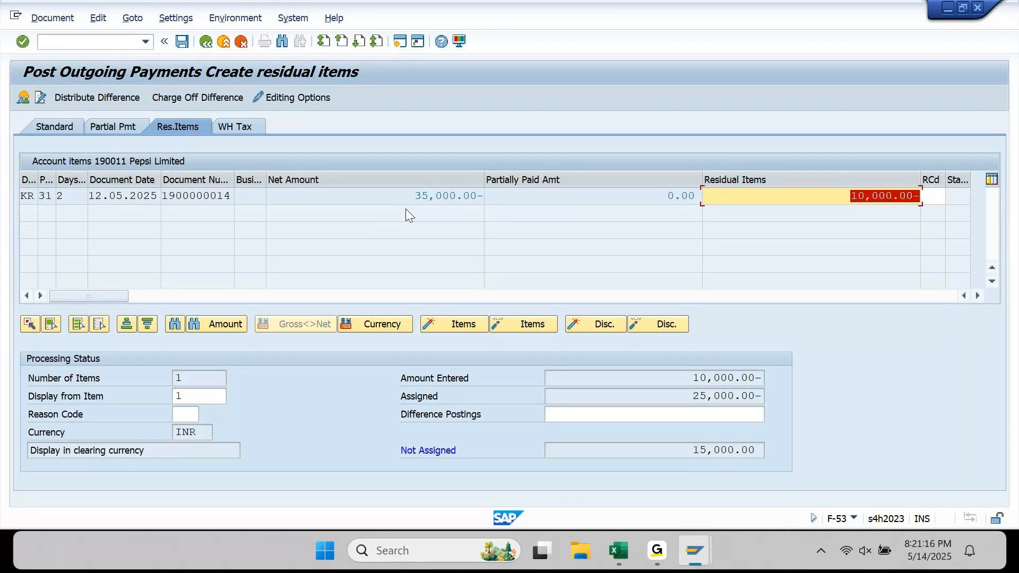
pyautogui.moveTo(690, 397); pyautogui.dragTo(778, 405)
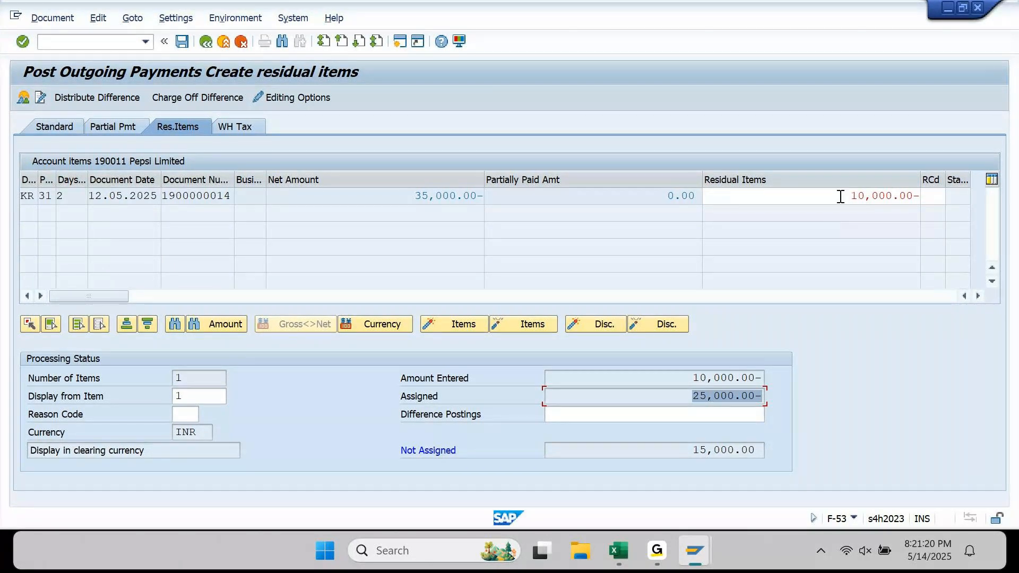
pyautogui.moveTo(851, 196); pyautogui.dragTo(917, 198)
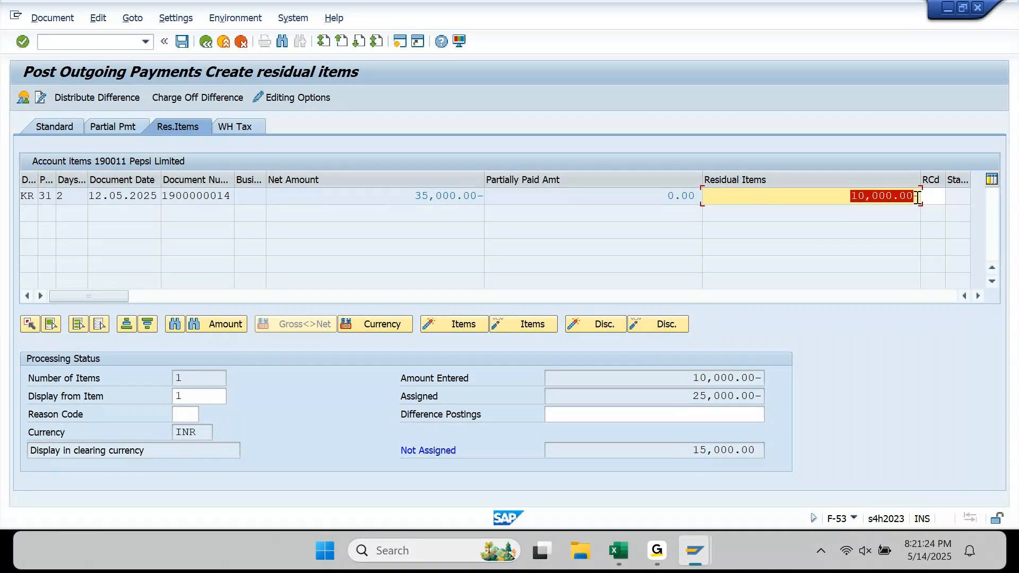
pyautogui.moveTo(690, 397); pyautogui.dragTo(760, 401)
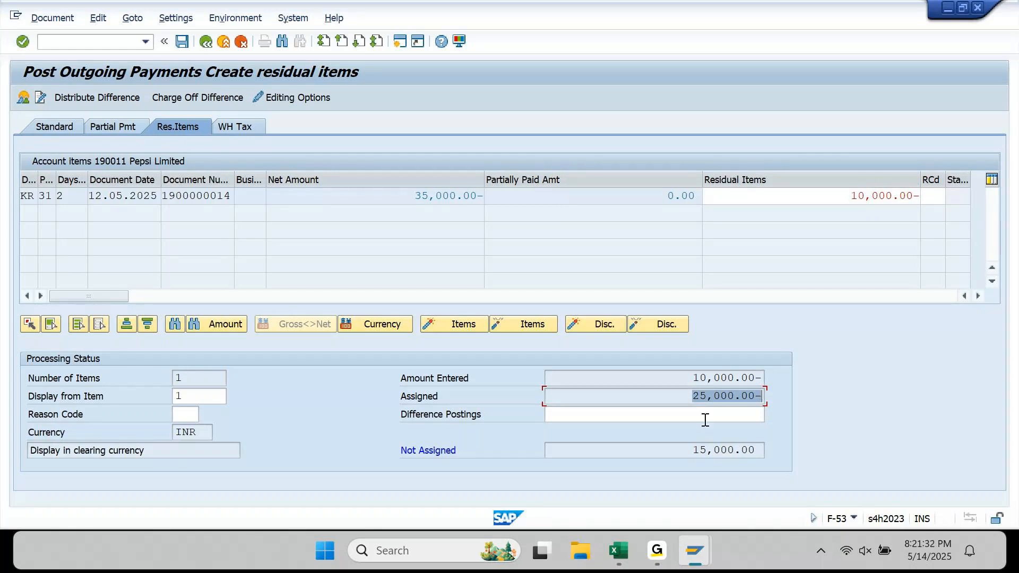
pyautogui.click(618, 552)
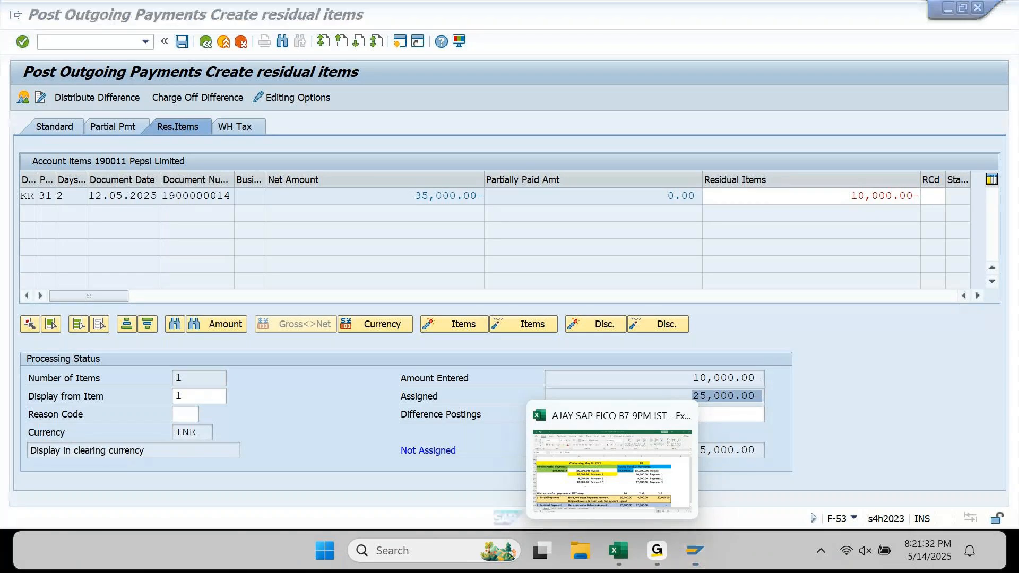
# - Review the Excel notes' payment and balance descriptions and the 25,000.00 balance in D2701
pyautogui.scroll(-2, 546, 415)
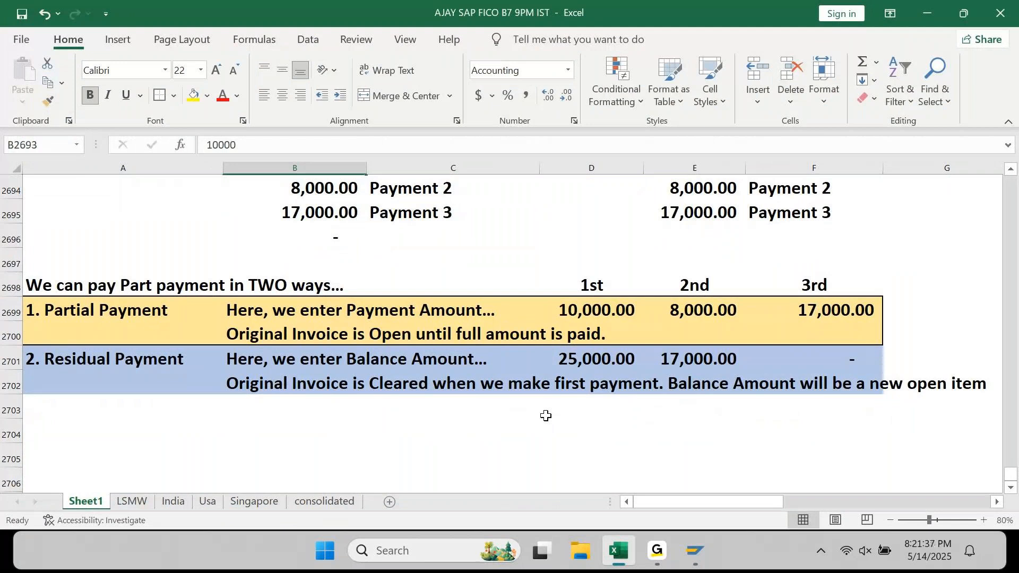
pyautogui.click(294, 360)
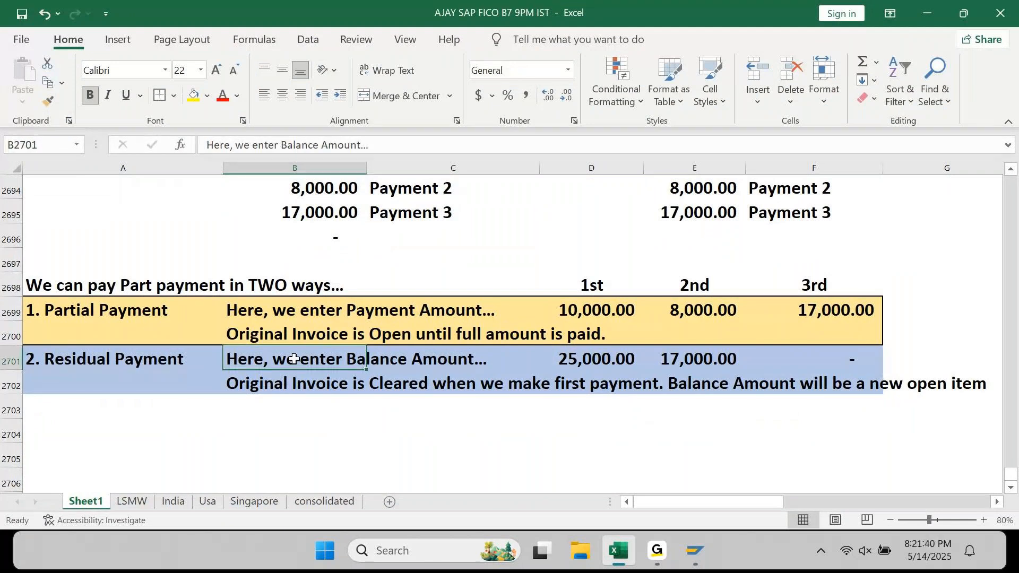
pyautogui.click(271, 304)
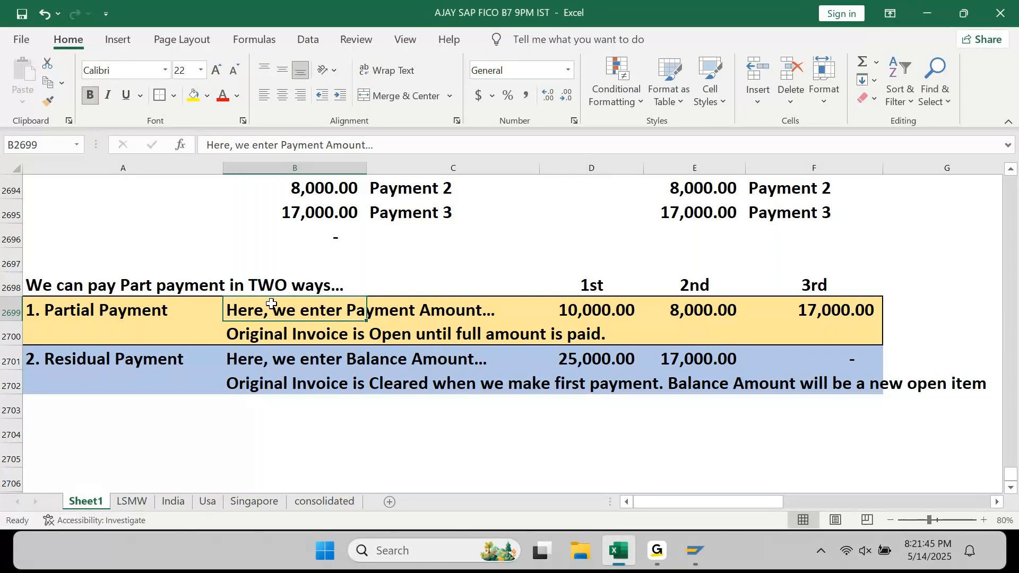
pyautogui.click(582, 362)
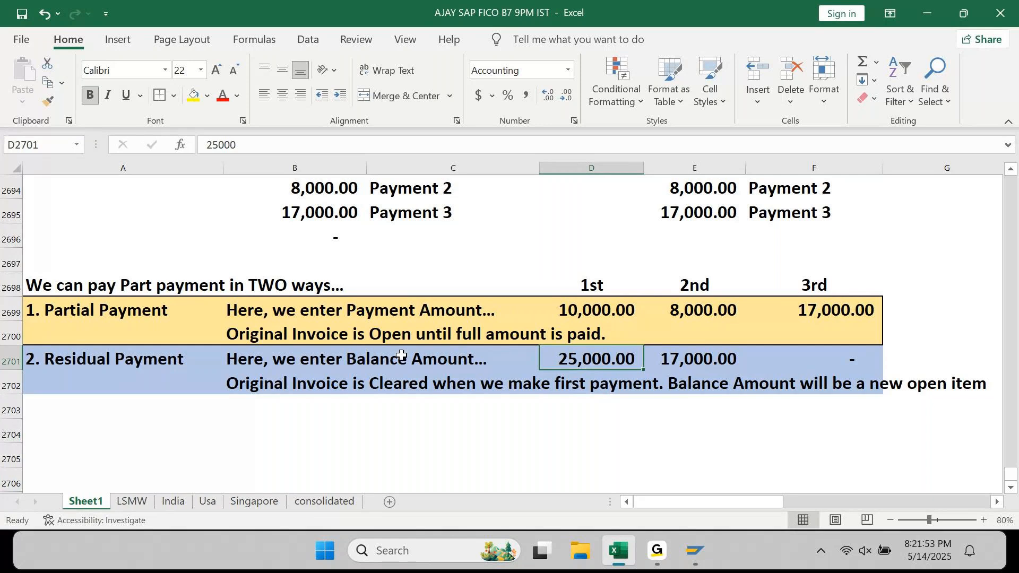
# - Minimize Excel and delete the 10,000.00- residual amount in SAP
pyautogui.click(937, 8)
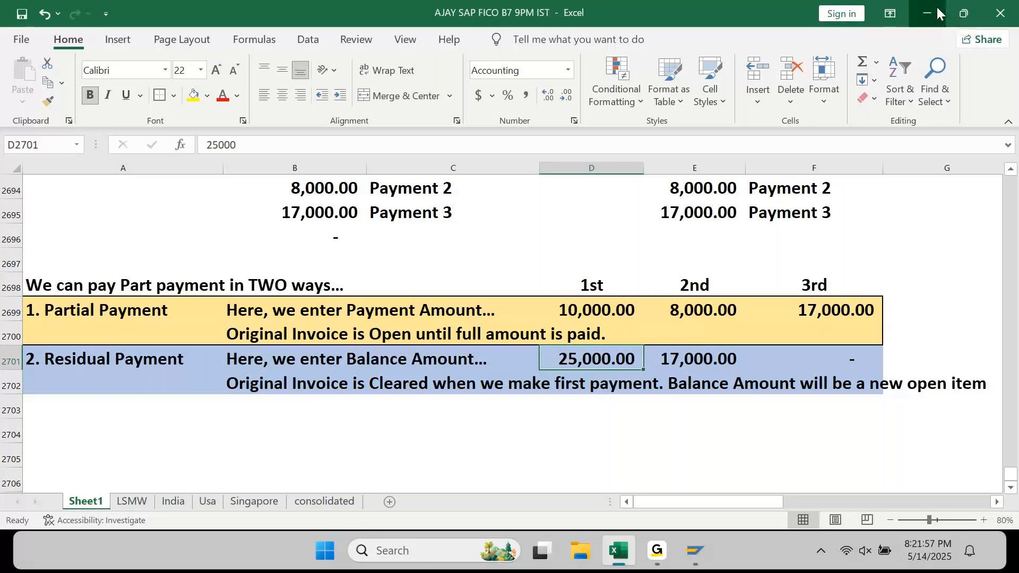
pyautogui.moveTo(837, 198); pyautogui.dragTo(964, 192)
pyautogui.press('Delete')
# - Enter a 25,000.00- residual for the invoice, then start editing D2701 in the Excel notes
pyautogui.press('Return')
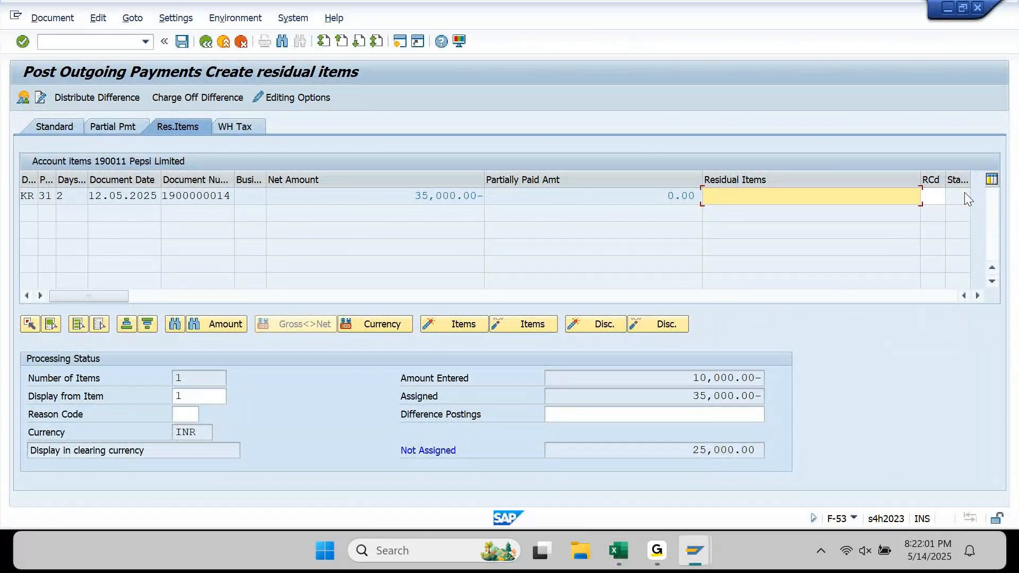
pyautogui.write('25000')
pyautogui.write('-')
pyautogui.press('Return')
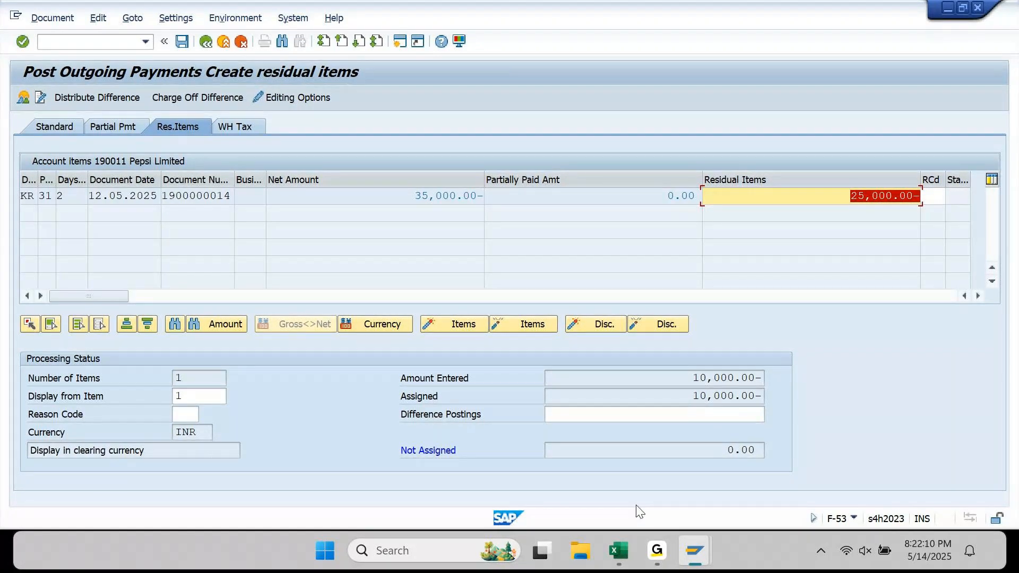
pyautogui.click(618, 550)
pyautogui.click(207, 145)
# - Change D2701 to -25000 so the first residual balance shows (25,000.00)
pyautogui.write('-25000')
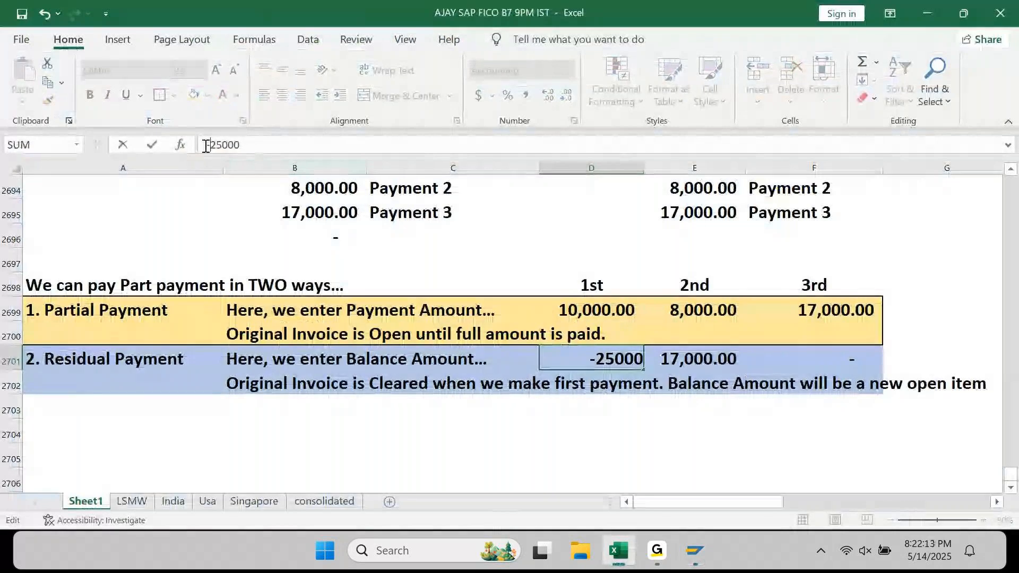
pyautogui.press('Return')
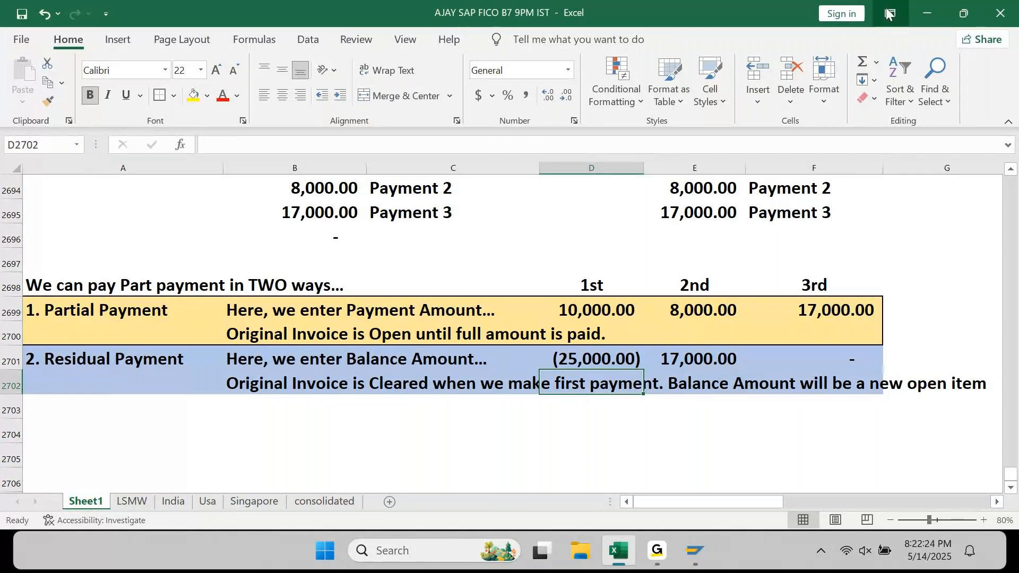
# - Return to the SAP residual items screen and select the 10,000.00- assigned total
pyautogui.click(926, 13)
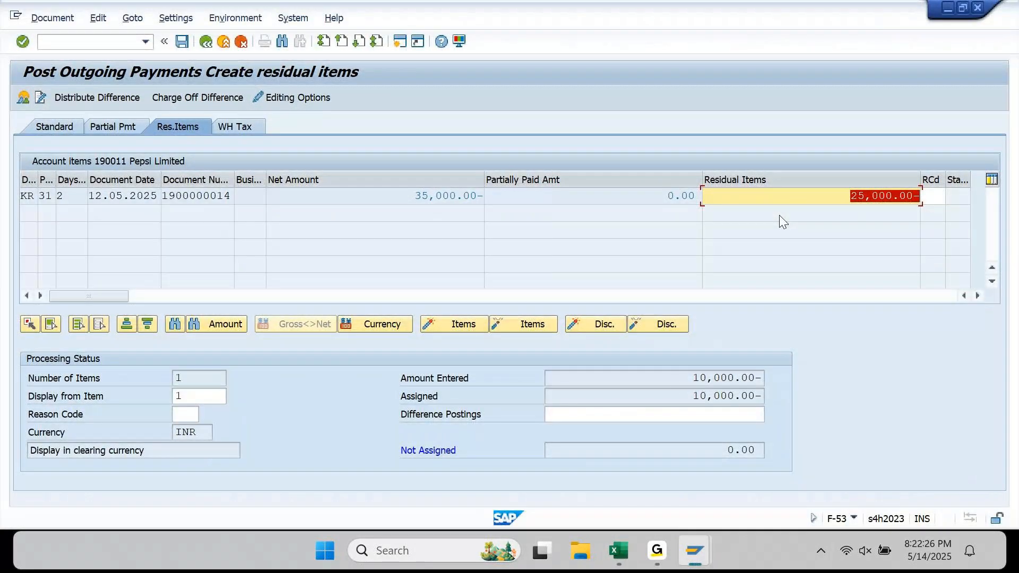
pyautogui.moveTo(674, 396); pyautogui.dragTo(784, 398)
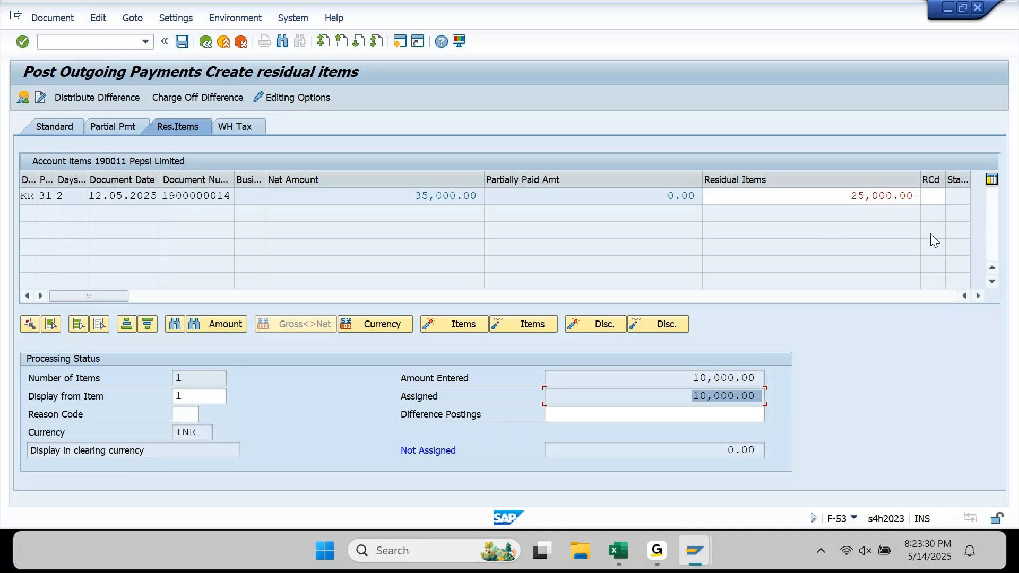
pyautogui.click(917, 197)
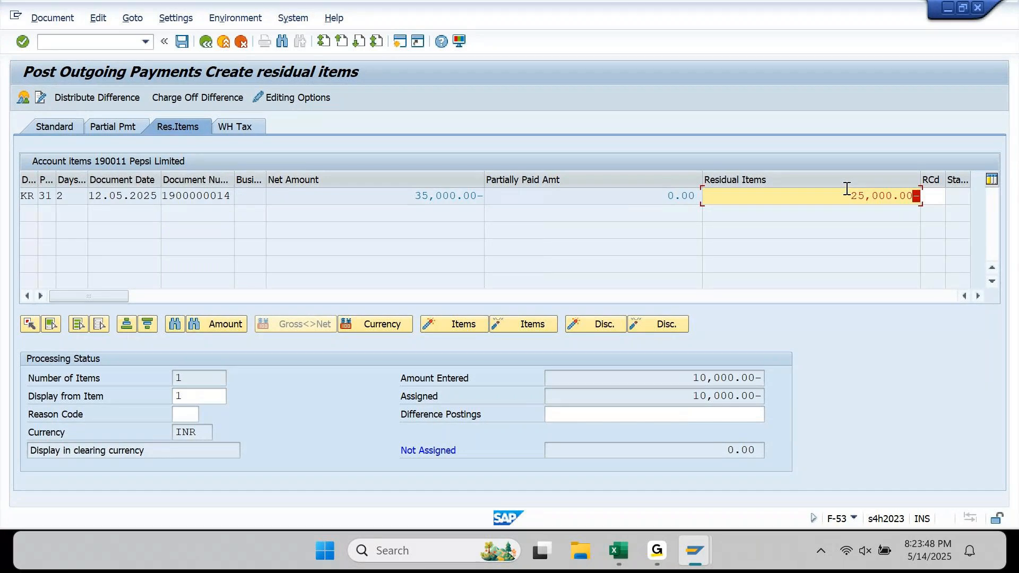
pyautogui.moveTo(846, 195); pyautogui.dragTo(940, 198)
pyautogui.press('Delete')
pyautogui.press('Return')
pyautogui.click(628, 552)
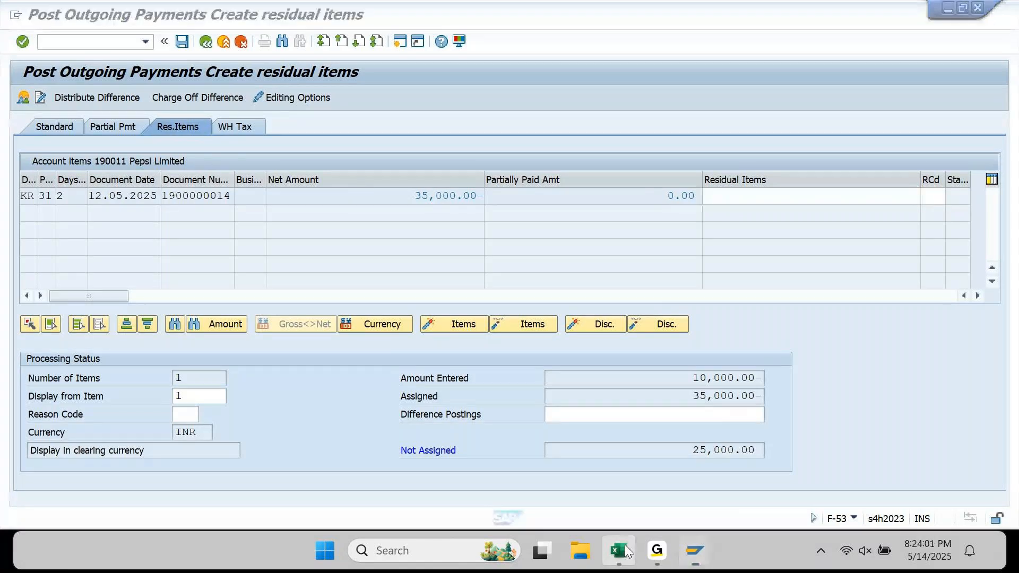
pyautogui.scroll(1, 159, 286)
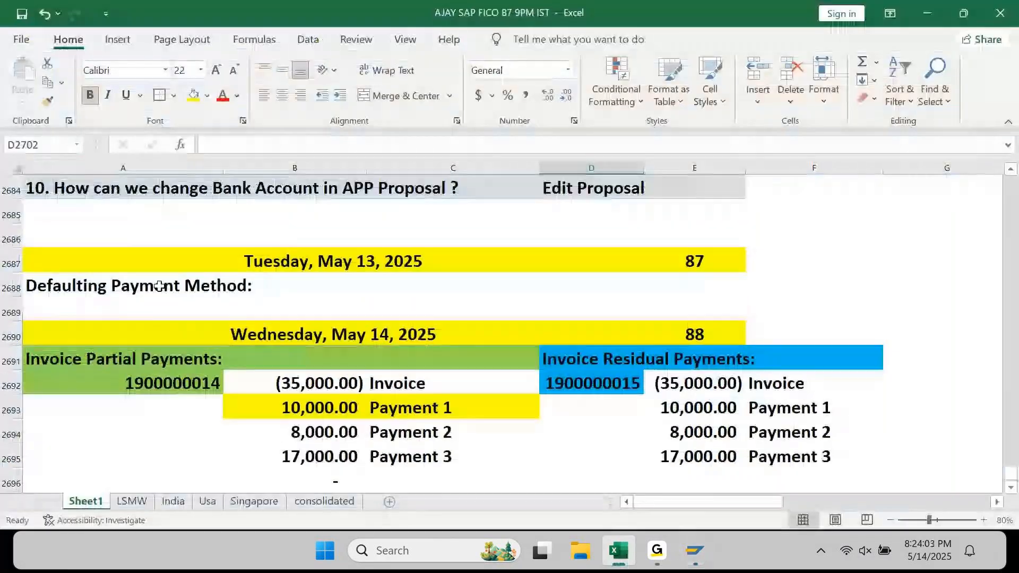
pyautogui.scroll(-2, 159, 287)
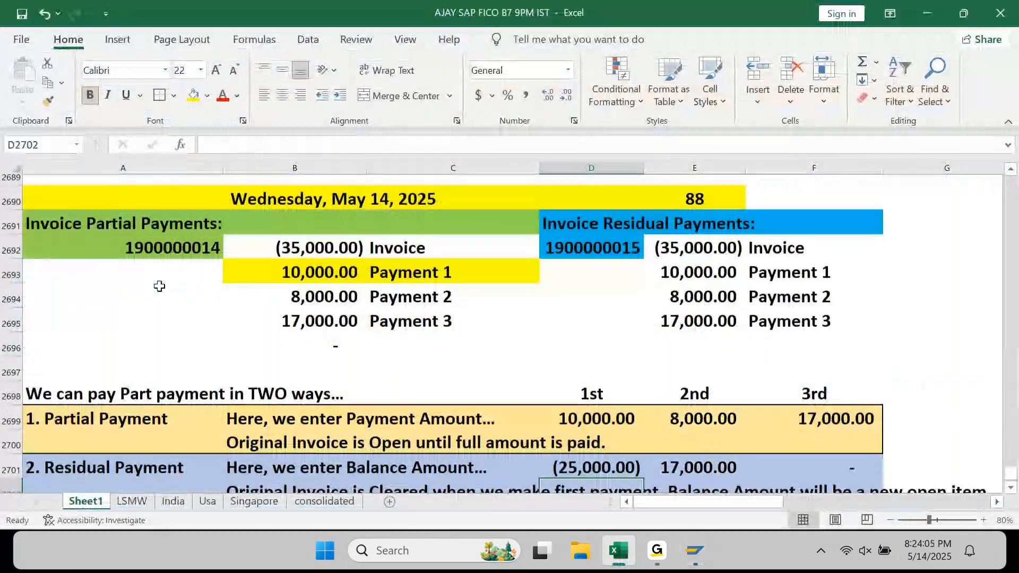
pyautogui.click(160, 286)
pyautogui.scroll(-1, 159, 286)
pyautogui.press('Up')
pyautogui.press('Up')
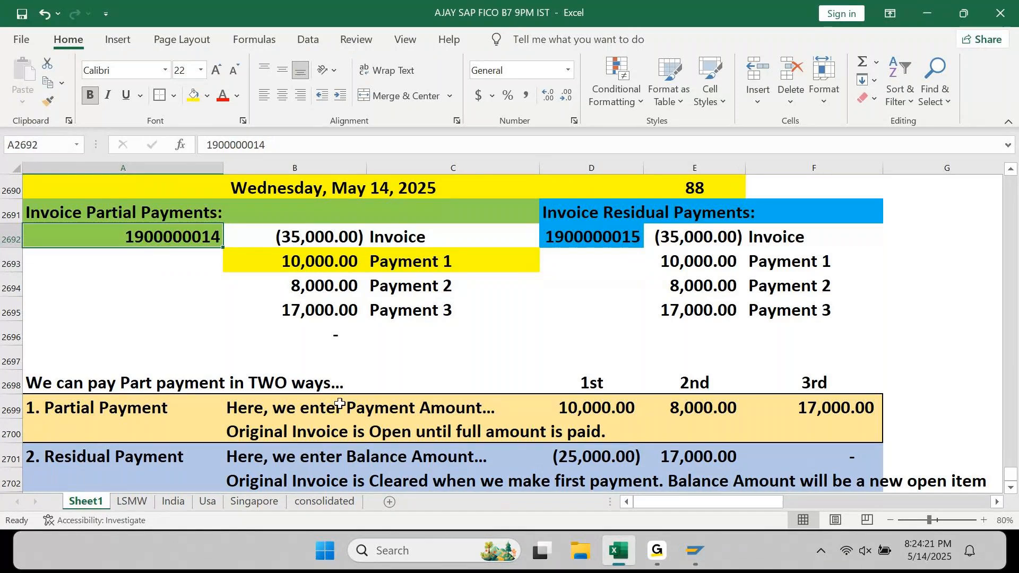
pyautogui.moveTo(696, 551)
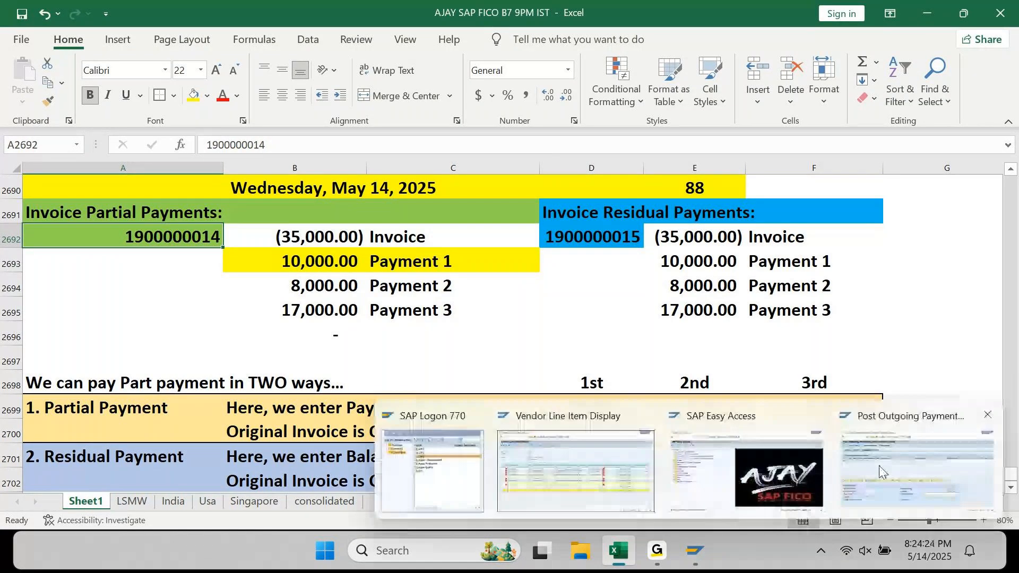
pyautogui.click(879, 470)
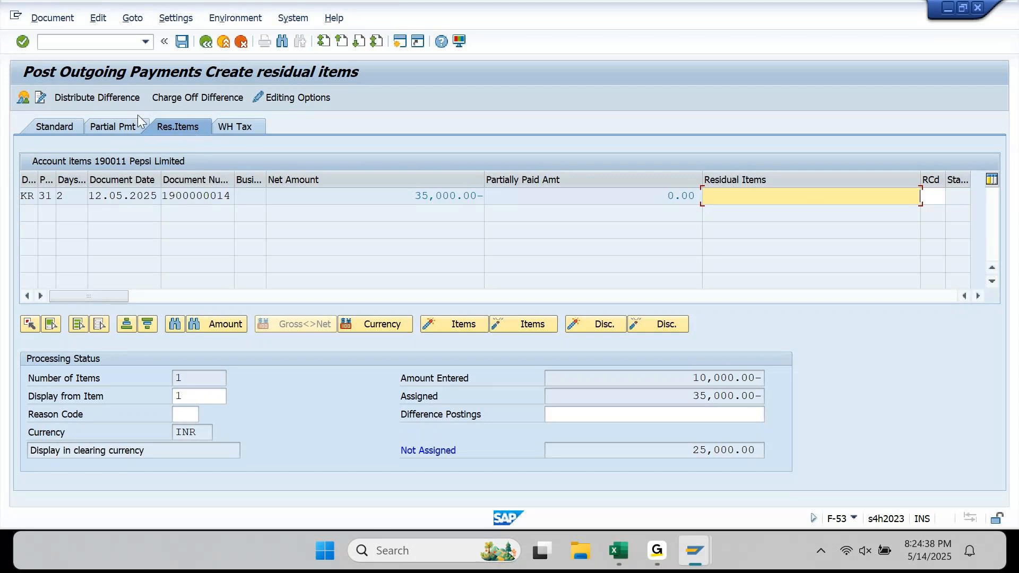
pyautogui.click(127, 126)
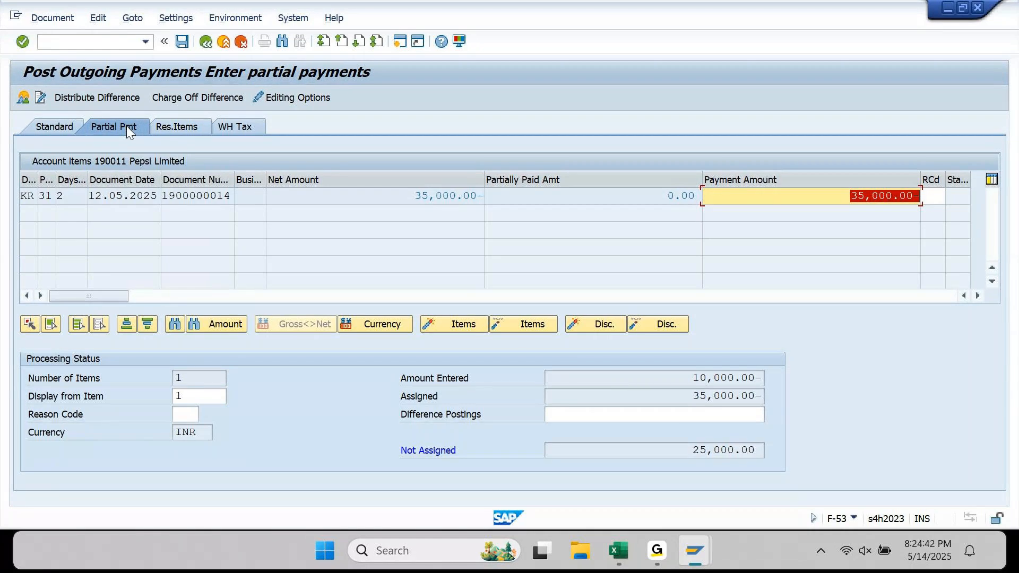
pyautogui.press('Delete')
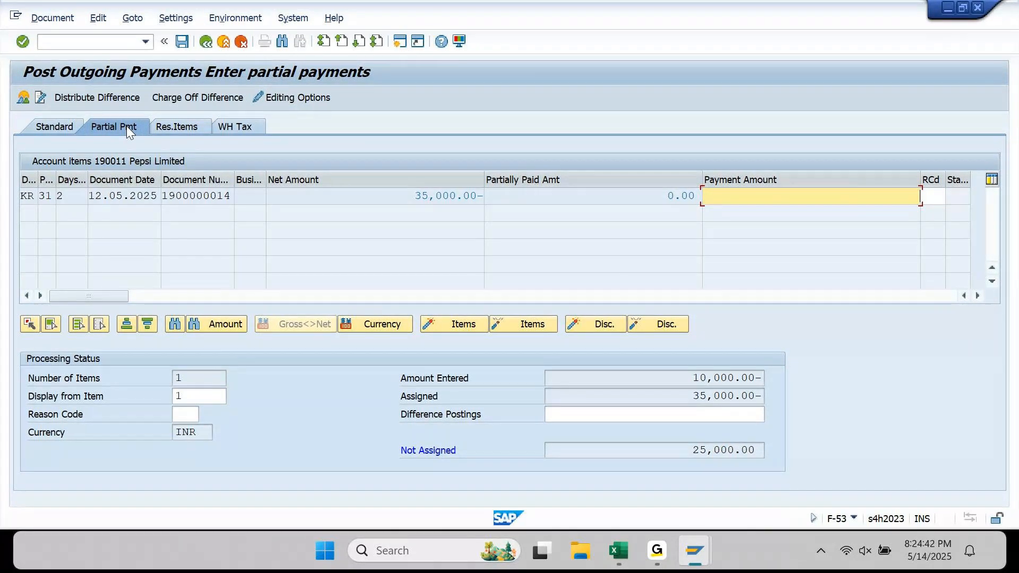
pyautogui.click(435, 198)
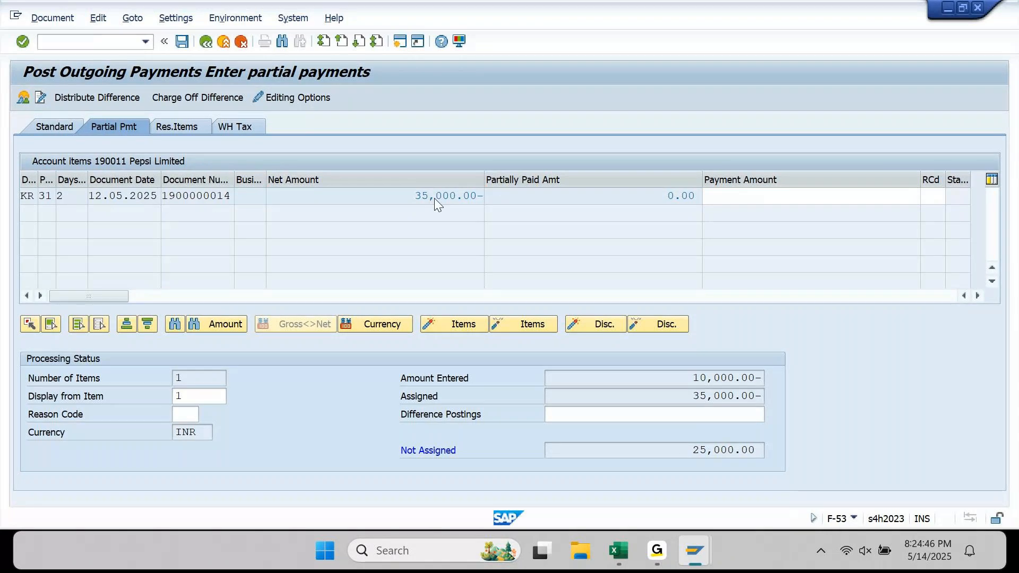
pyautogui.doubleClick(434, 198)
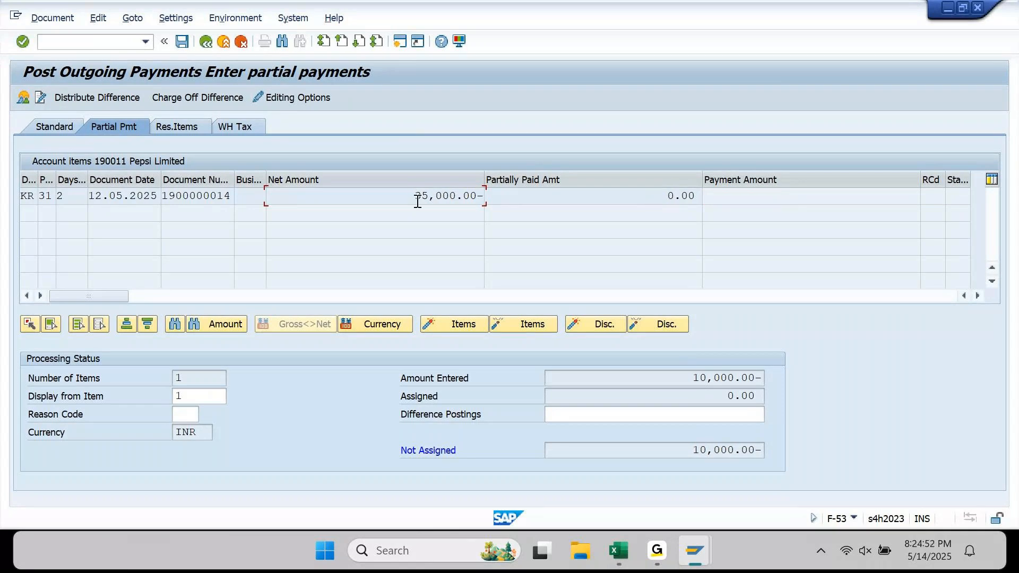
pyautogui.doubleClick(198, 195)
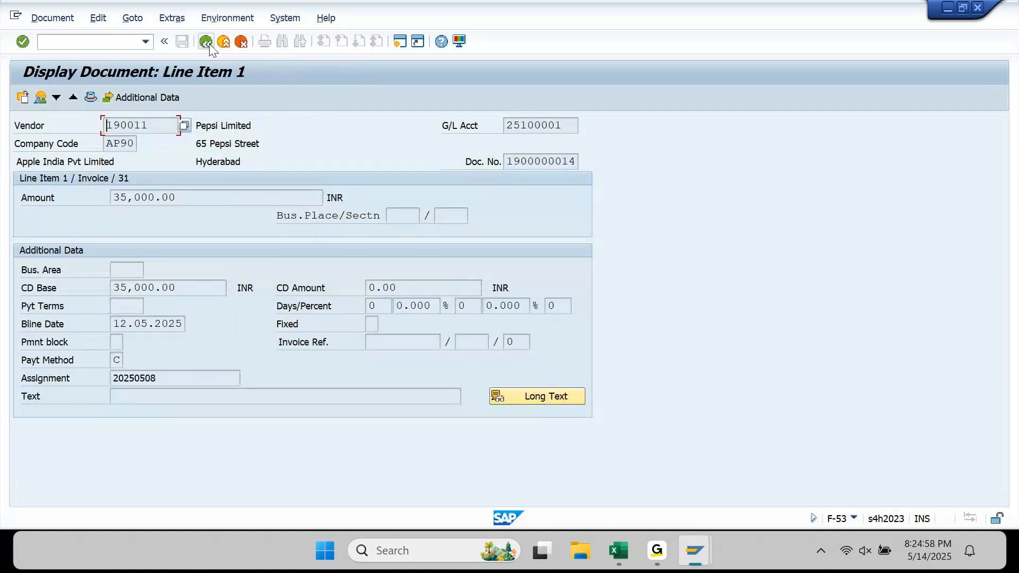
pyautogui.click(207, 42)
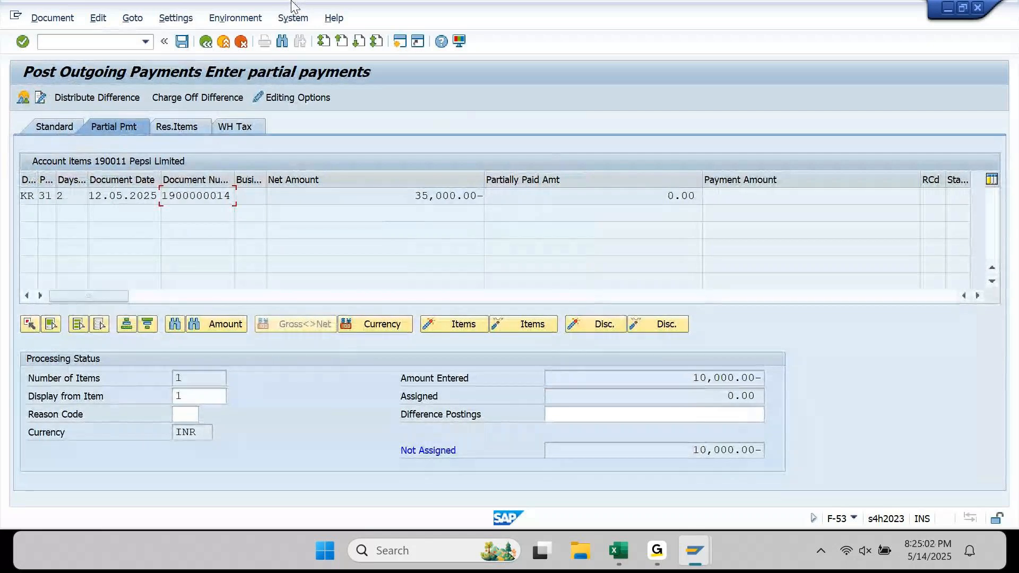
pyautogui.click(433, 199)
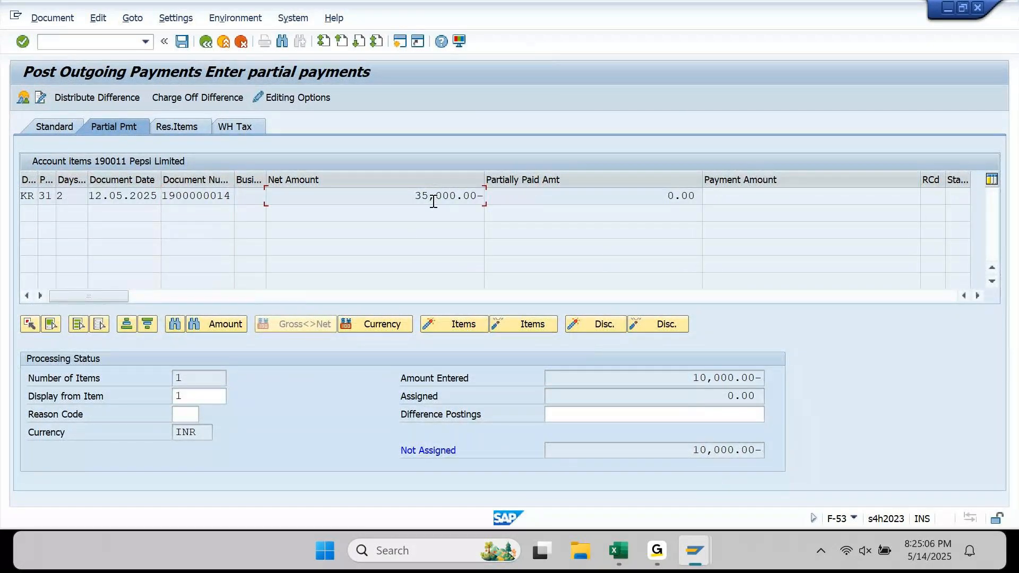
pyautogui.doubleClick(433, 202)
pyautogui.click(841, 196)
pyautogui.moveTo(841, 195); pyautogui.dragTo(954, 202)
pyautogui.press('Delete')
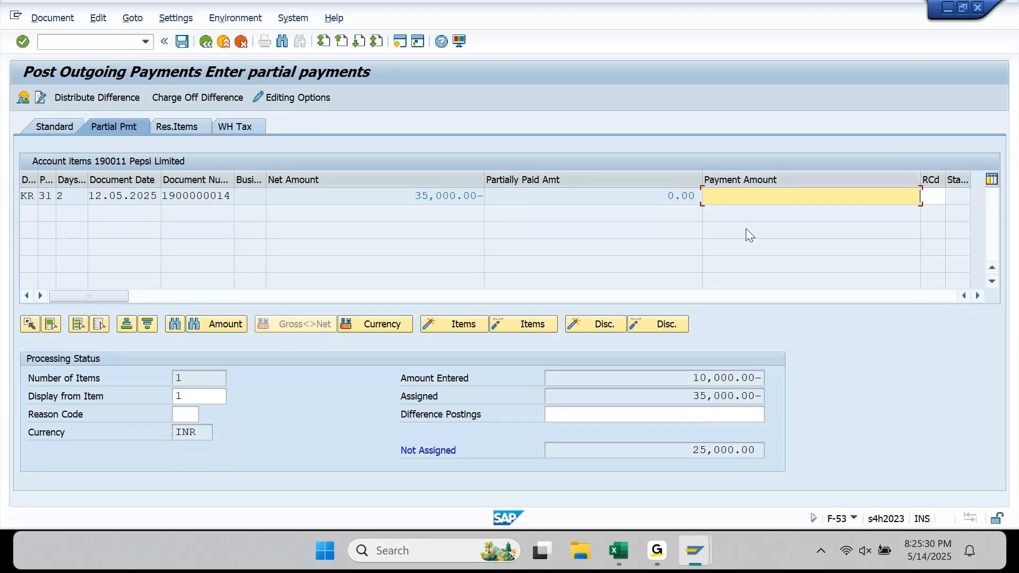
pyautogui.write('10000')
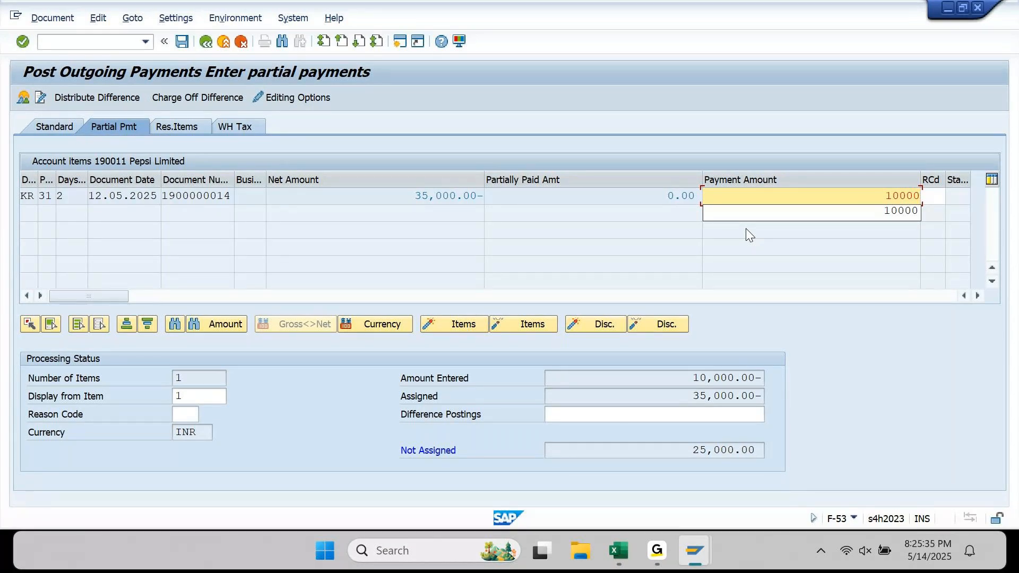
pyautogui.press('Return')
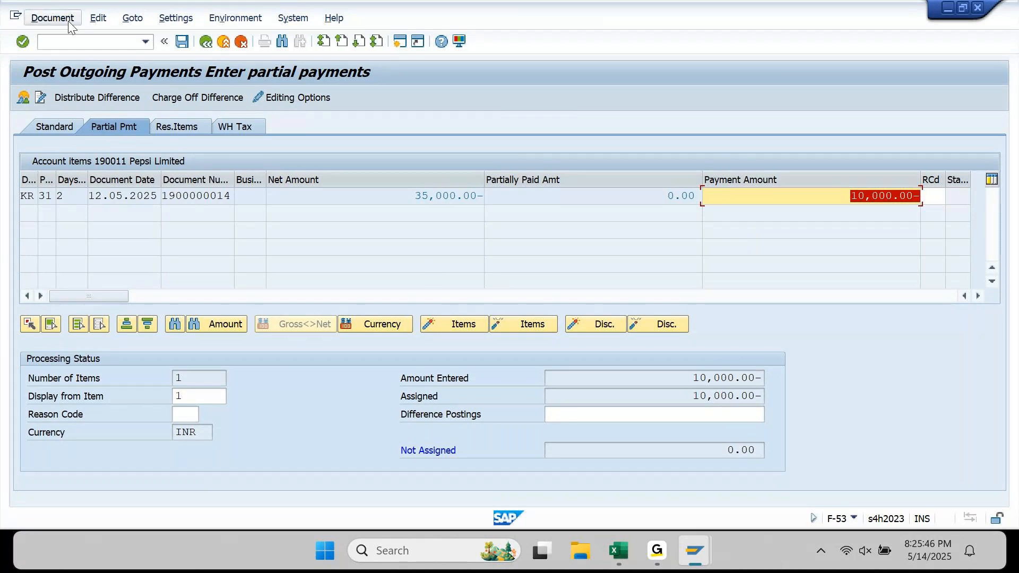
pyautogui.click(52, 17)
pyautogui.click(68, 51)
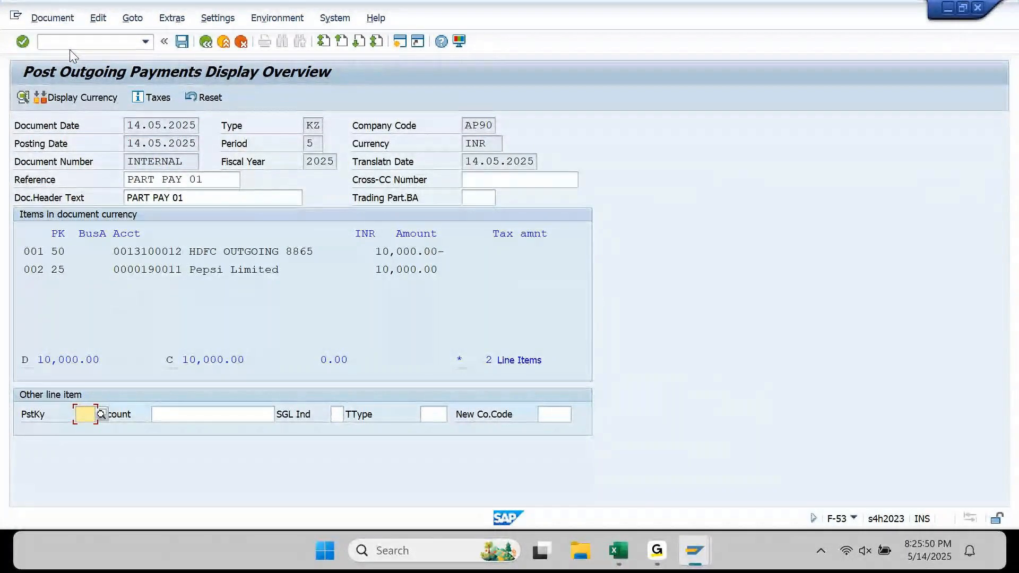
pyautogui.click(182, 42)
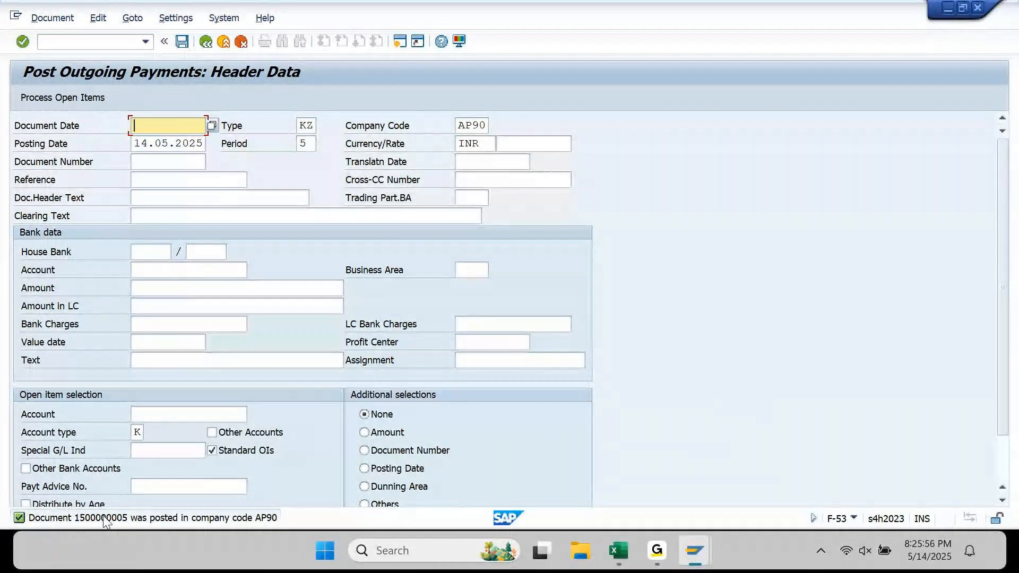
# - In the vendor line item list, review the 73,700.00 subtotal and the grand total row
pyautogui.moveTo(681, 552)
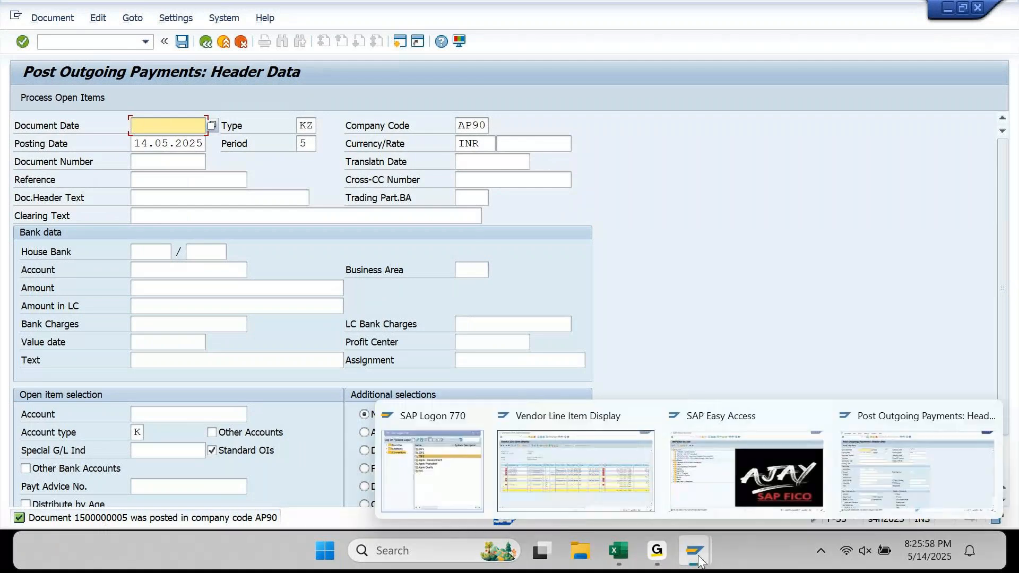
pyautogui.click(610, 493)
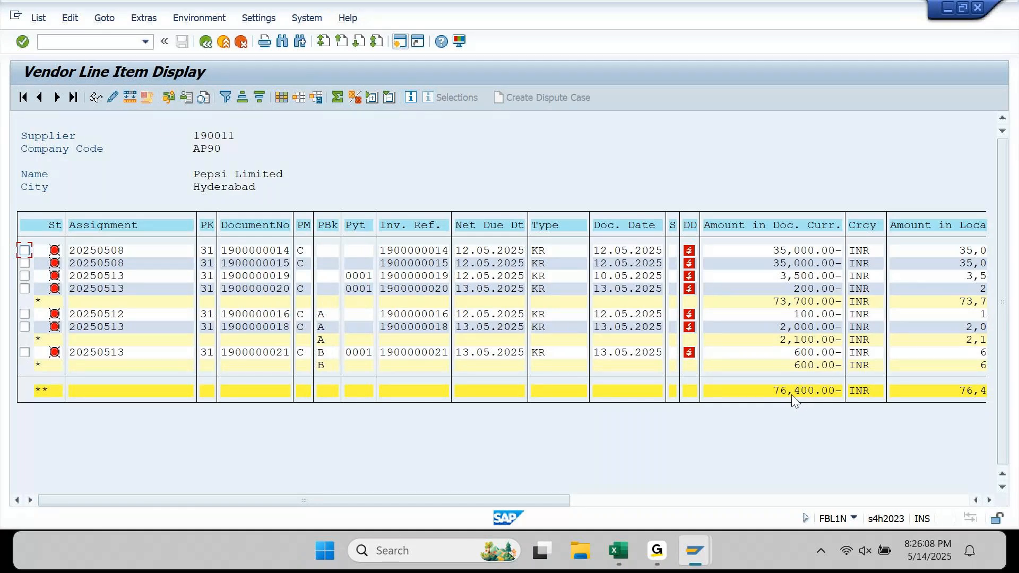
pyautogui.click(813, 302)
pyautogui.moveTo(780, 392); pyautogui.dragTo(841, 398)
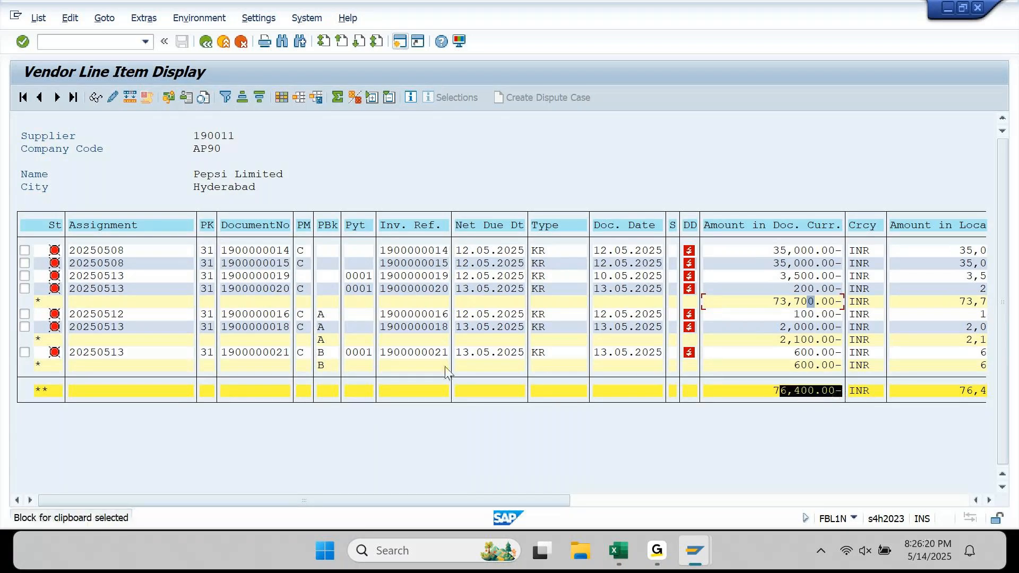
pyautogui.click(168, 393)
pyautogui.click(168, 394)
pyautogui.click(155, 353)
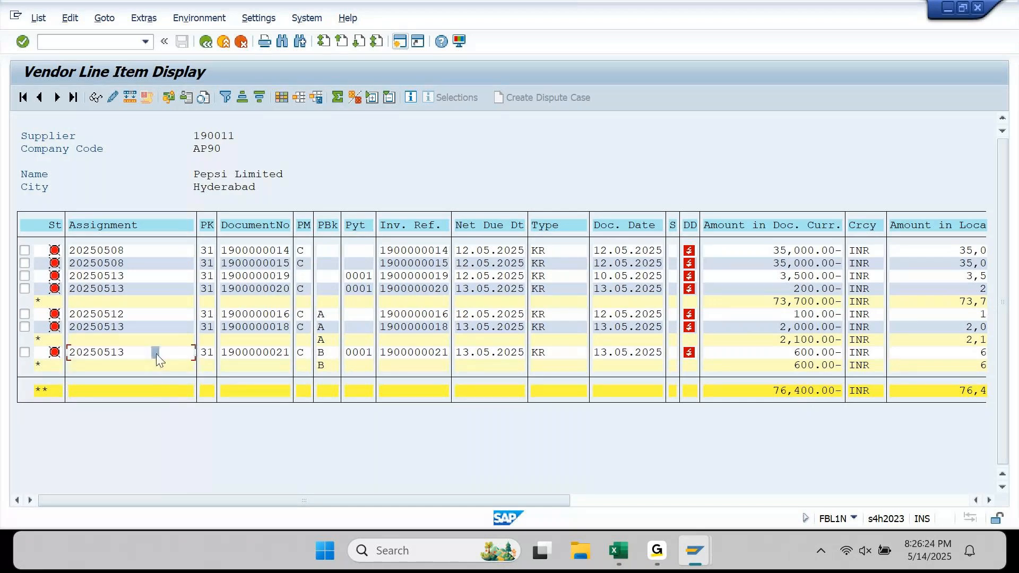
pyautogui.click(158, 394)
pyautogui.click(37, 19)
pyautogui.click(39, 18)
pyautogui.click(52, 54)
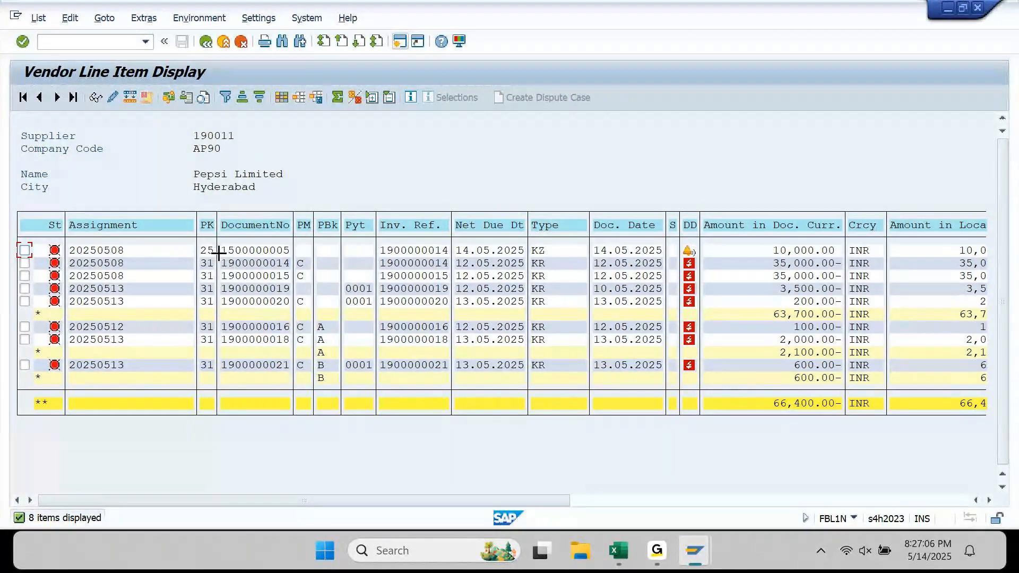
pyautogui.moveTo(223, 248); pyautogui.dragTo(828, 250)
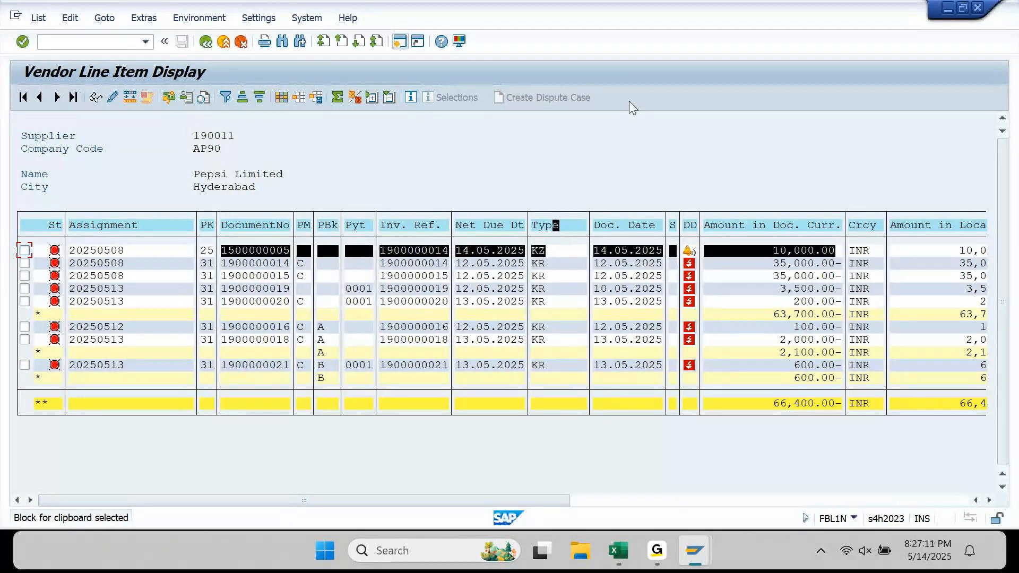
pyautogui.click(637, 145)
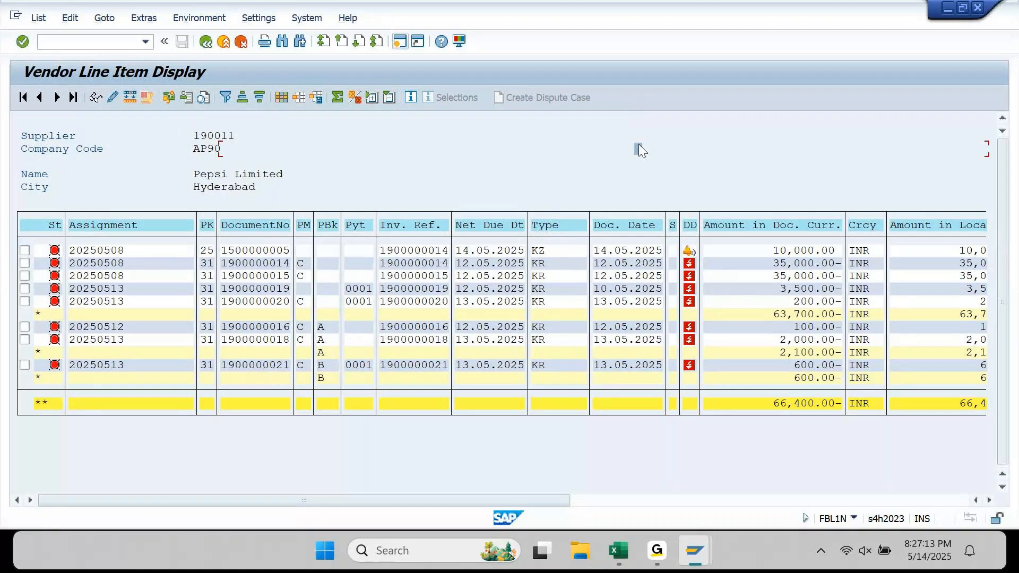
# - Check F-53's accounting editing options for open item processing, then bring back the vendor line item list
pyautogui.moveTo(693, 550)
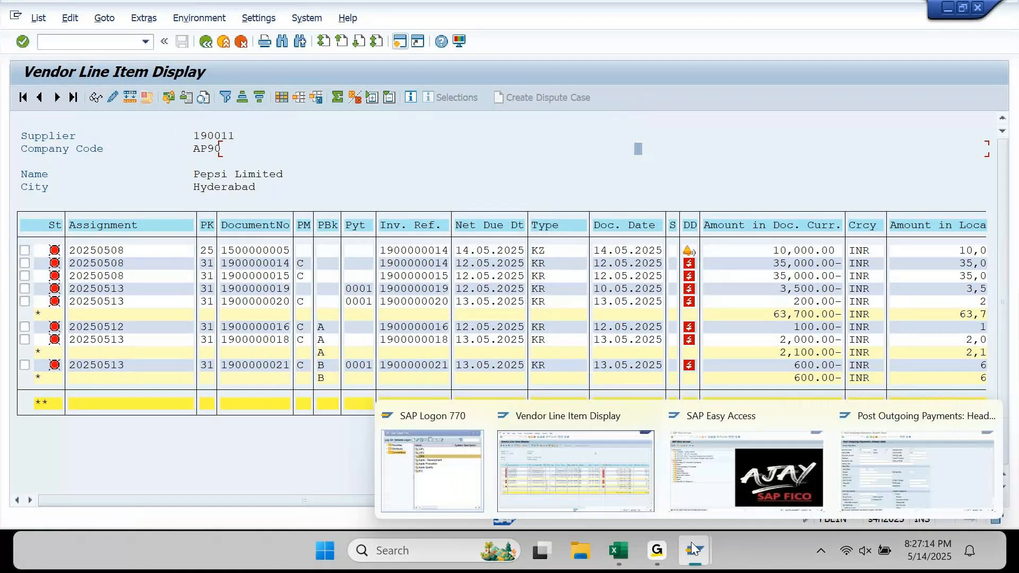
pyautogui.click(883, 491)
pyautogui.click(134, 19)
pyautogui.moveTo(175, 18)
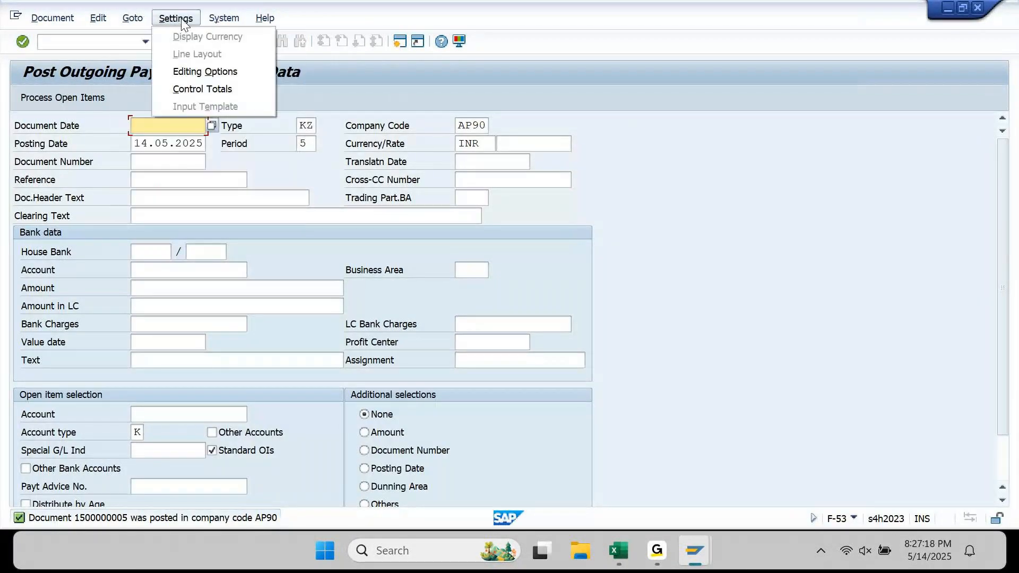
pyautogui.click(196, 68)
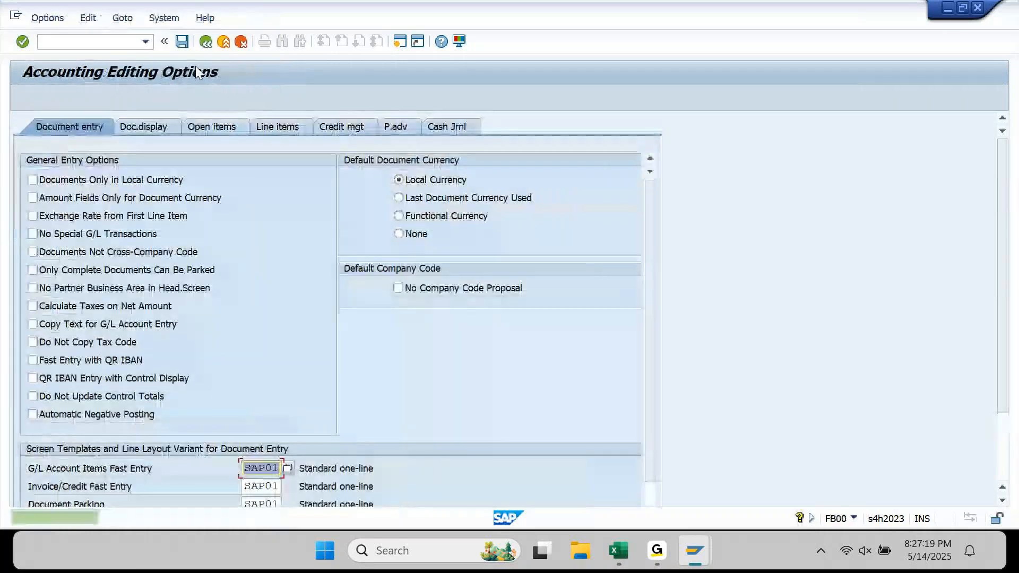
pyautogui.click(228, 122)
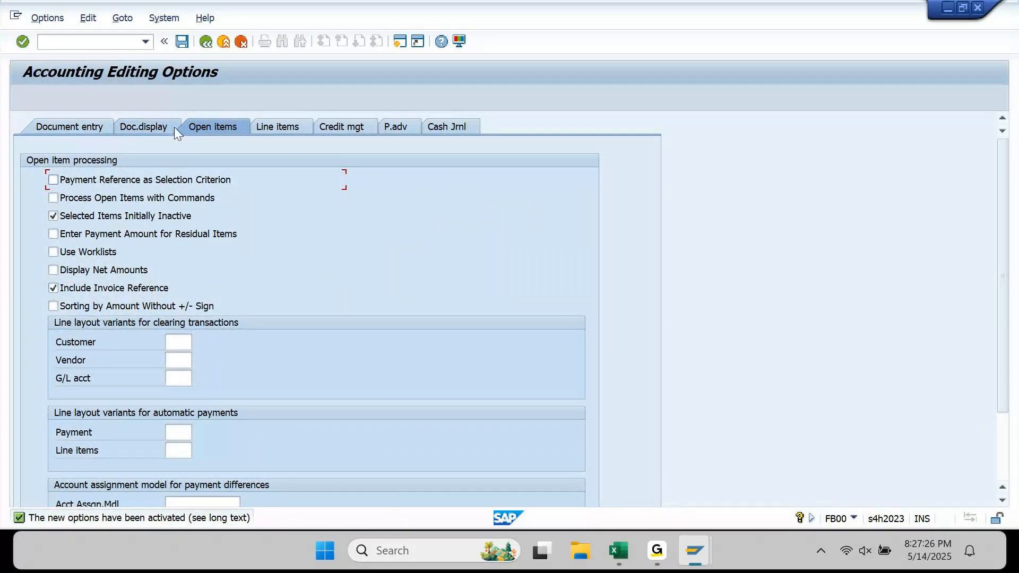
pyautogui.click(206, 42)
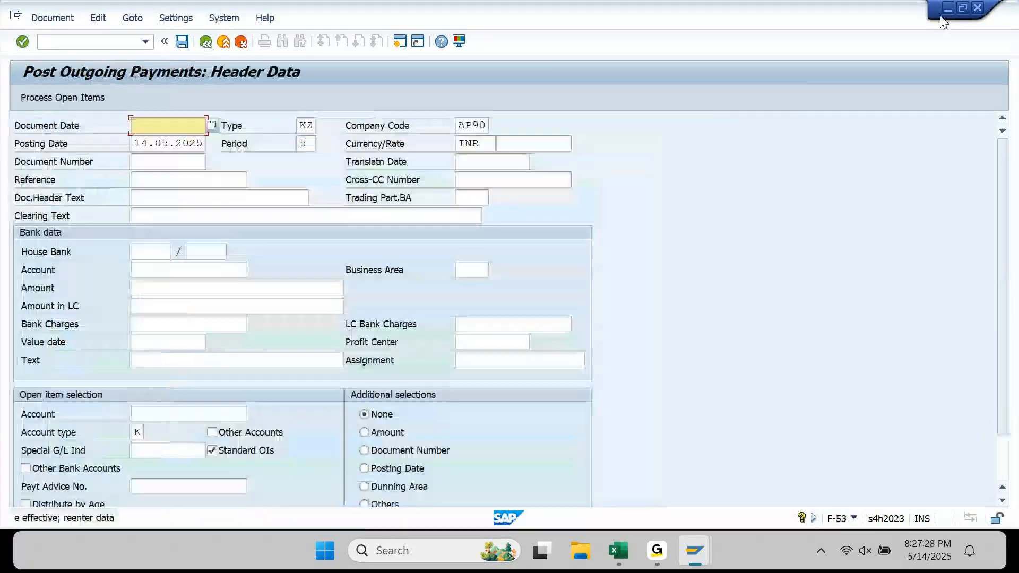
pyautogui.click(948, 9)
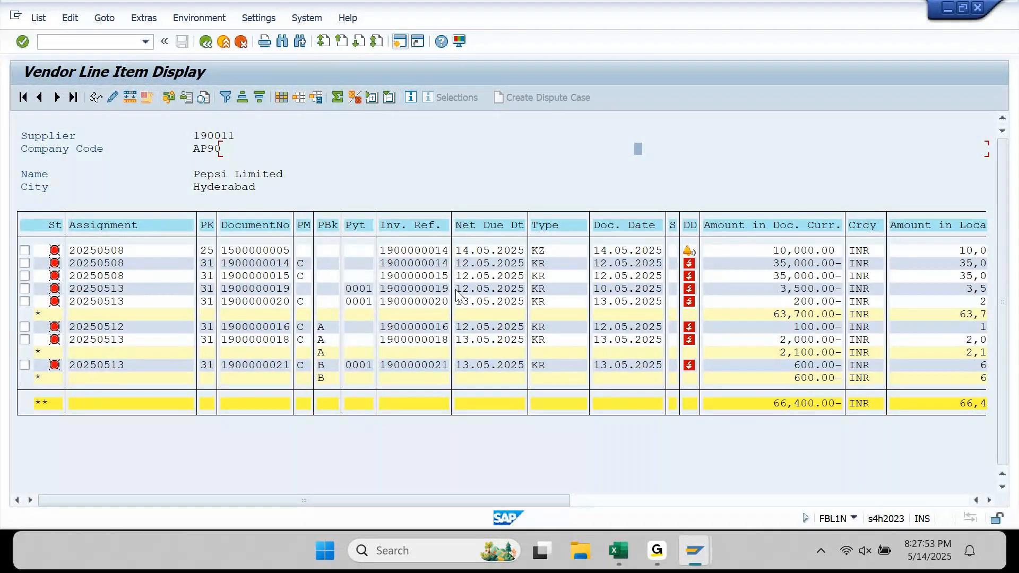
pyautogui.click(412, 228)
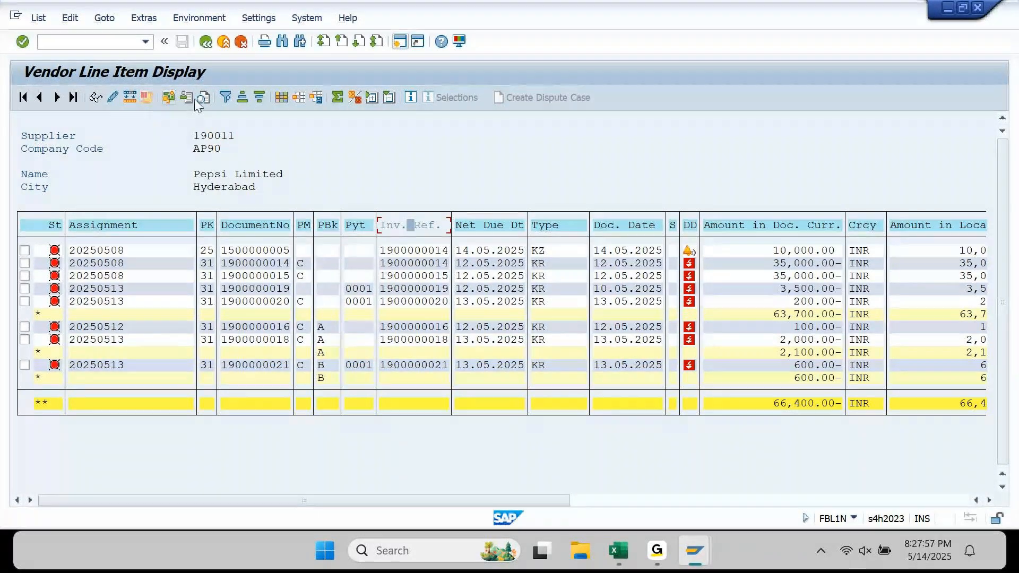
pyautogui.click(355, 98)
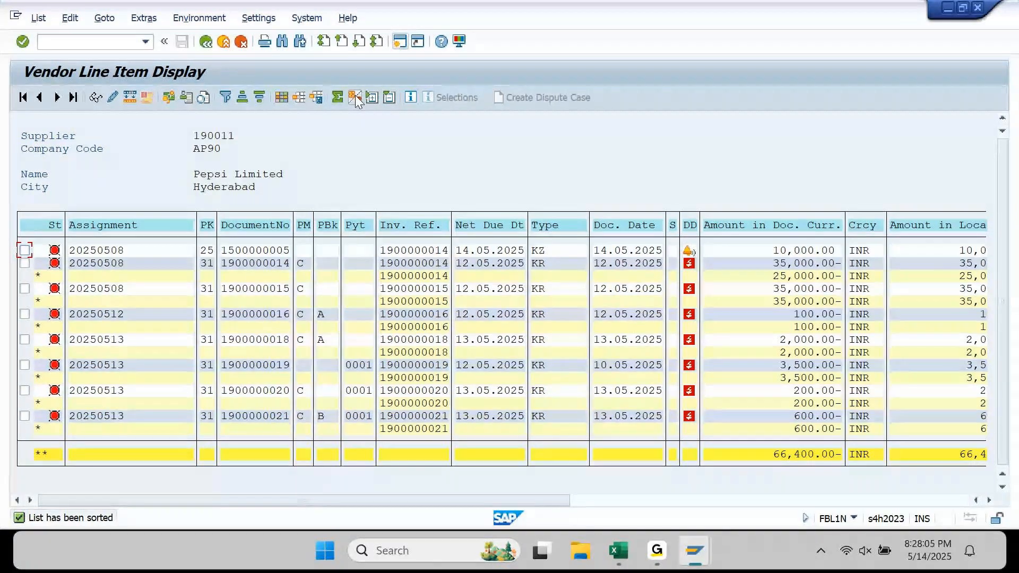
pyautogui.click(44, 455)
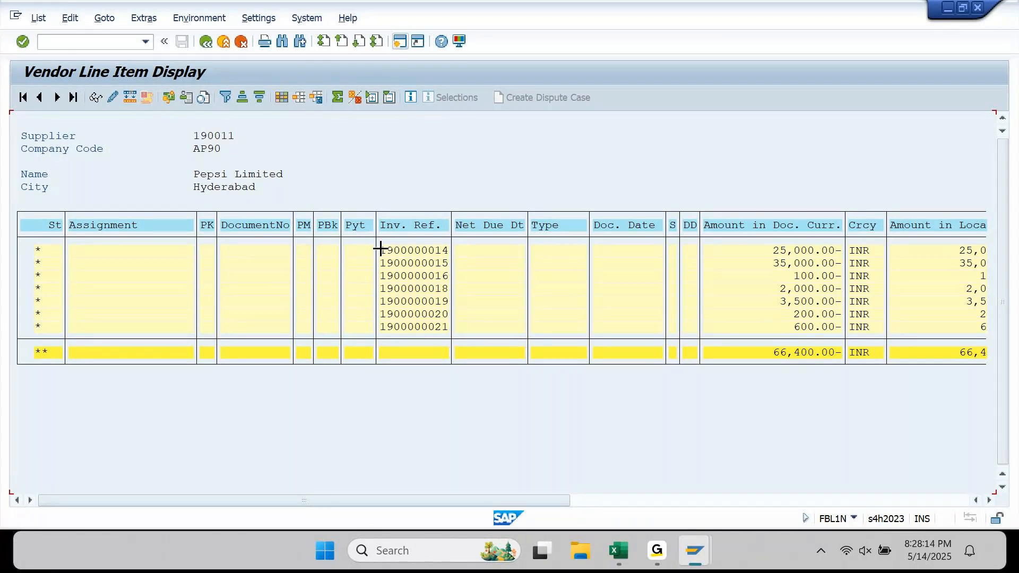
pyautogui.moveTo(378, 247); pyautogui.dragTo(841, 254)
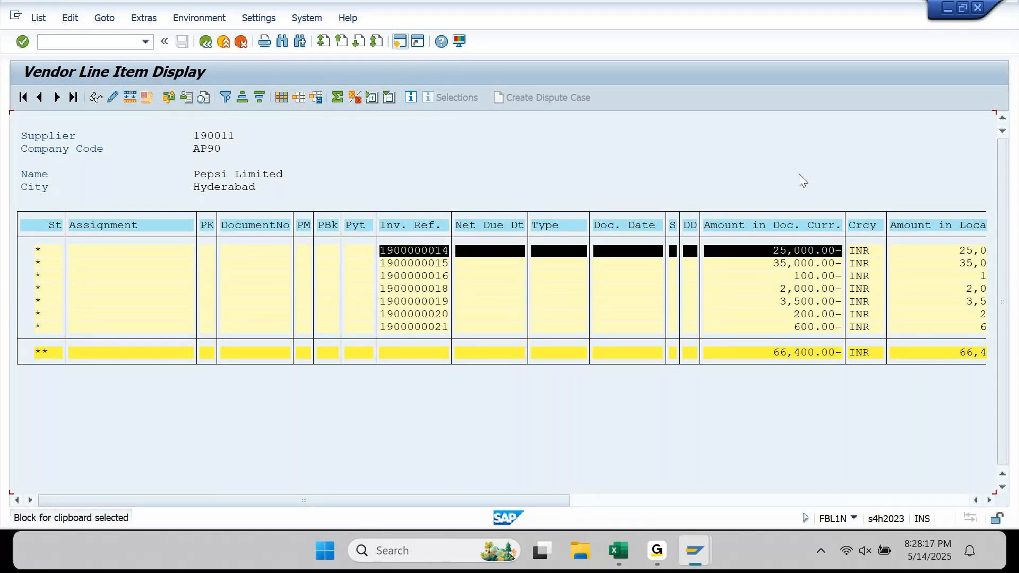
pyautogui.click(811, 250)
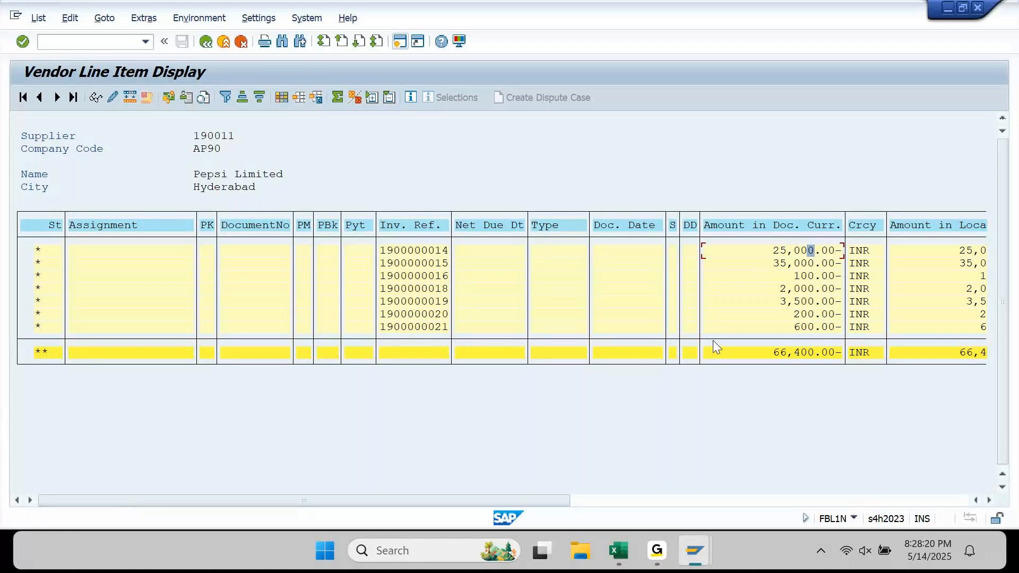
pyautogui.click(618, 550)
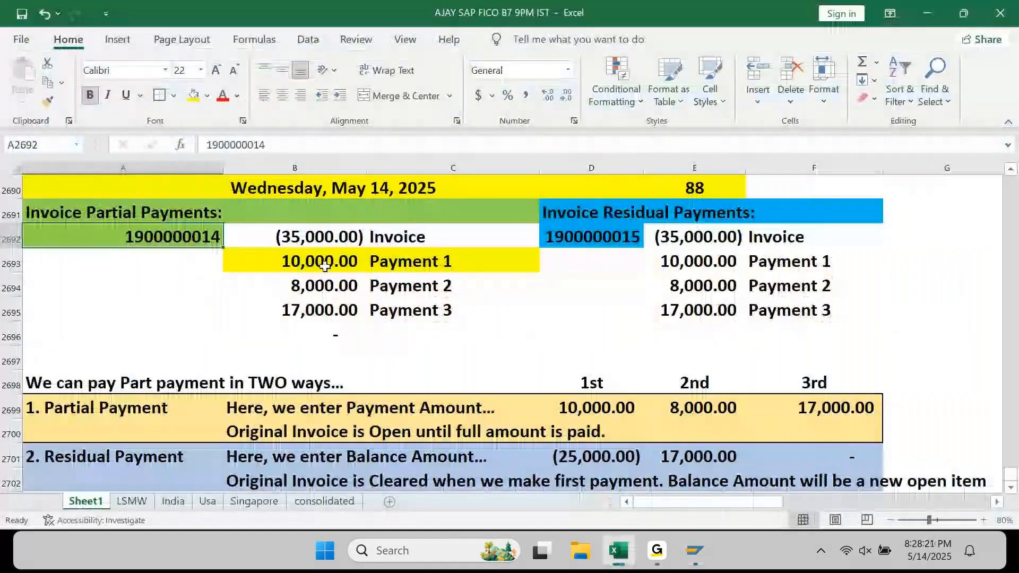
# - Sum the 35,000 invoice and 10,000 payment in Excel to confirm (25,000.00)
pyautogui.moveTo(319, 237); pyautogui.dragTo(324, 263)
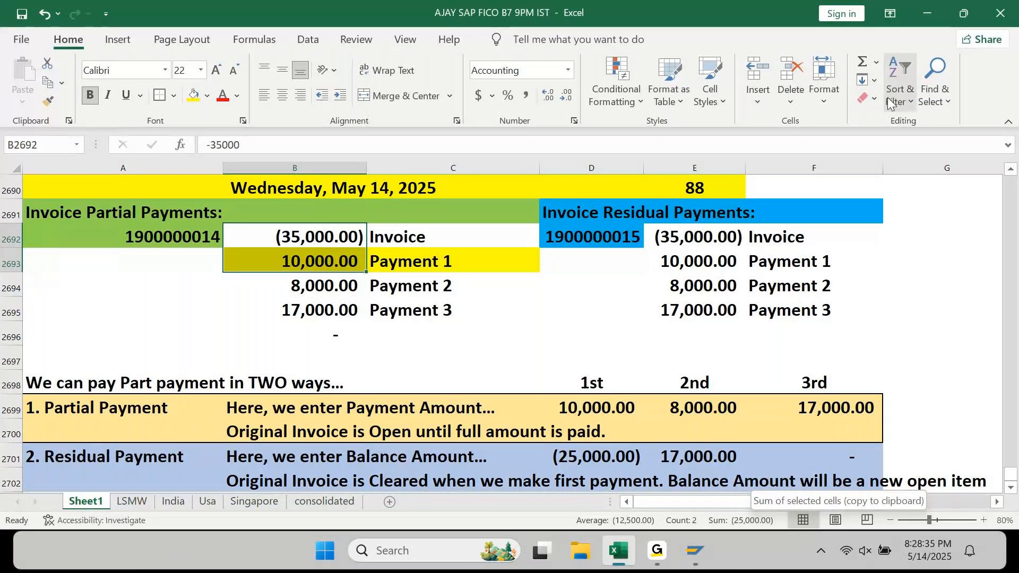
pyautogui.hotkey('alt', 'Tab')
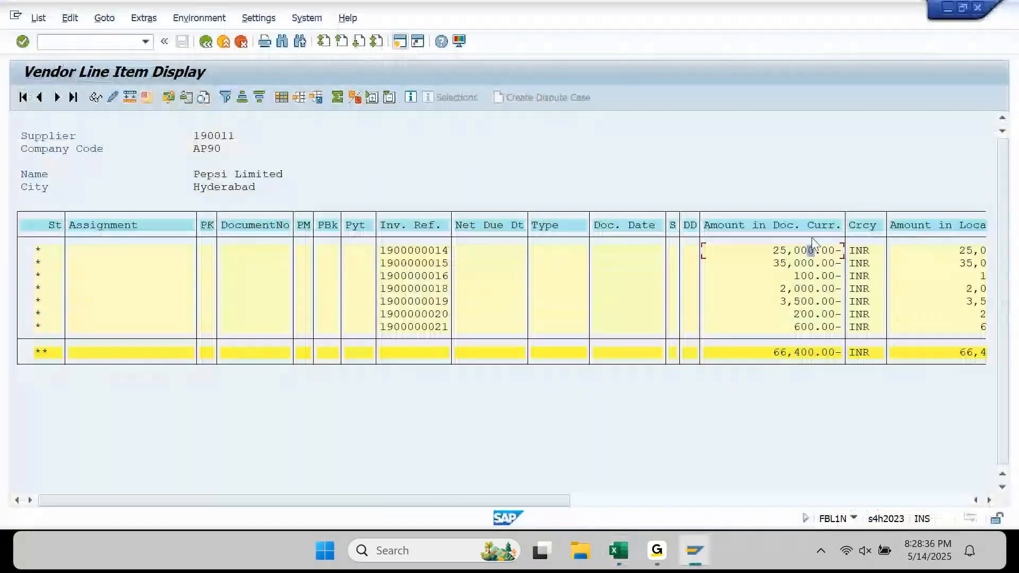
pyautogui.click(38, 251)
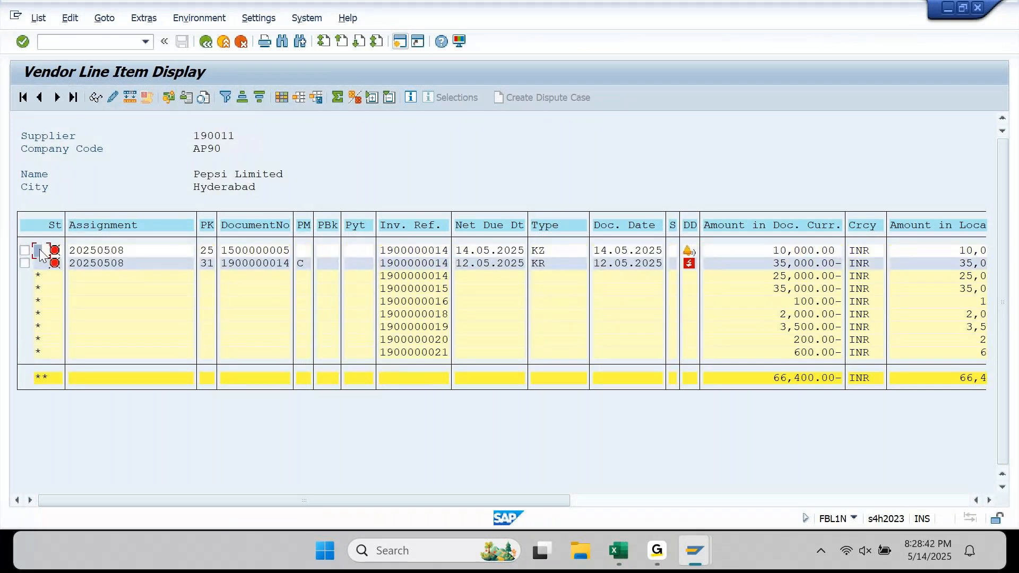
pyautogui.click(254, 264)
pyautogui.click(252, 250)
pyautogui.click(810, 277)
# - From SAP Easy Access, run SE16N and load table BSIK
pyautogui.moveTo(703, 553)
pyautogui.click(765, 486)
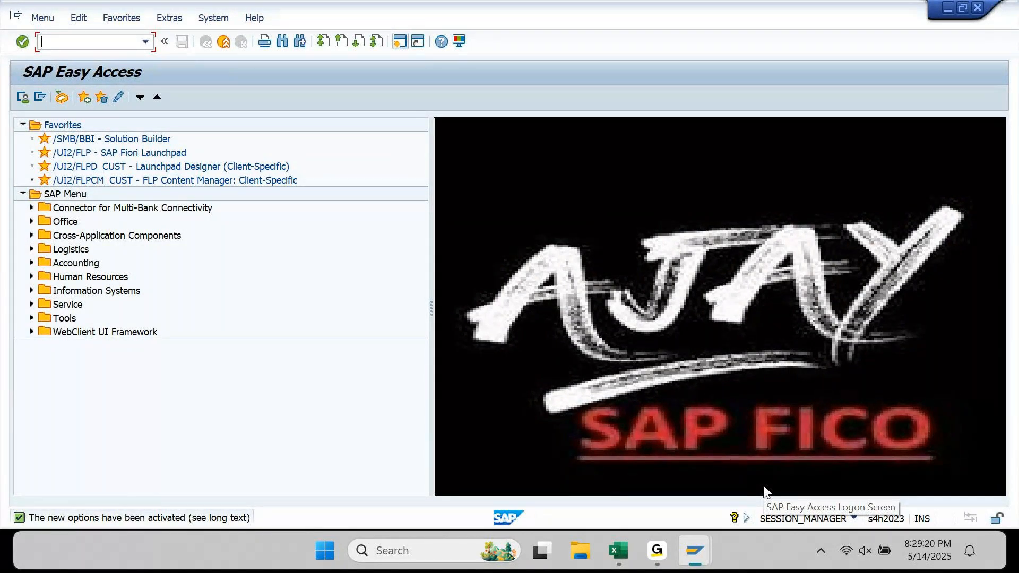
pyautogui.write('SE16N')
pyautogui.press('Return')
pyautogui.write('BSIK')
pyautogui.press('Return')
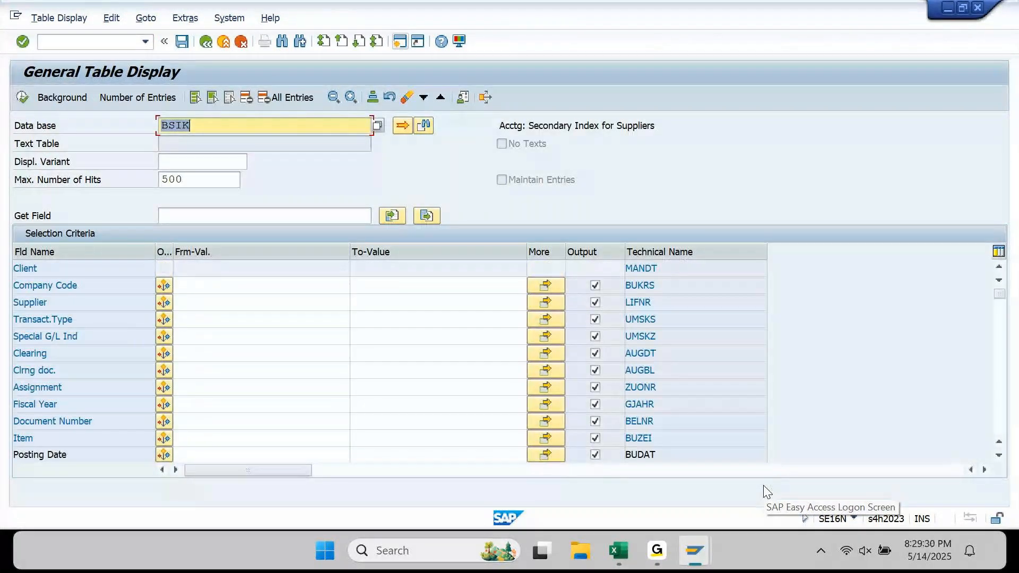
# - Change the table to BSAK and highlight '(Clrd Items)' in its description
pyautogui.click(241, 127)
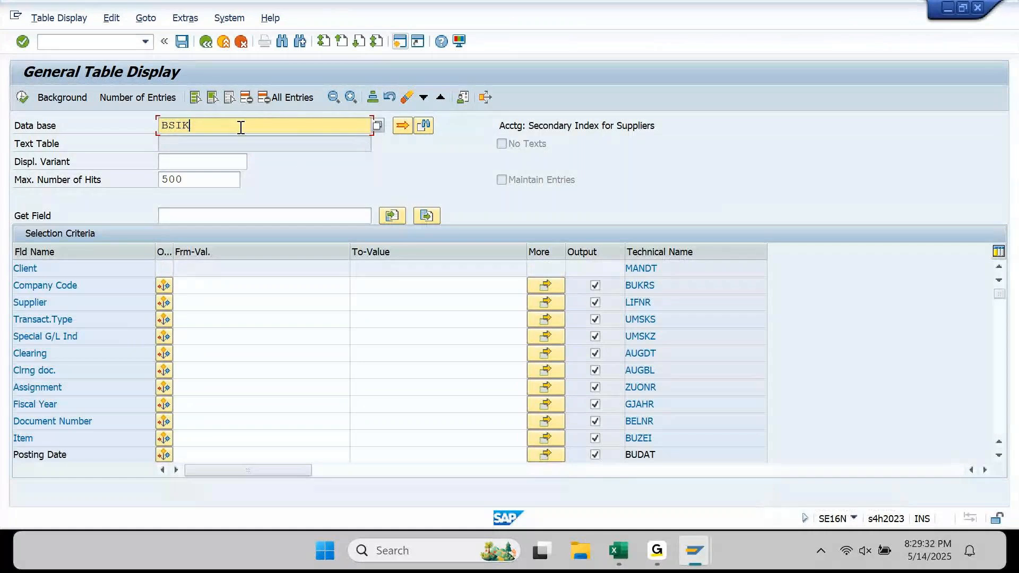
pyautogui.press('BackSpace')
pyautogui.write('A')
pyautogui.press('Return')
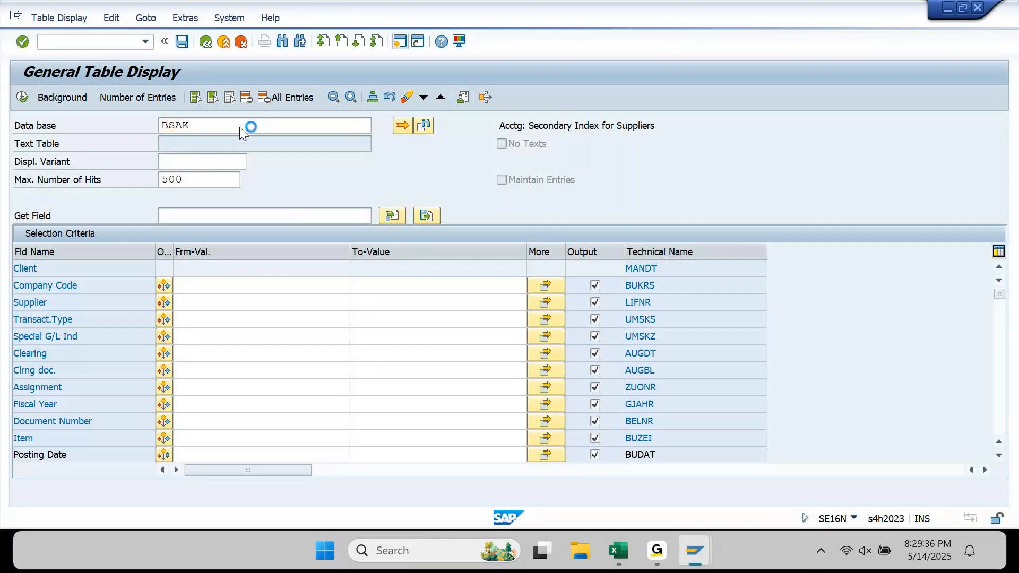
pyautogui.click(614, 129)
pyautogui.moveTo(614, 128); pyautogui.dragTo(656, 129)
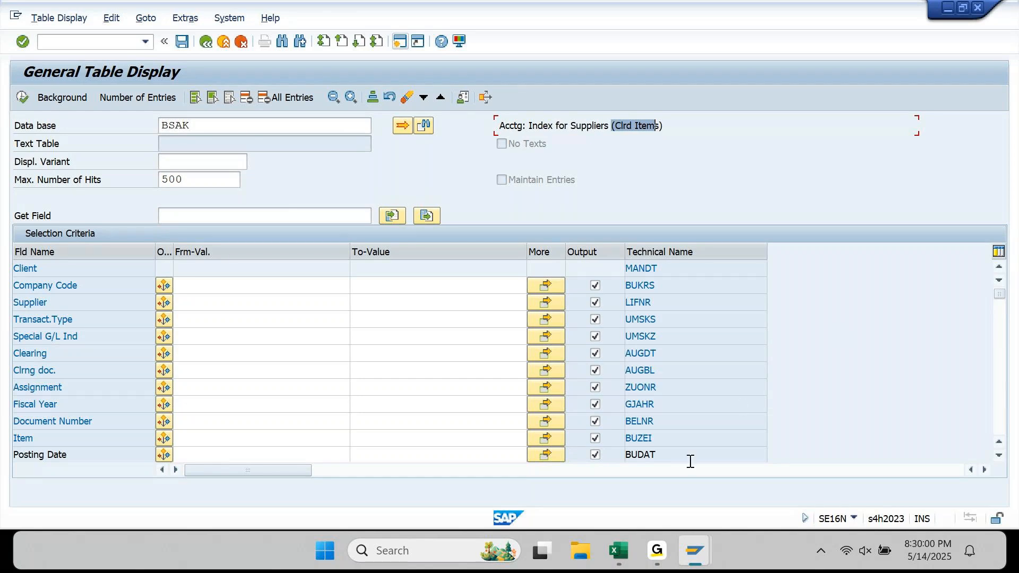
pyautogui.click(660, 549)
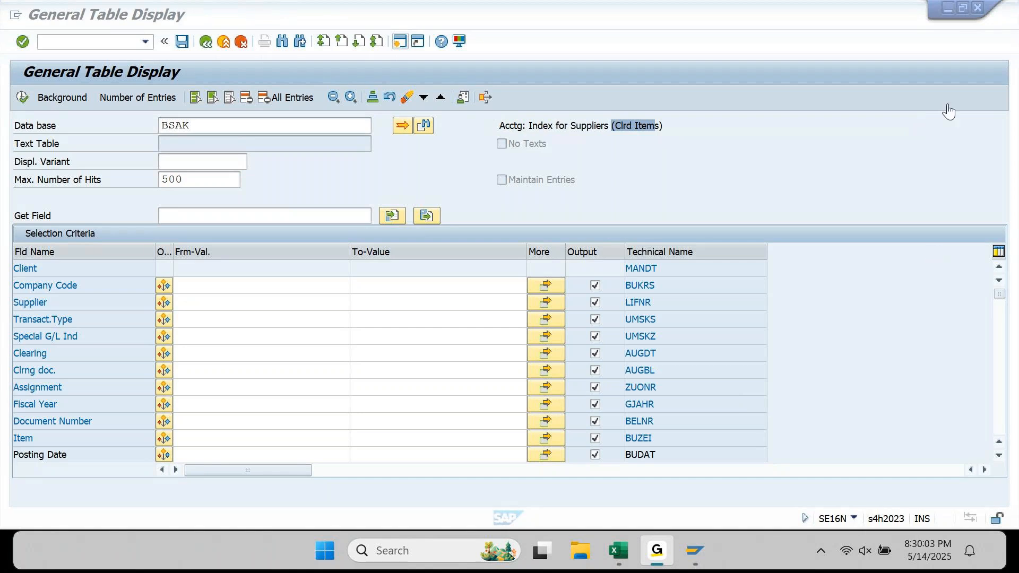
pyautogui.click(929, 11)
# - Change the SE16N table from BSAK back to BSIK
pyautogui.click(327, 123)
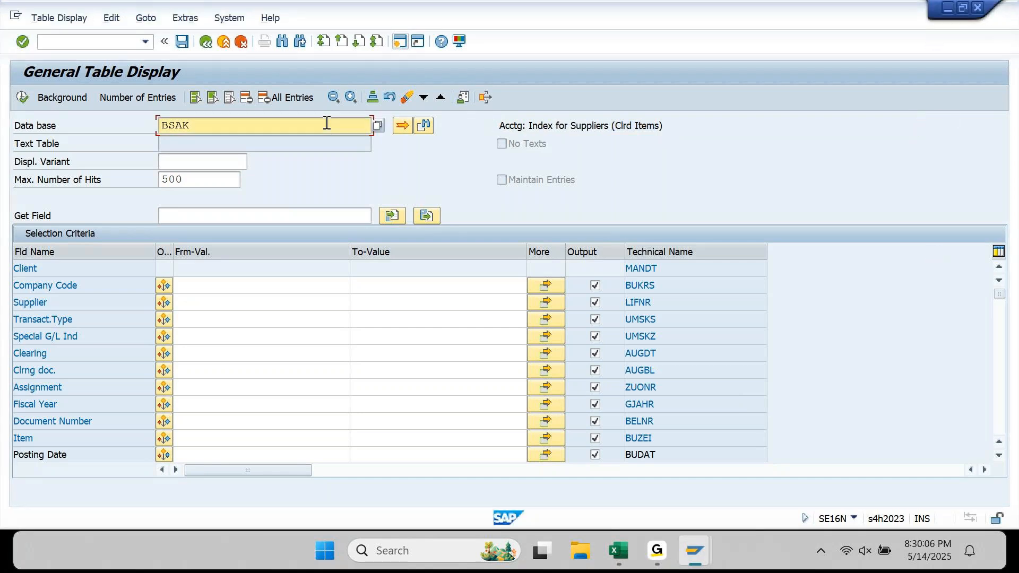
pyautogui.press('BackSpace')
pyautogui.press('BackSpace')
pyautogui.write('IK')
pyautogui.press('Return')
pyautogui.doubleClick(326, 122)
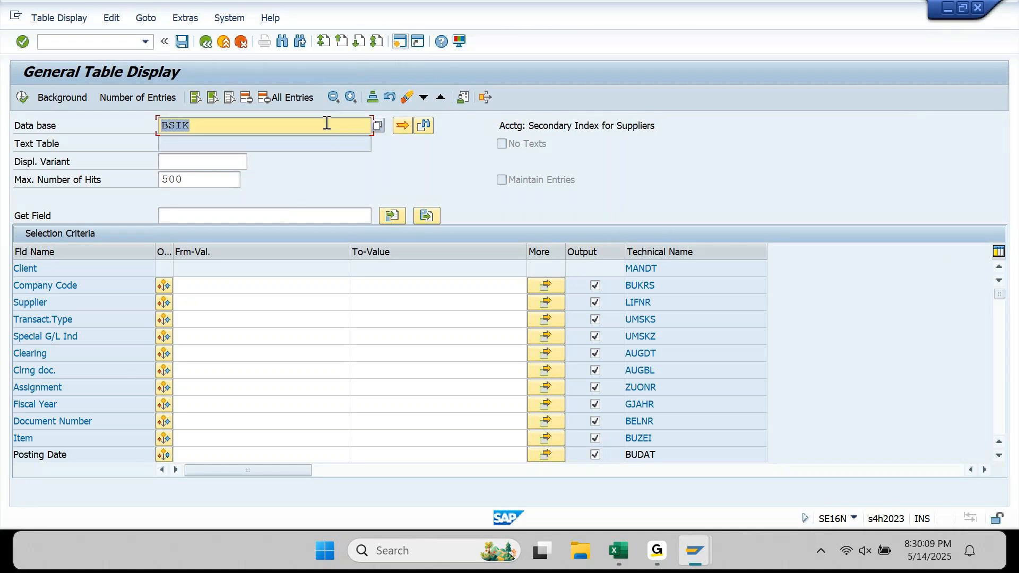
# - Enter company code AP90 and the supplier number from history as criteria
pyautogui.click(208, 290)
pyautogui.write('AP90')
pyautogui.press('Return')
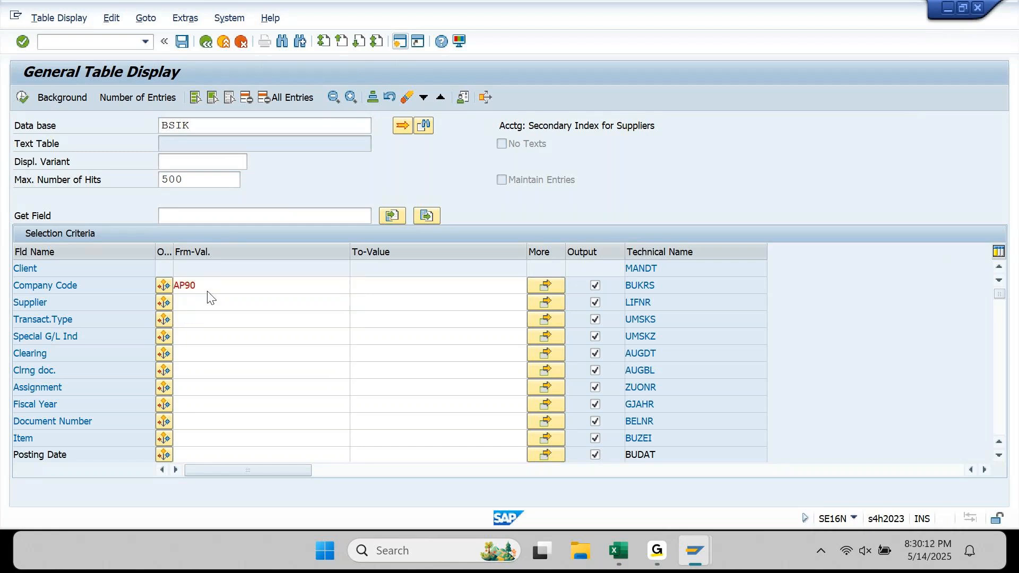
pyautogui.press('Down')
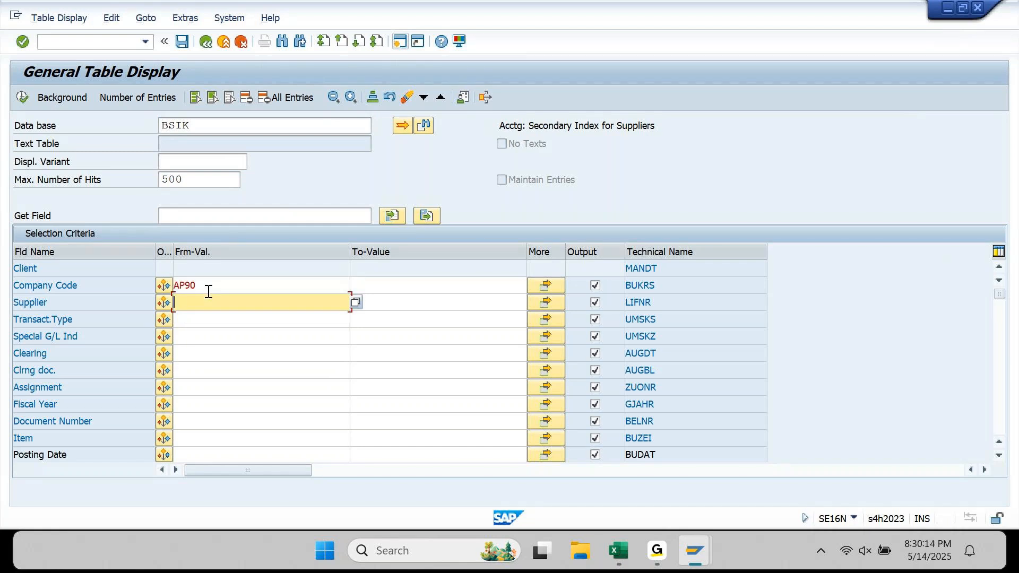
pyautogui.press('Down')
pyautogui.press('Down')
pyautogui.press('Return')
pyautogui.press('Return')
pyautogui.moveTo(696, 557)
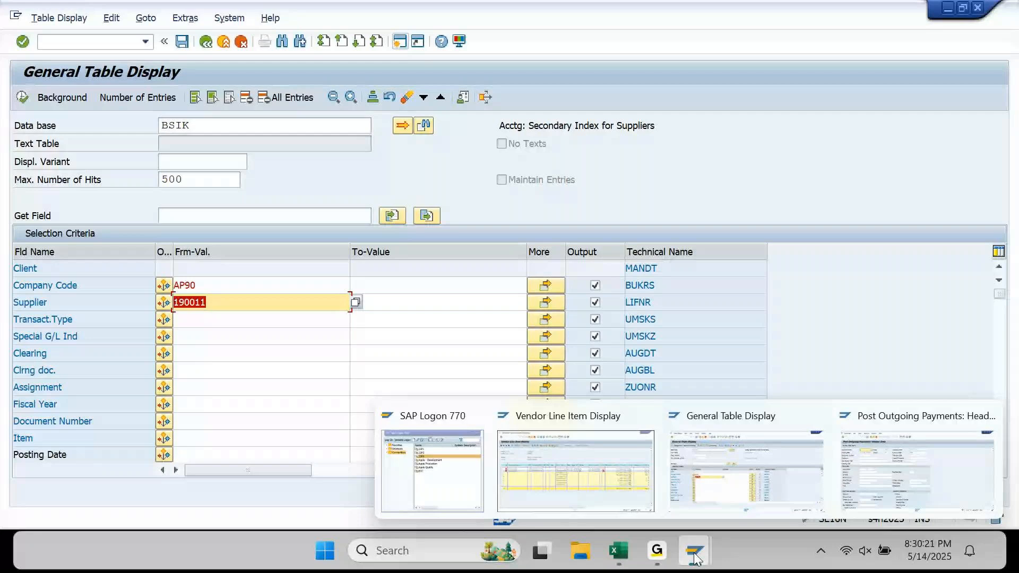
pyautogui.click(619, 484)
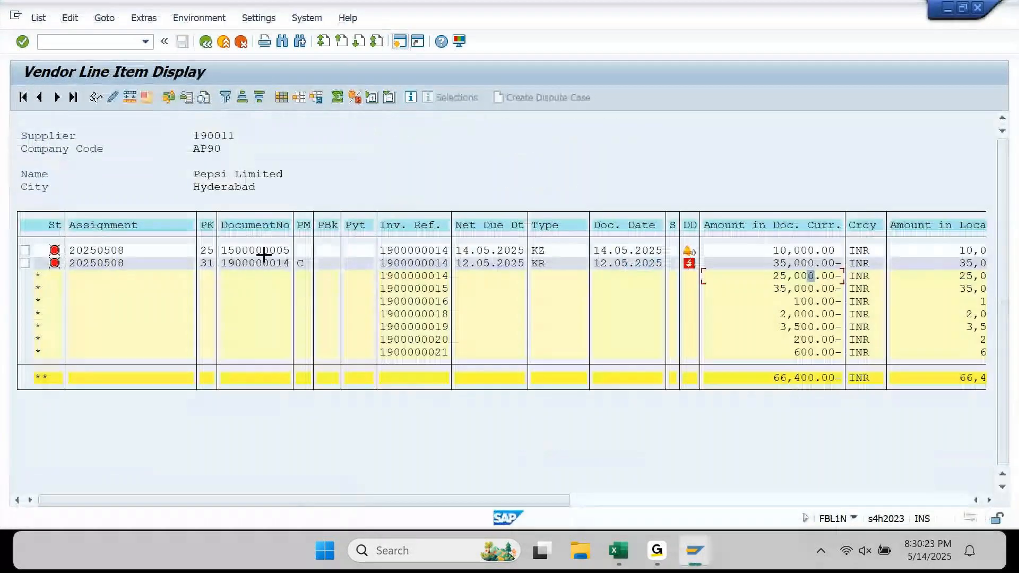
pyautogui.moveTo(222, 262); pyautogui.dragTo(292, 261)
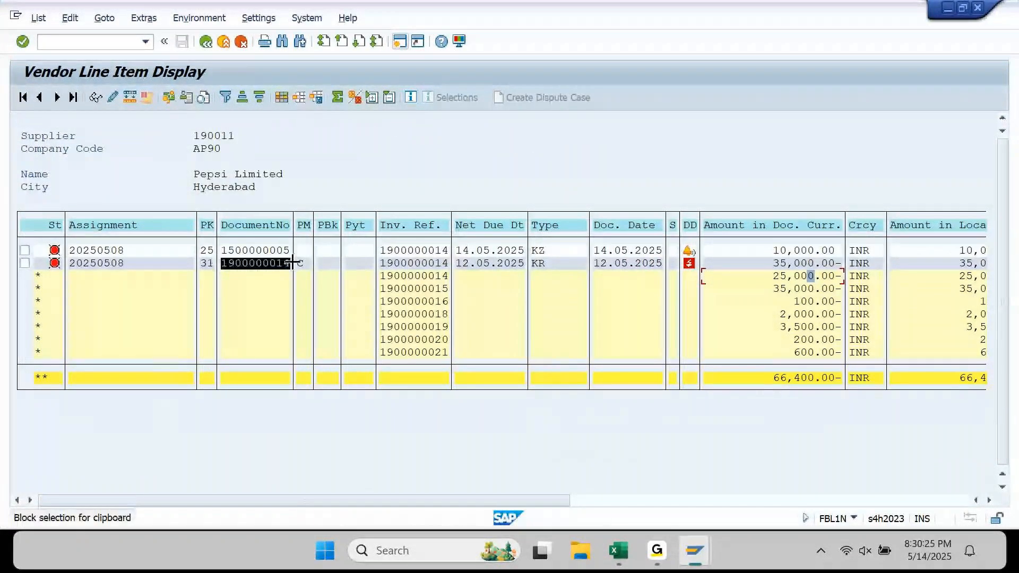
pyautogui.hotkey('ctrl', 'c')
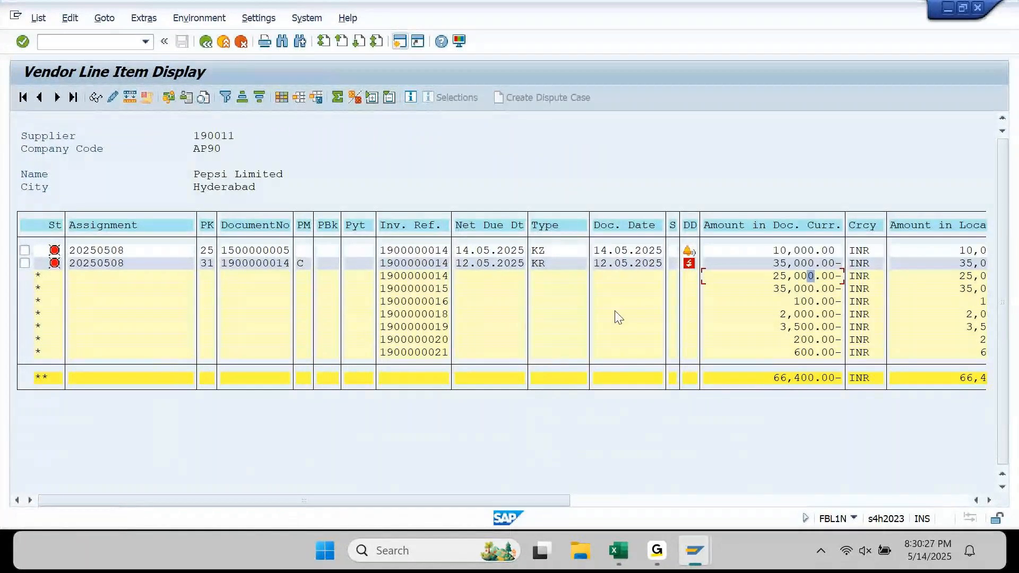
pyautogui.moveTo(696, 541)
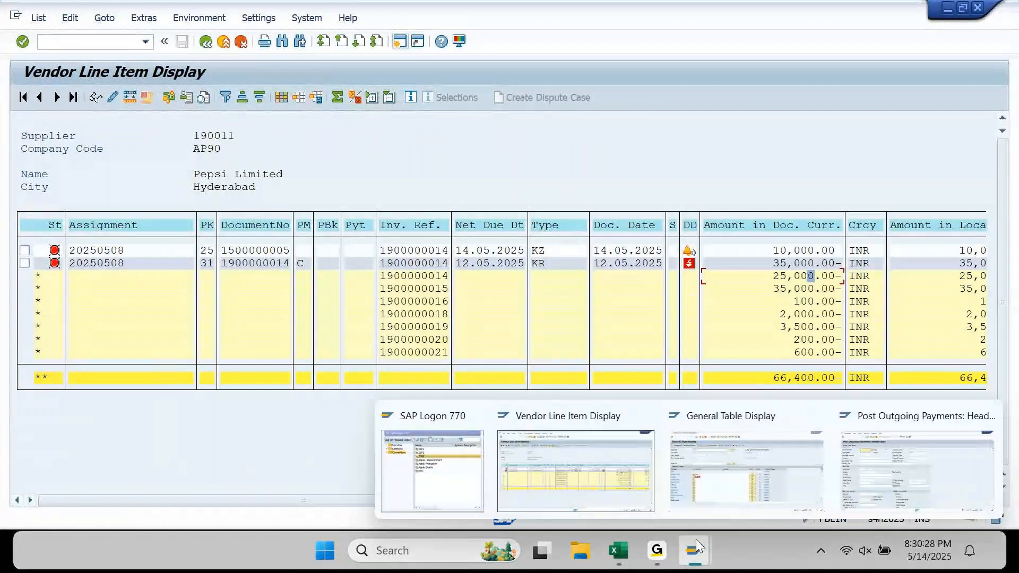
pyautogui.click(753, 470)
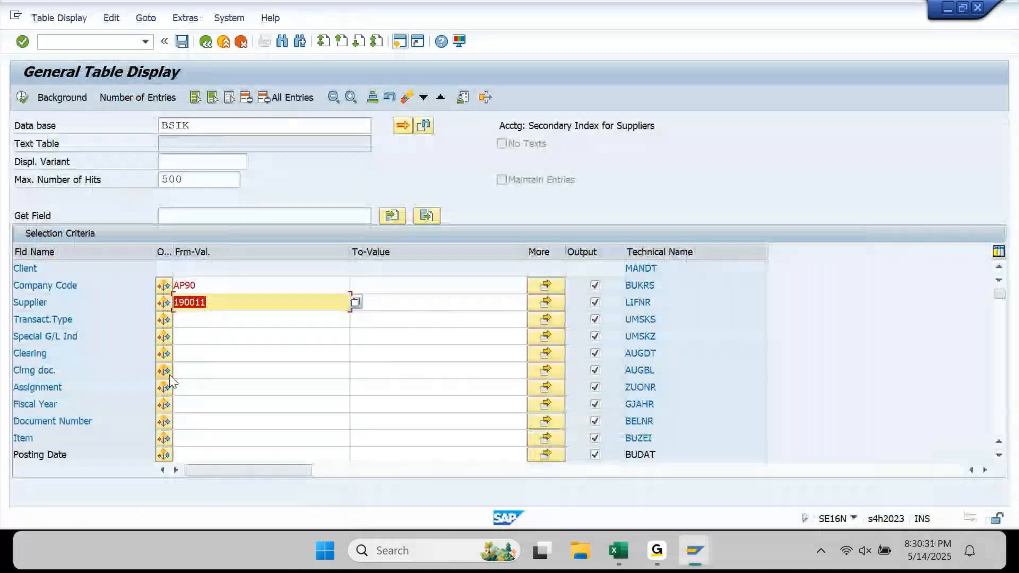
pyautogui.click(185, 421)
pyautogui.hotkey('ctrl', 'v')
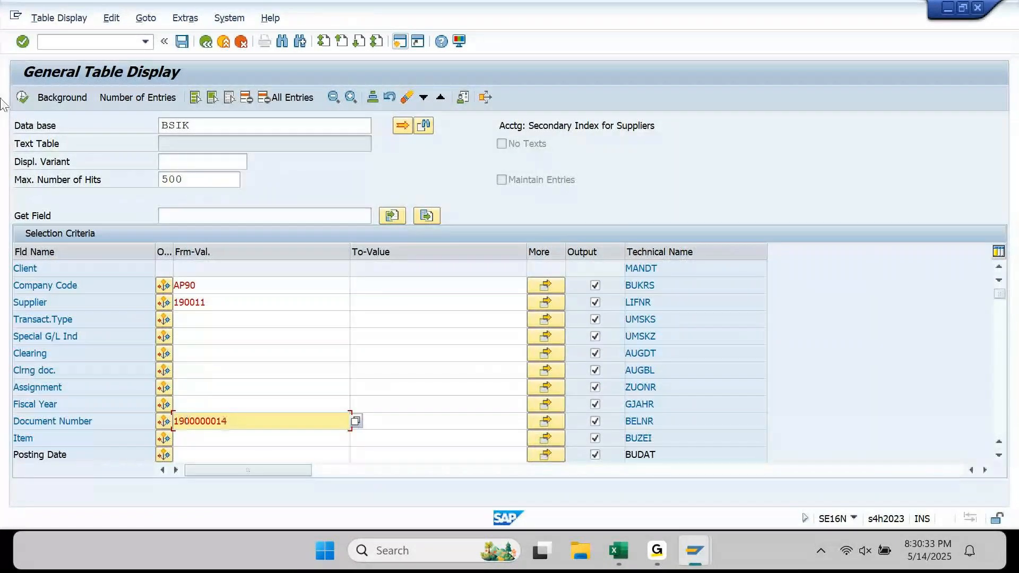
pyautogui.click(21, 98)
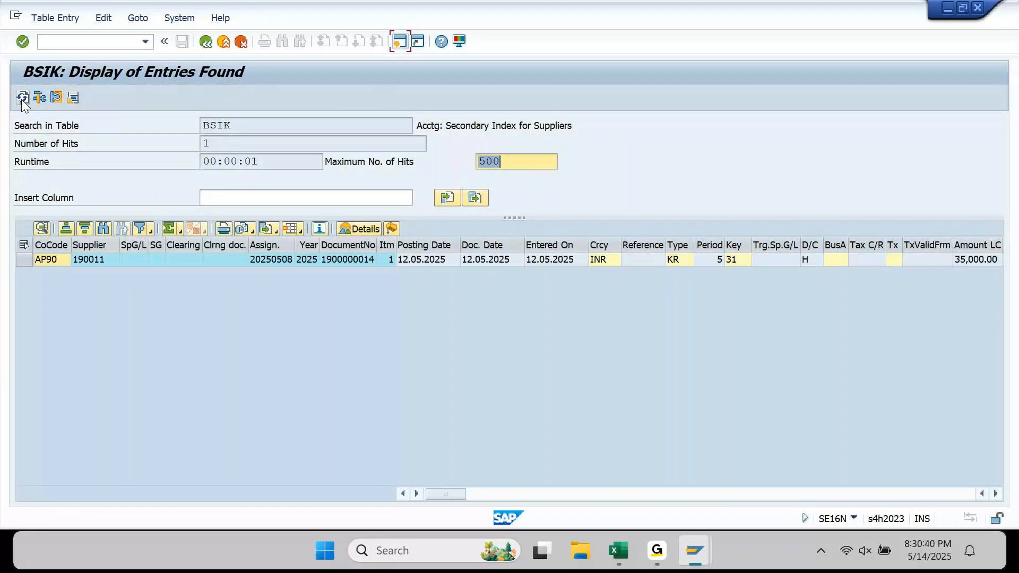
pyautogui.click(396, 231)
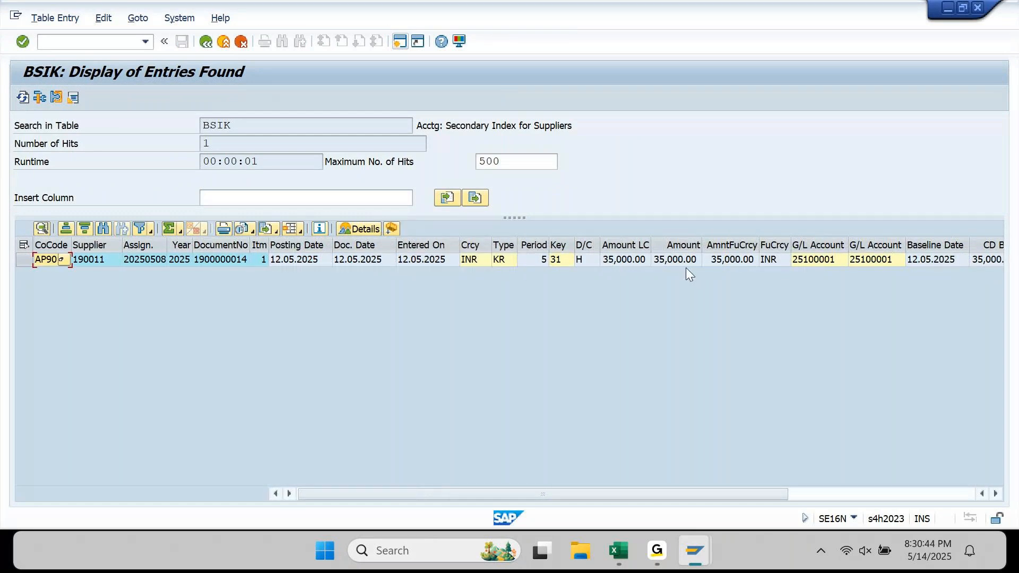
pyautogui.click(627, 243)
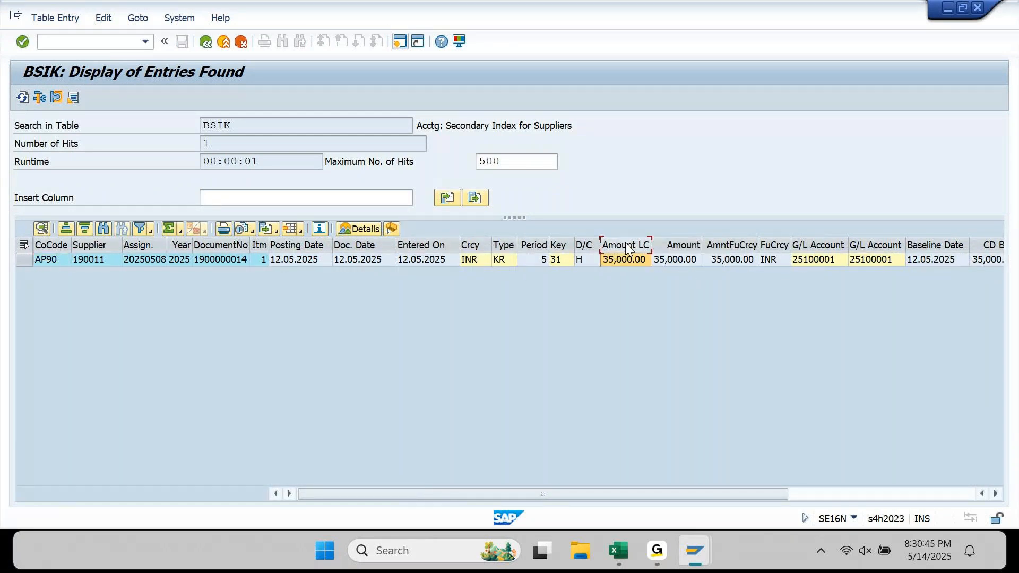
pyautogui.click(206, 41)
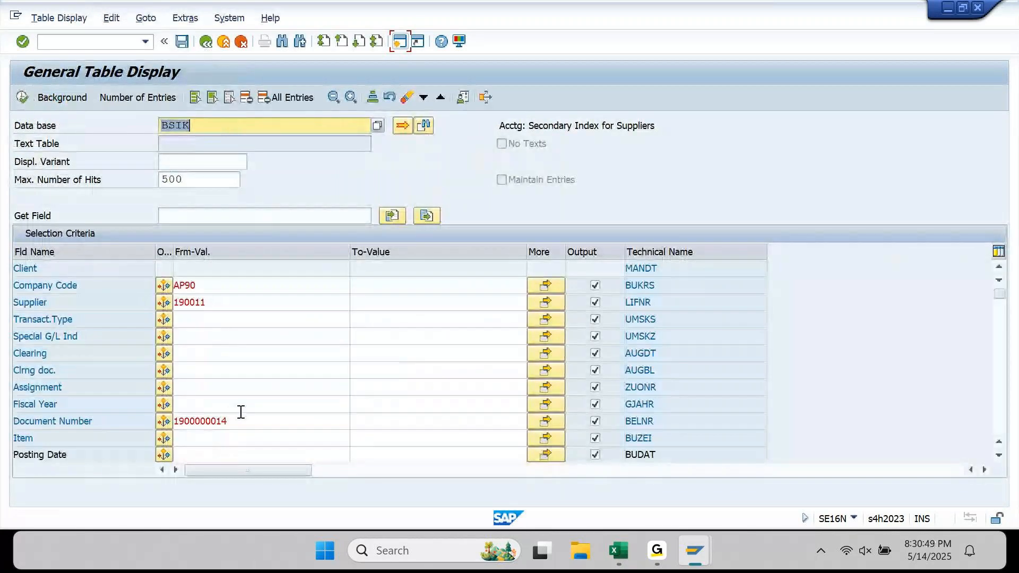
pyautogui.moveTo(242, 420); pyautogui.dragTo(152, 418)
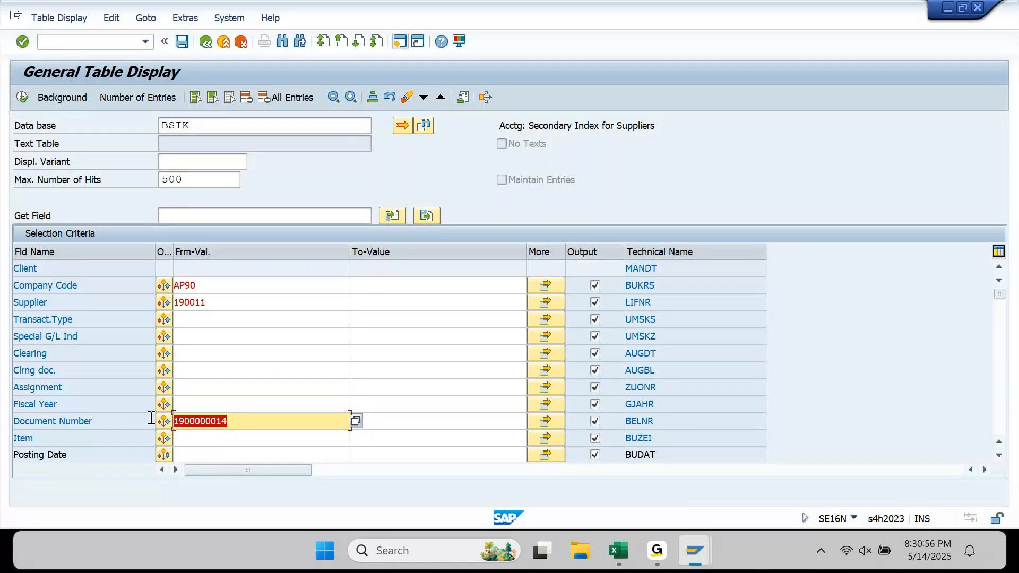
pyautogui.press('BackSpace')
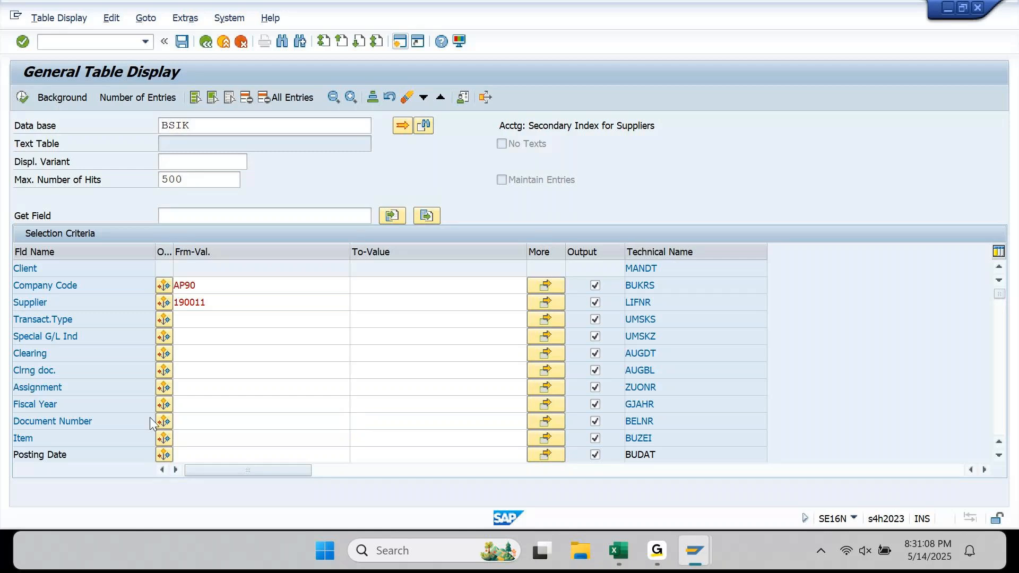
pyautogui.scroll(-1, 152, 418)
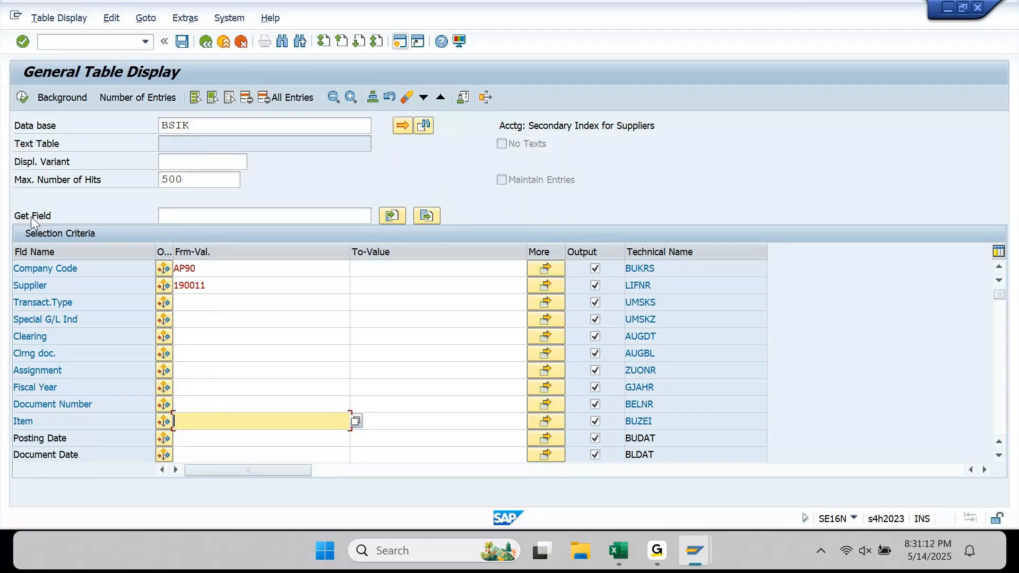
# - Search the selection fields for INVOICE and then INVOICE REF via Get Field
pyautogui.click(199, 221)
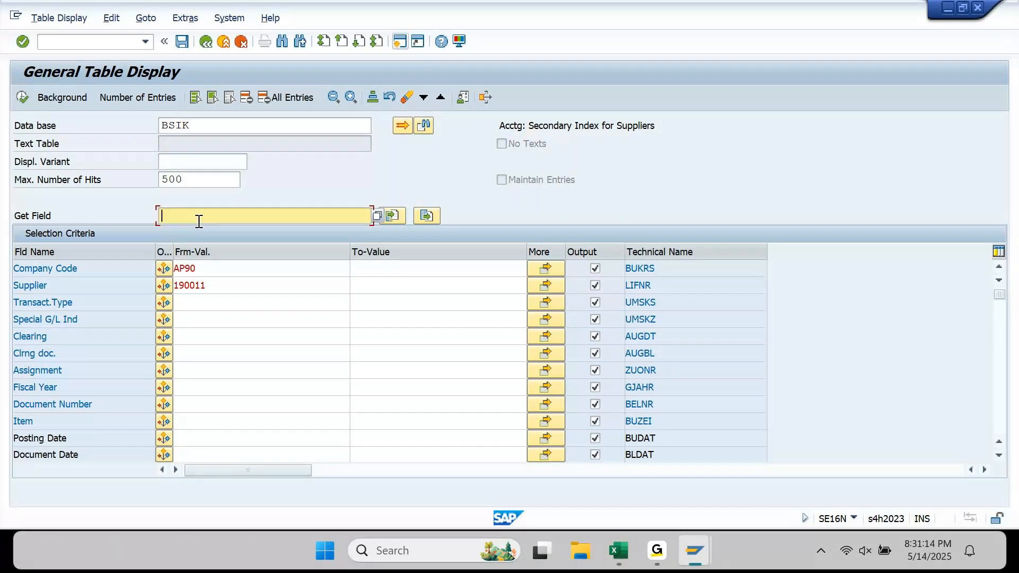
pyautogui.write('INVOICE')
pyautogui.press('Return')
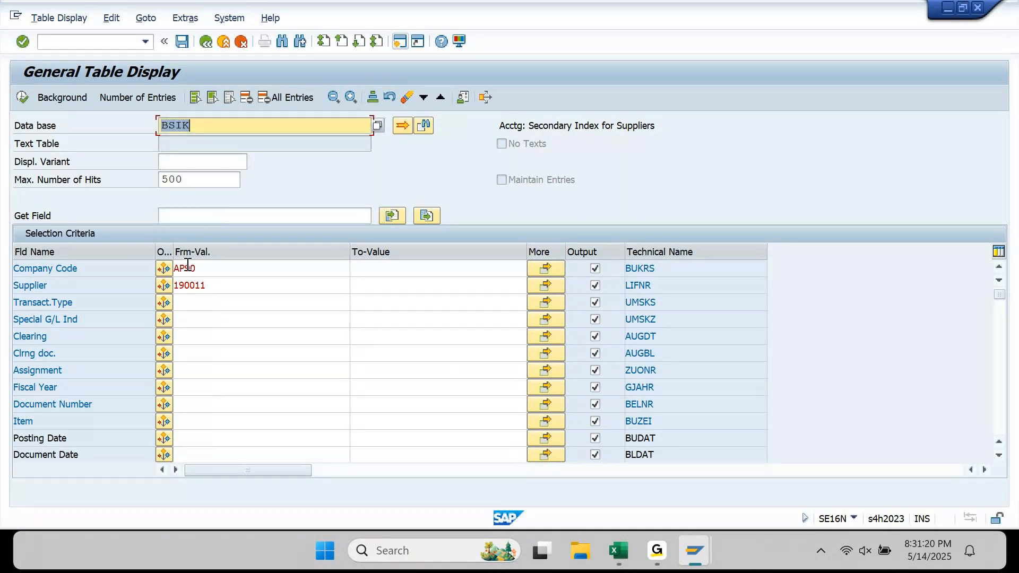
pyautogui.click(216, 220)
pyautogui.press('Return')
pyautogui.click(216, 220)
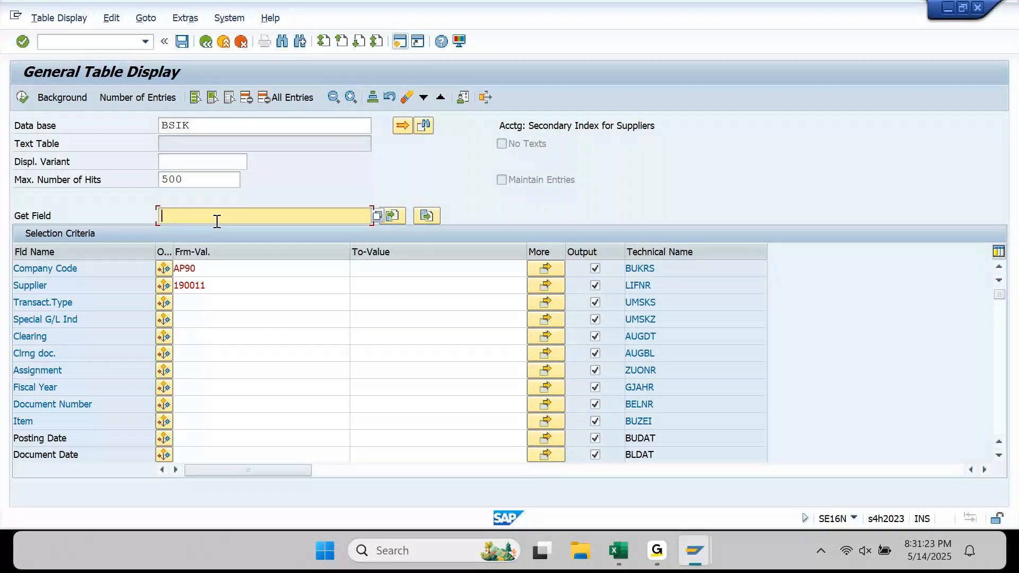
pyautogui.write('INVOICE REF')
pyautogui.press('Return')
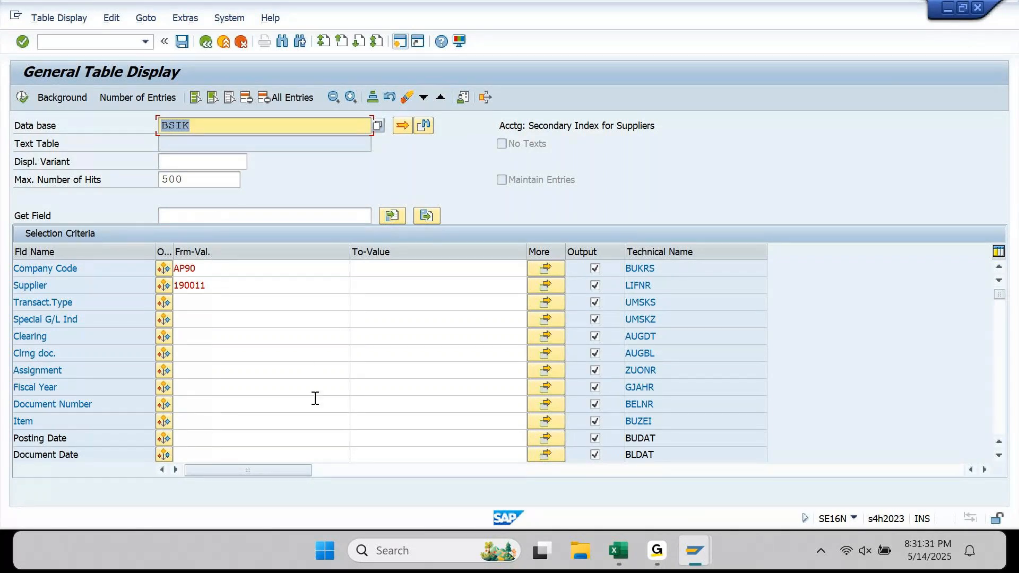
# - Page down to the Invoice Ref. row and copy its technical name REBZG
pyautogui.scroll(-1, 315, 398)
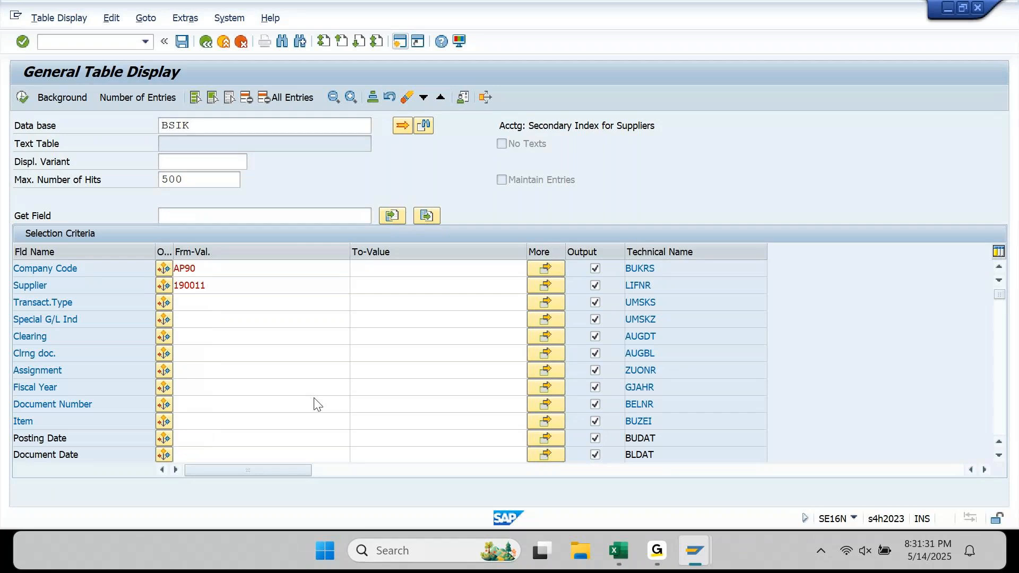
pyautogui.click(359, 47)
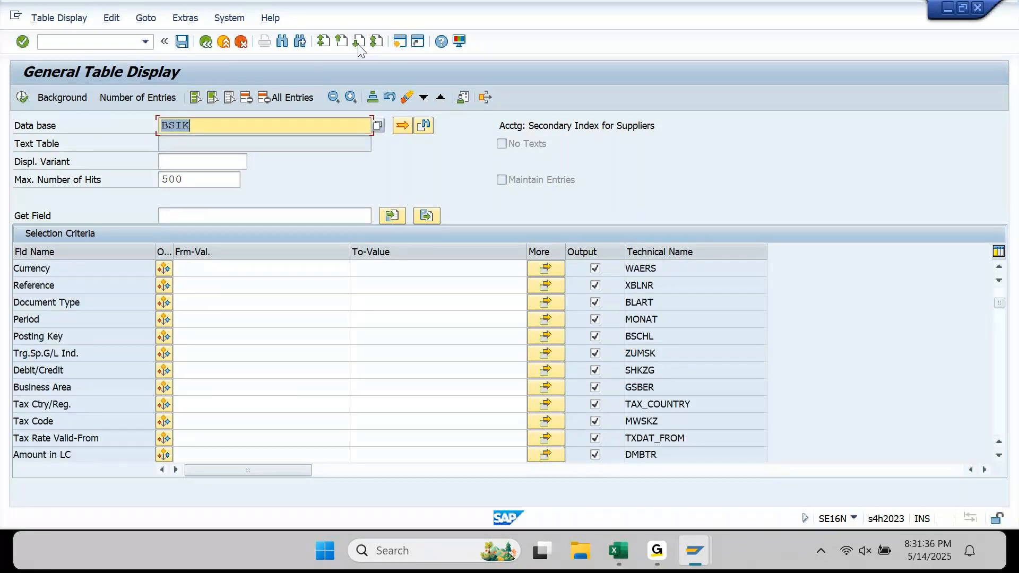
pyautogui.click(359, 46)
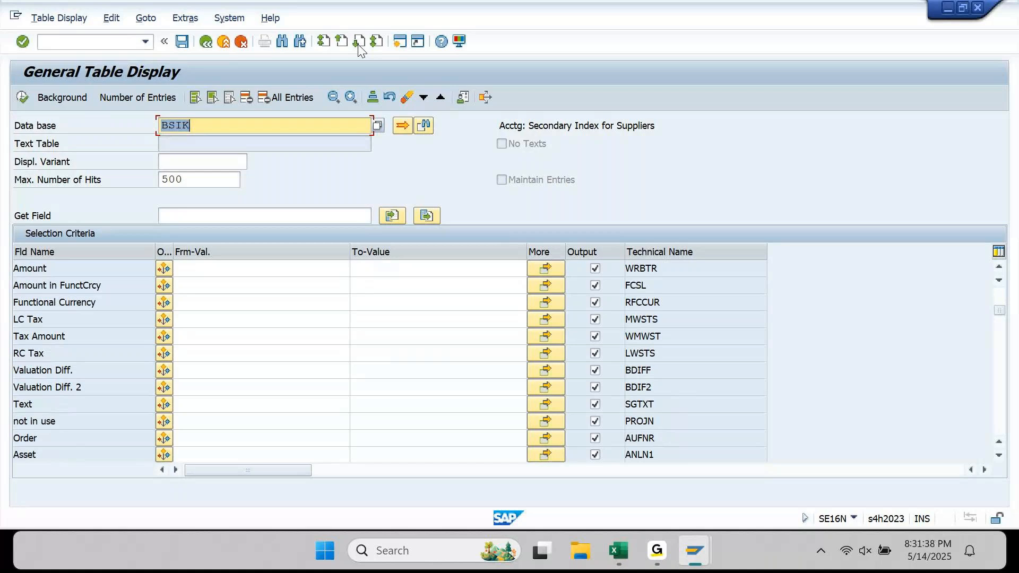
pyautogui.click(359, 47)
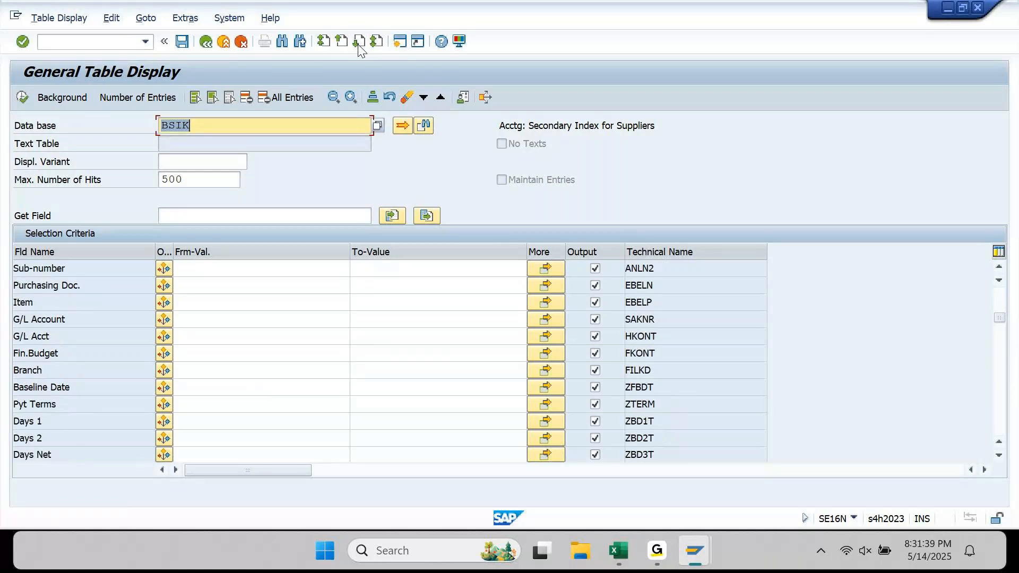
pyautogui.click(359, 47)
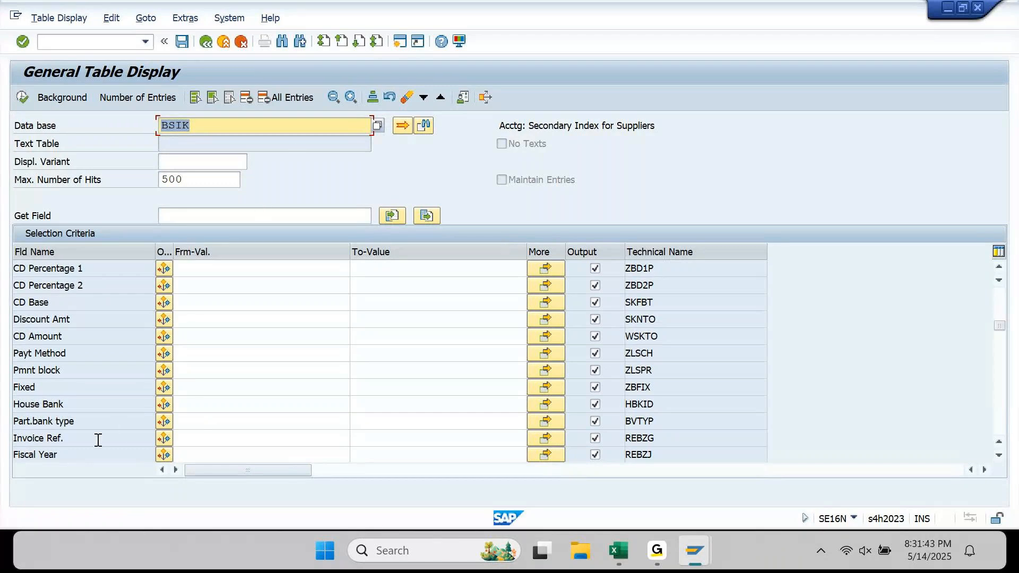
pyautogui.moveTo(87, 441); pyautogui.dragTo(13, 457)
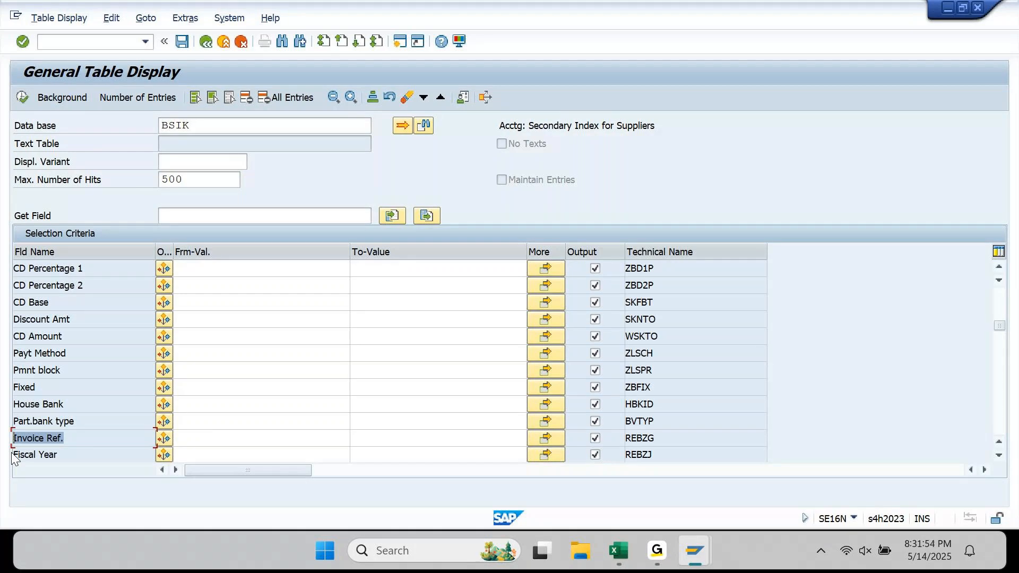
pyautogui.click(663, 441)
pyautogui.moveTo(647, 442); pyautogui.dragTo(614, 450)
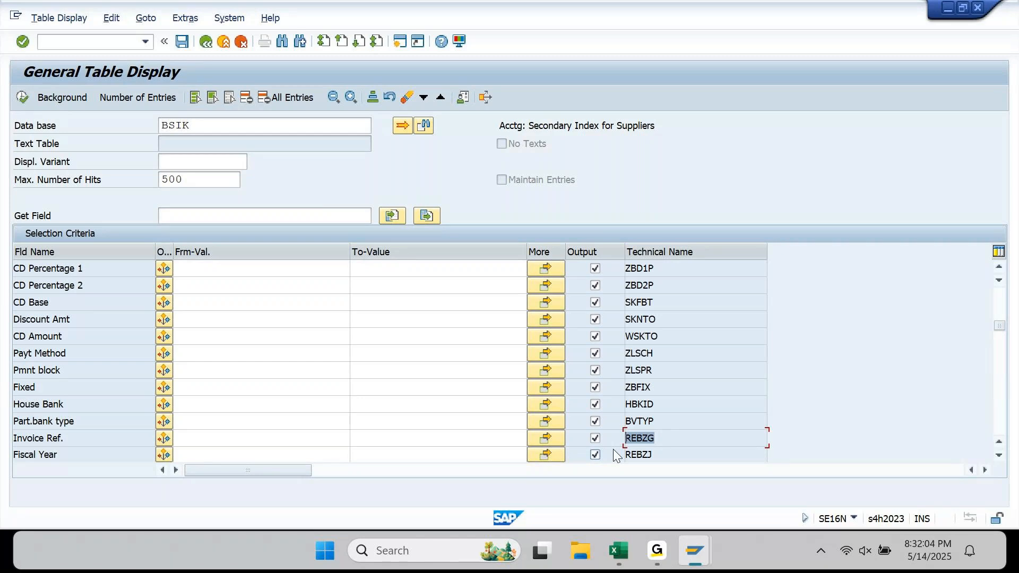
pyautogui.hotkey('ctrl', 'c')
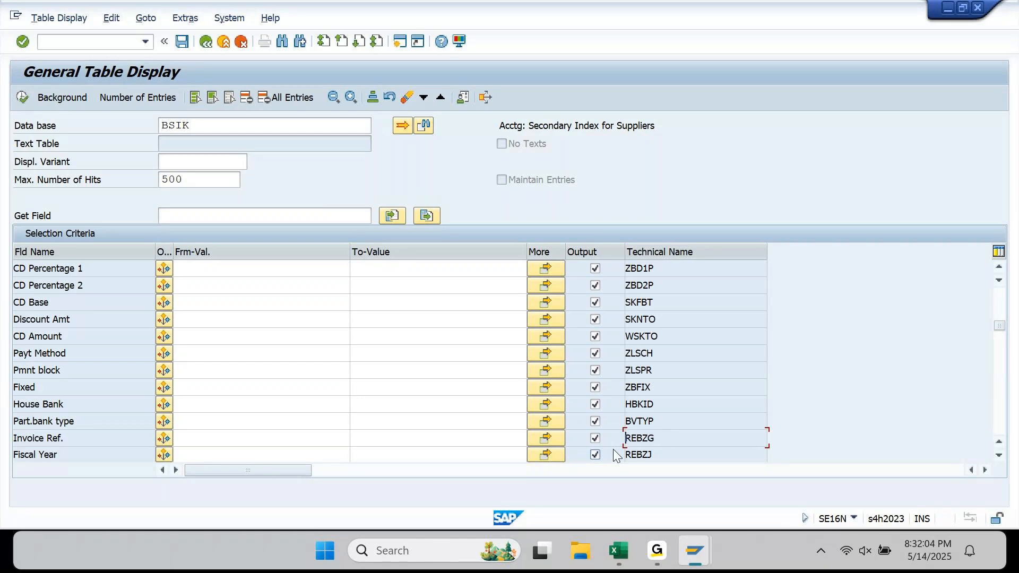
# - Paste REBZG into the Get Field lookup on the first page
pyautogui.click(326, 43)
pyautogui.click(199, 216)
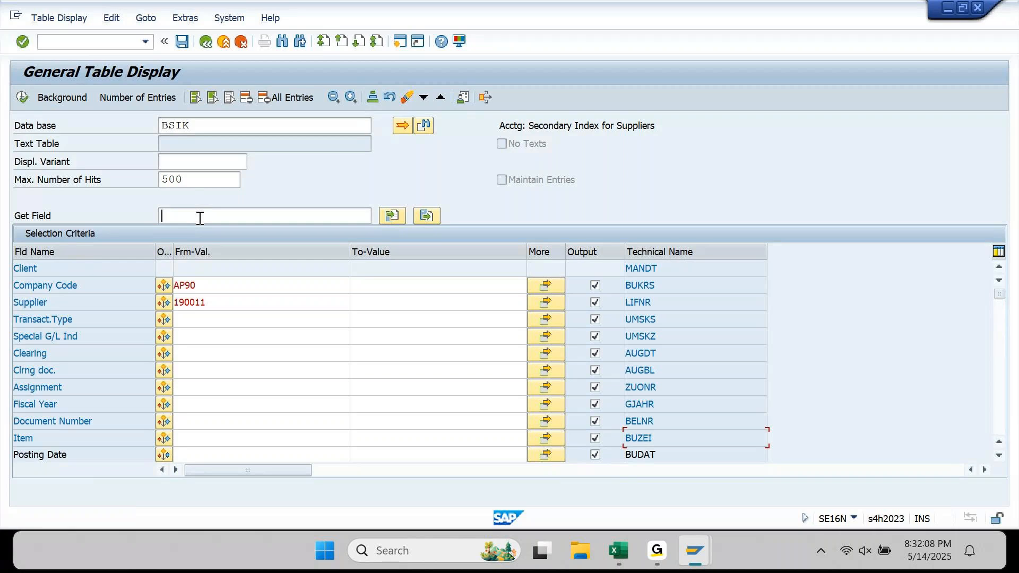
pyautogui.hotkey('ctrl', 'v')
# - Exclude Supplier from output, add Invoice Ref. (REBZG) to the criteria, and check company code AP90
pyautogui.click(568, 301)
pyautogui.click(220, 211)
pyautogui.press('Return')
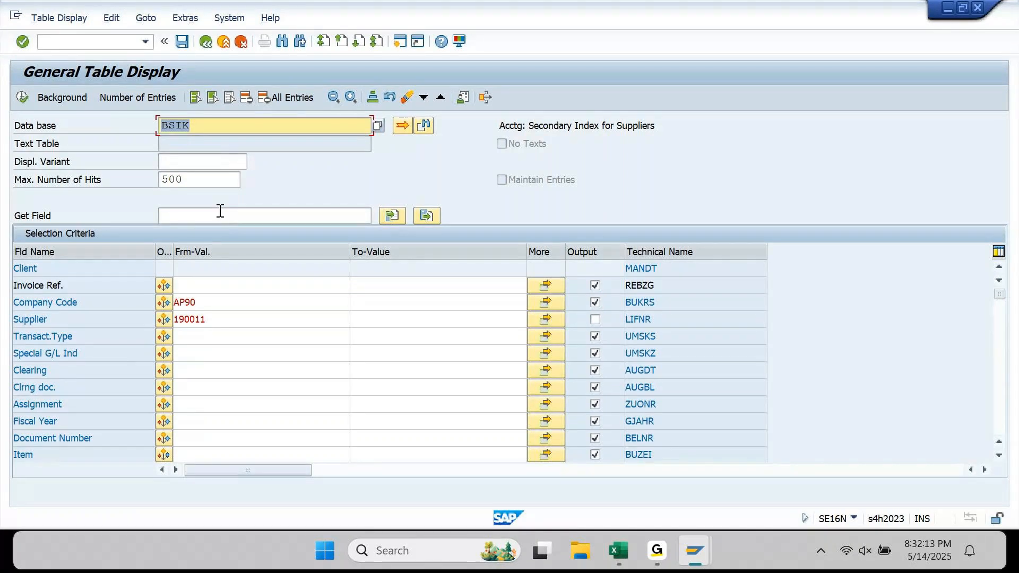
pyautogui.click(196, 288)
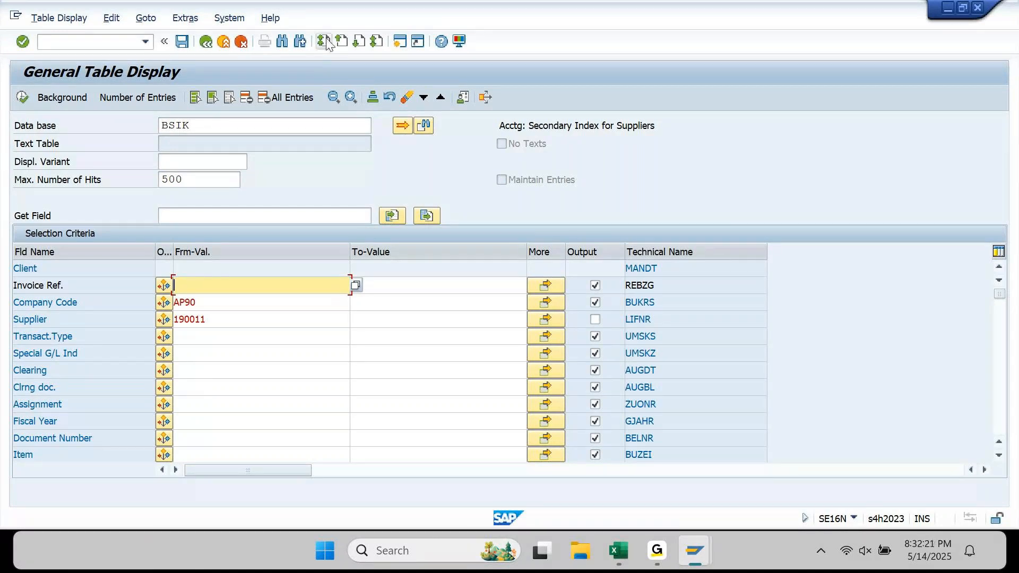
pyautogui.moveTo(66, 287); pyautogui.dragTo(4, 305)
pyautogui.hotkey('ctrl', 'c')
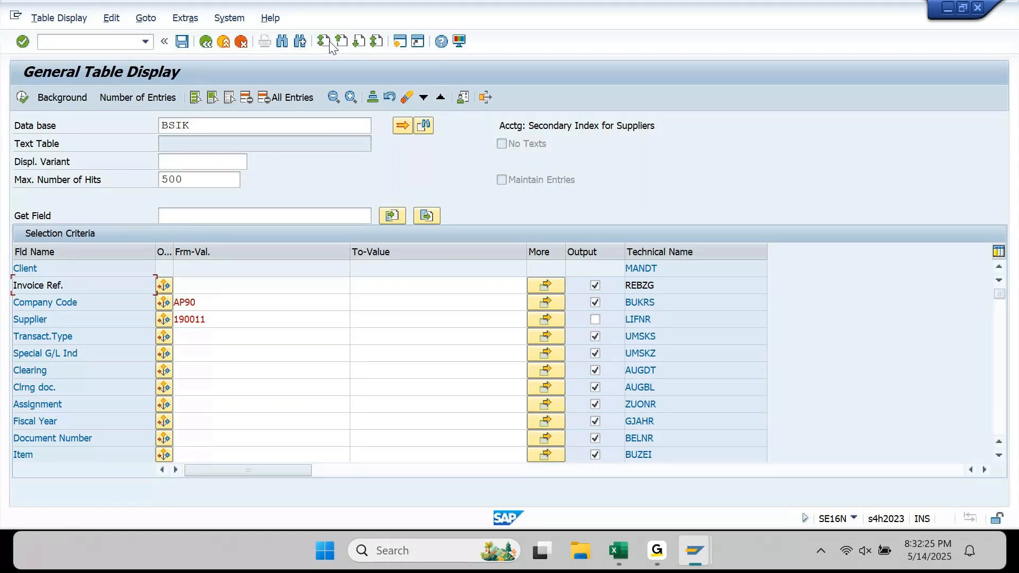
pyautogui.click(232, 300)
pyautogui.press('F8')
pyautogui.doubleClick(234, 303)
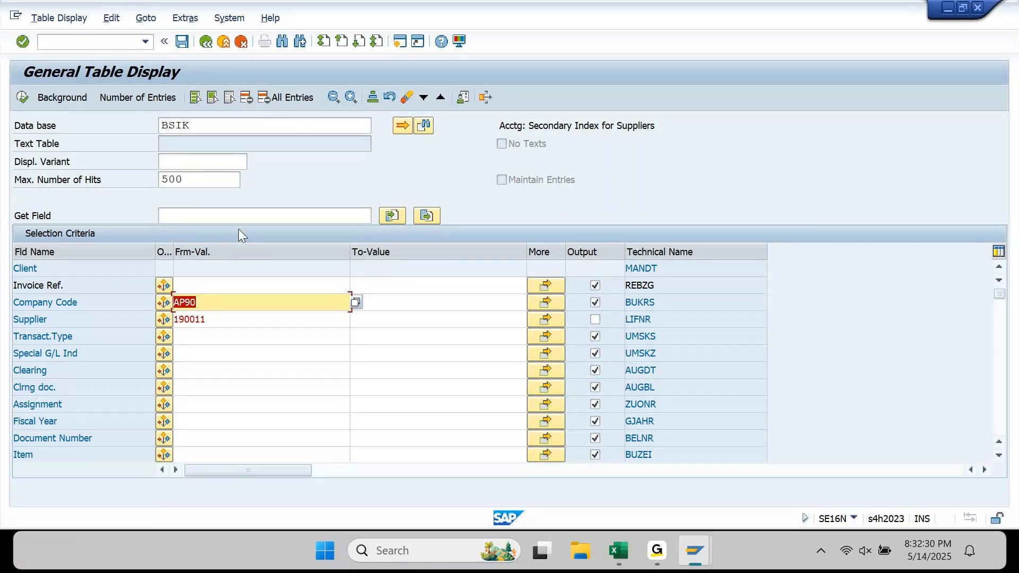
pyautogui.doubleClick(237, 126)
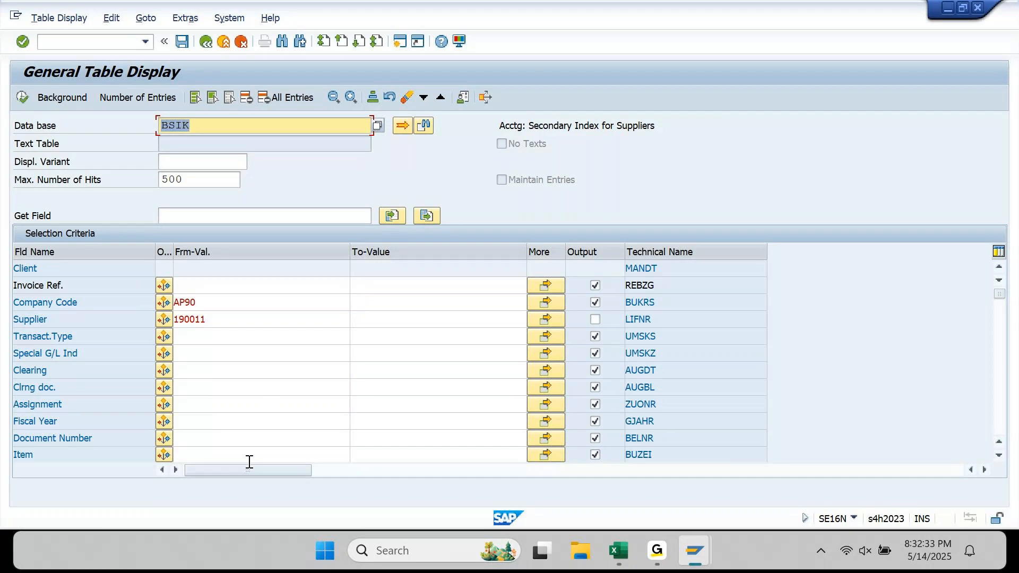
# - Look up the Item field among the BSIK selection fields
pyautogui.click(80, 455)
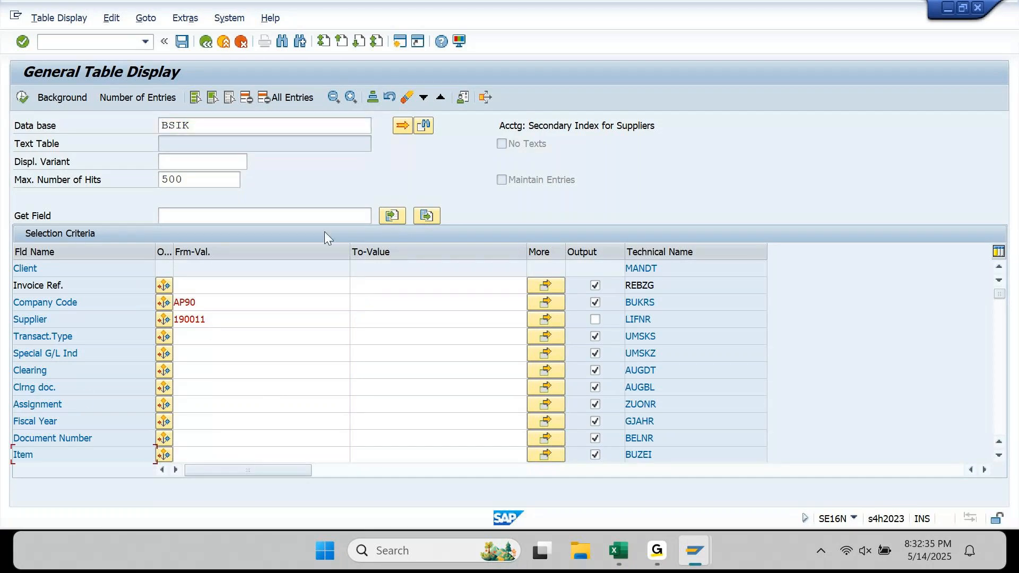
pyautogui.click(326, 217)
pyautogui.write('Item')
pyautogui.press('Return')
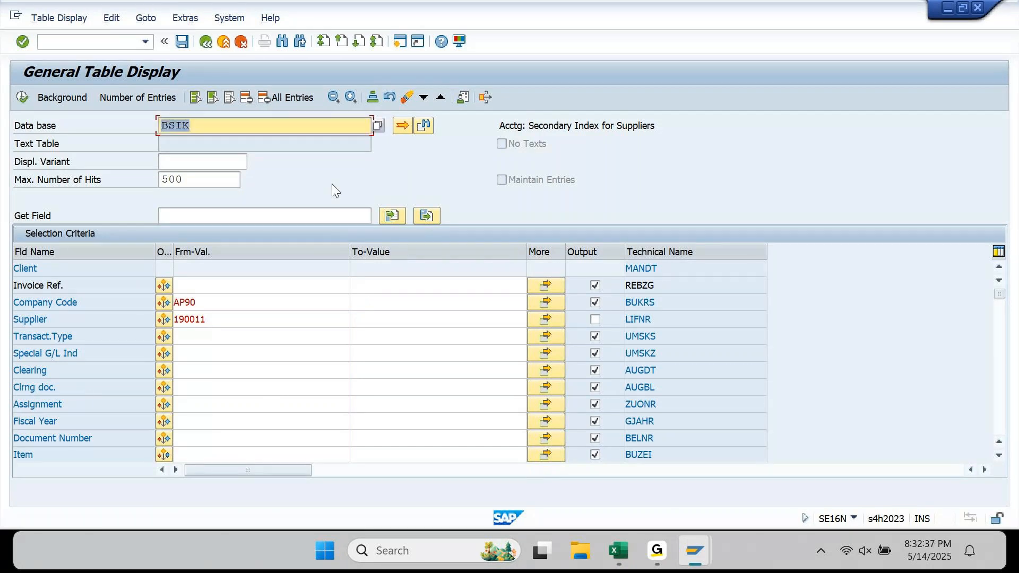
pyautogui.click(328, 213)
pyautogui.write('Item')
pyautogui.press('Return')
pyautogui.click(1000, 354)
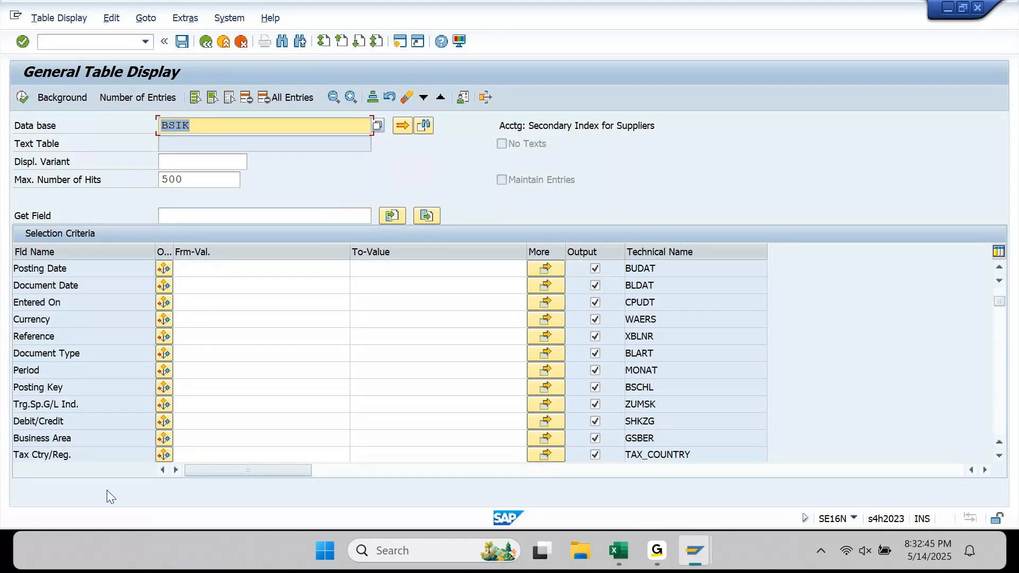
pyautogui.click(4, 442)
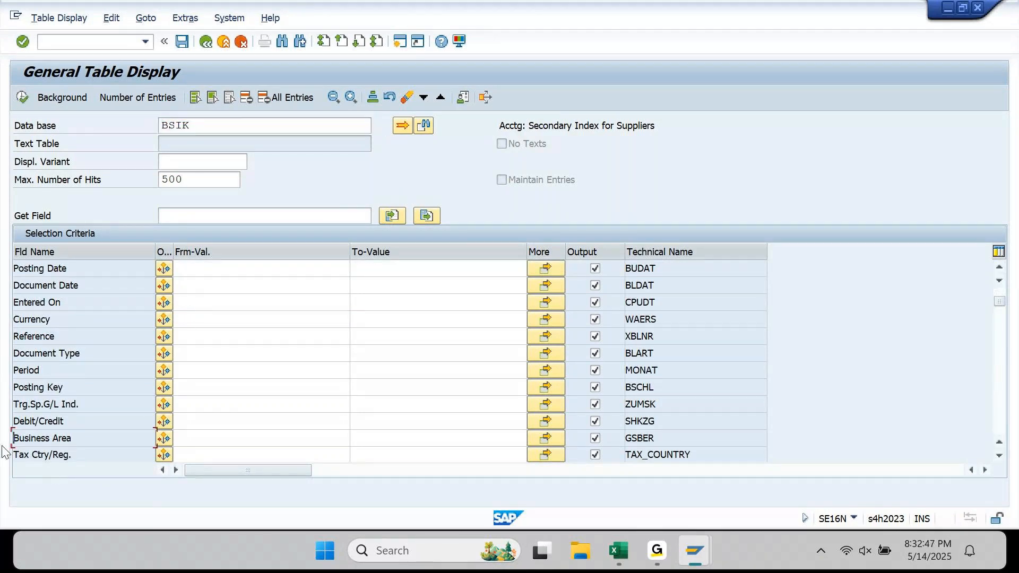
pyautogui.click(399, 98)
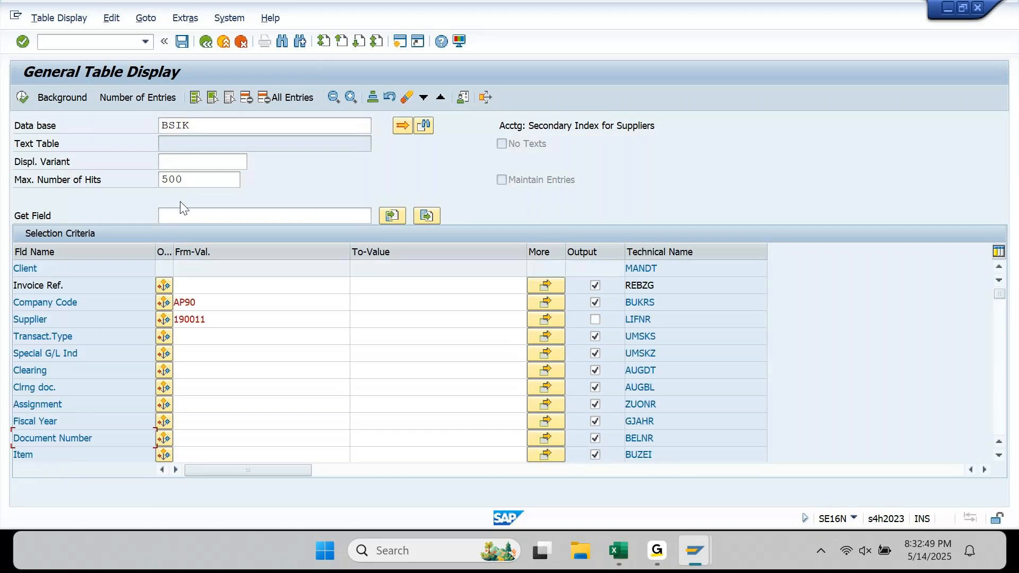
pyautogui.press('Return')
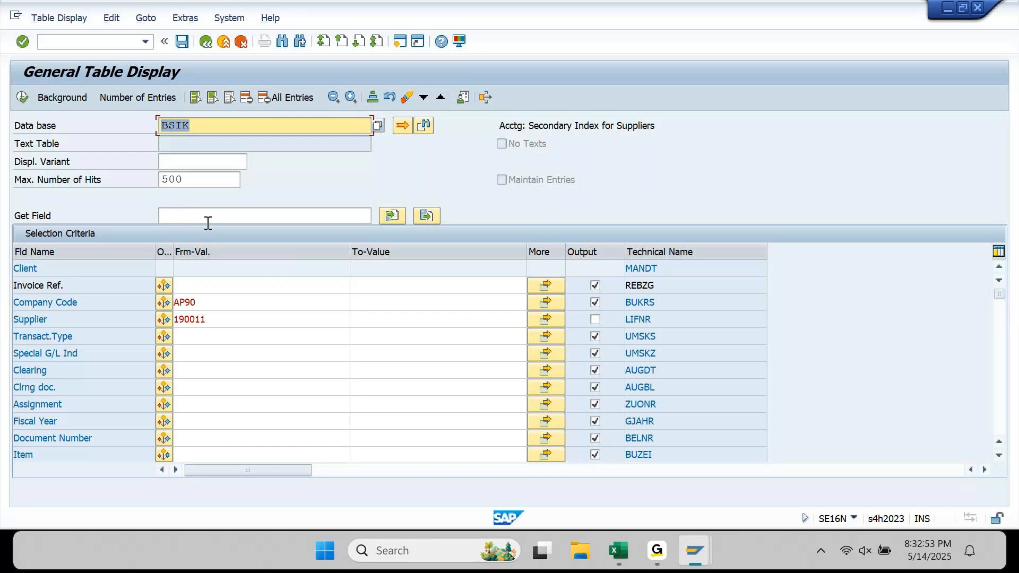
# - Copy Business Area's technical name GSBER and add it through Get Field
pyautogui.click(1001, 389)
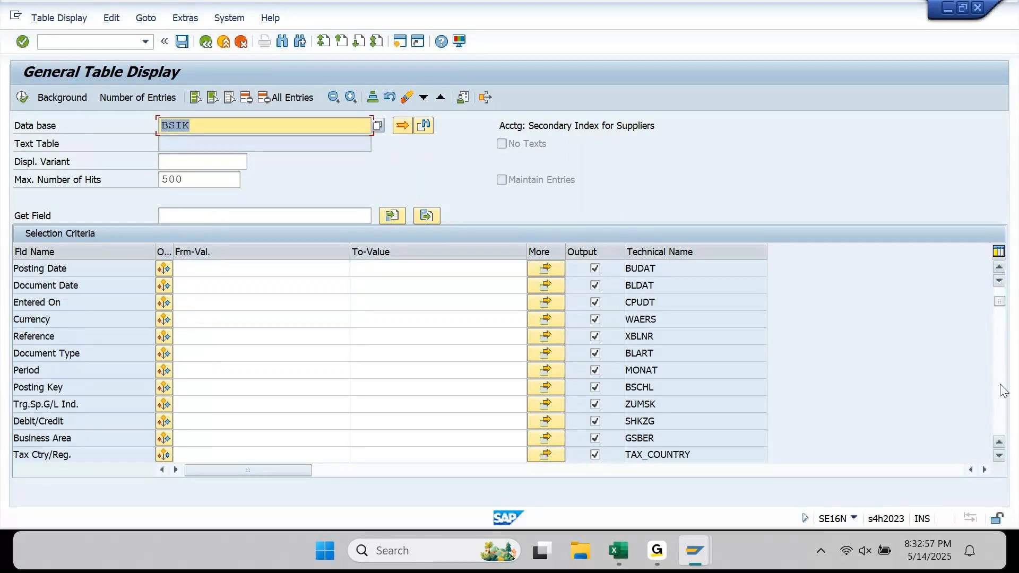
pyautogui.click(667, 440)
pyautogui.hotkey('ctrl', 'c')
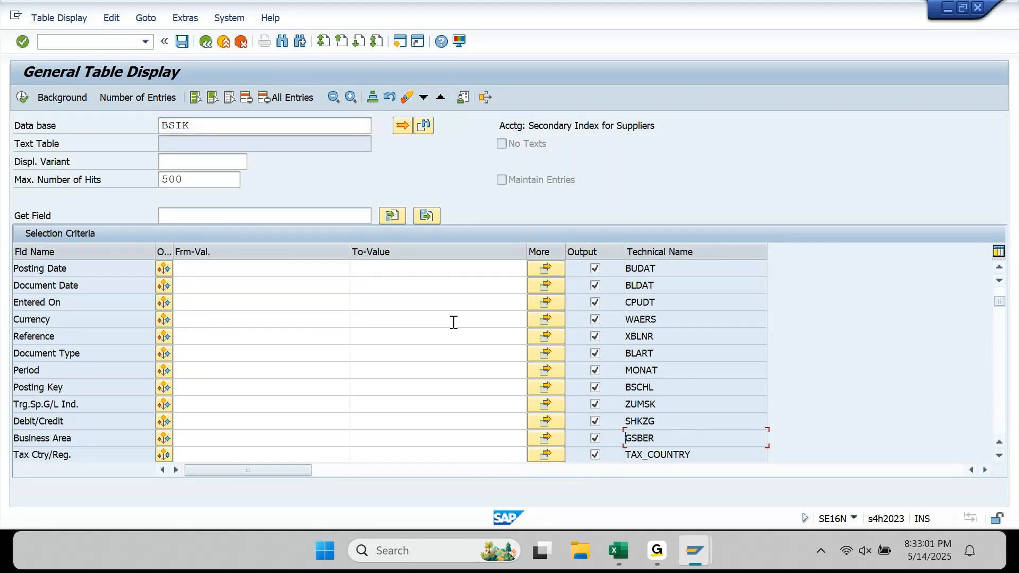
pyautogui.click(319, 43)
pyautogui.click(203, 215)
pyautogui.hotkey('ctrl', 'v')
pyautogui.press('Return')
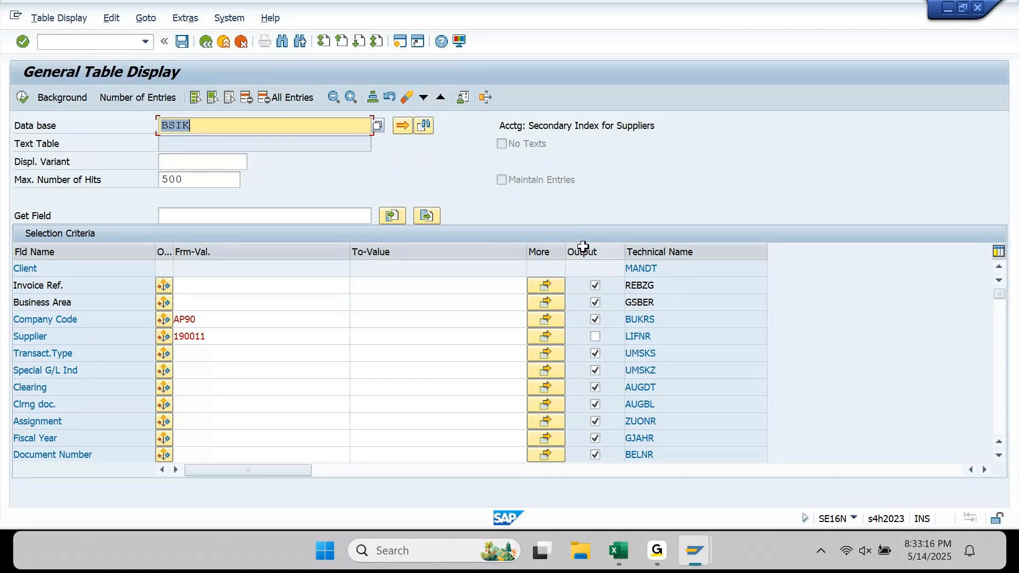
# - Review the REBZG, BUKRS and LIFNR technical names, then tick Output on the Supplier row
pyautogui.click(298, 211)
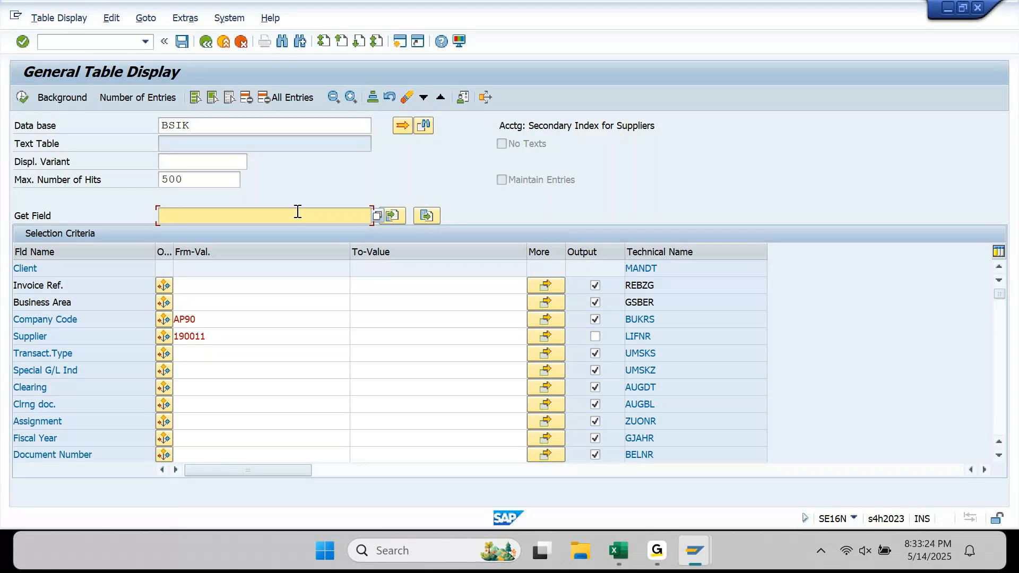
pyautogui.click(68, 284)
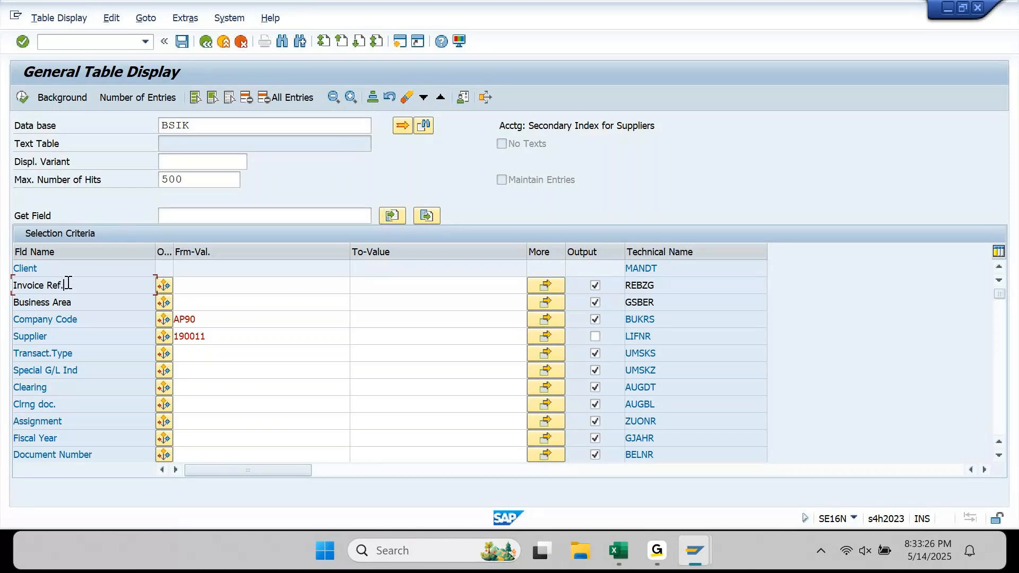
pyautogui.moveTo(67, 283); pyautogui.dragTo(5, 291)
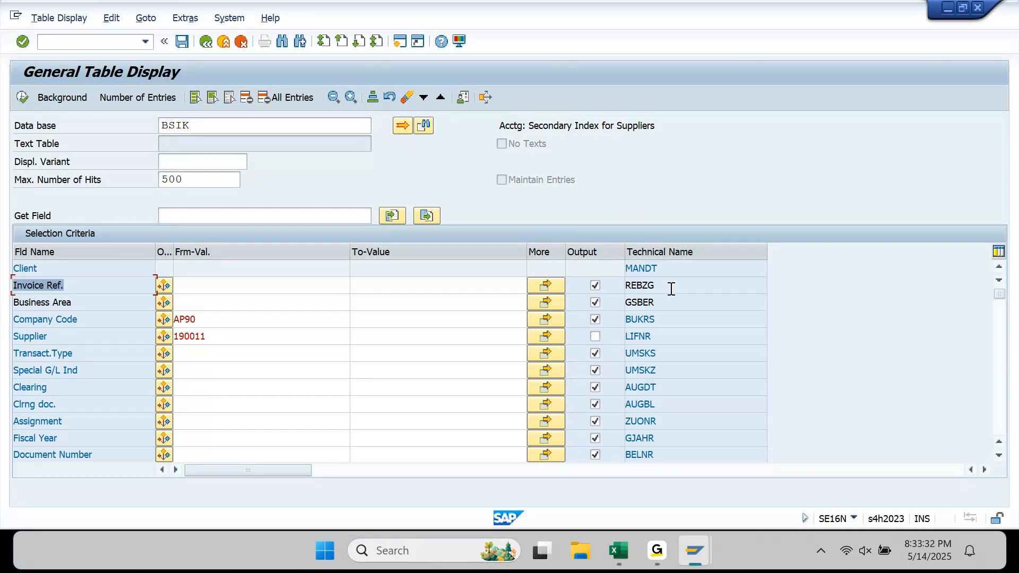
pyautogui.moveTo(671, 289); pyautogui.dragTo(631, 292)
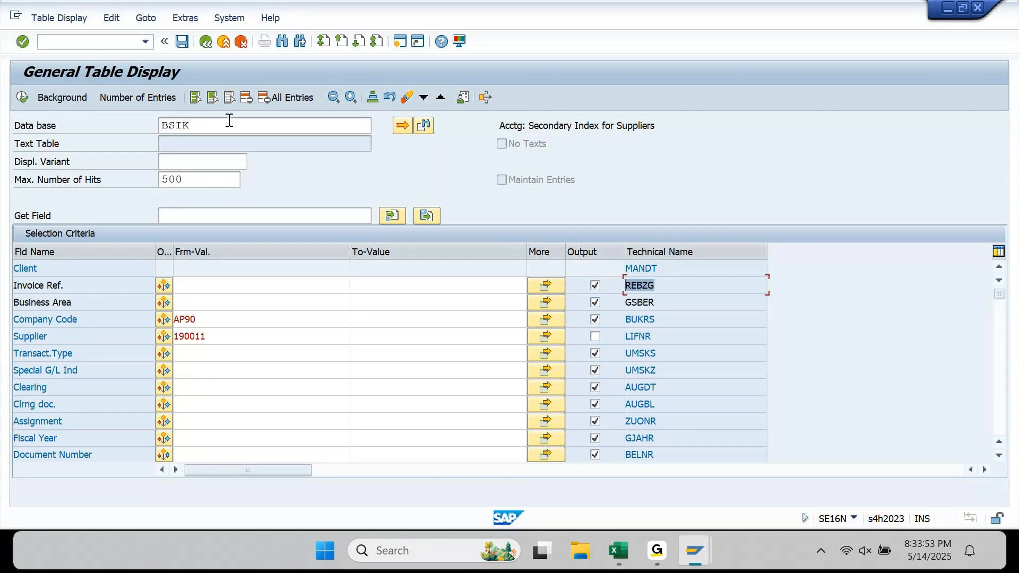
pyautogui.moveTo(228, 125); pyautogui.dragTo(130, 143)
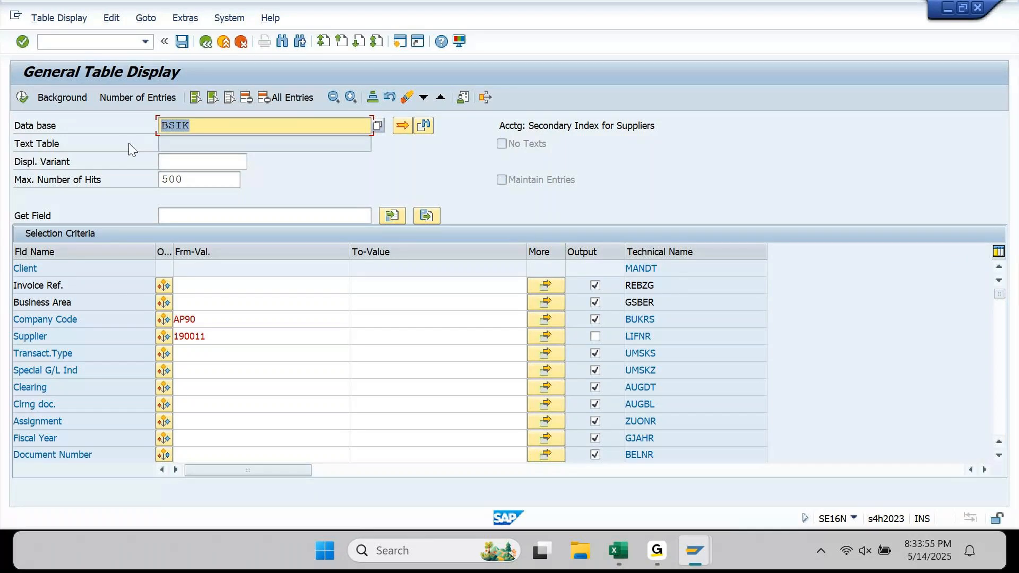
pyautogui.moveTo(229, 322); pyautogui.dragTo(160, 327)
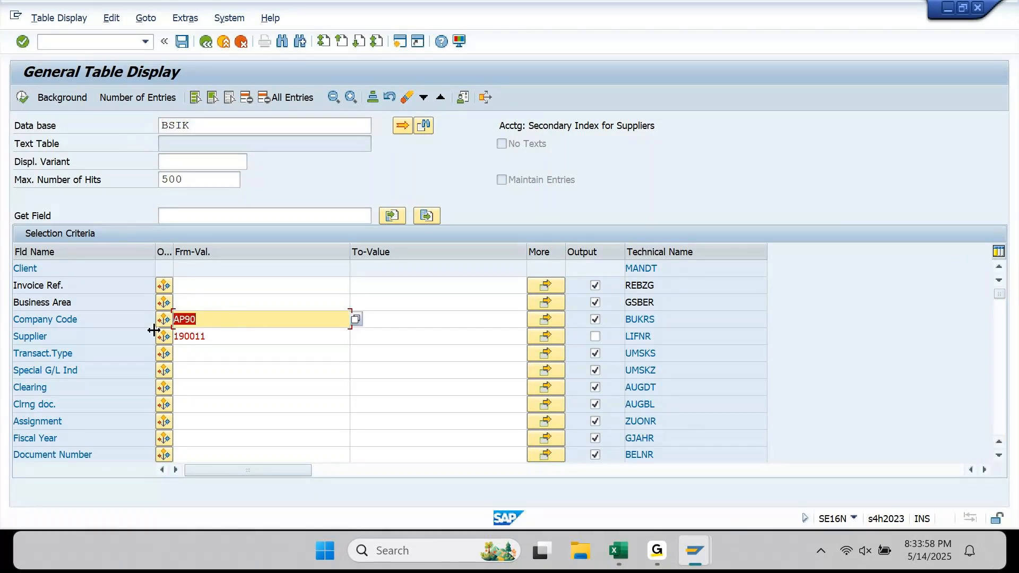
pyautogui.moveTo(84, 324); pyautogui.dragTo(3, 334)
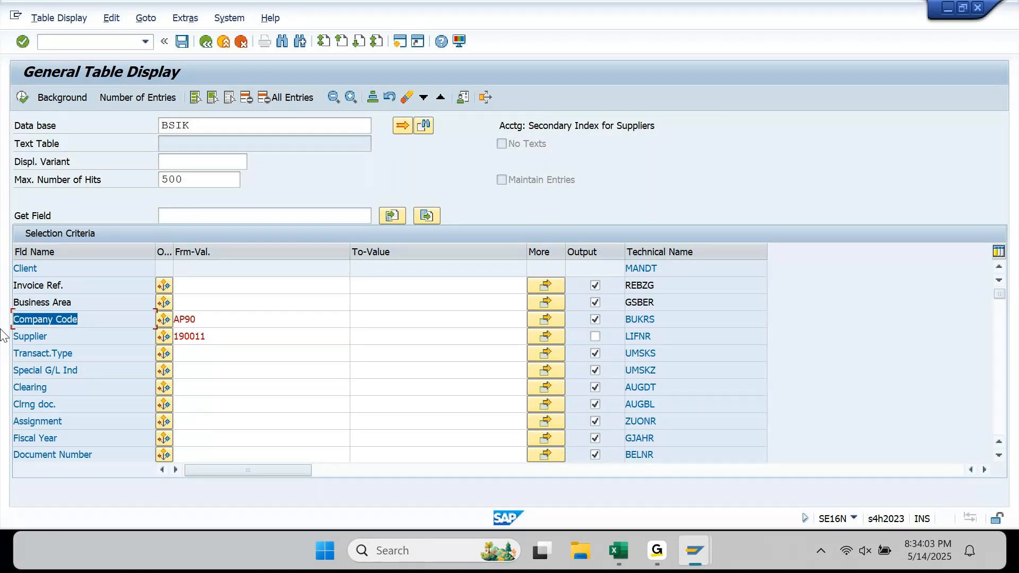
pyautogui.moveTo(683, 323); pyautogui.dragTo(626, 324)
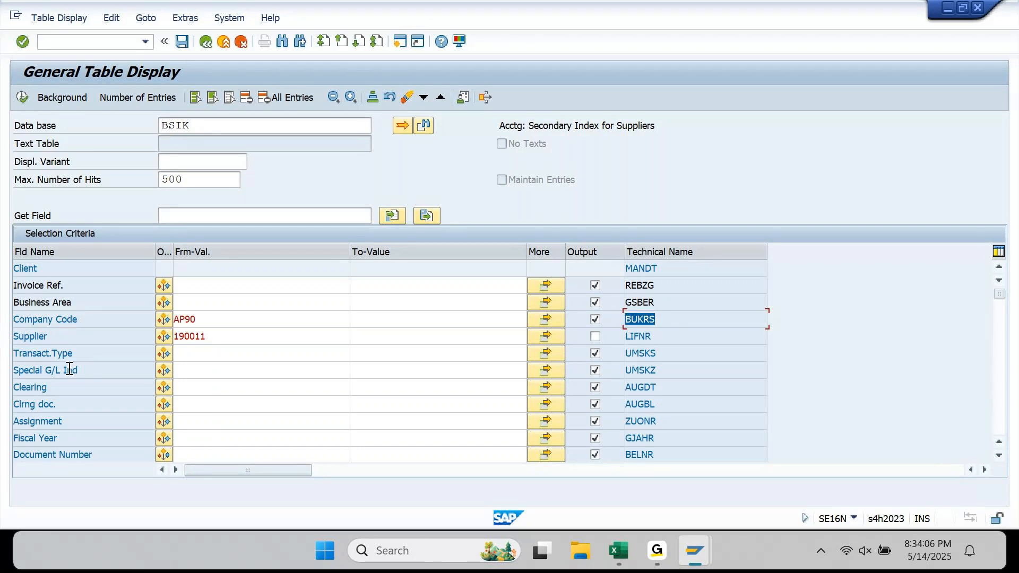
pyautogui.moveTo(62, 353); pyautogui.dragTo(17, 326)
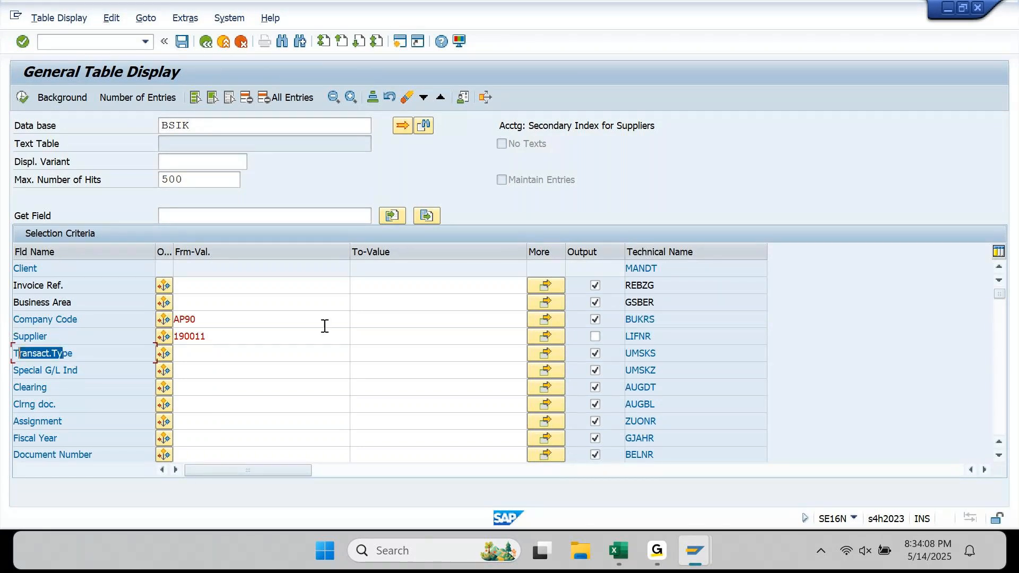
pyautogui.moveTo(661, 336); pyautogui.dragTo(598, 345)
pyautogui.click(598, 341)
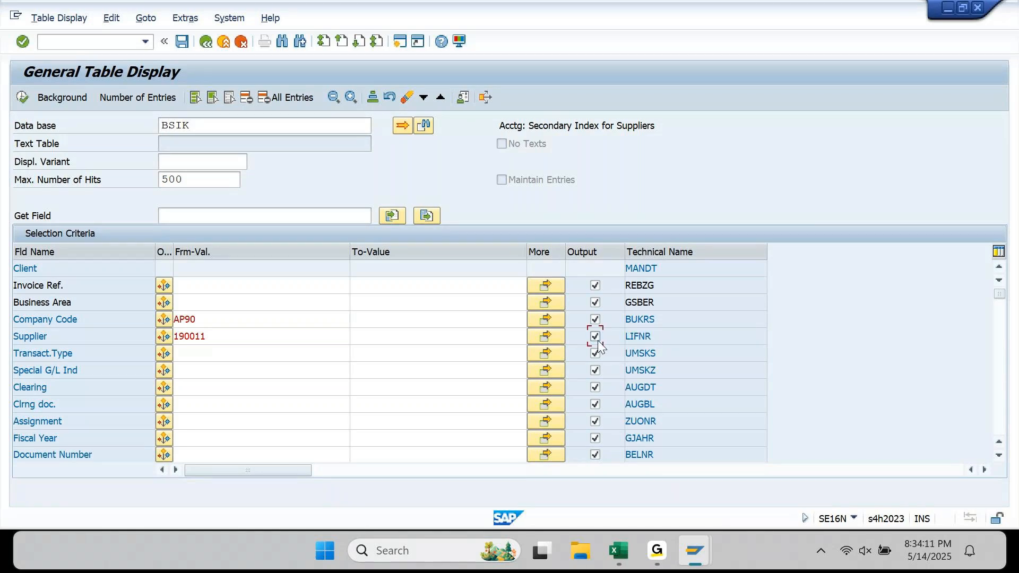
pyautogui.click(215, 289)
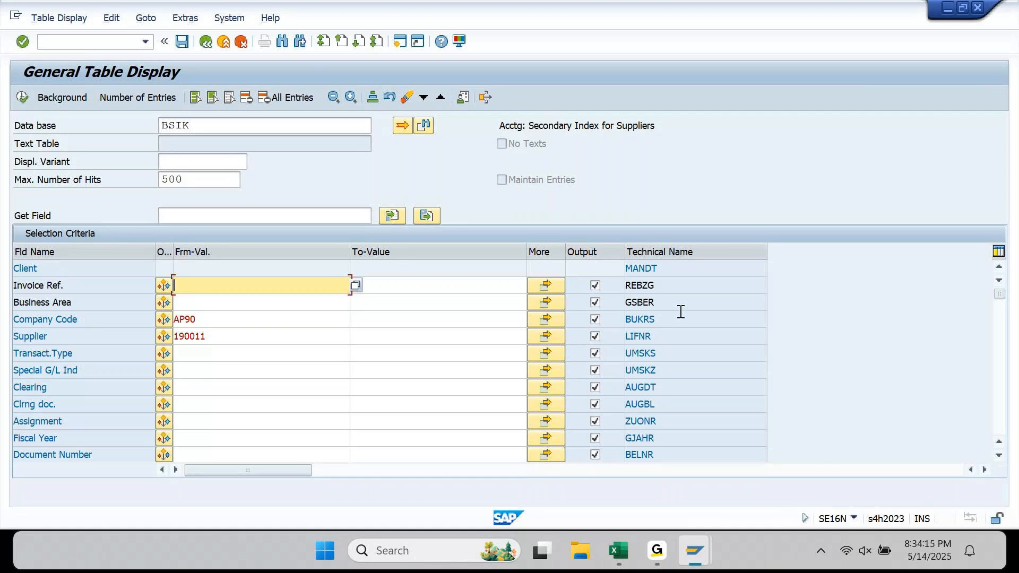
pyautogui.doubleClick(624, 289)
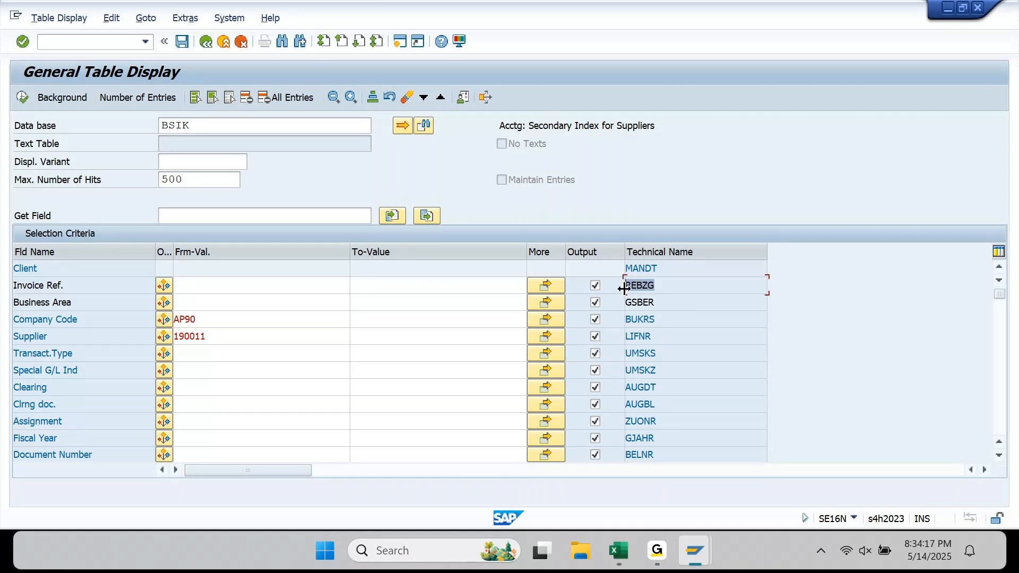
pyautogui.click(231, 291)
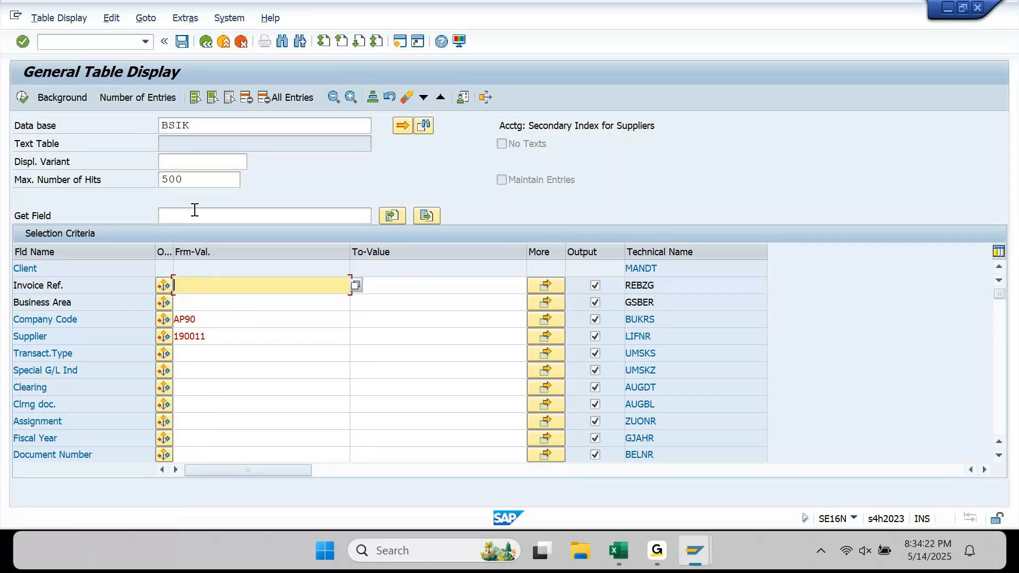
pyautogui.moveTo(706, 561)
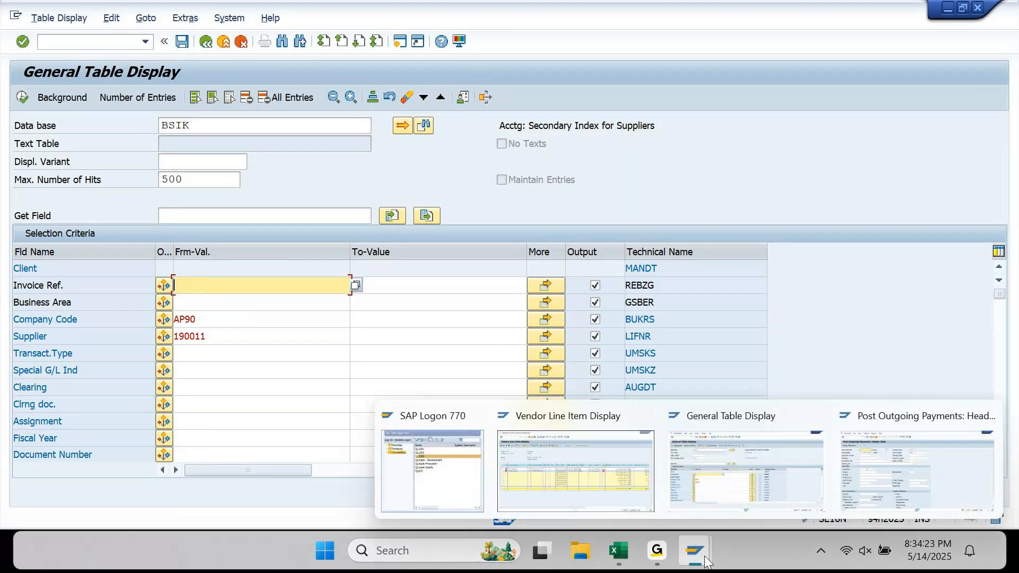
pyautogui.click(583, 471)
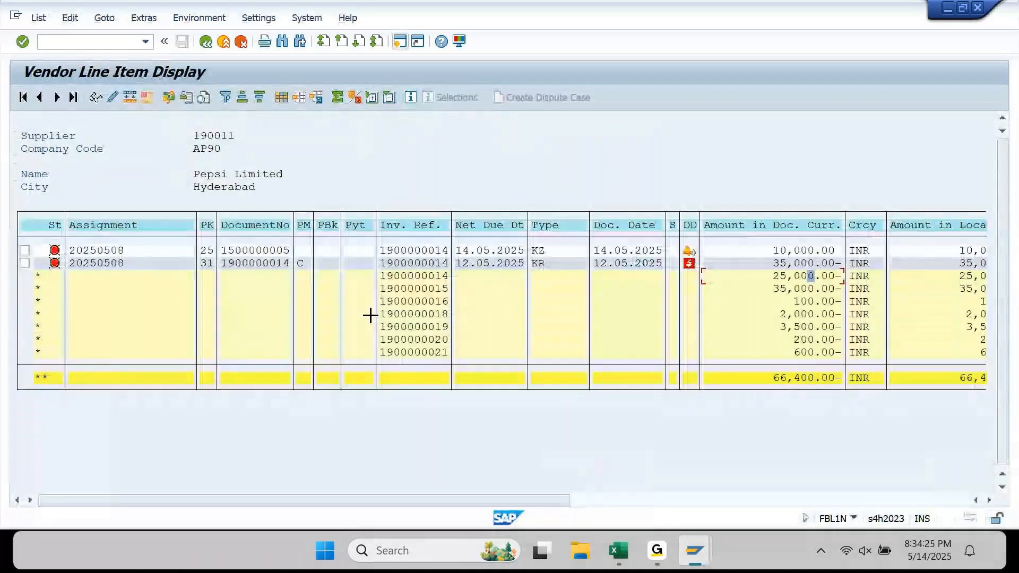
pyautogui.moveTo(221, 262); pyautogui.dragTo(287, 271)
pyautogui.hotkey('ctrl', 'c')
pyautogui.moveTo(697, 538)
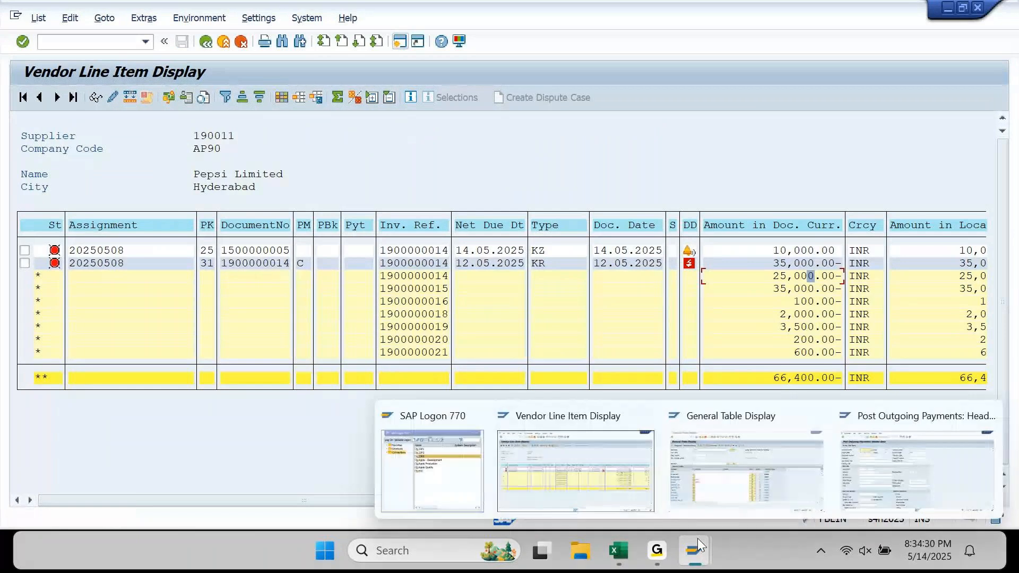
pyautogui.click(718, 460)
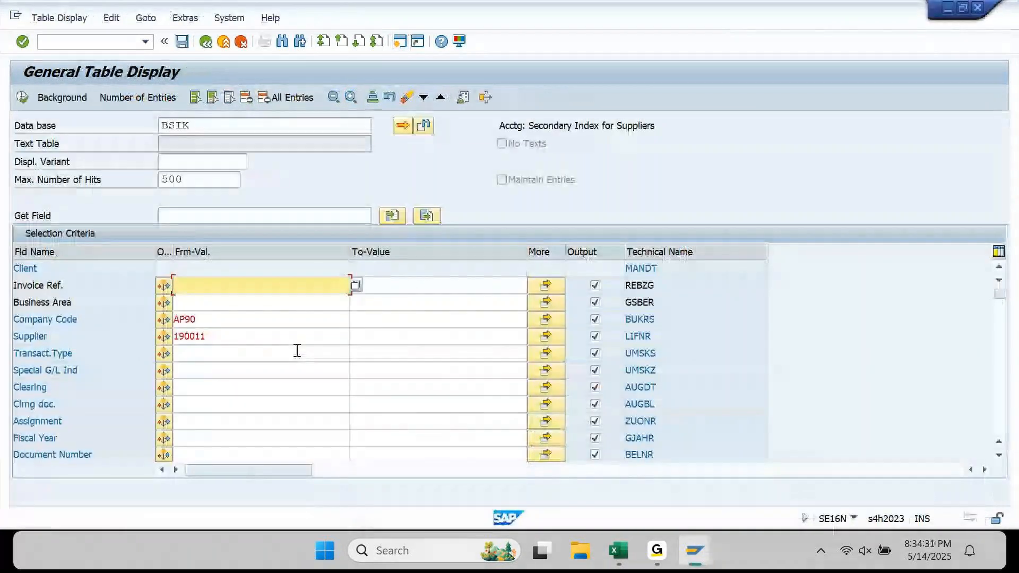
pyautogui.hotkey('ctrl', 'v')
pyautogui.press('Return')
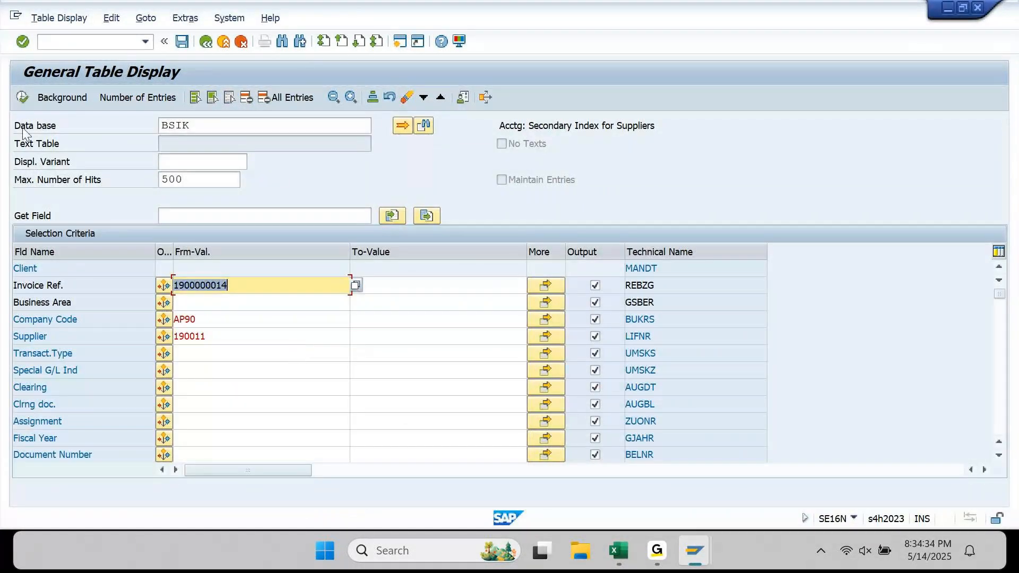
pyautogui.click(21, 94)
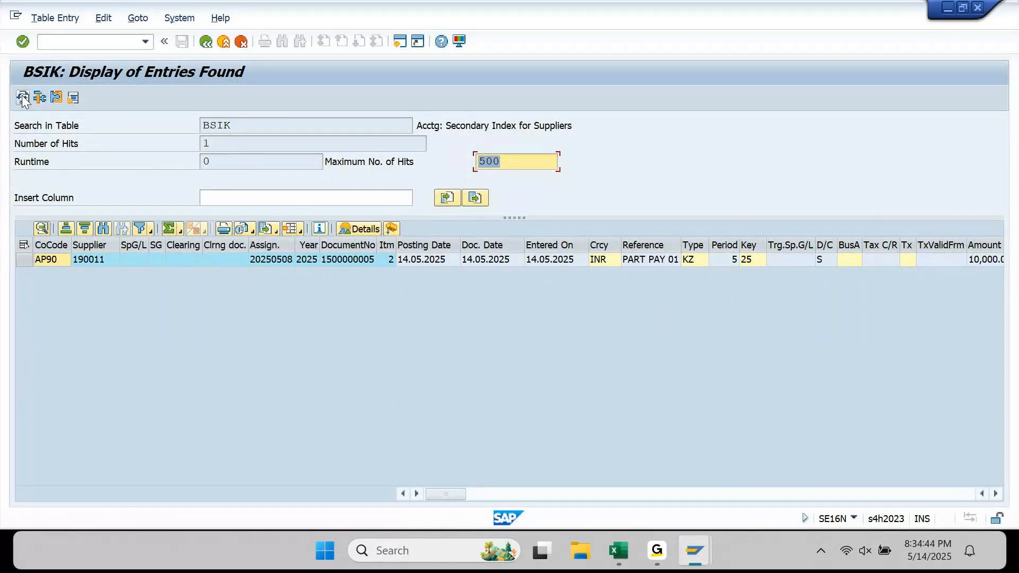
pyautogui.click(207, 44)
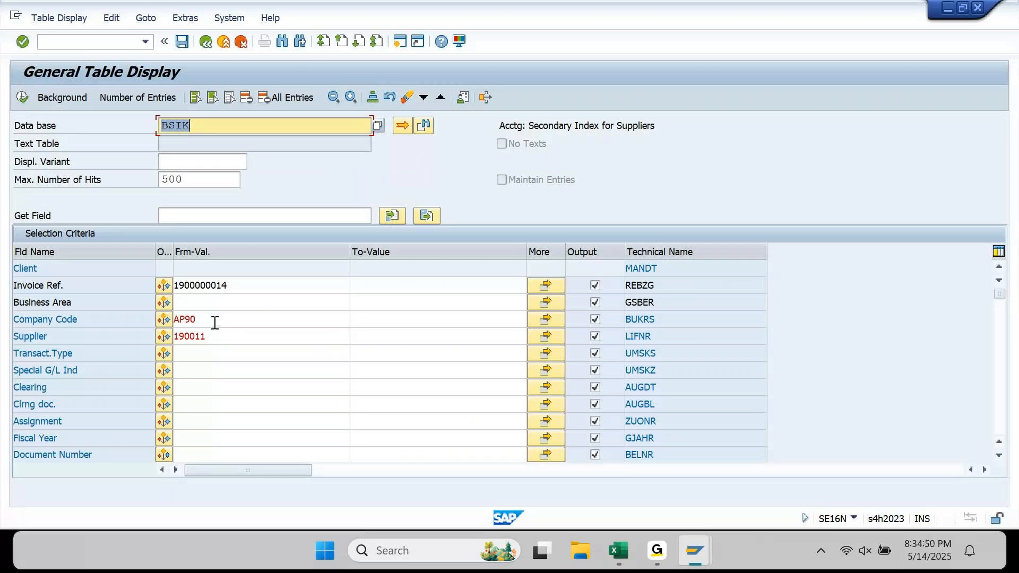
pyautogui.click(21, 97)
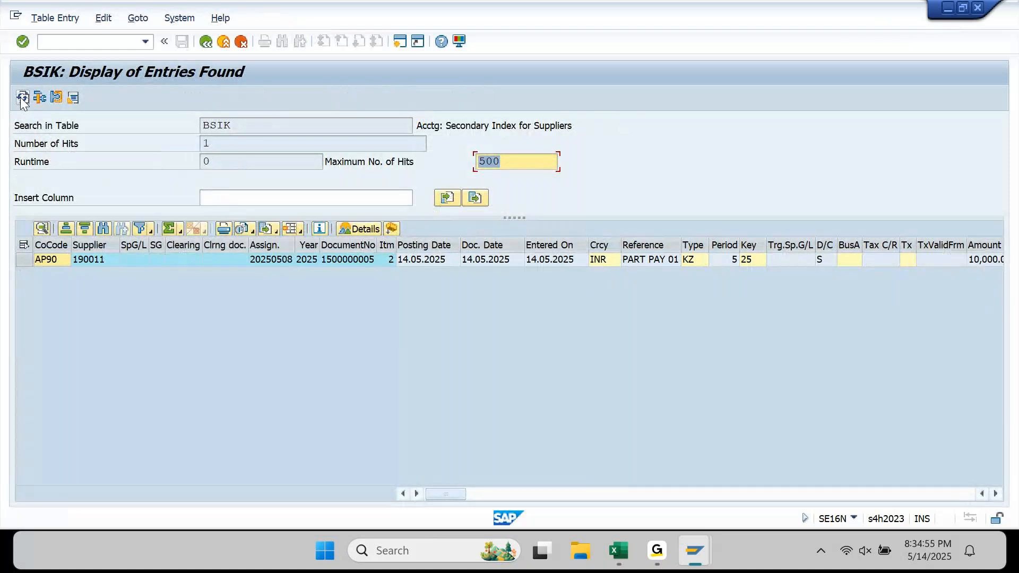
pyautogui.click(206, 42)
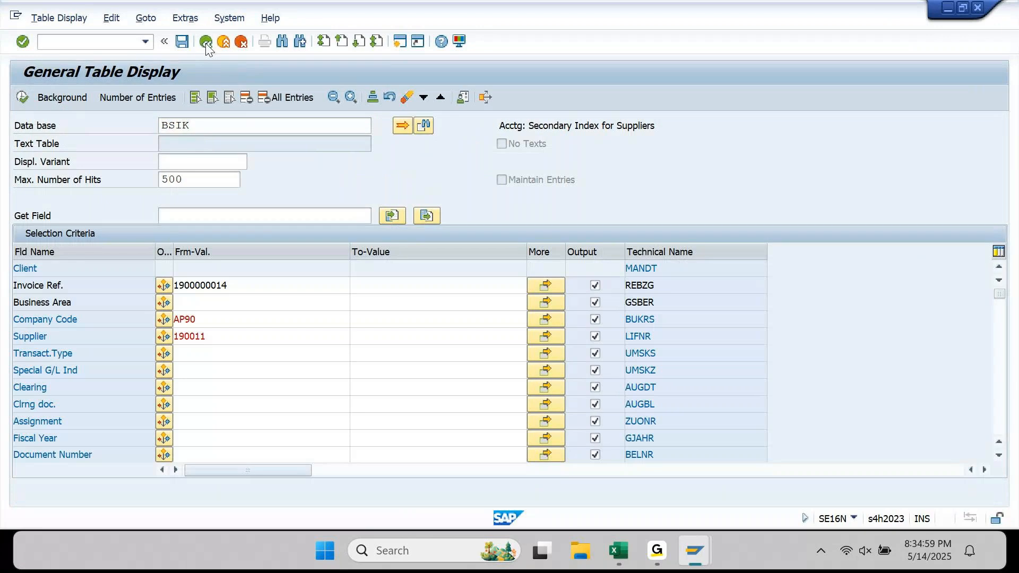
# - Return from SE16N and regenerate the vendor line item list
pyautogui.click(206, 42)
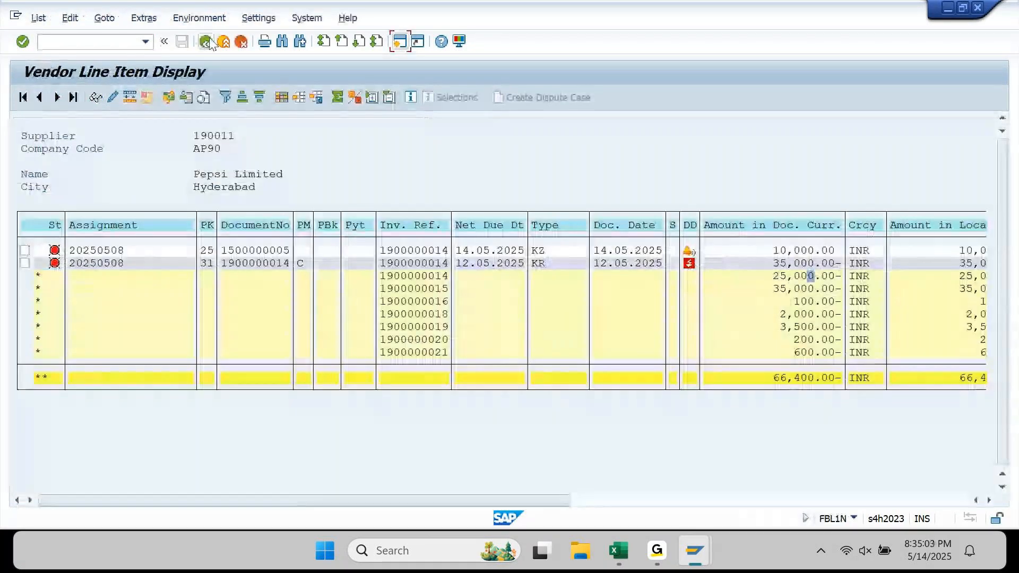
pyautogui.click(207, 43)
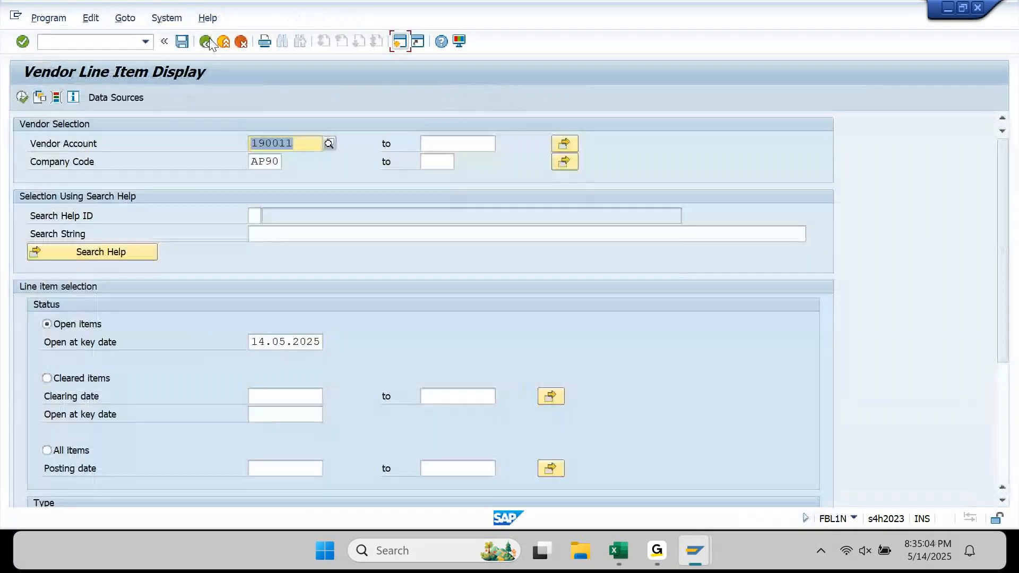
pyautogui.click(22, 97)
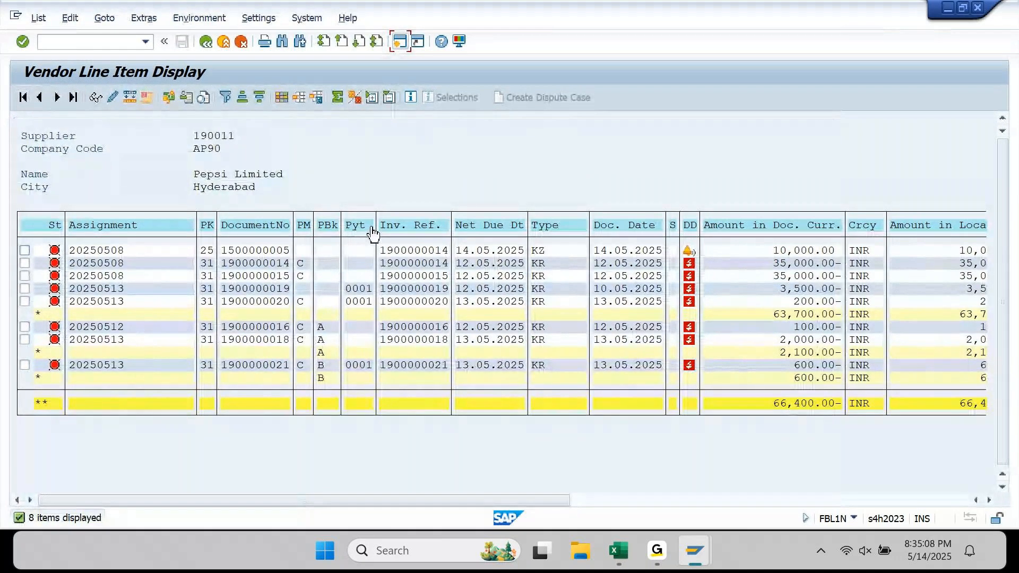
pyautogui.click(430, 227)
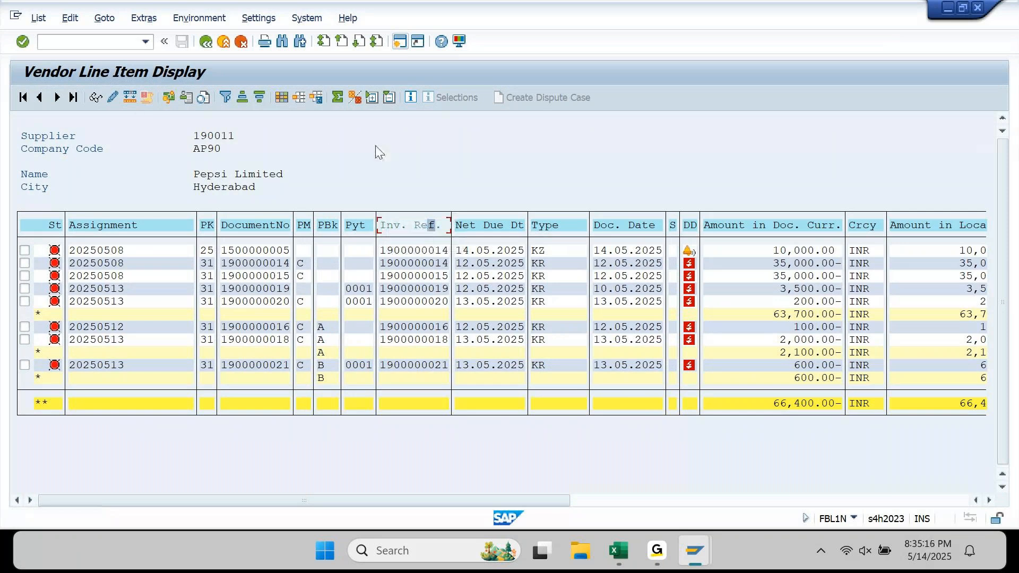
pyautogui.click(355, 98)
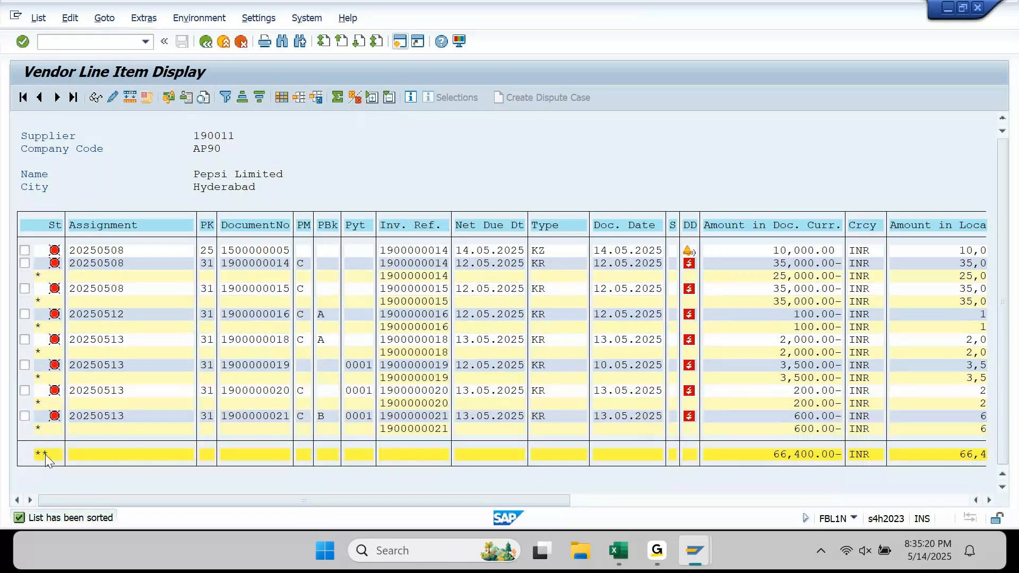
pyautogui.click(45, 454)
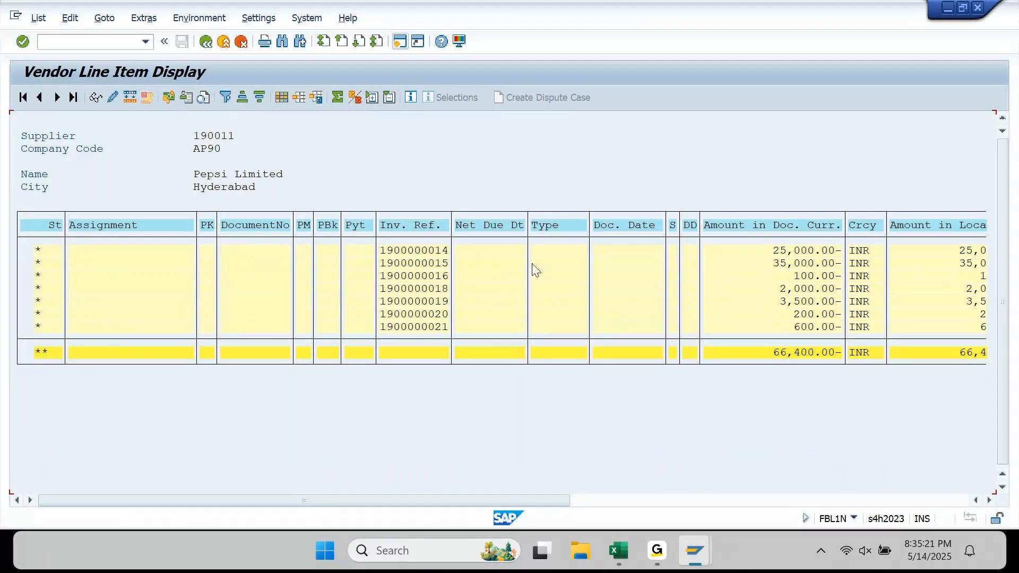
pyautogui.click(38, 251)
pyautogui.doubleClick(38, 255)
pyautogui.click(409, 255)
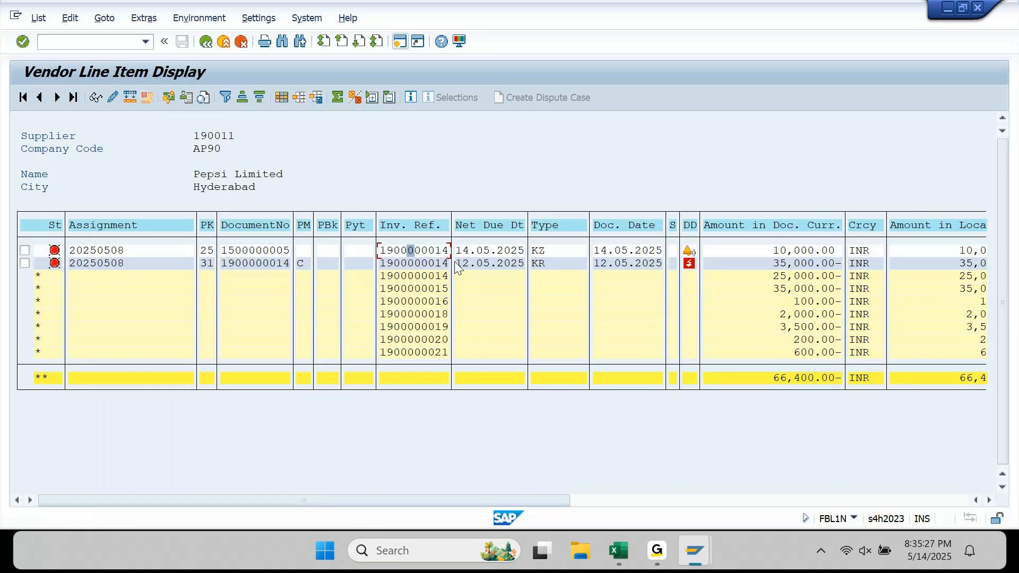
pyautogui.doubleClick(411, 248)
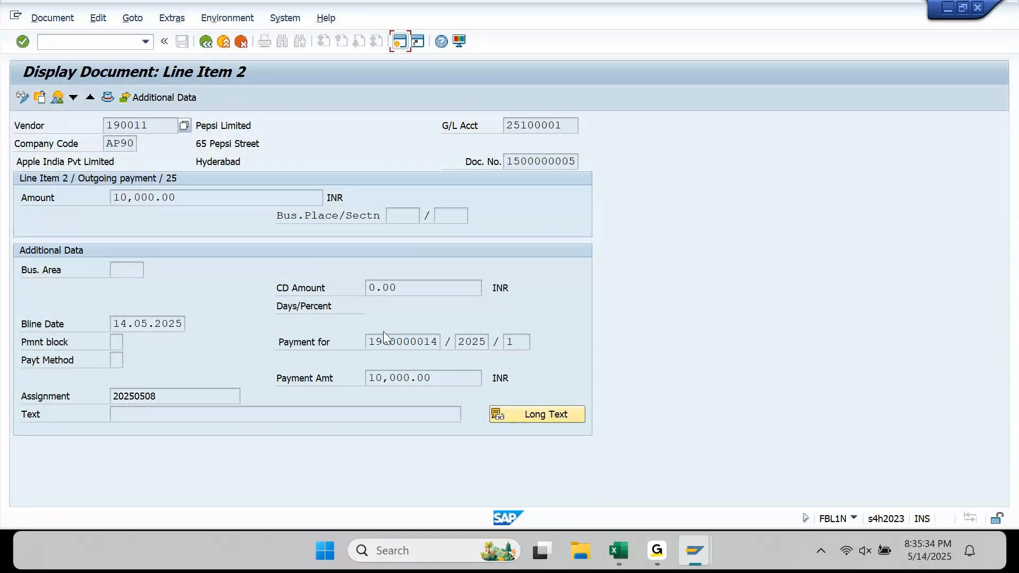
# - Copy the Payment for field's technical name REBZG from its Technical Information
pyautogui.click(398, 342)
pyautogui.click(441, 40)
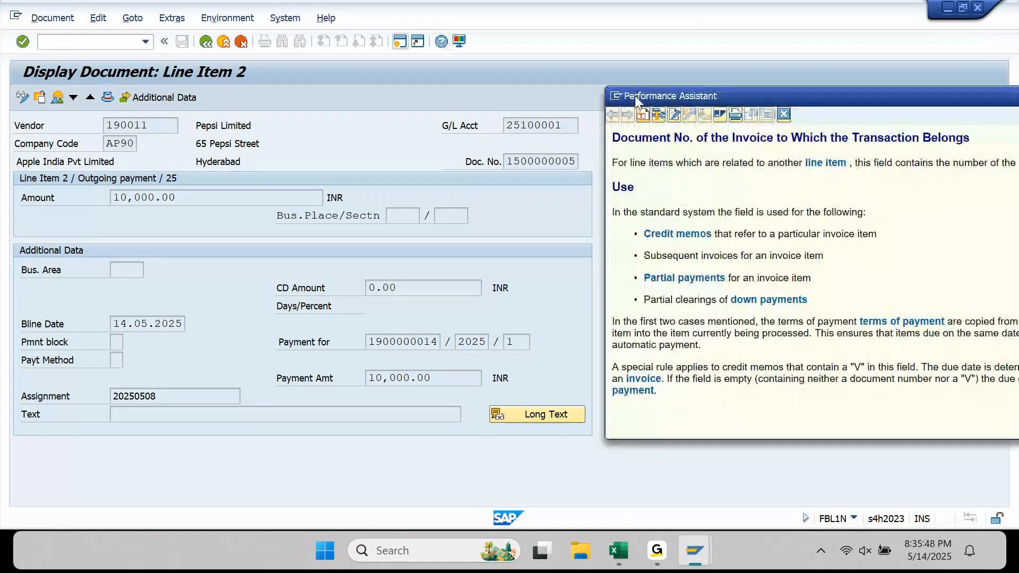
pyautogui.click(659, 115)
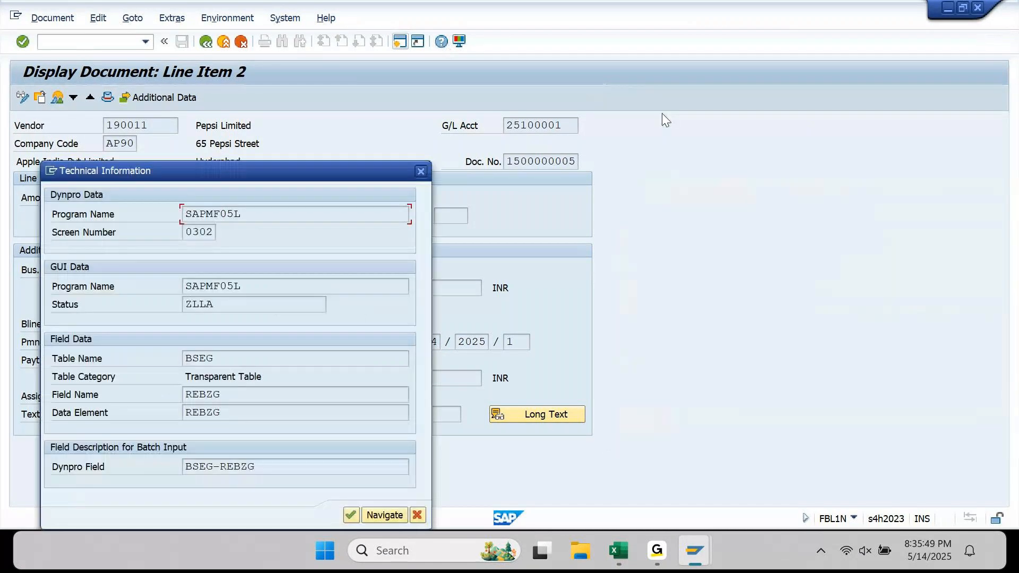
pyautogui.moveTo(336, 170); pyautogui.dragTo(849, 98)
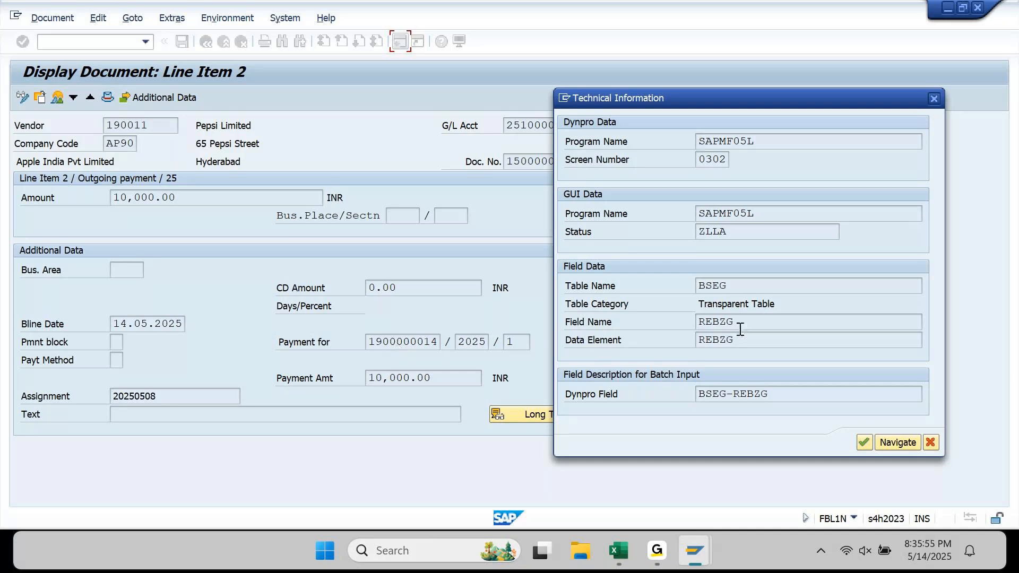
pyautogui.moveTo(740, 322); pyautogui.dragTo(678, 347)
pyautogui.hotkey('ctrl', 'c')
# - Close the help windows and go back to the vendor line item list
pyautogui.click(863, 443)
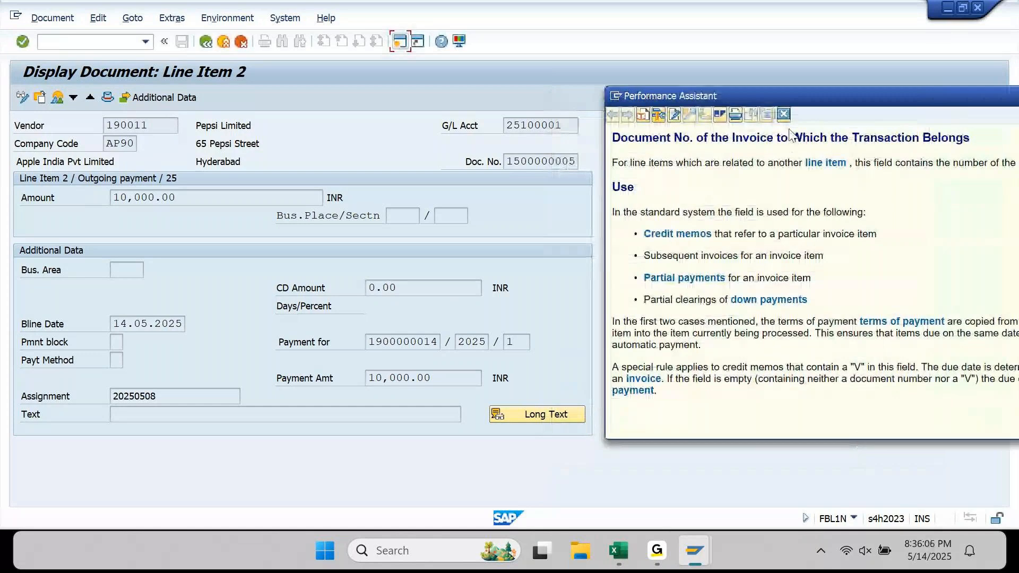
pyautogui.click(784, 115)
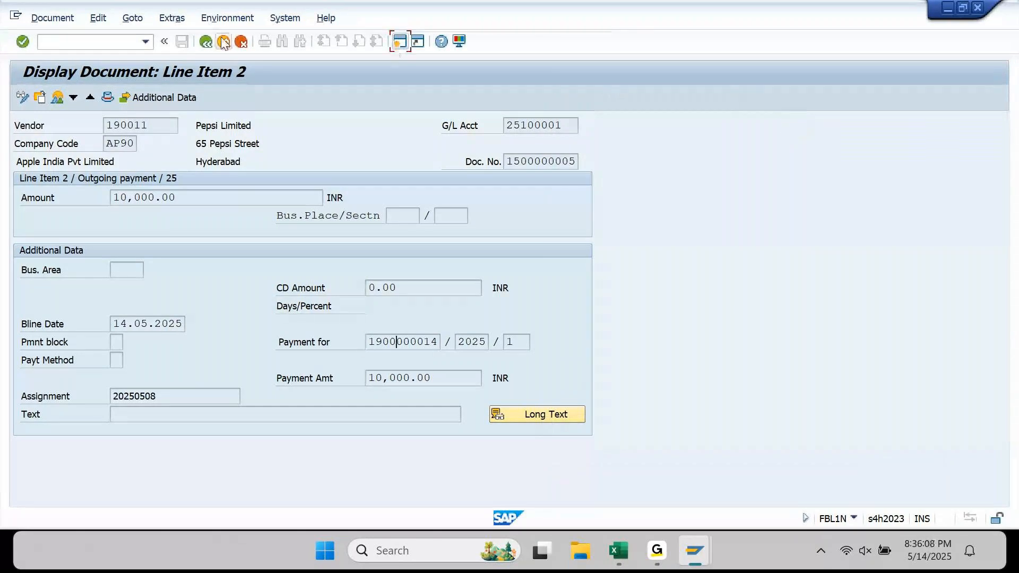
pyautogui.click(206, 42)
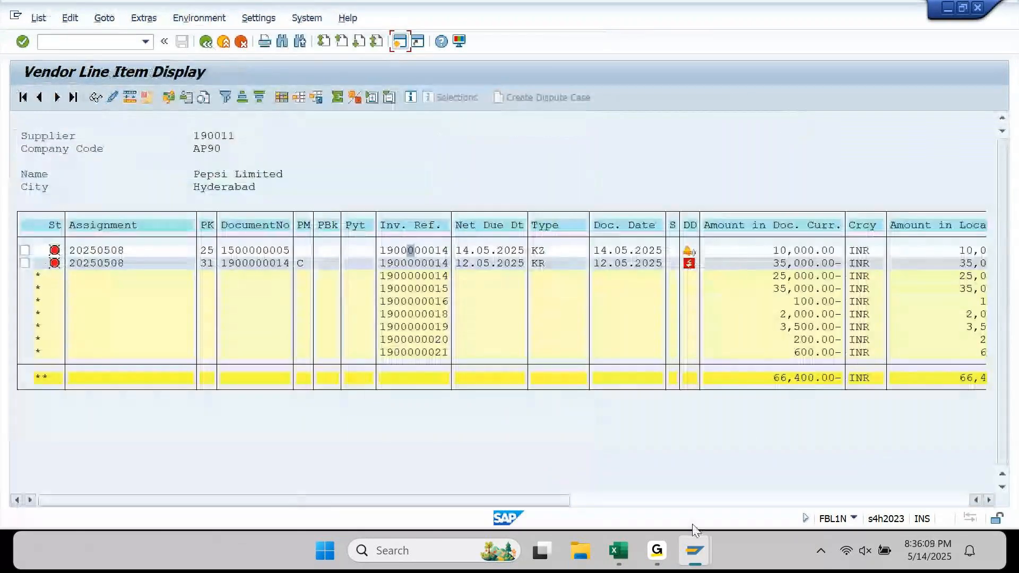
pyautogui.moveTo(686, 553)
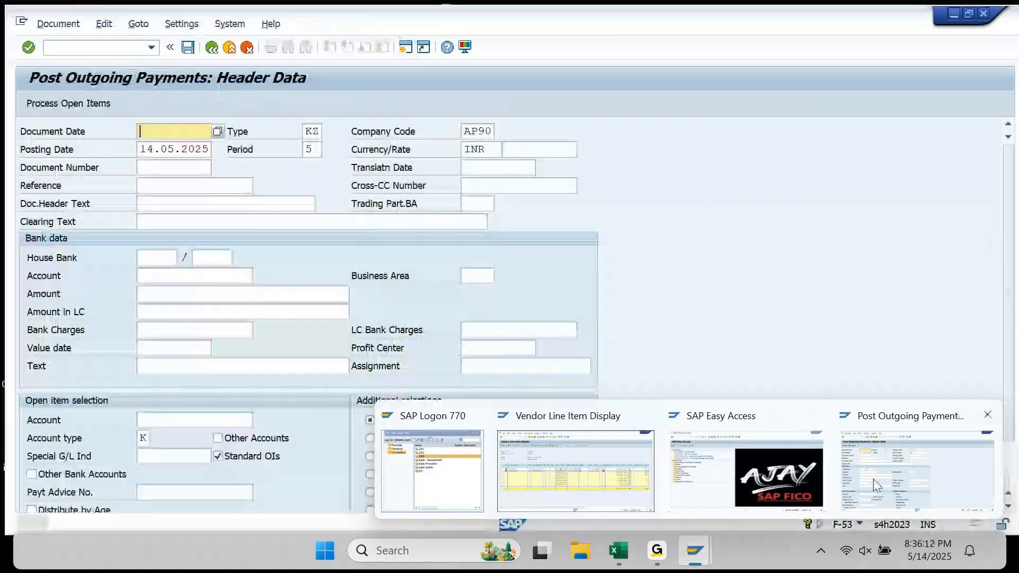
# - Launch SE16N from the Easy Access session
pyautogui.click(749, 453)
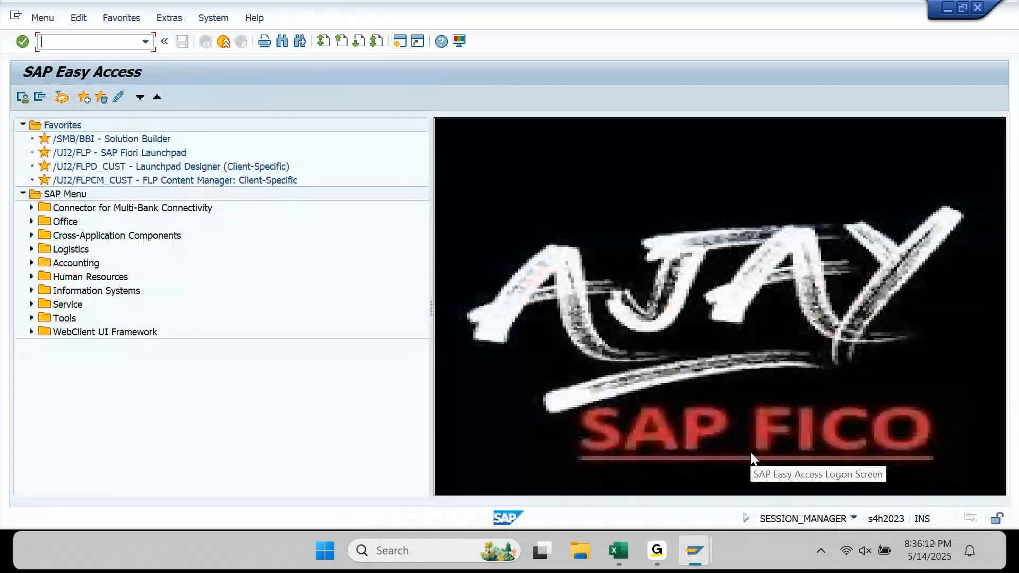
pyautogui.write('SE1')
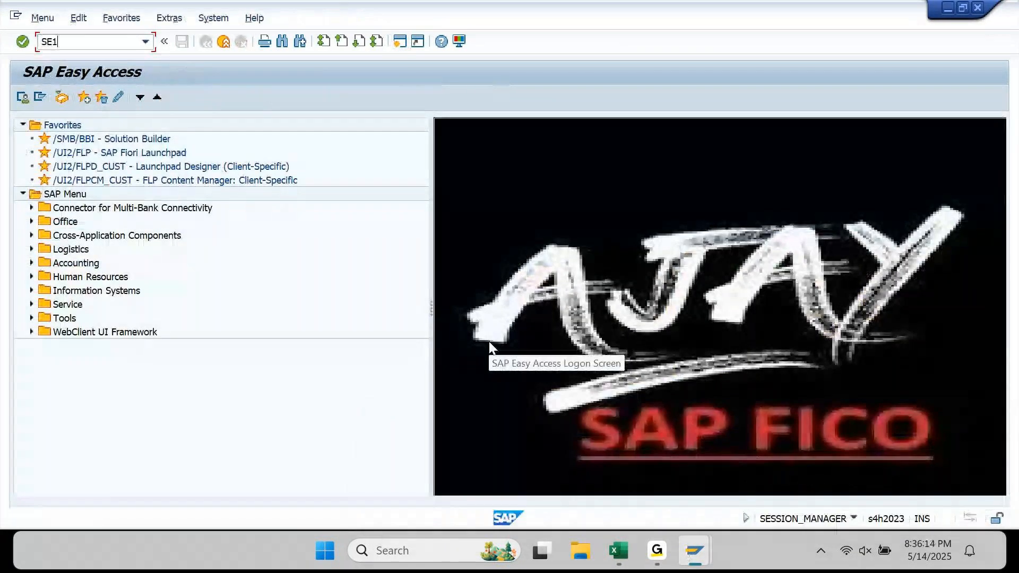
pyautogui.write('6n')
pyautogui.press('Return')
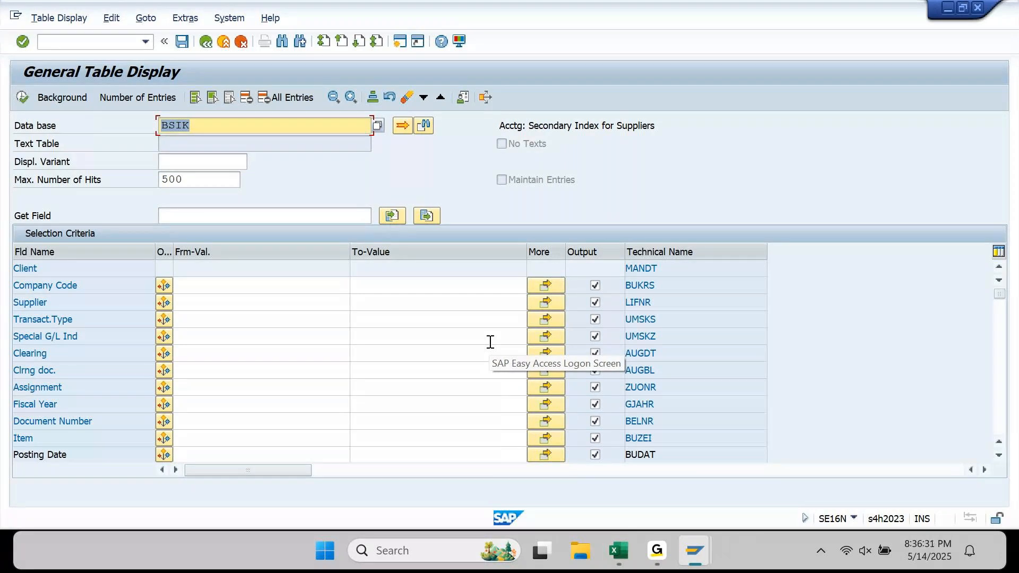
pyautogui.click(194, 285)
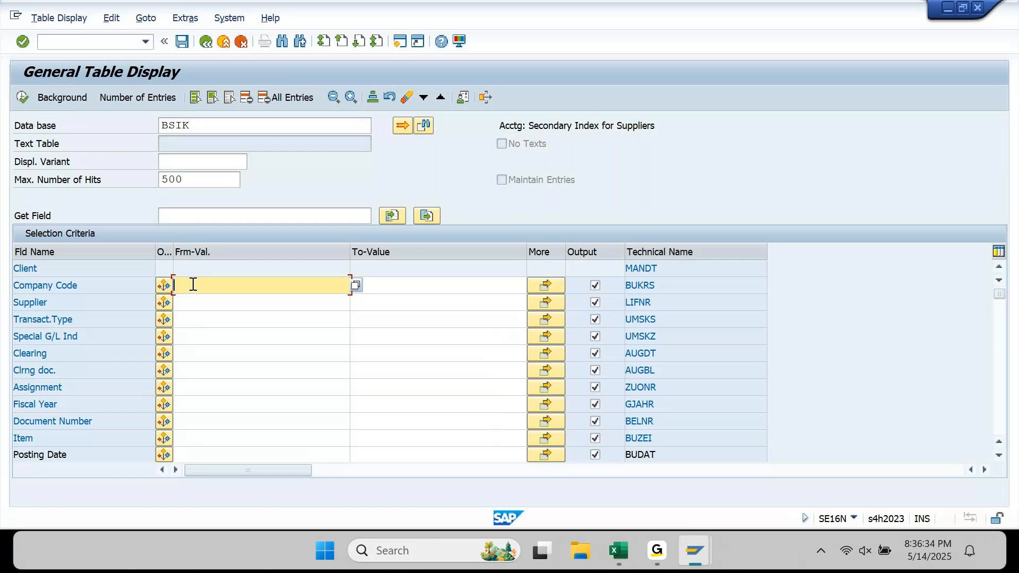
pyautogui.write('APPP')
pyautogui.scroll(-4, 193, 285)
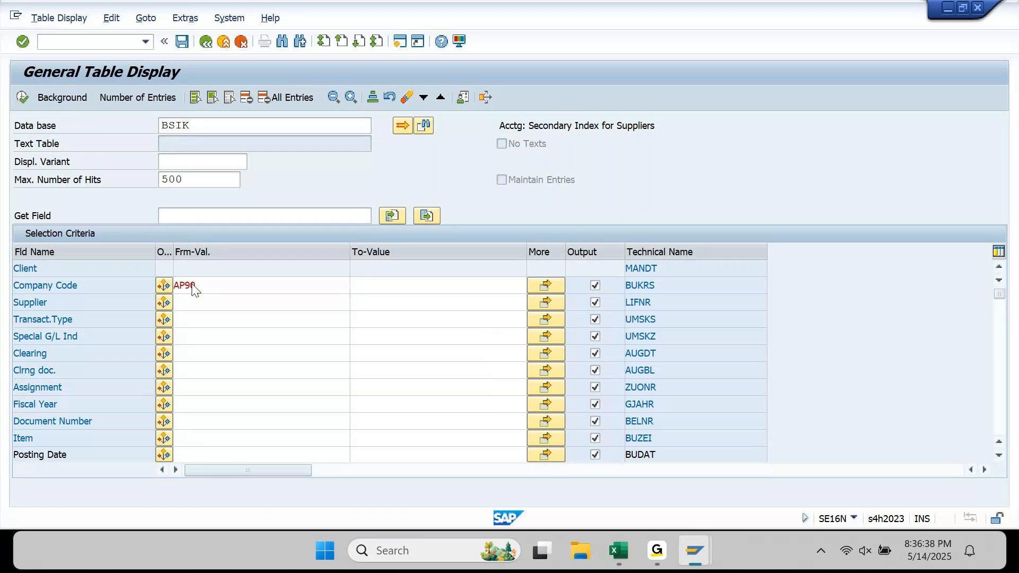
pyautogui.scroll(-8, 193, 287)
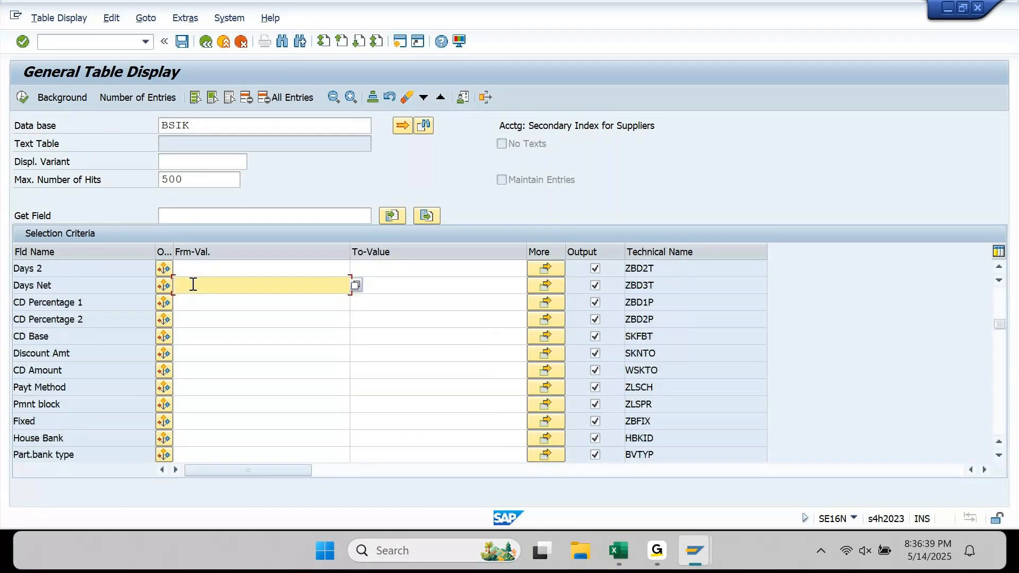
pyautogui.scroll(-4, 193, 285)
pyautogui.click(193, 285)
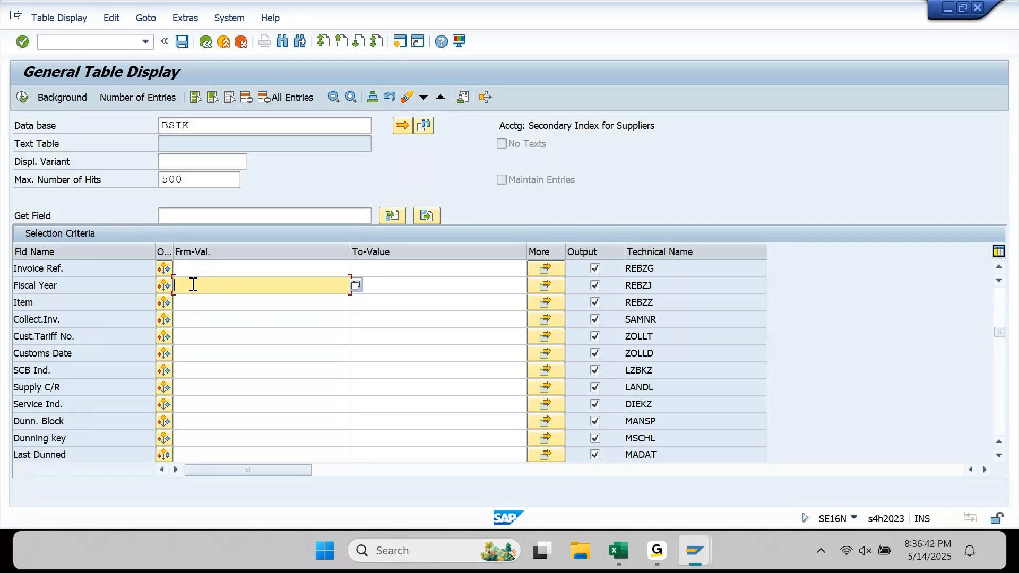
pyautogui.press('Down')
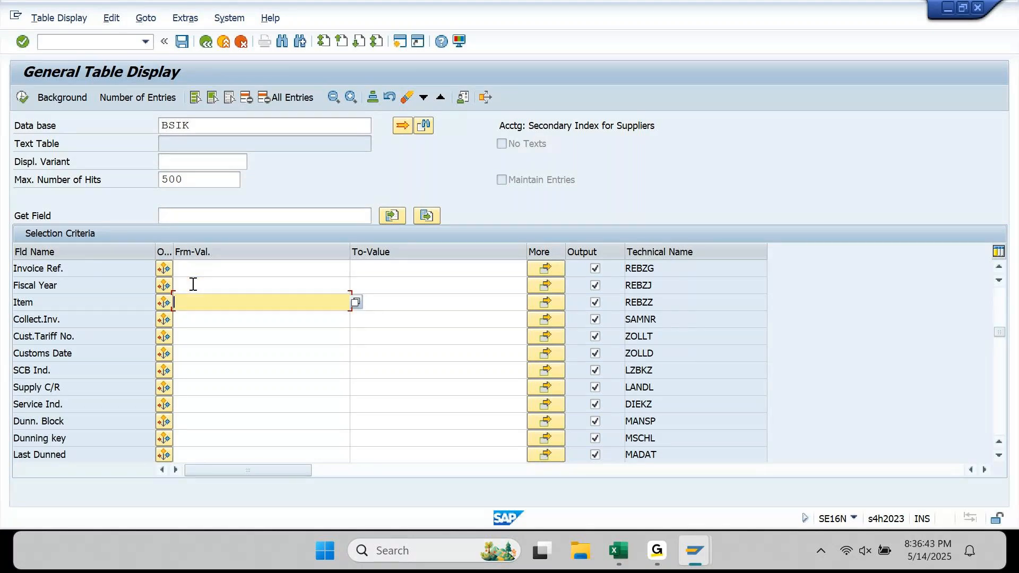
pyautogui.press('Up')
pyautogui.press('Up')
pyautogui.write('REBZG')
pyautogui.hotkey('shift', 'Home')
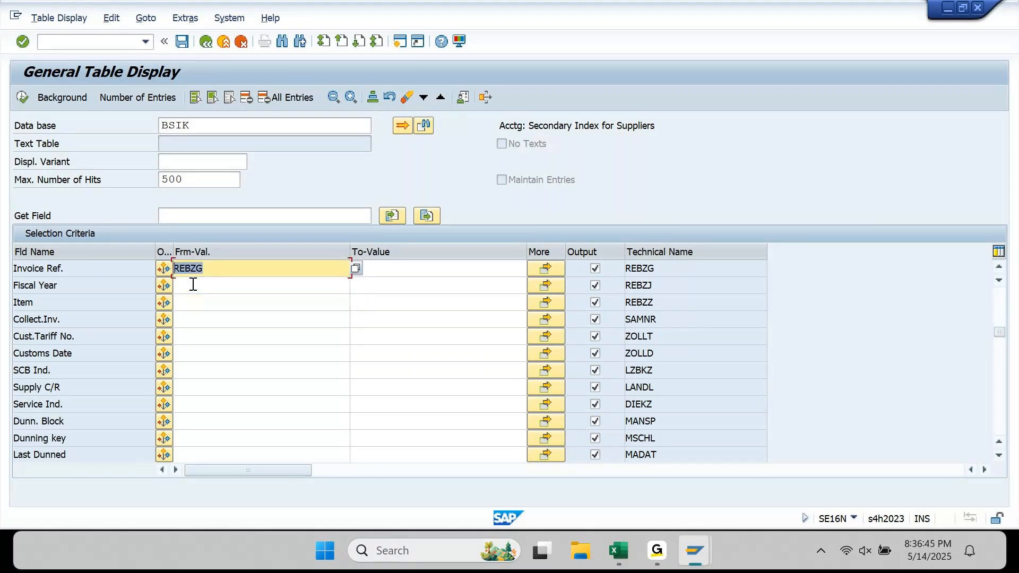
pyautogui.press('BackSpace')
pyautogui.press('Down')
pyautogui.press('Down')
pyautogui.press('Return')
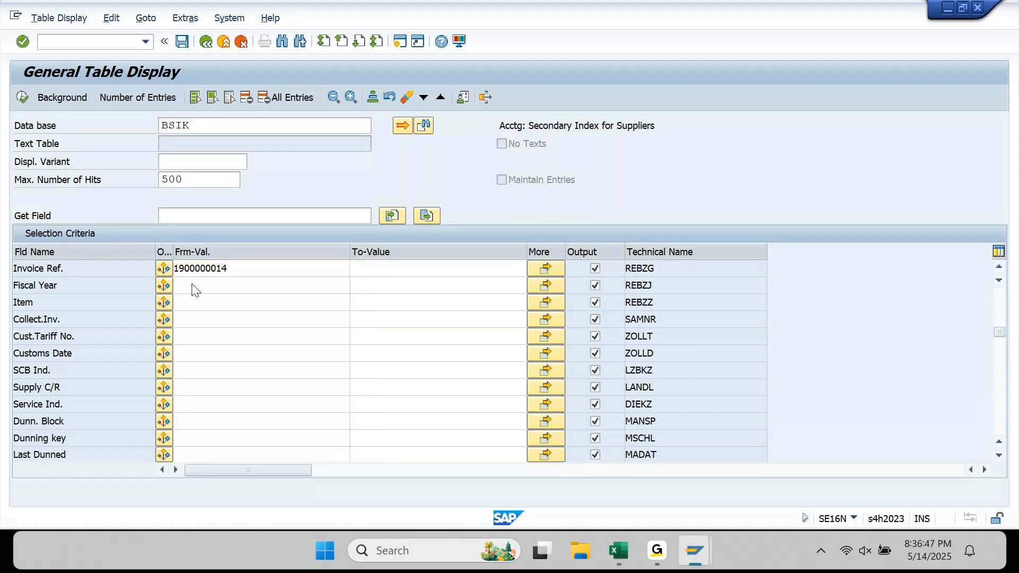
pyautogui.click(138, 97)
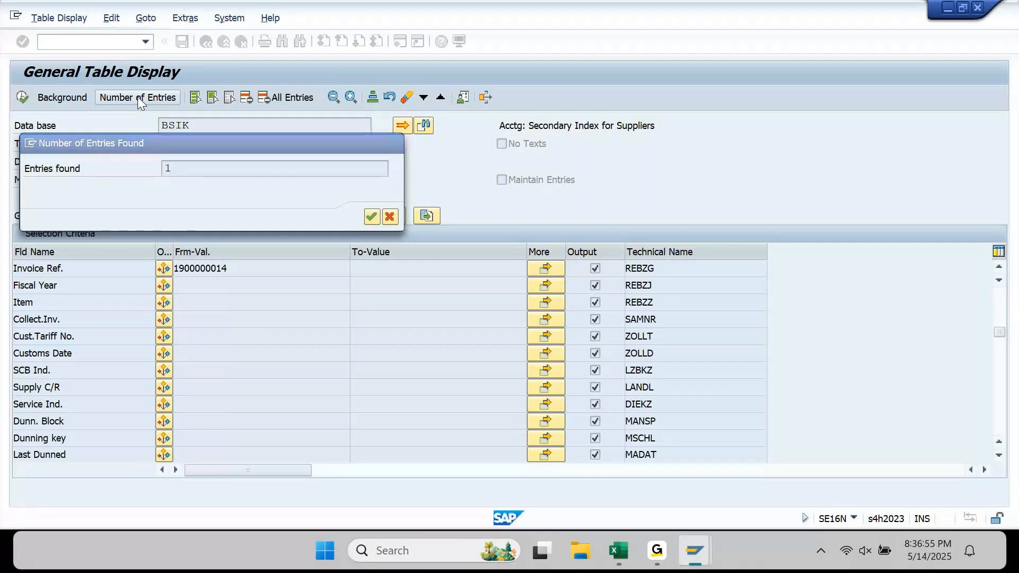
pyautogui.press('Return')
pyautogui.press('Delete')
# - Set the Supplier criterion to 190011 from the input history
pyautogui.doubleClick(234, 125)
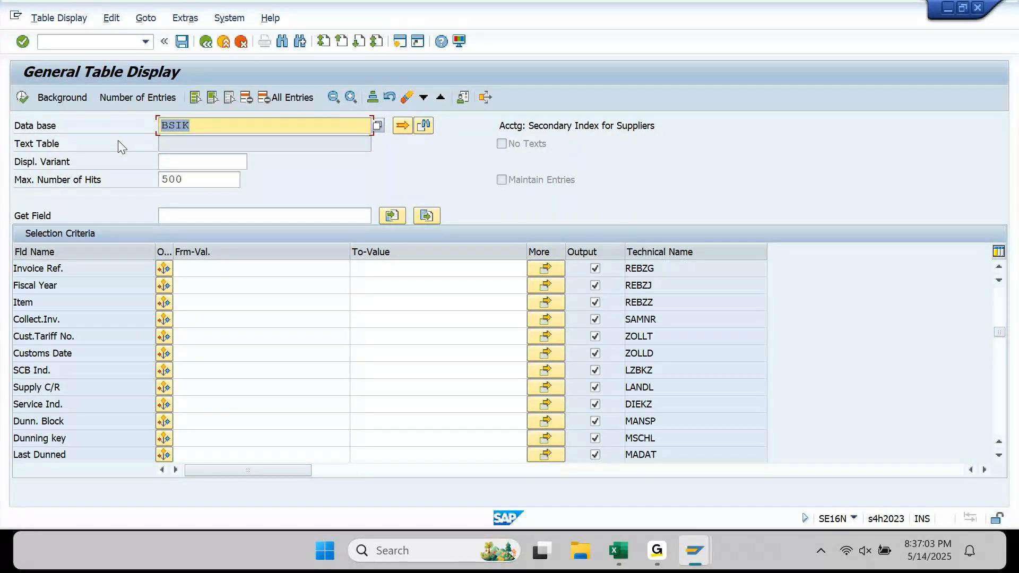
pyautogui.click(323, 41)
pyautogui.click(203, 308)
pyautogui.press('Down')
pyautogui.press('Down')
pyautogui.press('Down')
pyautogui.press('Return')
pyautogui.click(22, 97)
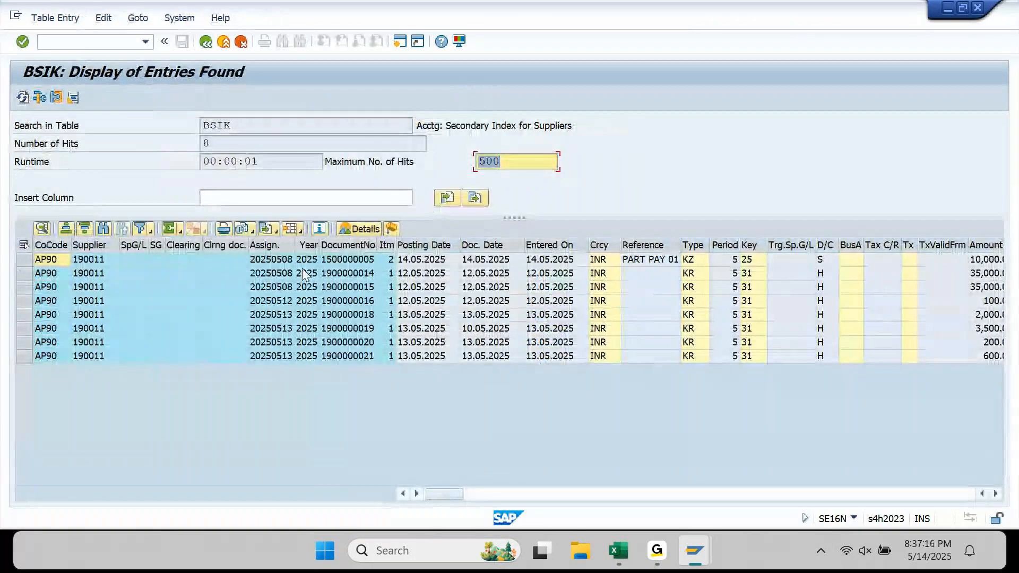
pyautogui.click(362, 259)
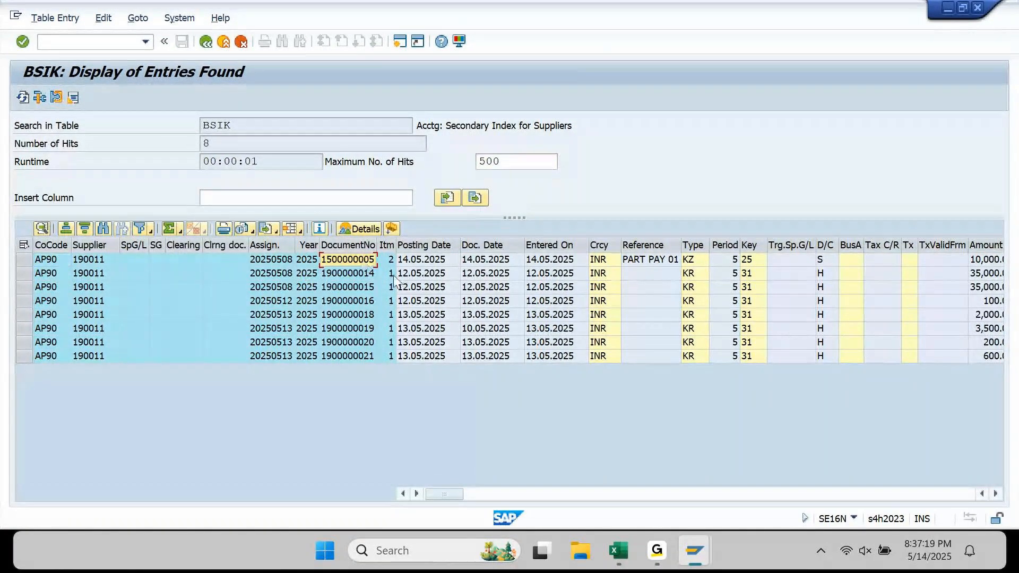
pyautogui.moveTo(365, 259); pyautogui.dragTo(363, 270)
pyautogui.hotkey('ctrl', 'c')
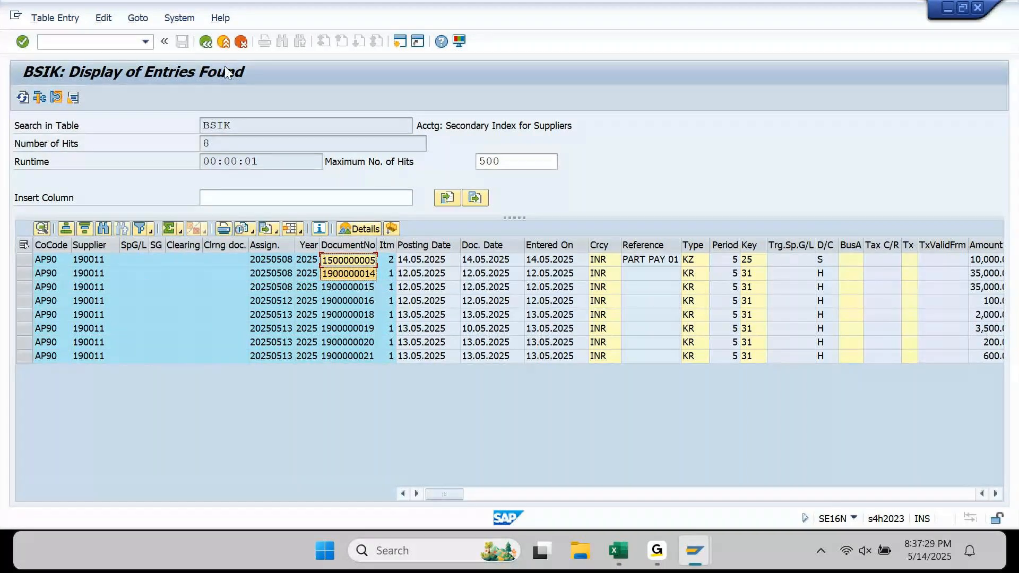
pyautogui.click(205, 42)
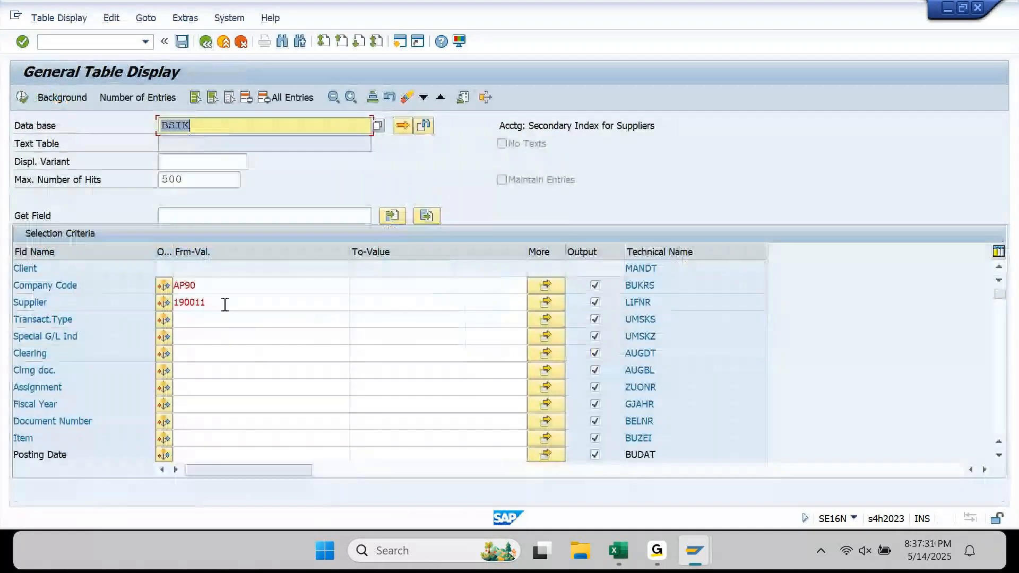
pyautogui.click(190, 420)
pyautogui.press('Tab')
pyautogui.press('Tab')
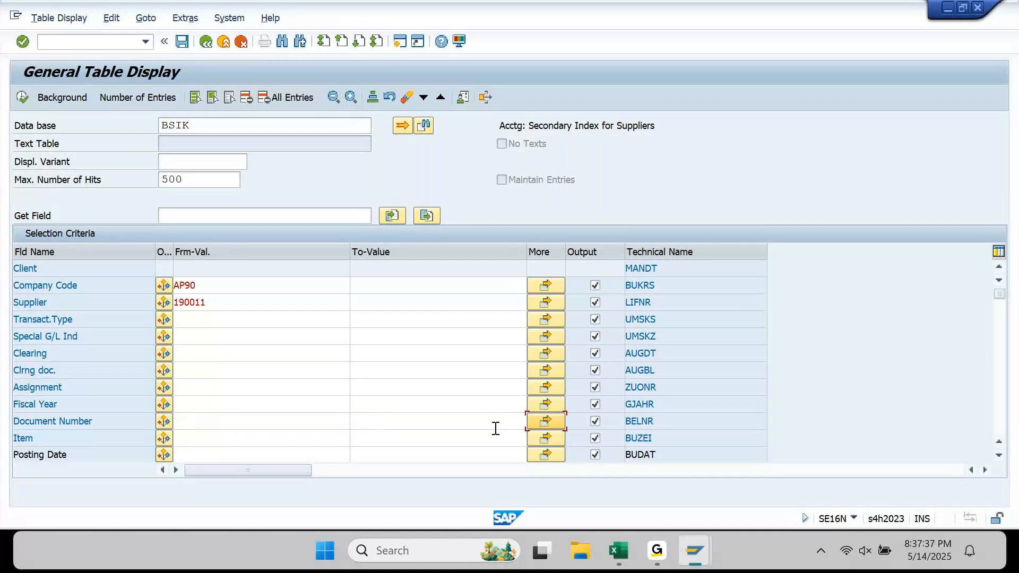
pyautogui.press('Return')
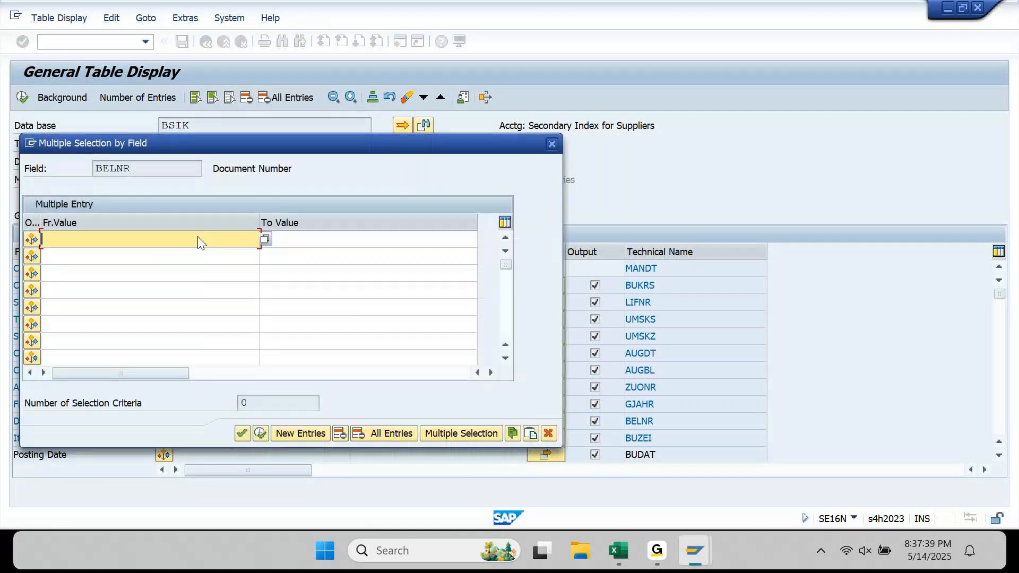
pyautogui.hotkey('ctrl', 'v')
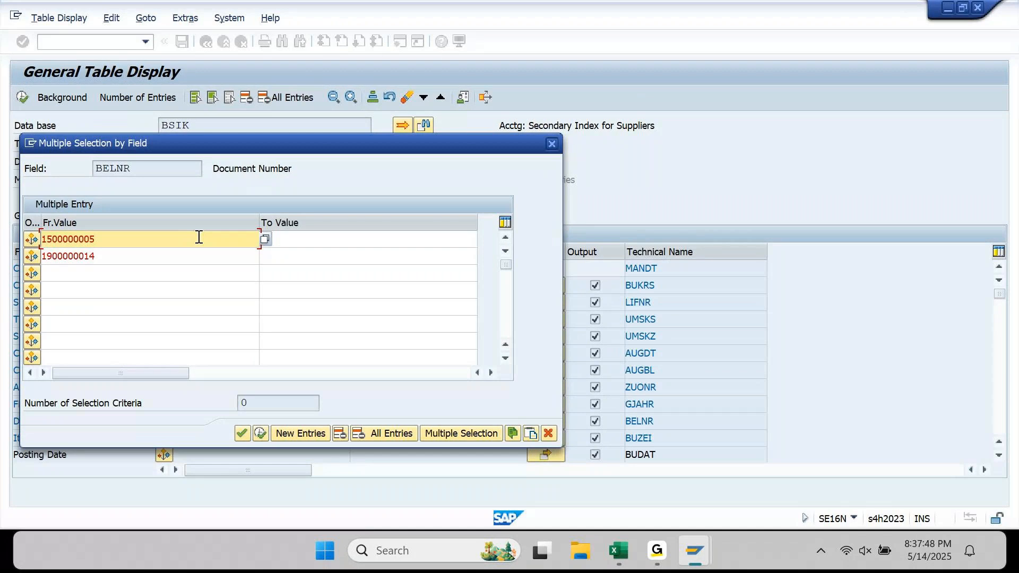
pyautogui.click(260, 432)
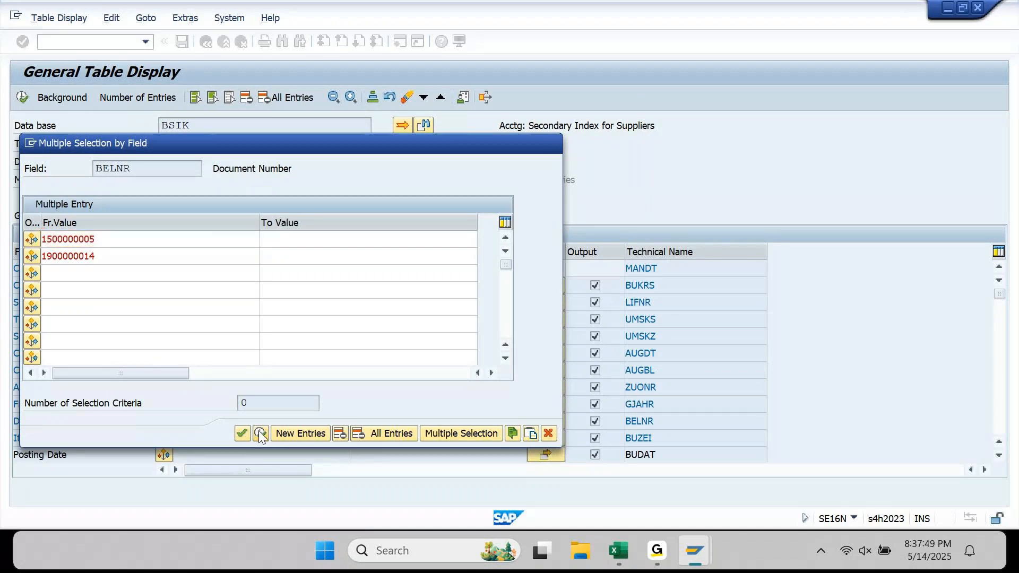
# - Run the BSIK query for both documents and hide the empty columns in the two-hit result
pyautogui.click(23, 97)
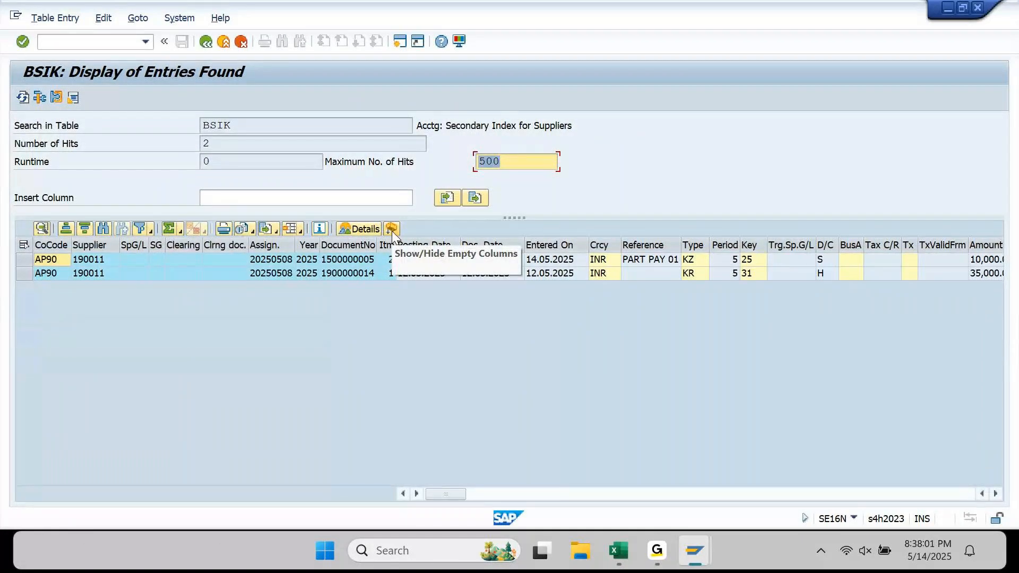
pyautogui.moveTo(232, 245); pyautogui.dragTo(167, 255)
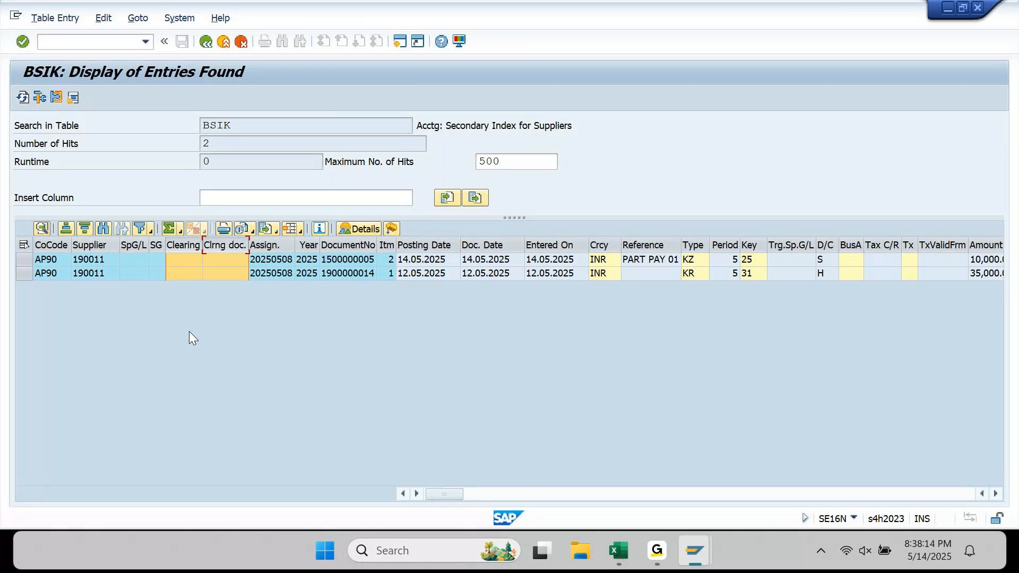
pyautogui.click(663, 553)
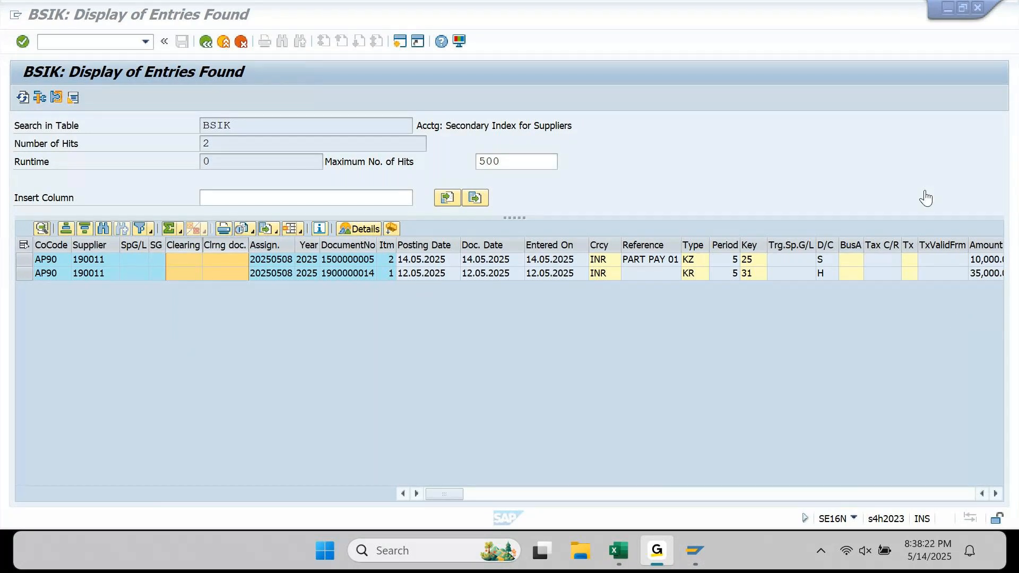
pyautogui.click(930, 10)
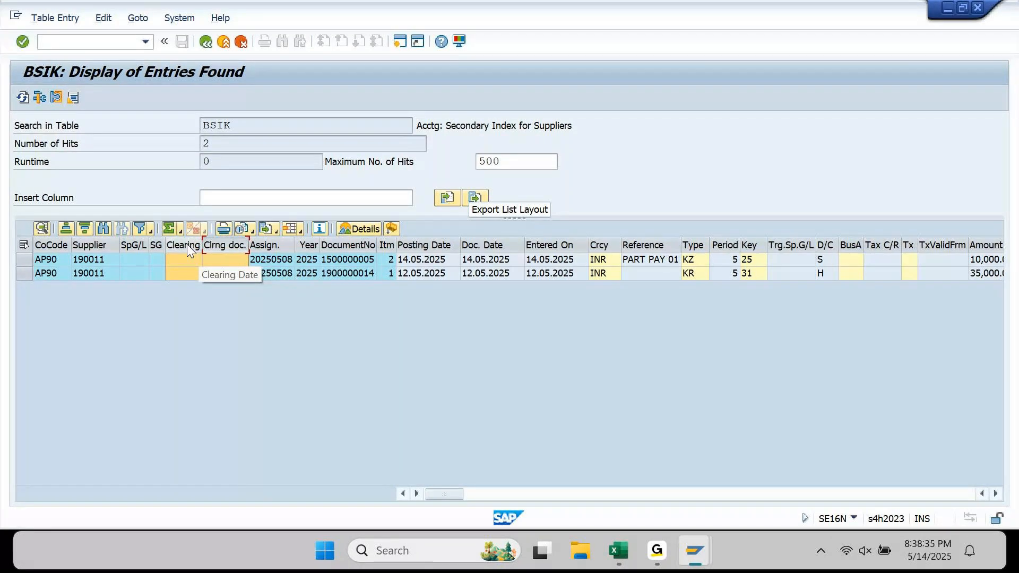
pyautogui.moveTo(239, 124); pyautogui.dragTo(200, 125)
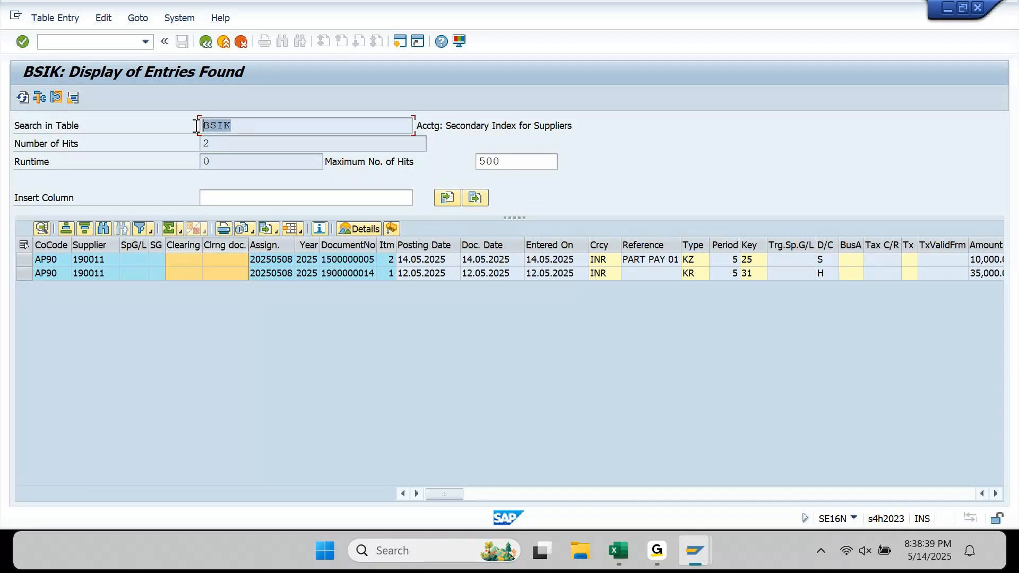
pyautogui.click(393, 231)
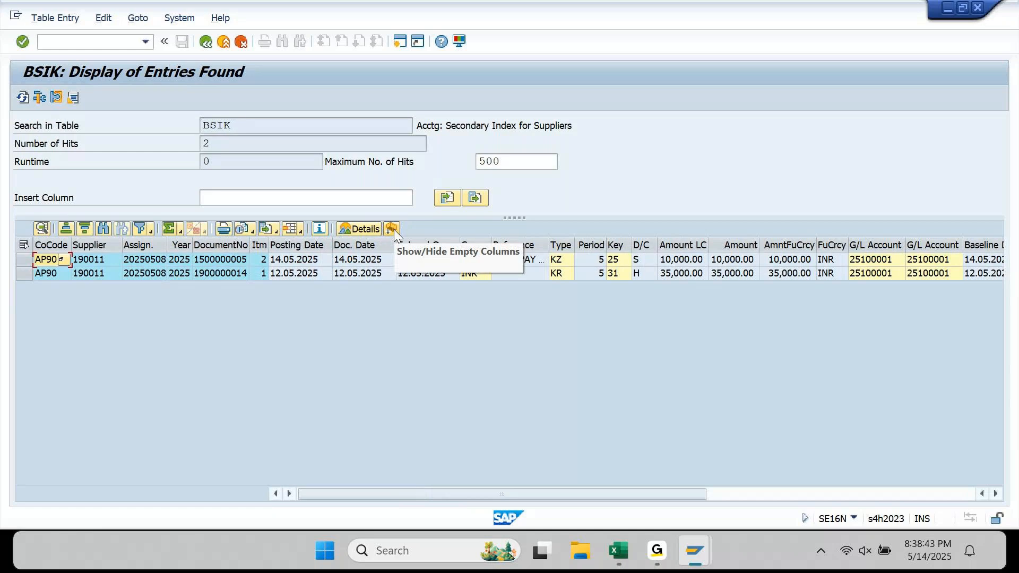
pyautogui.click(194, 259)
pyautogui.press('Right')
pyautogui.press('Right')
pyautogui.press('Right')
pyautogui.press('Right')
pyautogui.press('Right')
pyautogui.press('Right')
pyautogui.press('Right')
pyautogui.press('Right')
pyautogui.press('Right')
pyautogui.press('Right')
pyautogui.press('Right')
pyautogui.press('Right')
pyautogui.press('Right')
pyautogui.press('Right')
pyautogui.press('Right')
pyautogui.press('Right')
pyautogui.press('Right')
pyautogui.press('Right')
pyautogui.press('Right')
pyautogui.press('Right')
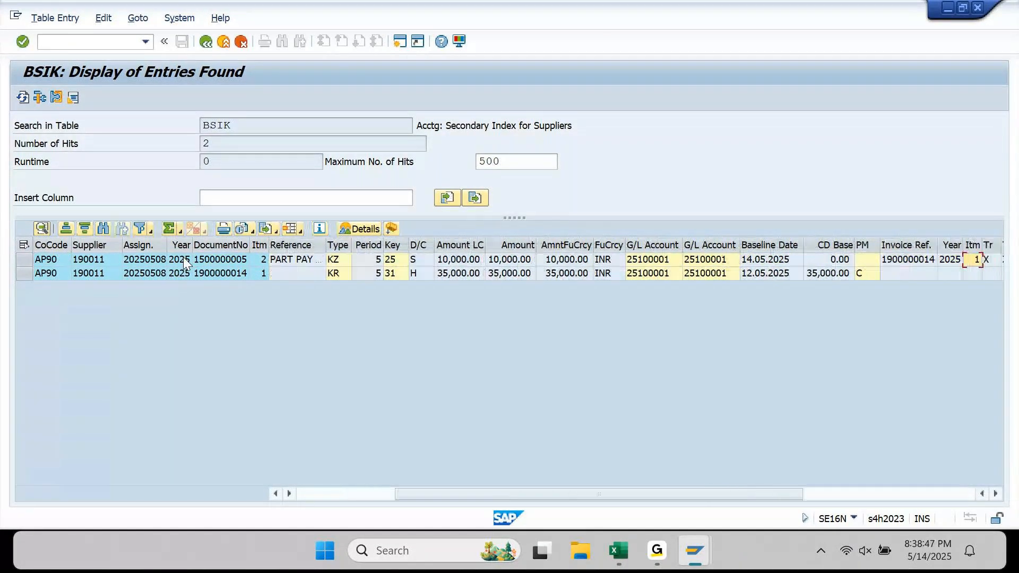
pyautogui.press('Right')
pyautogui.press('Right')
pyautogui.press('Right')
pyautogui.press('Right')
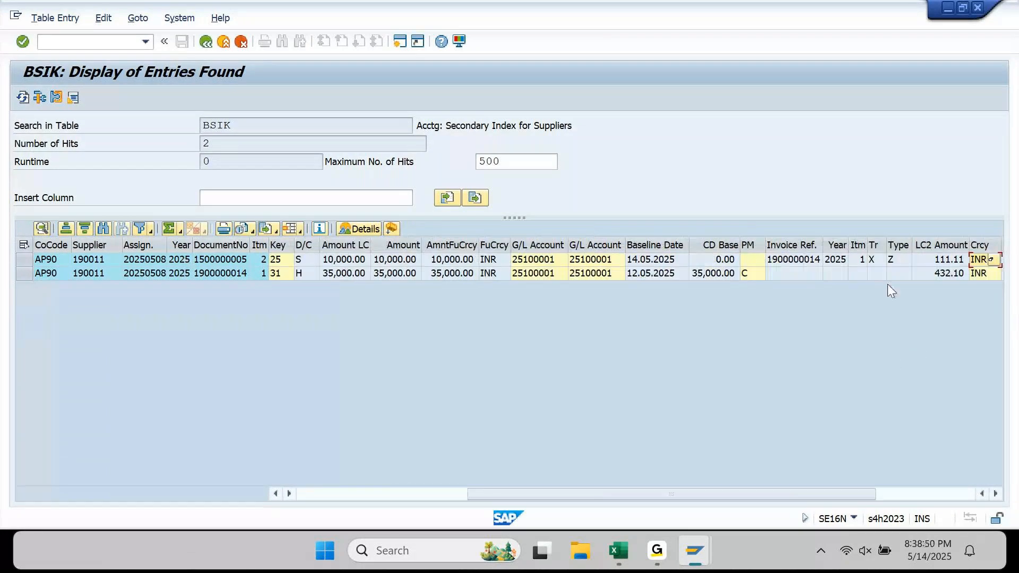
pyautogui.click(795, 260)
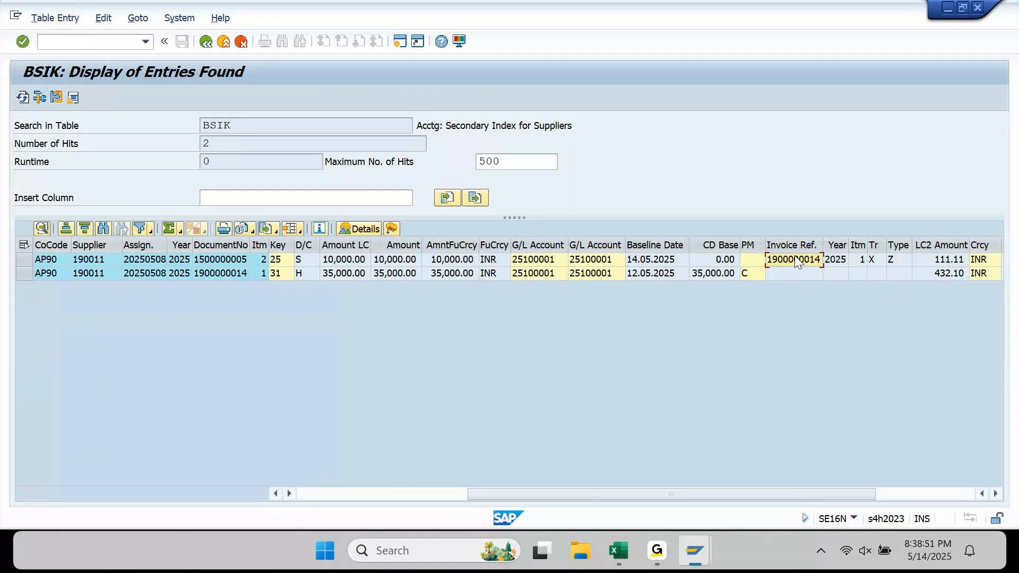
pyautogui.click(24, 260)
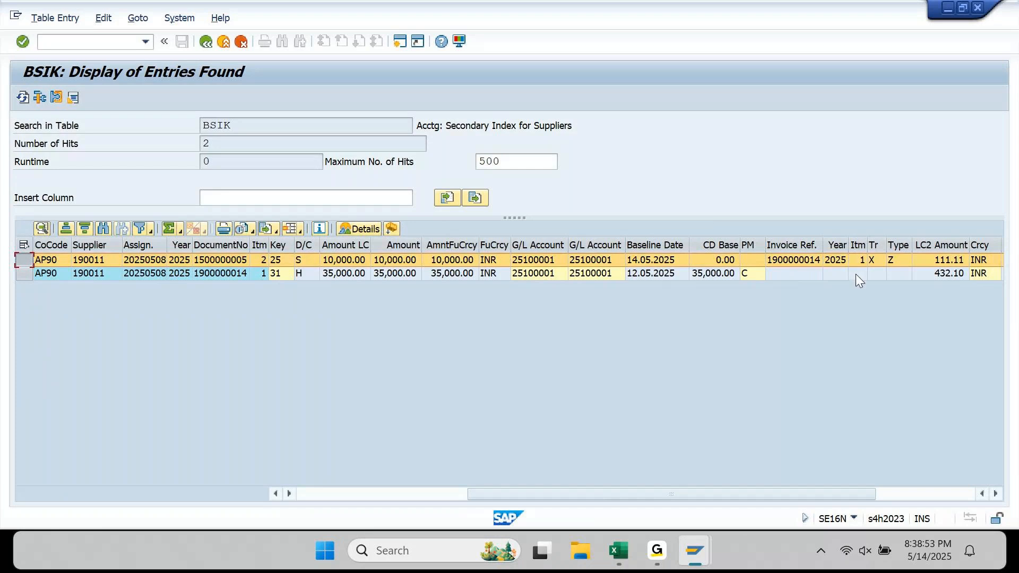
pyautogui.click(804, 260)
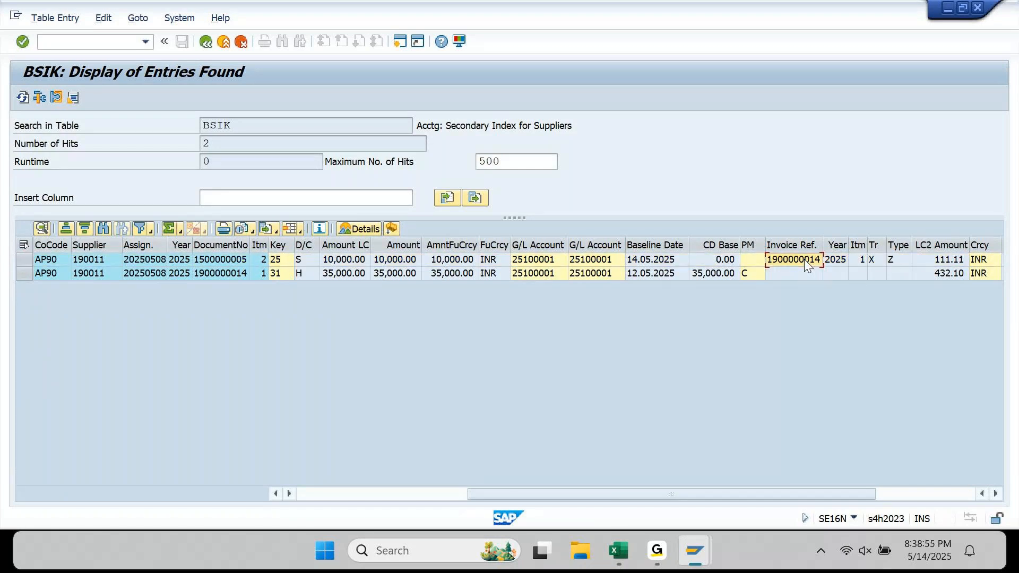
pyautogui.click(205, 276)
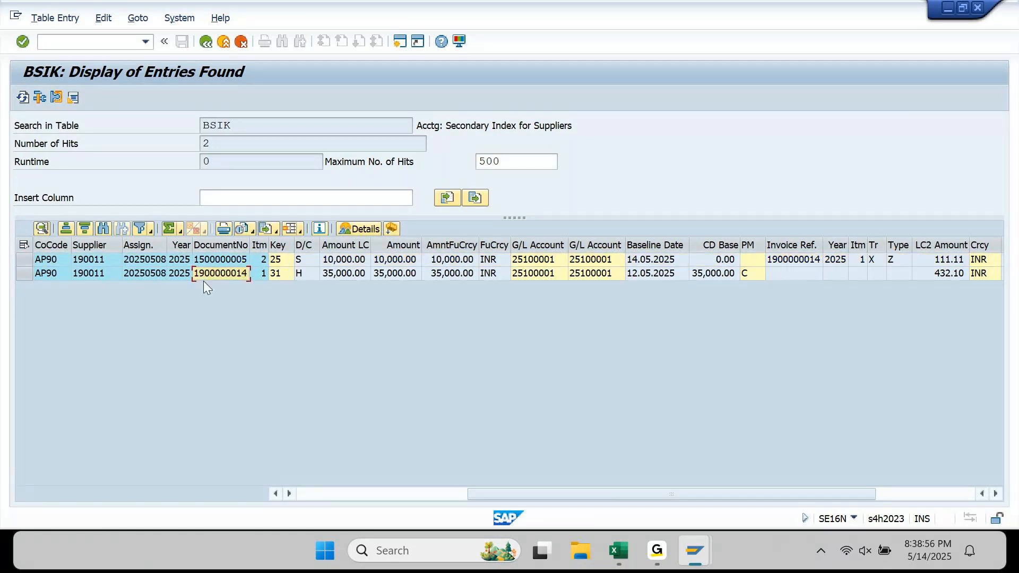
pyautogui.click(800, 276)
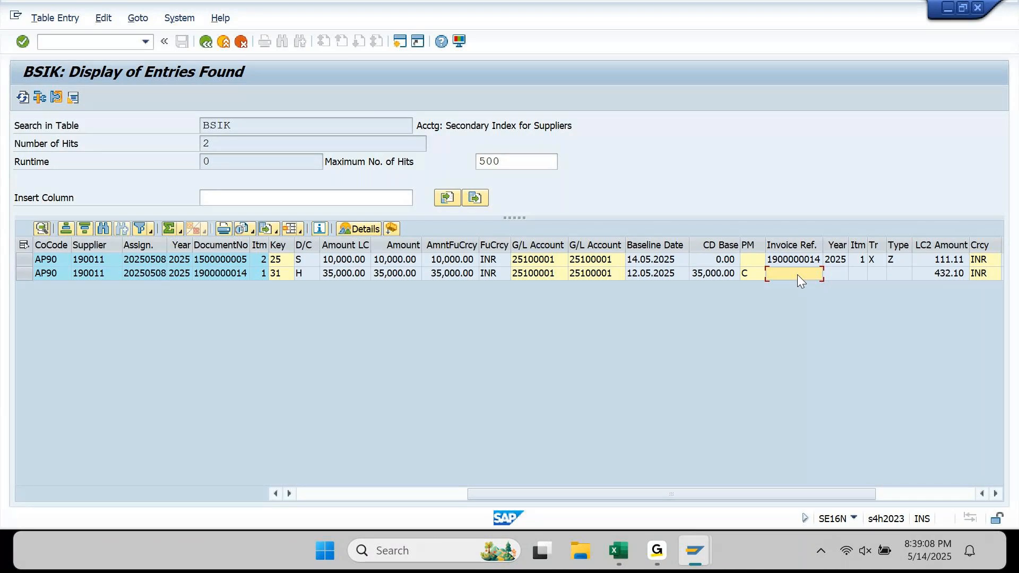
pyautogui.click(400, 42)
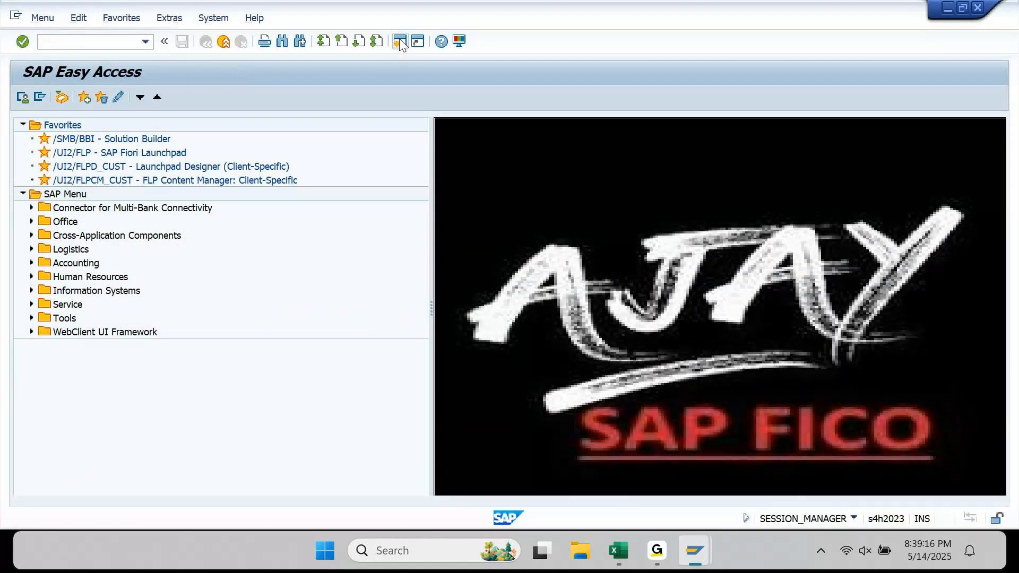
# - Start SE16N in a new session on the cleared items table BSAK
pyautogui.write('SE1')
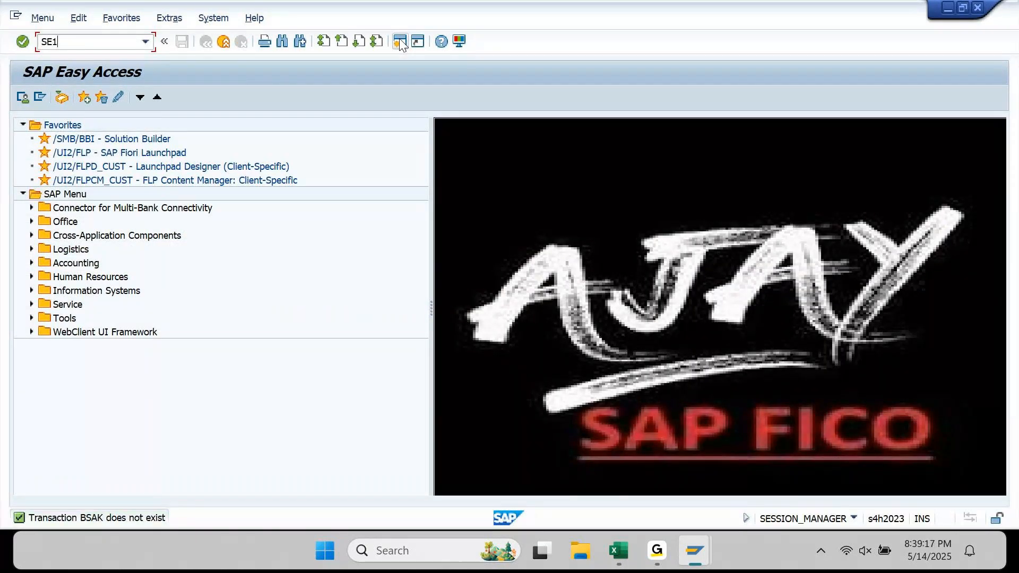
pyautogui.write('6N\\')
pyautogui.press('Return')
pyautogui.write('S')
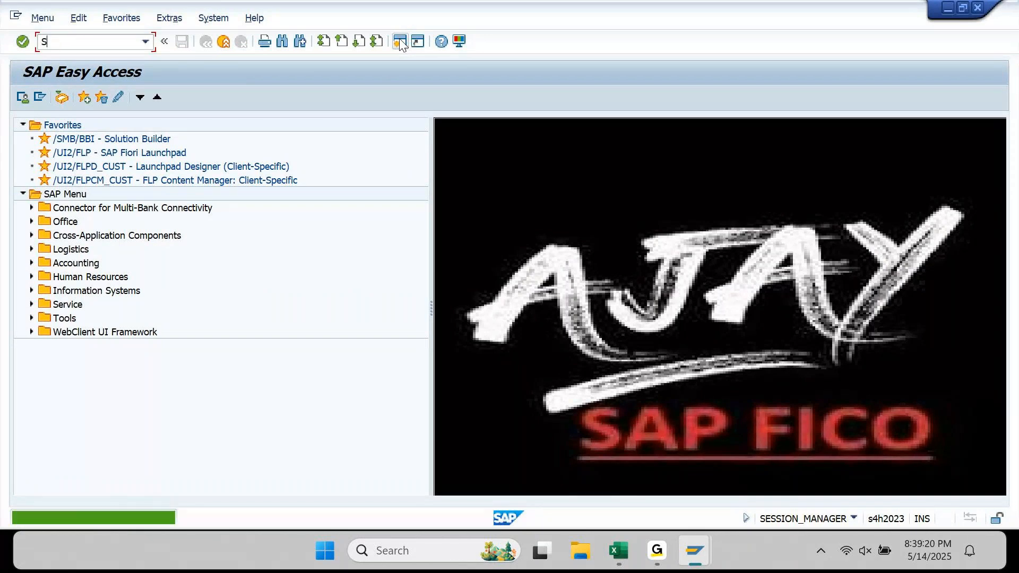
pyautogui.write('E16N')
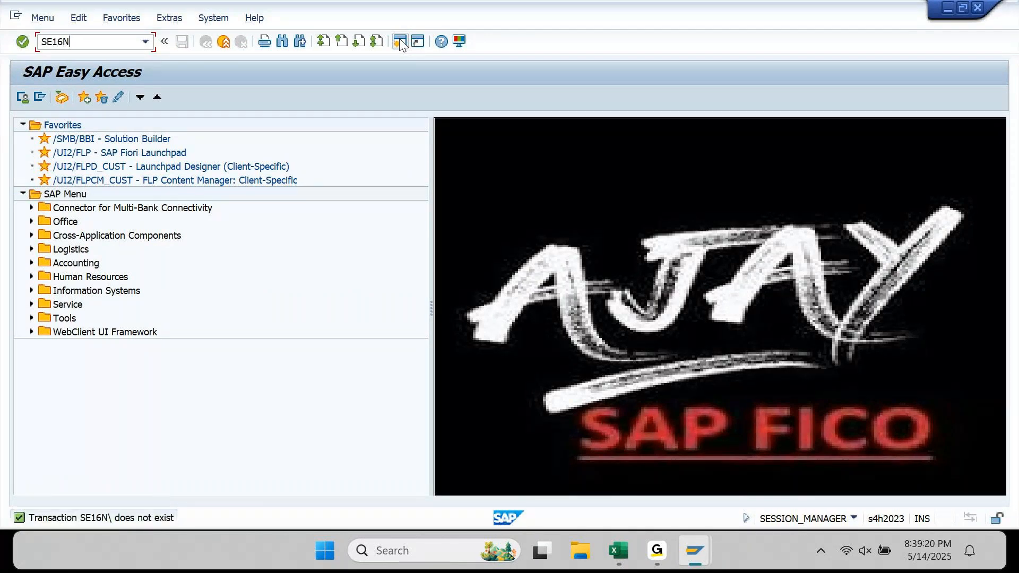
pyautogui.press('Return')
pyautogui.press('BackSpace')
pyautogui.write('AK')
pyautogui.press('Return')
# - Set company code AP90 and the previously used supplier as criteria
pyautogui.click(212, 289)
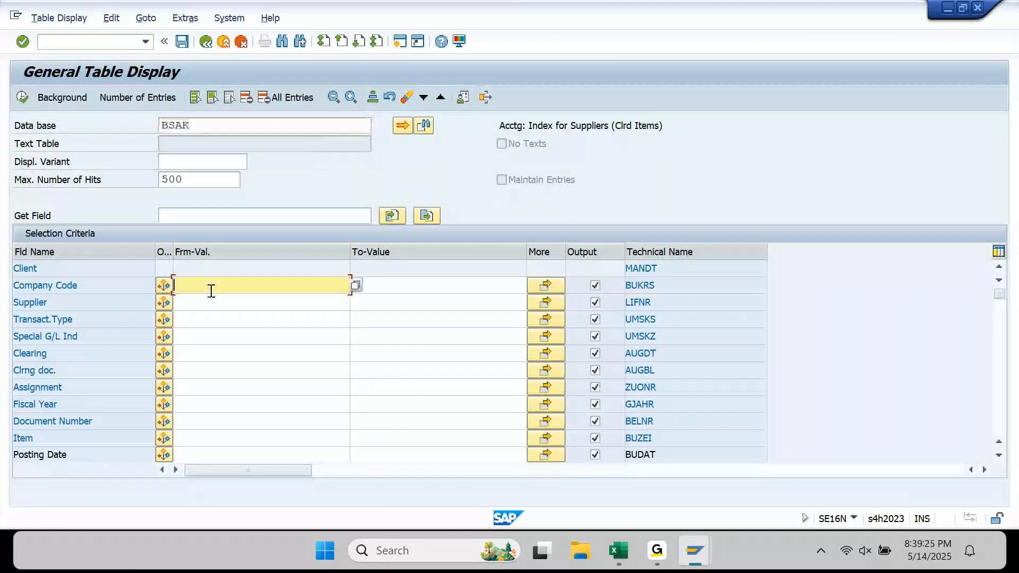
pyautogui.write('A')
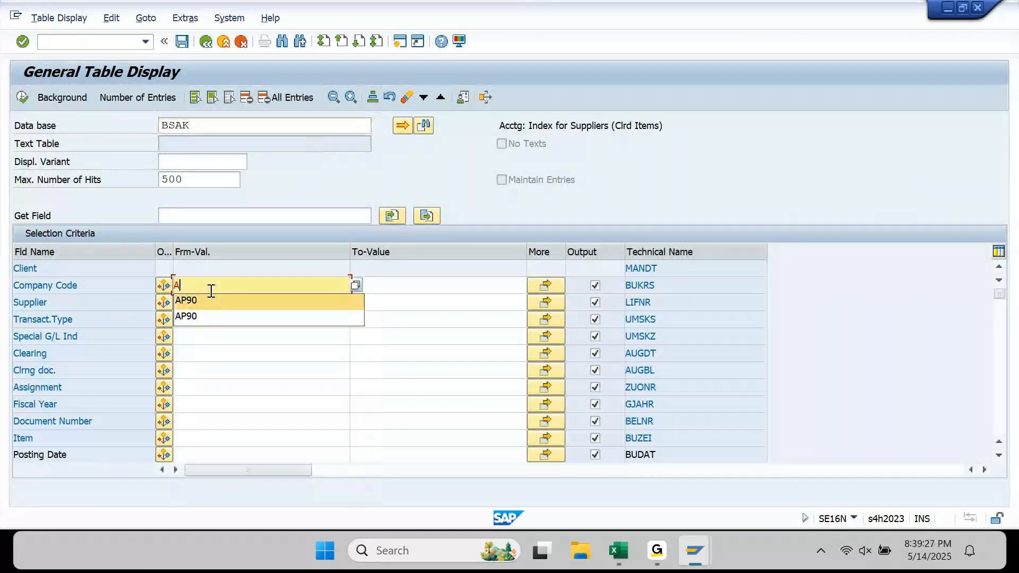
pyautogui.press('Return')
pyautogui.press('Down')
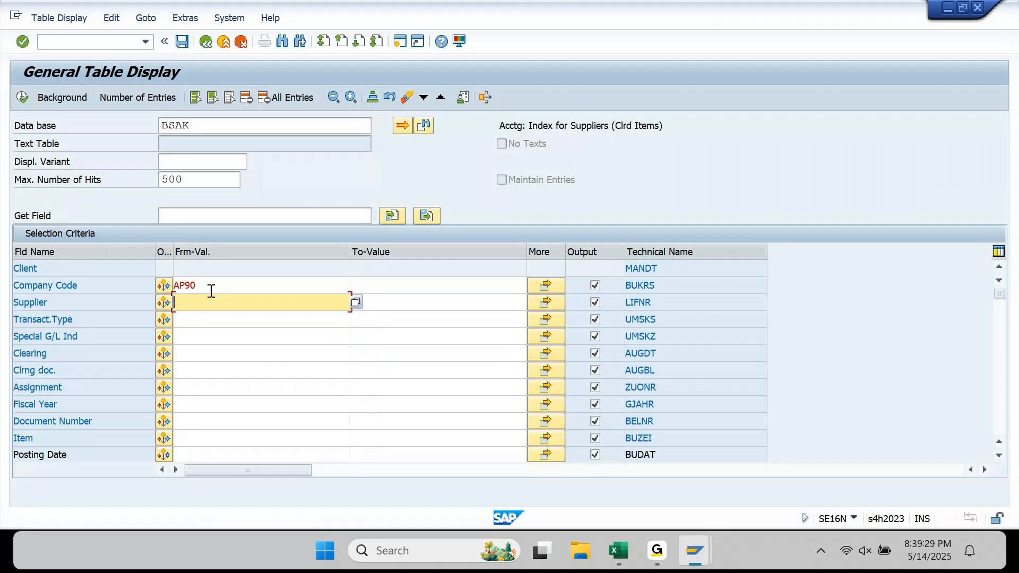
pyautogui.press('BackSpace')
pyautogui.press('Return')
pyautogui.click(199, 421)
pyautogui.press('Tab')
pyautogui.press('Tab')
pyautogui.press('Return')
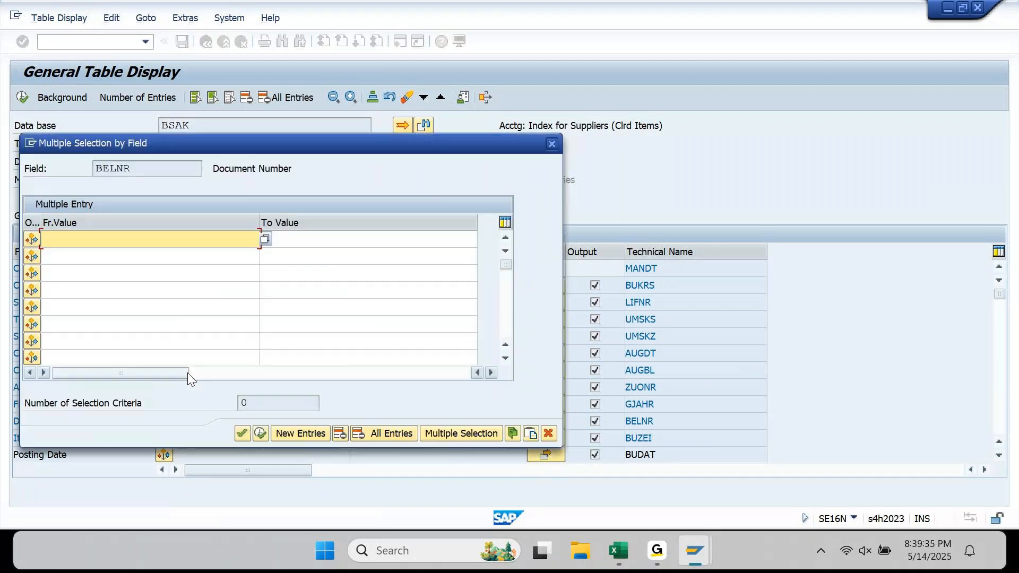
pyautogui.press('BackSpace')
pyautogui.press('Down')
pyautogui.press('Return')
pyautogui.press('Down')
pyautogui.press('BackSpace')
pyautogui.press('Down')
pyautogui.press('Down')
pyautogui.press('Return')
pyautogui.press('Return')
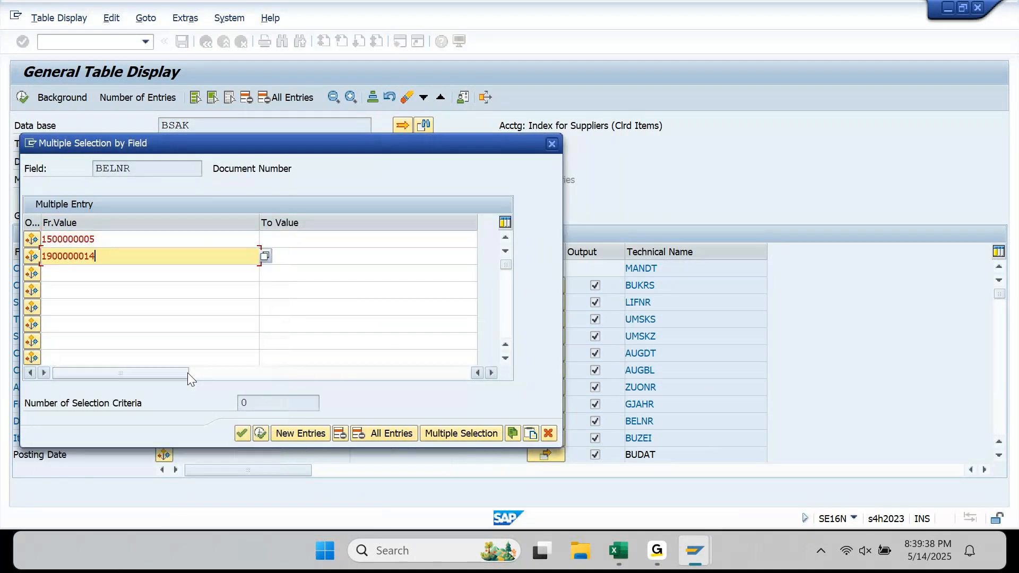
pyautogui.click(258, 434)
pyautogui.press('F8')
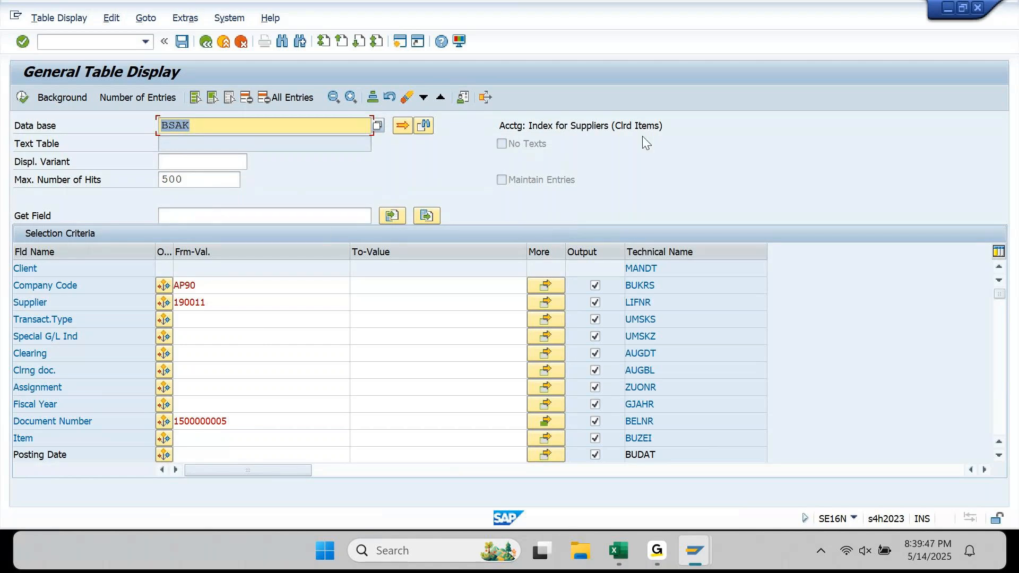
pyautogui.moveTo(614, 128); pyautogui.dragTo(654, 130)
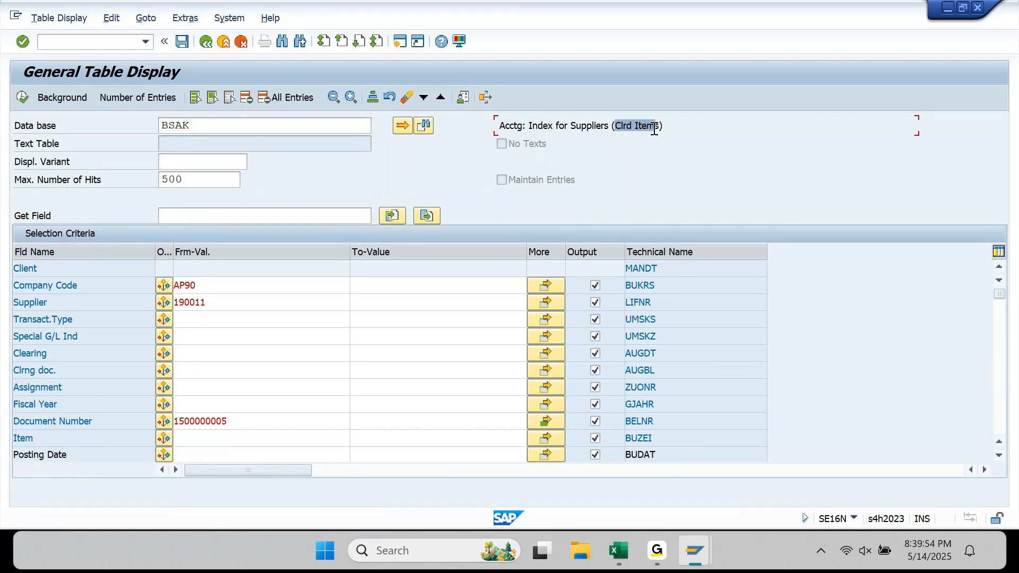
pyautogui.click(22, 101)
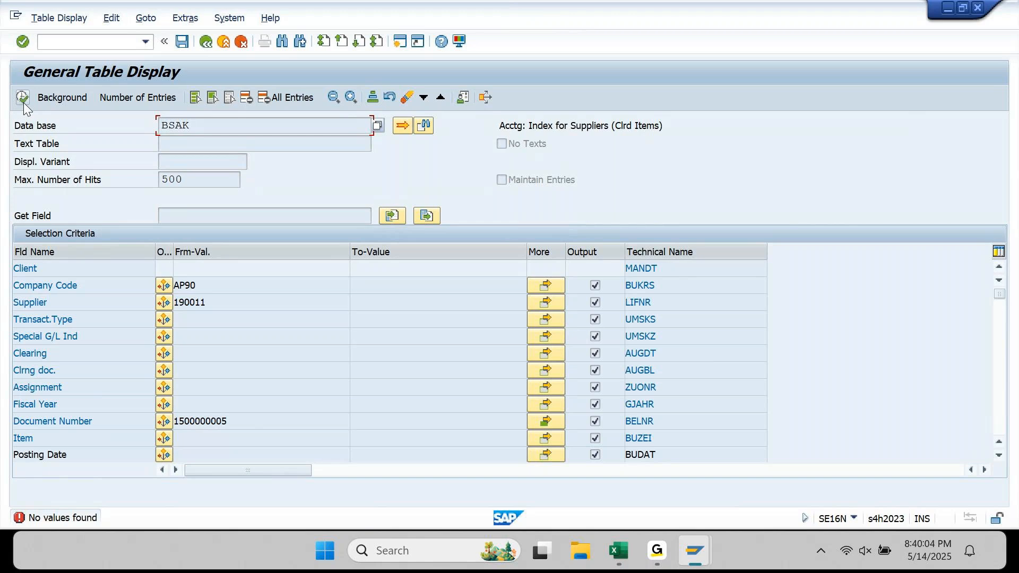
# - In another session, open SE16N on table BSEG with company code AP90
pyautogui.click(399, 42)
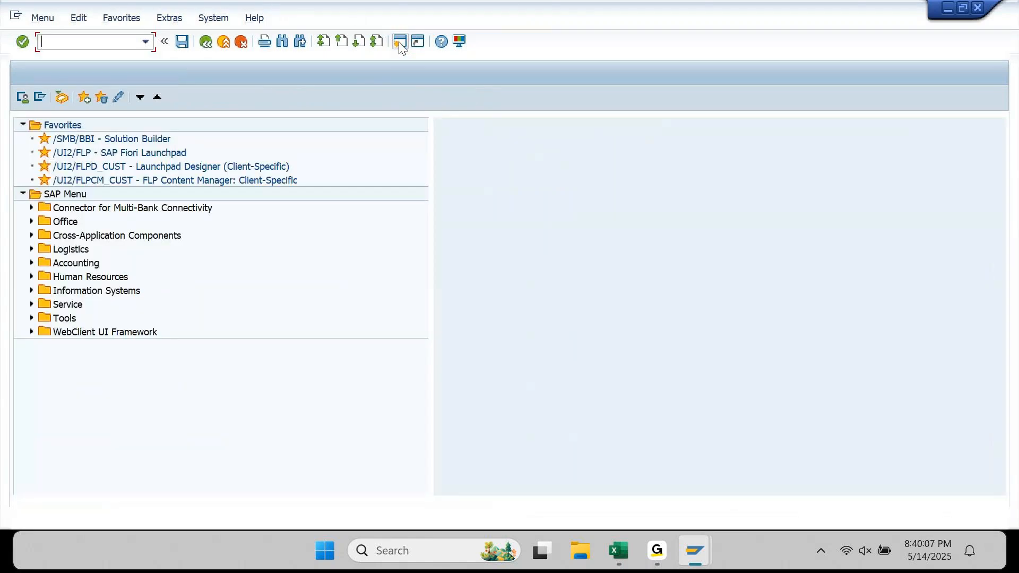
pyautogui.write('SE16N')
pyautogui.press('Return')
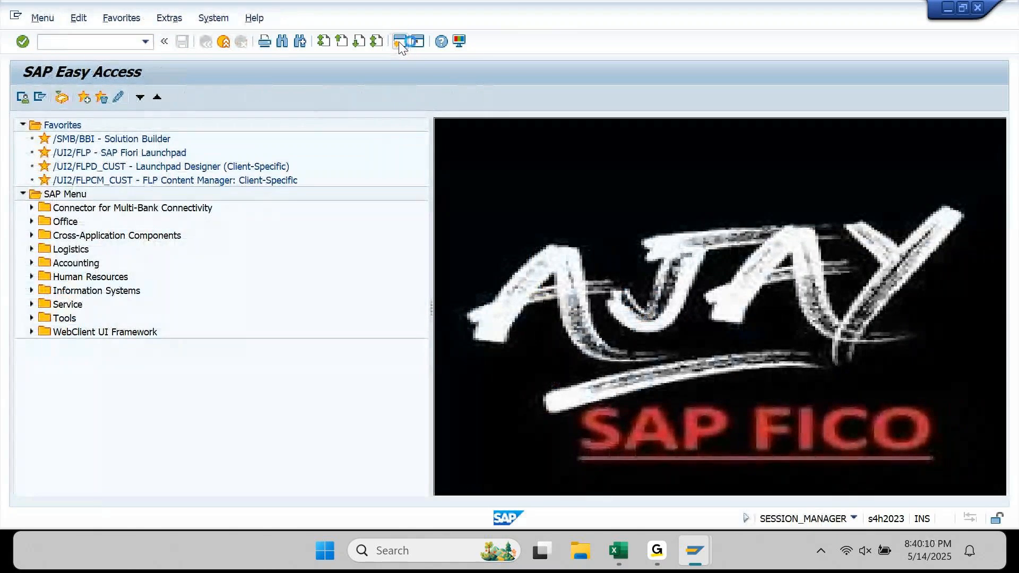
pyautogui.write('BSEG')
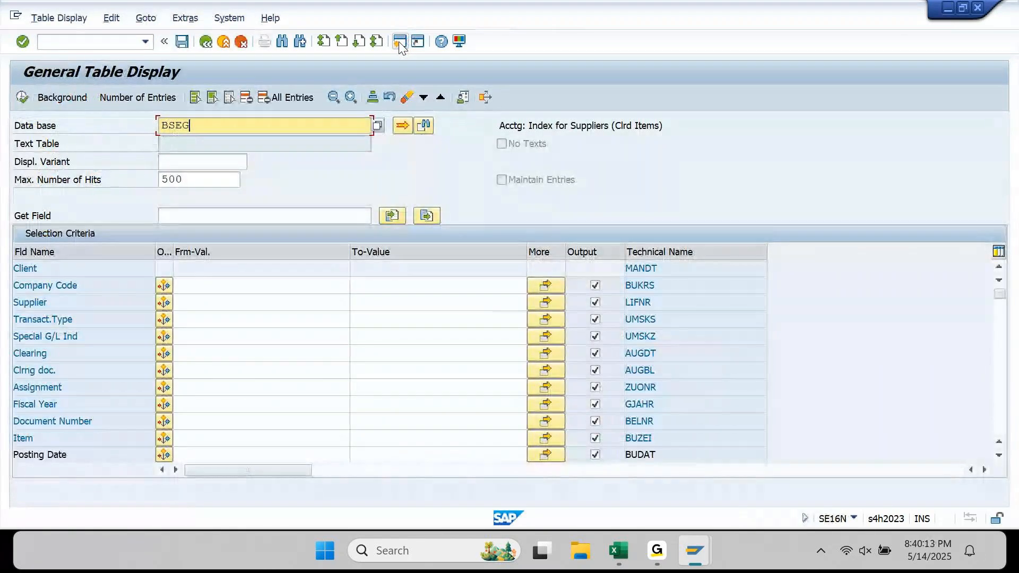
pyautogui.press('Return')
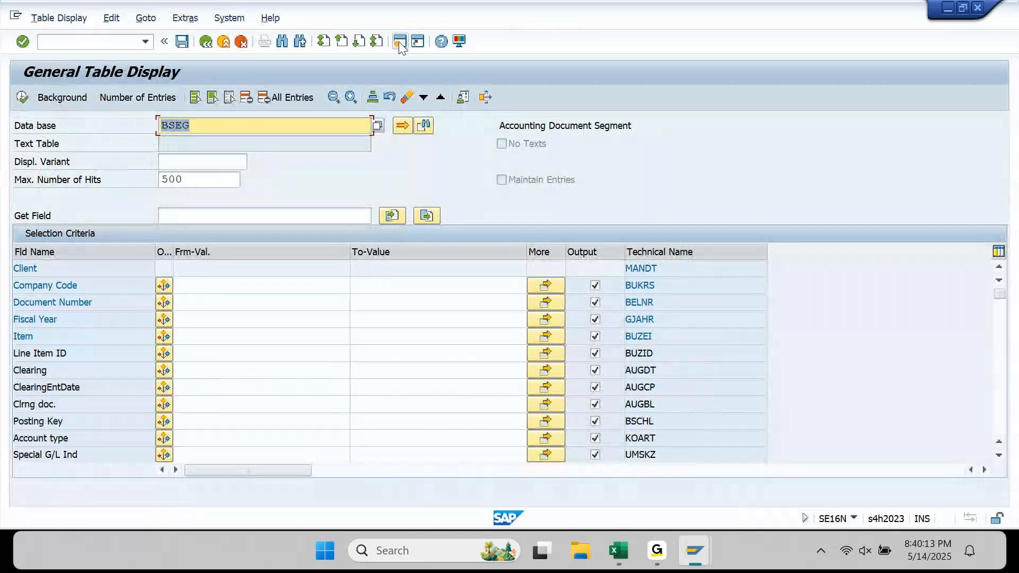
pyautogui.click(272, 287)
pyautogui.write('1000')
pyautogui.press('BackSpace')
pyautogui.press('BackSpace')
pyautogui.press('BackSpace')
pyautogui.press('BackSpace')
pyautogui.press('Down')
pyautogui.press('Down')
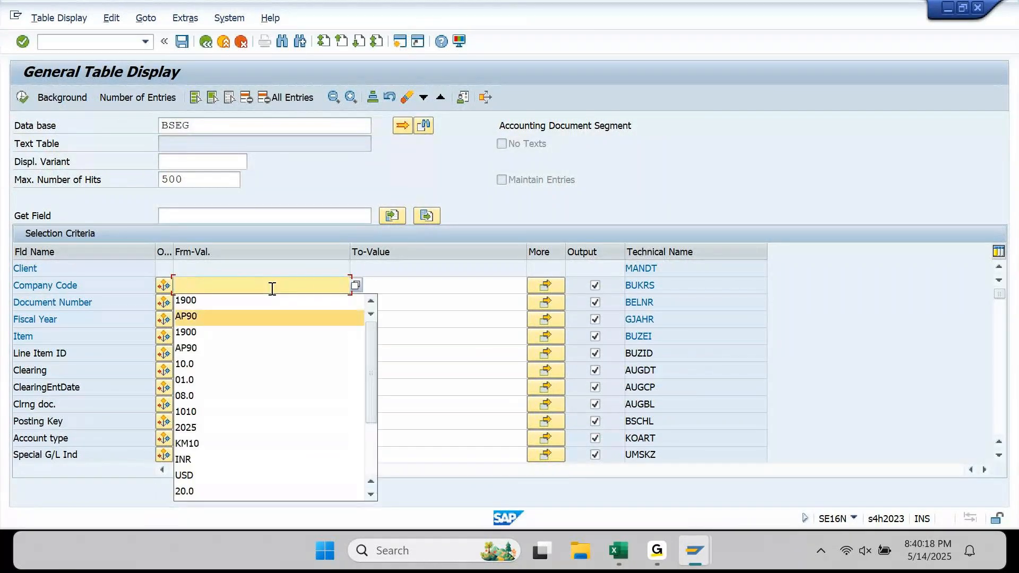
pyautogui.press('Return')
pyautogui.press('Down')
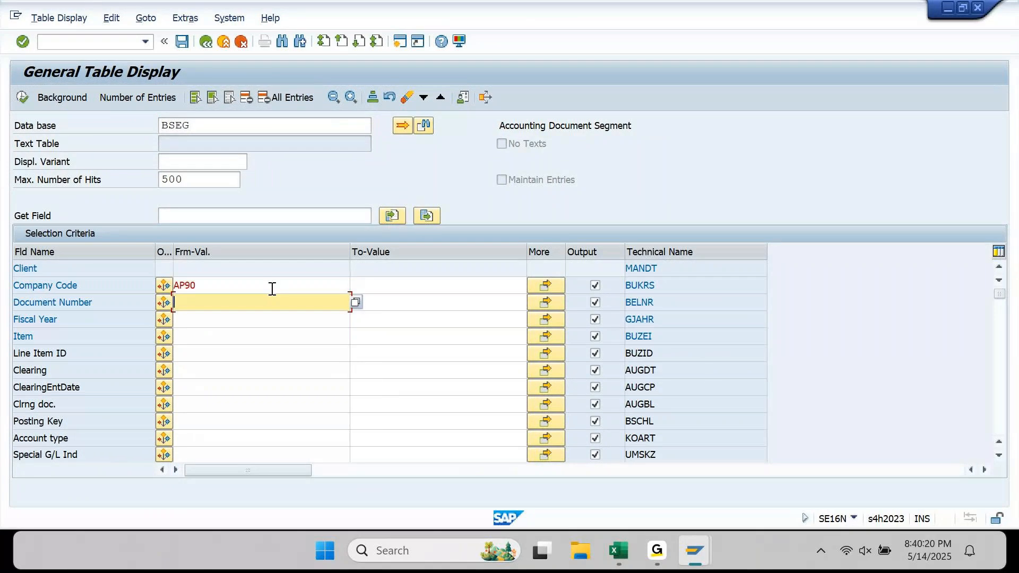
pyautogui.press('Tab')
pyautogui.press('Tab')
pyautogui.press('Tab')
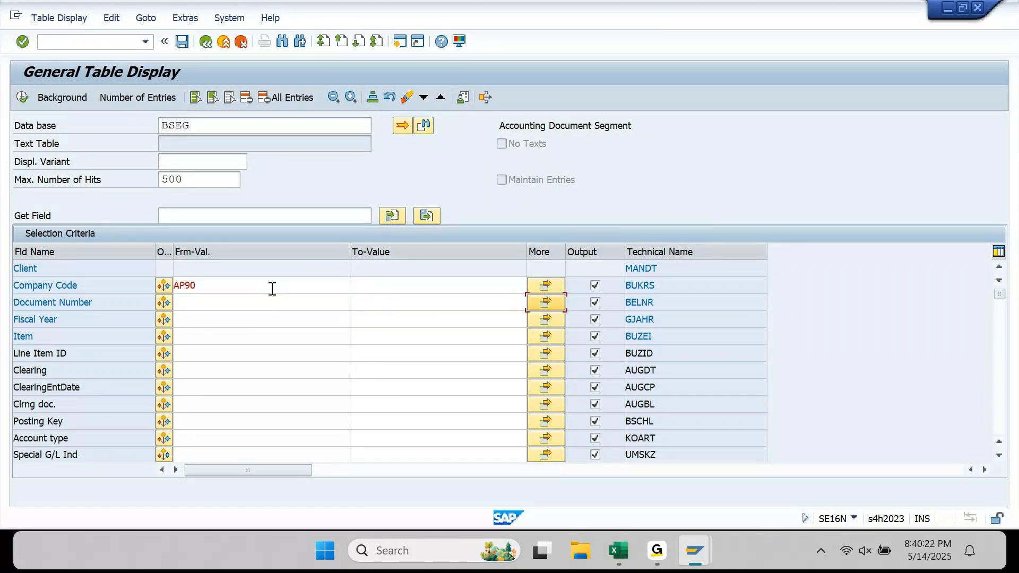
pyautogui.press('Return')
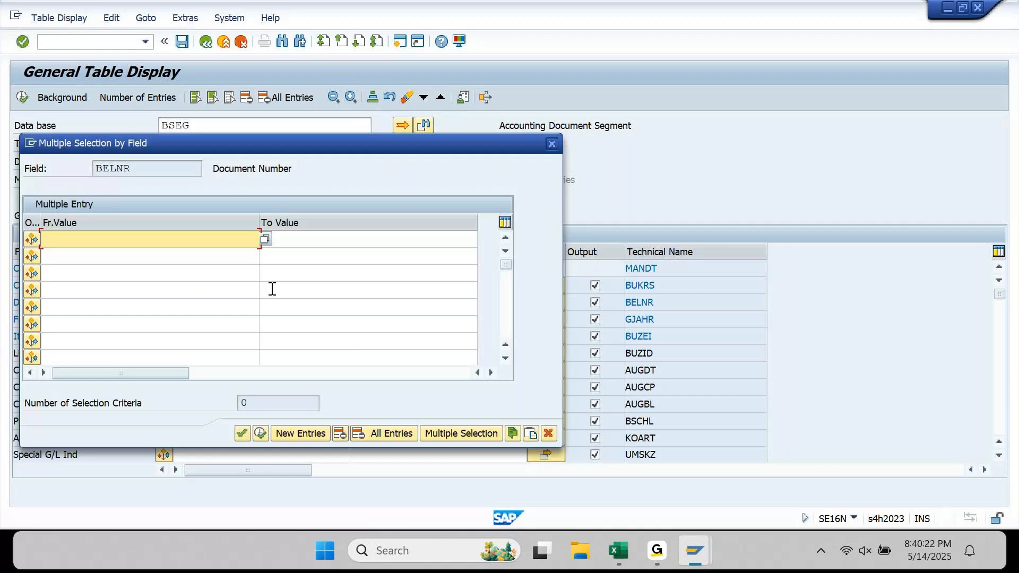
pyautogui.hotkey('ctrl', 'v')
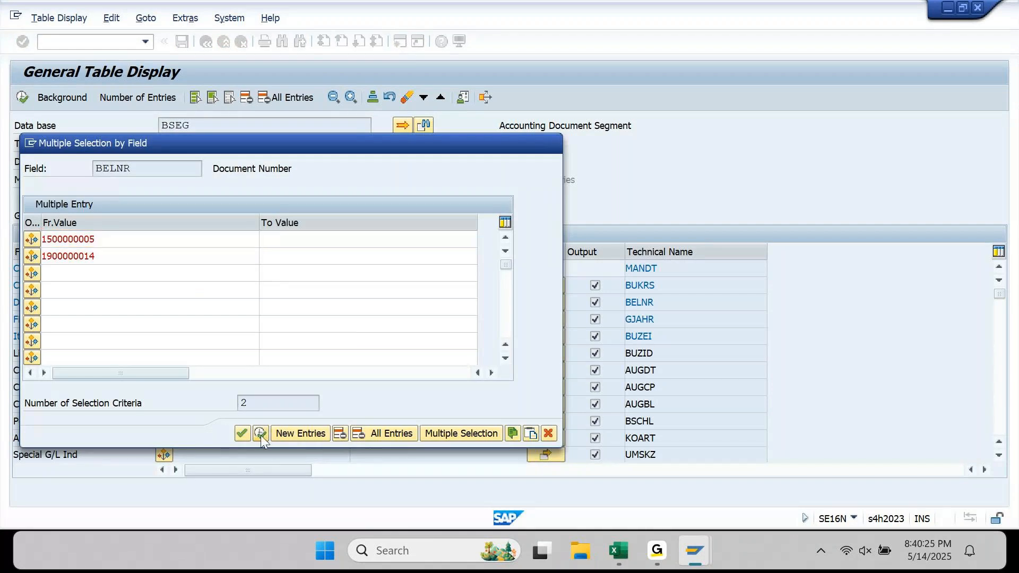
pyautogui.click(260, 434)
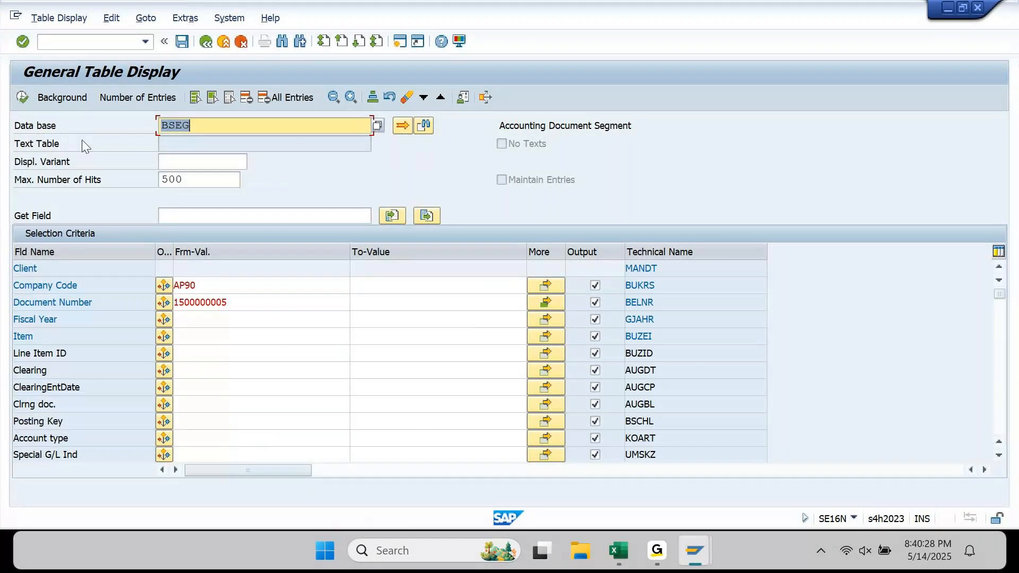
pyautogui.click(21, 96)
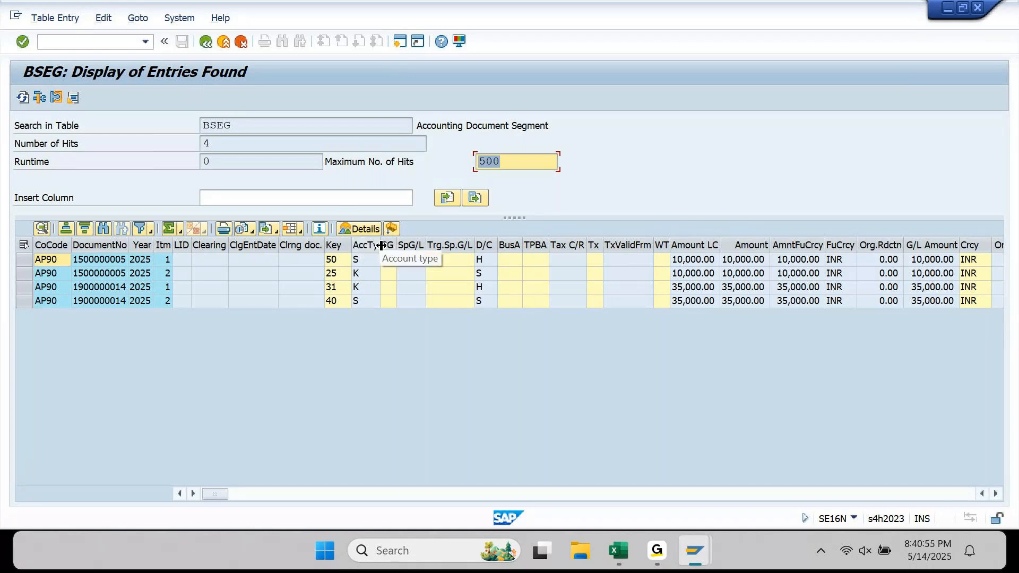
pyautogui.moveTo(383, 247); pyautogui.dragTo(431, 245)
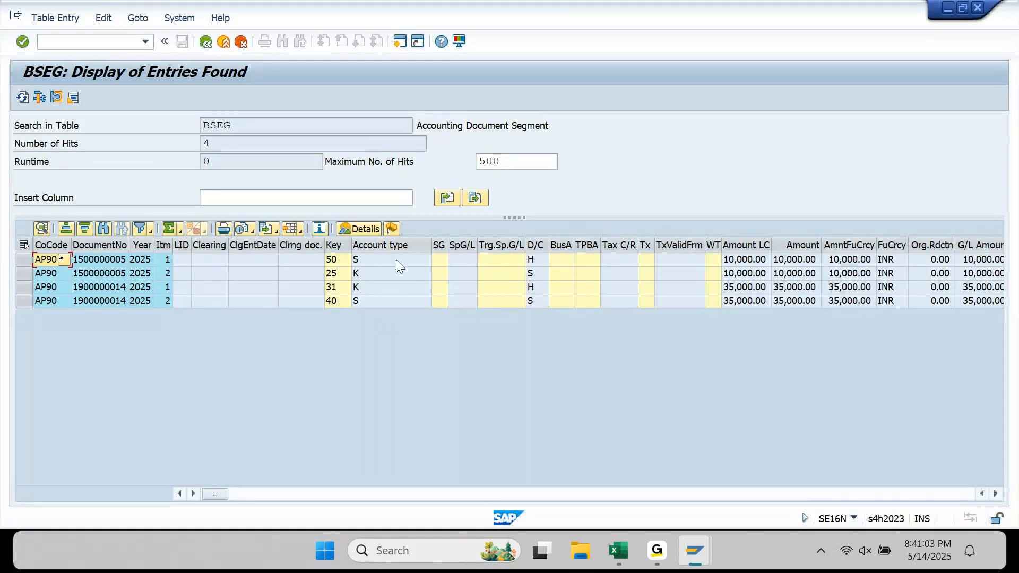
pyautogui.click(411, 274)
pyautogui.click(422, 272)
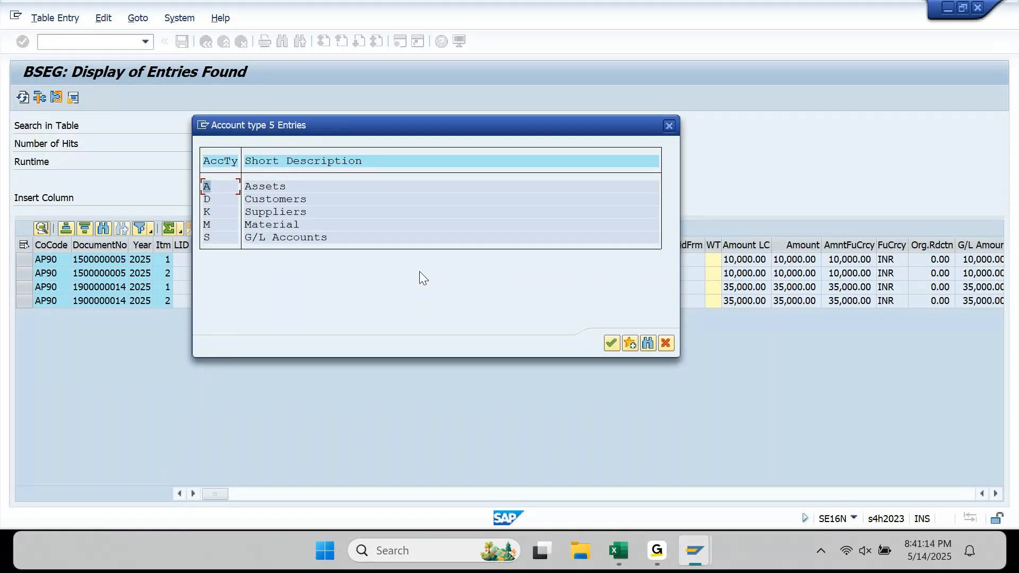
pyautogui.click(665, 123)
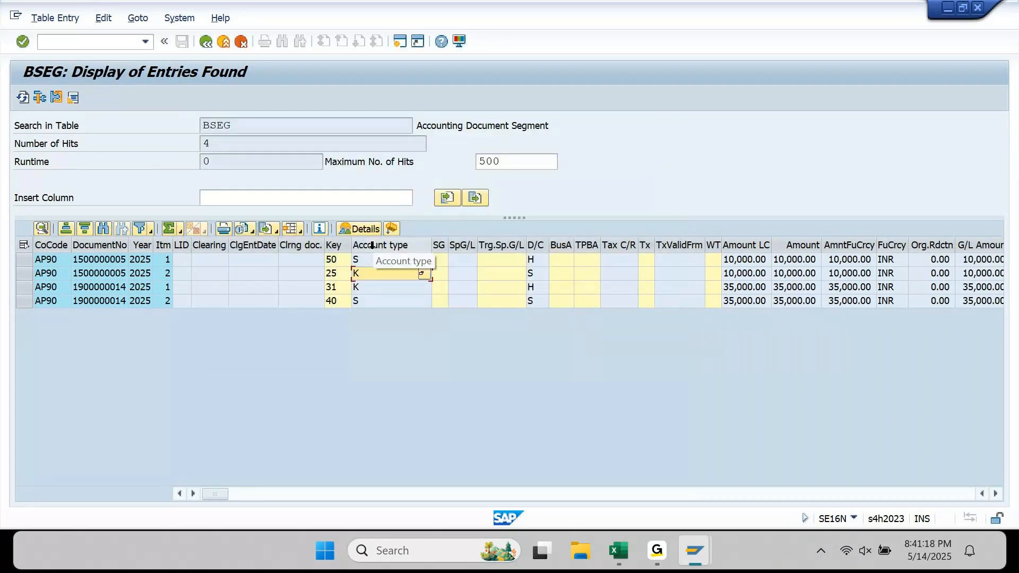
pyautogui.click(205, 41)
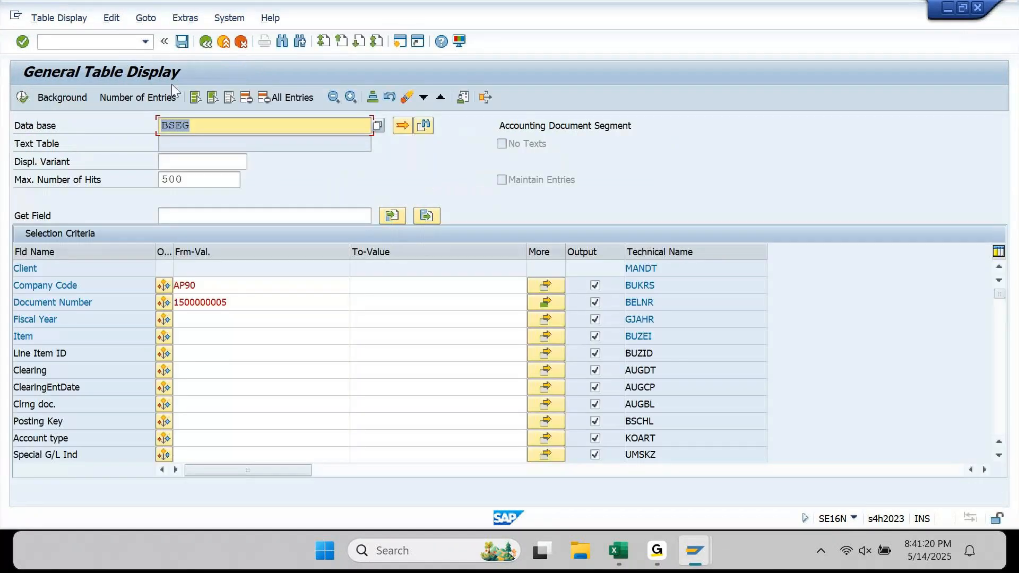
# - Rerun the BSEG query with account type K and hide the empty columns
pyautogui.click(193, 437)
pyautogui.write('K')
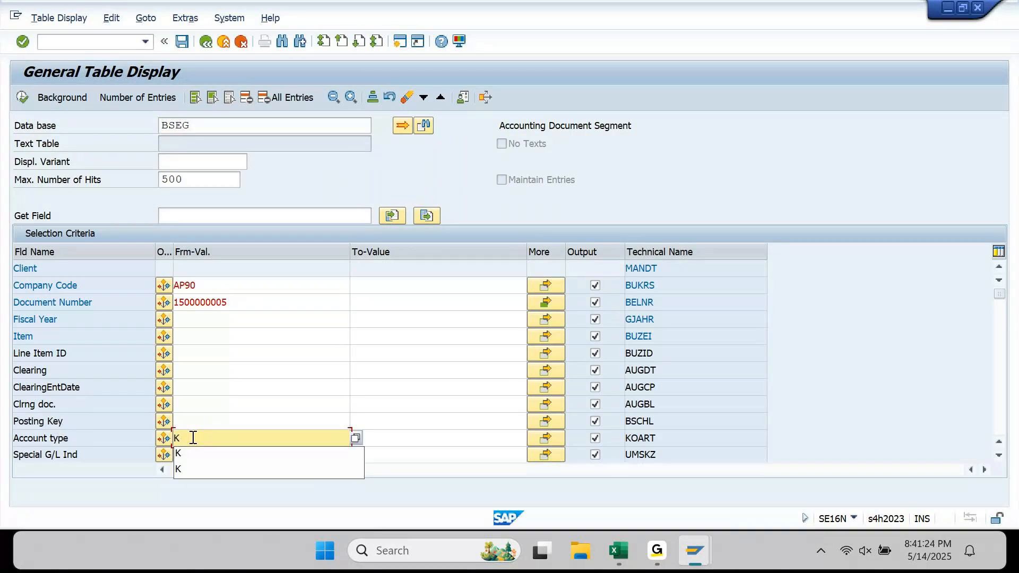
pyautogui.press('Return')
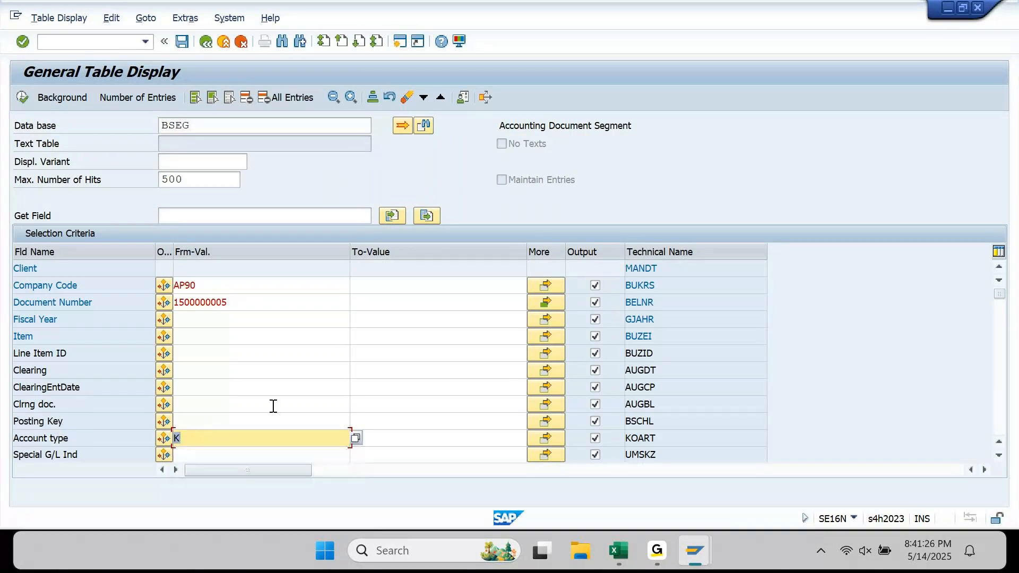
pyautogui.click(22, 98)
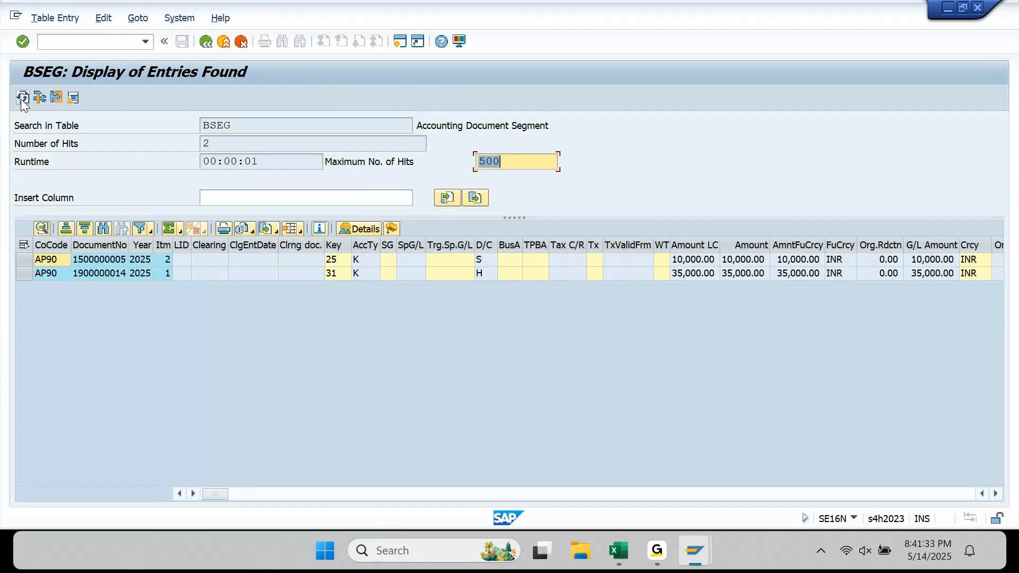
pyautogui.moveTo(210, 245); pyautogui.dragTo(258, 248)
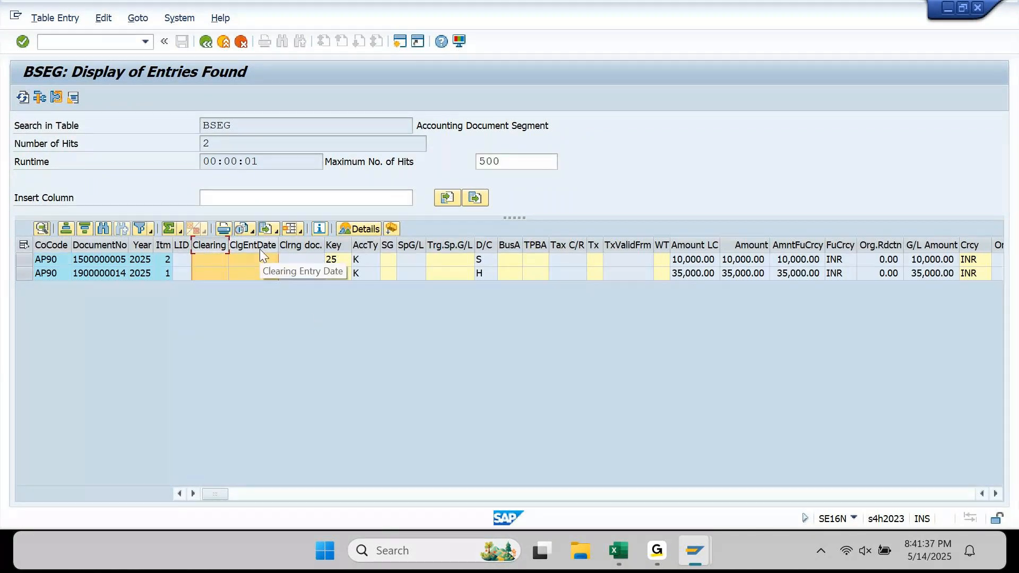
pyautogui.click(393, 227)
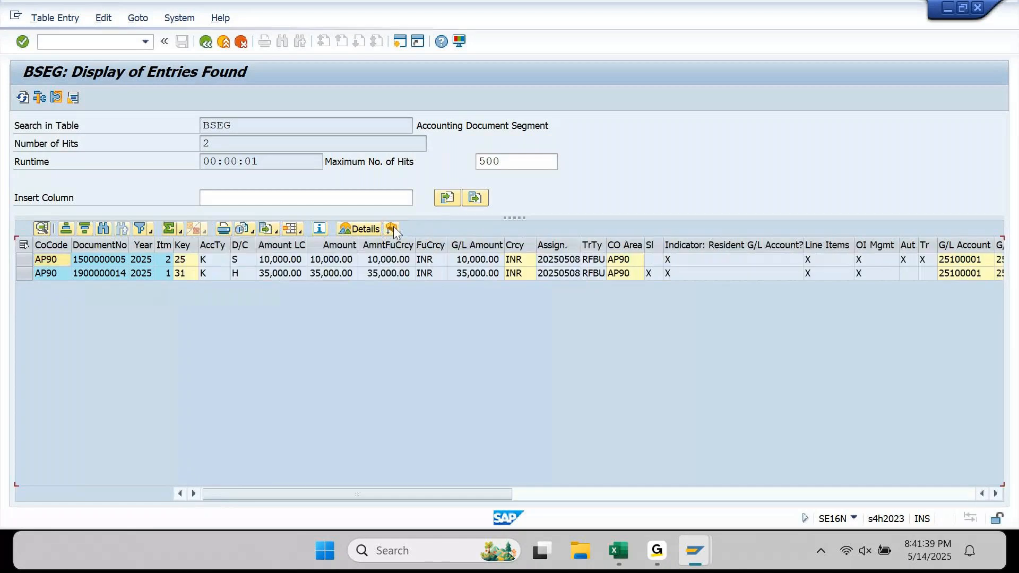
# - Select the invoice reference, year and item cells of the two supplier lines
pyautogui.click(337, 263)
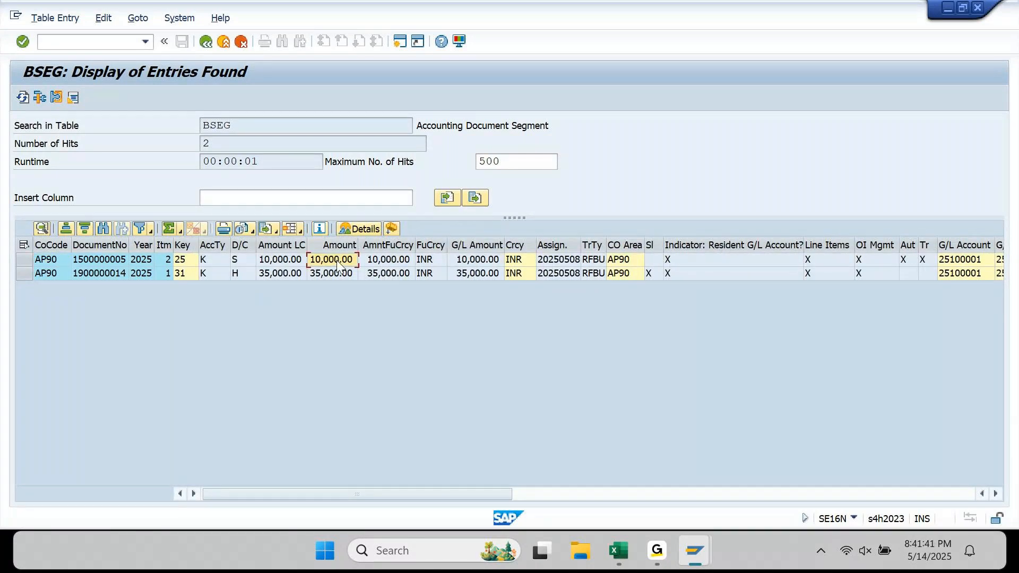
pyautogui.press('Right')
pyautogui.press('Right')
pyautogui.press('Right')
pyautogui.press('Right')
pyautogui.press('Right')
pyautogui.press('Right')
pyautogui.press('Right')
pyautogui.press('Right')
pyautogui.press('Right')
pyautogui.press('Right')
pyautogui.press('Right')
pyautogui.press('Right')
pyautogui.press('Right')
pyautogui.press('Right')
pyautogui.press('Right')
pyautogui.press('Right')
pyautogui.press('Right')
pyautogui.press('Right')
pyautogui.press('Right')
pyautogui.press('Right')
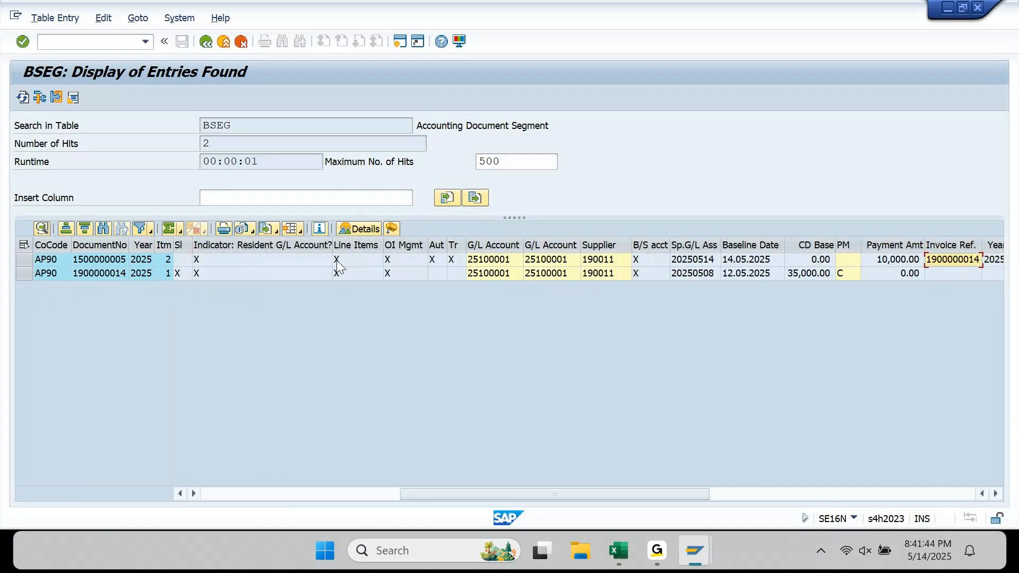
pyautogui.press('Left')
pyautogui.press('Left')
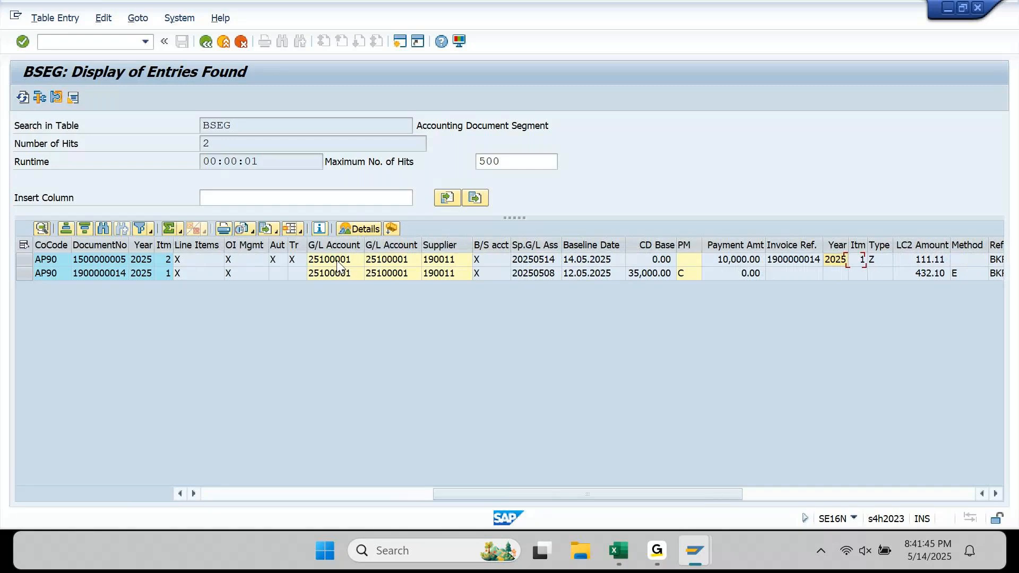
pyautogui.hotkey('shift', 'Right')
pyautogui.hotkey('shift', 'Right')
pyautogui.hotkey('shift', 'Down')
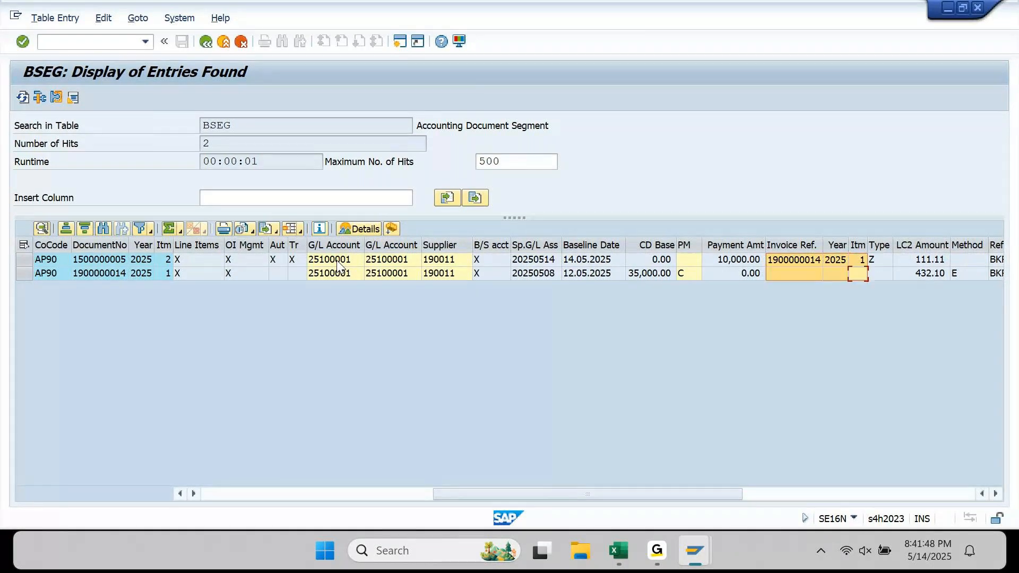
pyautogui.hotkey('shift', 'Right')
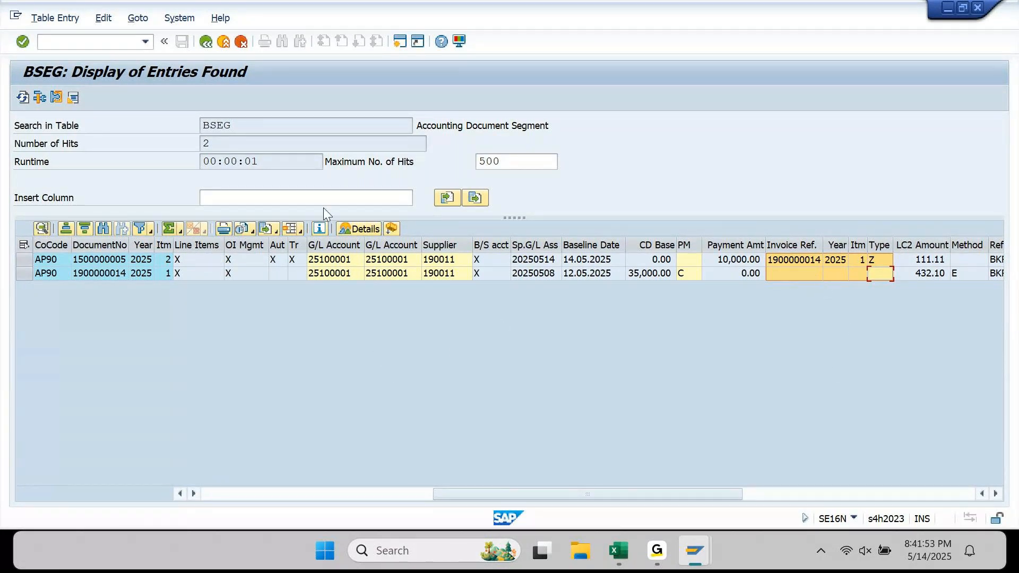
pyautogui.click(948, 16)
# - Bring the BSIK results window for supplier 190011 back to the front from the taskbar
pyautogui.moveTo(690, 560)
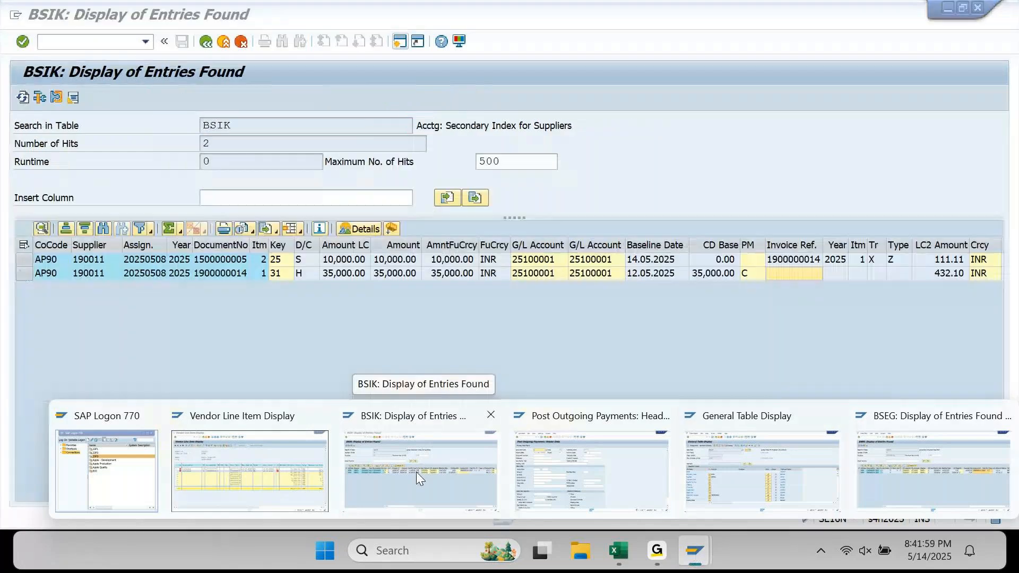
pyautogui.click(415, 472)
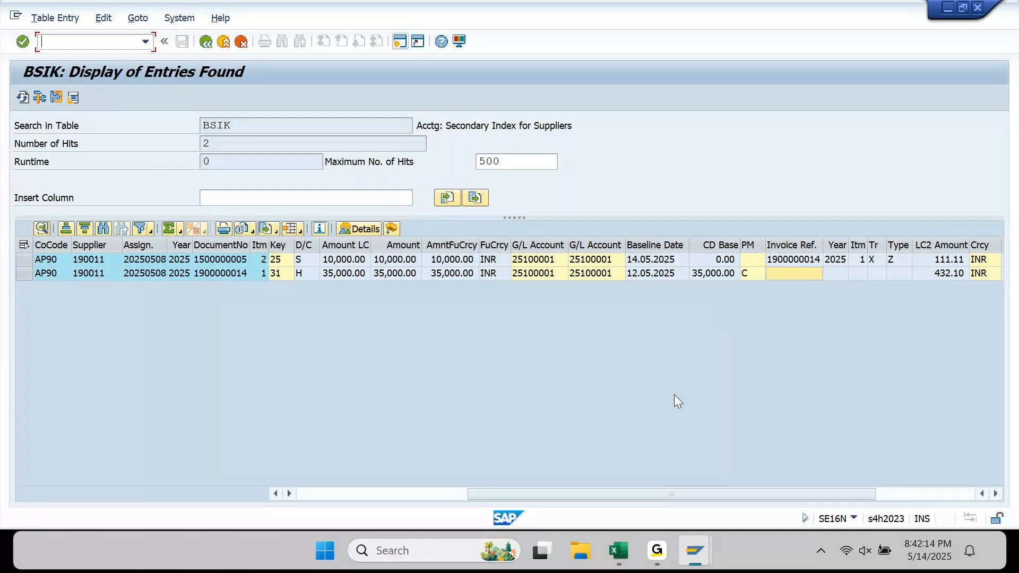
pyautogui.moveTo(695, 551)
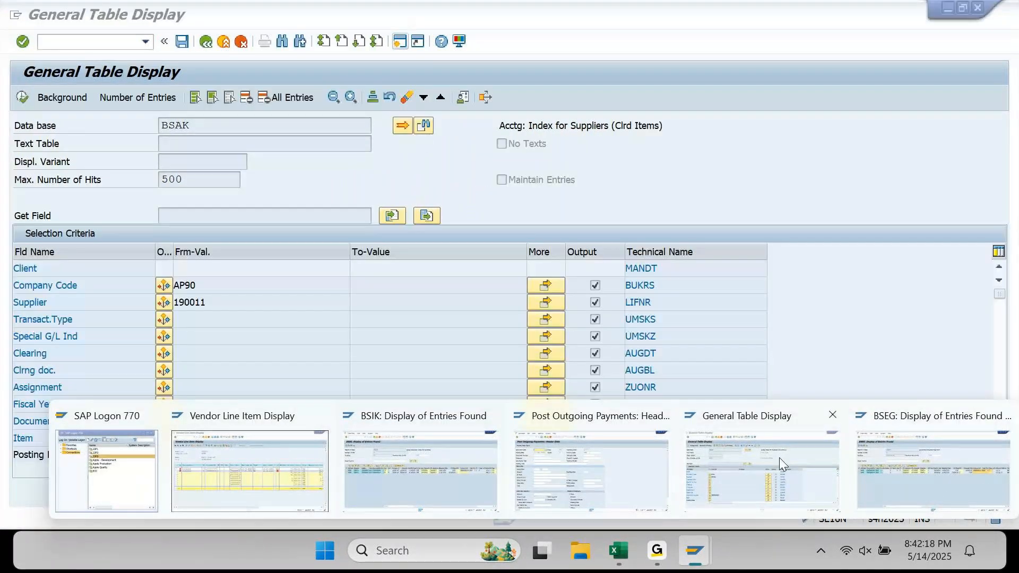
# - Enter reference PART PAY 02 in F-53 and copy it into the header and clearing texts
pyautogui.click(592, 472)
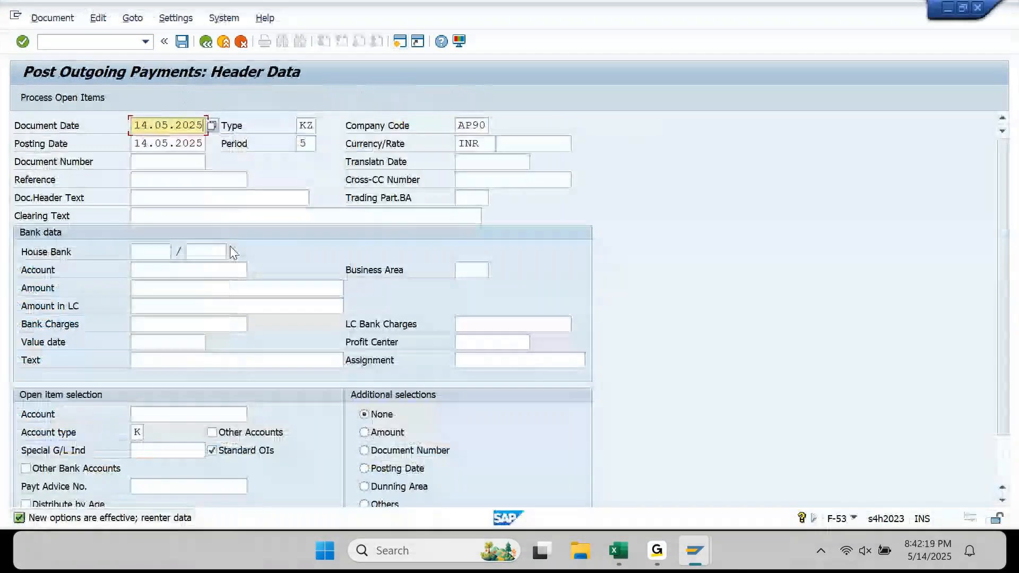
pyautogui.press('Down')
pyautogui.press('Down')
pyautogui.press('Down')
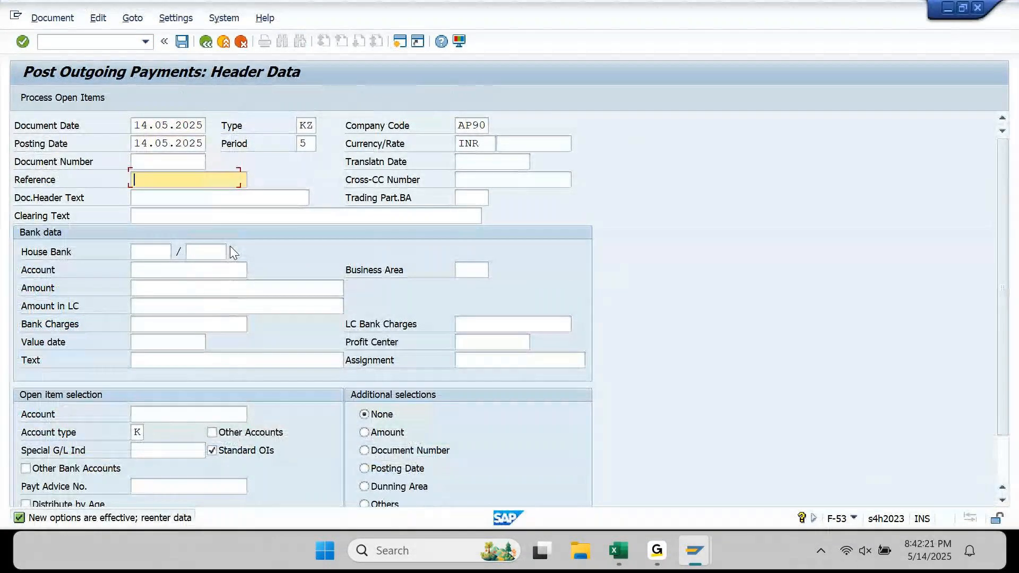
pyautogui.write('PART PAY 02')
pyautogui.hotkey('ctrl', 'a')
pyautogui.hotkey('ctrl', 'c')
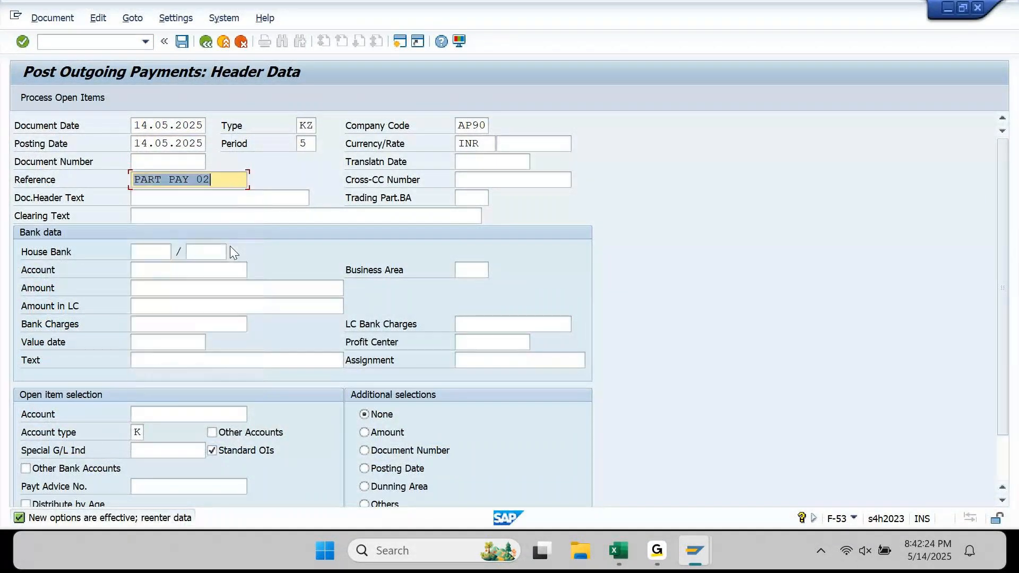
pyautogui.press('Down')
pyautogui.hotkey('ctrl', 'v')
pyautogui.press('Down')
pyautogui.hotkey('ctrl', 'v')
pyautogui.press('Down')
pyautogui.press('Down')
# - Set the bank account to 13100012 from the input history
pyautogui.write('1')
pyautogui.press('Down')
pyautogui.press('Return')
pyautogui.press('Down')
pyautogui.press('BackSpace')
pyautogui.click(652, 270)
# - Select the Payment 2 amount of 8,000.00 in the Excel payment schedule
pyautogui.click(631, 562)
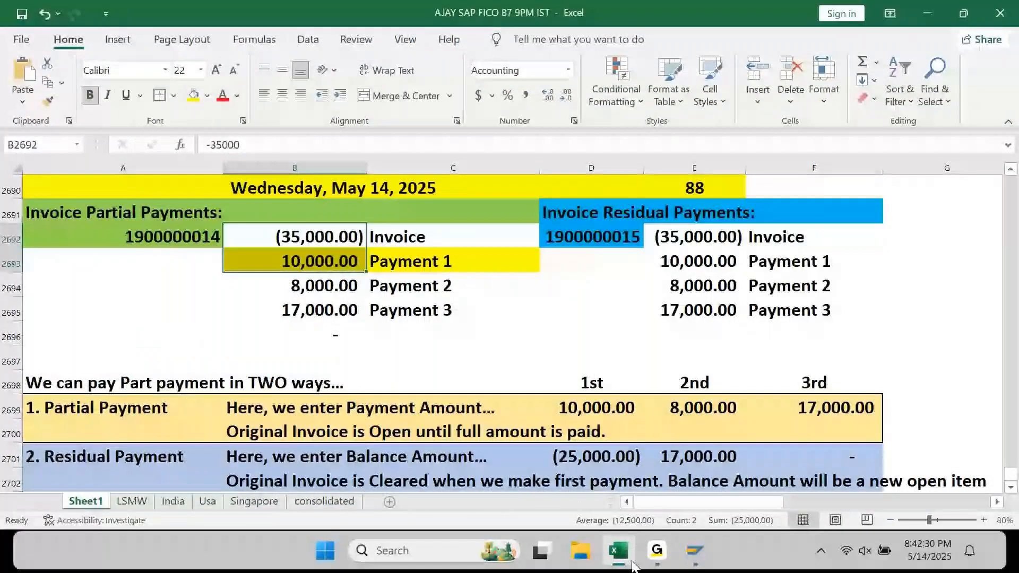
pyautogui.press('Down')
pyautogui.press('Down')
pyautogui.hotkey('shift', 'Right')
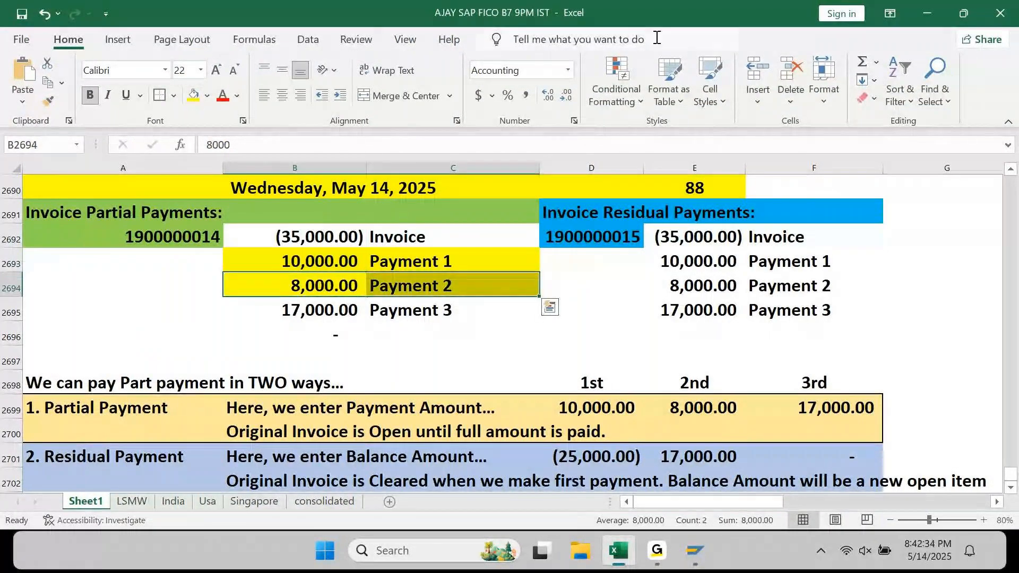
# - Enter amount 8000, value date 14.05.2025 and text PART PAY 02 for the payment
pyautogui.click(943, 12)
pyautogui.write('8')
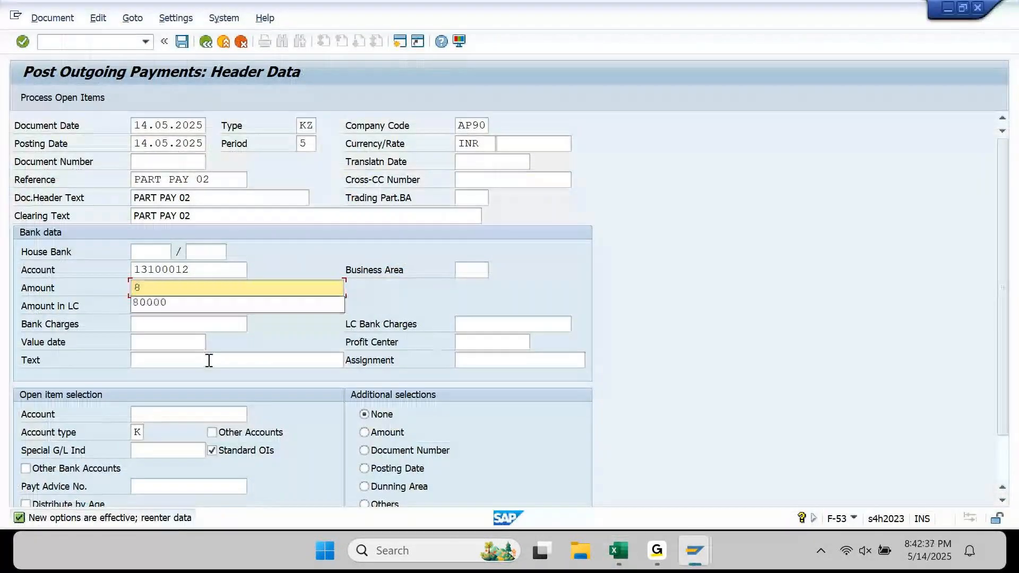
pyautogui.write('000')
pyautogui.press('Tab')
pyautogui.press('Tab')
pyautogui.press('Tab')
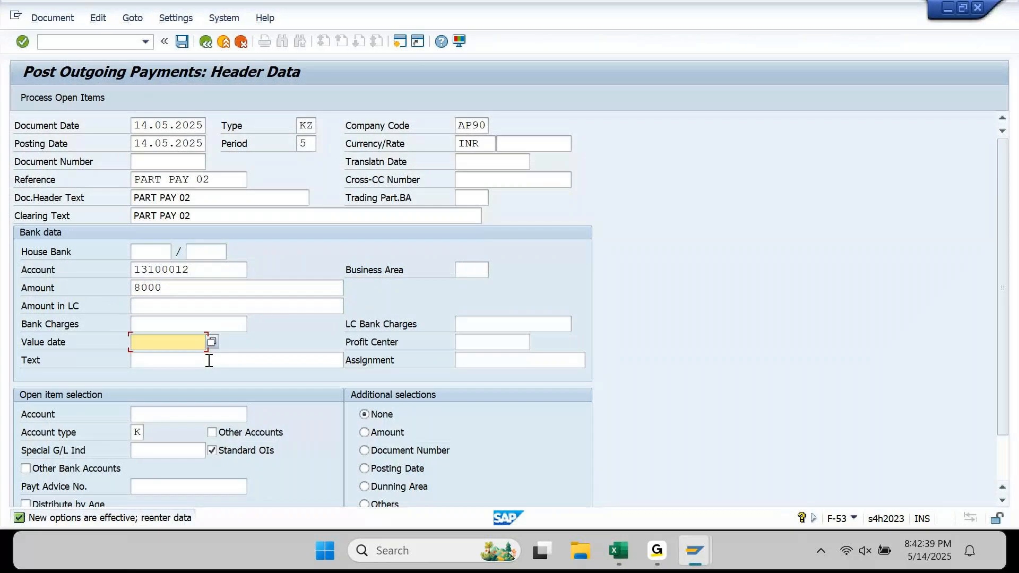
pyautogui.press('F4')
pyautogui.press('Return')
pyautogui.press('Down')
pyautogui.write('PART PAY 01')
pyautogui.press('BackSpace')
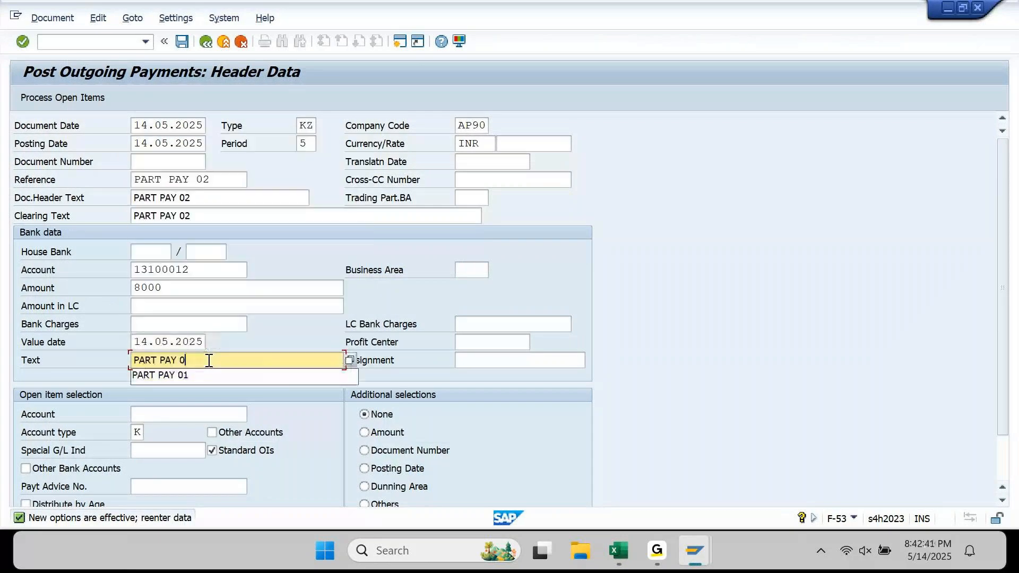
pyautogui.write('2')
pyautogui.press('Down')
pyautogui.press('Down')
pyautogui.press('Up')
pyautogui.press('Down')
pyautogui.press('Return')
pyautogui.click(367, 454)
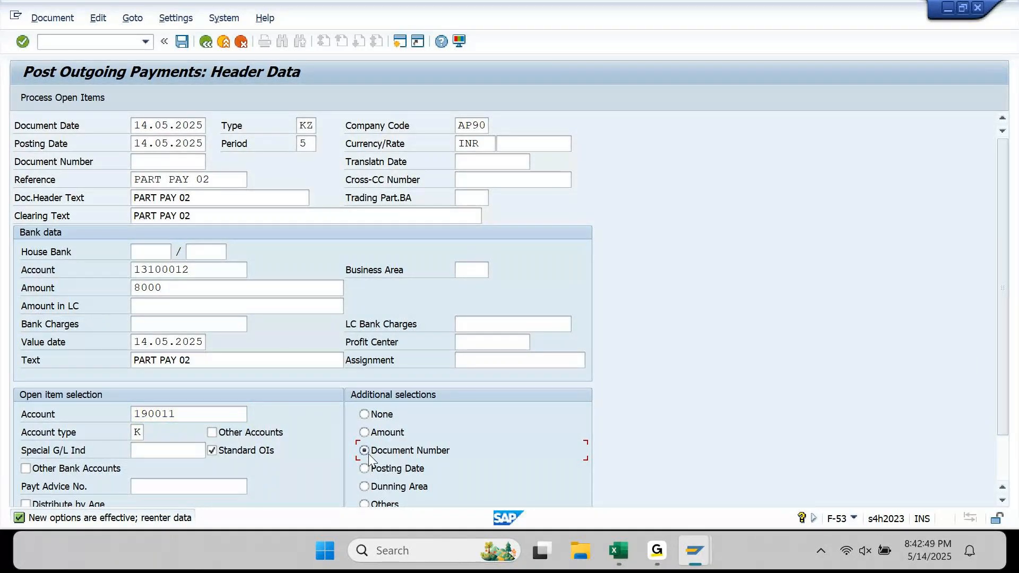
pyautogui.press('Return')
pyautogui.press('Down')
pyautogui.press('Return')
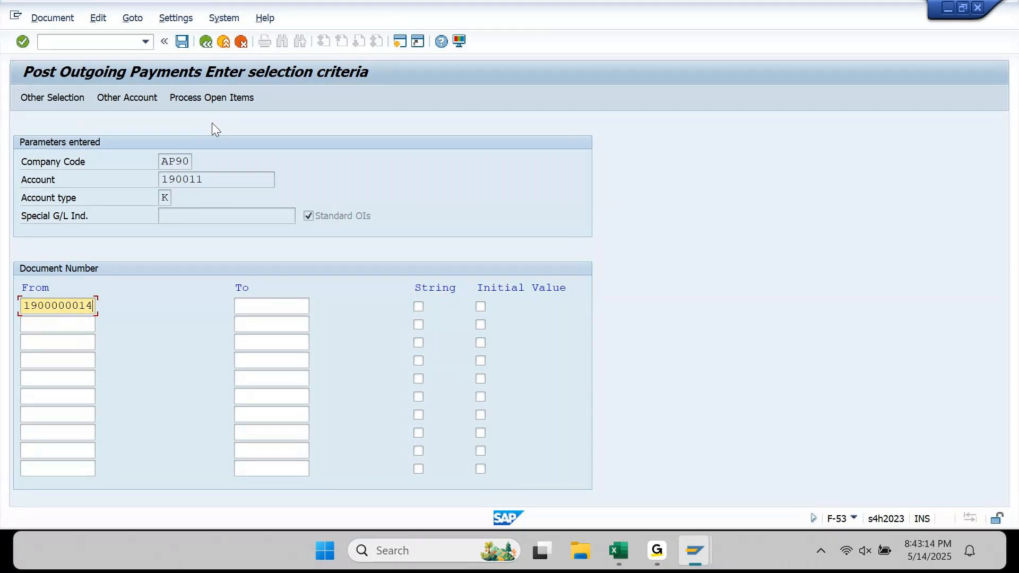
pyautogui.click(218, 102)
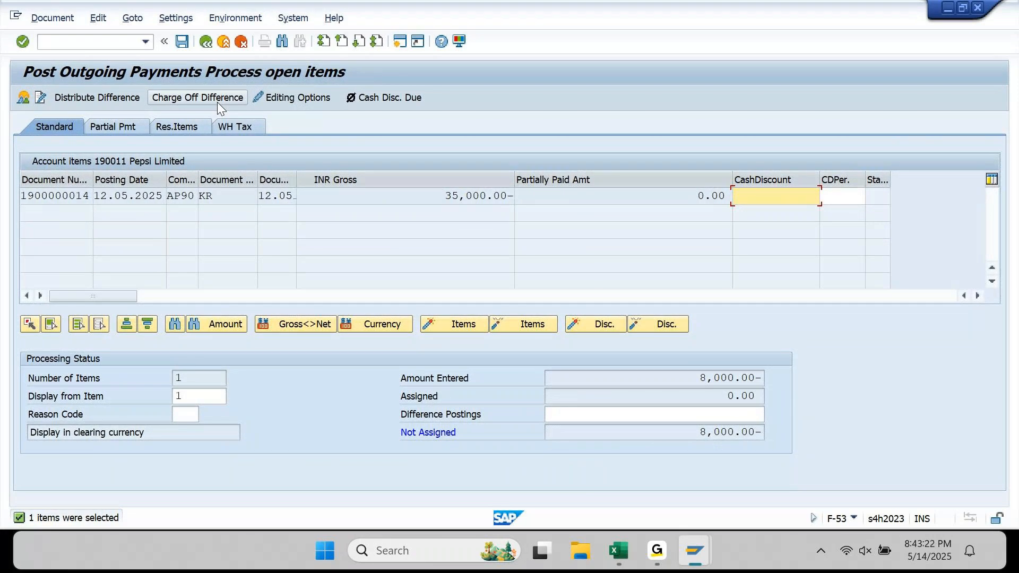
pyautogui.click(445, 198)
pyautogui.moveTo(445, 197); pyautogui.dragTo(544, 211)
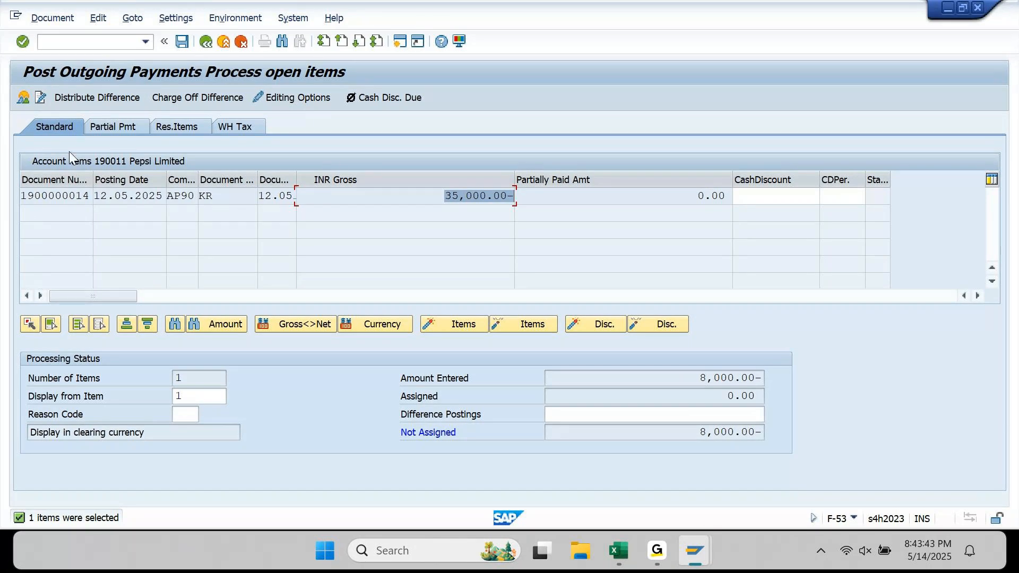
pyautogui.moveTo(21, 196); pyautogui.dragTo(97, 196)
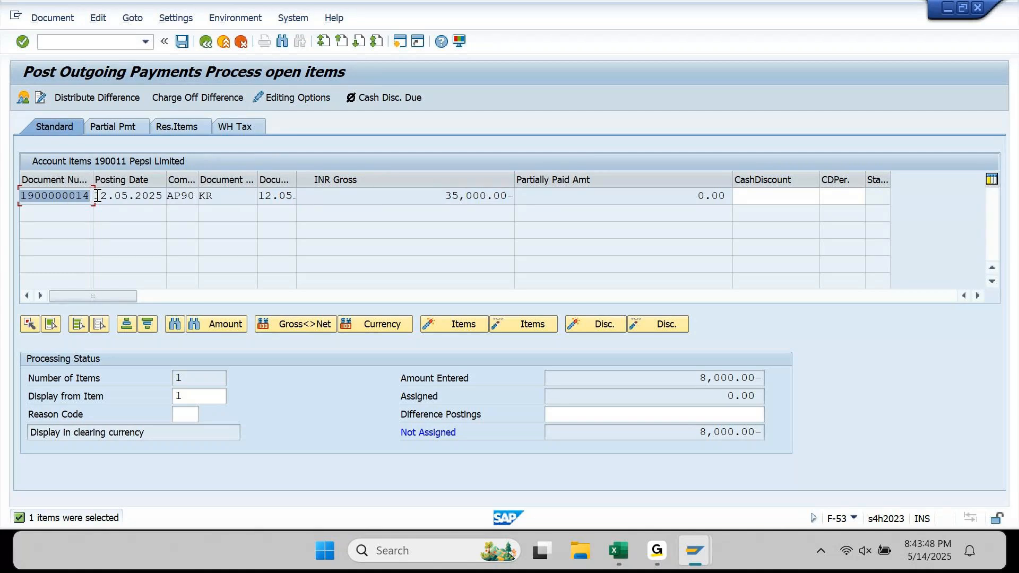
pyautogui.moveTo(695, 536)
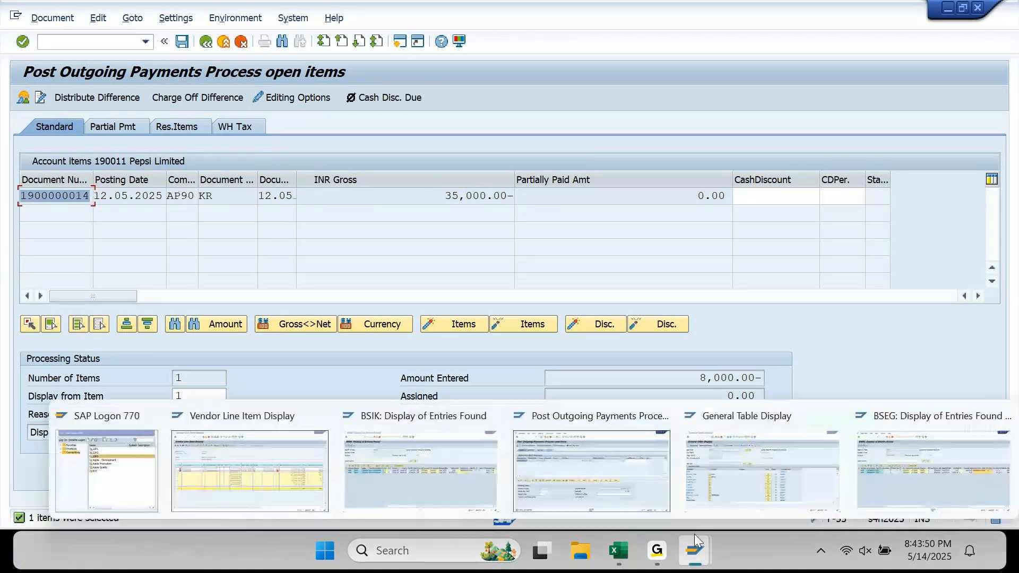
pyautogui.click(442, 471)
pyautogui.click(225, 262)
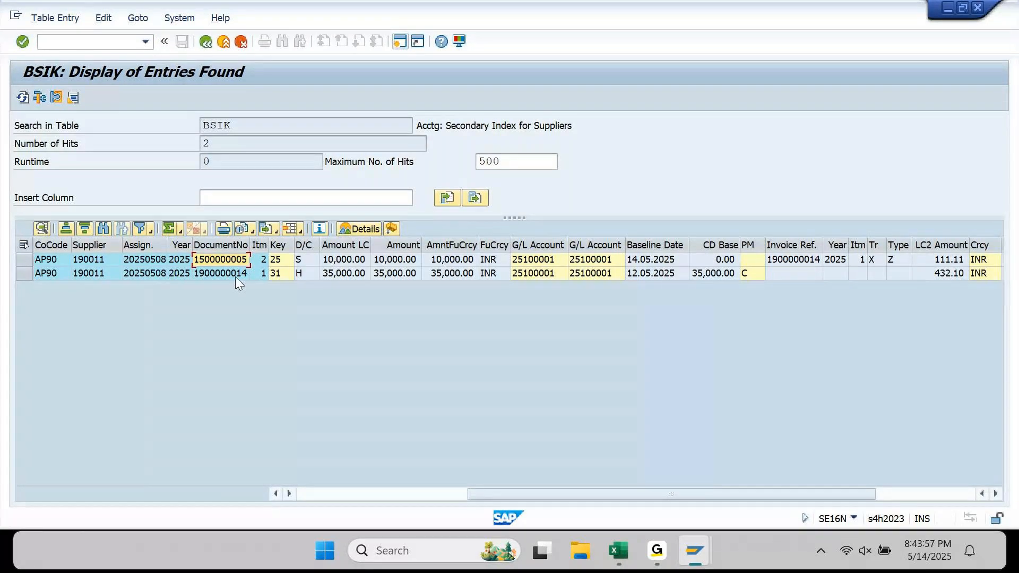
pyautogui.click(234, 275)
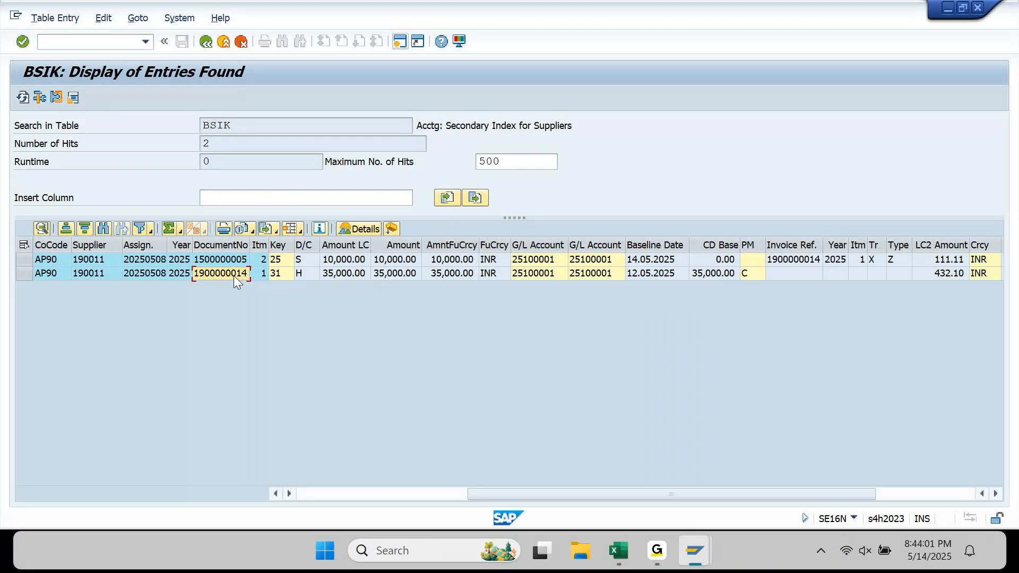
pyautogui.click(949, 8)
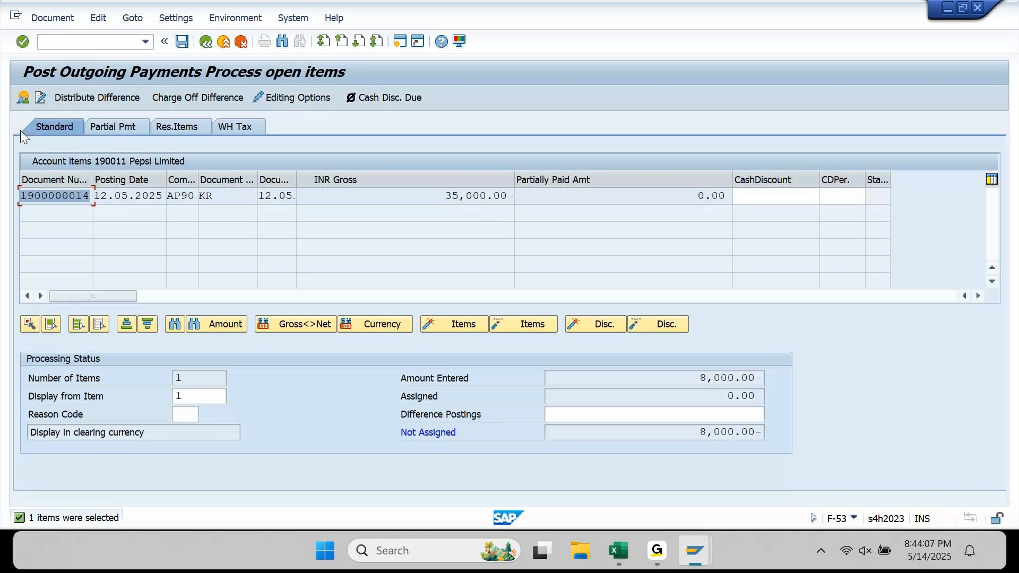
pyautogui.click(24, 99)
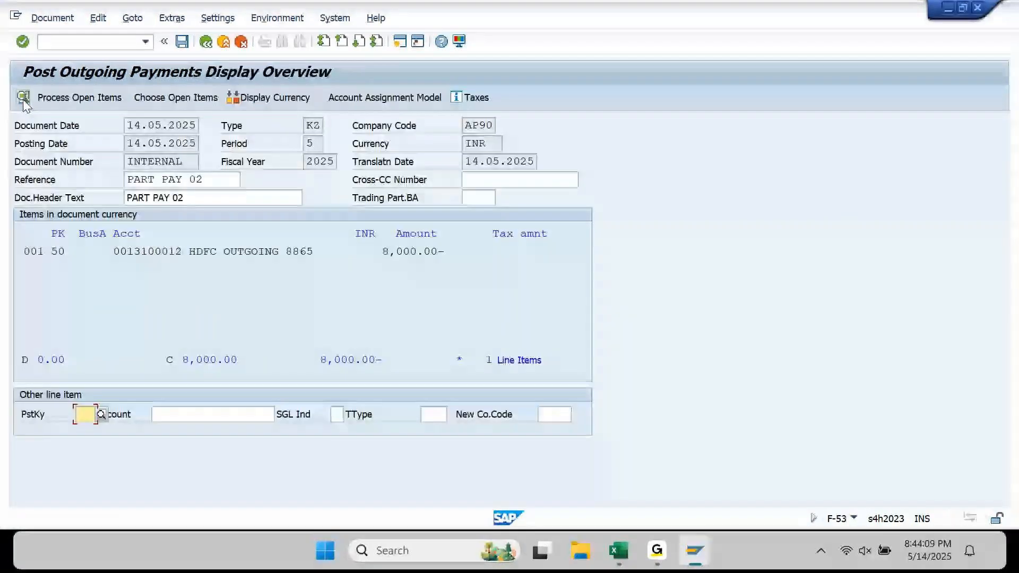
# - Reselect all of supplier 190011's open items with no additional selections
pyautogui.click(180, 97)
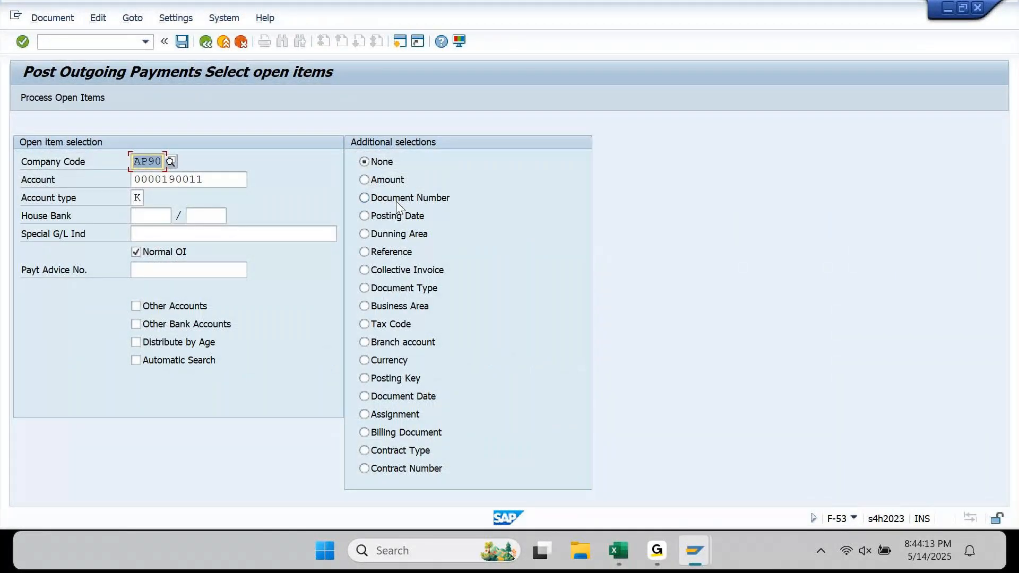
pyautogui.click(383, 169)
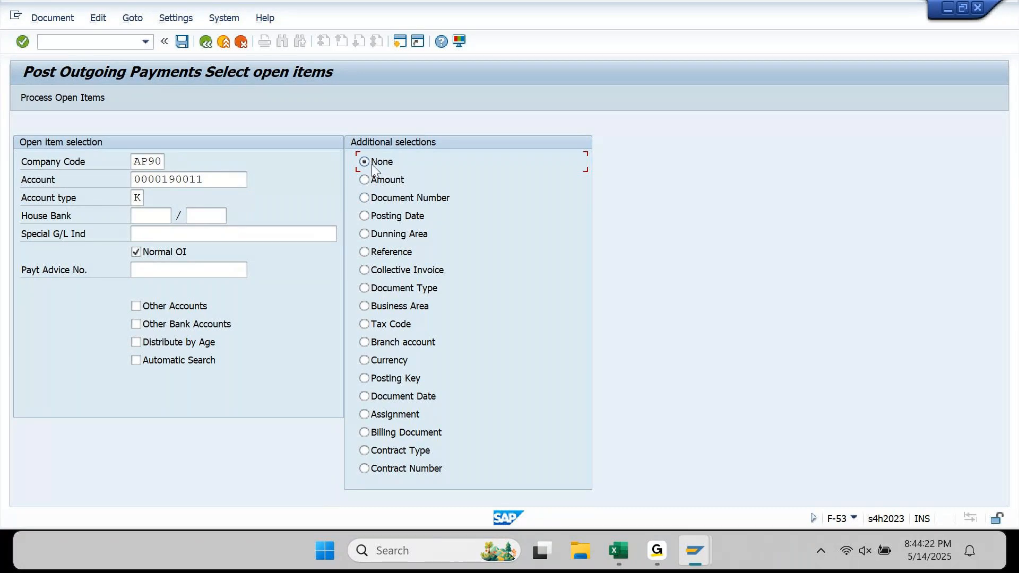
pyautogui.click(81, 97)
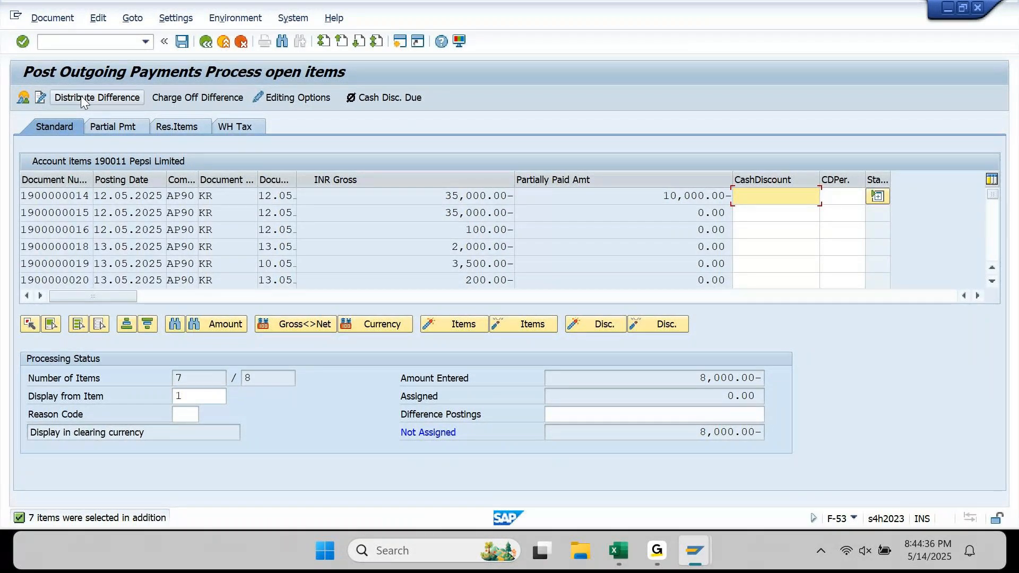
pyautogui.click(92, 196)
pyautogui.click(358, 229)
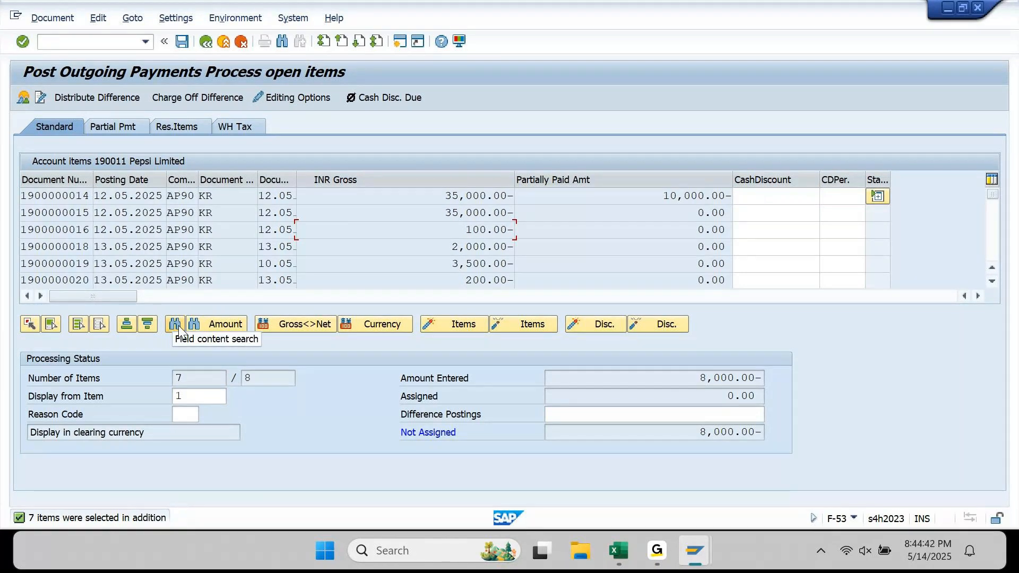
pyautogui.click(178, 325)
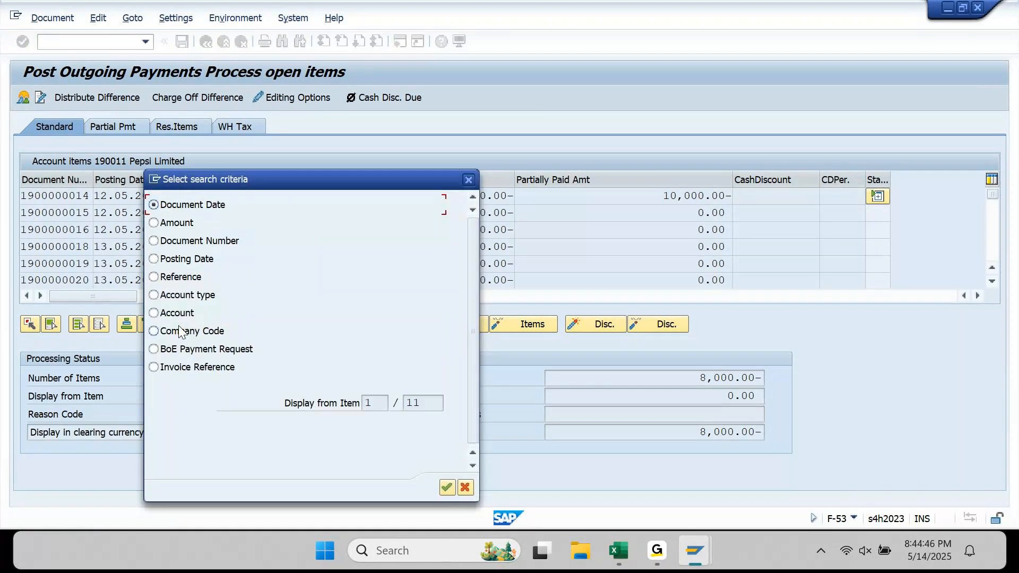
pyautogui.click(201, 240)
pyautogui.click(449, 487)
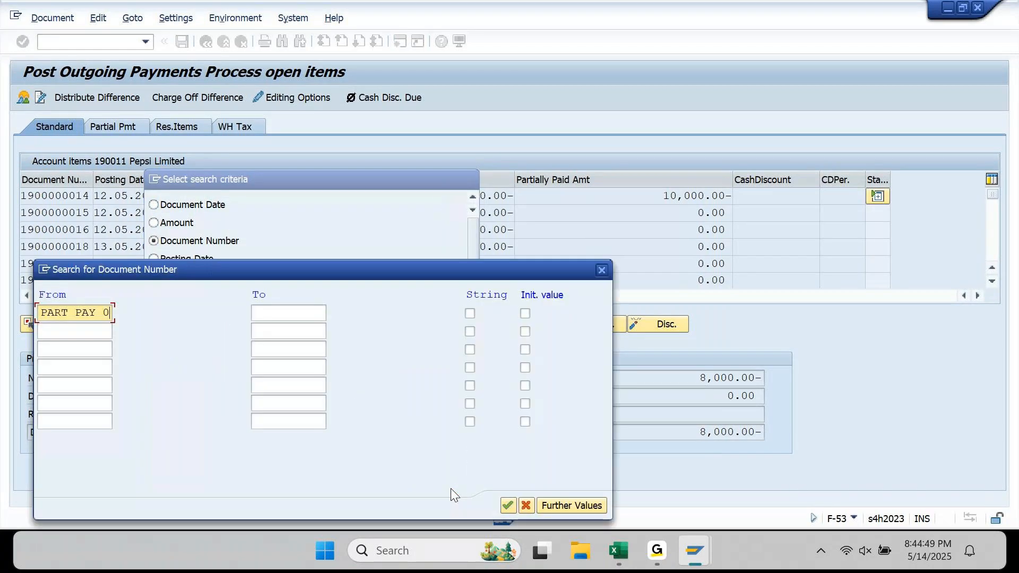
pyautogui.hotkey('shift', 'Left')
pyautogui.hotkey('shift', 'Left')
pyautogui.hotkey('shift', 'Left')
pyautogui.hotkey('shift', 'Left')
pyautogui.hotkey('shift', 'Left')
pyautogui.hotkey('shift', 'Left')
pyautogui.hotkey('shift', 'Left')
pyautogui.hotkey('shift', 'Left')
pyautogui.hotkey('shift', 'Left')
pyautogui.hotkey('shift', 'Left')
pyautogui.press('BackSpace')
pyautogui.press('Down')
pyautogui.press('Return')
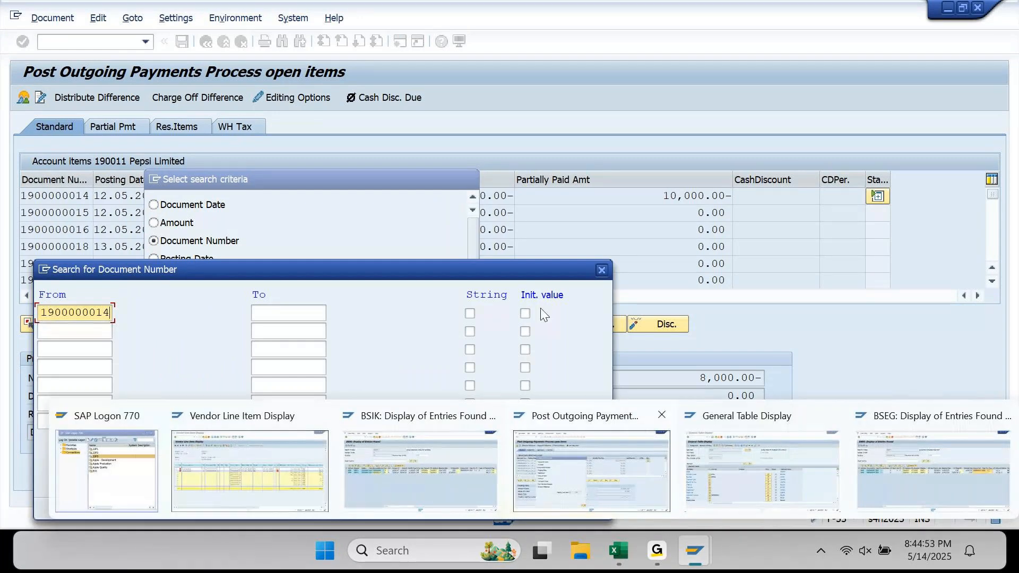
pyautogui.click(513, 502)
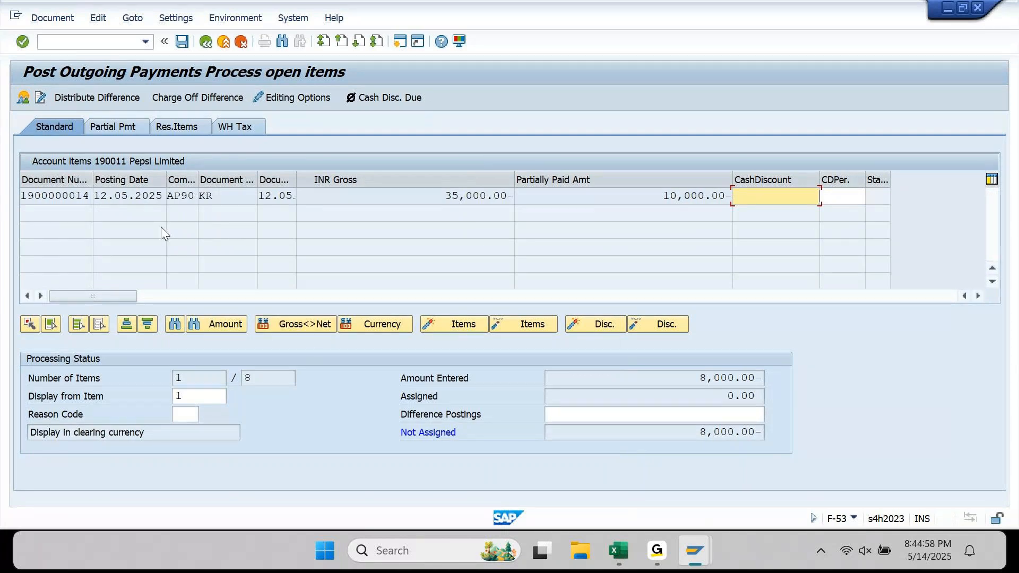
# - Review the invoice's 35,000.00 gross and 10,000.00 already partially paid
pyautogui.click(441, 195)
pyautogui.moveTo(441, 196); pyautogui.dragTo(524, 204)
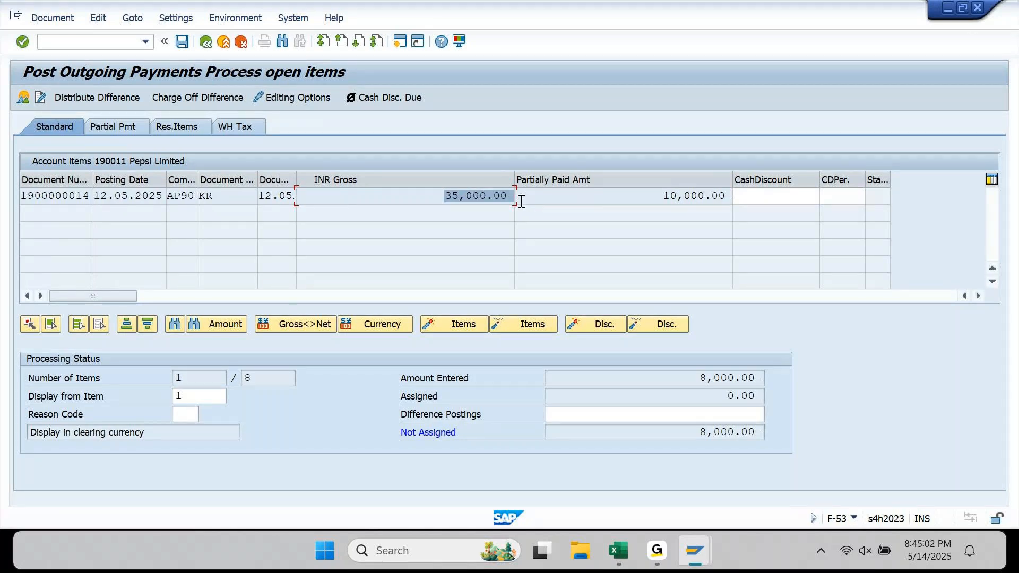
pyautogui.moveTo(658, 196); pyautogui.dragTo(712, 194)
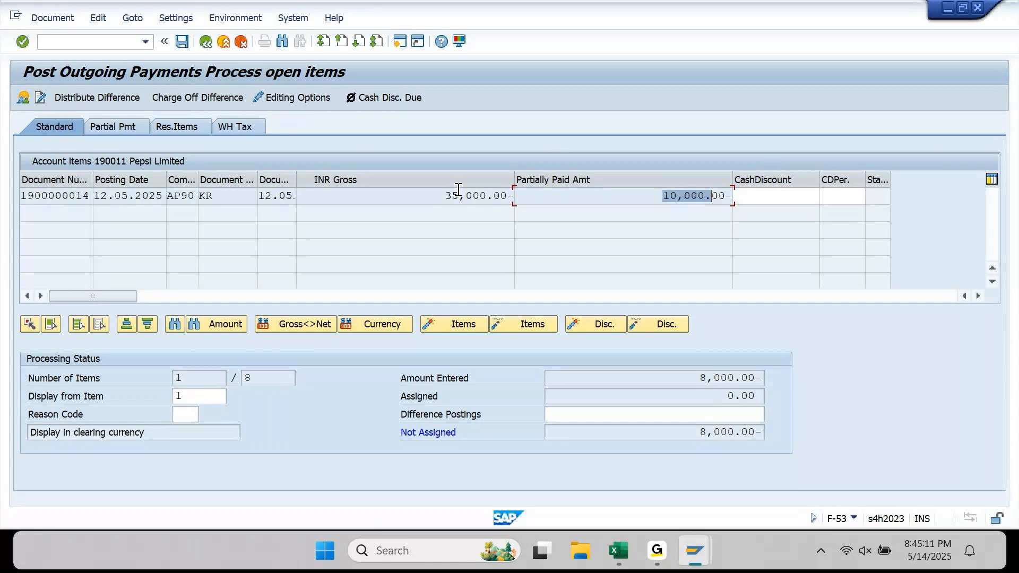
pyautogui.click(103, 127)
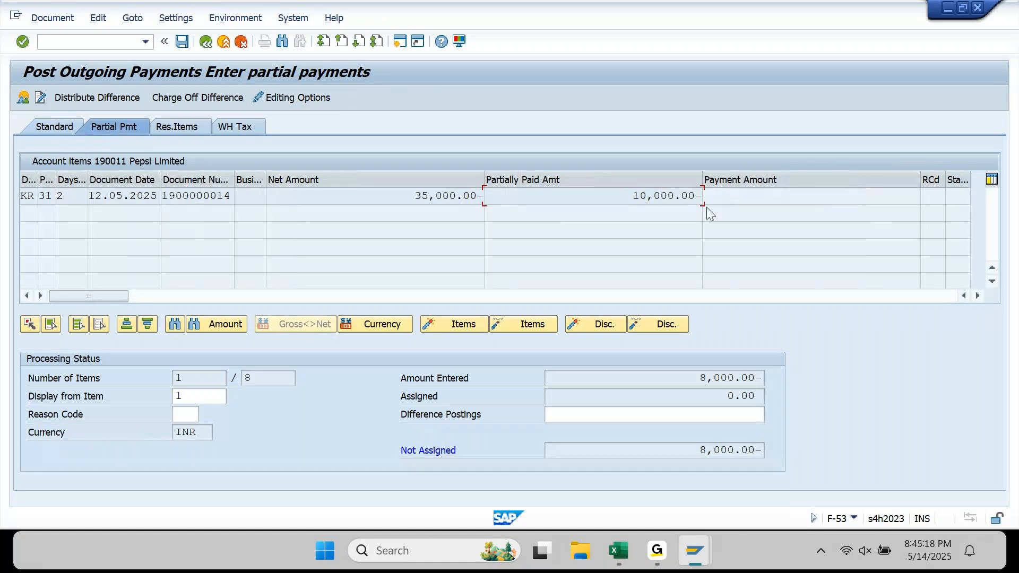
pyautogui.doubleClick(420, 200)
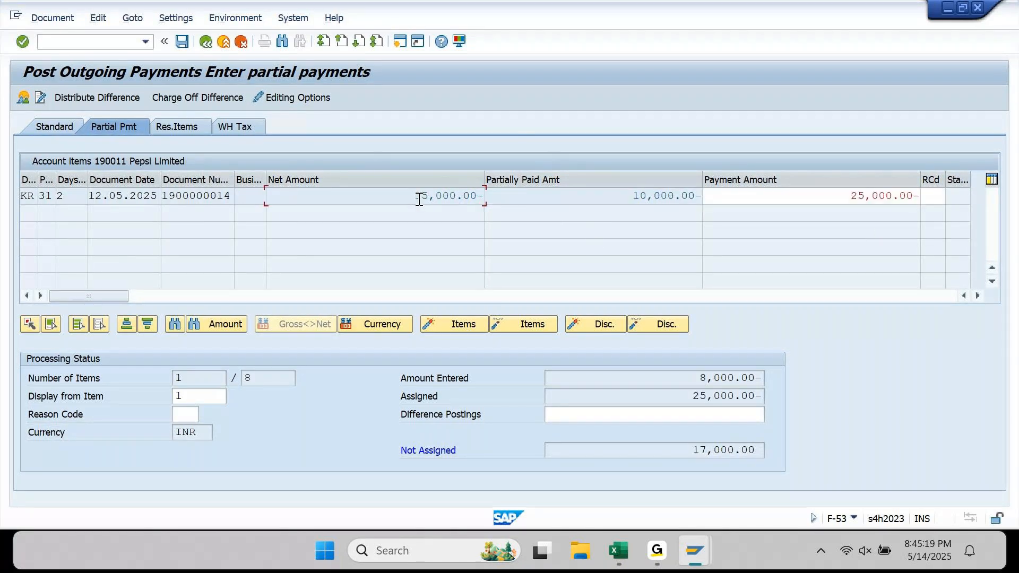
pyautogui.click(834, 200)
pyautogui.moveTo(834, 199); pyautogui.dragTo(965, 192)
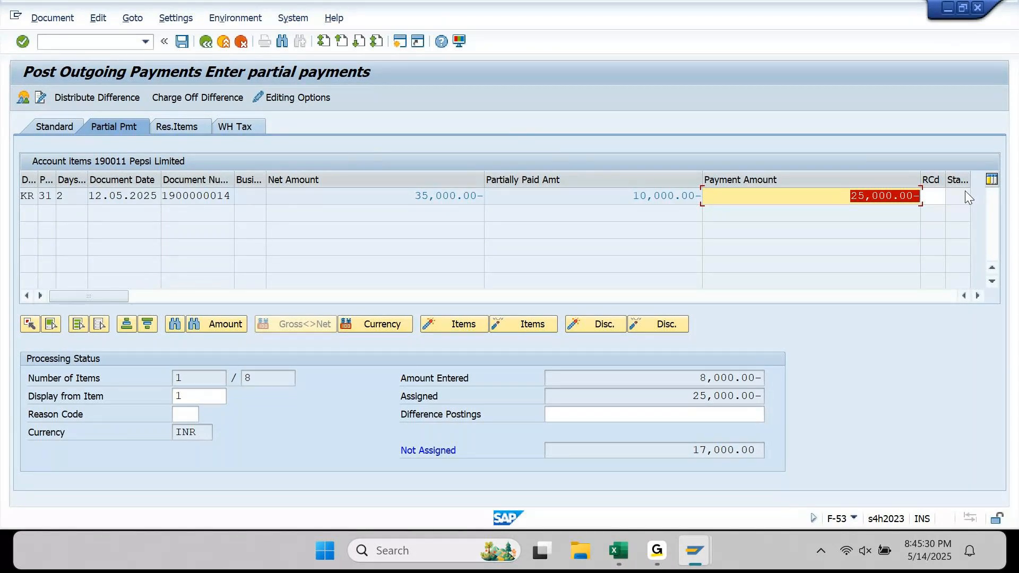
pyautogui.write('8-')
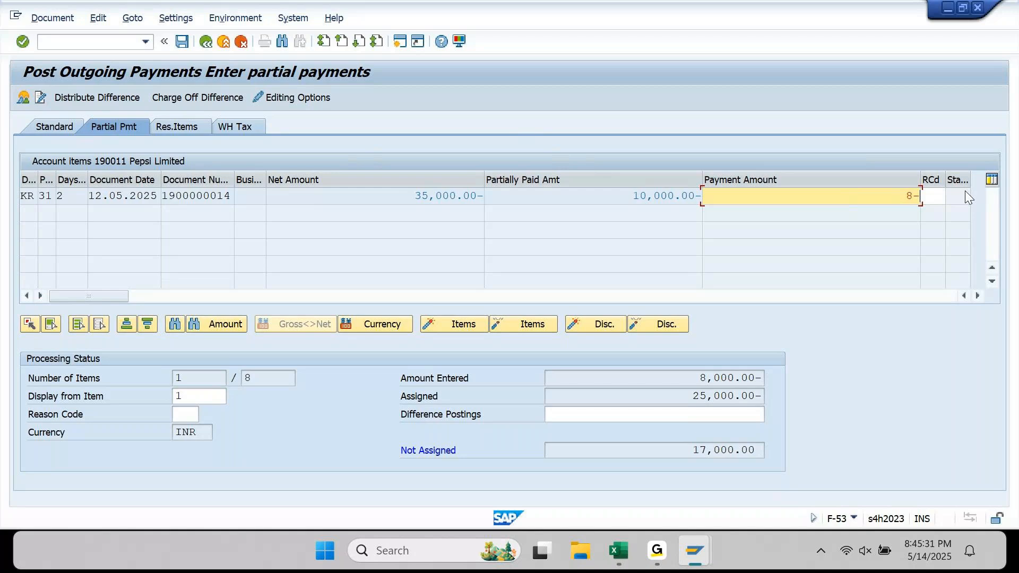
pyautogui.press('BackSpace')
pyautogui.write('000')
pyautogui.press('Return')
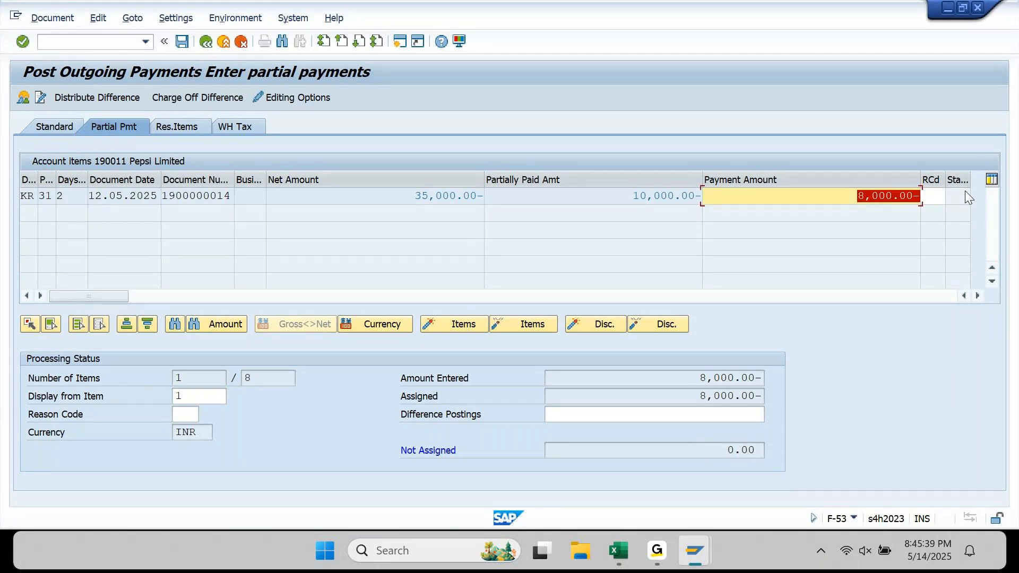
pyautogui.click(64, 21)
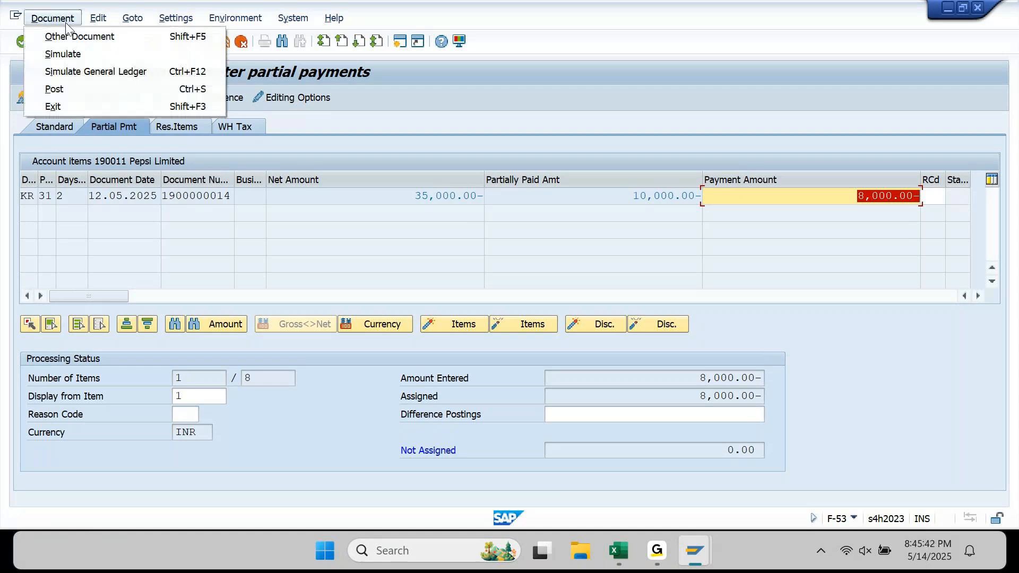
pyautogui.click(71, 52)
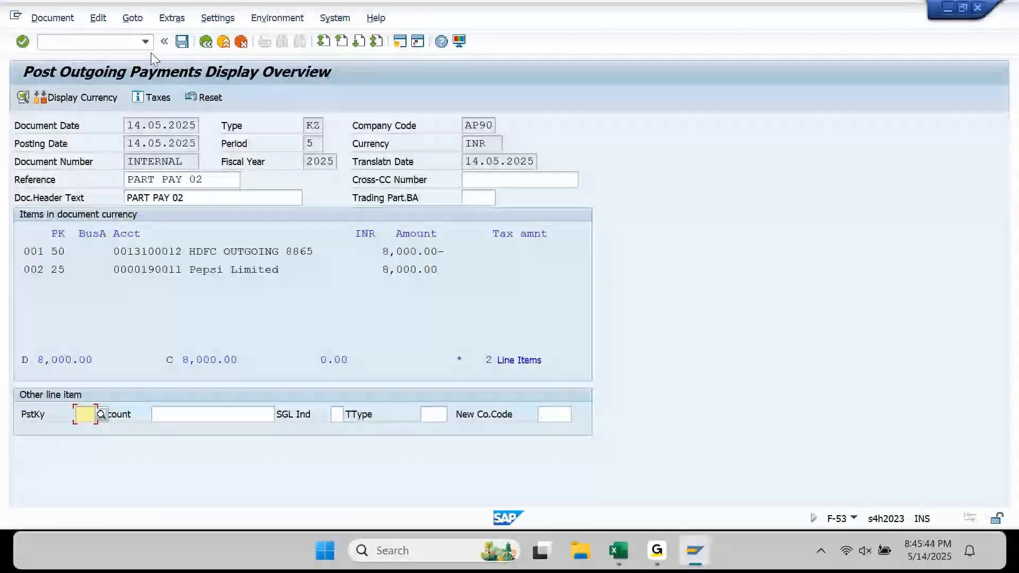
pyautogui.click(181, 45)
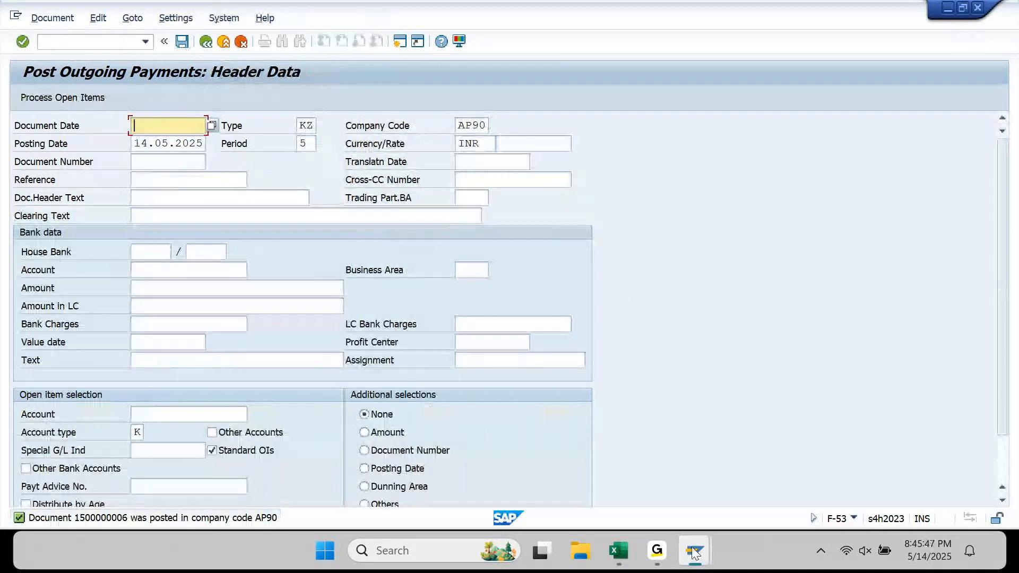
pyautogui.moveTo(694, 553)
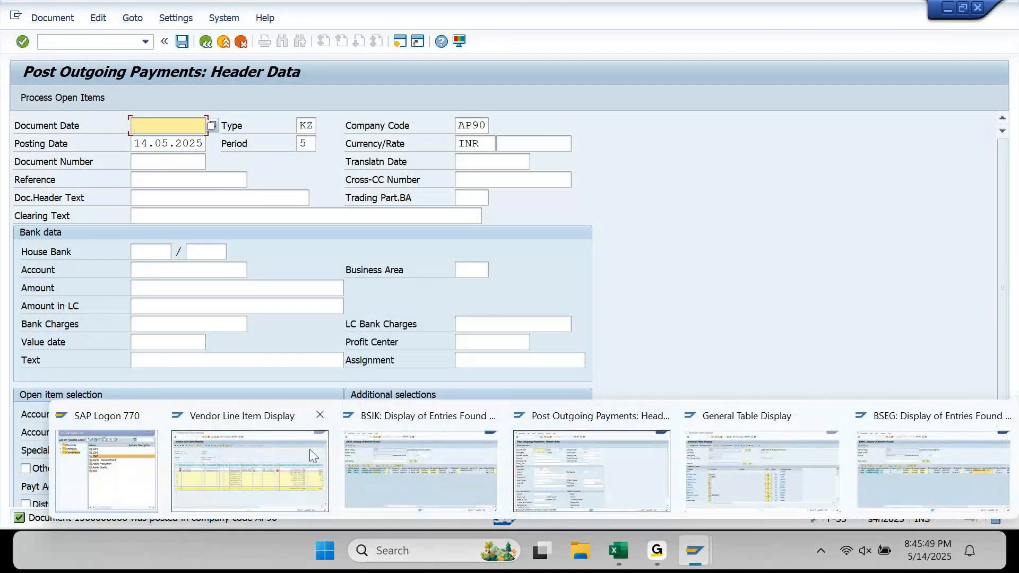
pyautogui.click(618, 551)
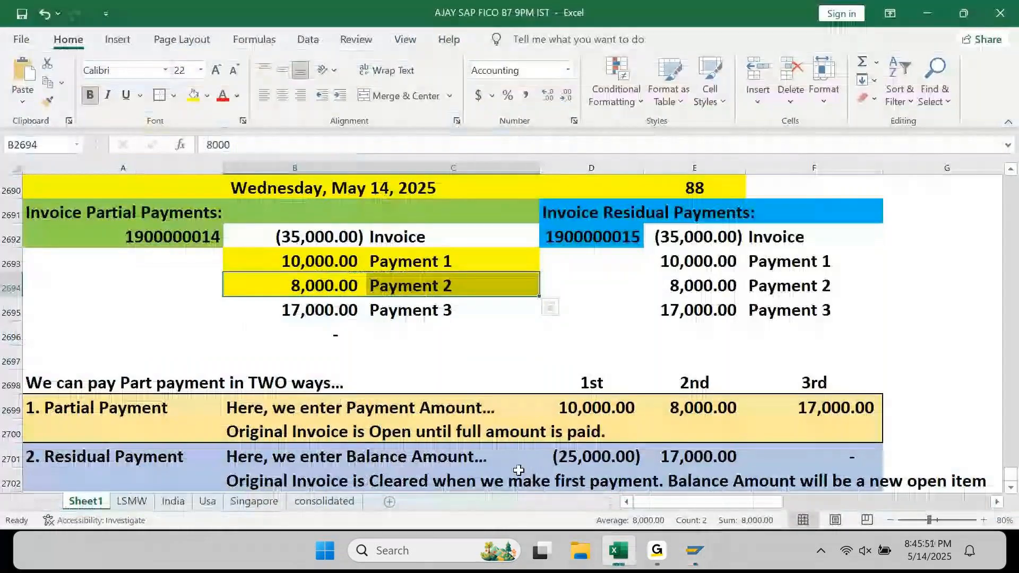
# - Sum the invoice and first two payments in B2692:B2694, then minimize Excel
pyautogui.moveTo(318, 236); pyautogui.dragTo(335, 285)
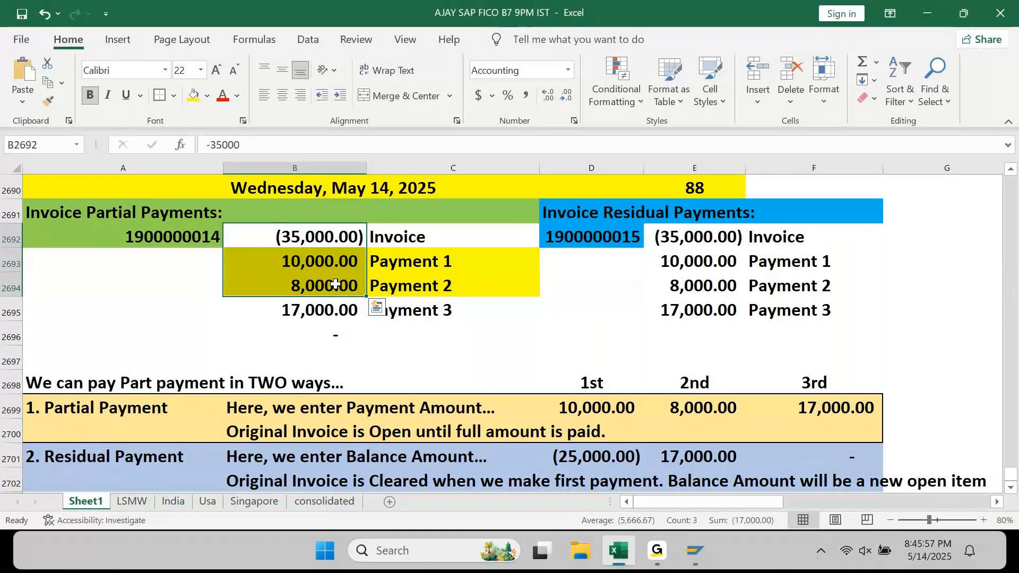
pyautogui.click(928, 11)
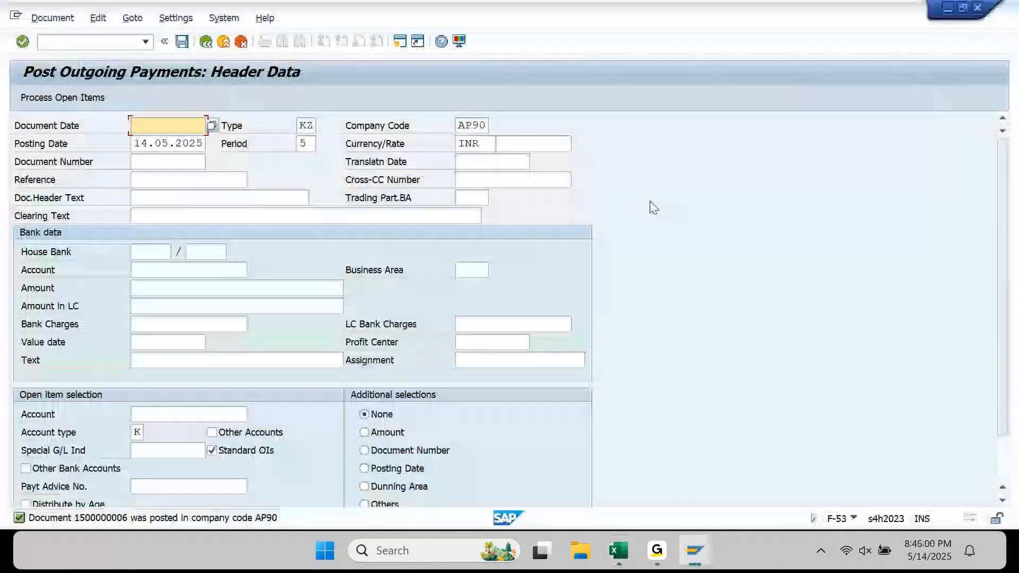
pyautogui.moveTo(694, 550)
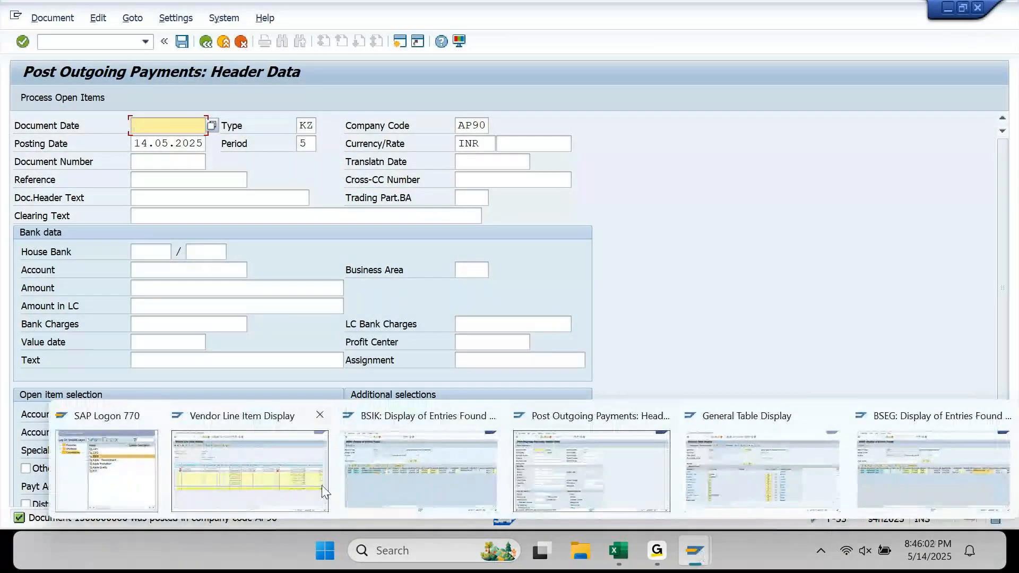
pyautogui.click(298, 461)
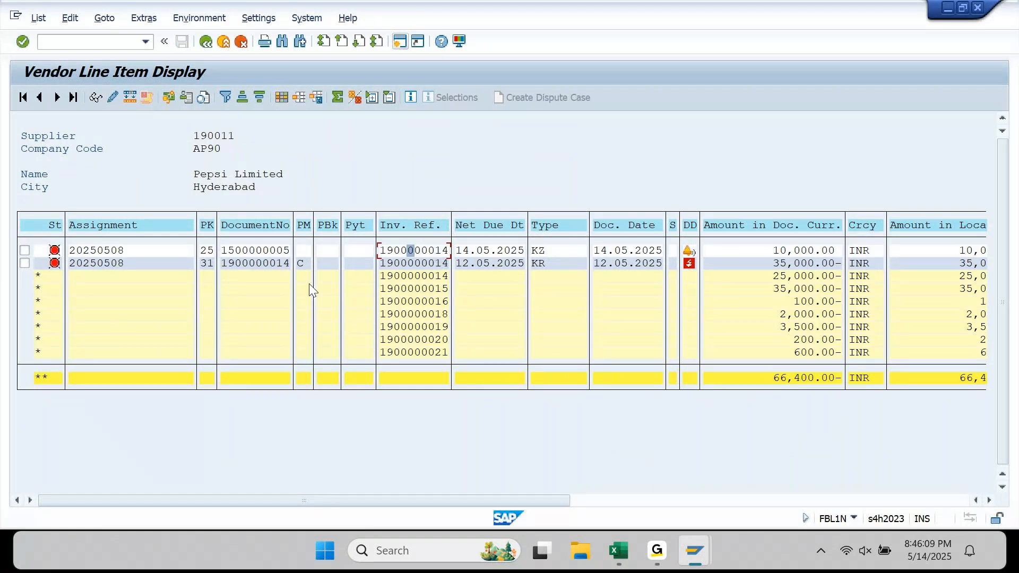
pyautogui.click(38, 275)
pyautogui.click(802, 252)
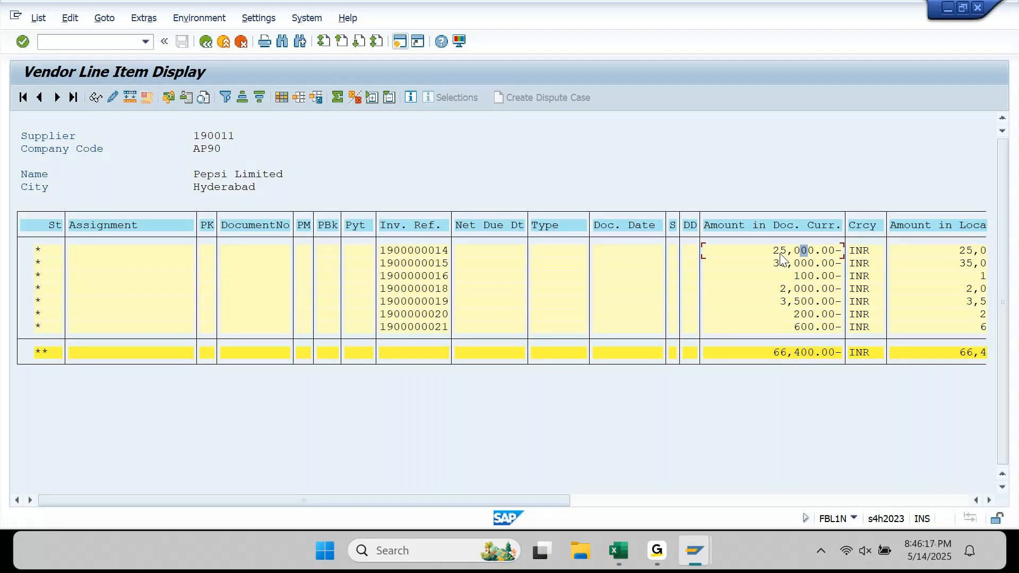
pyautogui.click(447, 253)
pyautogui.click(43, 21)
pyautogui.click(50, 51)
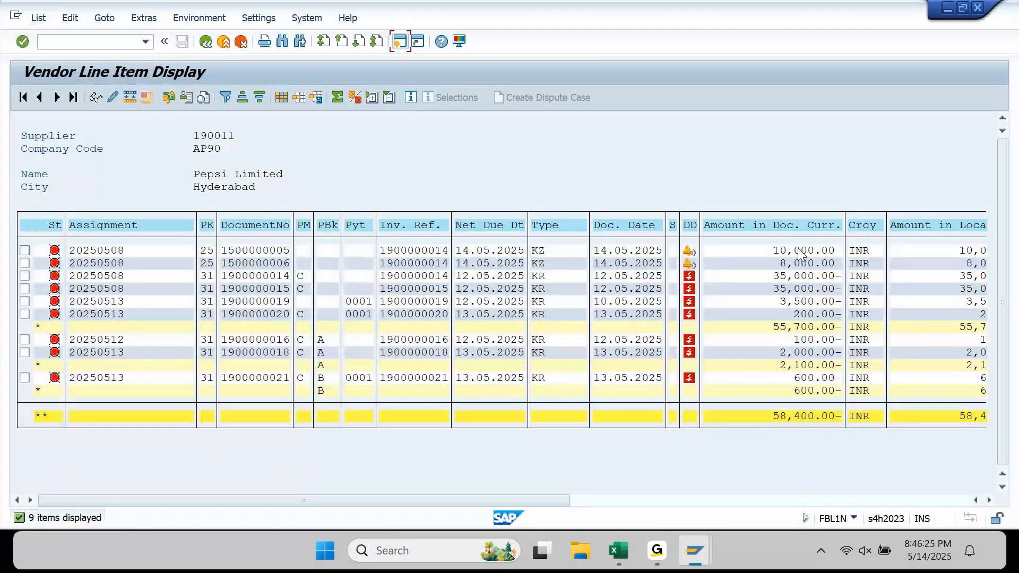
pyautogui.click(397, 225)
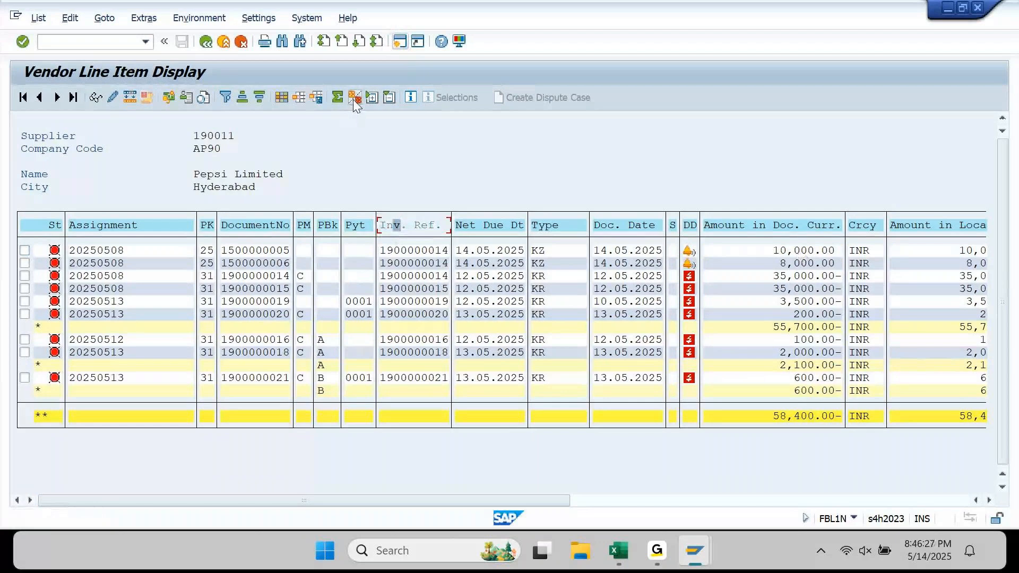
pyautogui.click(350, 100)
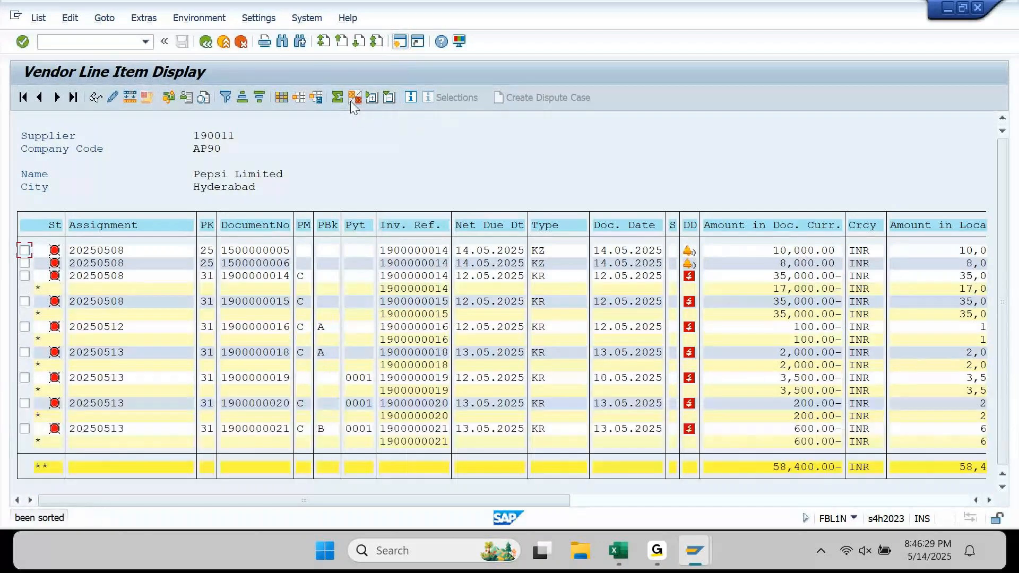
pyautogui.click(41, 466)
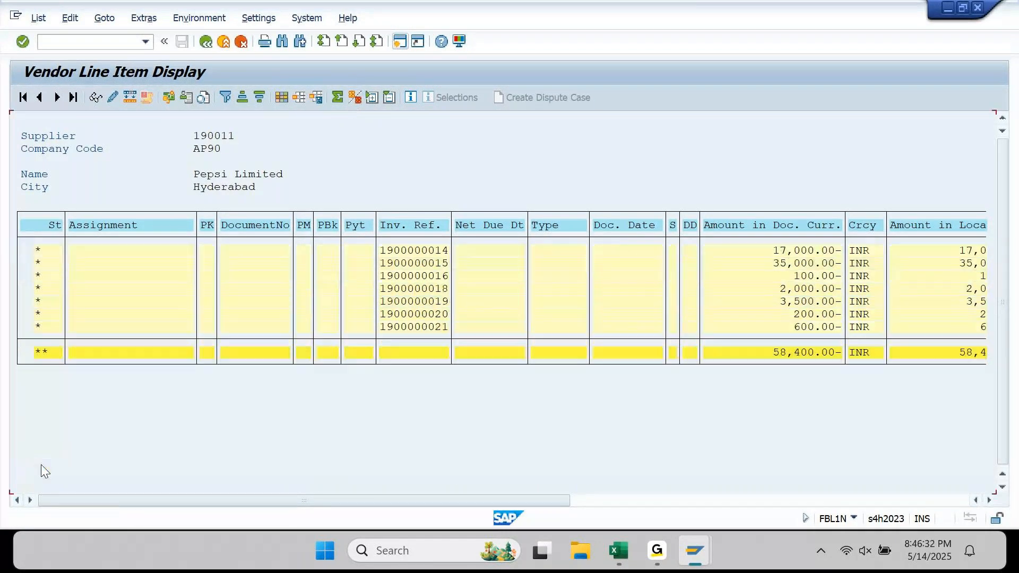
pyautogui.click(816, 251)
pyautogui.click(410, 251)
pyautogui.moveTo(695, 550)
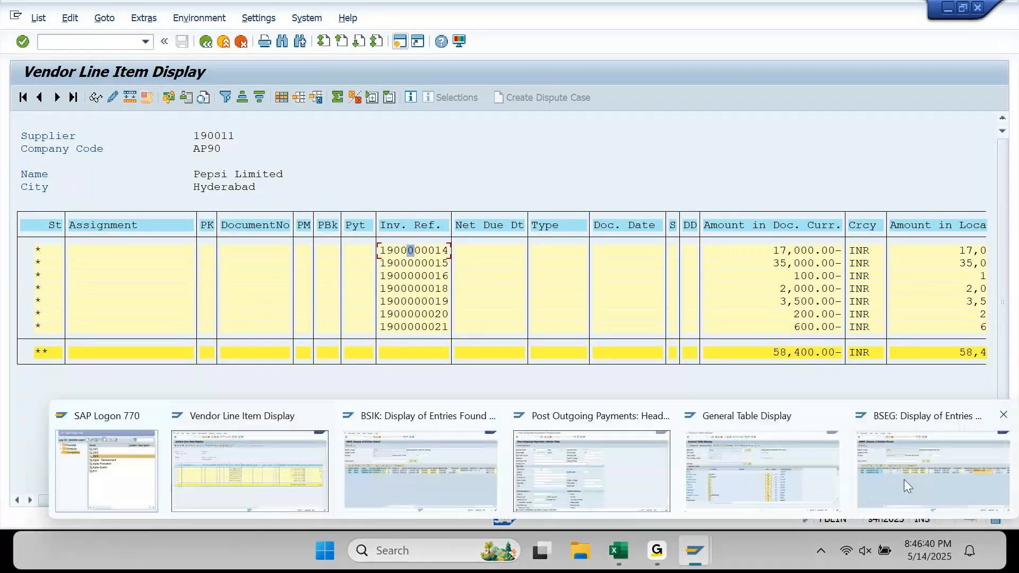
pyautogui.moveTo(898, 479)
pyautogui.click(755, 480)
pyautogui.moveTo(193, 125); pyautogui.dragTo(145, 130)
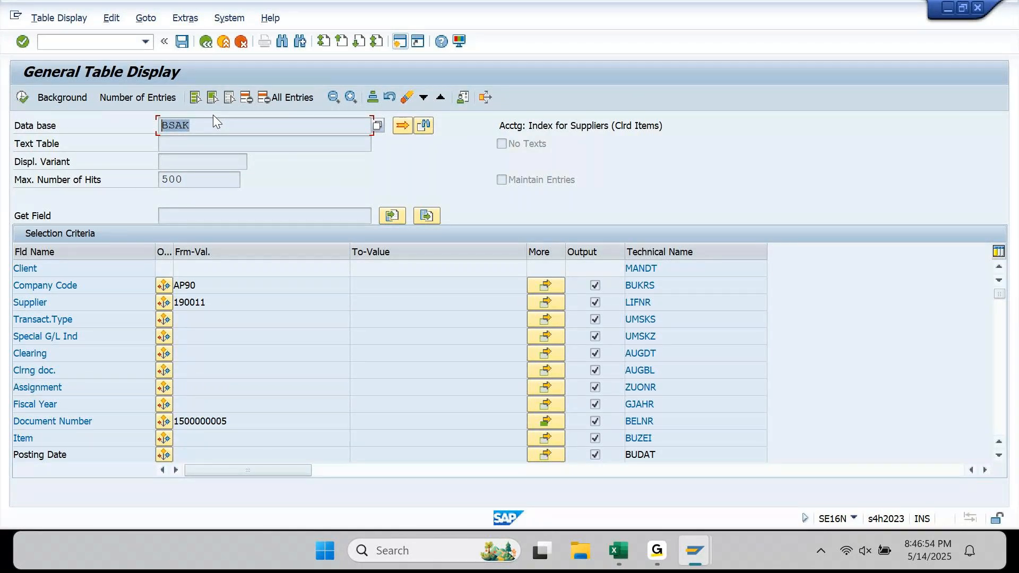
pyautogui.moveTo(694, 550)
pyautogui.click(285, 476)
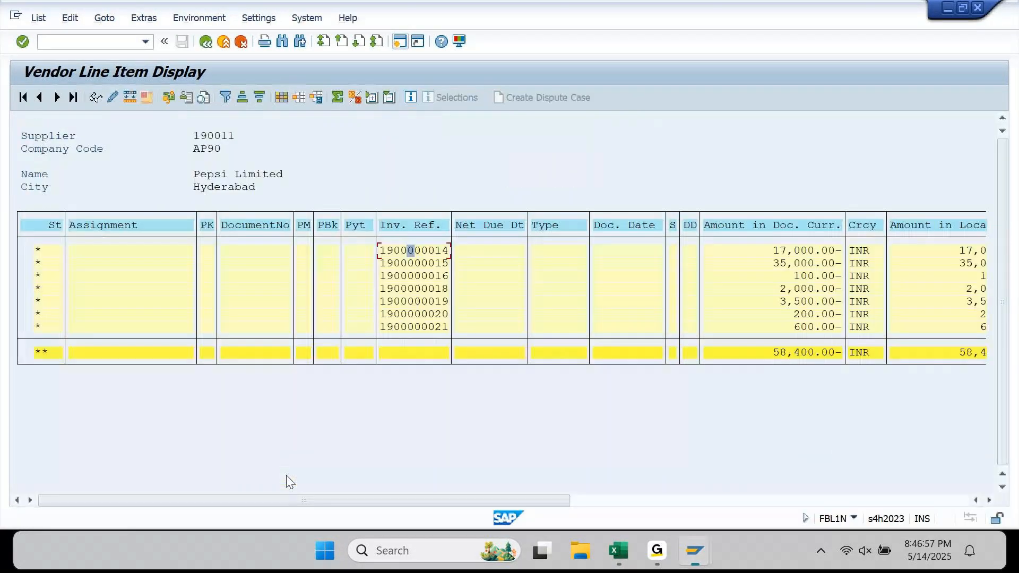
pyautogui.click(40, 249)
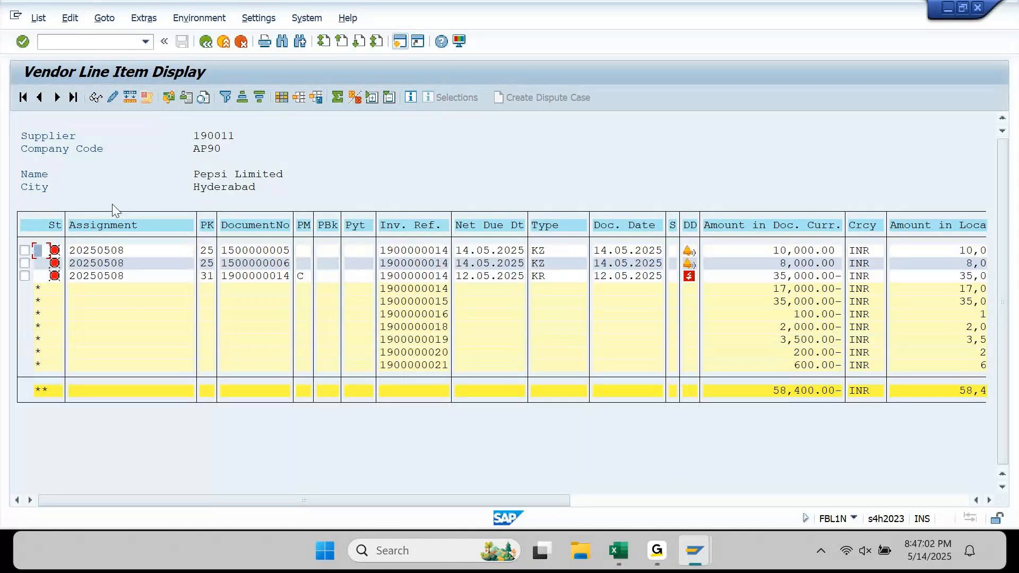
pyautogui.moveTo(695, 552)
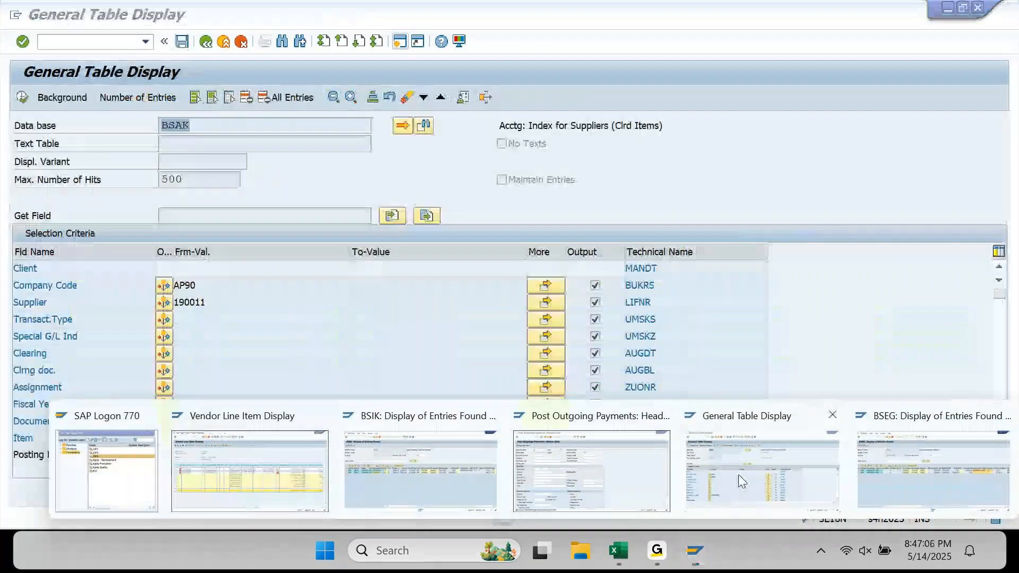
pyautogui.click(742, 481)
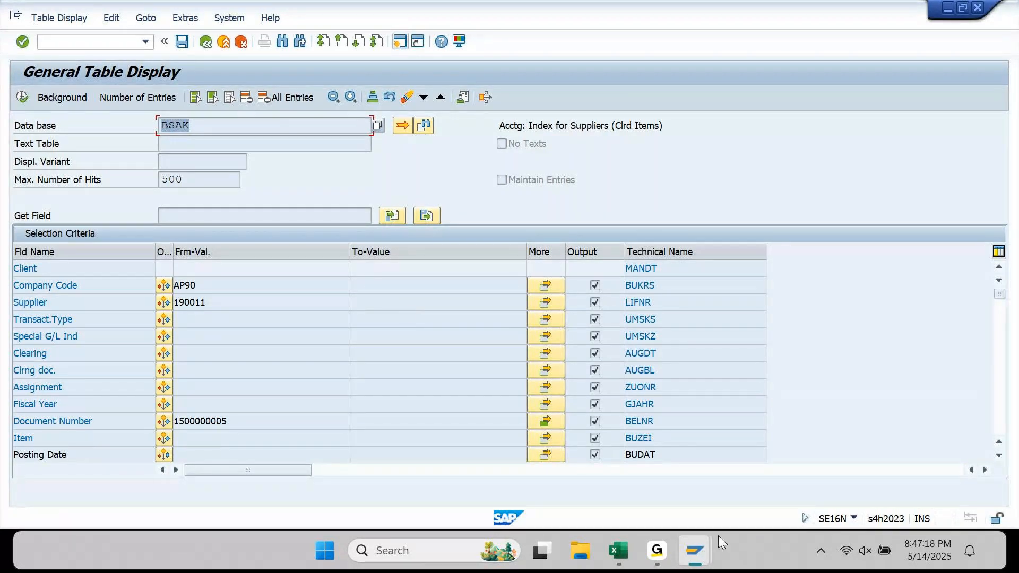
pyautogui.moveTo(700, 555)
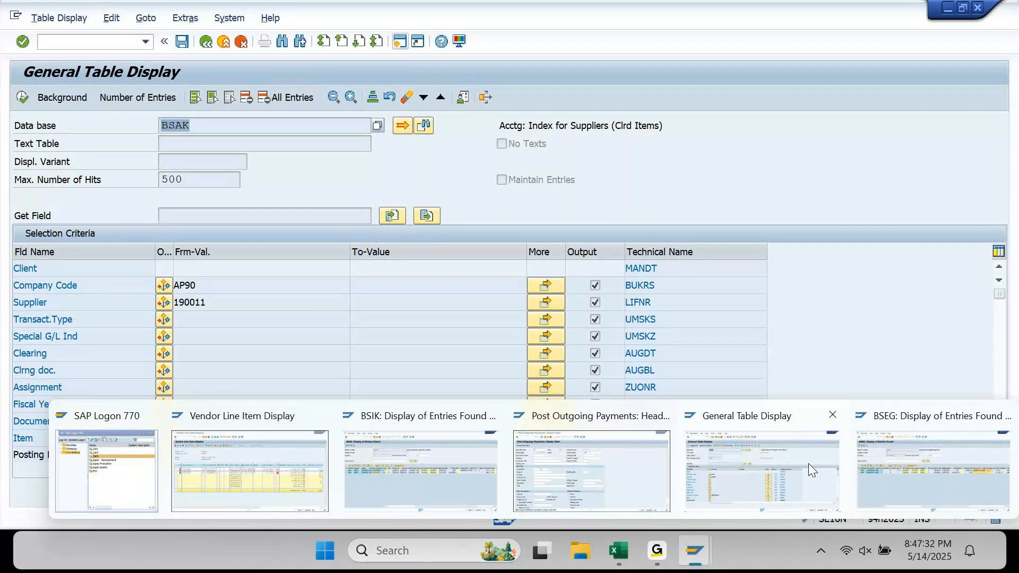
pyautogui.click(433, 464)
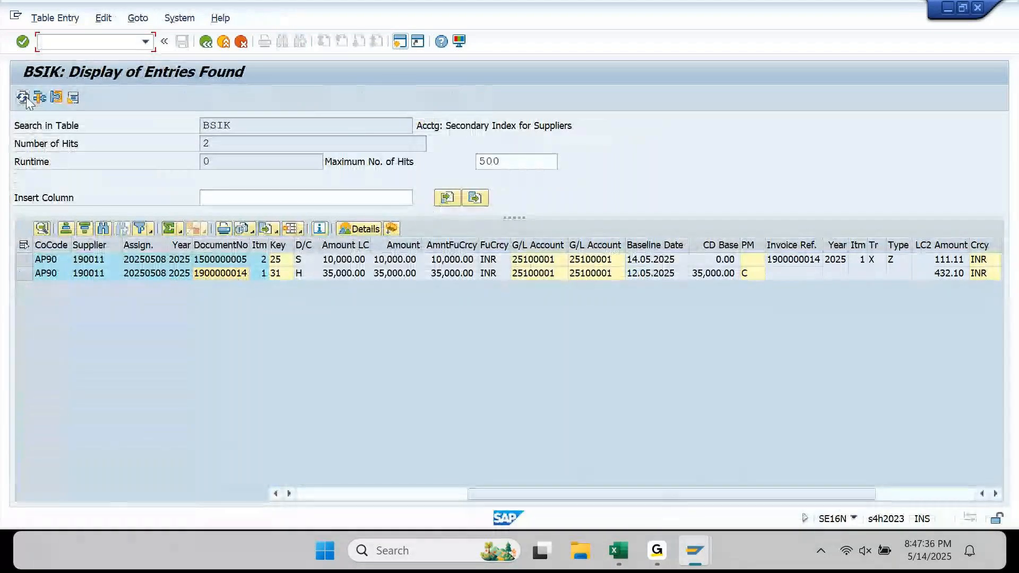
pyautogui.click(206, 41)
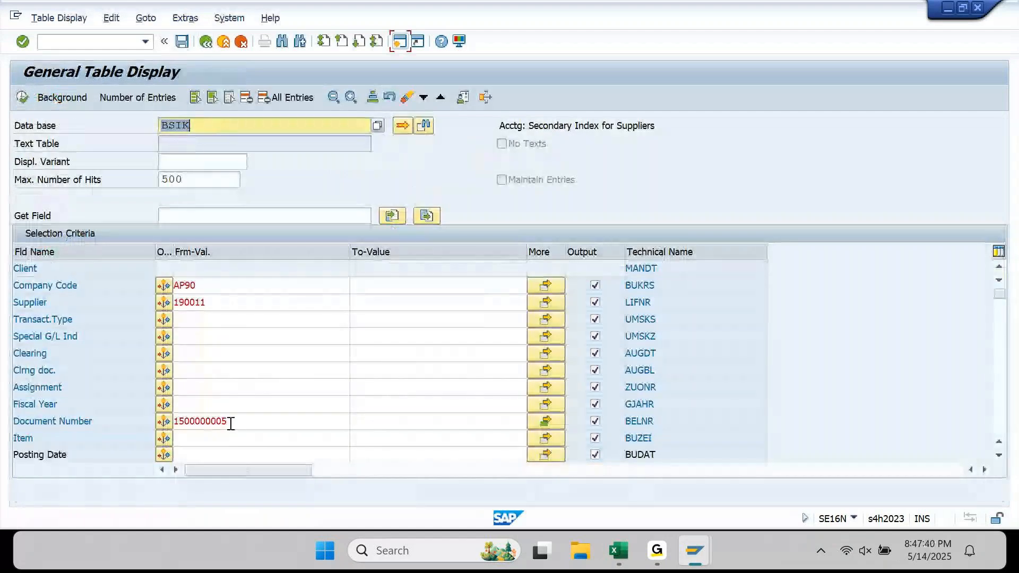
pyautogui.moveTo(233, 423); pyautogui.dragTo(159, 430)
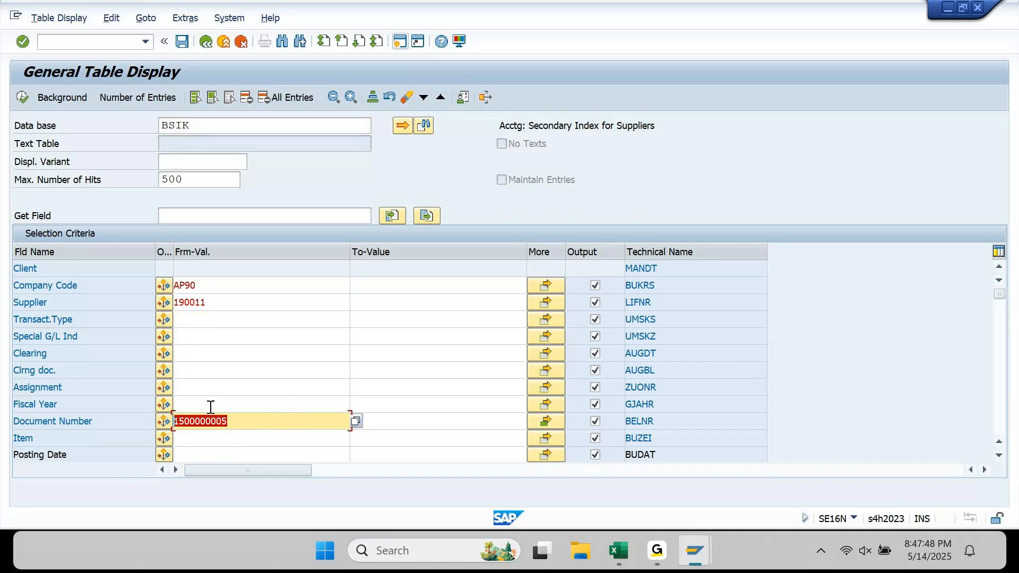
pyautogui.click(55, 422)
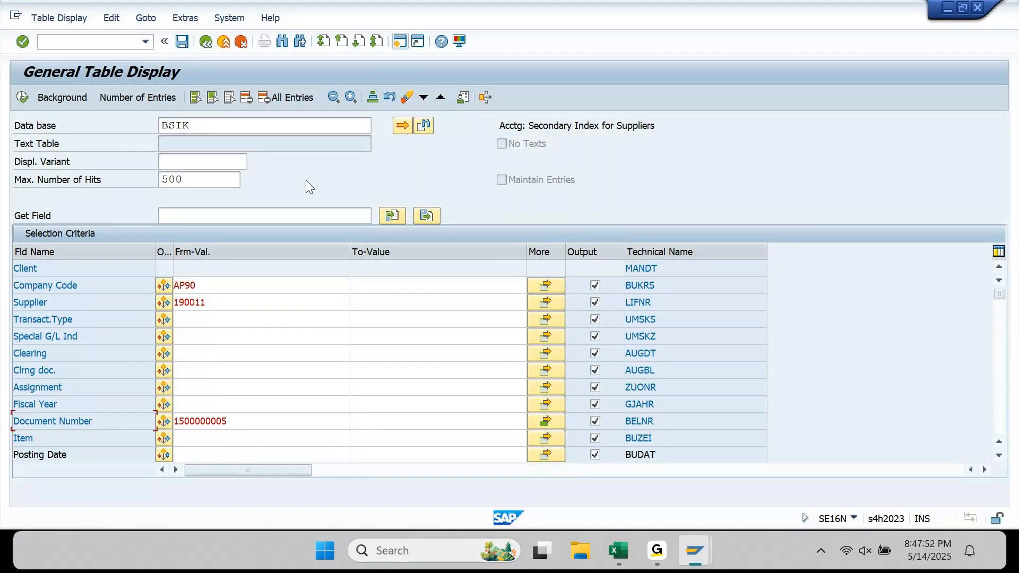
pyautogui.click(249, 98)
pyautogui.click(227, 426)
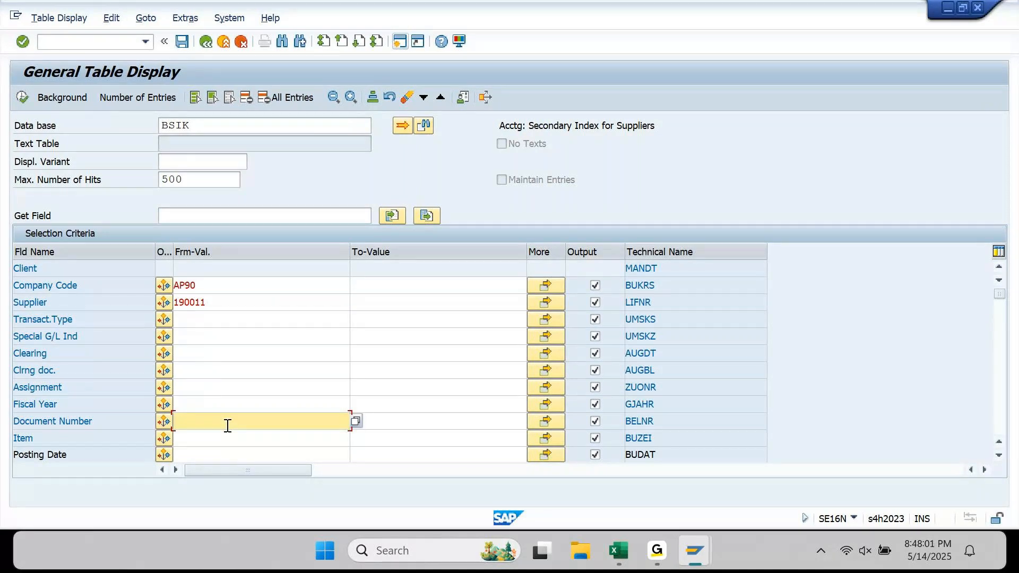
pyautogui.click(263, 208)
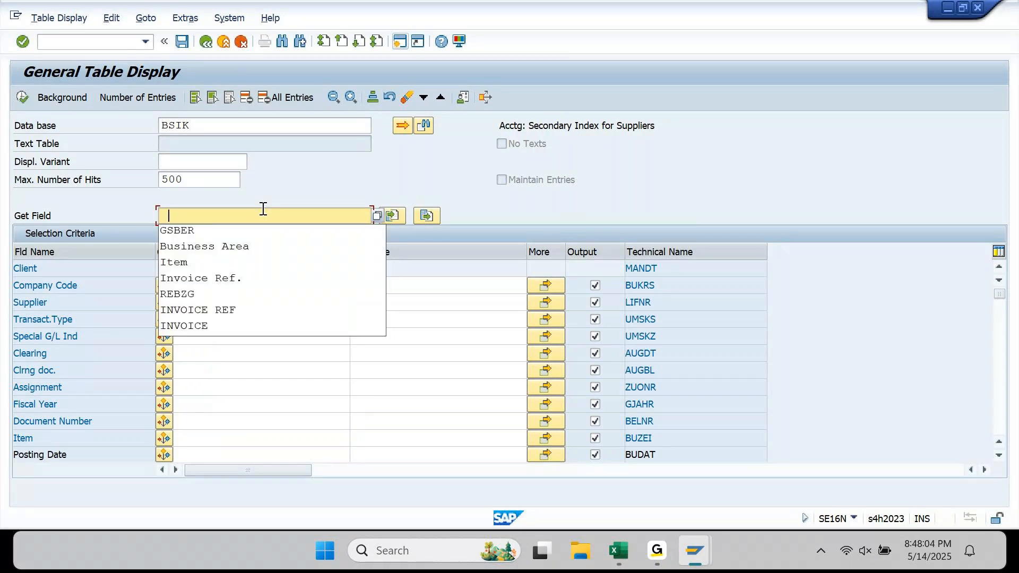
pyautogui.click(249, 294)
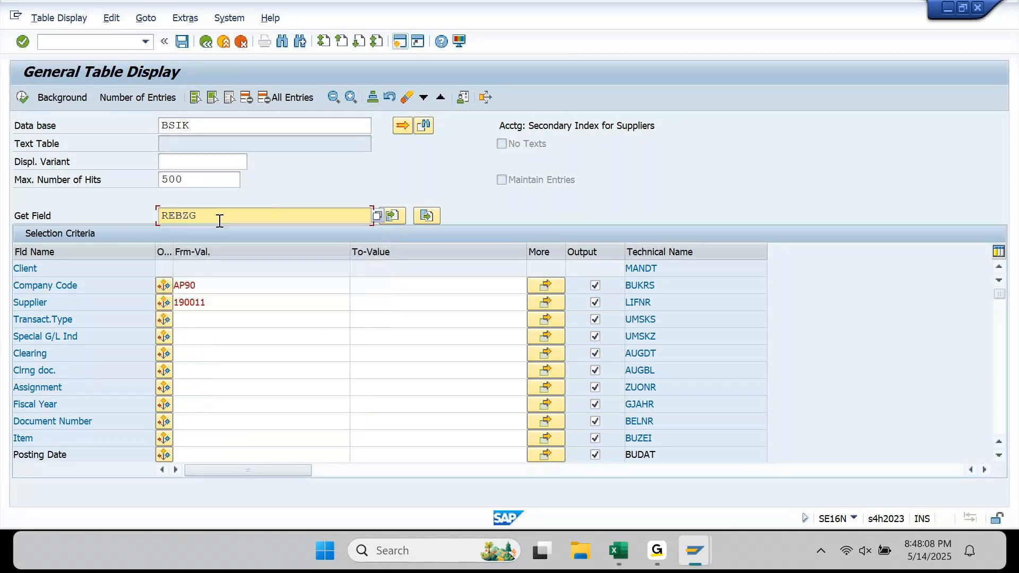
pyautogui.moveTo(218, 220); pyautogui.dragTo(138, 219)
pyautogui.press('Return')
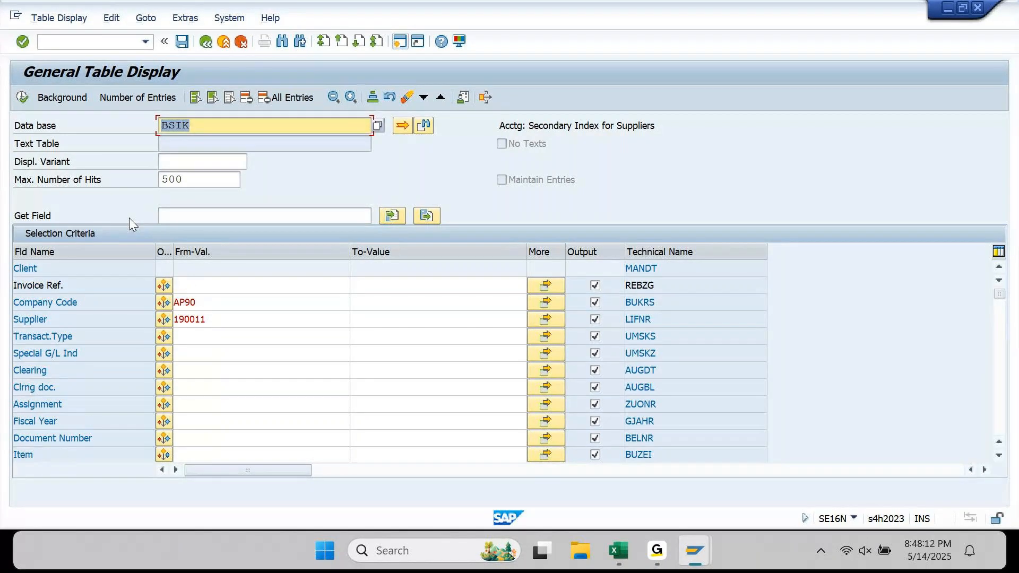
pyautogui.click(217, 290)
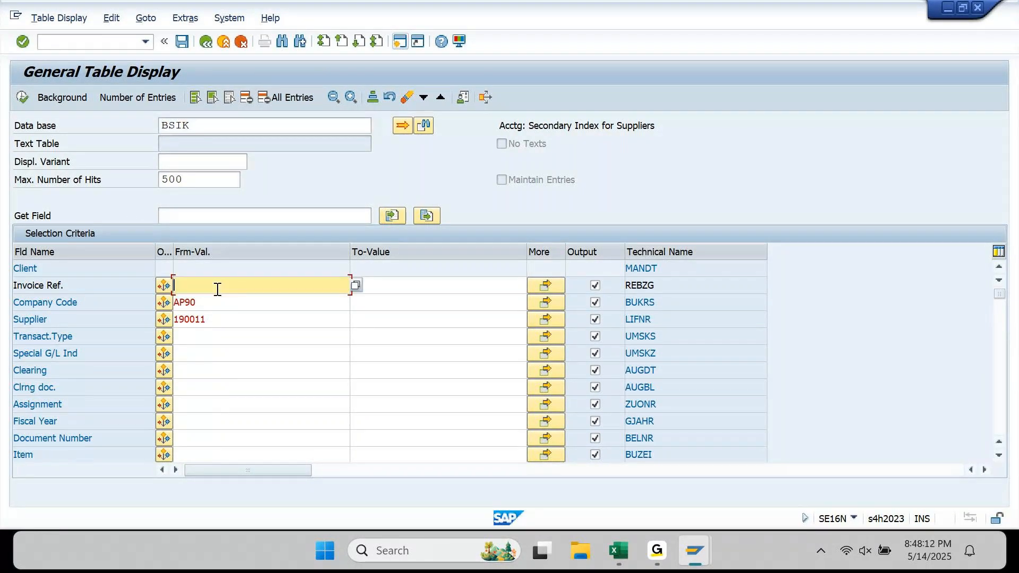
pyautogui.press('Down')
pyautogui.press('Down')
pyautogui.press('Down')
pyautogui.press('Down')
pyautogui.press('Return')
pyautogui.click(22, 97)
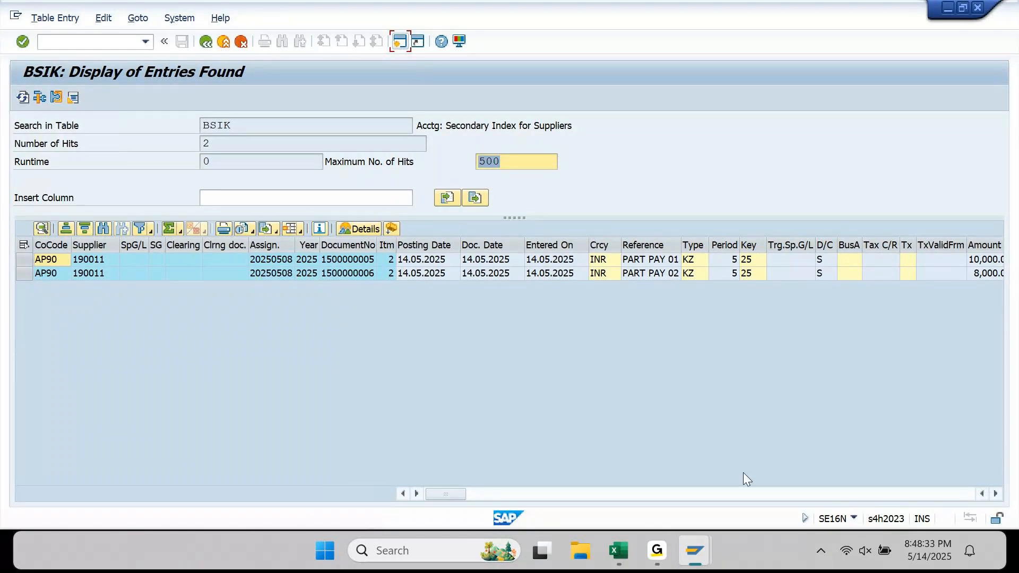
# - Move to the BSEG selection screen and remove the Document Number criterion
pyautogui.click(983, 246)
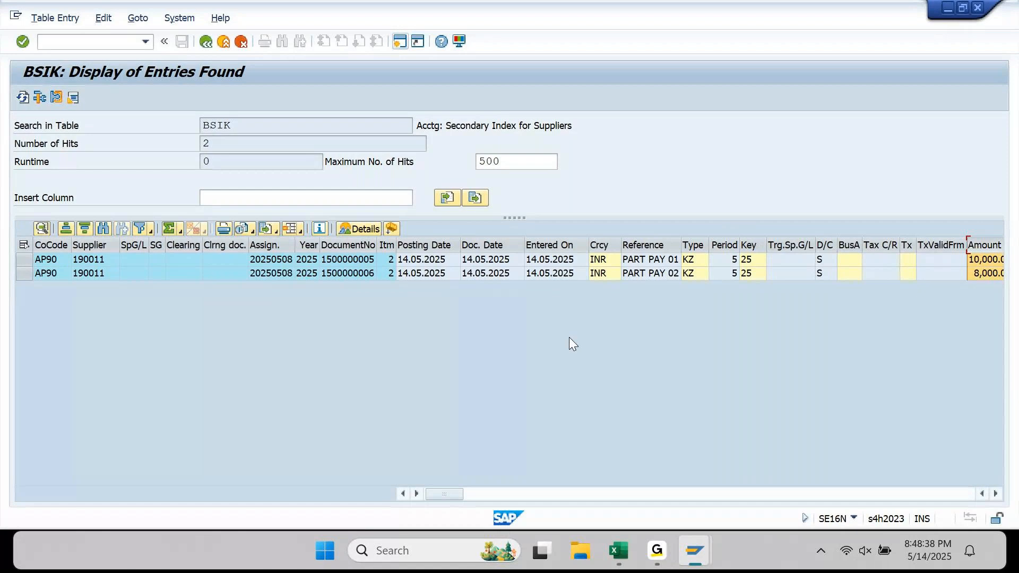
pyautogui.moveTo(695, 551)
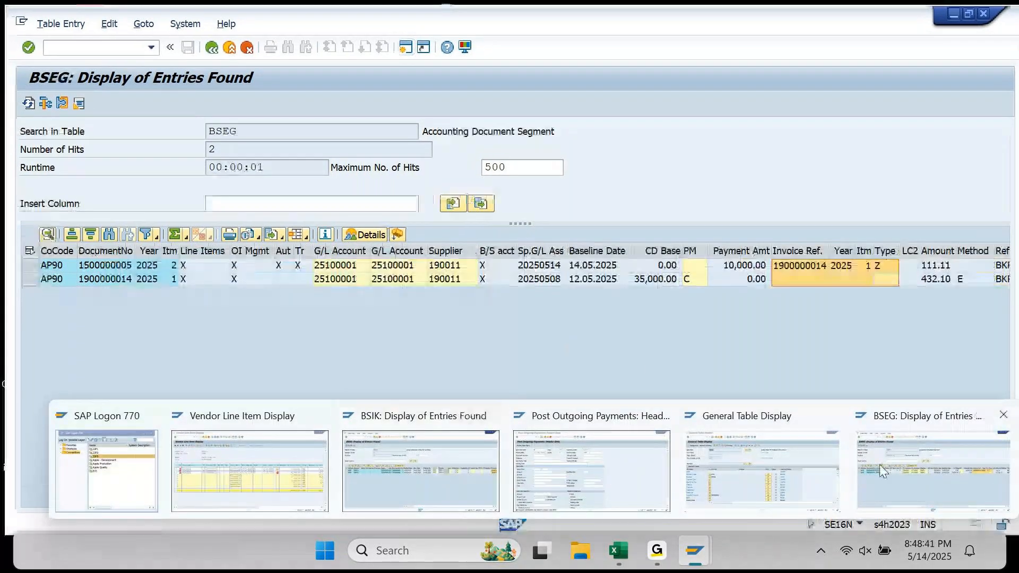
pyautogui.click(906, 457)
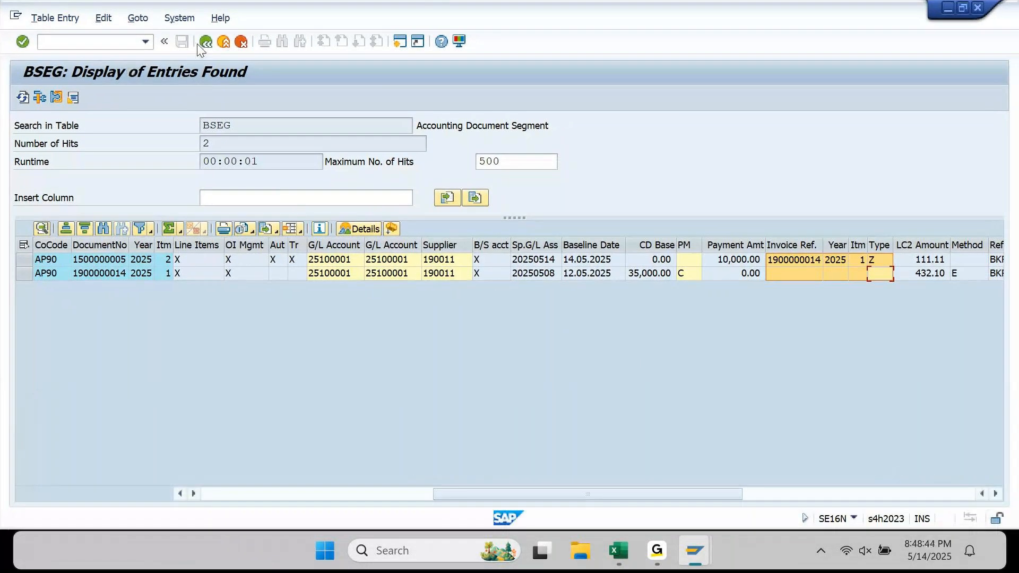
pyautogui.click(204, 42)
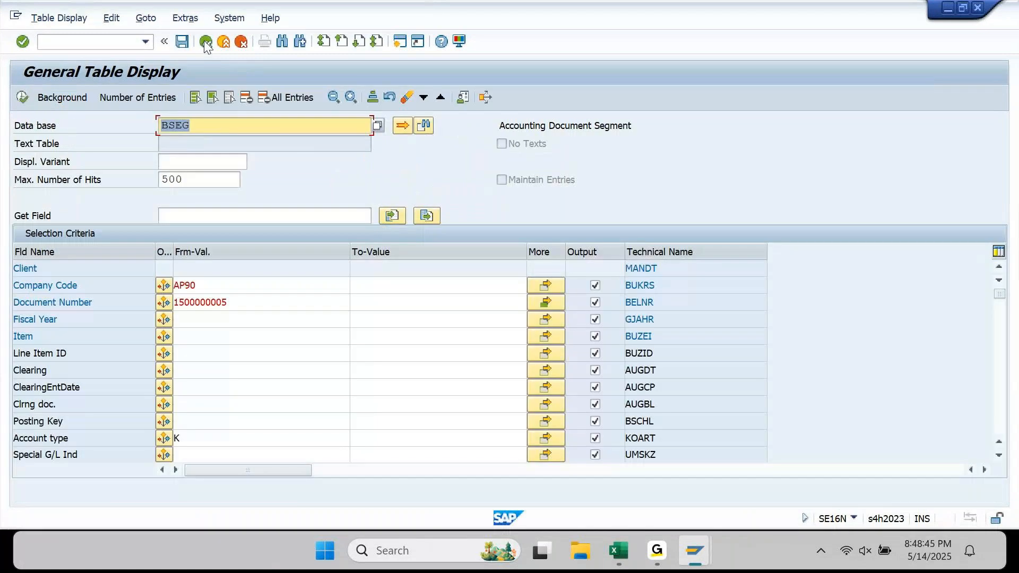
pyautogui.click(83, 301)
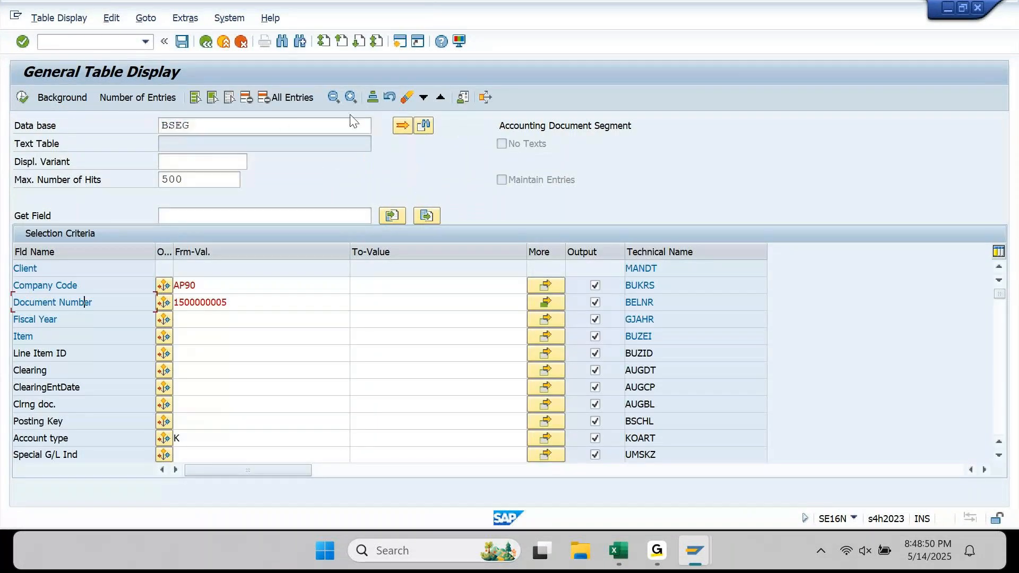
pyautogui.click(247, 98)
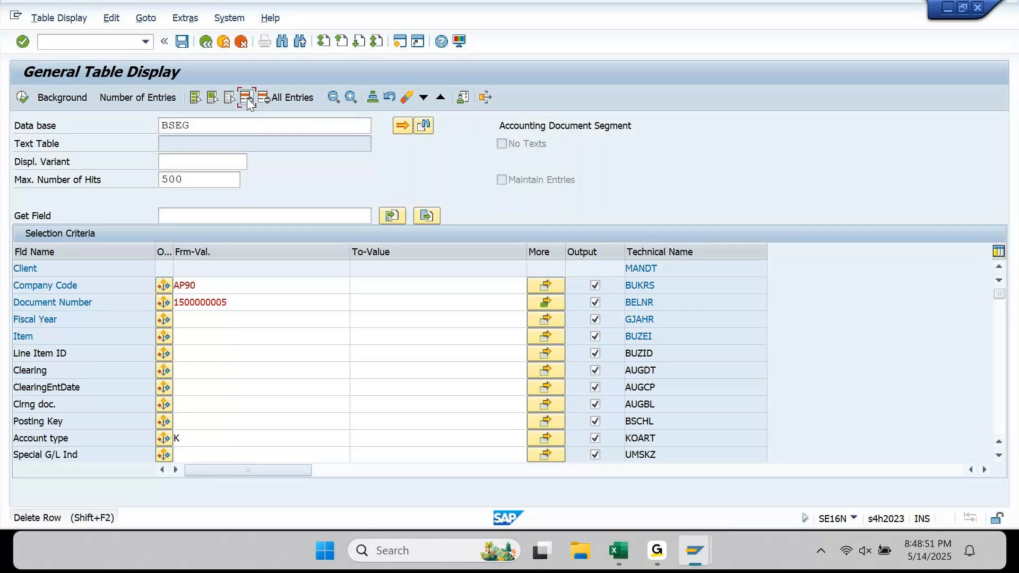
pyautogui.click(268, 216)
pyautogui.press('Down')
pyautogui.press('Return')
pyautogui.press('Return')
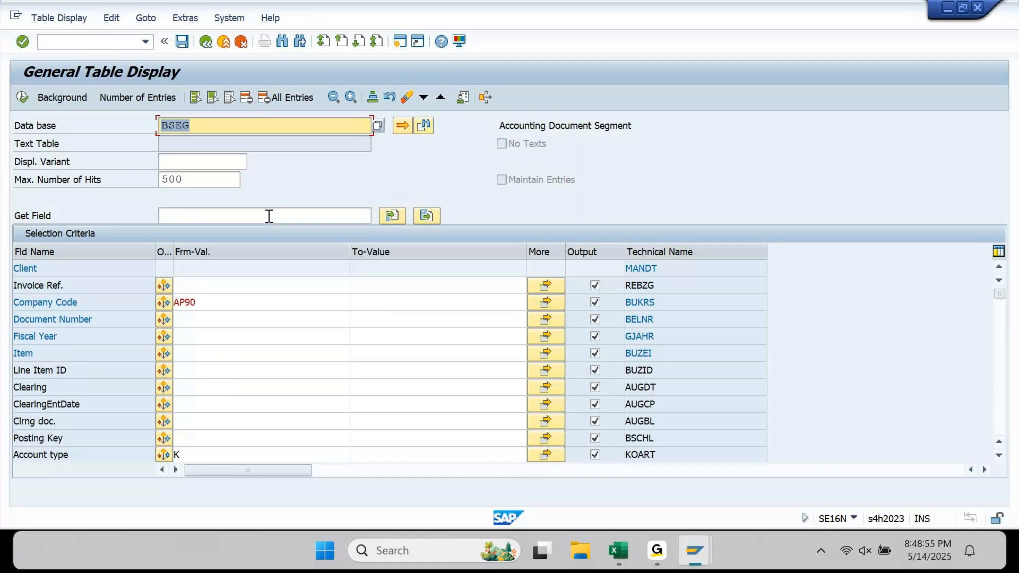
pyautogui.click(258, 286)
pyautogui.press('Down')
pyautogui.press('Return')
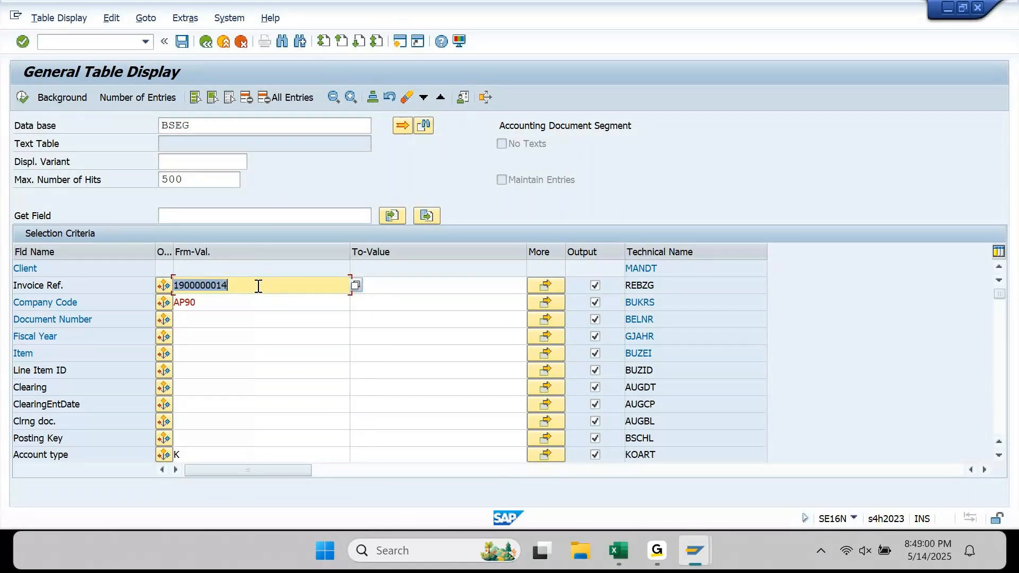
pyautogui.click(22, 98)
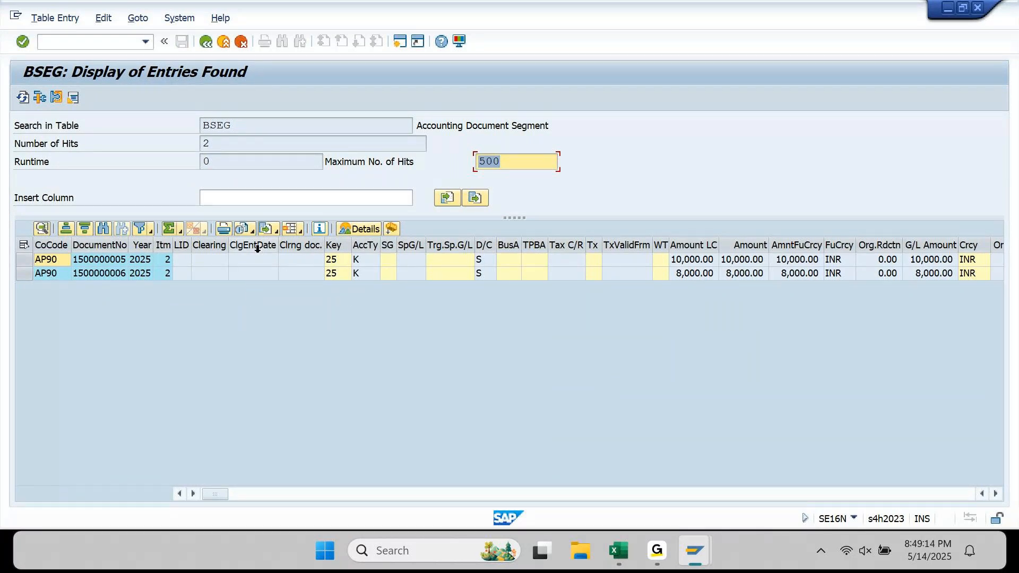
pyautogui.moveTo(697, 557)
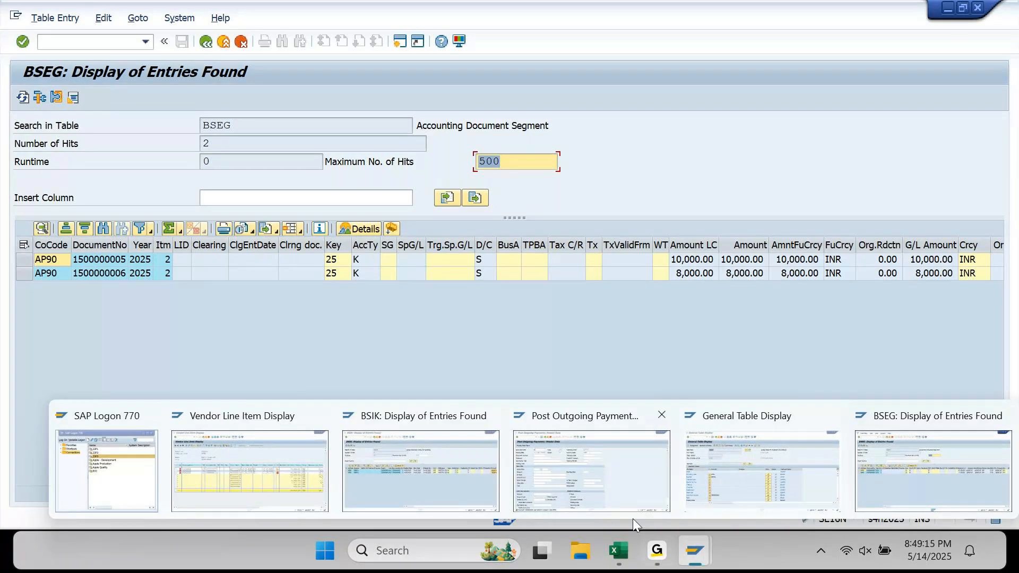
# - In Excel, fill cells B2695:C2695 for the 17,000.00 Payment 3 yellow, repeating the fill with F4
pyautogui.click(619, 551)
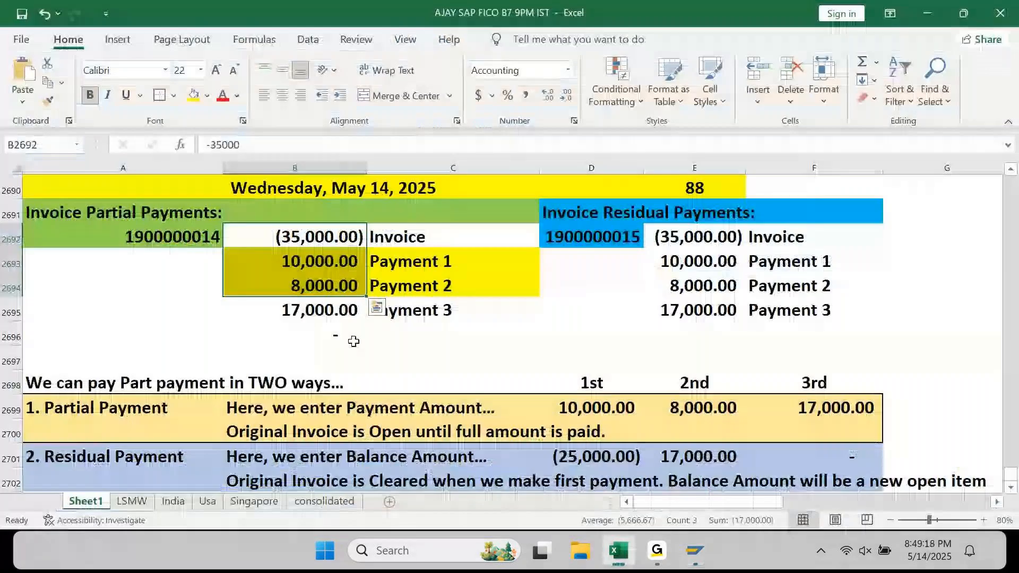
pyautogui.click(323, 319)
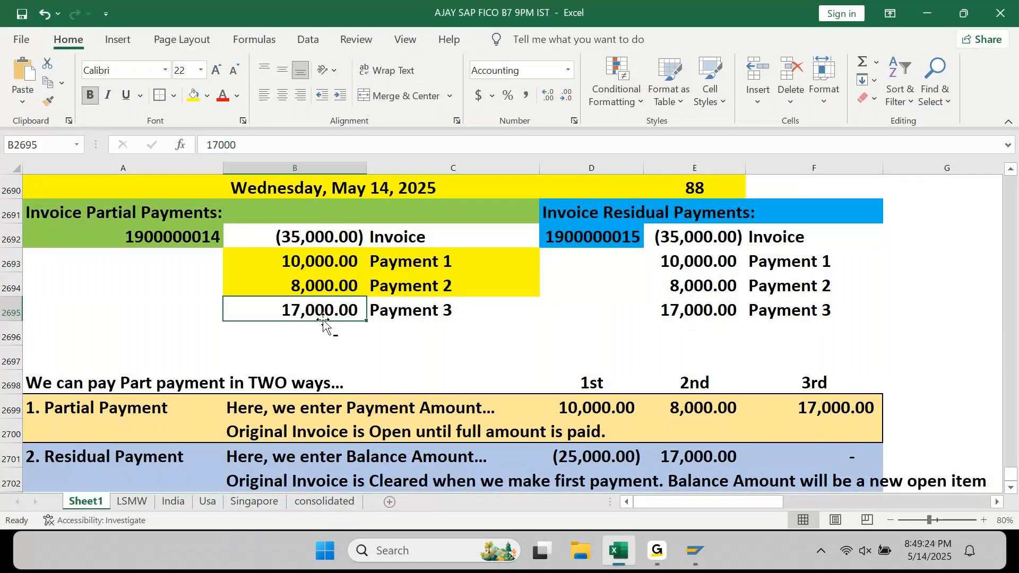
pyautogui.hotkey('shift', 'Right')
pyautogui.click(194, 96)
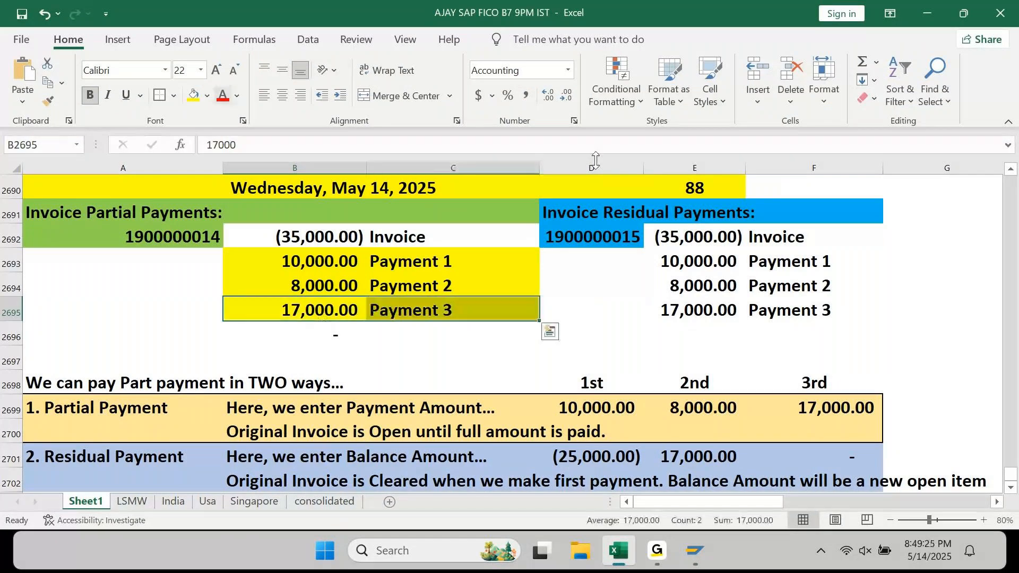
pyautogui.click(698, 552)
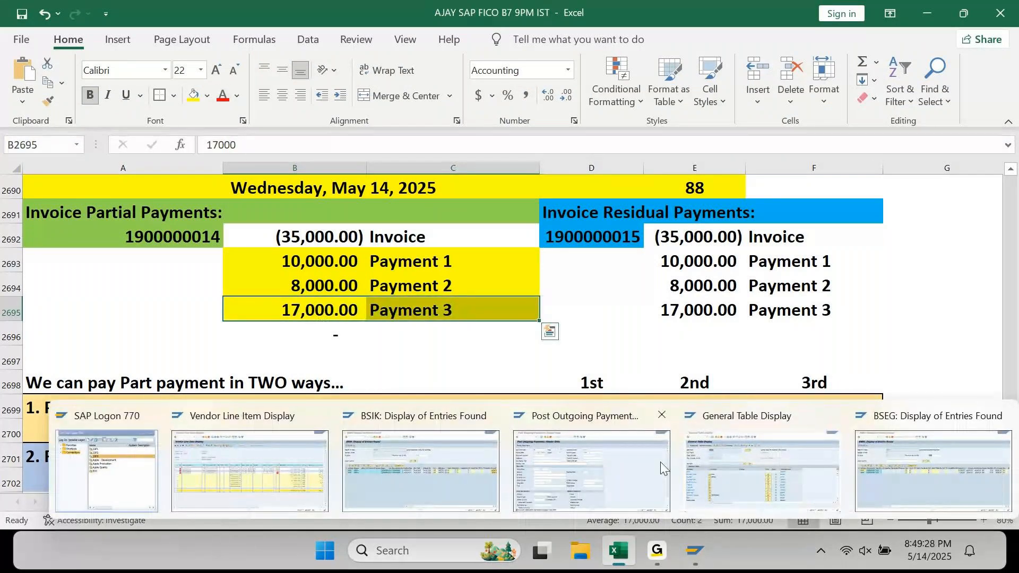
# - Enter reference PART PAY 03 in the F-53 header and copy it into the document header text
pyautogui.click(556, 456)
pyautogui.press('Tab')
pyautogui.write('PART PAY 02')
pyautogui.press('BackSpace')
pyautogui.write('3')
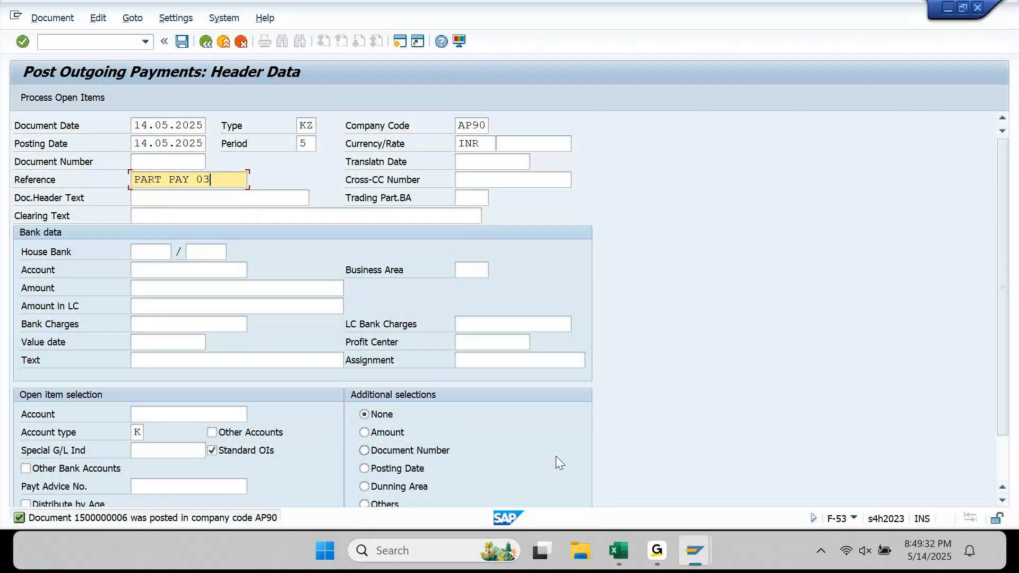
pyautogui.hotkey('ctrl', 'a')
pyautogui.hotkey('ctrl', 'c')
pyautogui.press('Down')
pyautogui.hotkey('ctrl', 'v')
# - Enter bank account 13100012, amount 17000, value date 14.05.2025, payment-3 text and supplier account 190011
pyautogui.press('Down')
pyautogui.hotkey('ctrl', 'v')
pyautogui.press('Down')
pyautogui.press('Down')
pyautogui.write('13100012')
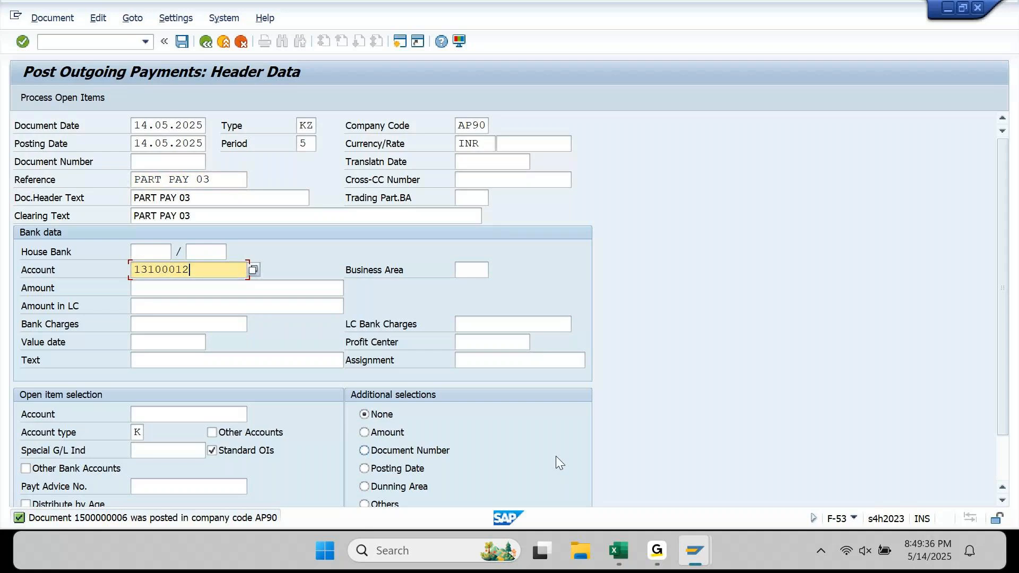
pyautogui.press('Down')
pyautogui.write('17000')
pyautogui.press('Down')
pyautogui.press('Down')
pyautogui.press('Down')
pyautogui.press('Down')
pyautogui.press('Return')
pyautogui.press('Down')
pyautogui.press('Down')
pyautogui.press('Return')
pyautogui.press('BackSpace')
pyautogui.write('3')
pyautogui.press('Down')
pyautogui.press('Down')
pyautogui.press('Return')
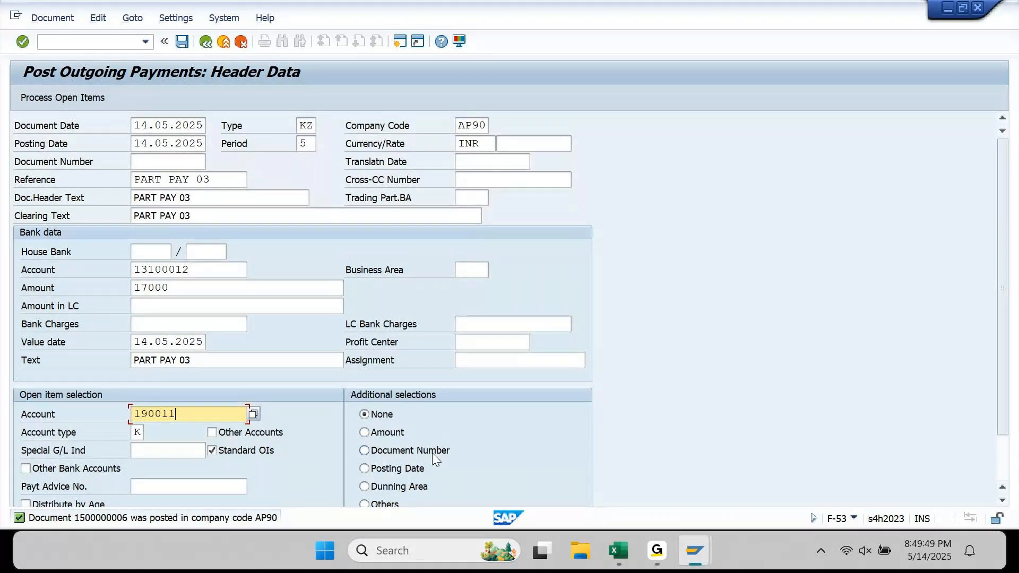
pyautogui.click(90, 99)
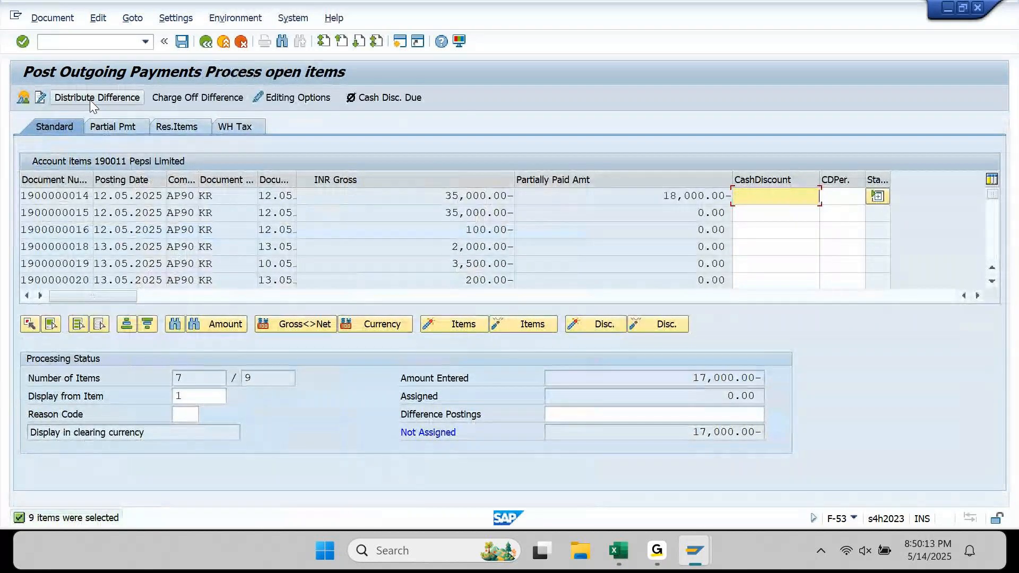
pyautogui.click(175, 326)
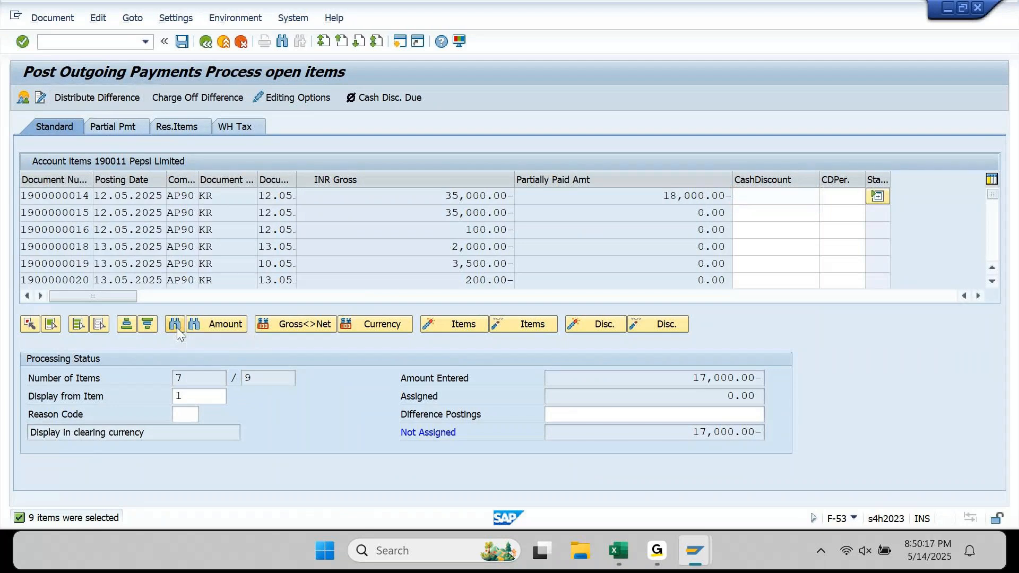
pyautogui.click(177, 325)
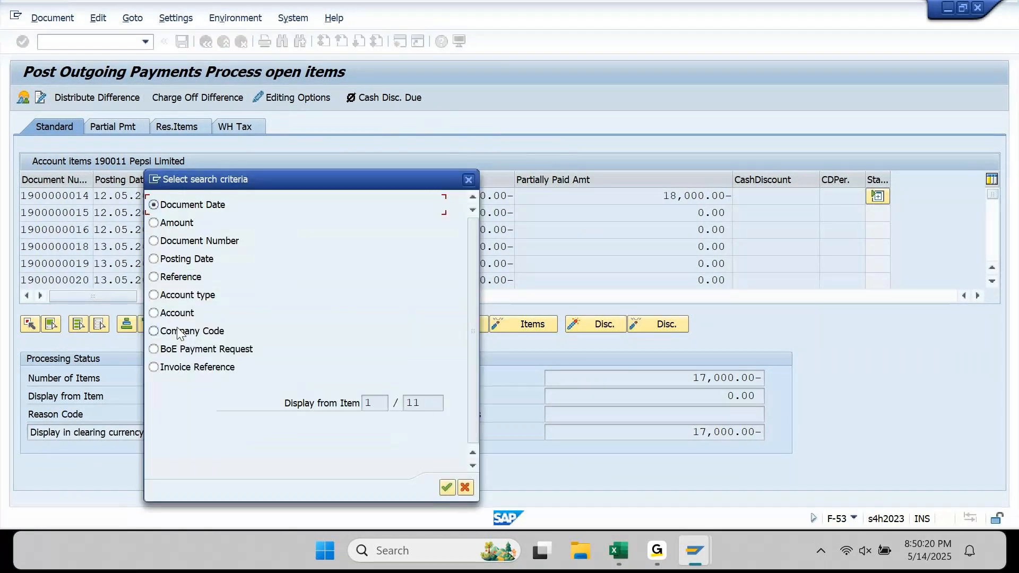
pyautogui.click(188, 242)
pyautogui.press('Return')
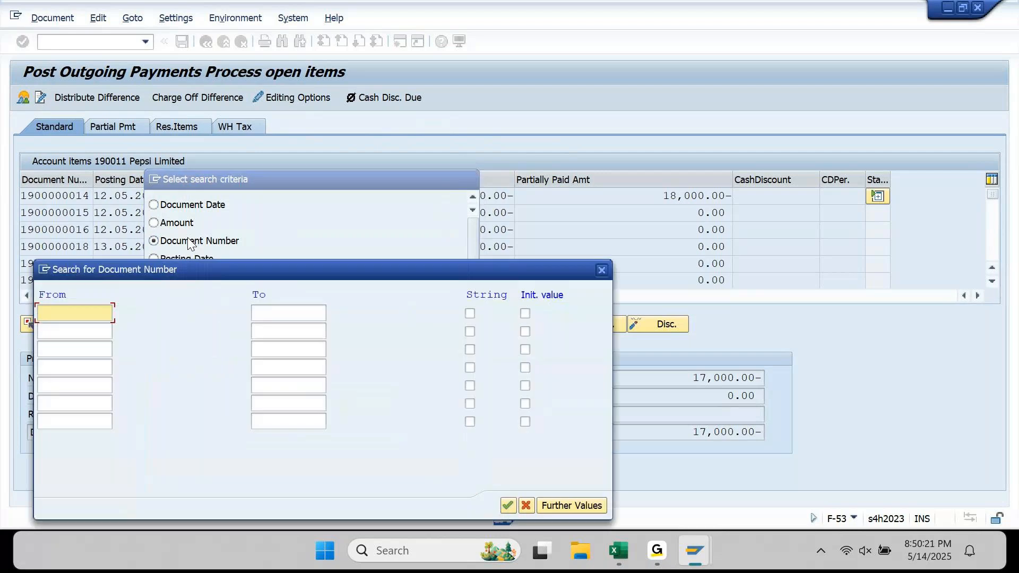
pyautogui.hotkey('ctrl', 'v')
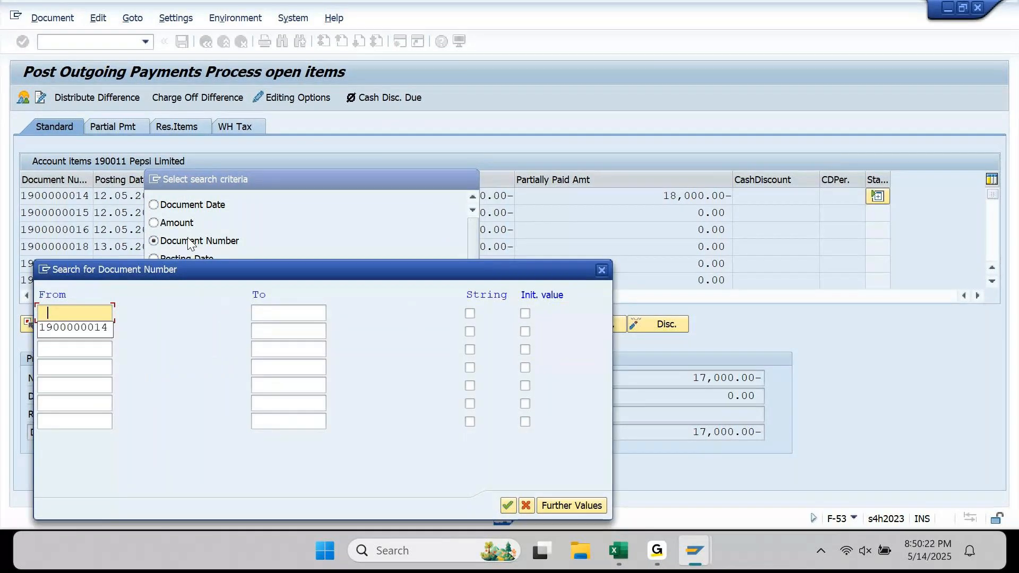
pyautogui.press('Return')
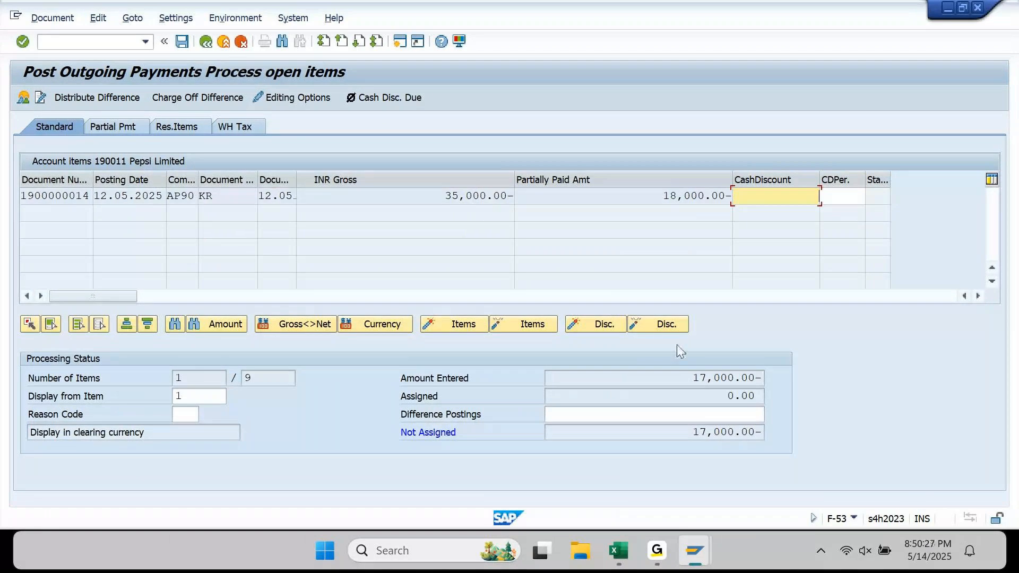
pyautogui.click(123, 125)
pyautogui.moveTo(415, 197); pyautogui.dragTo(494, 199)
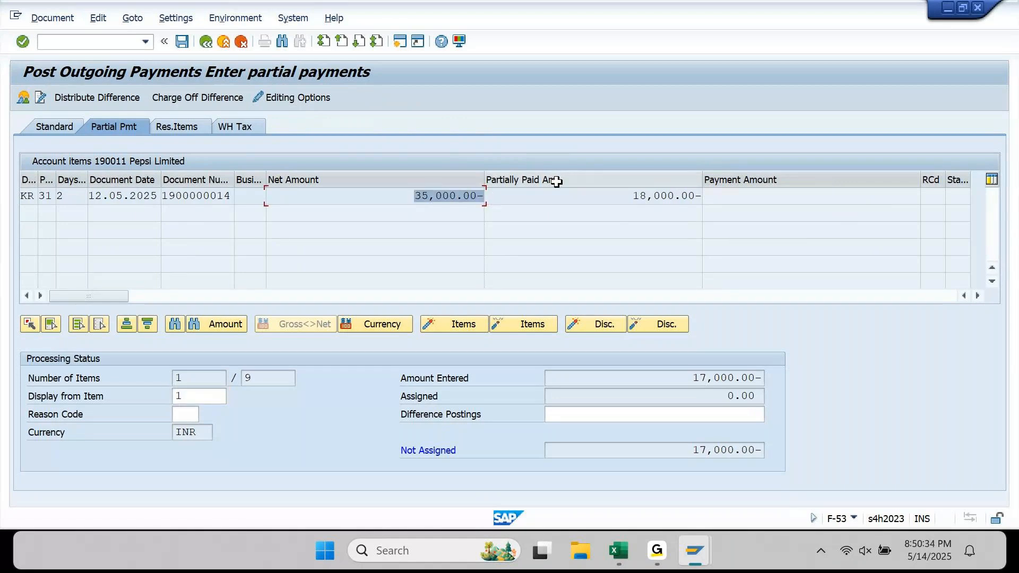
pyautogui.moveTo(689, 195); pyautogui.dragTo(496, 194)
pyautogui.doubleClick(474, 197)
pyautogui.moveTo(850, 198); pyautogui.dragTo(946, 201)
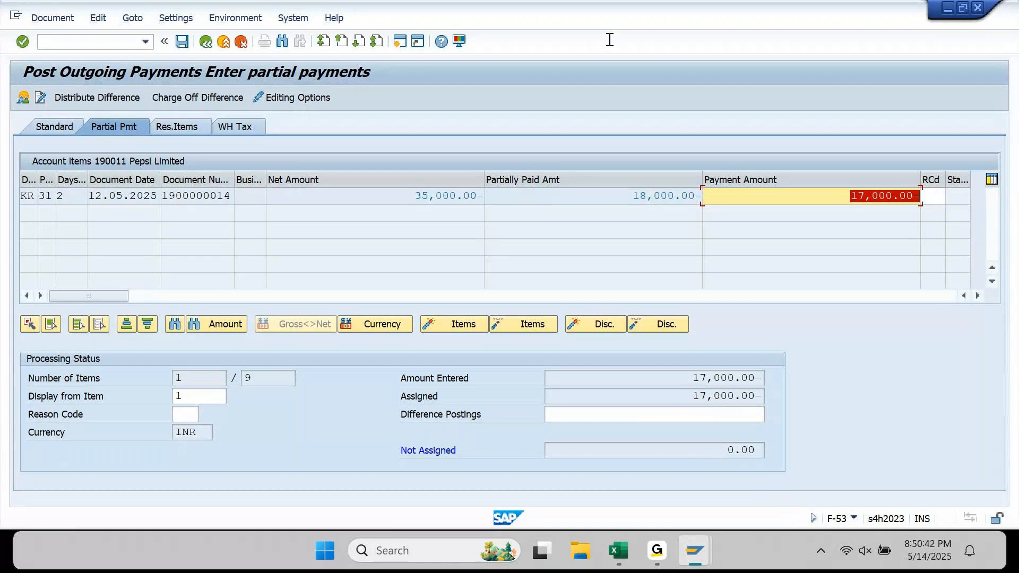
pyautogui.click(52, 17)
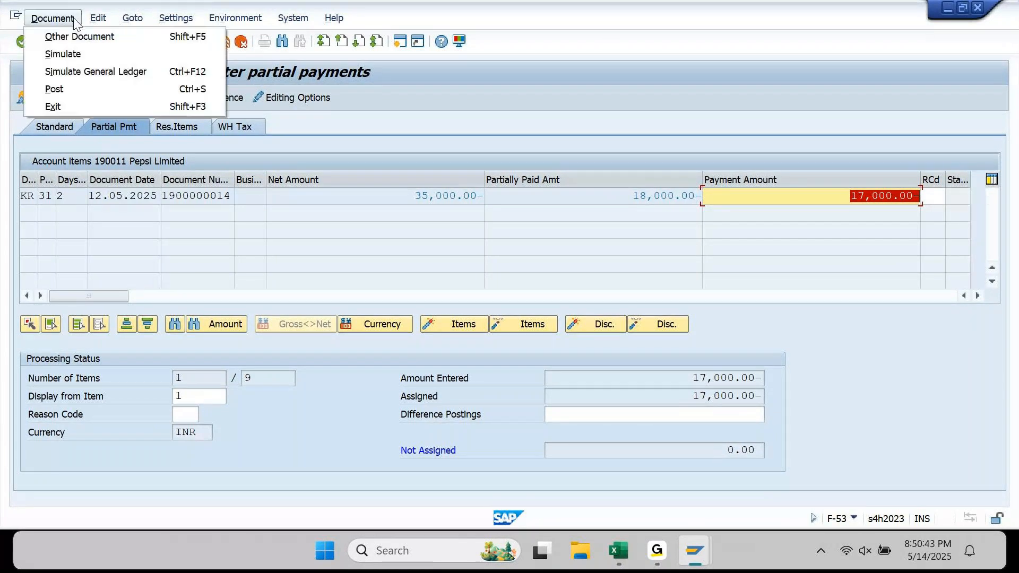
pyautogui.click(76, 50)
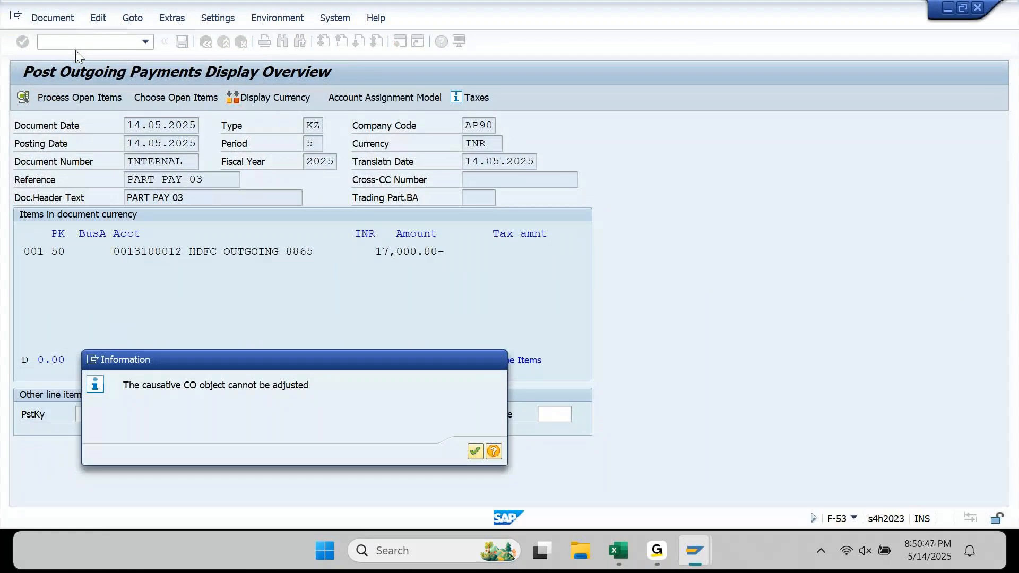
pyautogui.press('Return')
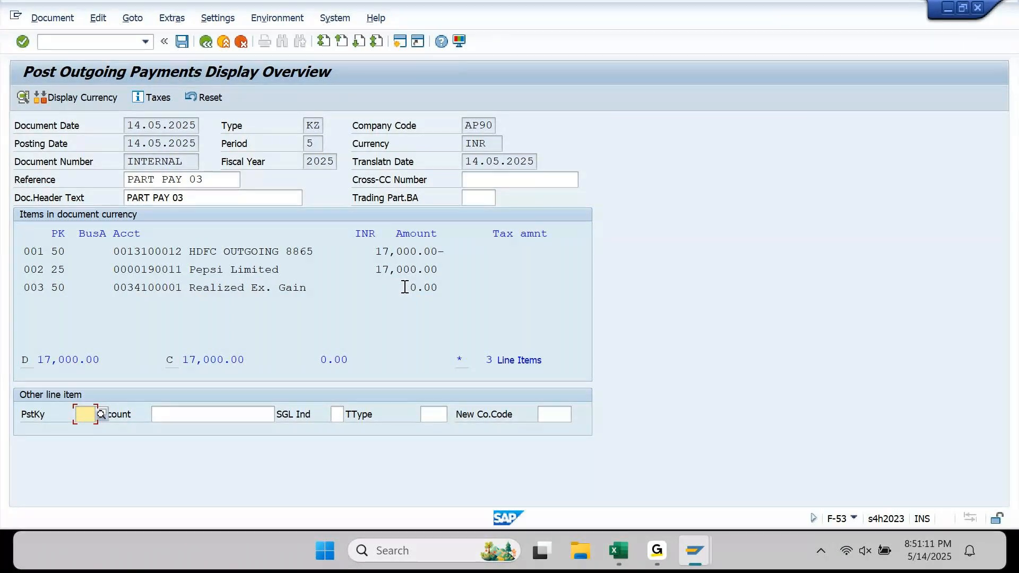
pyautogui.click(182, 42)
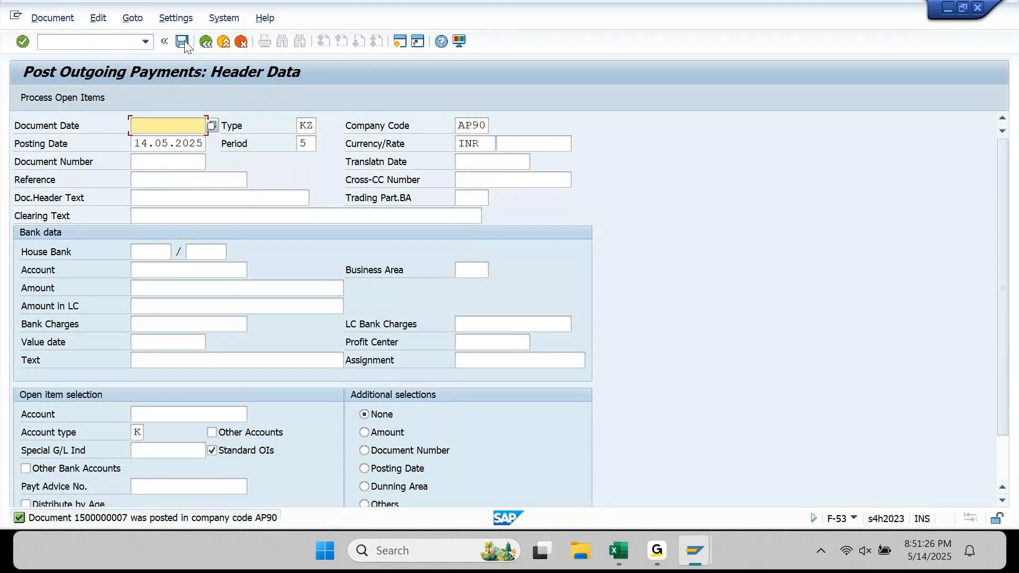
# - Refresh the FBL1N list for supplier 190011, now six open items totalling 41,400.00 INR
pyautogui.moveTo(695, 551)
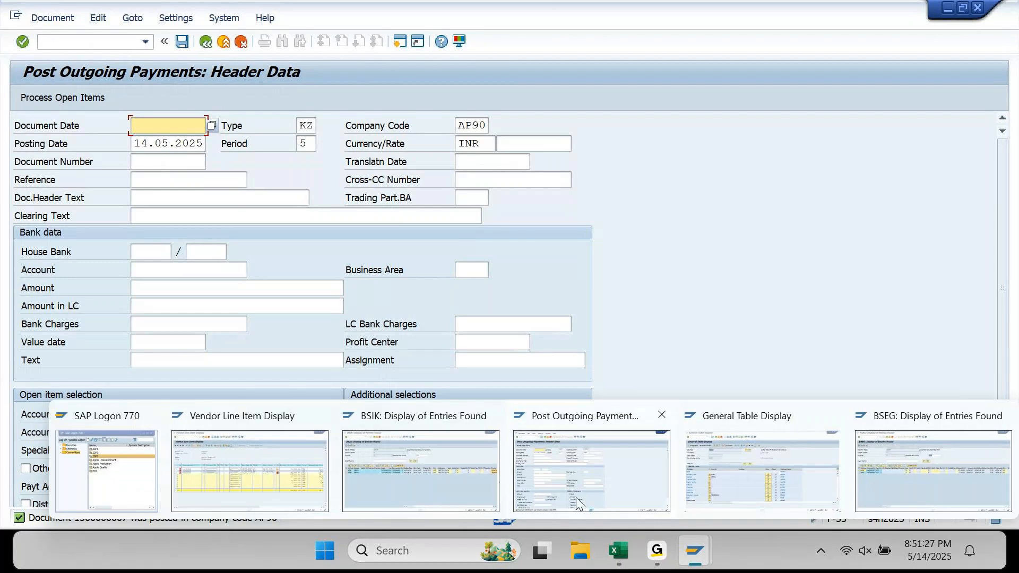
pyautogui.click(293, 462)
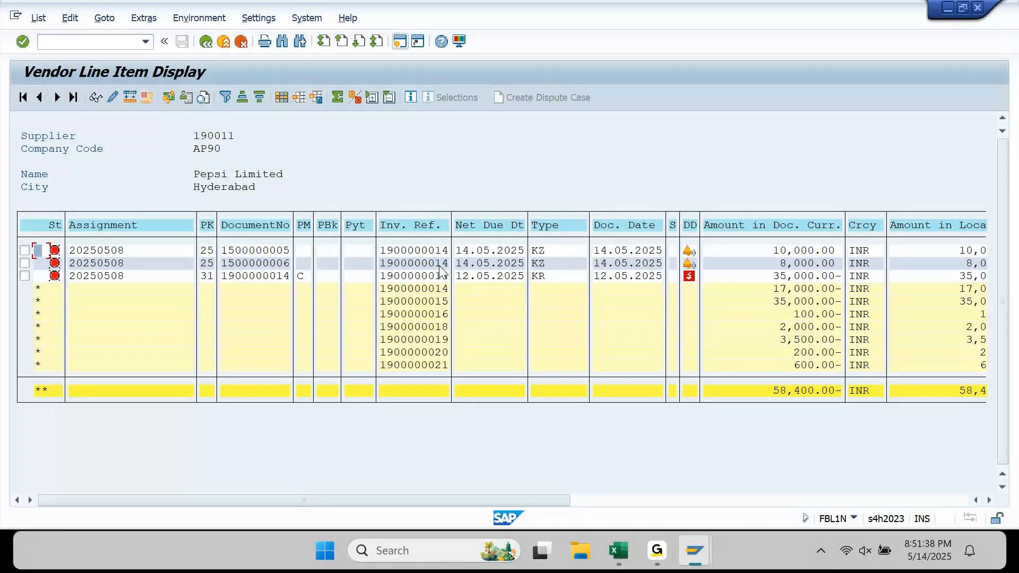
pyautogui.click(38, 19)
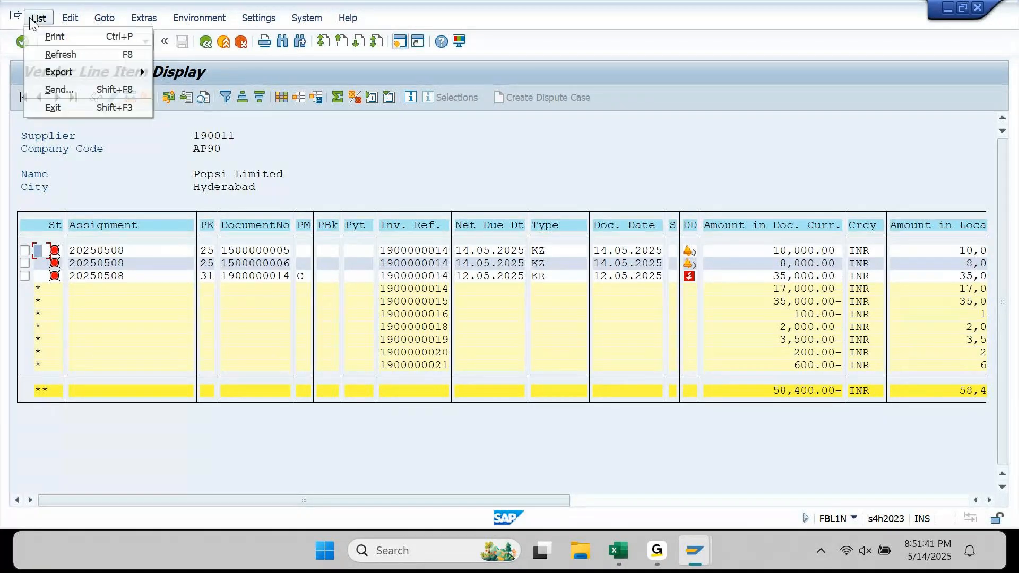
pyautogui.click(36, 52)
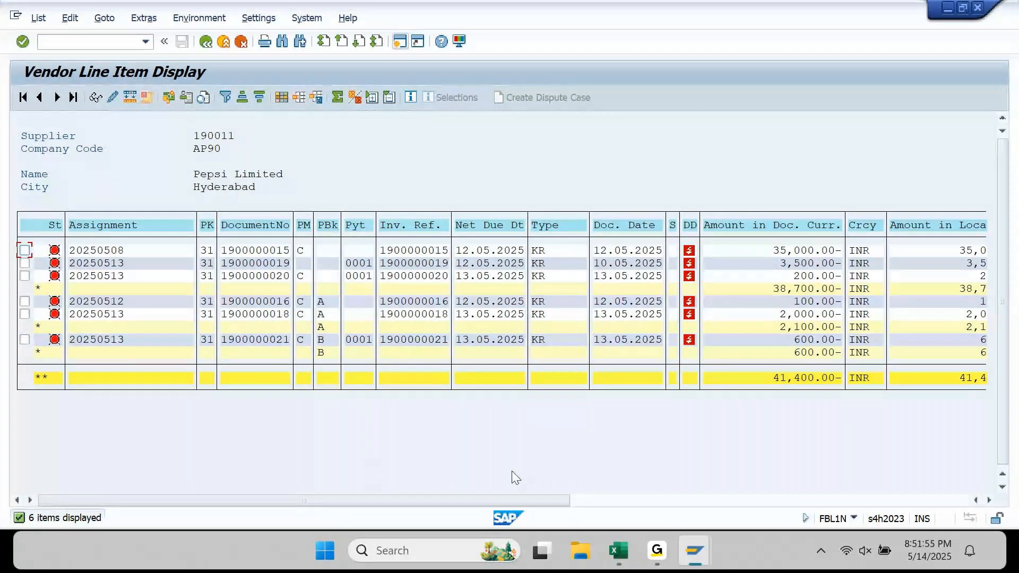
pyautogui.moveTo(696, 550)
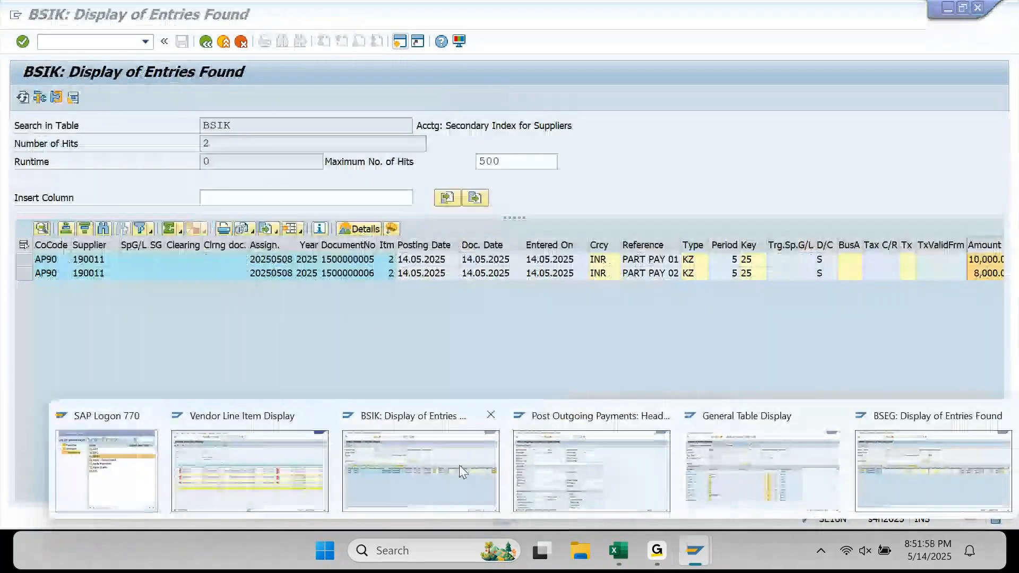
pyautogui.click(748, 469)
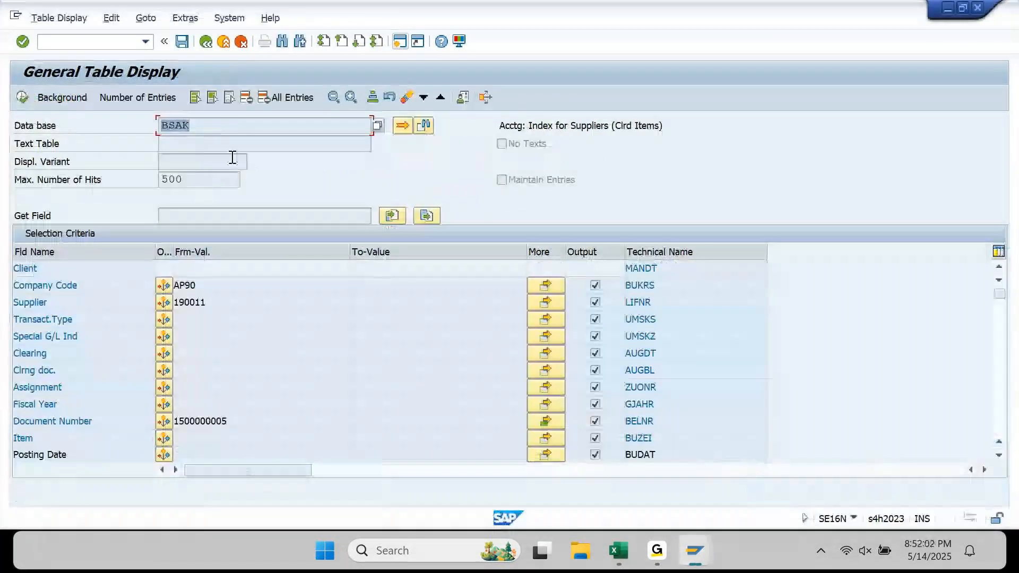
pyautogui.click(222, 128)
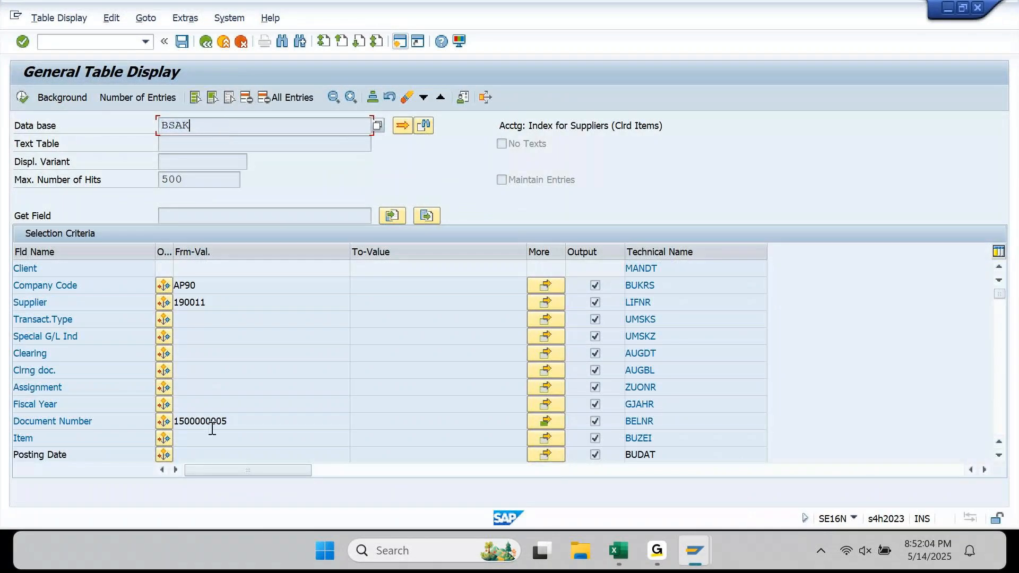
pyautogui.click(132, 424)
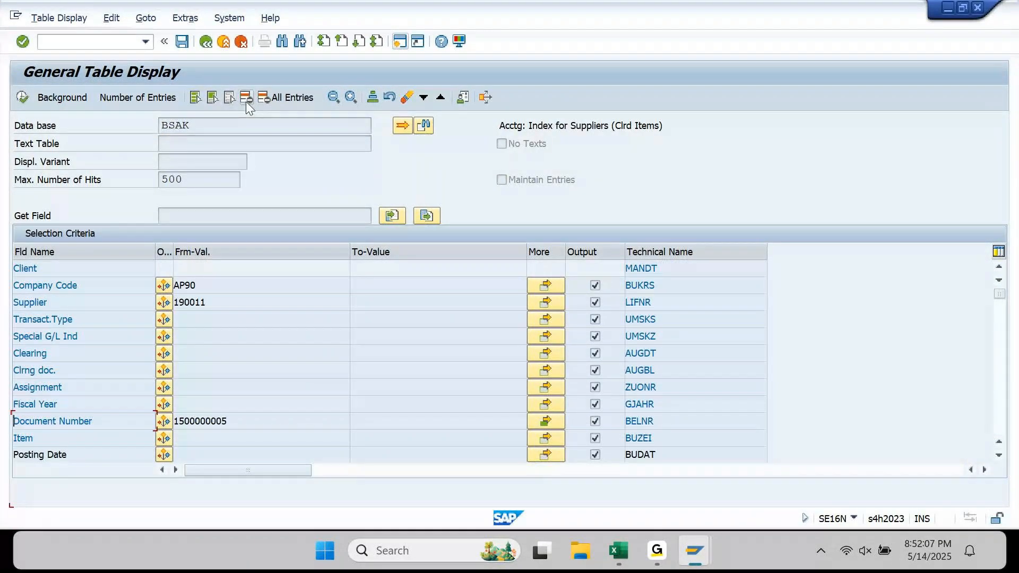
pyautogui.click(101, 425)
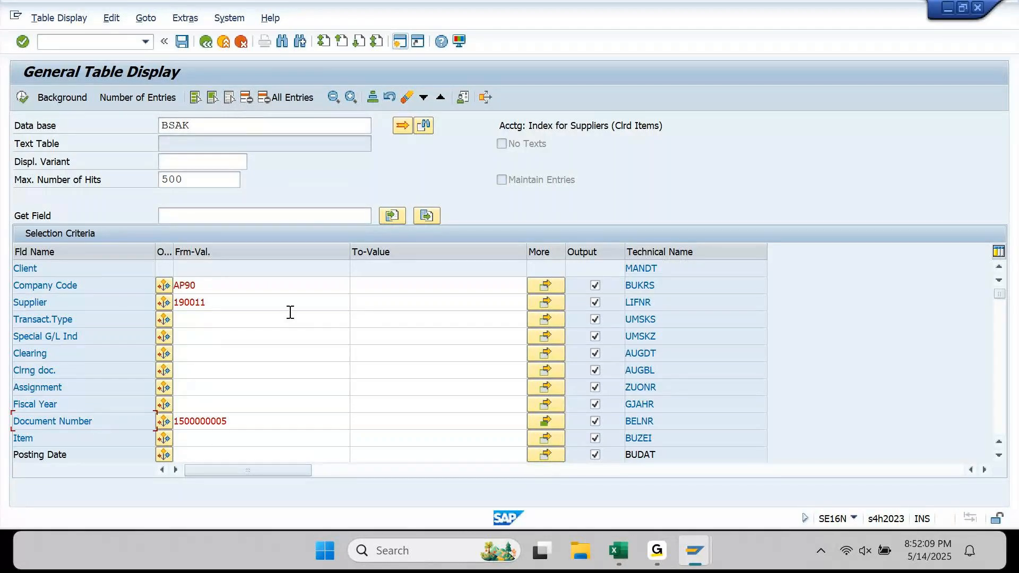
pyautogui.click(249, 98)
pyautogui.click(208, 212)
pyautogui.press('space')
pyautogui.press('Down')
pyautogui.press('Return')
pyautogui.press('Return')
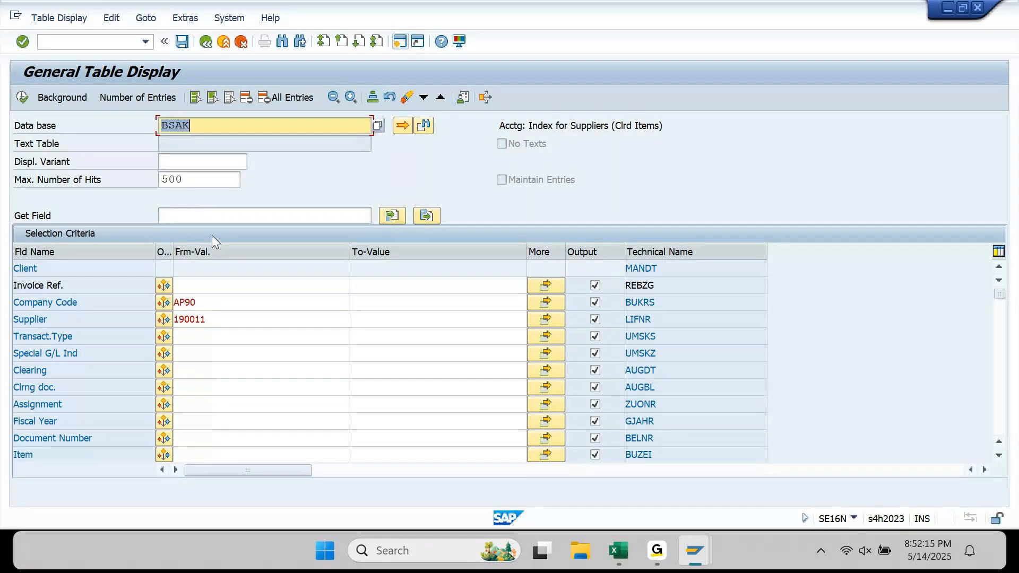
pyautogui.click(226, 282)
pyautogui.hotkey('ctrl', 'v')
pyautogui.doubleClick(225, 281)
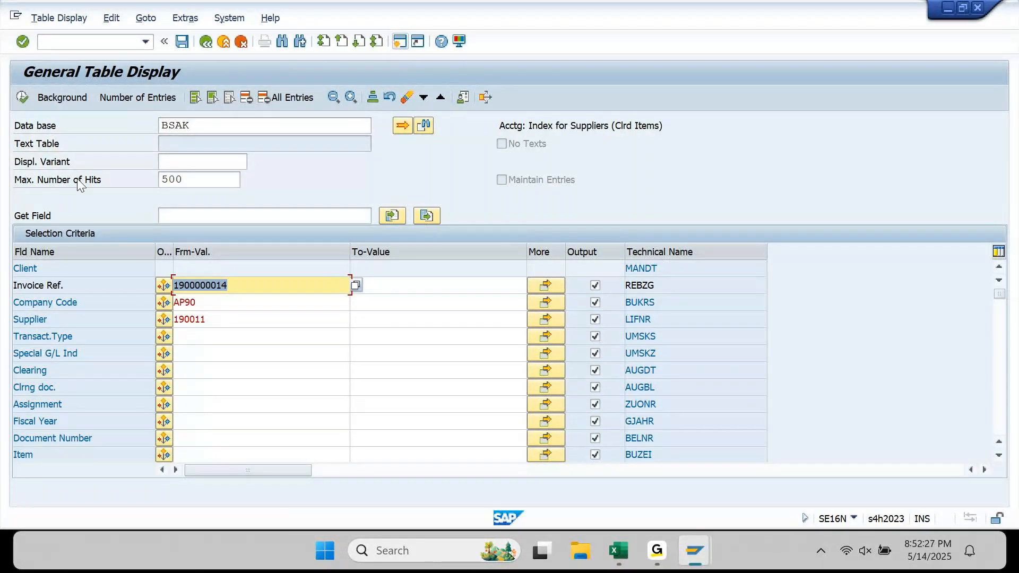
pyautogui.click(26, 97)
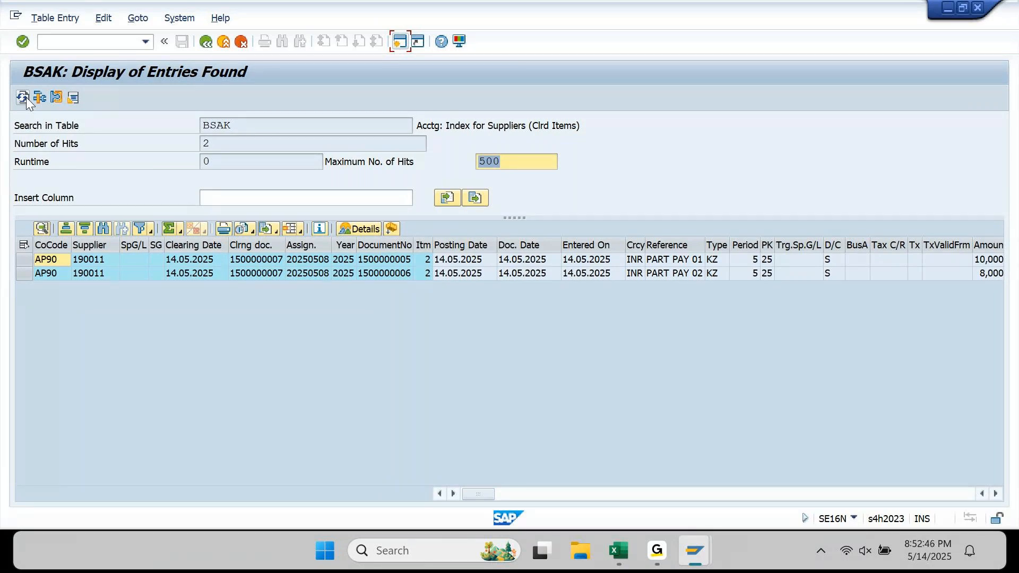
pyautogui.click(207, 44)
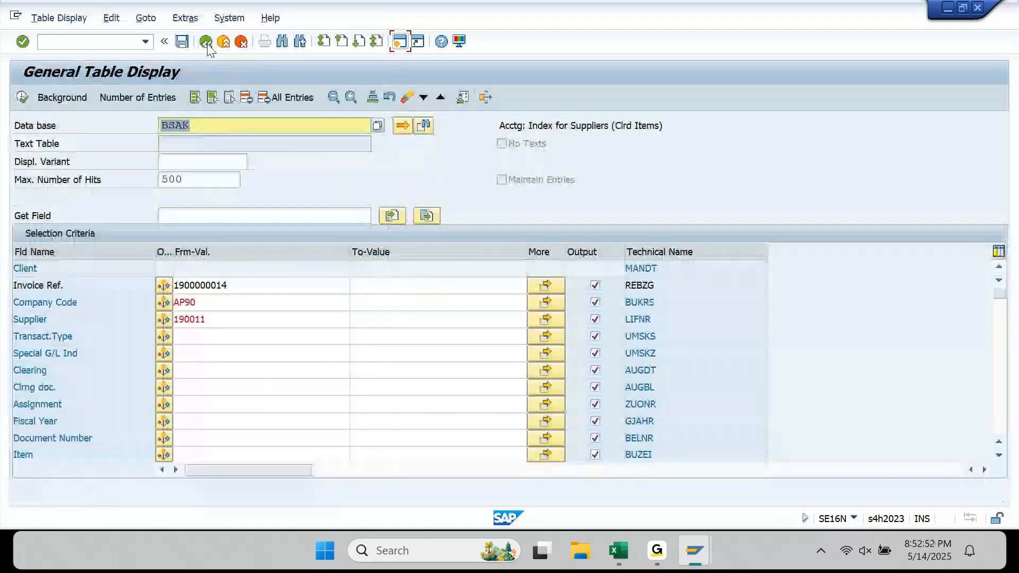
# - Clear the Invoice Ref. value and refresh the BSIK open items list, which now shows 0 hits
pyautogui.press('Delete')
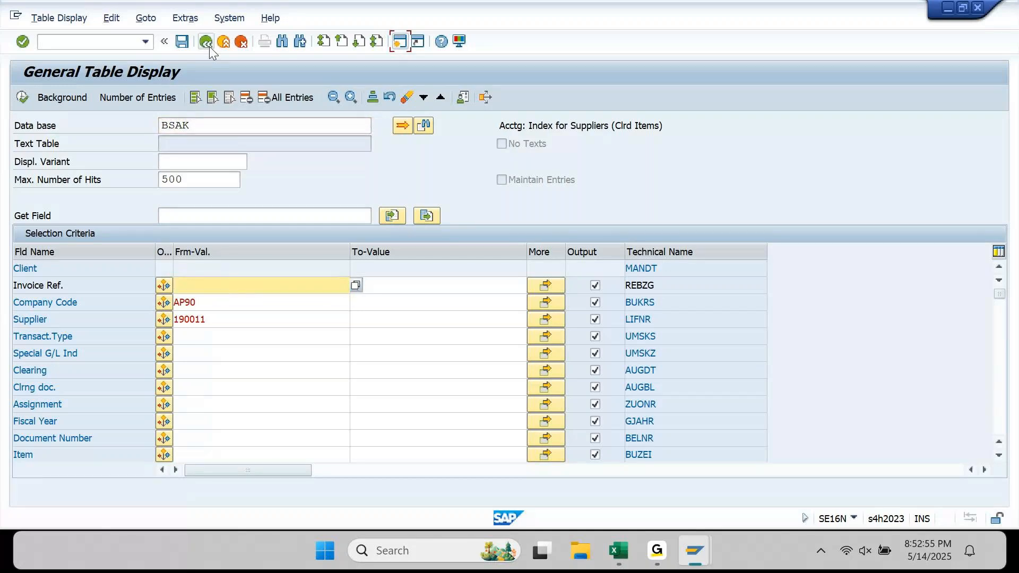
pyautogui.moveTo(694, 550)
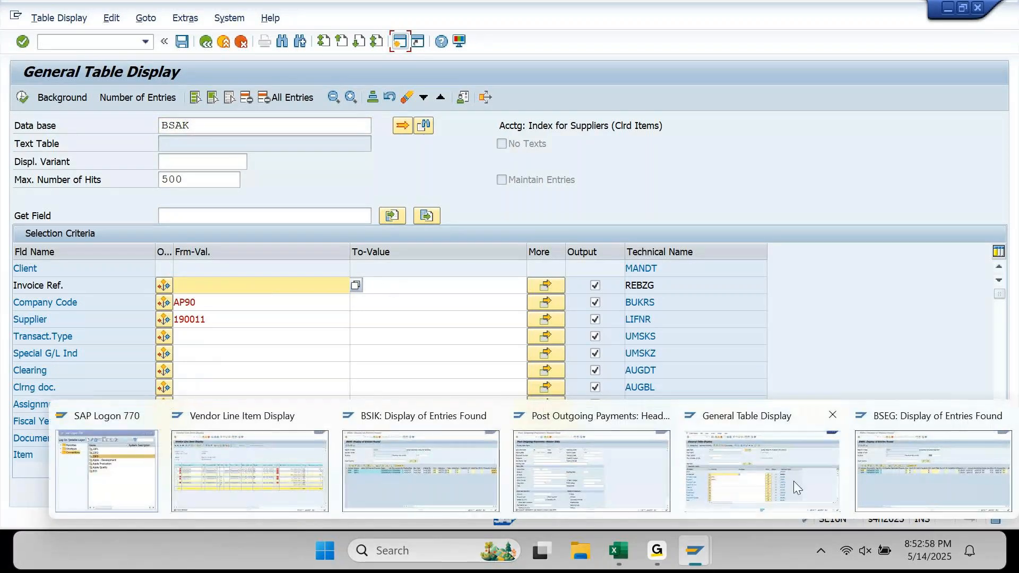
pyautogui.moveTo(437, 456)
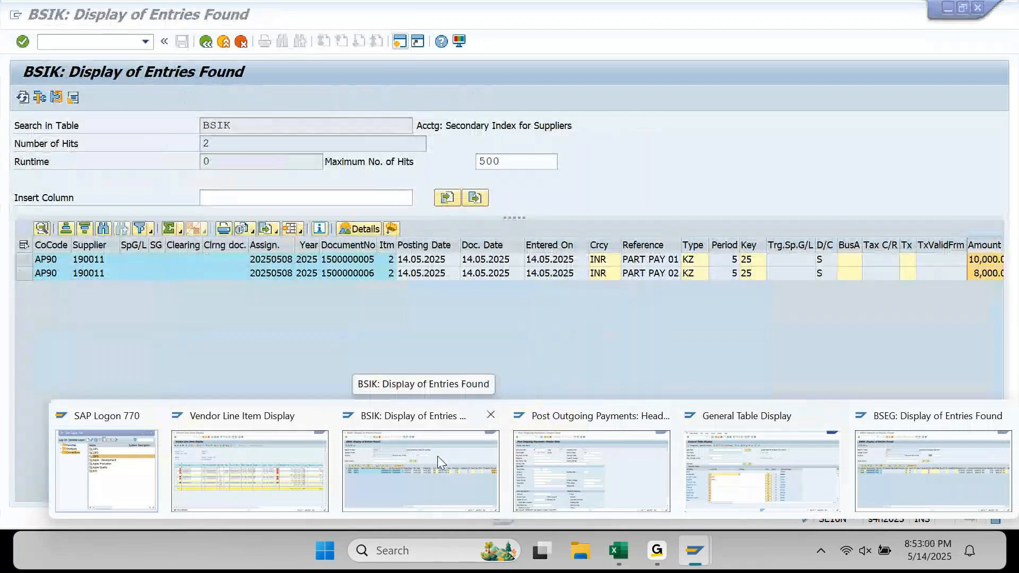
pyautogui.click(438, 456)
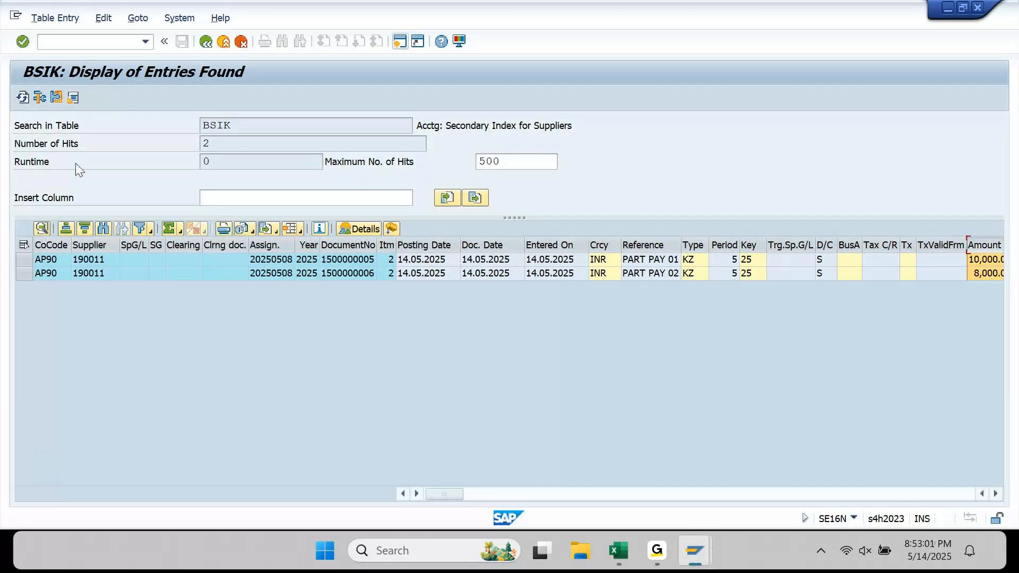
pyautogui.click(23, 97)
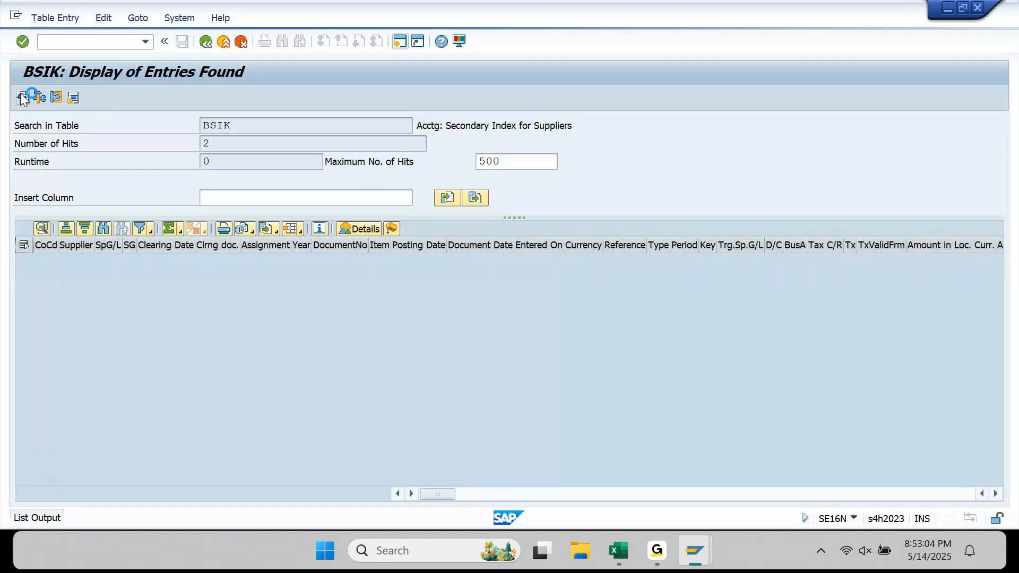
pyautogui.click(21, 96)
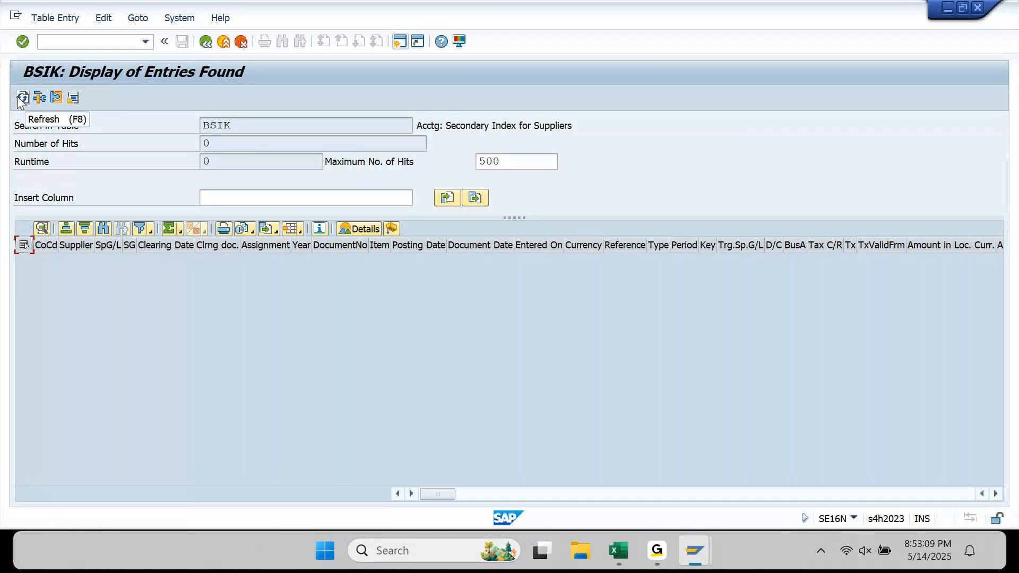
pyautogui.click(658, 553)
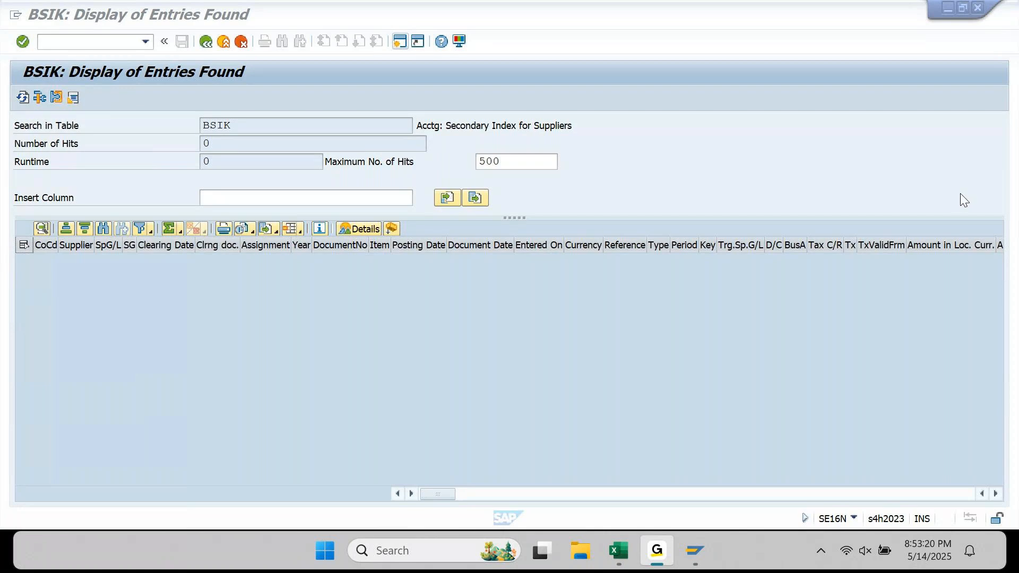
pyautogui.click(935, 15)
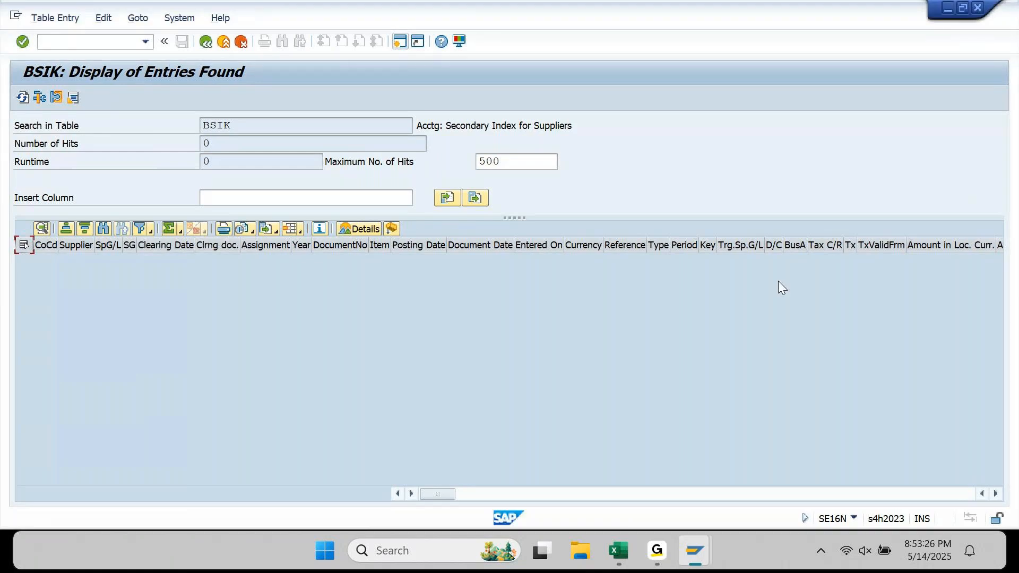
pyautogui.click(656, 550)
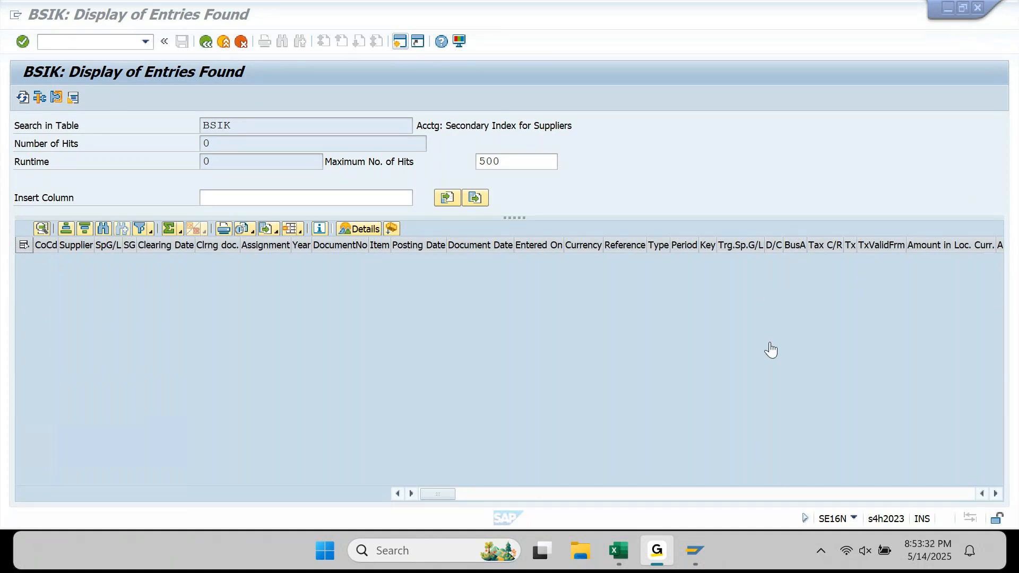
pyautogui.click(934, 12)
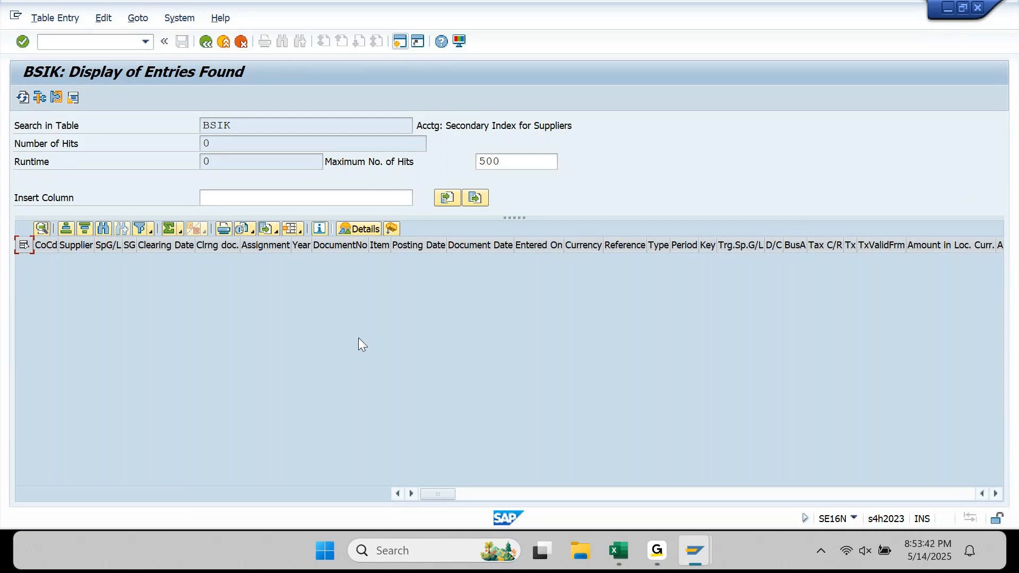
pyautogui.moveTo(709, 550)
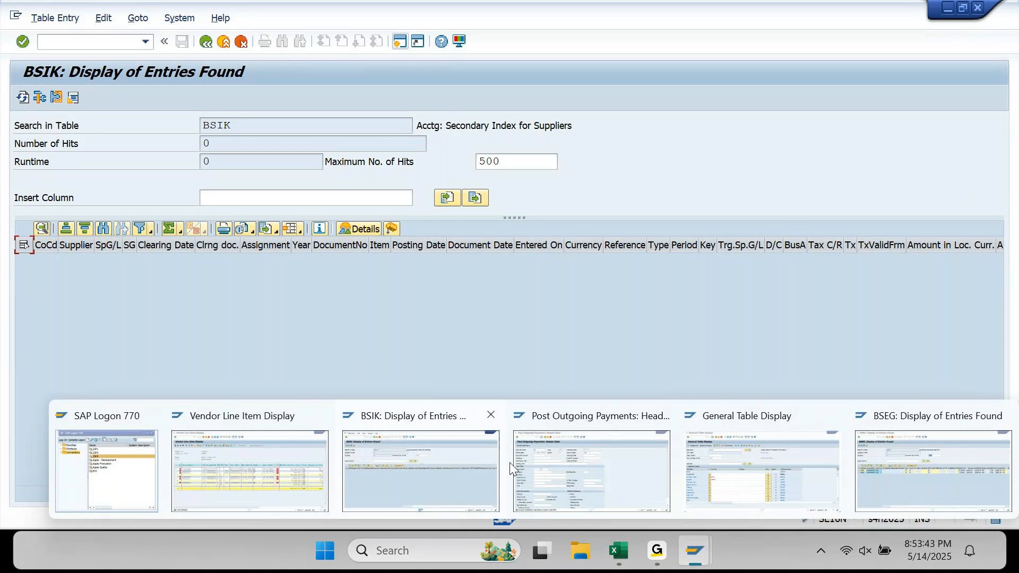
pyautogui.moveTo(295, 474)
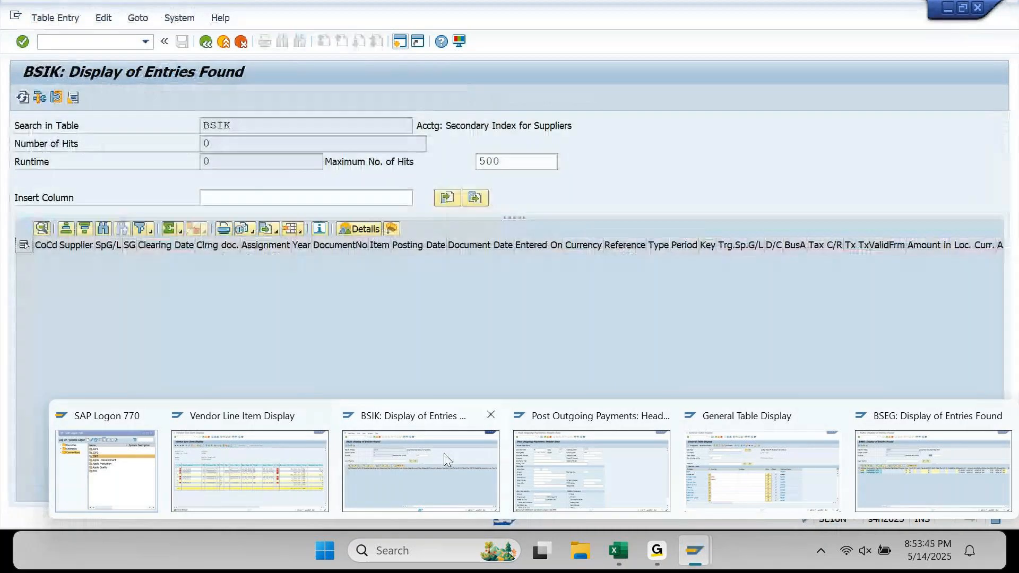
pyautogui.click(587, 463)
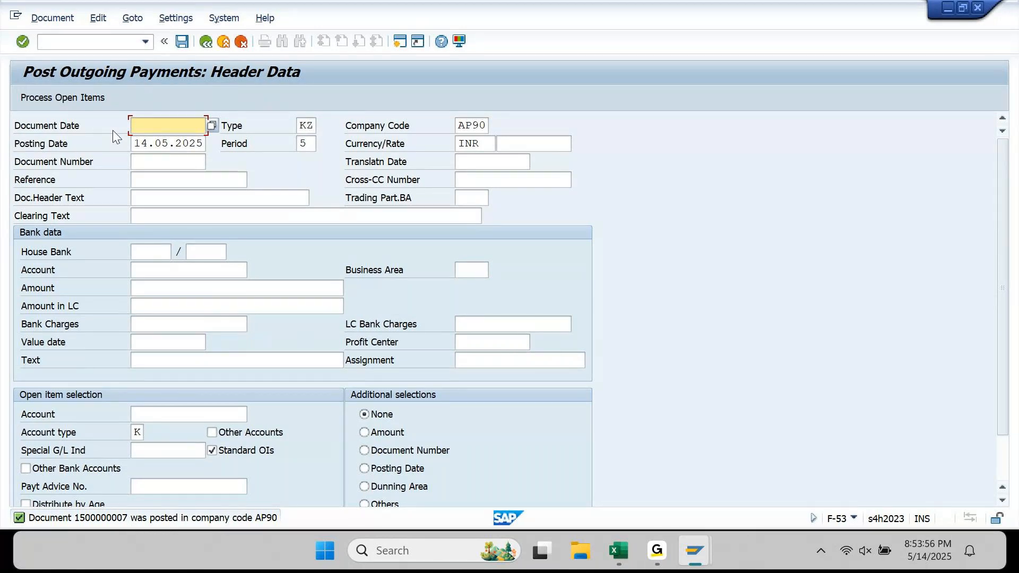
pyautogui.click(52, 18)
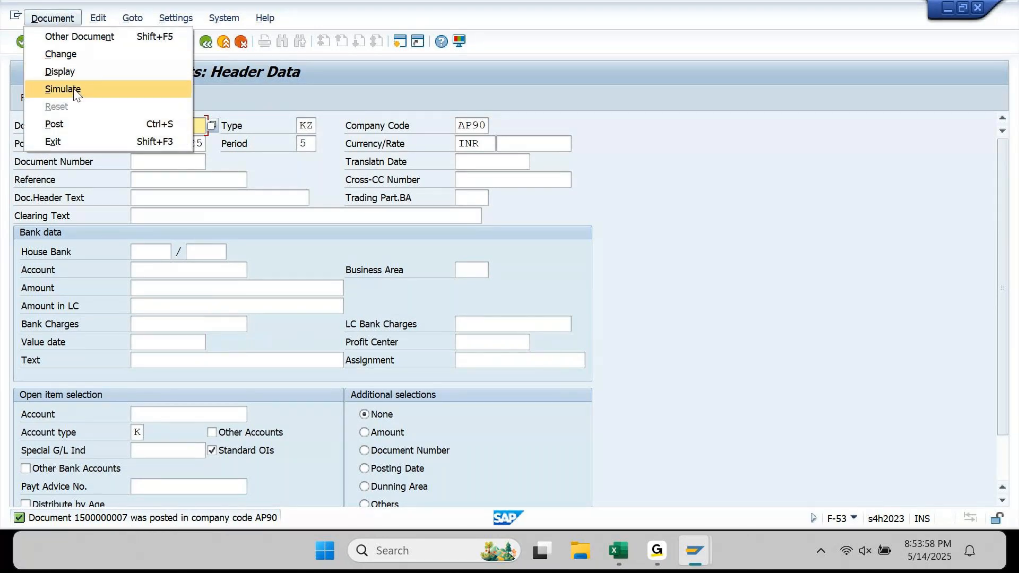
pyautogui.click(75, 72)
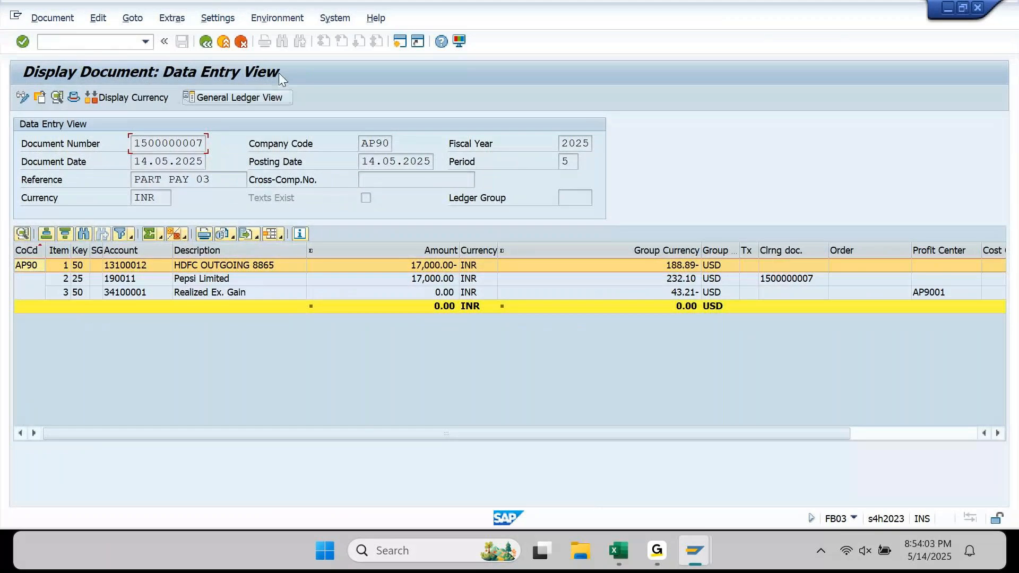
pyautogui.click(274, 19)
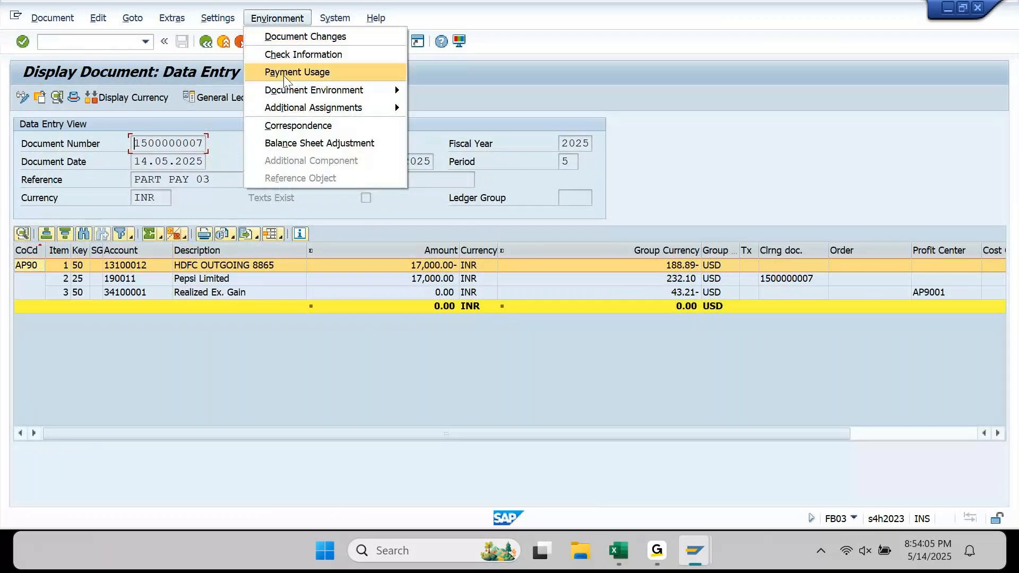
pyautogui.click(334, 72)
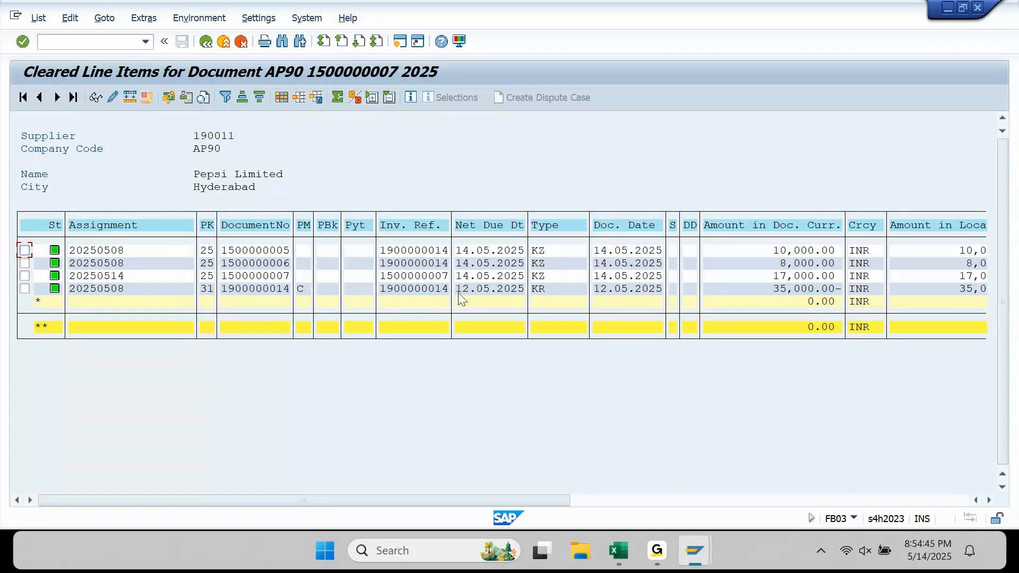
pyautogui.click(444, 279)
pyautogui.click(288, 290)
pyautogui.click(601, 502)
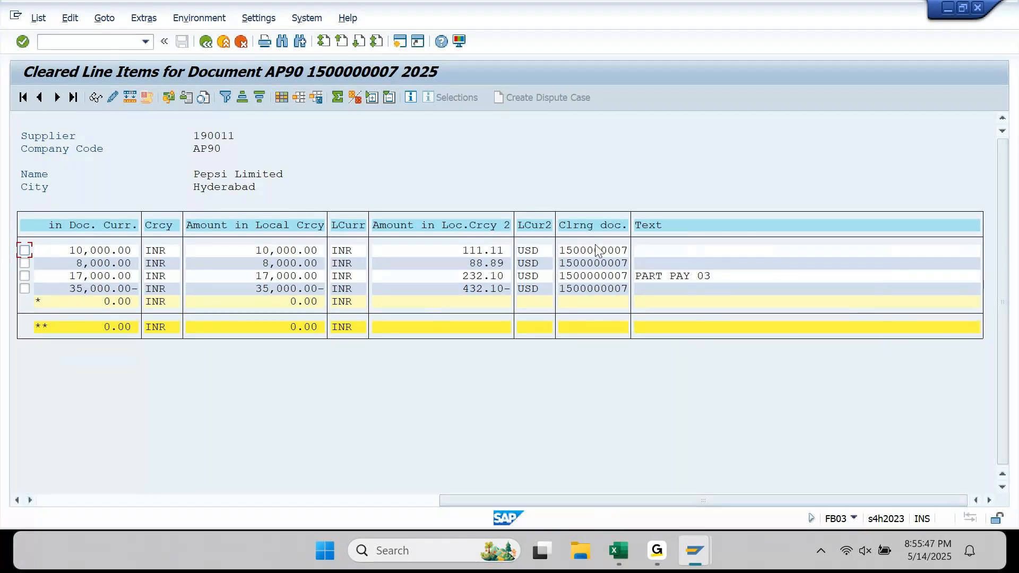
pyautogui.click(429, 501)
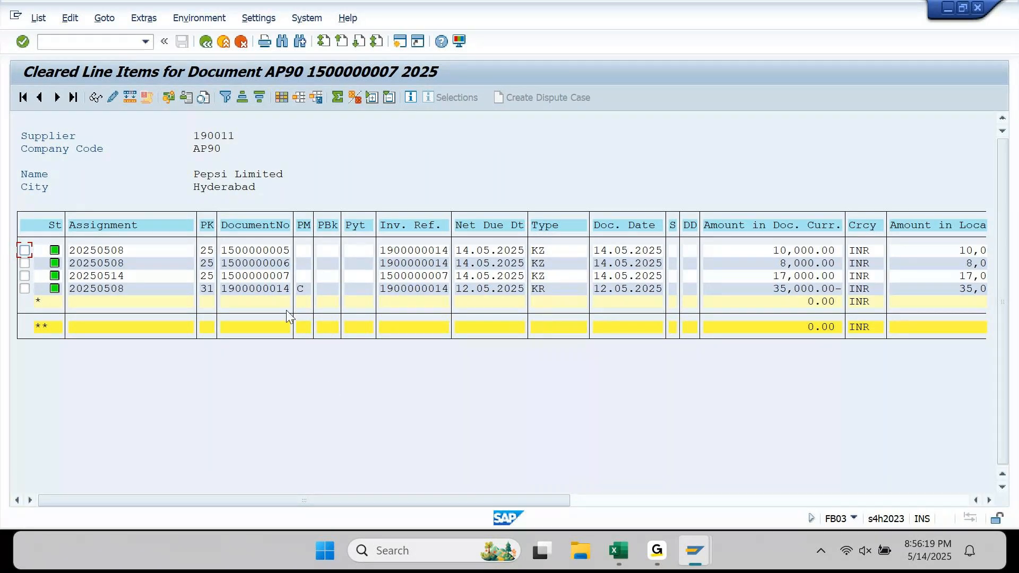
pyautogui.click(599, 504)
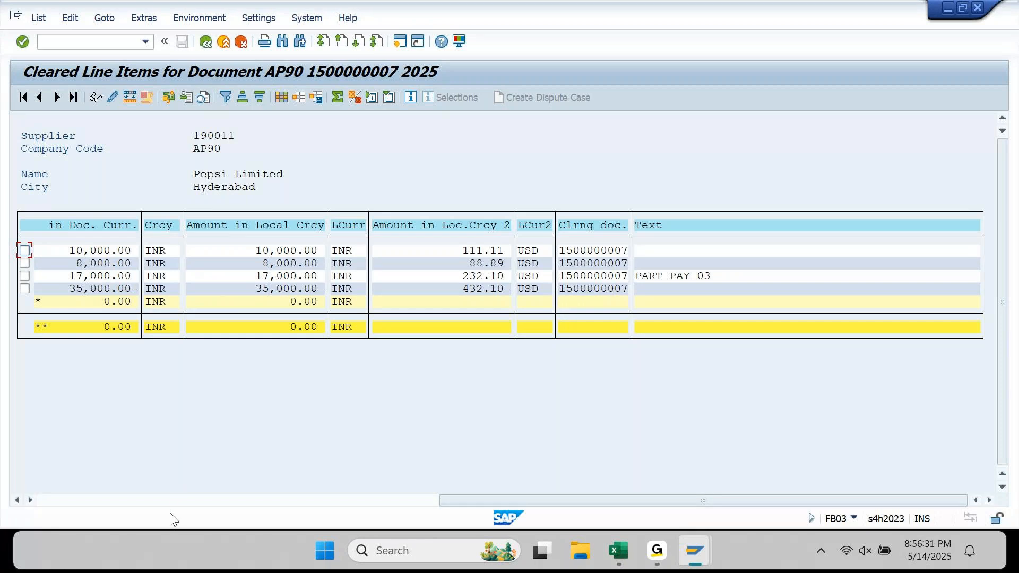
pyautogui.click(177, 500)
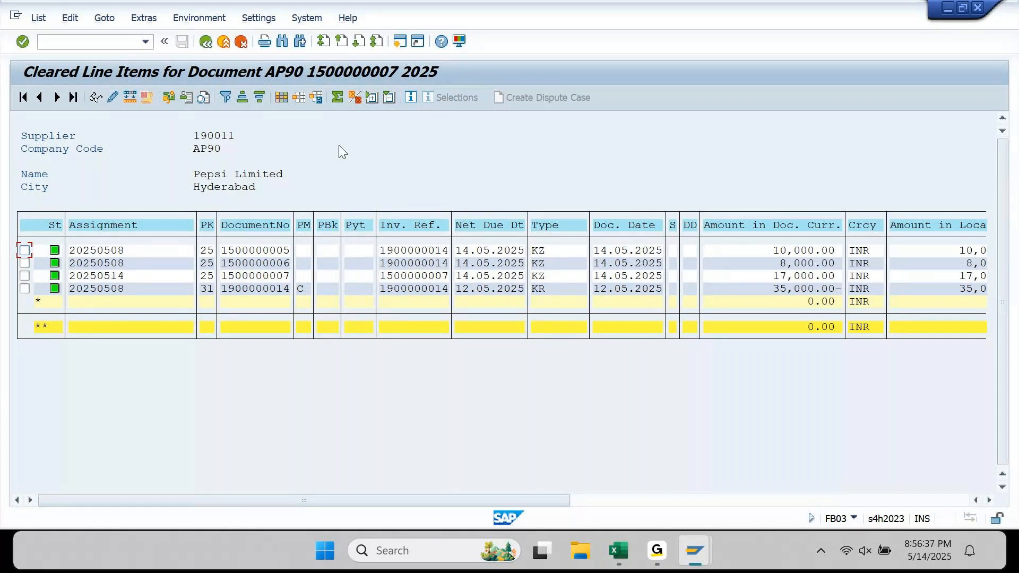
# - Add the Payment Reference column before Net Due Date in the list layout
pyautogui.click(282, 97)
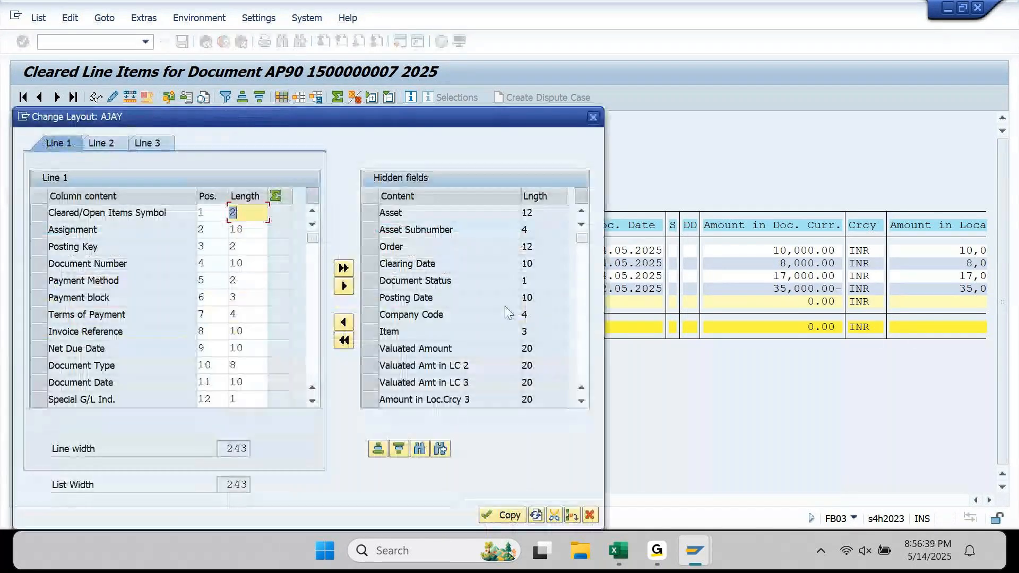
pyautogui.click(419, 449)
pyautogui.write('PAYMENT')
pyautogui.press('Return')
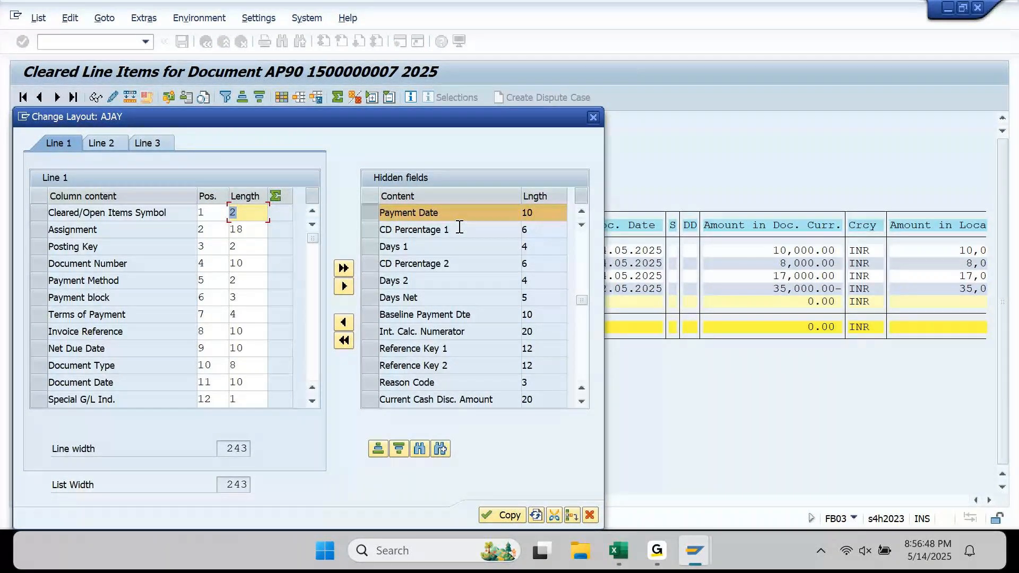
pyautogui.click(442, 451)
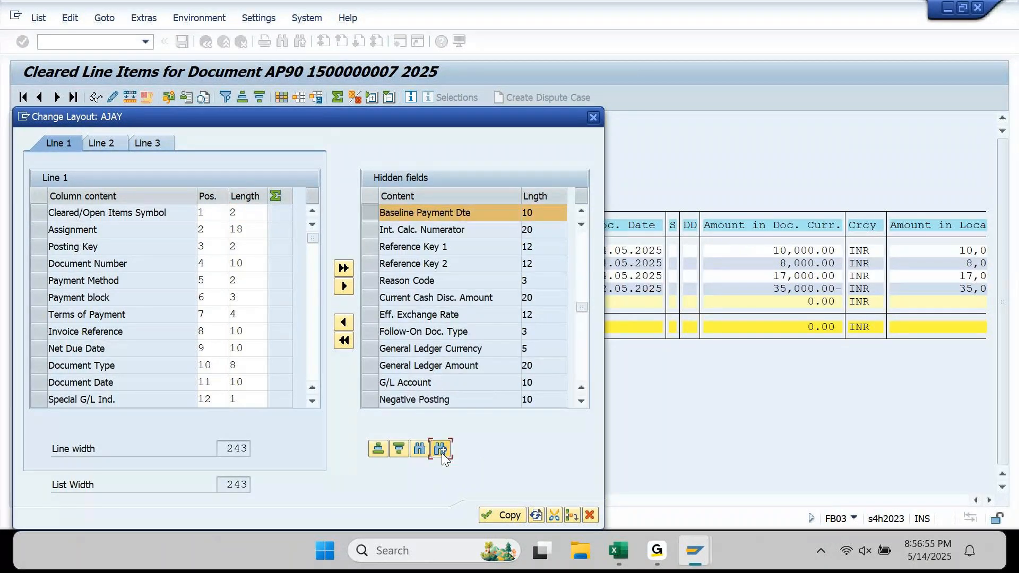
pyautogui.click(442, 451)
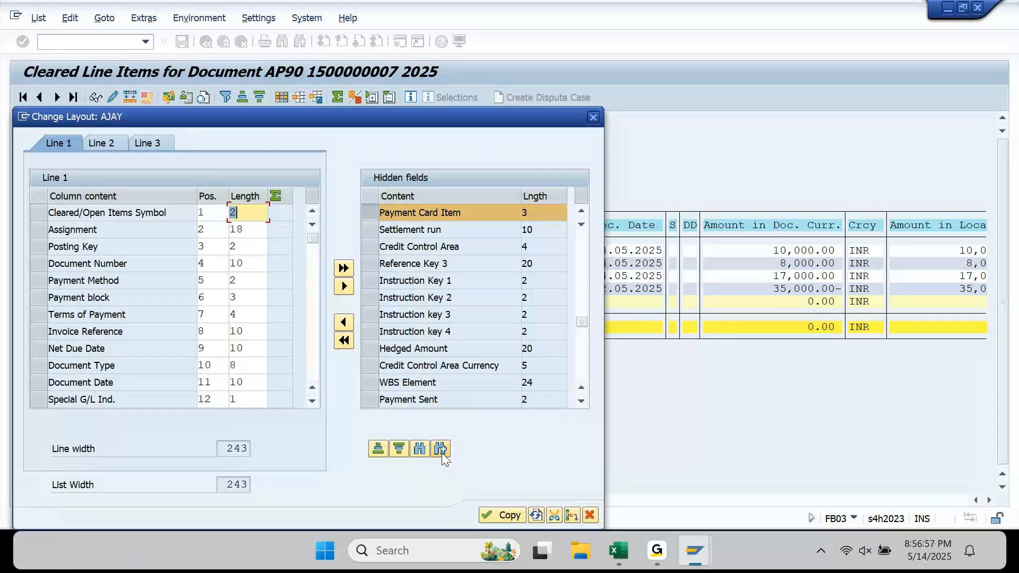
pyautogui.click(441, 450)
pyautogui.click(440, 450)
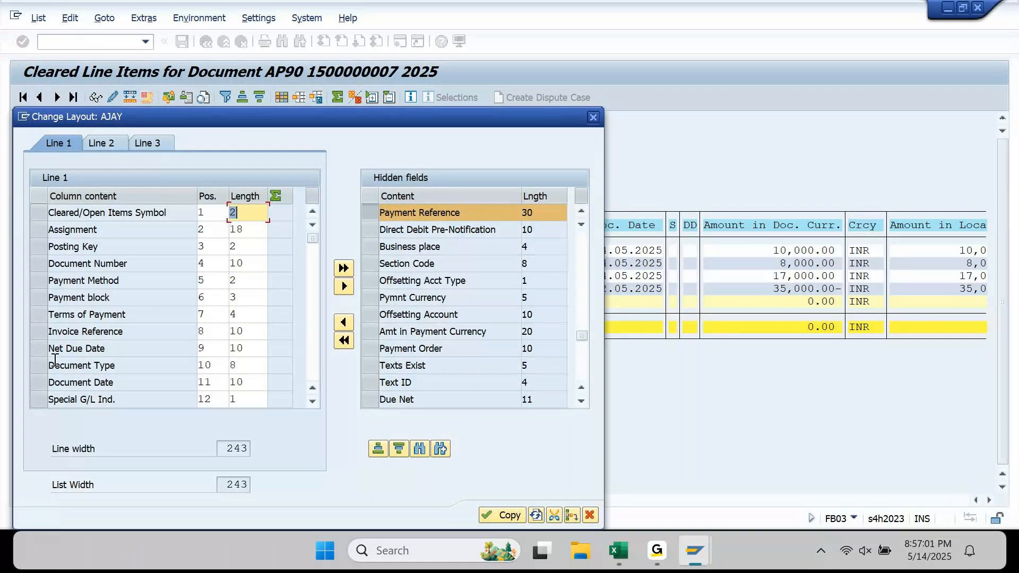
pyautogui.click(44, 349)
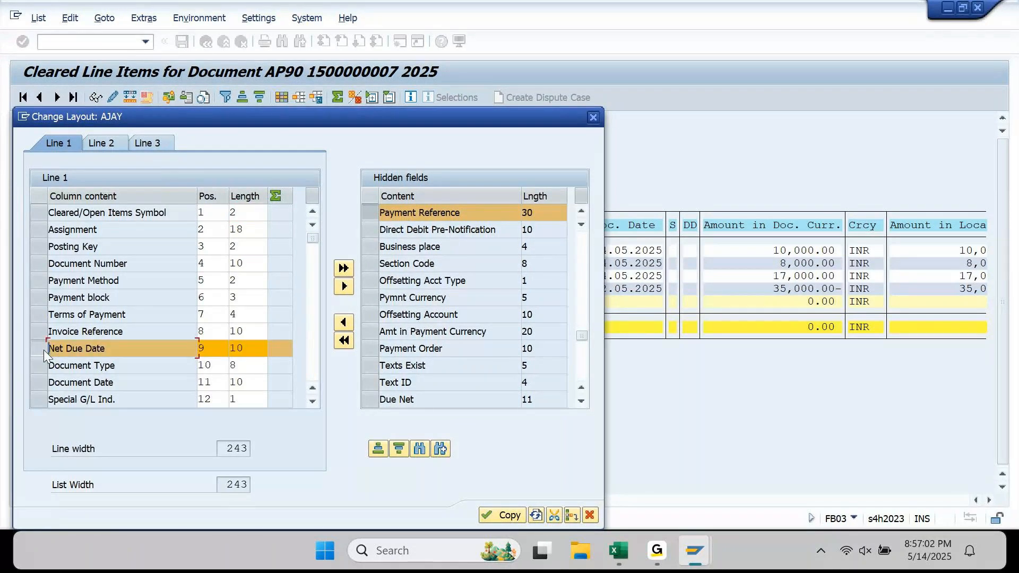
pyautogui.click(343, 322)
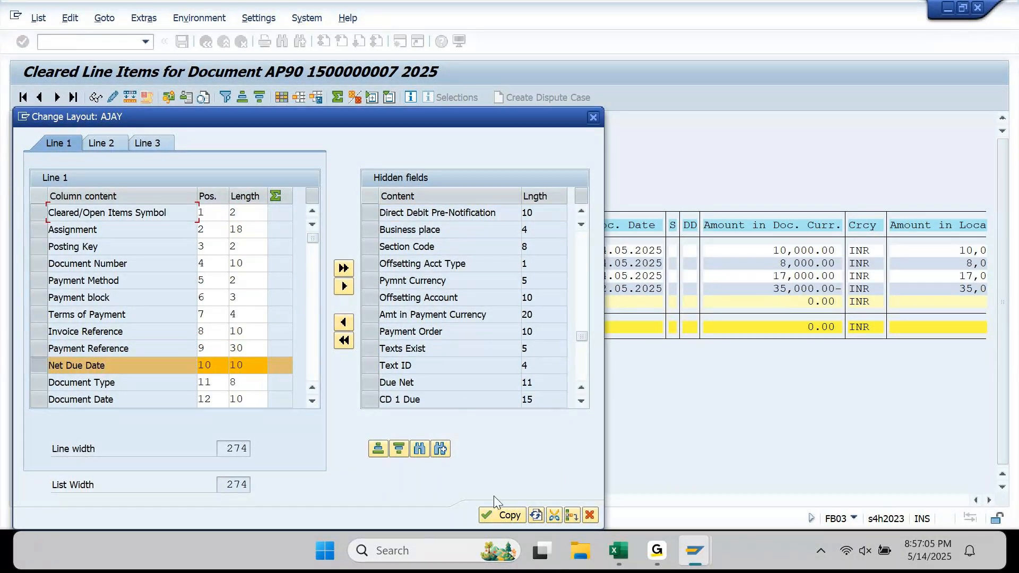
pyautogui.click(501, 515)
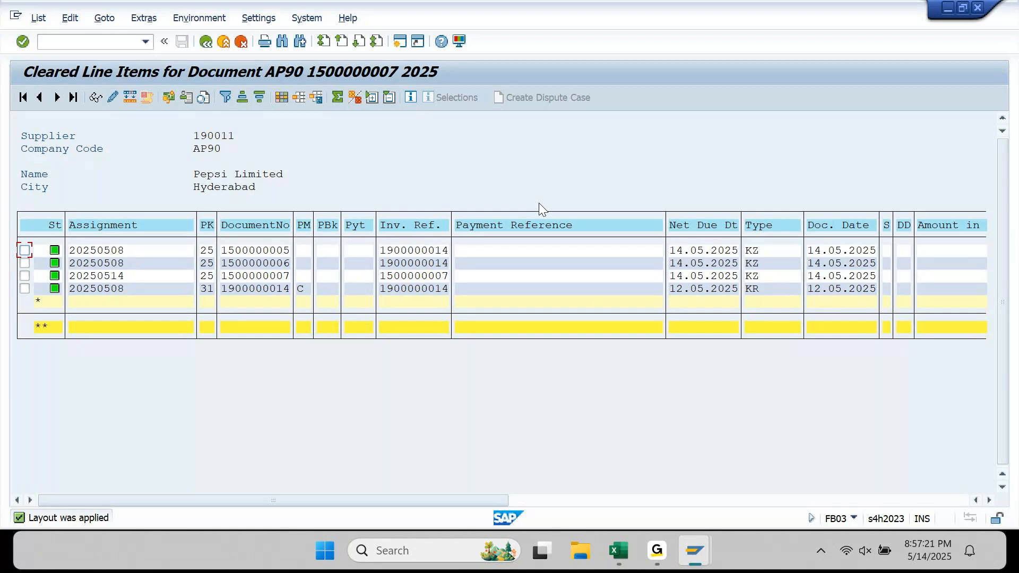
# - Go back through the payment document display to the blank Post Outgoing Payments screen
pyautogui.click(207, 41)
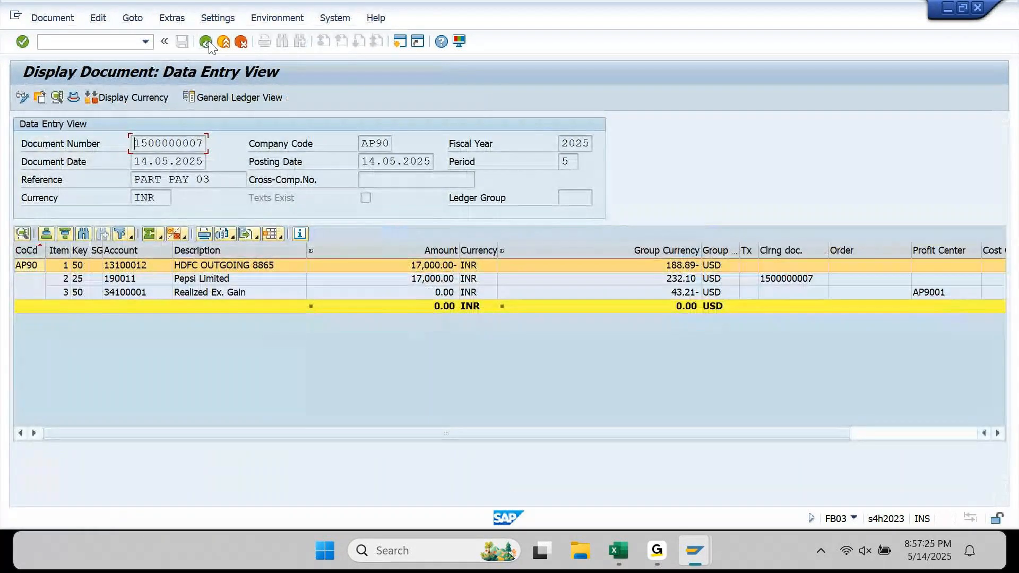
pyautogui.click(207, 41)
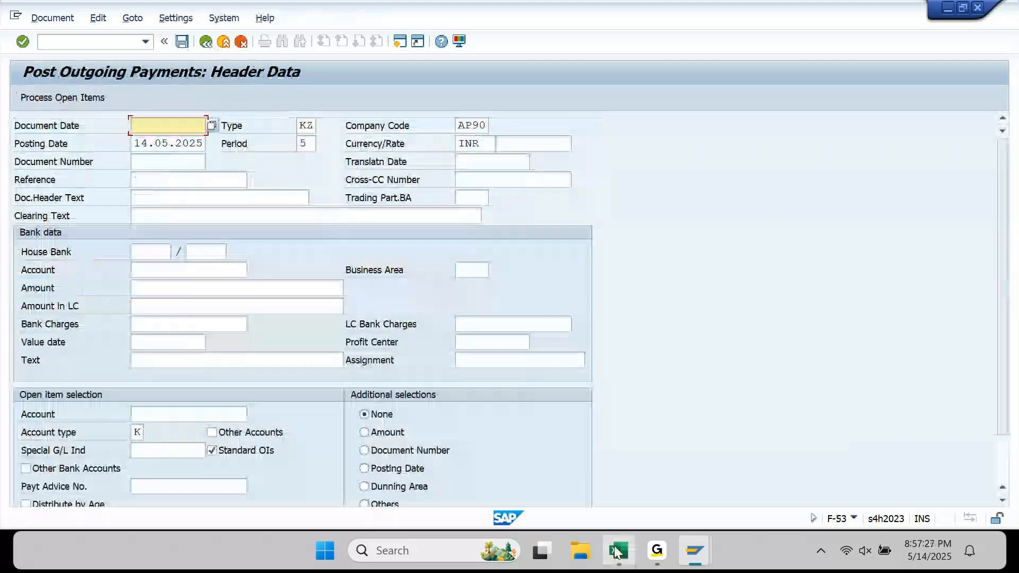
pyautogui.moveTo(624, 536)
pyautogui.moveTo(705, 556)
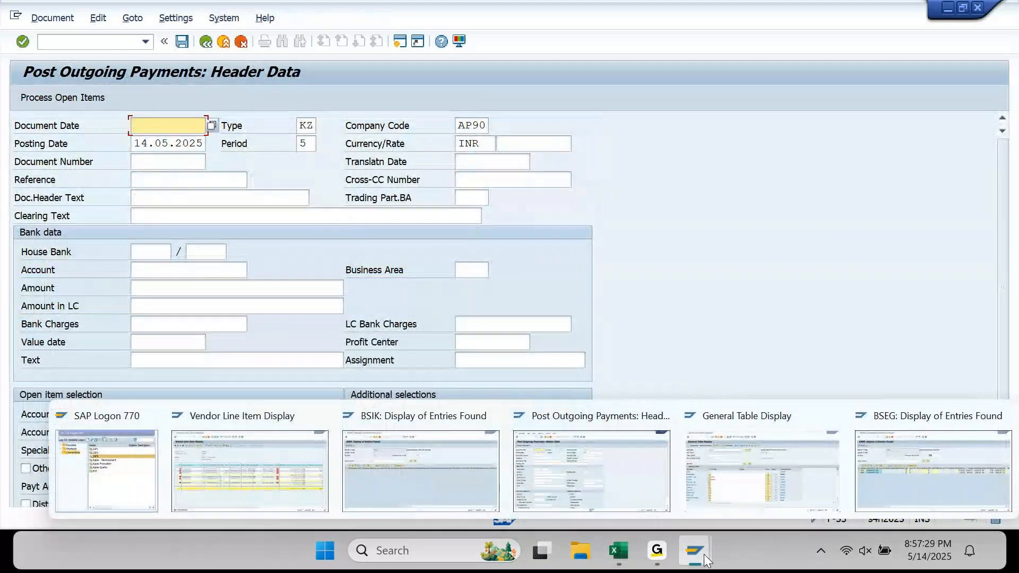
# - Run the vendor line items report for cleared items with clearing date 14.05.2025, showing 8 items
pyautogui.click(289, 461)
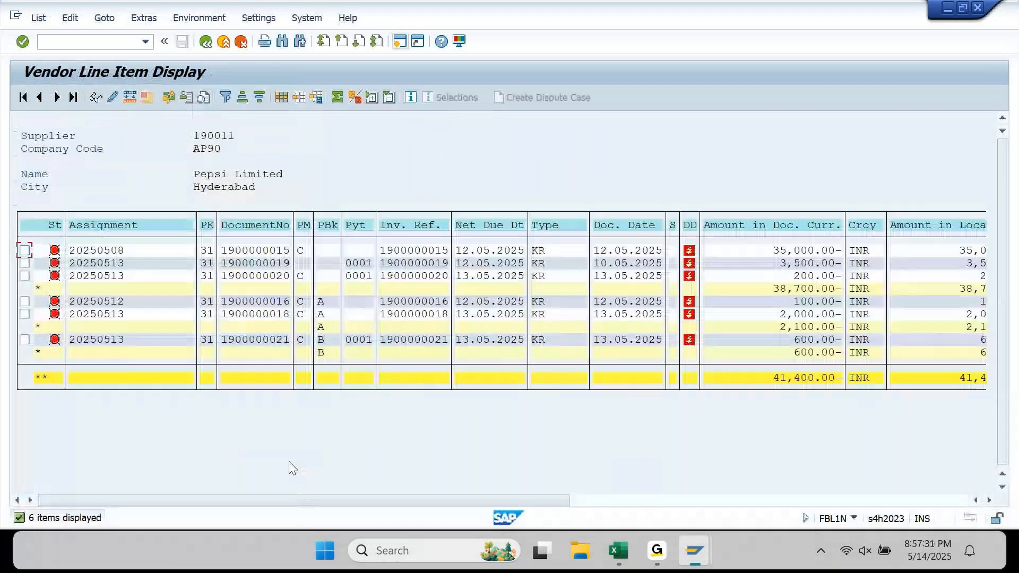
pyautogui.click(211, 45)
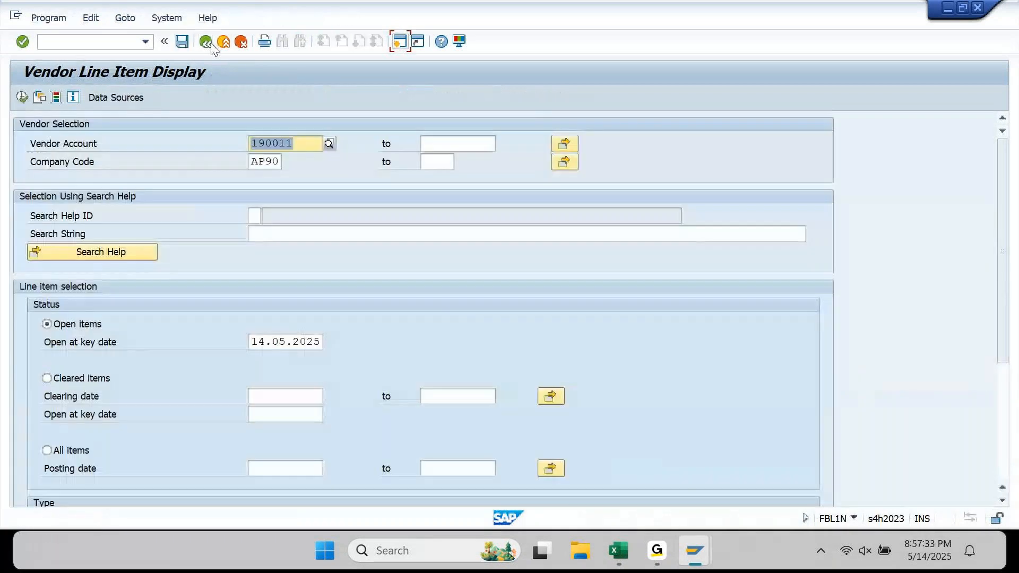
pyautogui.click(266, 393)
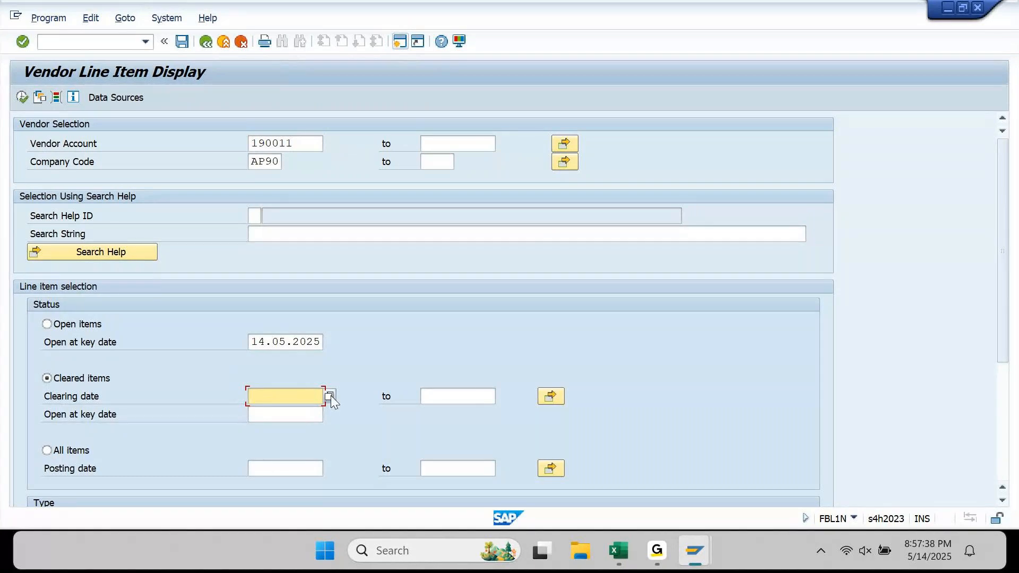
pyautogui.click(330, 396)
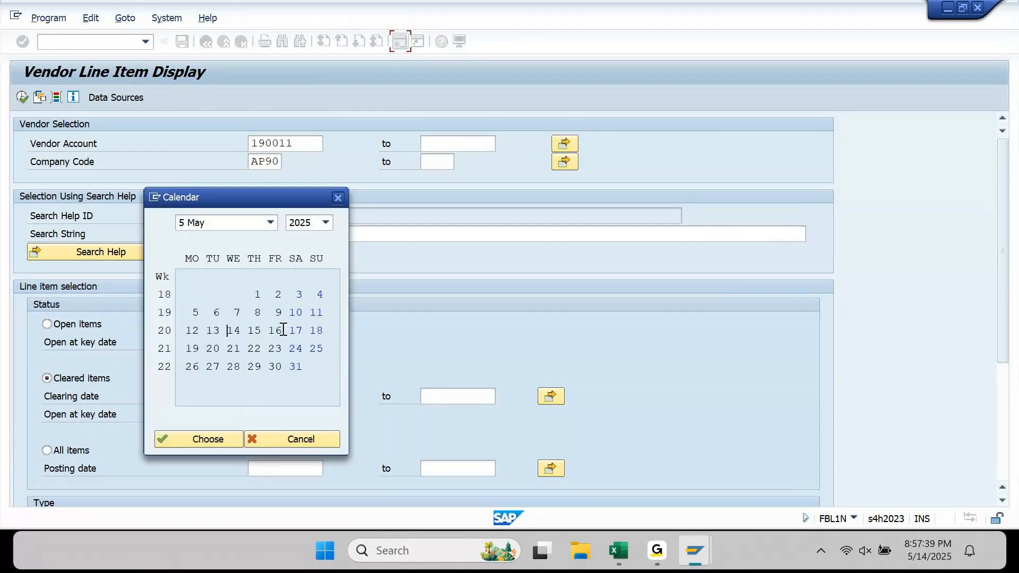
pyautogui.doubleClick(231, 331)
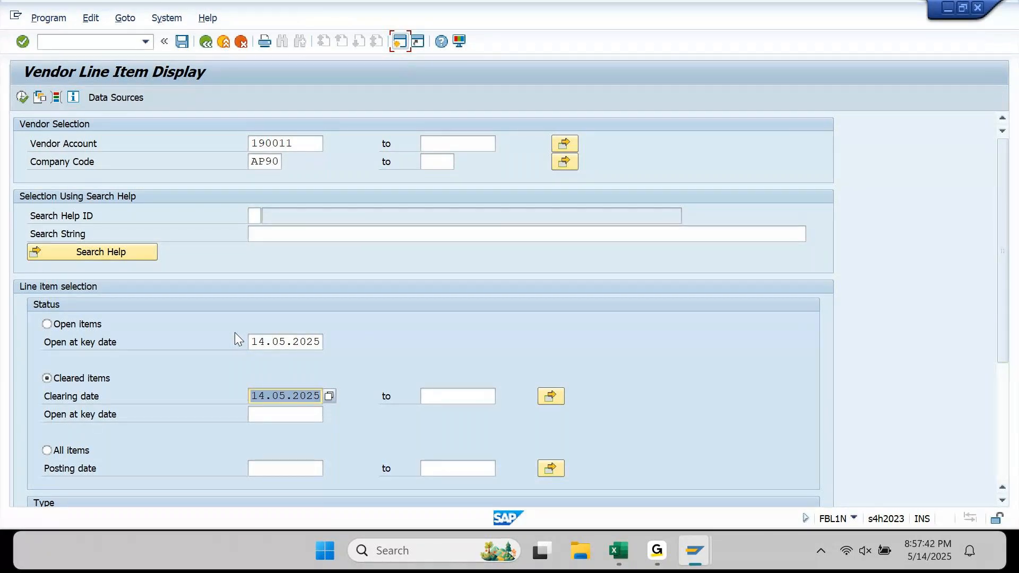
pyautogui.click(22, 98)
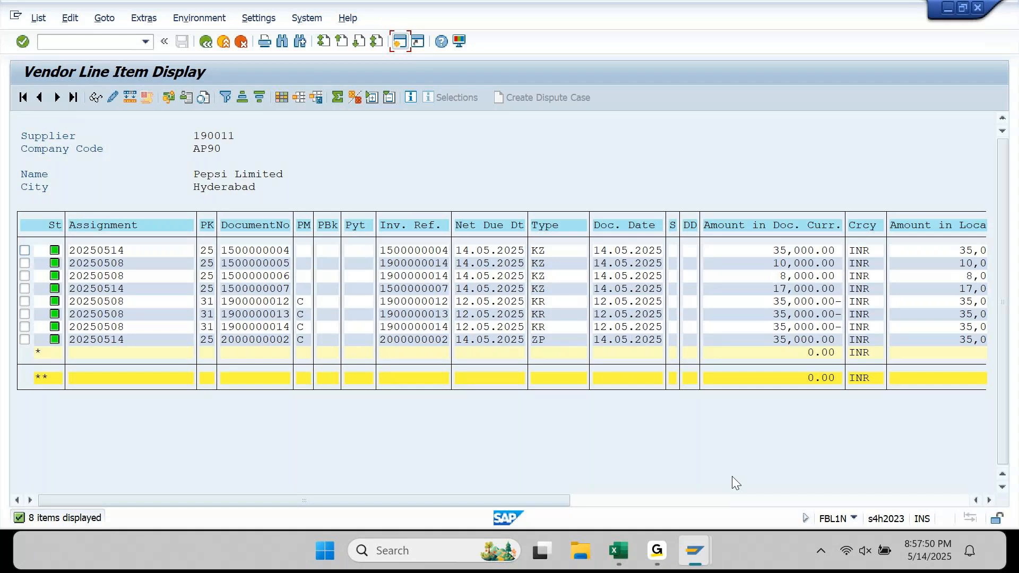
# - Copy the second row's clearing document number using block selection
pyautogui.hscroll(10, 731, 480)
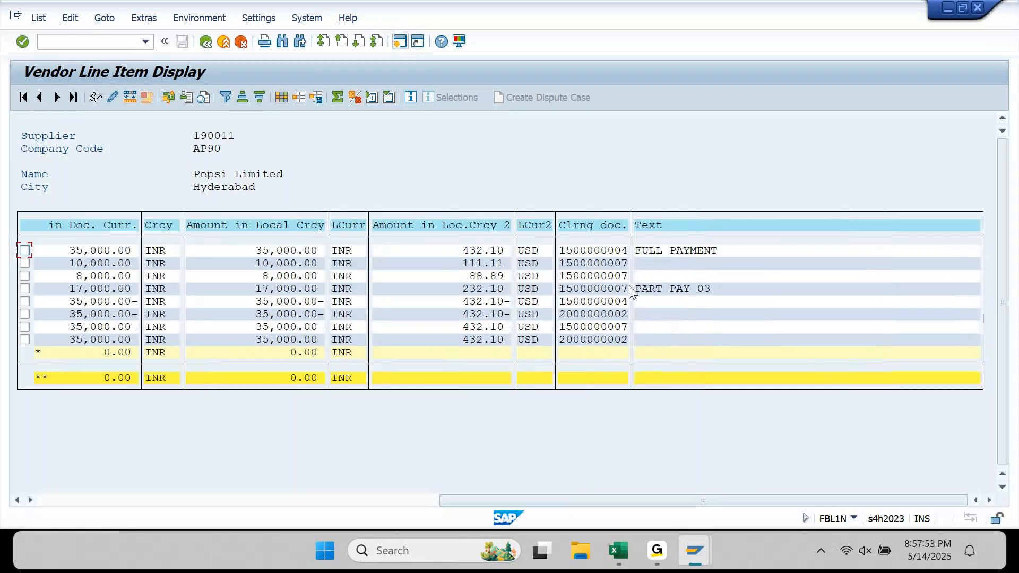
pyautogui.click(624, 260)
pyautogui.hotkey('ctrl', 'y')
pyautogui.moveTo(558, 261); pyautogui.dragTo(629, 263)
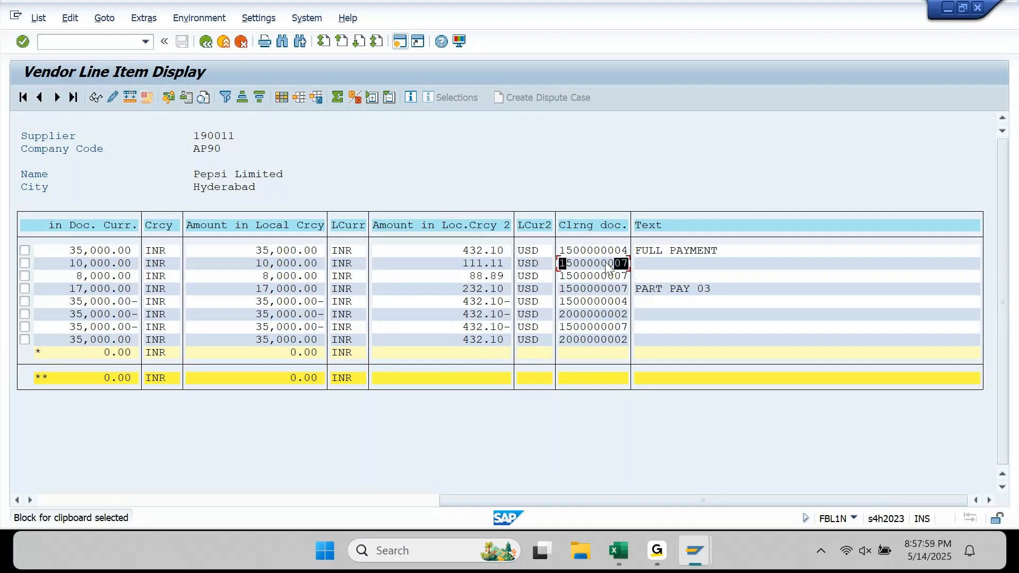
pyautogui.hotkey('ctrl', 'c')
pyautogui.hotkey('ctrl', 'y')
pyautogui.click(560, 262)
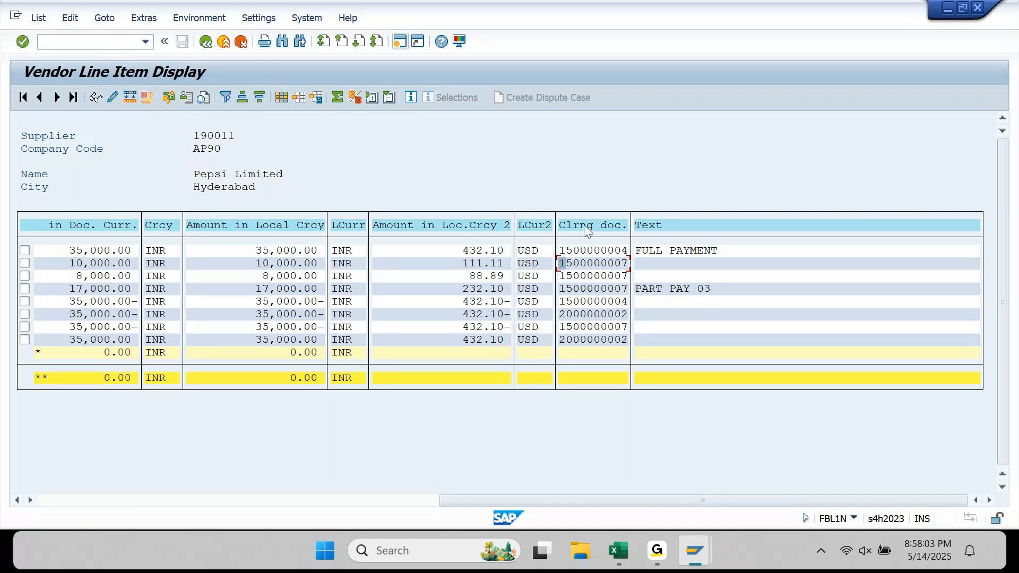
pyautogui.click(592, 227)
pyautogui.click(225, 97)
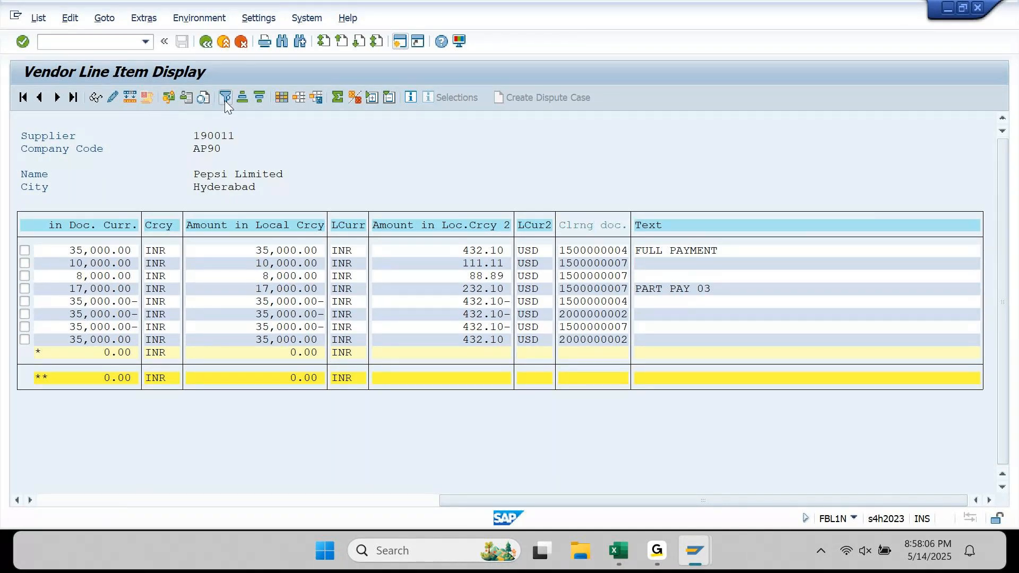
pyautogui.press('F4')
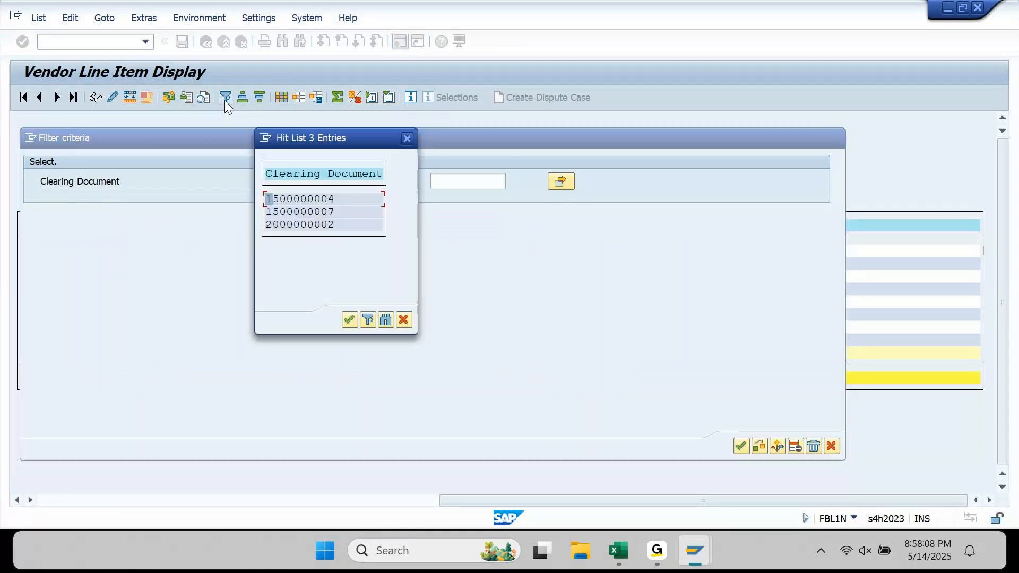
pyautogui.doubleClick(280, 211)
pyautogui.click(742, 446)
pyautogui.click(199, 501)
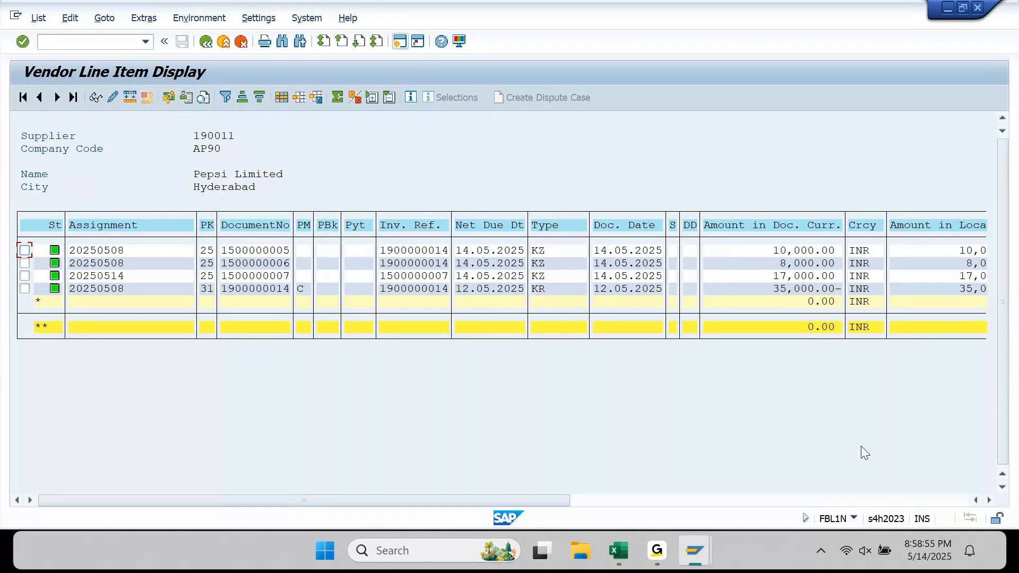
pyautogui.click(664, 550)
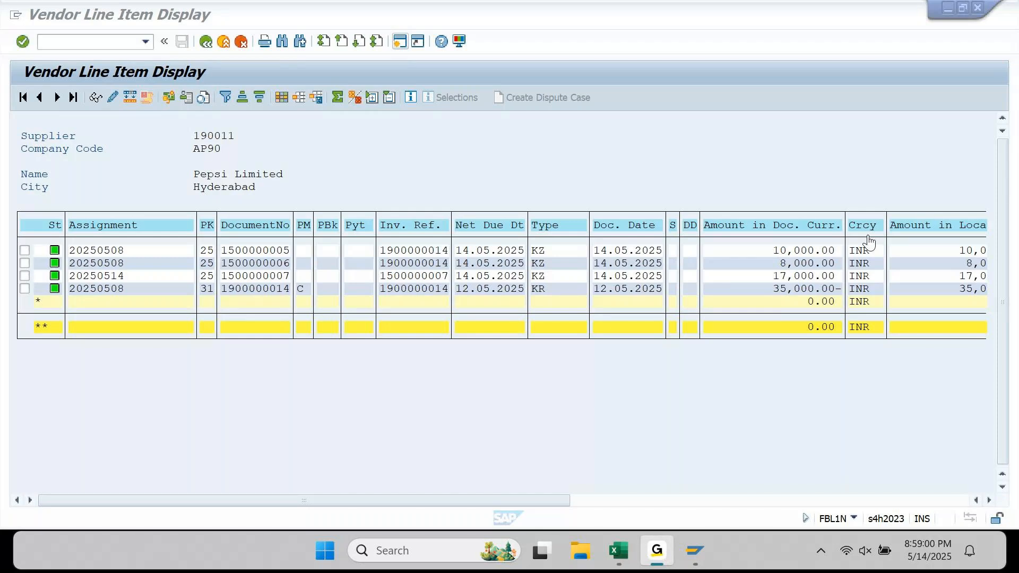
pyautogui.click(939, 21)
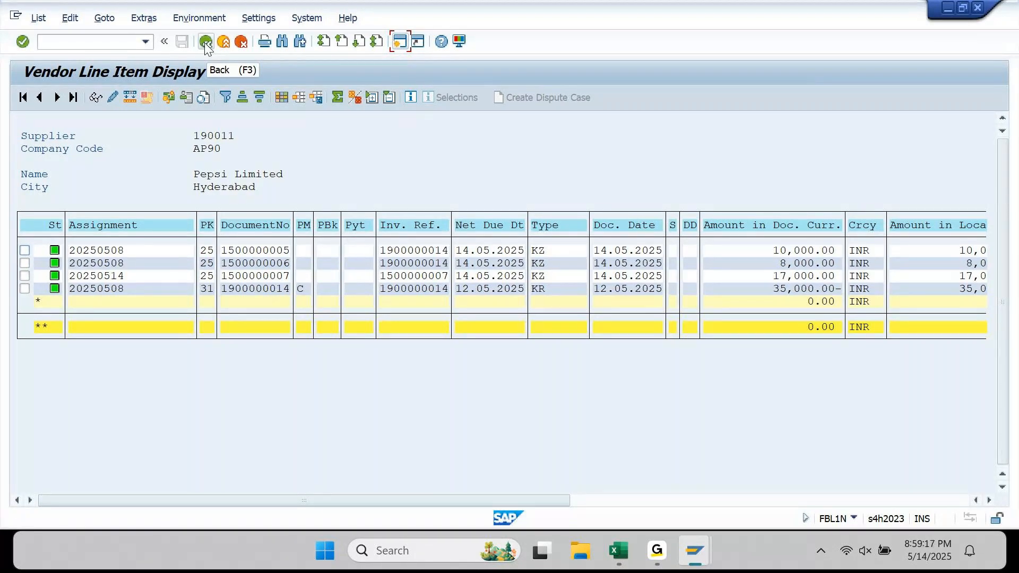
# - Check the Payment 1 note in Excel, then return to the BSIK entries window
pyautogui.hotkey('alt', 'Tab')
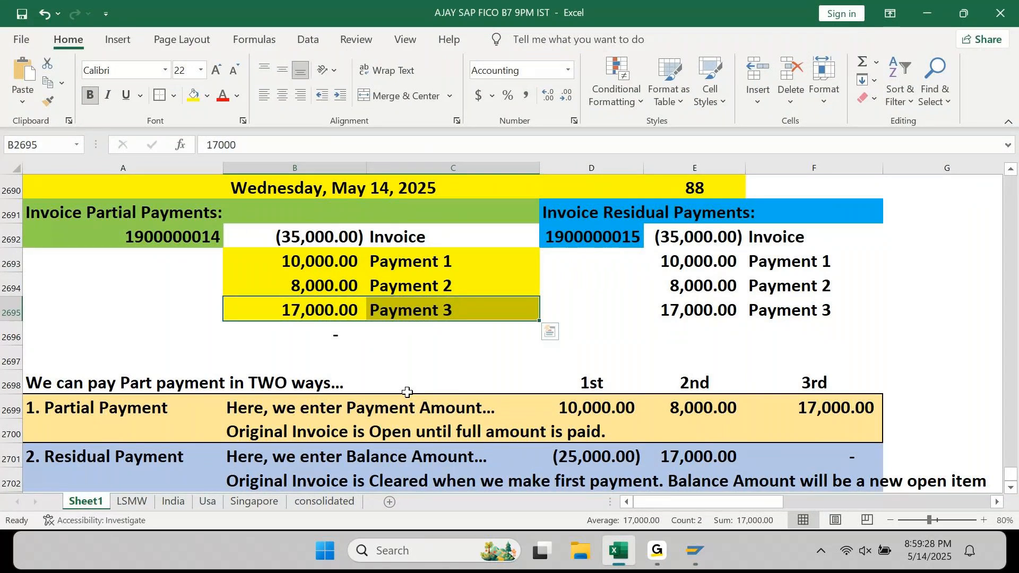
pyautogui.click(373, 267)
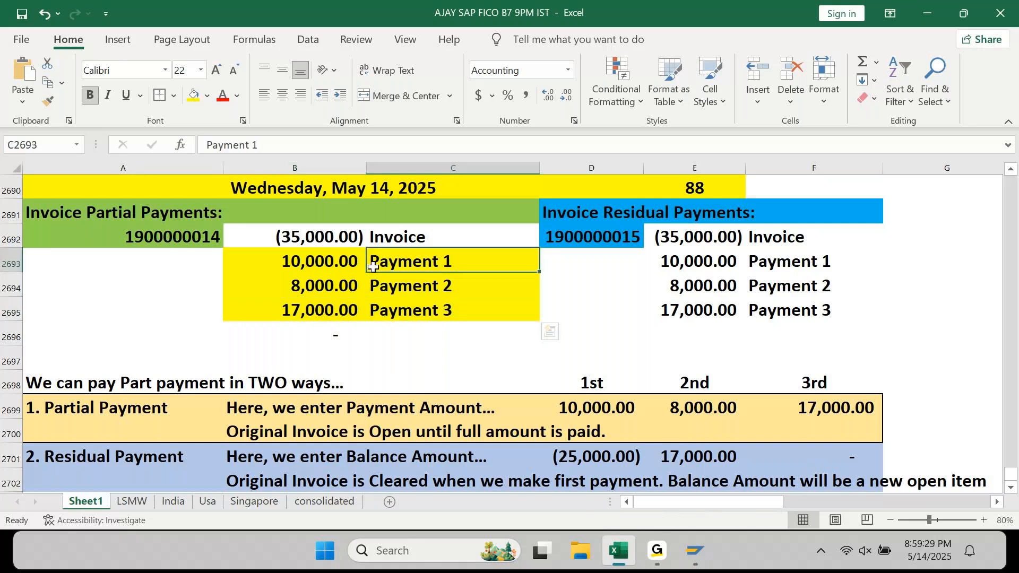
pyautogui.click(694, 551)
pyautogui.click(377, 473)
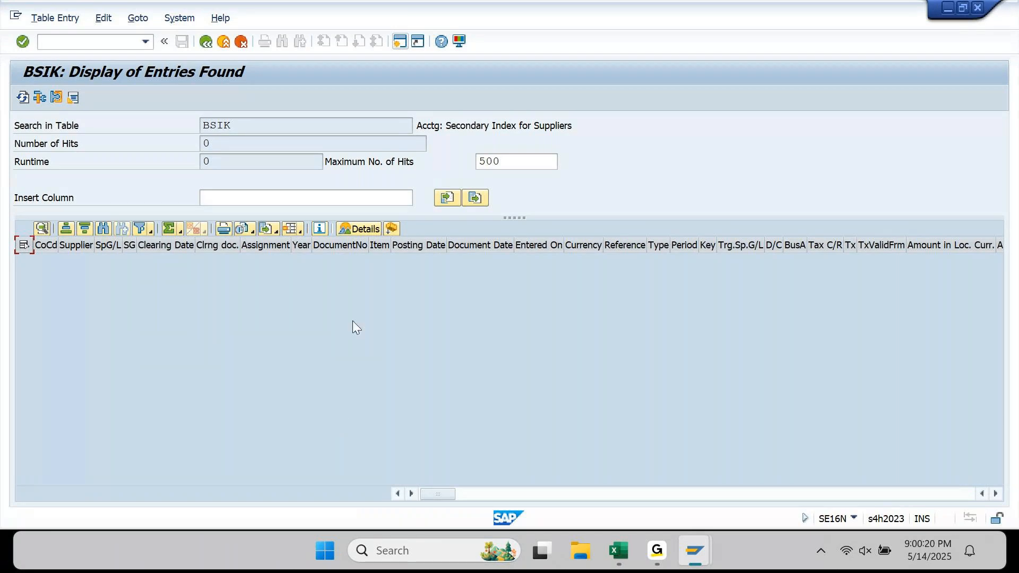
# - Go back to Post Outgoing Payments and exit to the Easy Access menu with /n
pyautogui.moveTo(619, 551)
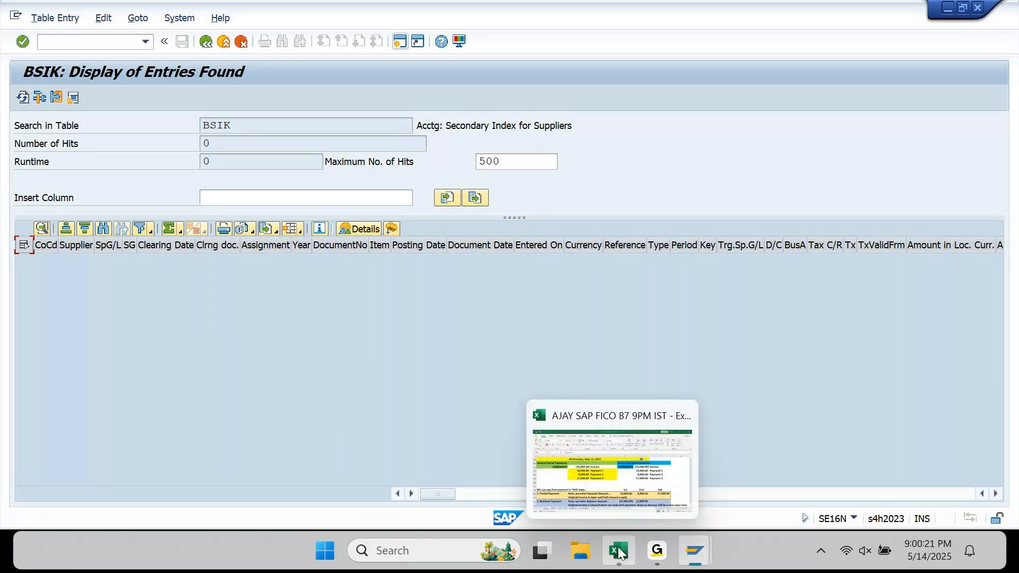
pyautogui.click(613, 476)
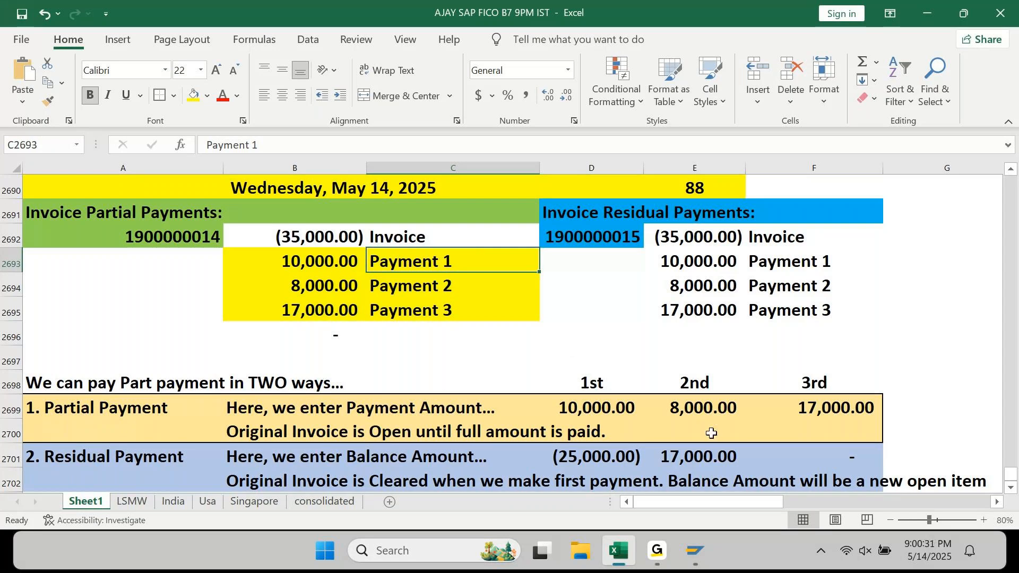
pyautogui.moveTo(696, 552)
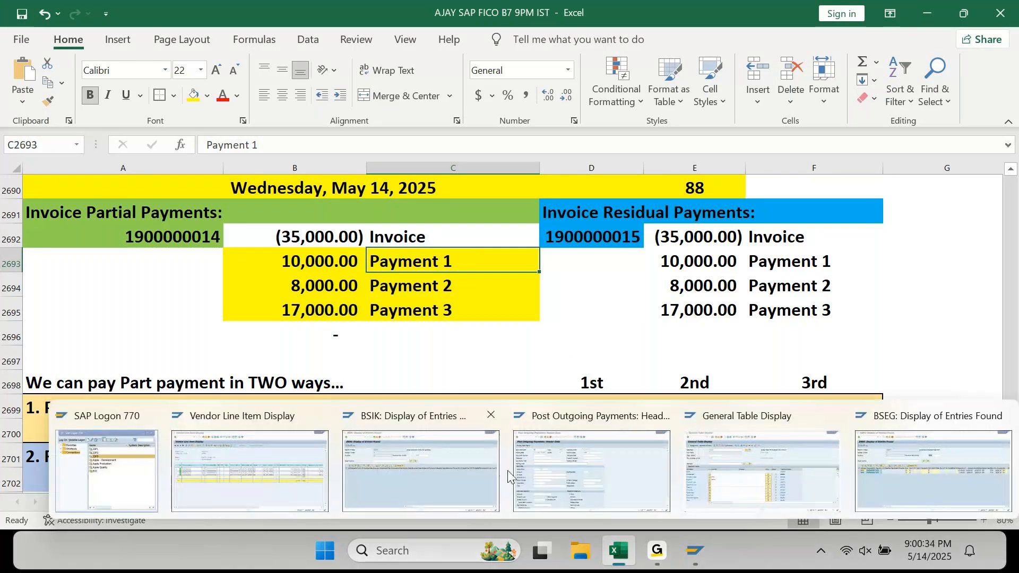
pyautogui.click(593, 462)
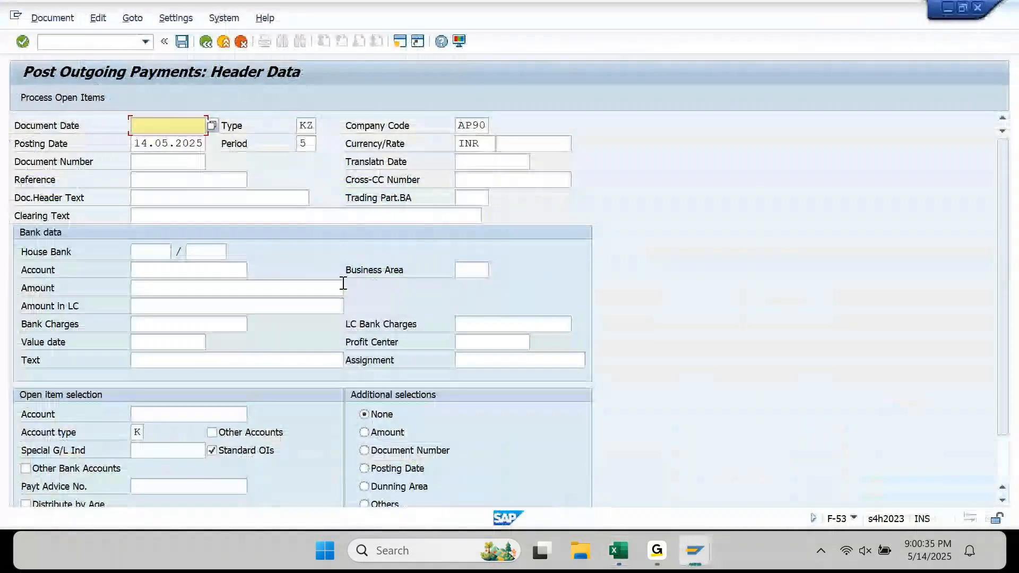
pyautogui.click(104, 41)
pyautogui.write('/n')
pyautogui.press('Return')
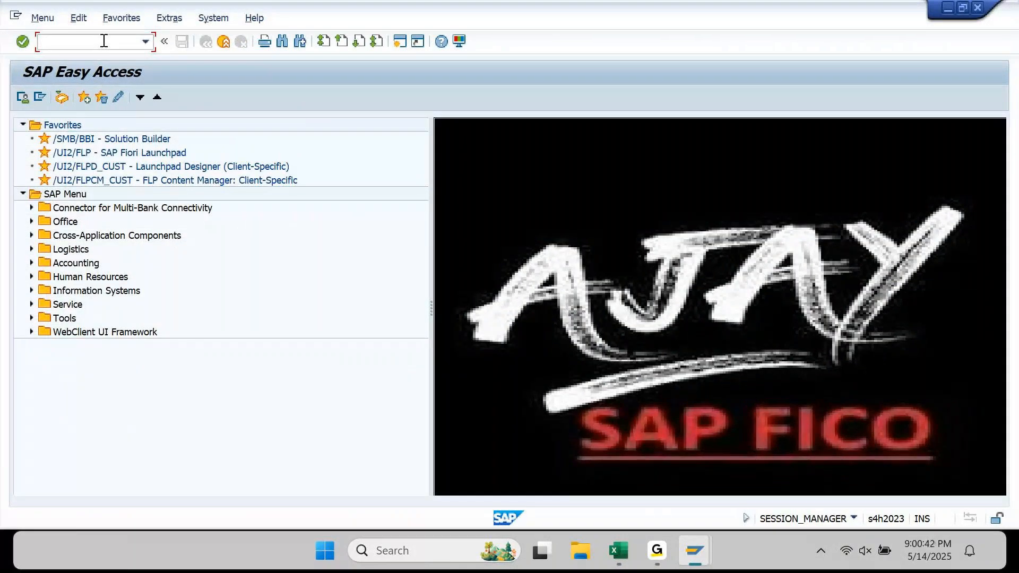
# - Start transaction F110 with run identification AP902
pyautogui.write('F110')
pyautogui.press('Return')
pyautogui.press('Tab')
pyautogui.write('AP902')
pyautogui.press('Return')
# - Enter parameters: company code AP90, method C, next posting date 15.05.2025, supplier 190011
pyautogui.click(101, 199)
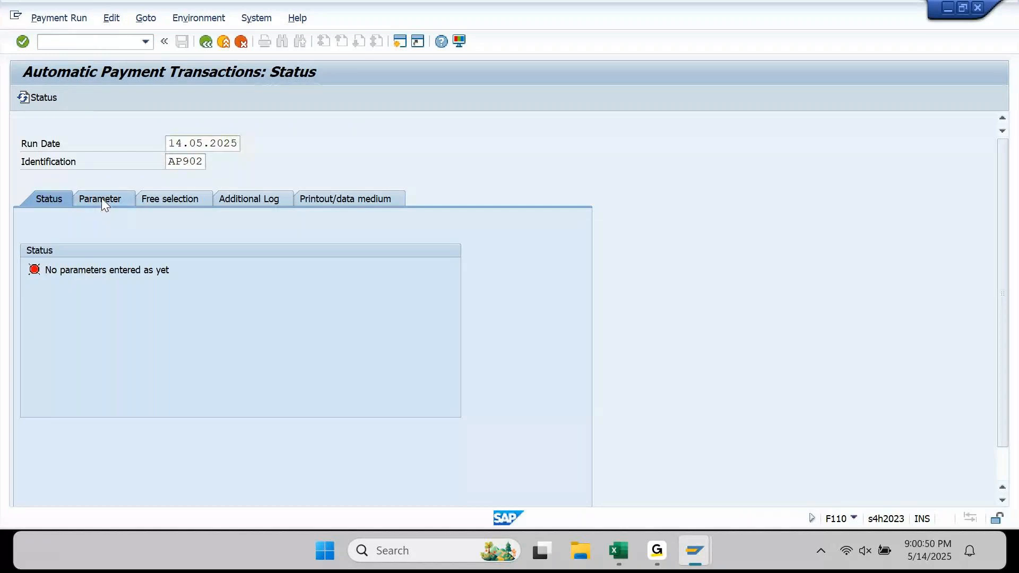
pyautogui.write('AP90')
pyautogui.press('Tab')
pyautogui.write('C')
pyautogui.press('Tab')
pyautogui.write('15.05.2025')
pyautogui.press('Tab')
pyautogui.press('Tab')
pyautogui.press('Tab')
pyautogui.press('Tab')
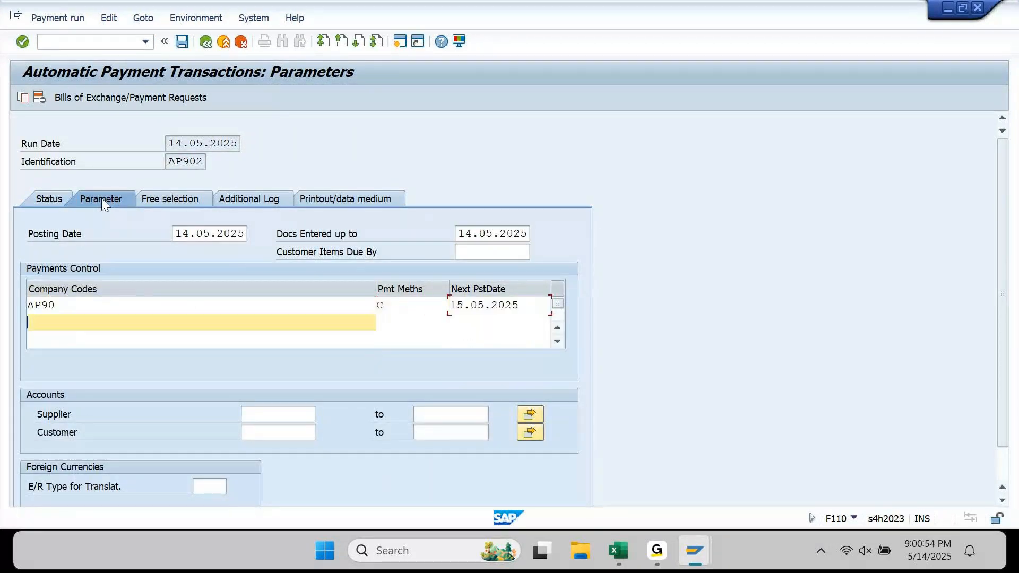
pyautogui.click(303, 418)
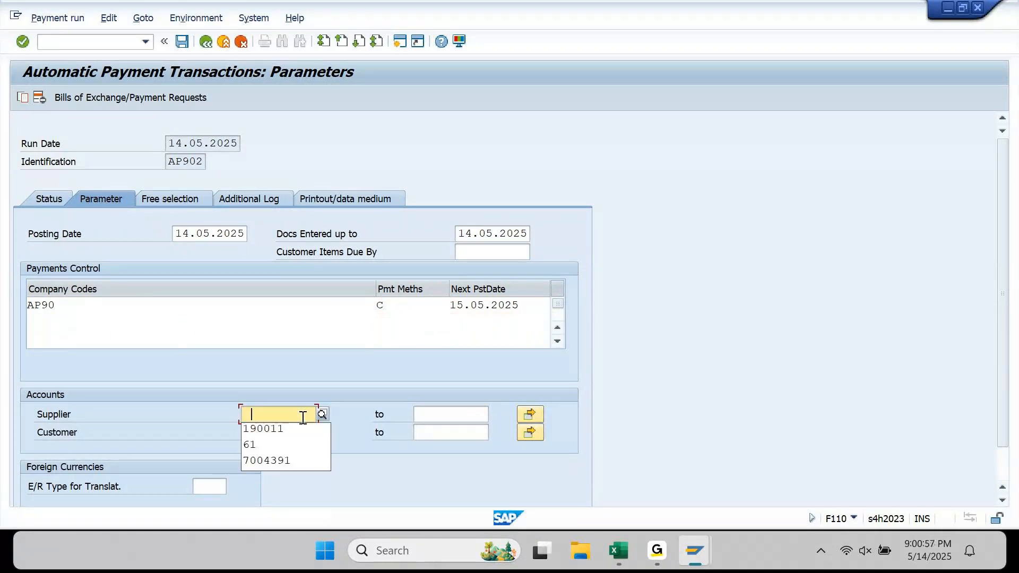
pyautogui.press('Down')
pyautogui.press('Tab')
pyautogui.press('Tab')
pyautogui.press('Tab')
pyautogui.press('Tab')
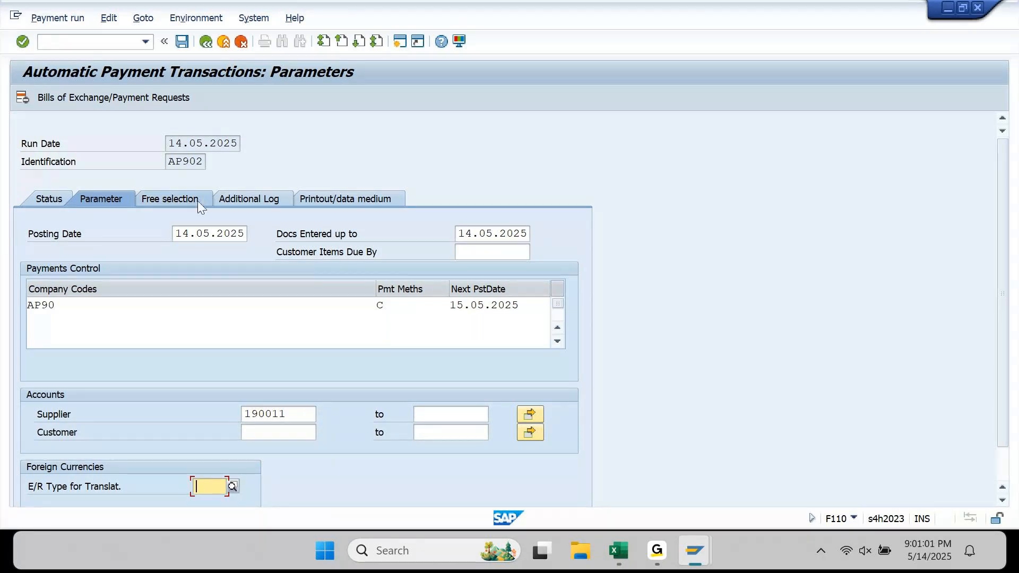
# - Log due date check, payment method selection and line items, with vendors up to ZZZZZZZZZZ
pyautogui.click(254, 201)
pyautogui.click(61, 272)
pyautogui.press('Down')
pyautogui.press('space')
pyautogui.press('Down')
pyautogui.press('space')
pyautogui.press('Down')
pyautogui.press('Tab')
pyautogui.press('space')
pyautogui.press('Down')
pyautogui.press('Return')
# - Save the AP902 parameters, check its status, and return to the vendor line items
pyautogui.hotkey('ctrl', 's')
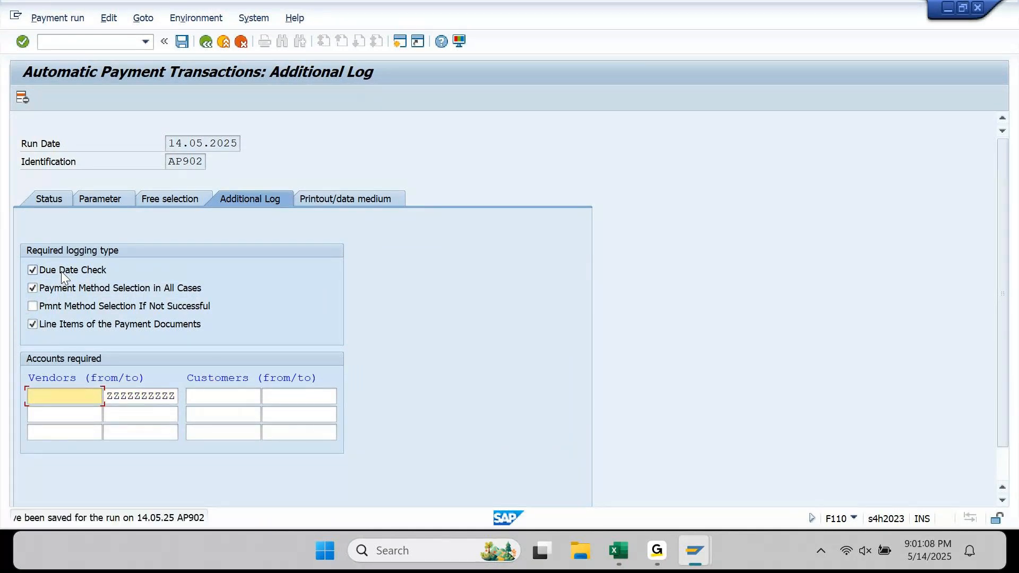
pyautogui.click(42, 198)
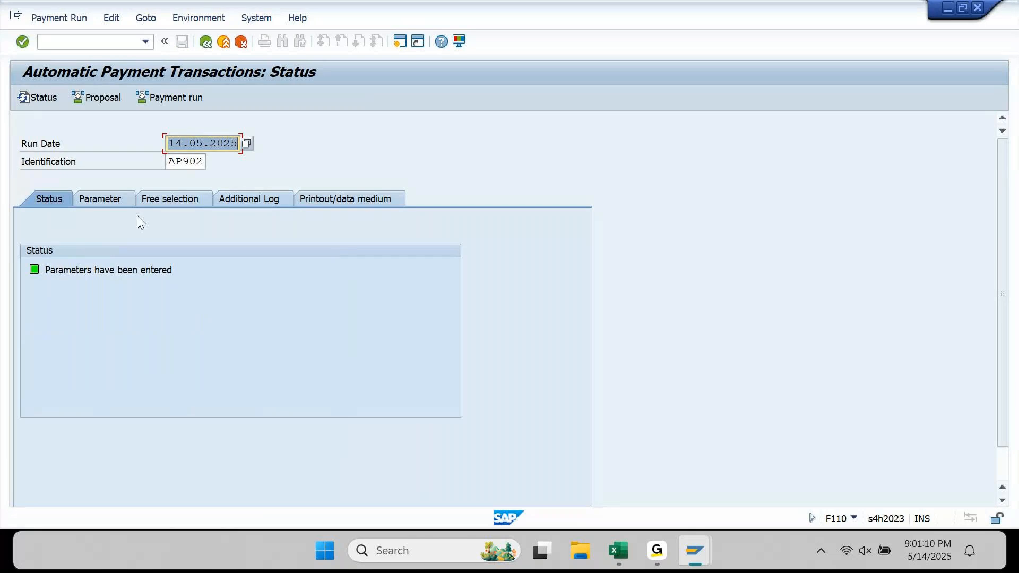
pyautogui.click(171, 201)
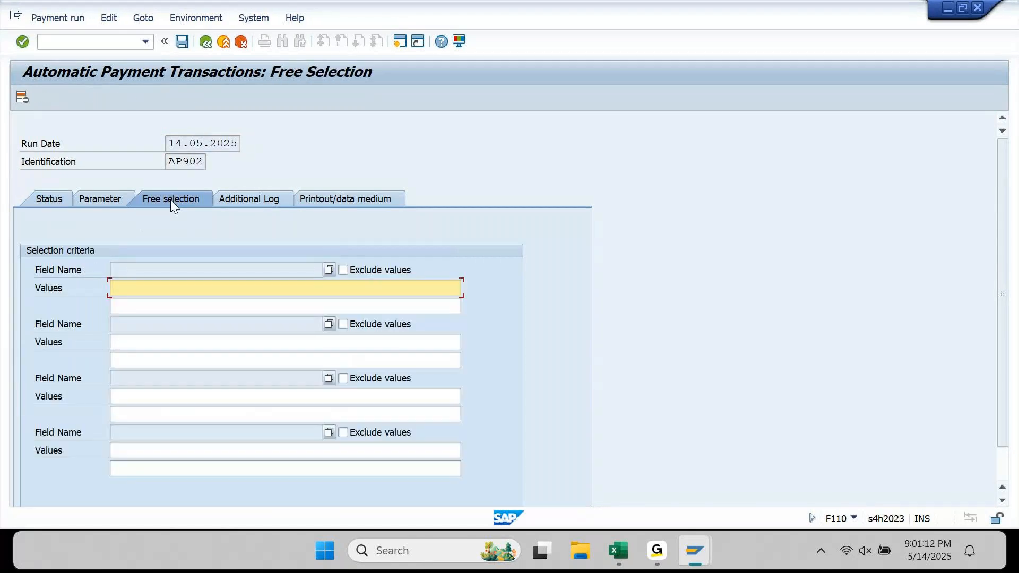
pyautogui.click(704, 549)
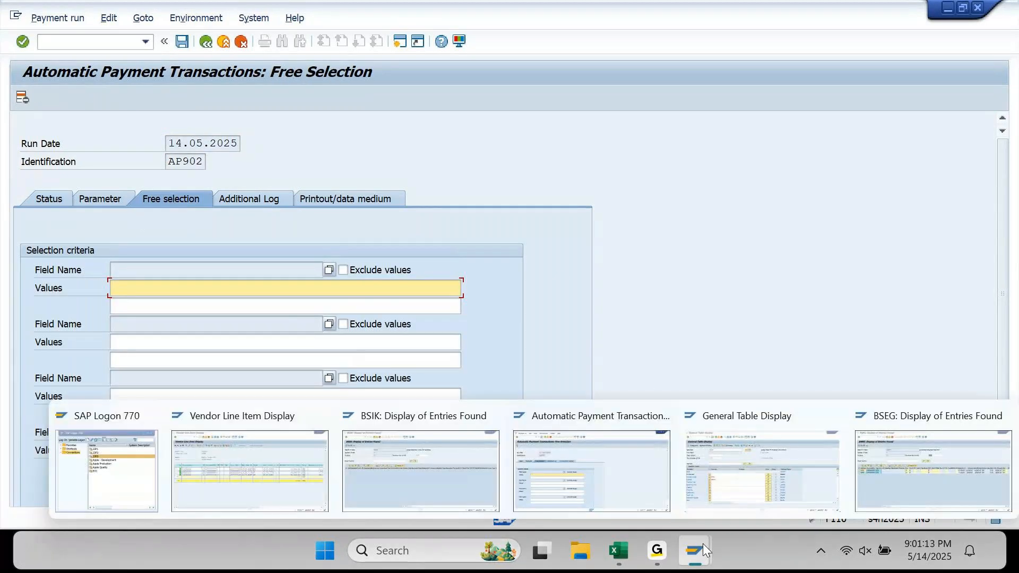
pyautogui.click(273, 464)
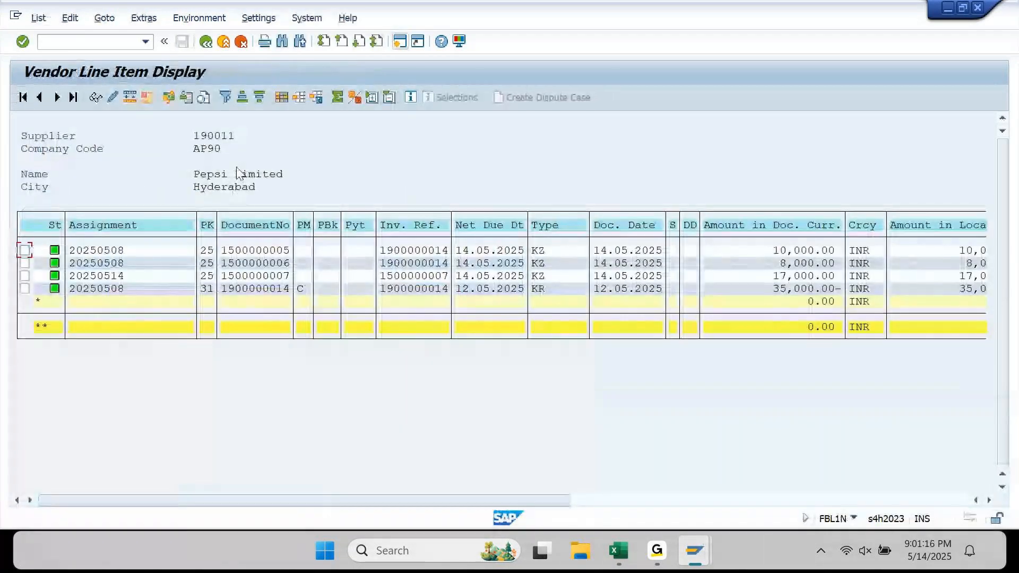
pyautogui.press('F3')
pyautogui.click(47, 325)
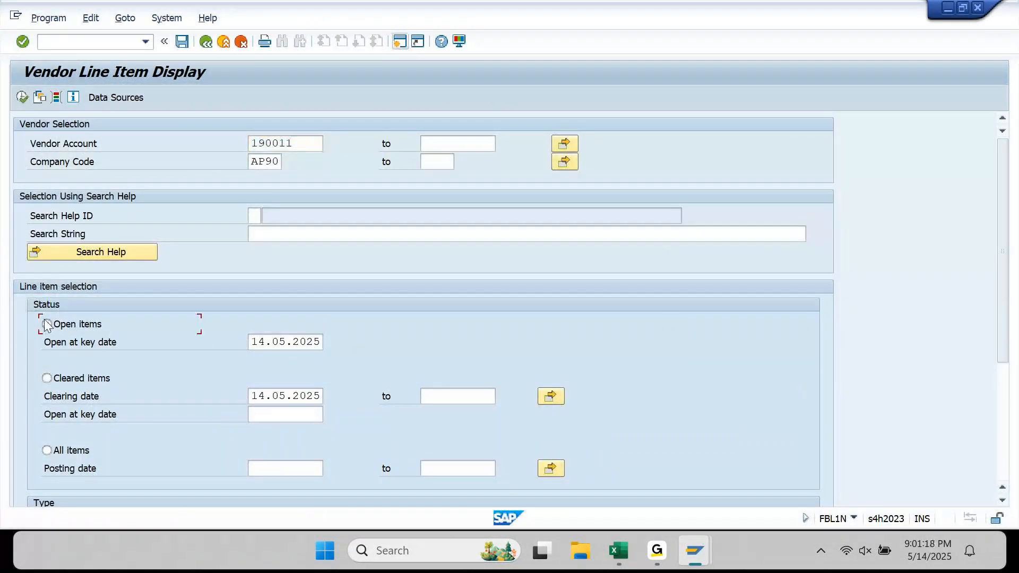
pyautogui.press('F8')
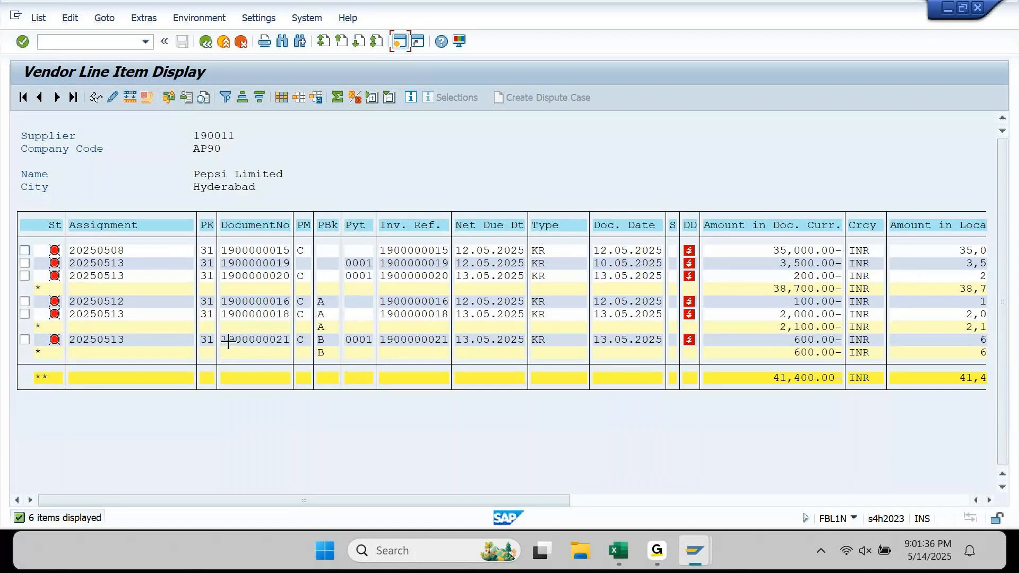
pyautogui.moveTo(224, 246); pyautogui.dragTo(222, 247)
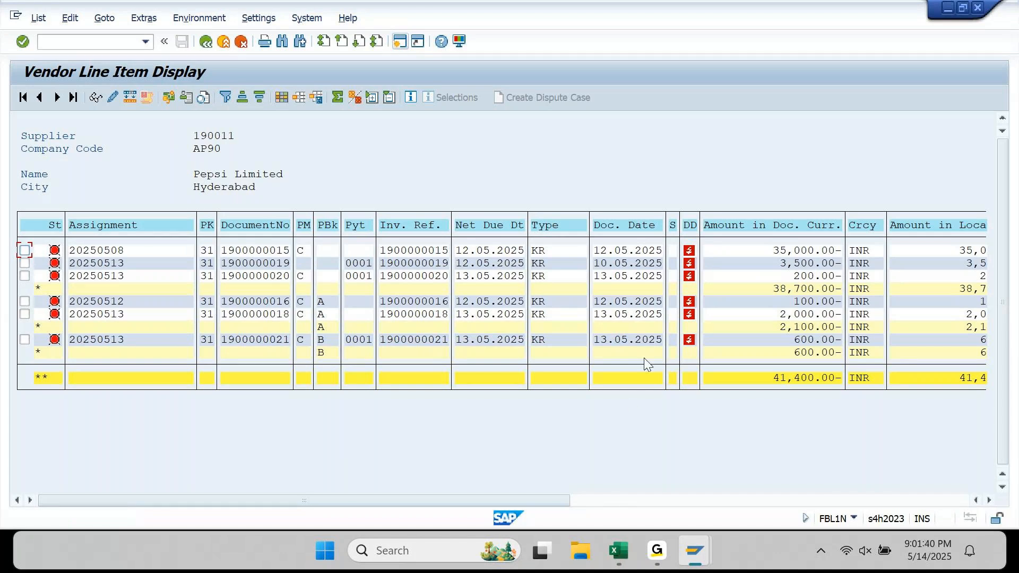
pyautogui.moveTo(686, 539)
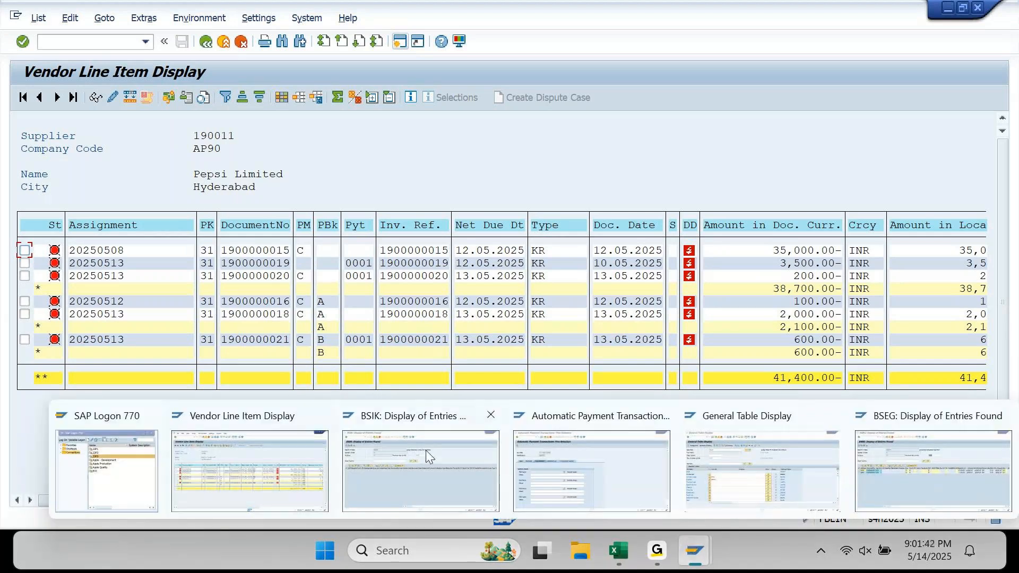
pyautogui.click(583, 456)
pyautogui.press('Delete')
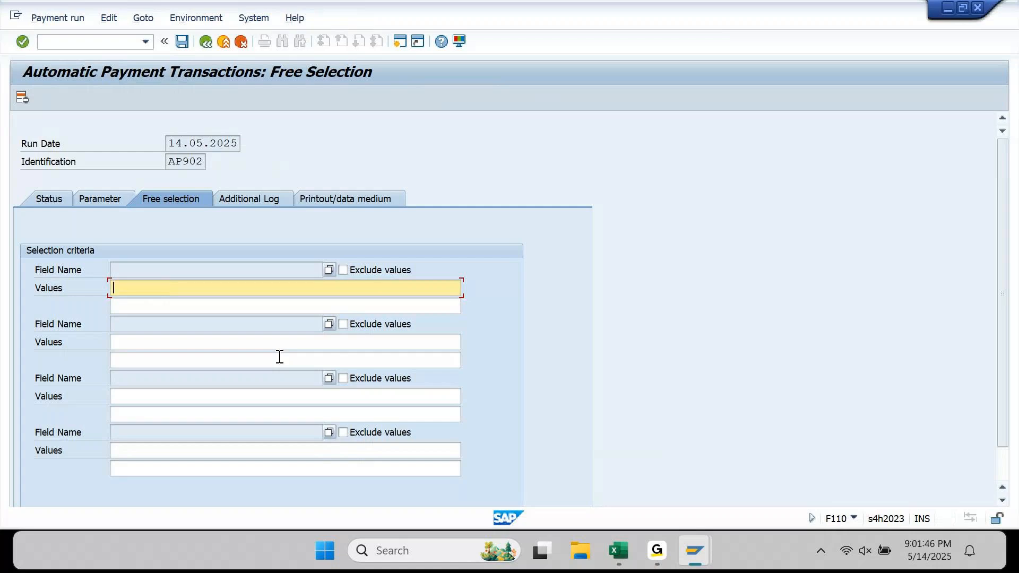
pyautogui.hotkey('ctrl', 'v')
pyautogui.hotkey('ctrl', 'z')
pyautogui.click(329, 270)
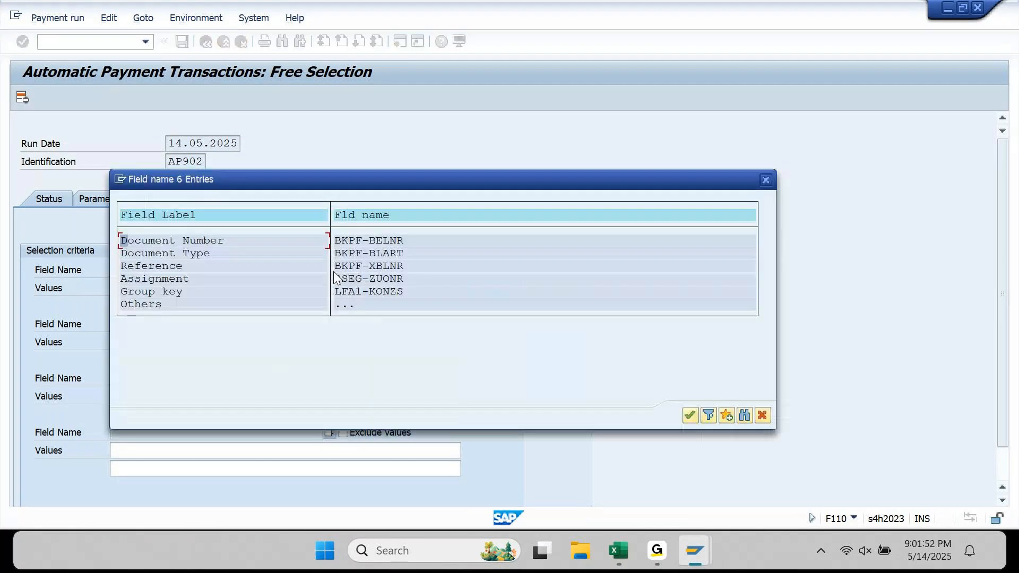
pyautogui.doubleClick(219, 240)
pyautogui.click(182, 291)
pyautogui.hotkey('ctrl', 'v')
pyautogui.doubleClick(182, 293)
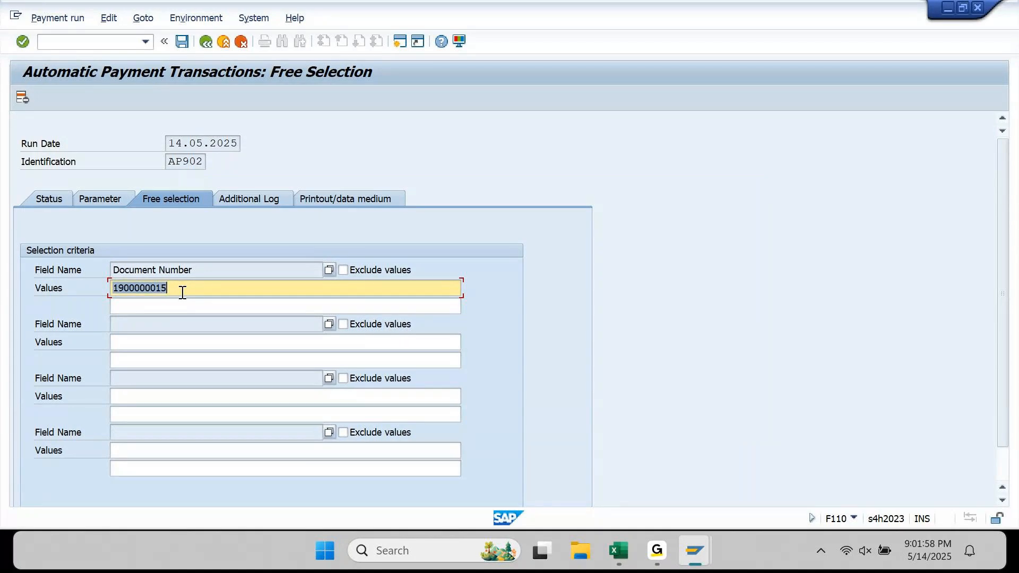
# - Save the run parameters and begin scheduling the proposal from the Status tab
pyautogui.click(182, 41)
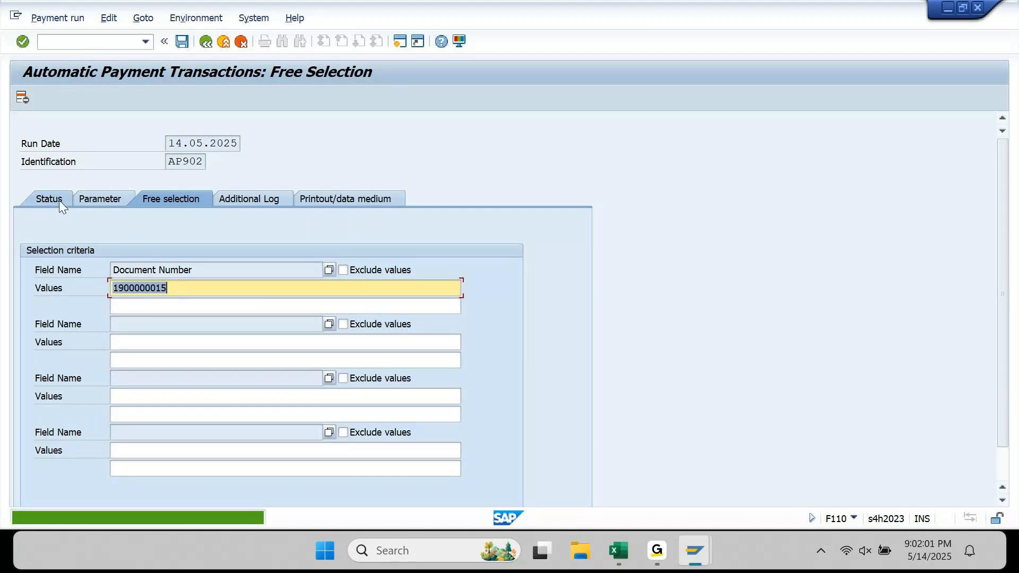
pyautogui.click(59, 200)
pyautogui.click(107, 102)
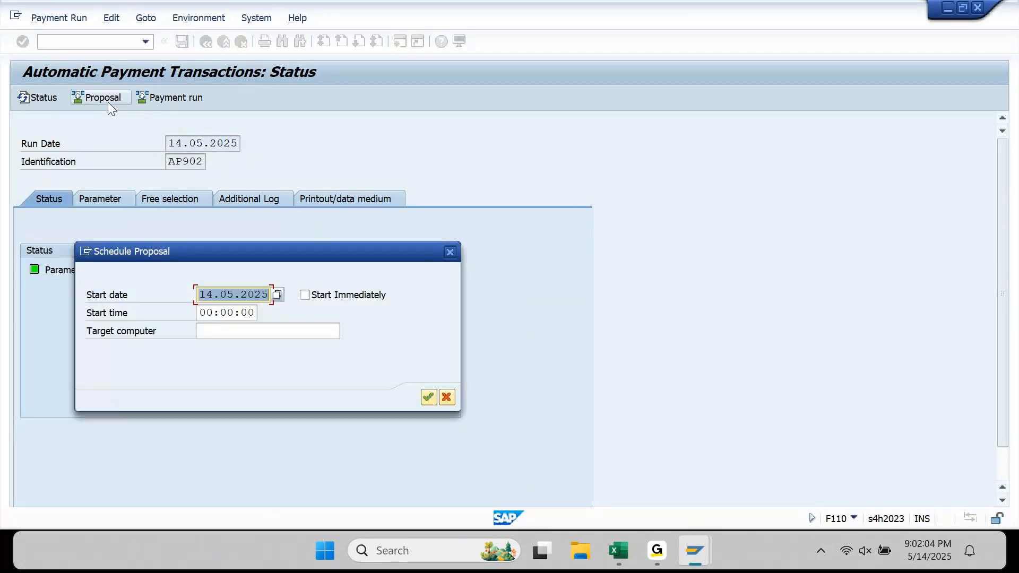
# - Start the AP902 proposal immediately and refresh until 'Payment proposal has been created'
pyautogui.press('Tab')
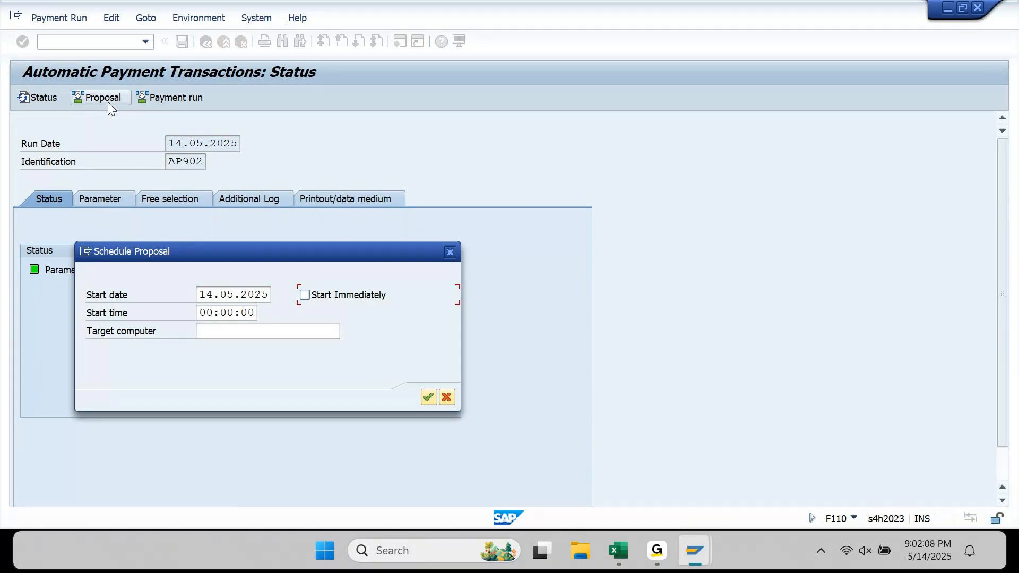
pyautogui.press('space')
pyautogui.press('Return')
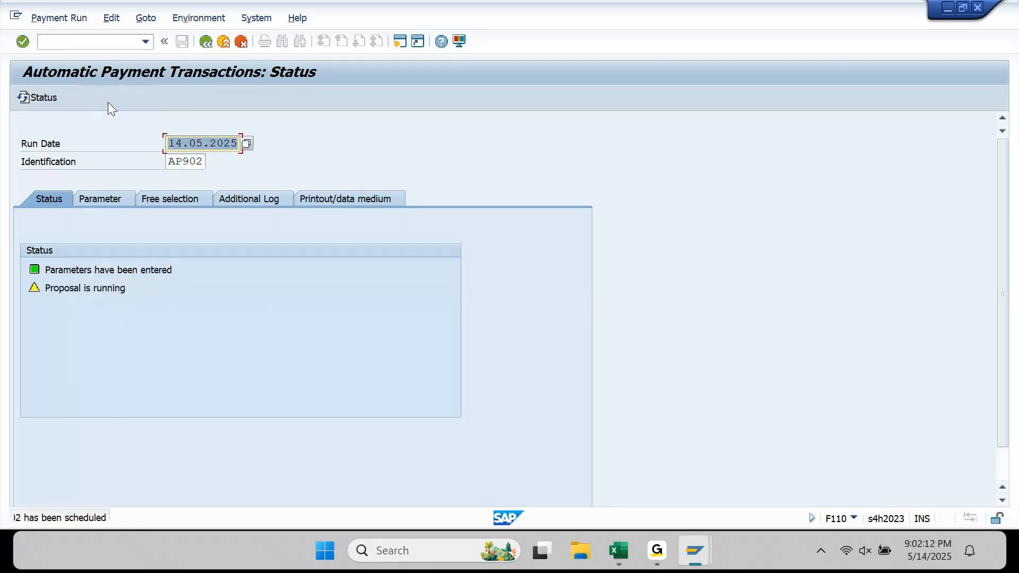
pyautogui.press('Return')
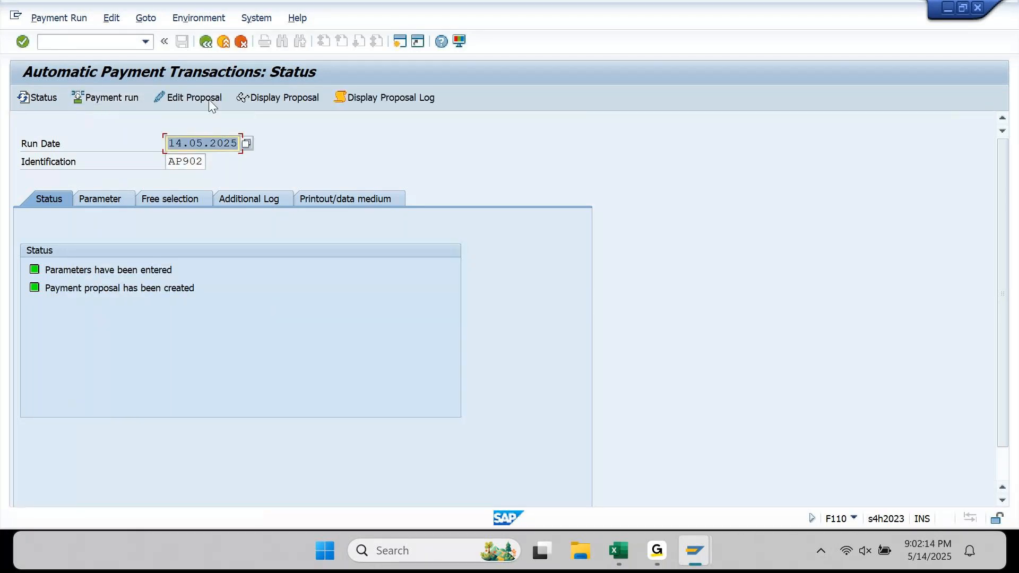
pyautogui.click(307, 93)
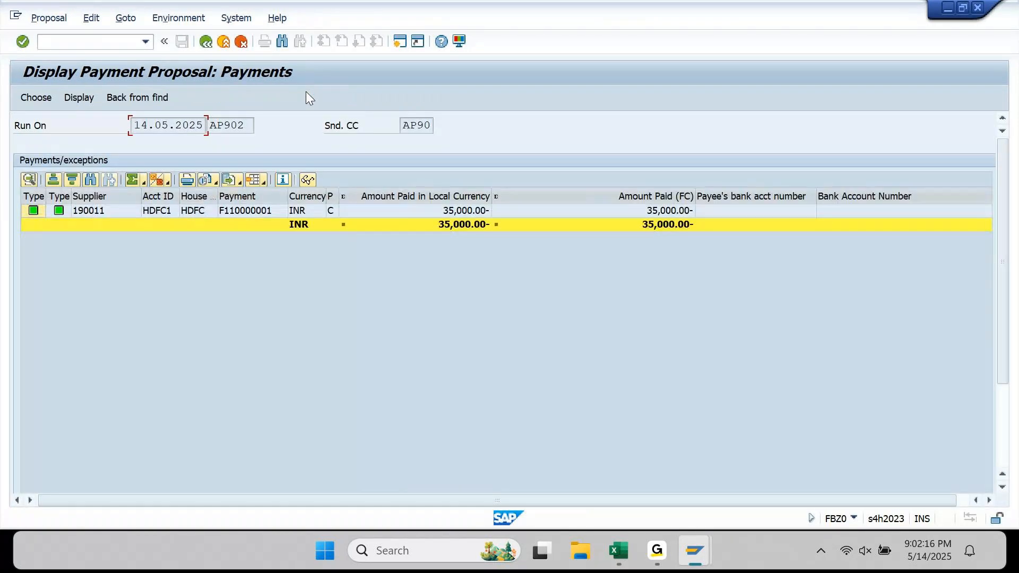
# - Edit proposal AP902 for all accounting clerks and open the 35,000.00 INR payment to 190011
pyautogui.click(484, 215)
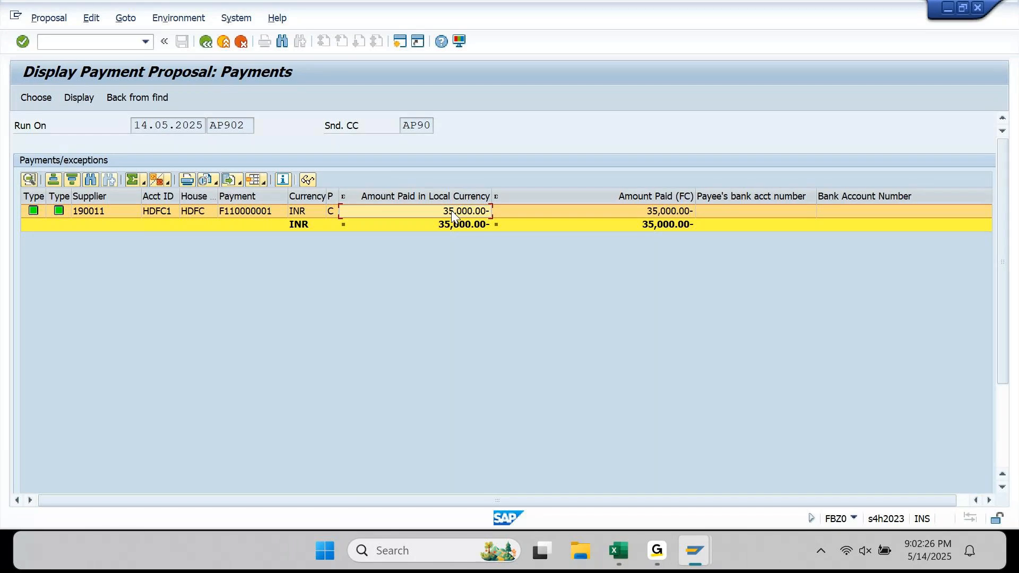
pyautogui.click(205, 45)
pyautogui.click(177, 97)
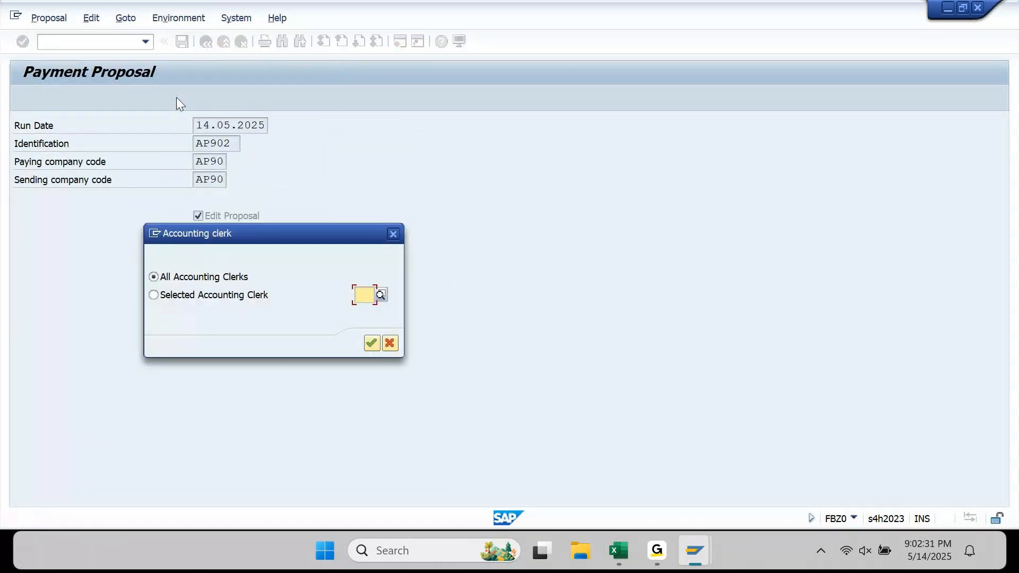
pyautogui.press('Return')
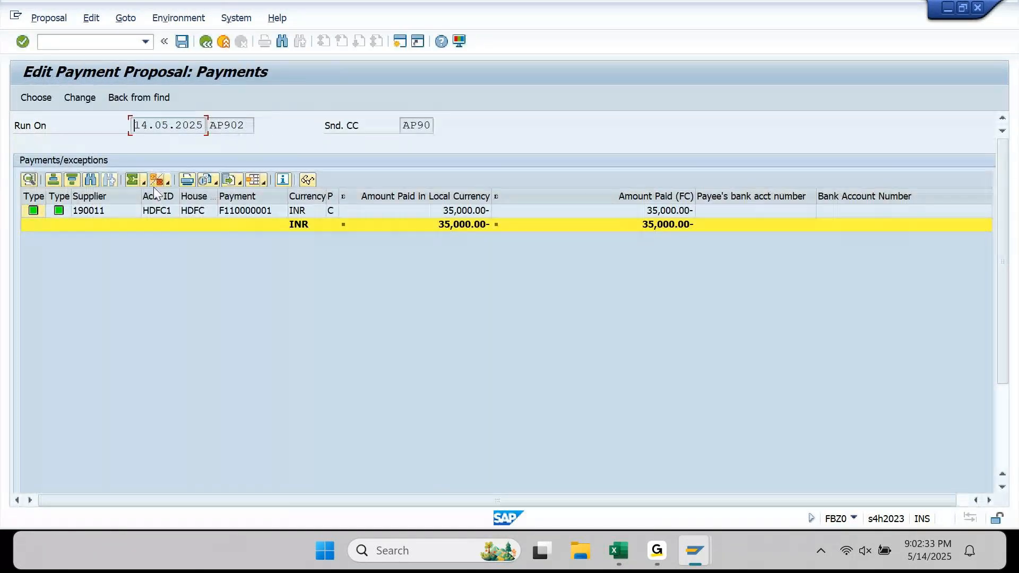
pyautogui.doubleClick(134, 212)
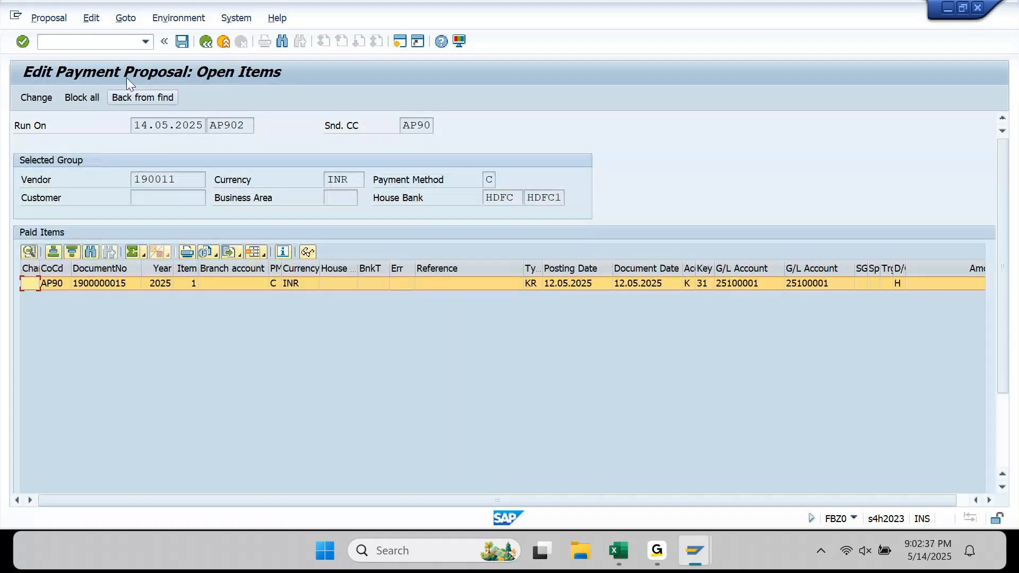
# - Inspect the line item's change and reallocation details, cancel without saving, and go back
pyautogui.click(36, 98)
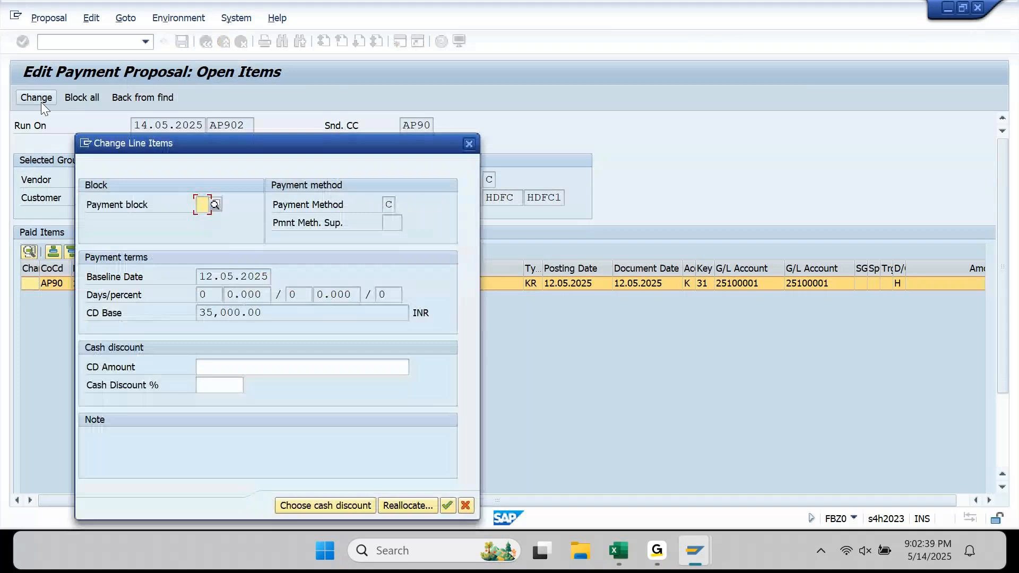
pyautogui.moveTo(194, 149); pyautogui.dragTo(191, 60)
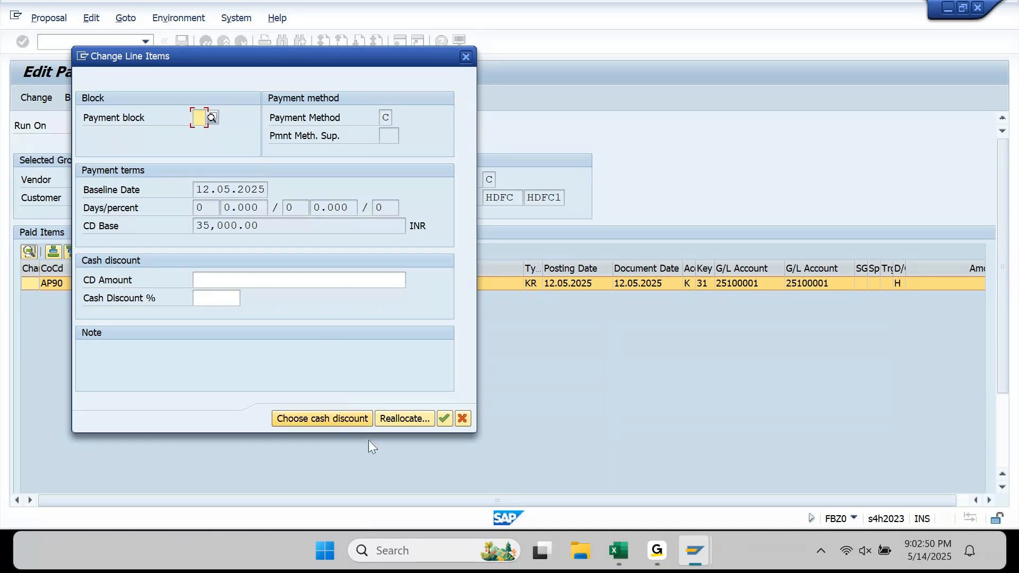
pyautogui.click(413, 418)
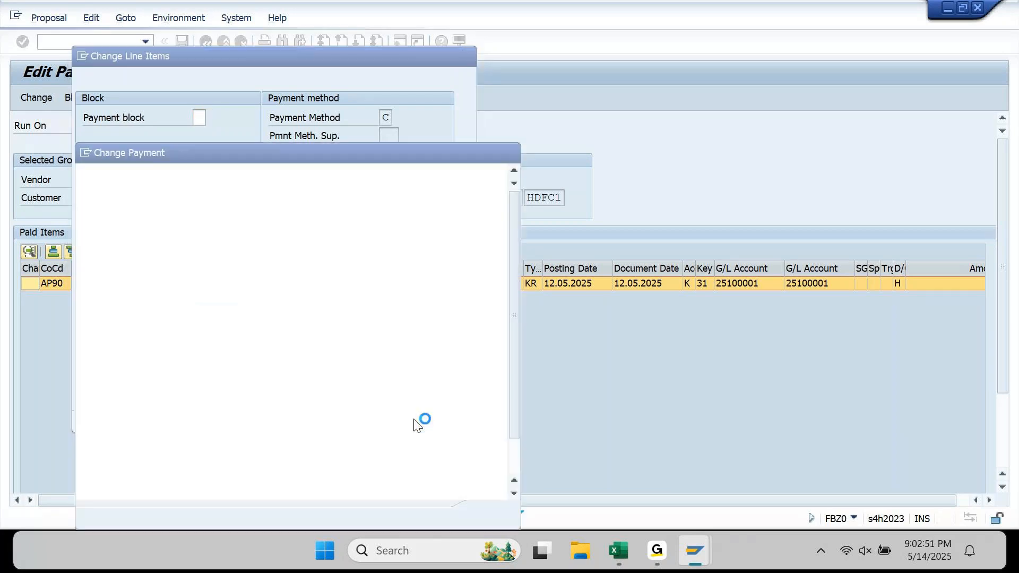
pyautogui.moveTo(428, 148); pyautogui.dragTo(784, 60)
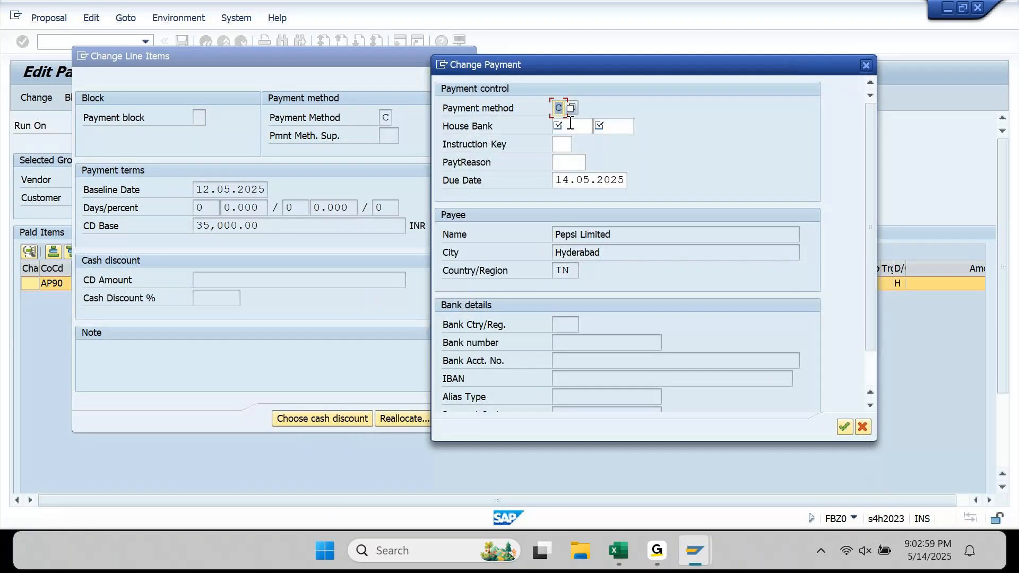
pyautogui.scroll(-2, 577, 307)
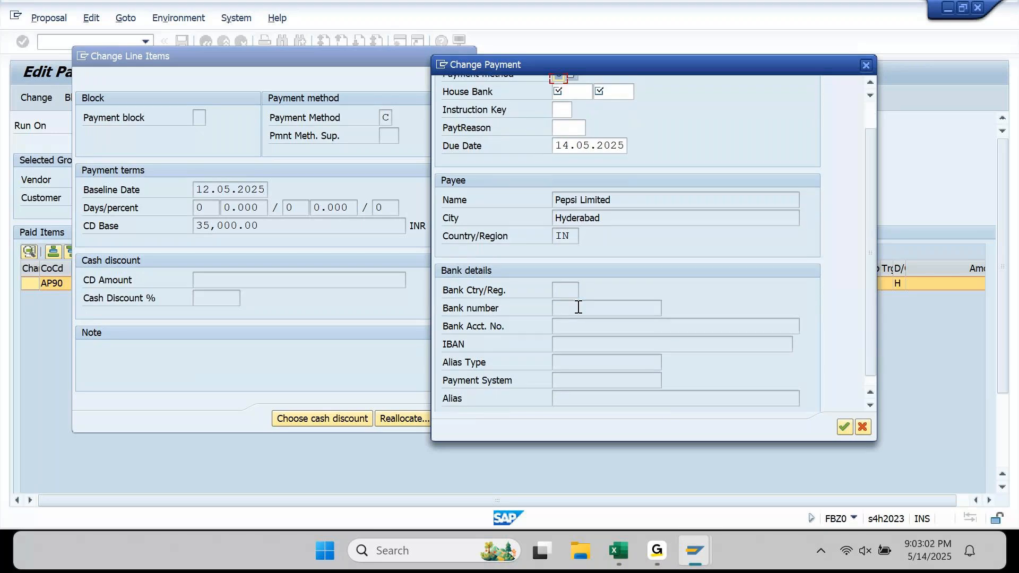
pyautogui.scroll(2, 577, 307)
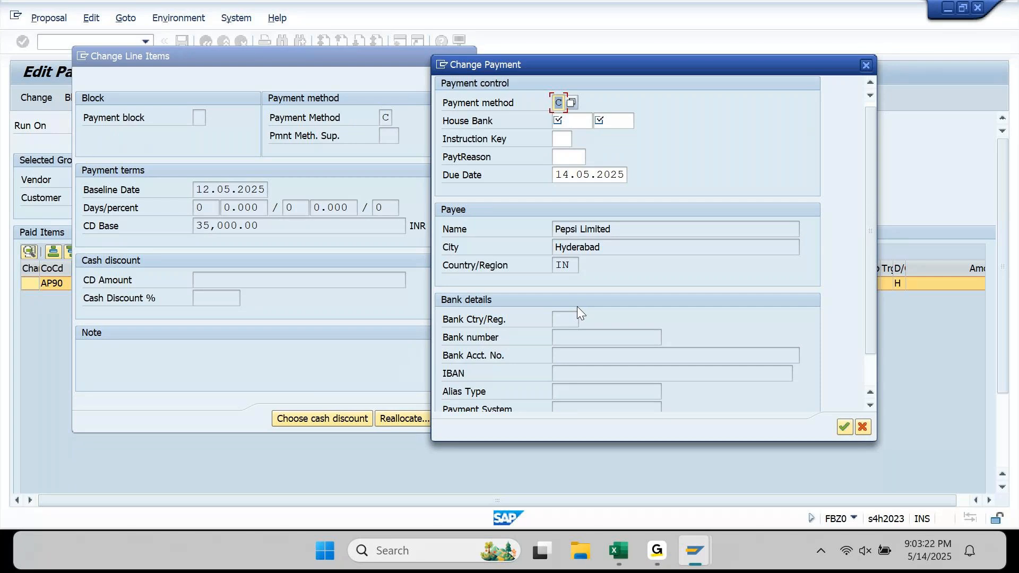
pyautogui.press('Escape')
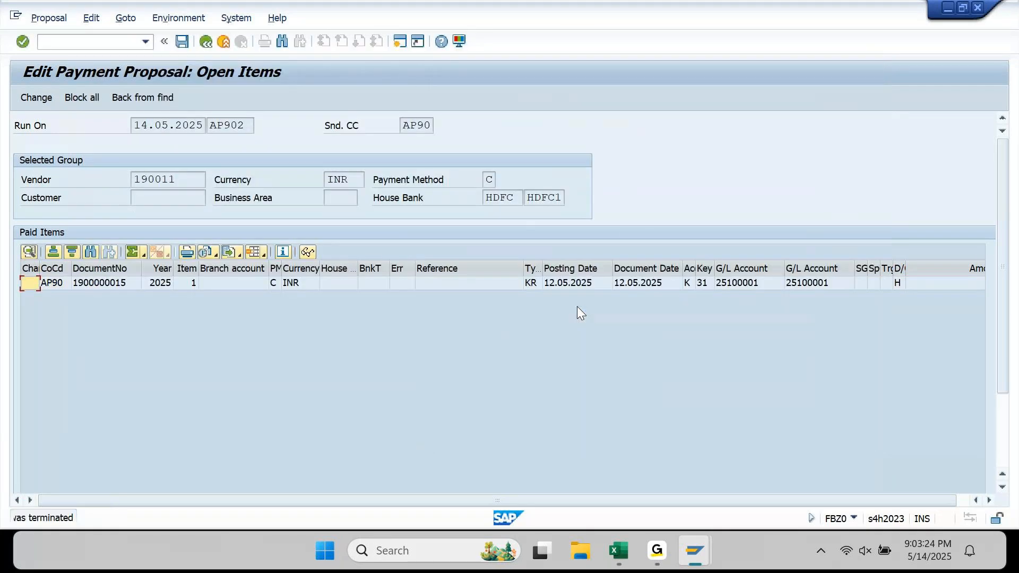
pyautogui.doubleClick(336, 184)
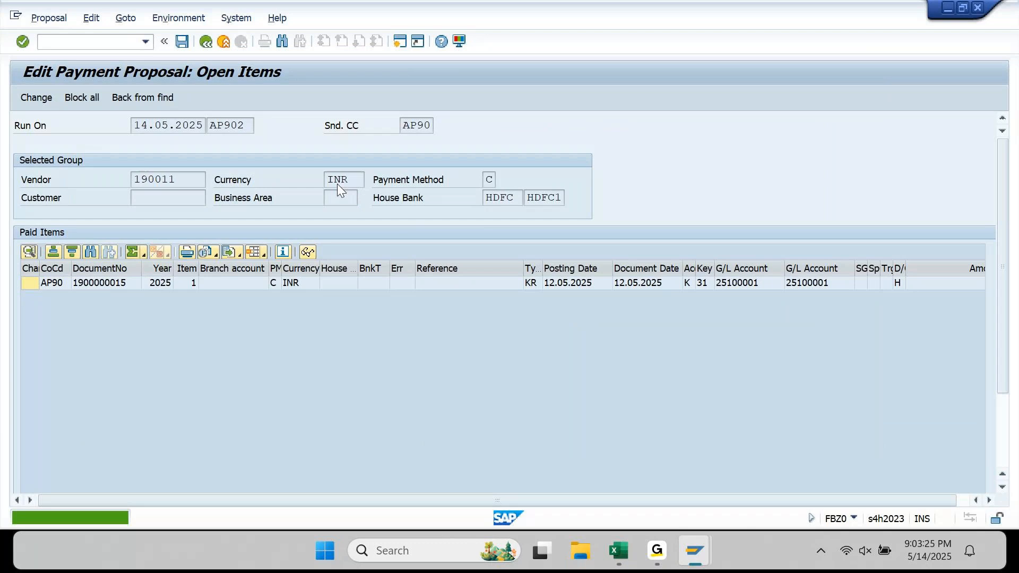
pyautogui.press('F3')
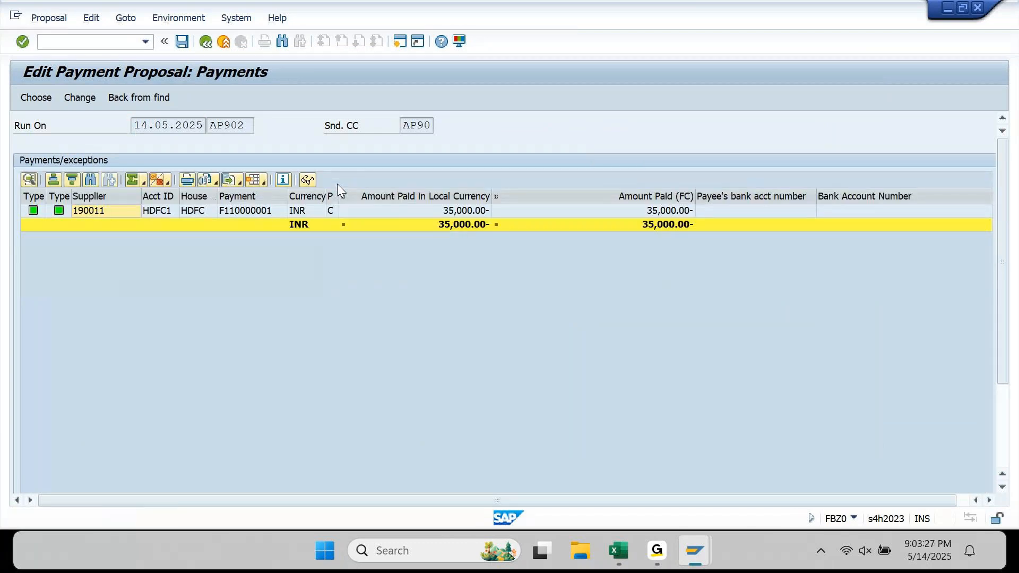
pyautogui.press('F3')
# - Delete the AP902 payment proposal via Edit > Proposal > Delete, then bring up the BSIK entries window
pyautogui.click(144, 18)
pyautogui.moveTo(122, 18)
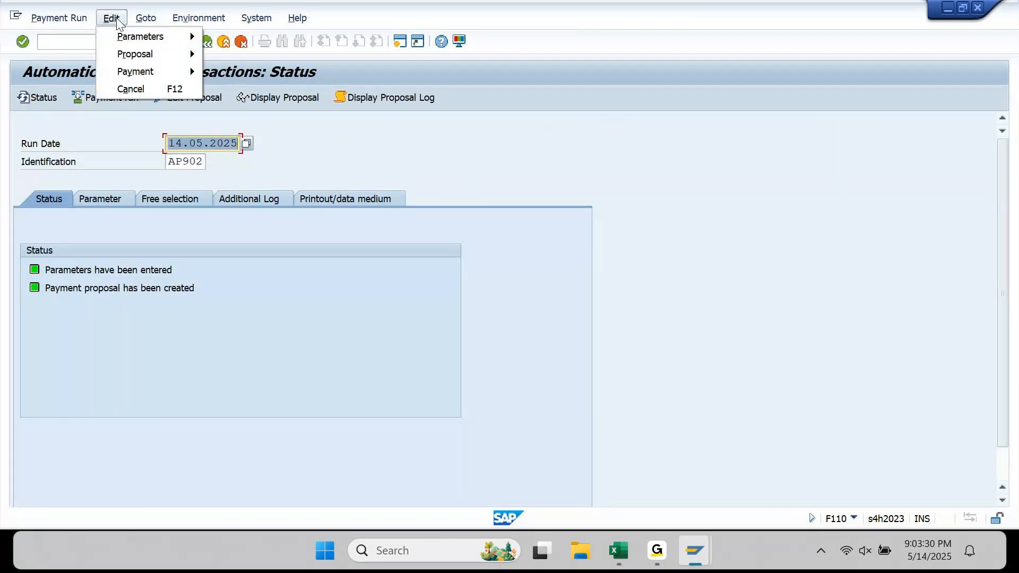
pyautogui.moveTo(126, 59)
pyautogui.click(238, 105)
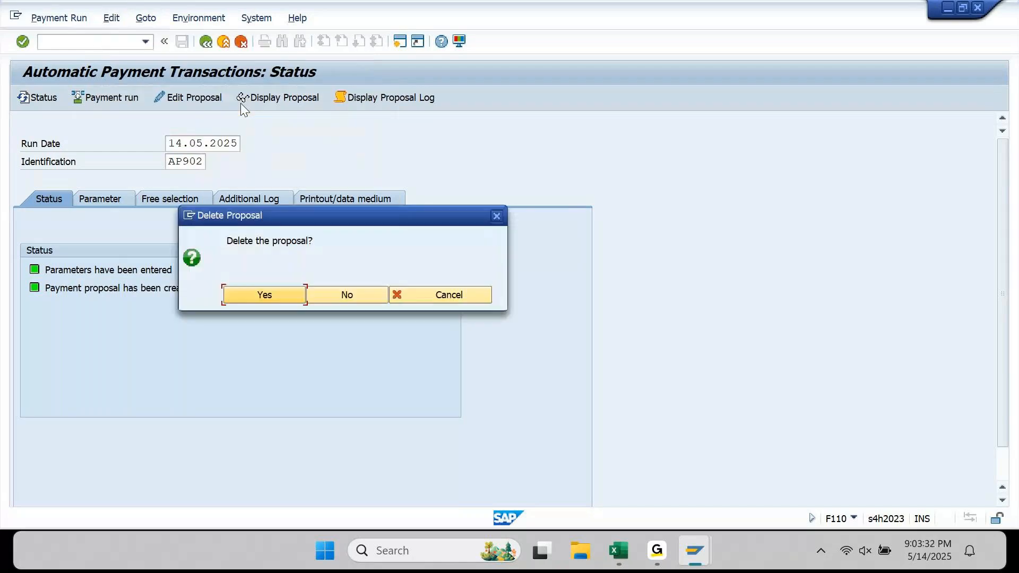
pyautogui.click(266, 295)
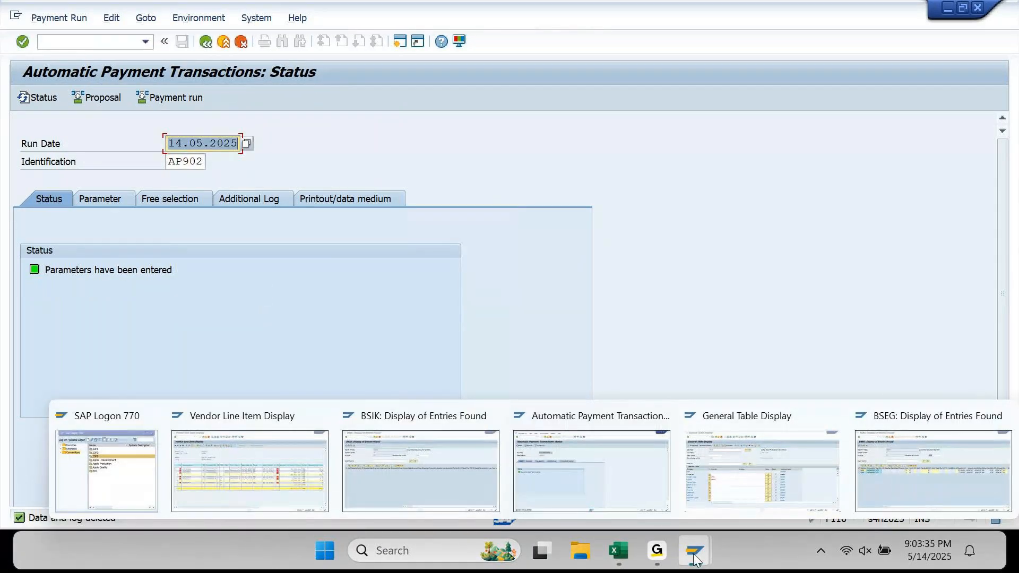
pyautogui.moveTo(705, 553)
pyautogui.click(450, 473)
# - Return to SAP Easy Access with /N and expand Accounting > Financial Accounting
pyautogui.click(105, 47)
pyautogui.write('/N')
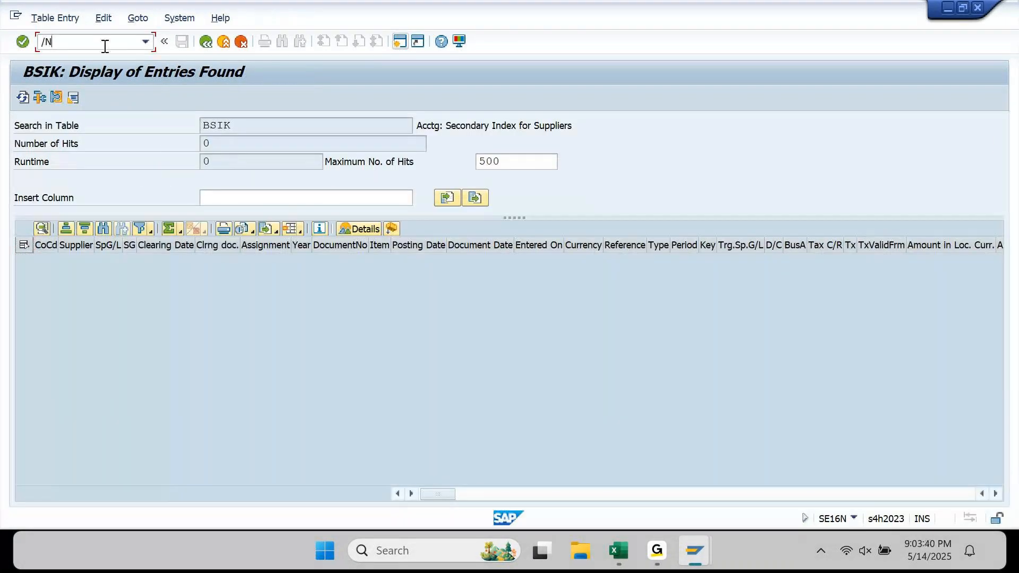
pyautogui.press('Return')
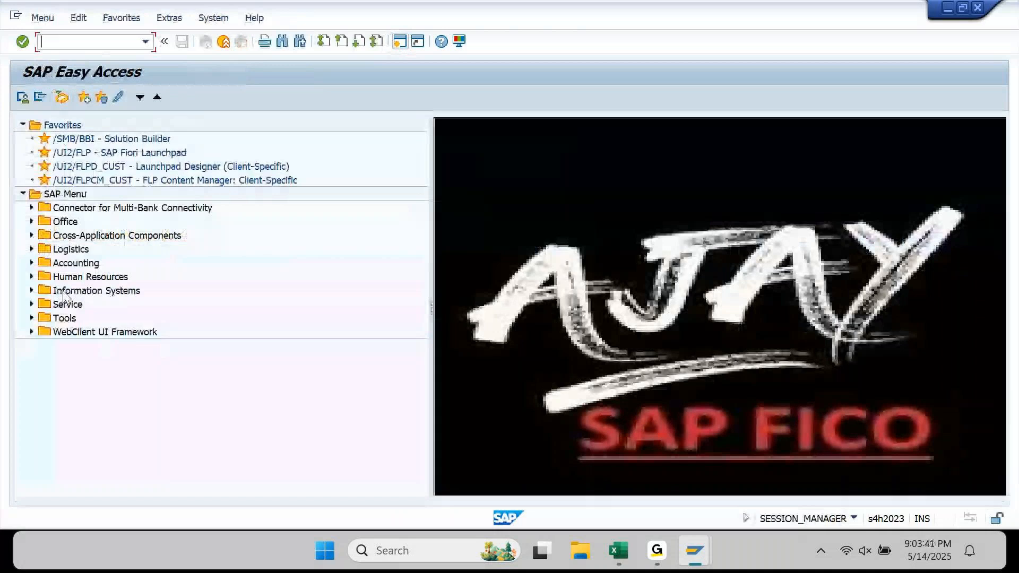
pyautogui.click(79, 264)
pyautogui.press('Right')
pyautogui.press('Down')
pyautogui.press('Right')
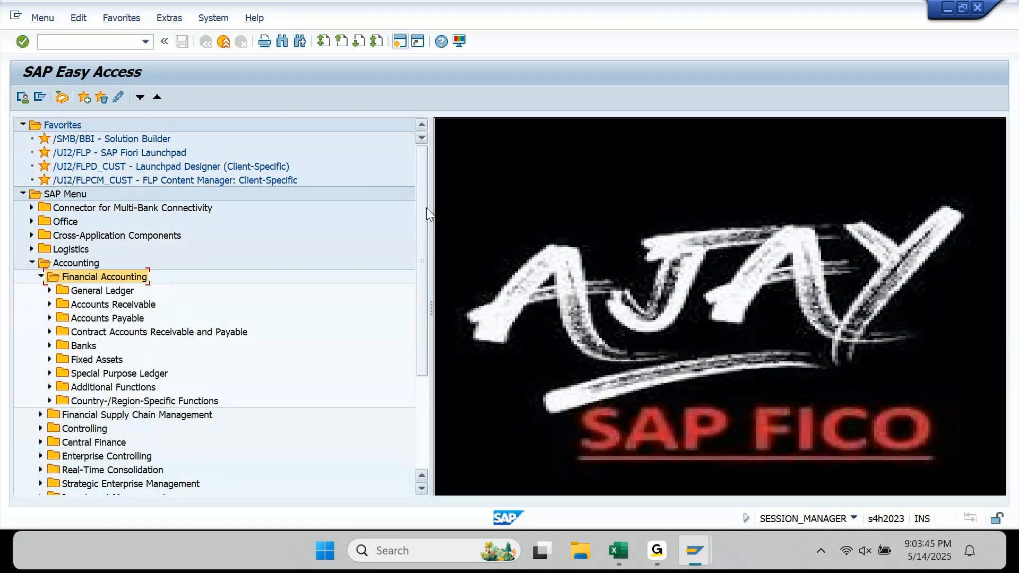
# - Expand Accounts Payable > Document Entry and move to the Down Payment folder
pyautogui.press('Down')
pyautogui.press('Down')
pyautogui.press('Down')
pyautogui.press('Down')
pyautogui.press('Down')
pyautogui.press('Down')
pyautogui.press('Down')
pyautogui.press('Down')
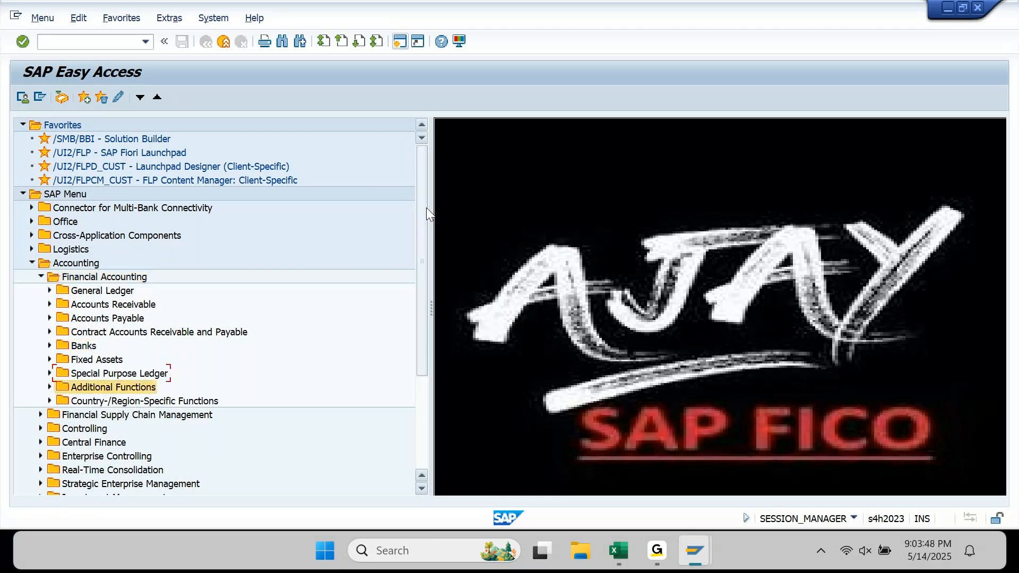
pyautogui.press('Up')
pyautogui.press('Up')
pyautogui.press('Up')
pyautogui.press('Up')
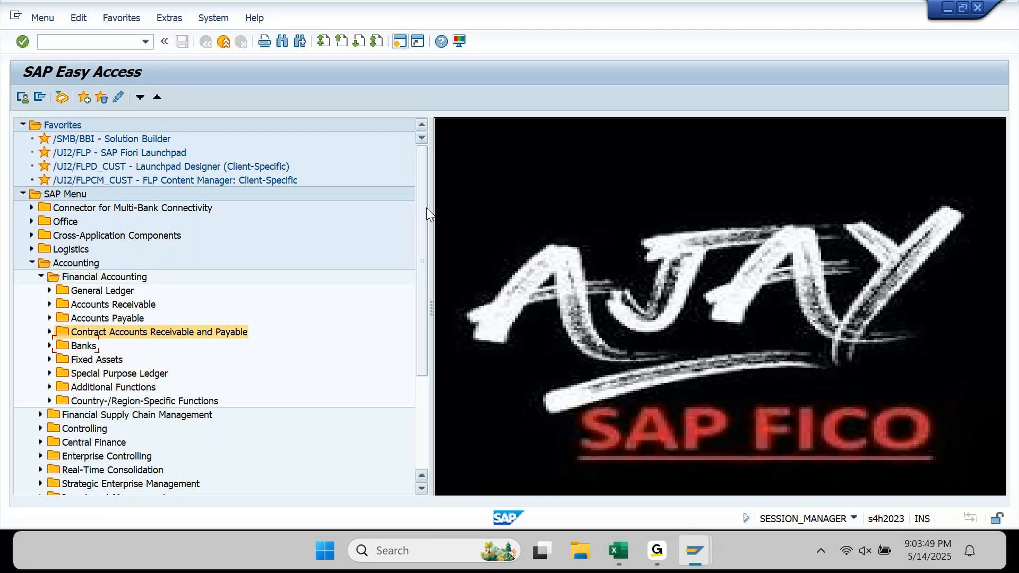
pyautogui.press('Up')
pyautogui.press('Up')
pyautogui.press('Up')
pyautogui.press('Down')
pyautogui.press('Right')
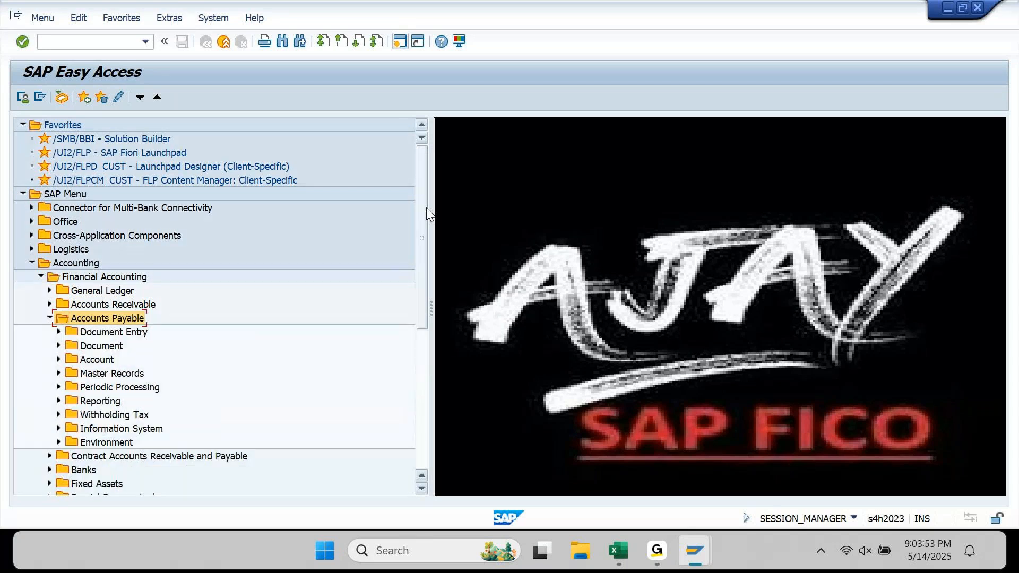
pyautogui.press('Down')
pyautogui.press('Right')
pyautogui.press('Down')
pyautogui.press('Down')
pyautogui.press('Down')
pyautogui.press('Down')
pyautogui.press('Down')
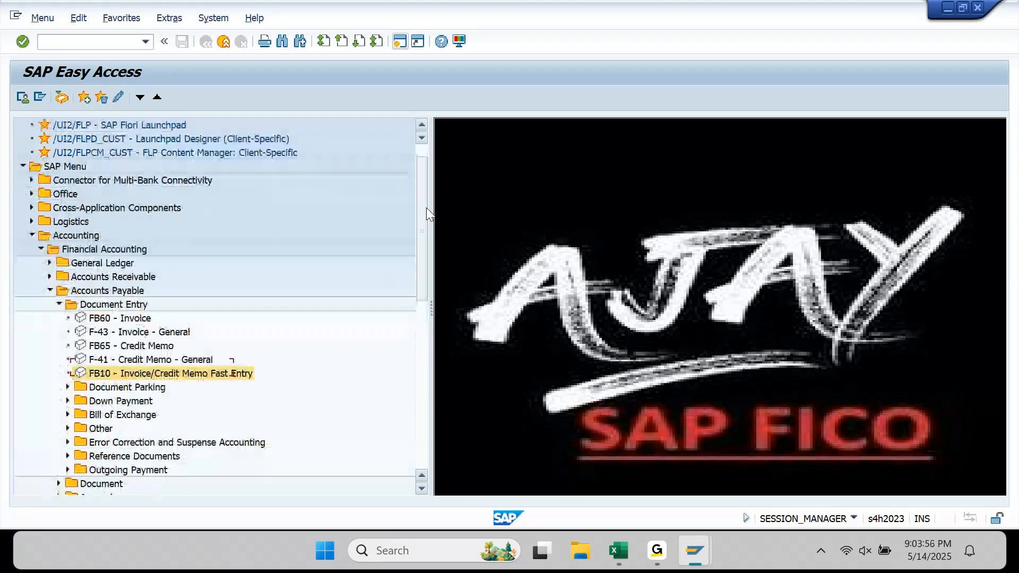
pyautogui.press('Down')
pyautogui.press('Down')
# - Open F-47 Down Payment Request, then exit it without saving
pyautogui.press('Right')
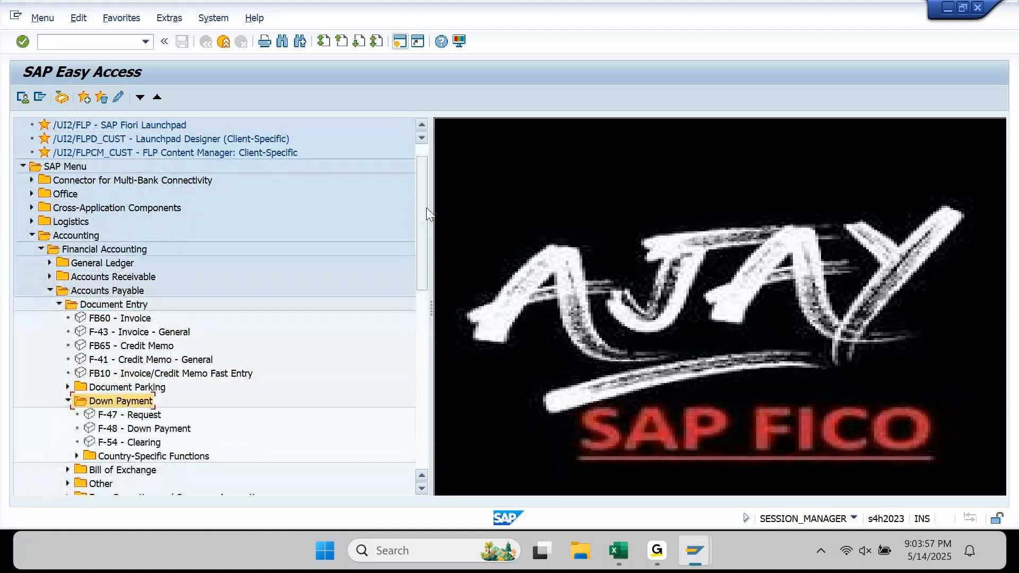
pyautogui.press('Down')
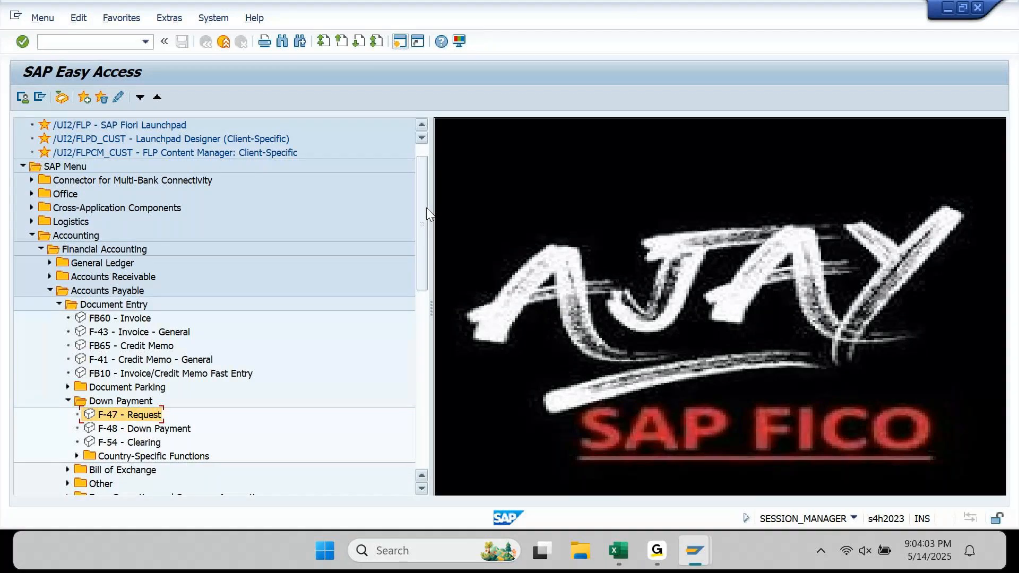
pyautogui.press('Return')
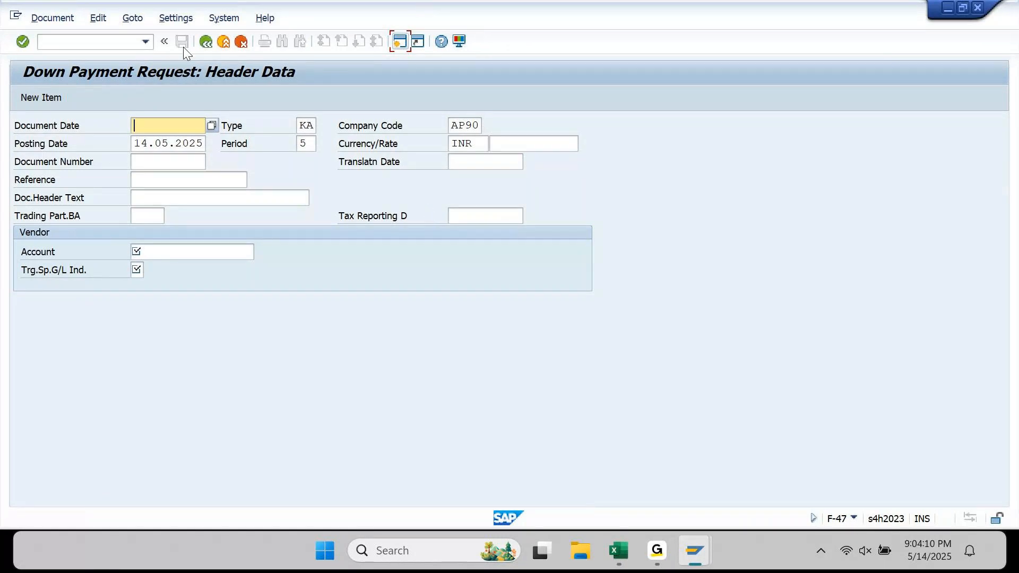
pyautogui.click(223, 42)
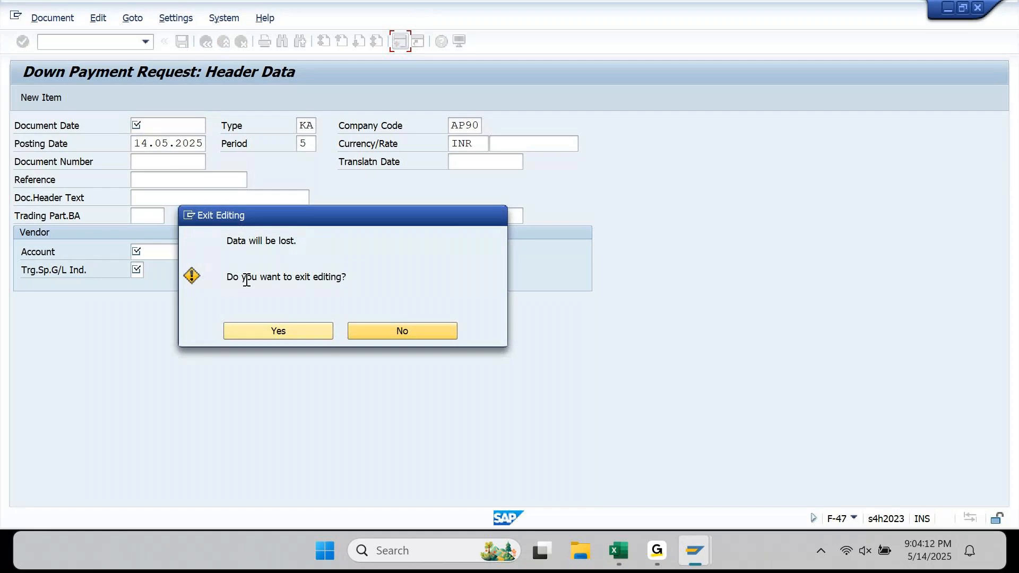
pyautogui.click(265, 330)
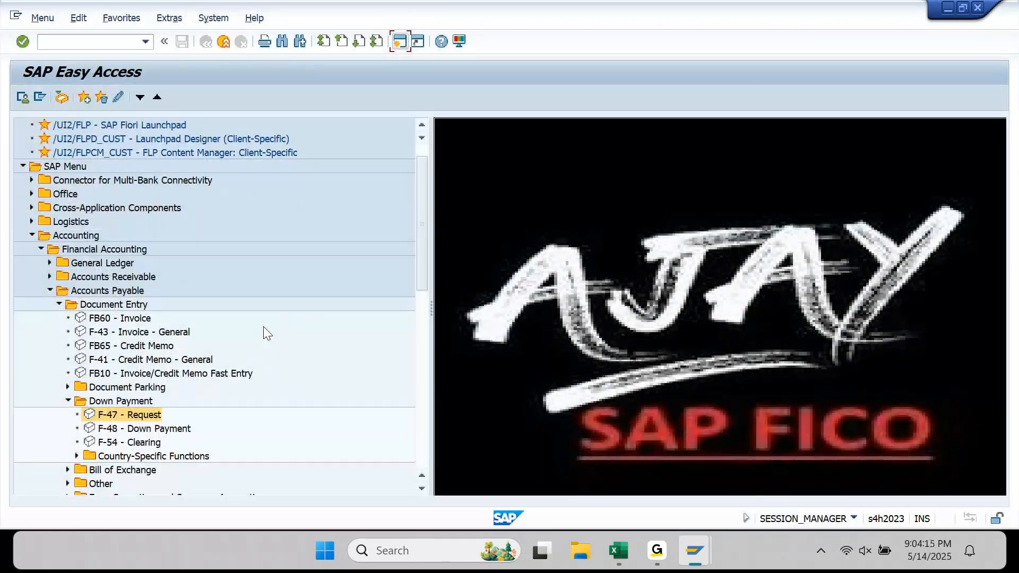
# - Collapse Down Payment and expand the Outgoing Payment transactions
pyautogui.press('Left')
pyautogui.press('Left')
pyautogui.press('Down')
pyautogui.press('Down')
pyautogui.press('Down')
pyautogui.press('Down')
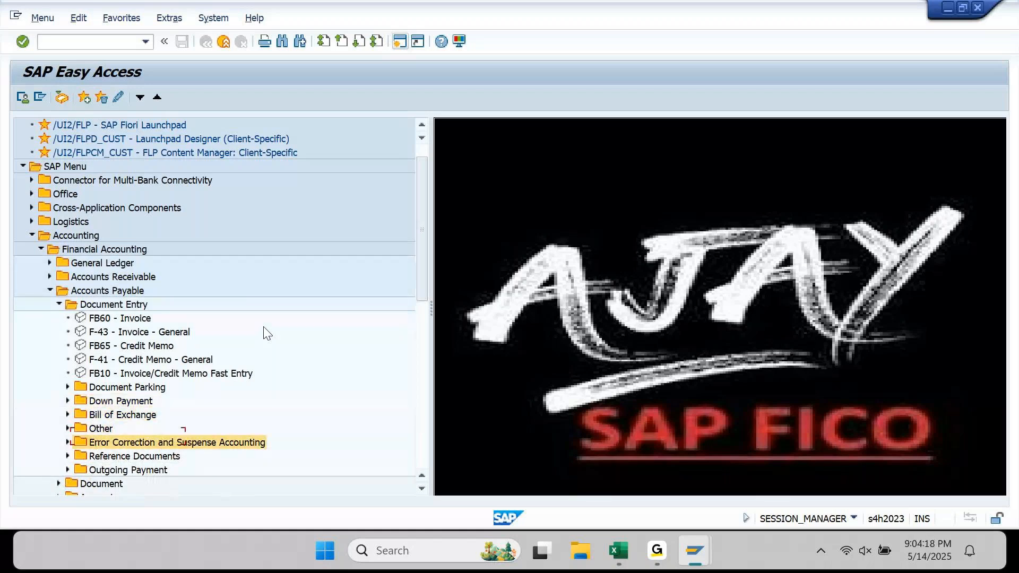
pyautogui.press('Down')
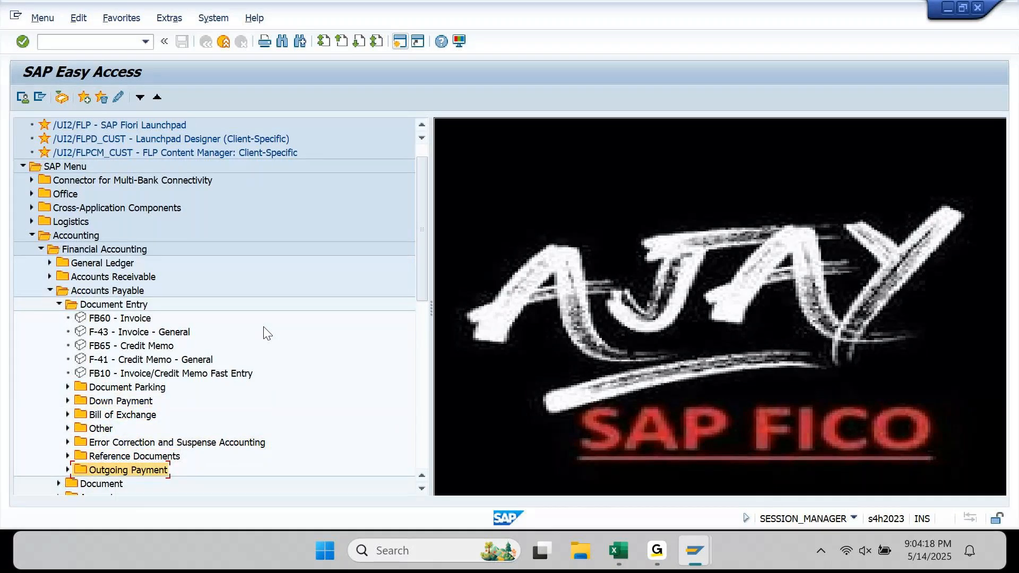
pyautogui.press('Right')
pyautogui.press('Up')
pyautogui.press('Down')
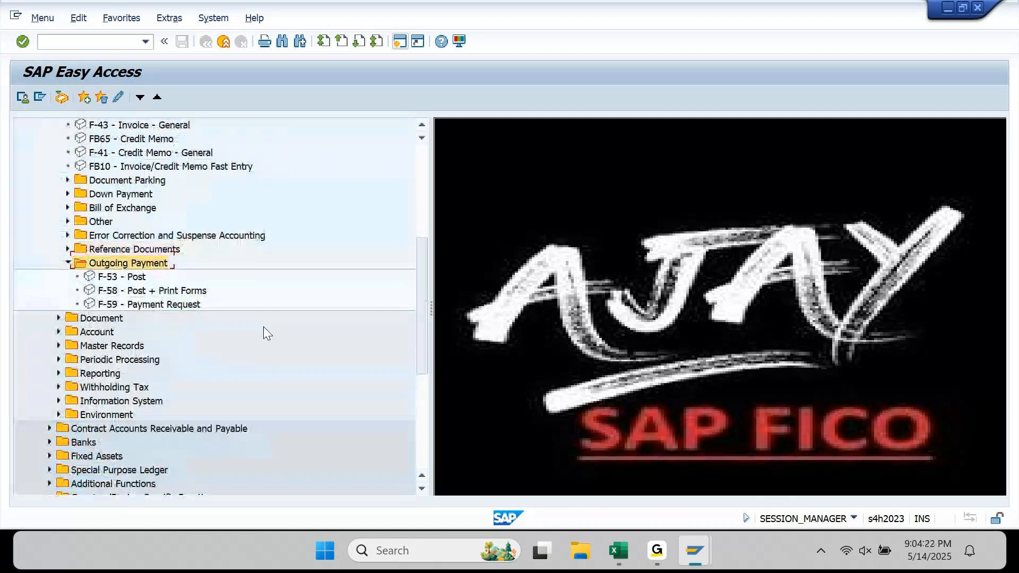
# - Browse past F-53 and F-58, then run F-59 Payment Request
pyautogui.press('Down')
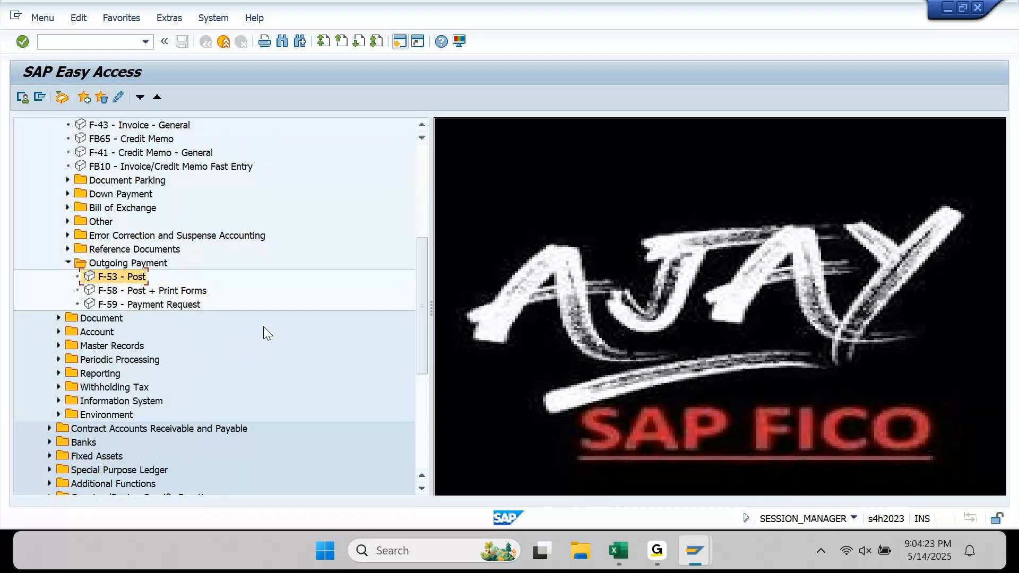
pyautogui.press('Down')
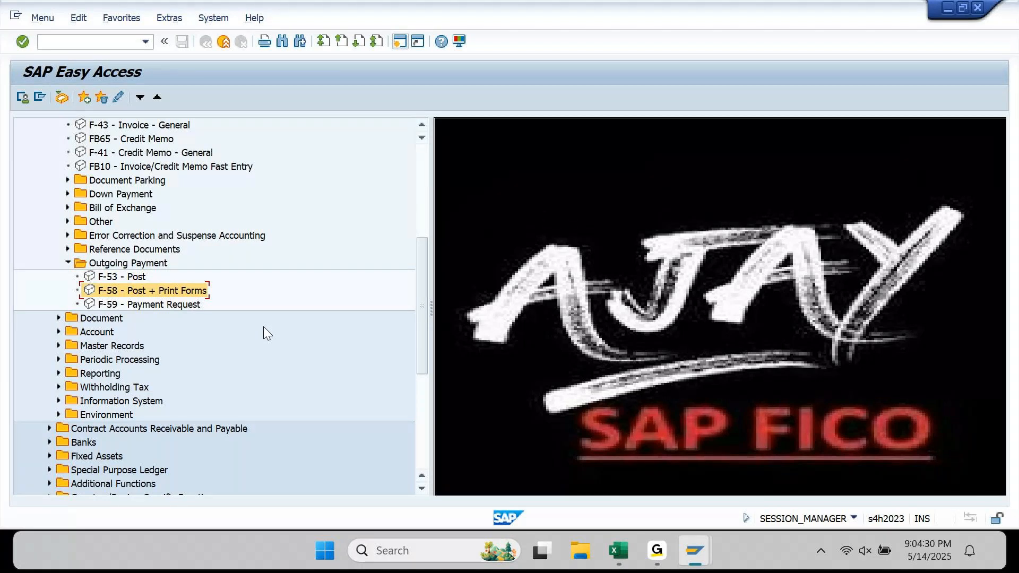
pyautogui.press('Down')
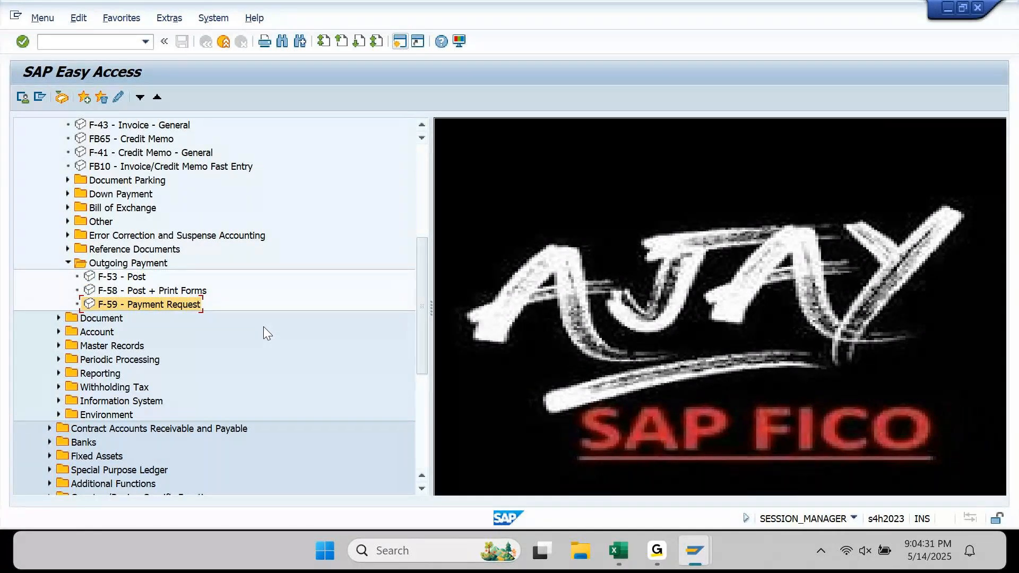
pyautogui.press('Up')
pyautogui.press('Up')
pyautogui.press('Up')
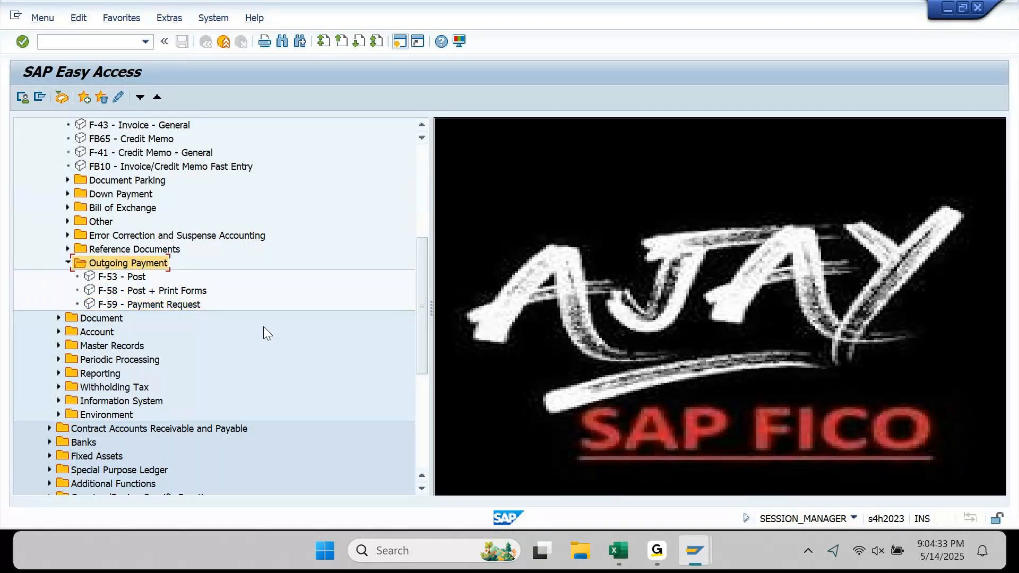
pyautogui.press('Down')
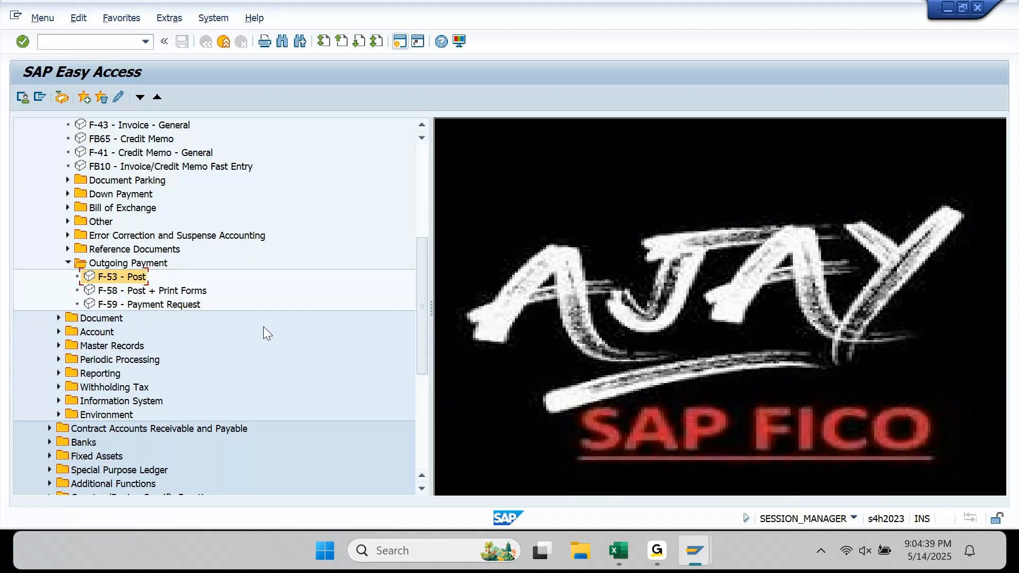
pyautogui.press('Down')
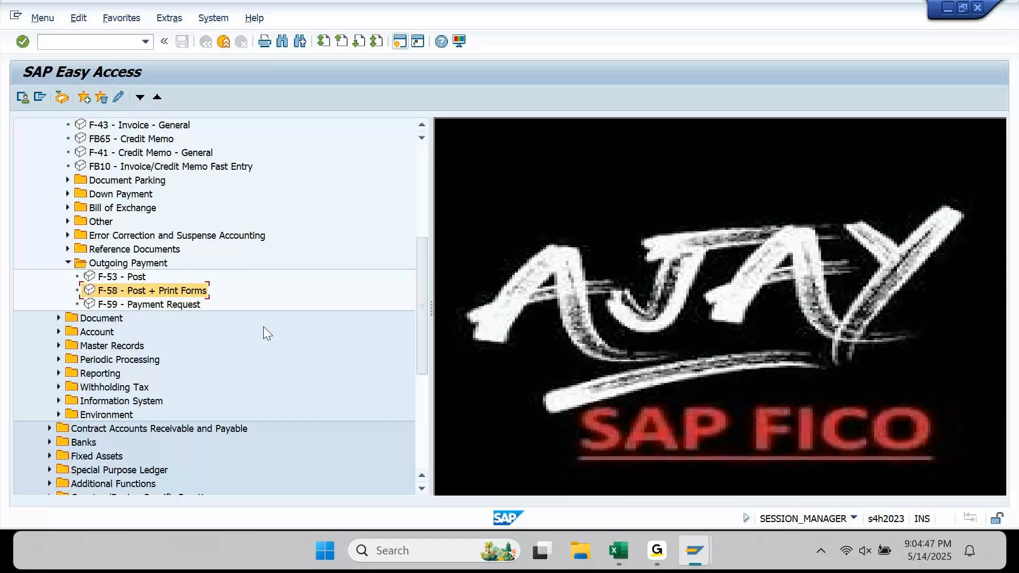
pyautogui.press('Down')
pyautogui.press('Return')
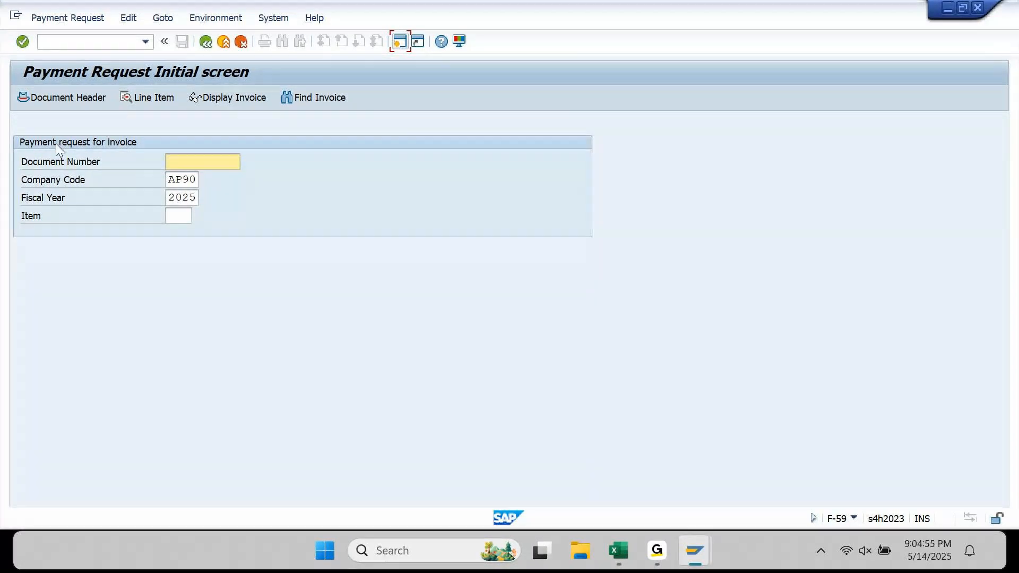
pyautogui.hotkey('ctrl', 'v')
pyautogui.click(179, 217)
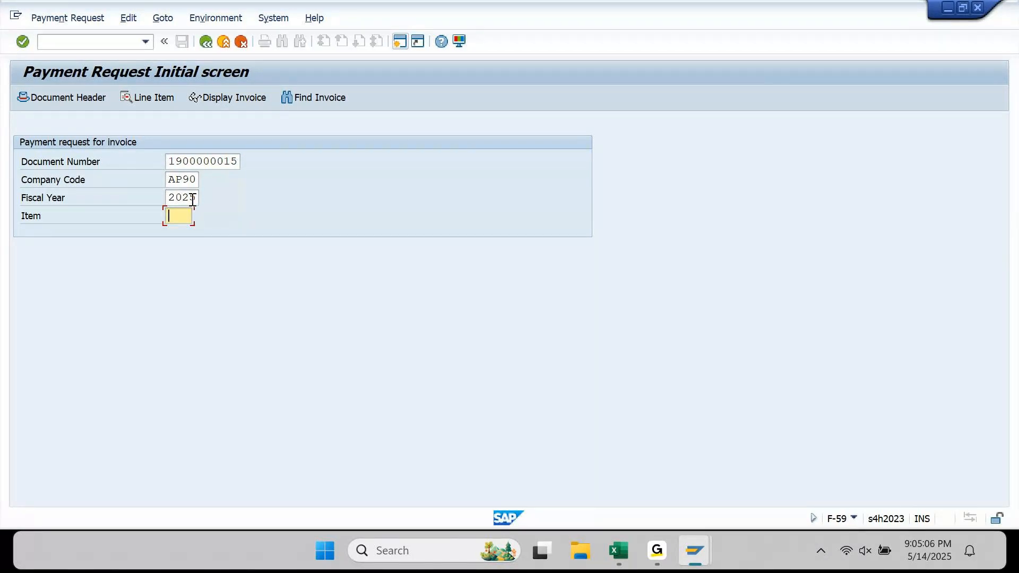
pyautogui.press('Return')
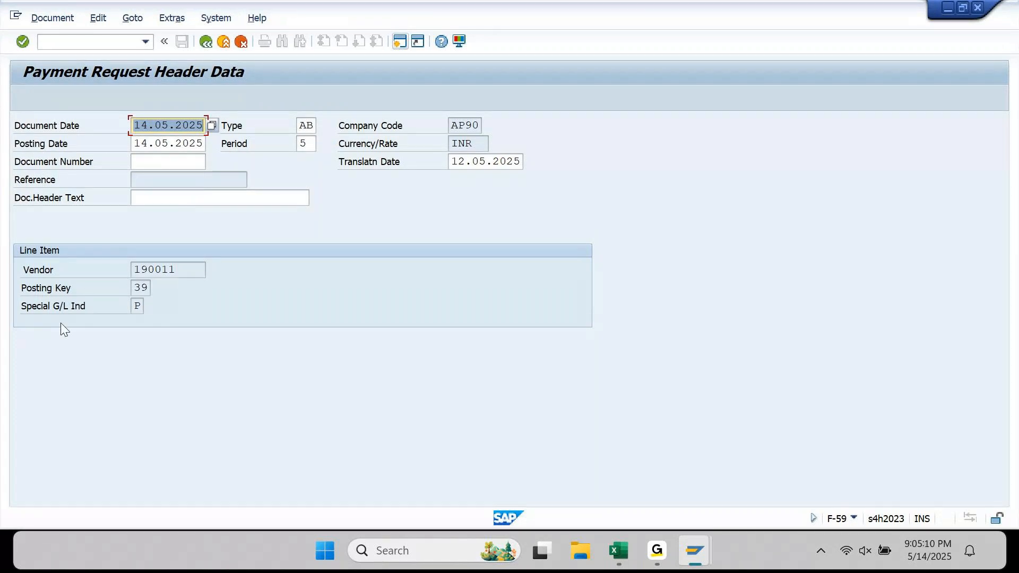
pyautogui.click(40, 311)
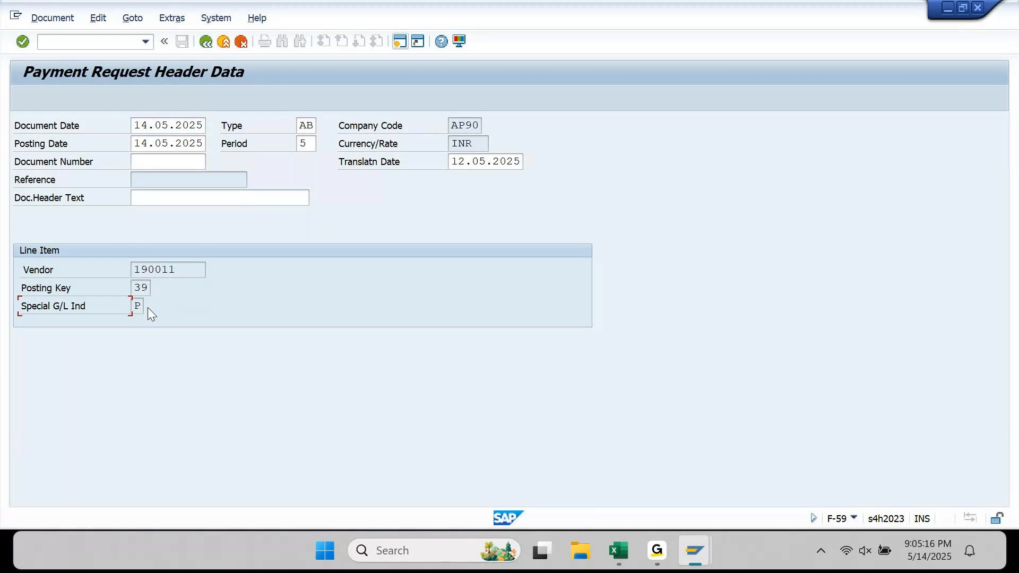
# - Set header text PART PAY 01 APP and submit, which fails on the missing special G/L account
pyautogui.click(218, 196)
pyautogui.write('PART')
pyautogui.press('Down')
pyautogui.press('Down')
pyautogui.press('Down')
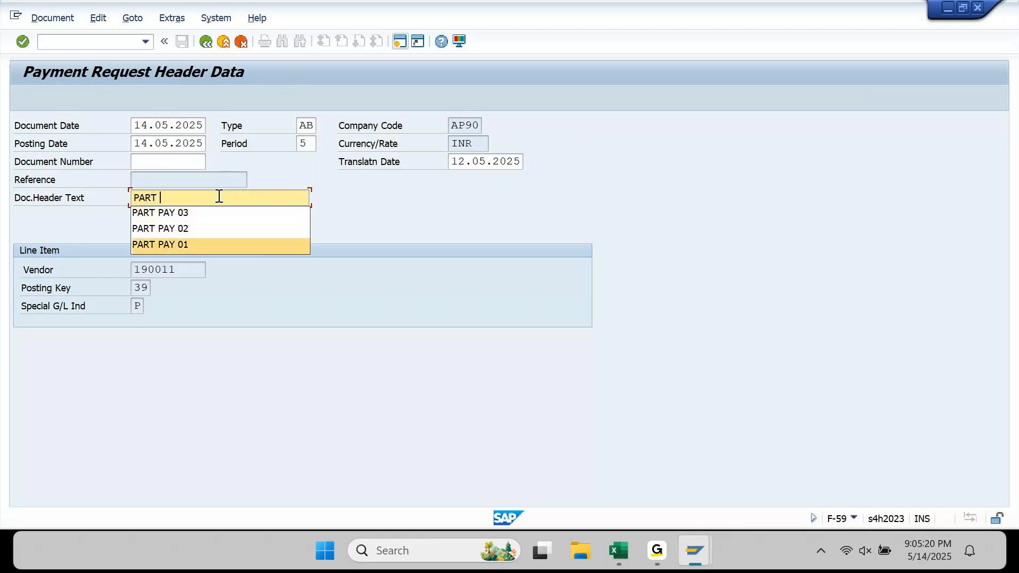
pyautogui.press('Return')
pyautogui.write('APP')
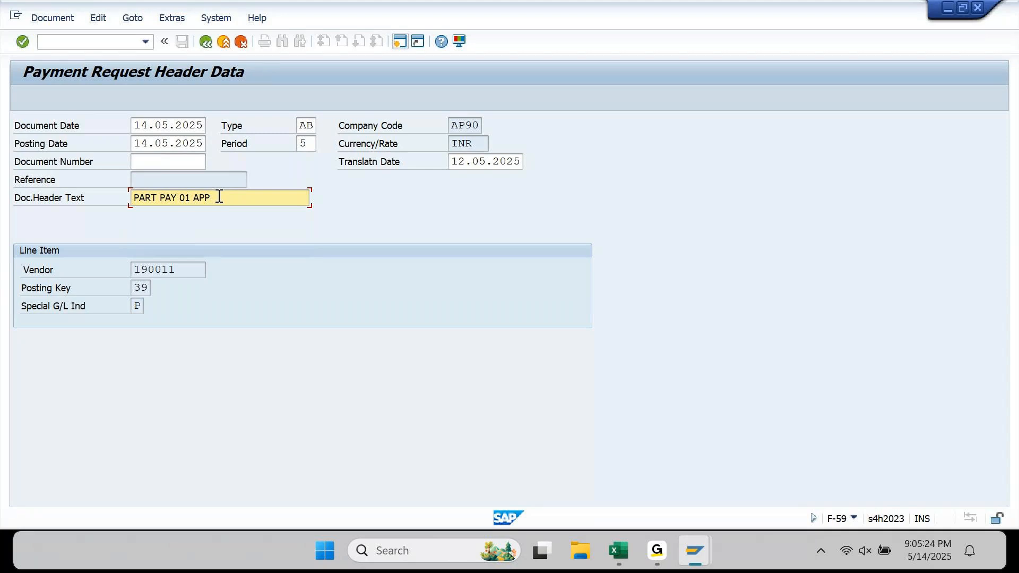
pyautogui.press('Return')
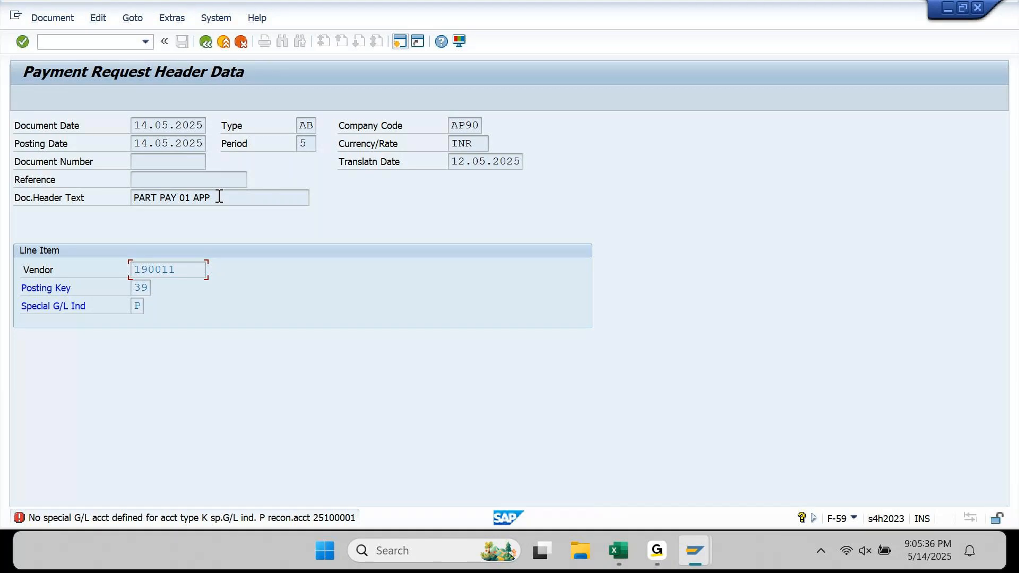
pyautogui.click(80, 306)
pyautogui.click(139, 310)
pyautogui.click(65, 306)
pyautogui.click(619, 551)
pyautogui.moveTo(296, 260); pyautogui.dragTo(322, 300)
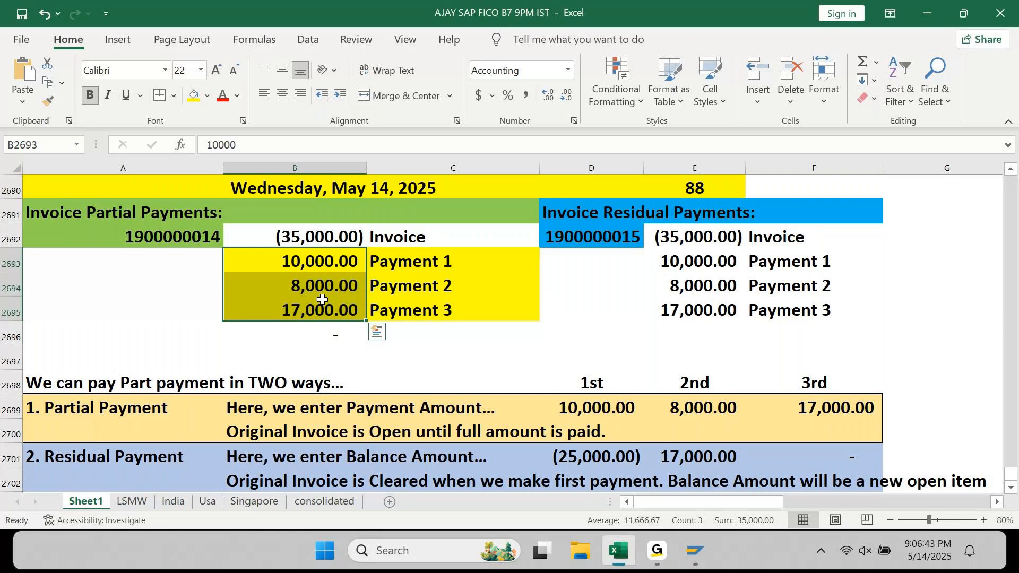
pyautogui.press('Up')
pyautogui.hotkey('shift', 'Right')
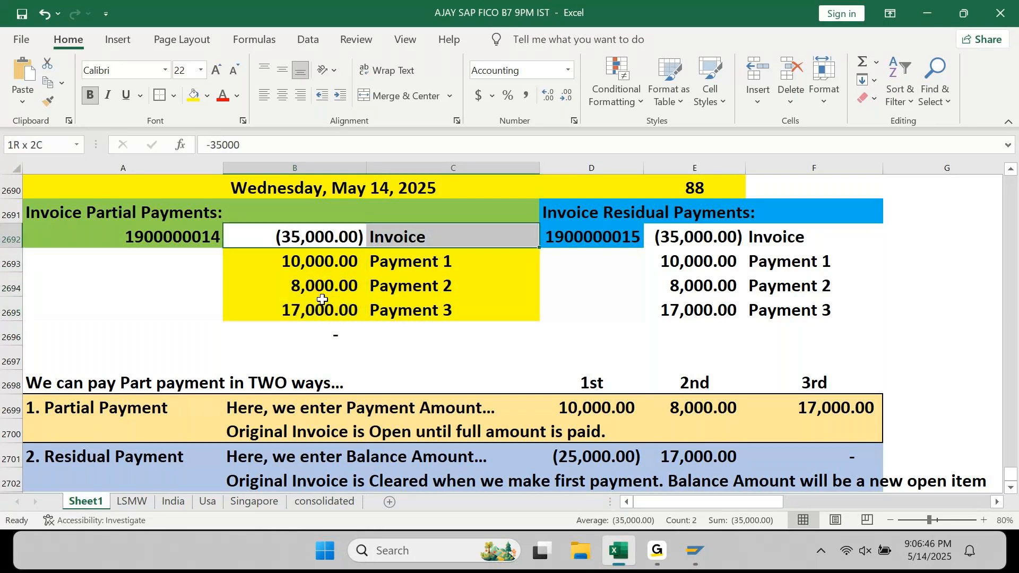
pyautogui.hotkey('shift', 'Down')
pyautogui.hotkey('shift', 'Down')
pyautogui.hotkey('shift', 'Down')
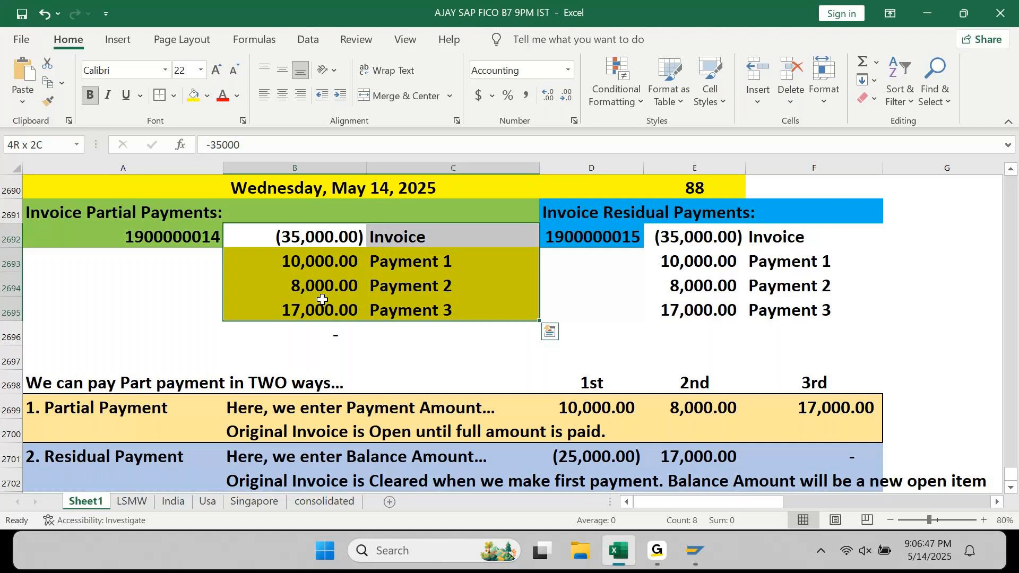
pyautogui.press('Left')
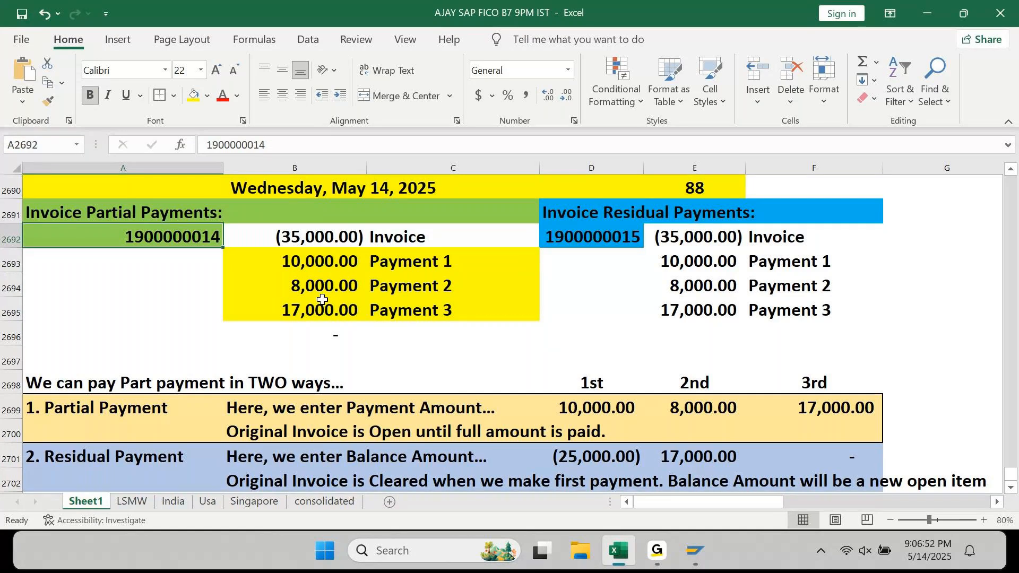
# - Review the notes below, then reselect amounts B2692:B2695 together with the Payment labels
pyautogui.press('pagedown')
pyautogui.press('Up')
pyautogui.press('Up')
pyautogui.press('Up')
pyautogui.press('Up')
pyautogui.press('Up')
pyautogui.press('Up')
pyautogui.press('Up')
pyautogui.press('Up')
pyautogui.press('Up')
pyautogui.press('Up')
pyautogui.press('Up')
pyautogui.press('Up')
pyautogui.press('Up')
pyautogui.press('Up')
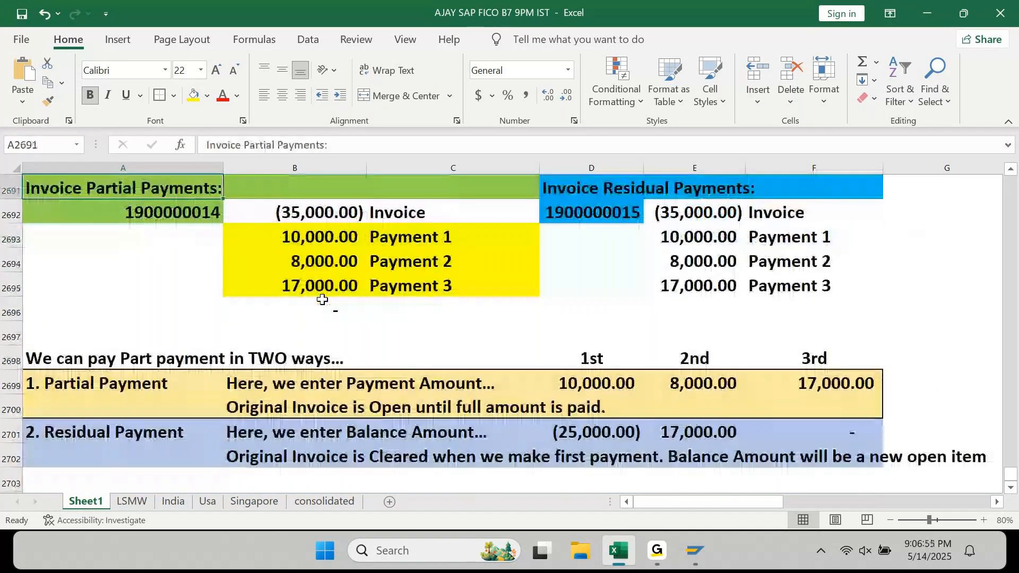
pyautogui.press('Down')
pyautogui.press('Right')
pyautogui.hotkey('shift', 'Down')
pyautogui.hotkey('shift', 'Down')
pyautogui.hotkey('shift', 'Down')
pyautogui.hotkey('shift', 'Right')
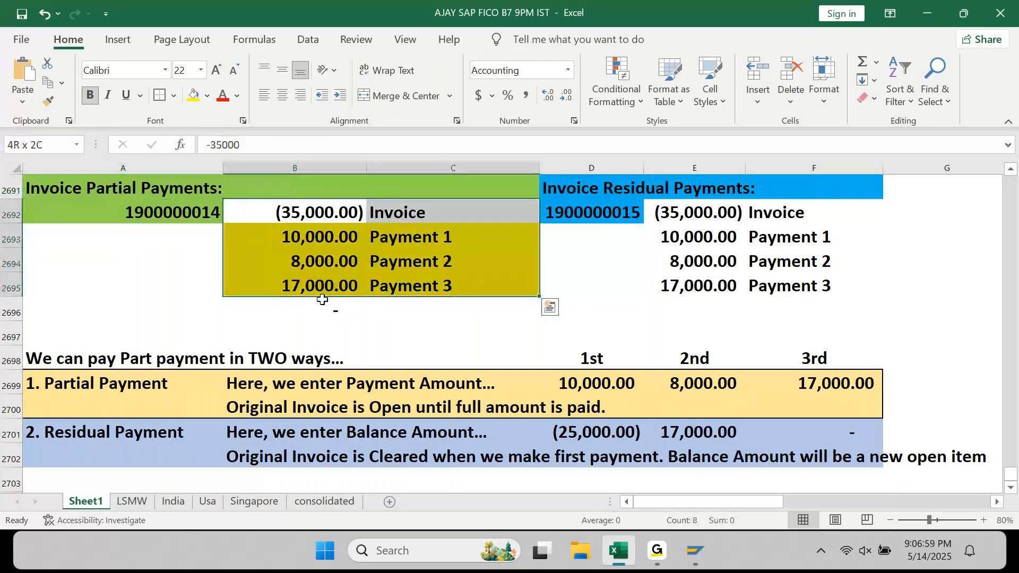
# - Move from A2693 down past the Residual Payment notes to the next empty row
pyautogui.press('Down')
pyautogui.press('Left')
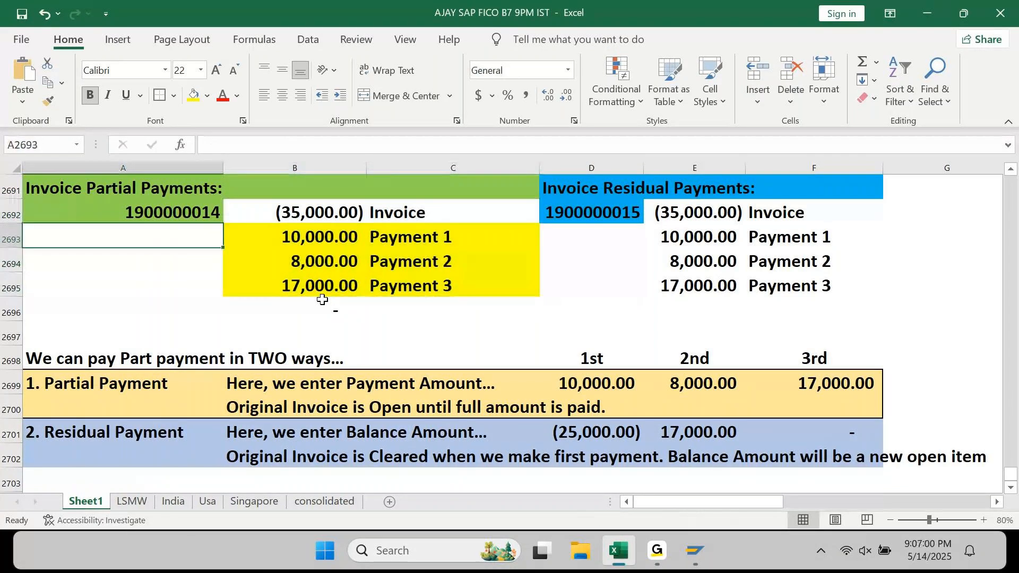
pyautogui.press('pagedown')
pyautogui.press('Up')
pyautogui.press('Up')
pyautogui.press('Up')
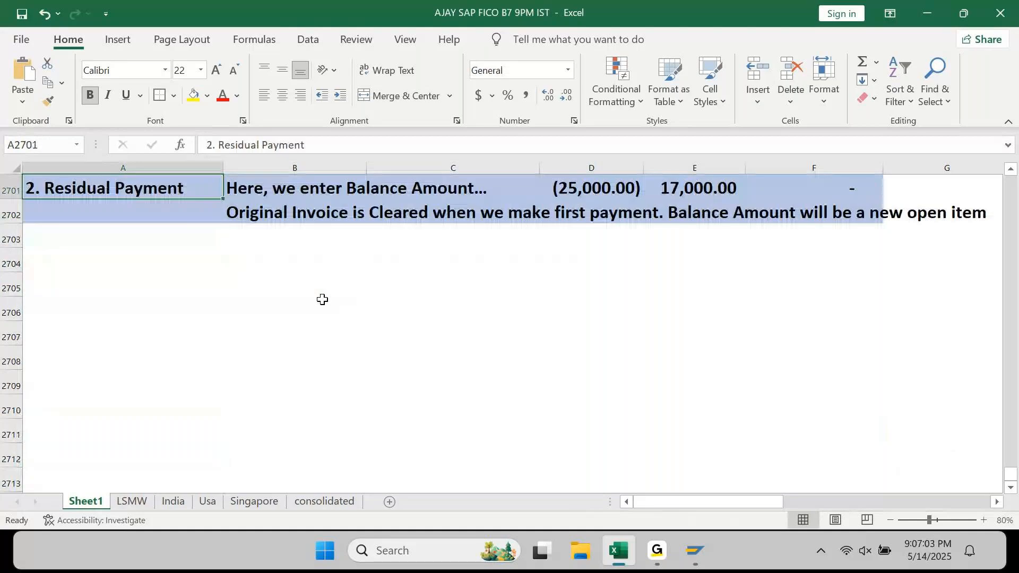
pyautogui.press('Down')
pyautogui.press('Down')
pyautogui.press('Down')
pyautogui.press('Down')
pyautogui.press('Down')
# - Type the heading 'Assignment:' in A2705
pyautogui.write('Assig,')
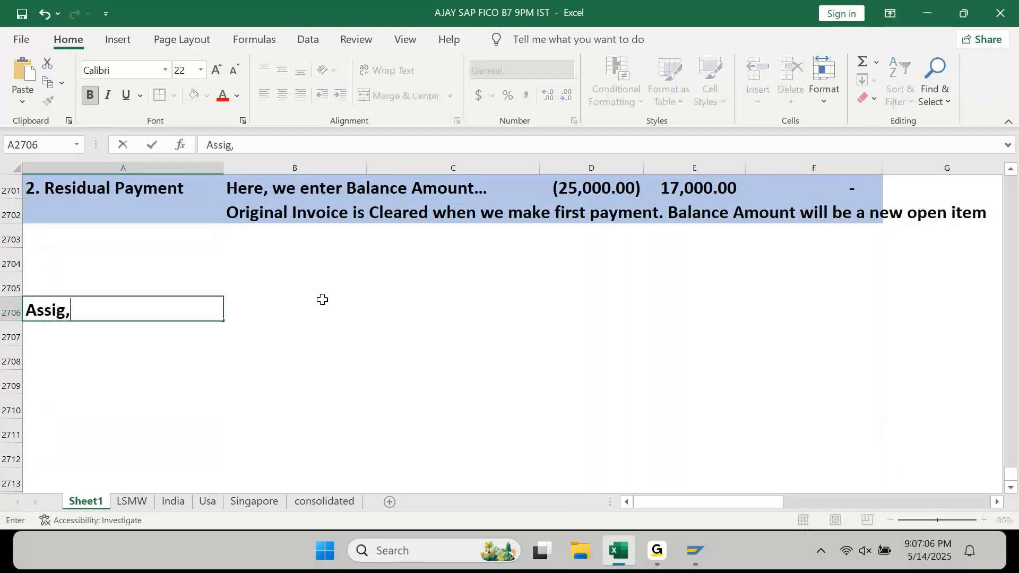
pyautogui.press('BackSpace')
pyautogui.write('men')
pyautogui.press('BackSpace')
pyautogui.press('BackSpace')
pyautogui.press('BackSpace')
pyautogui.write('nment:')
pyautogui.press('Return')
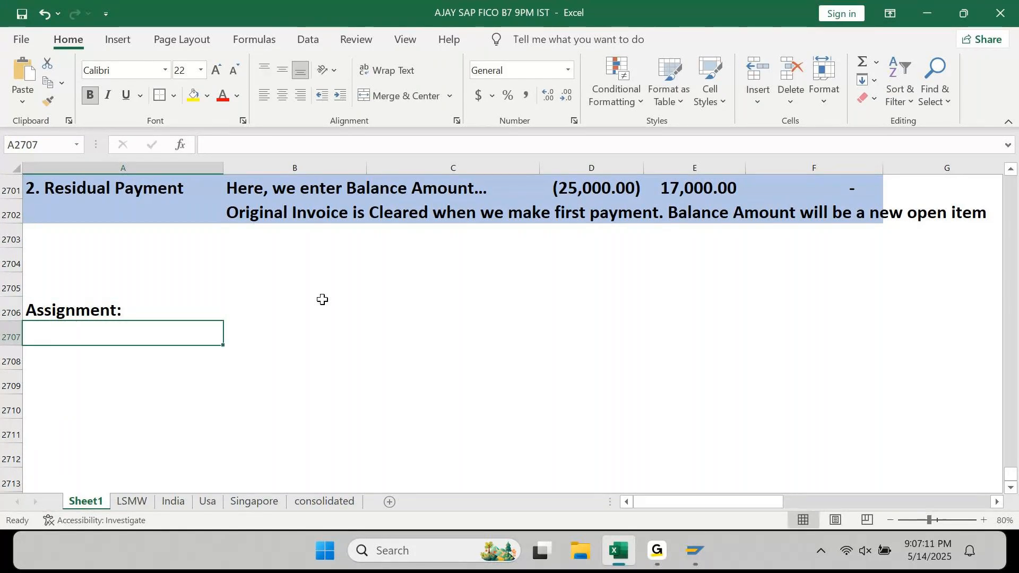
pyautogui.press('Up')
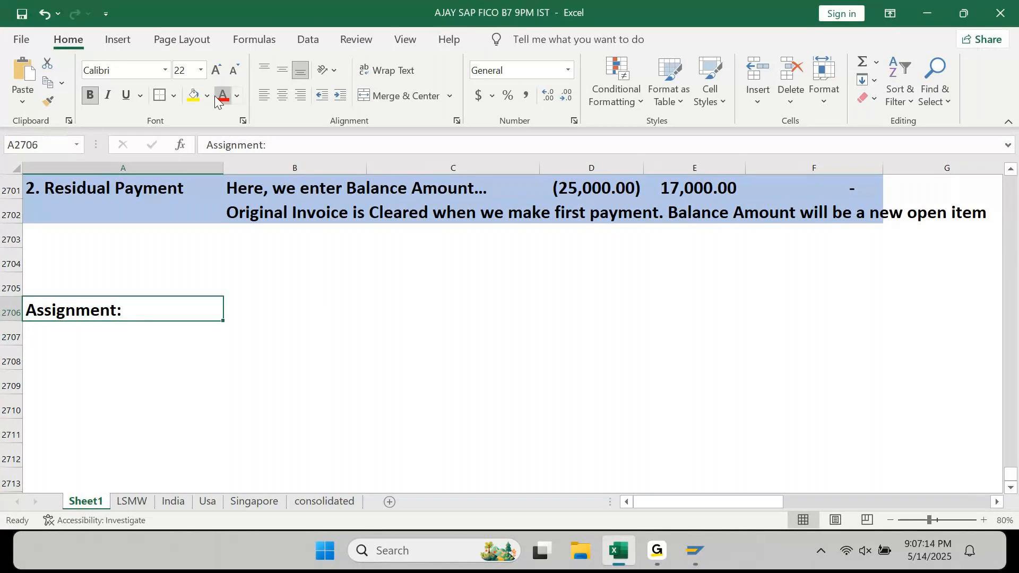
# - Give the Assignment: heading a light orange fill instead of red text
pyautogui.click(215, 101)
pyautogui.hotkey('ctrl', 'z')
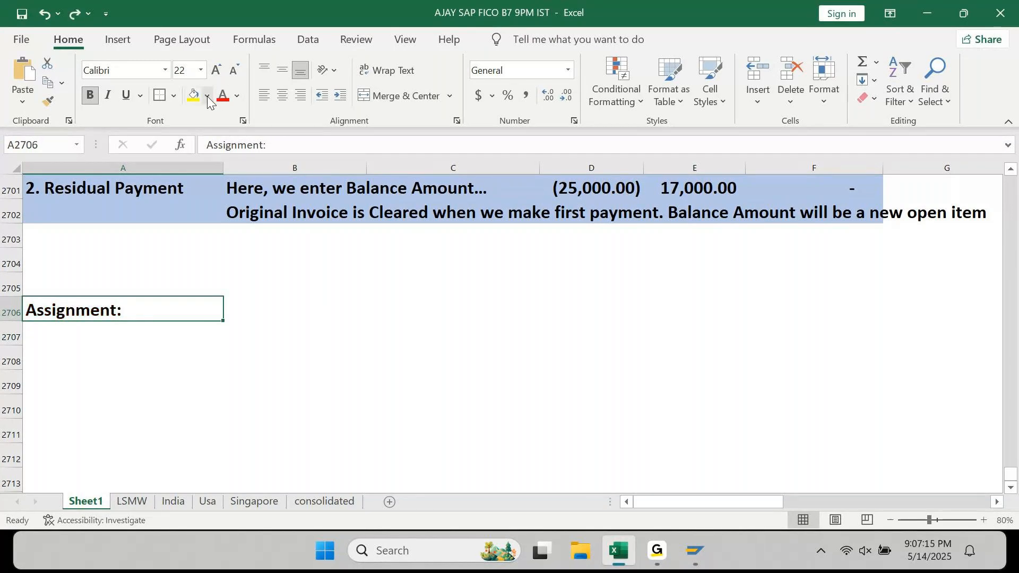
pyautogui.click(208, 97)
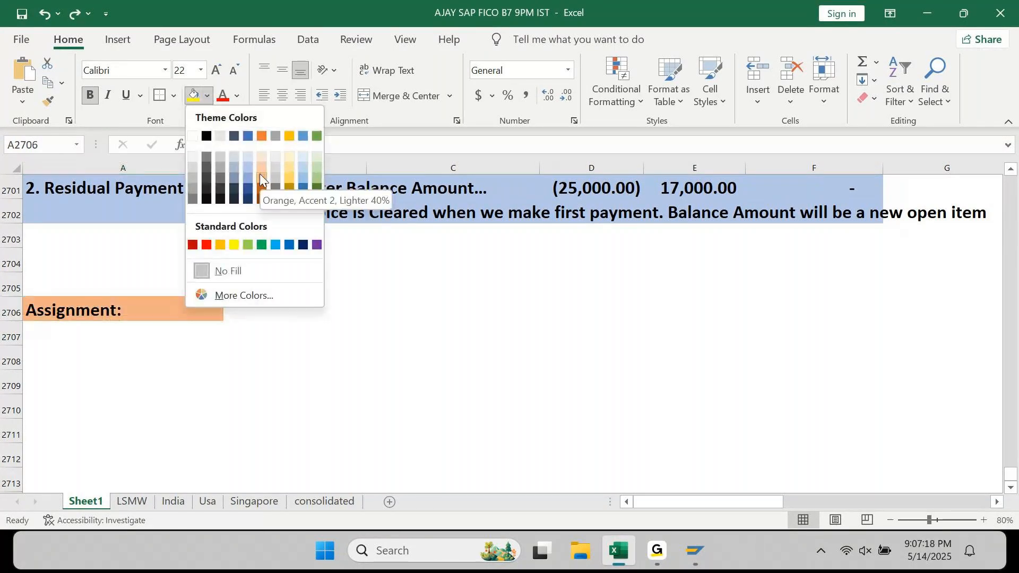
pyautogui.click(259, 166)
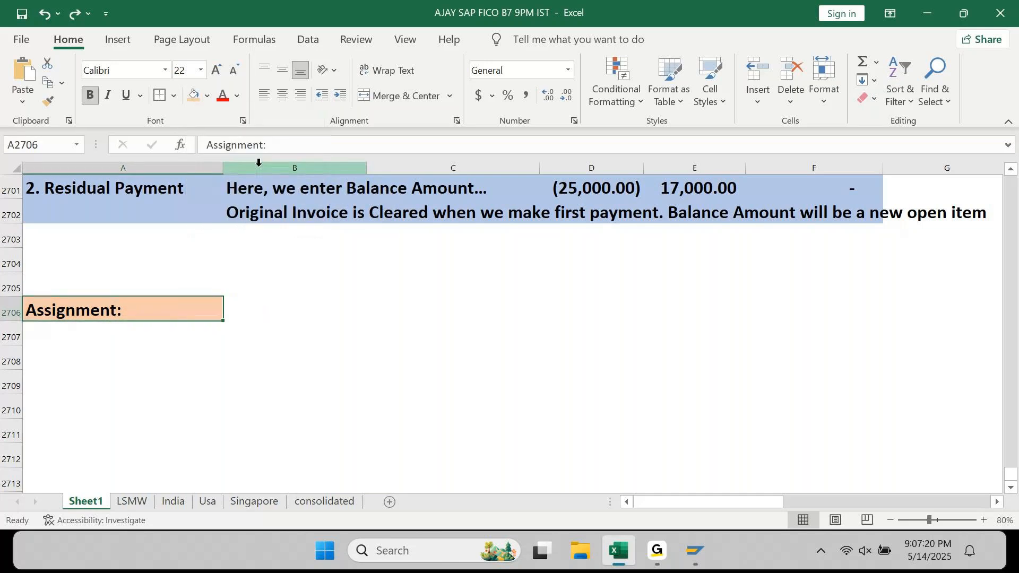
# - Delete the empty row above the Assignment: heading
pyautogui.press('Up')
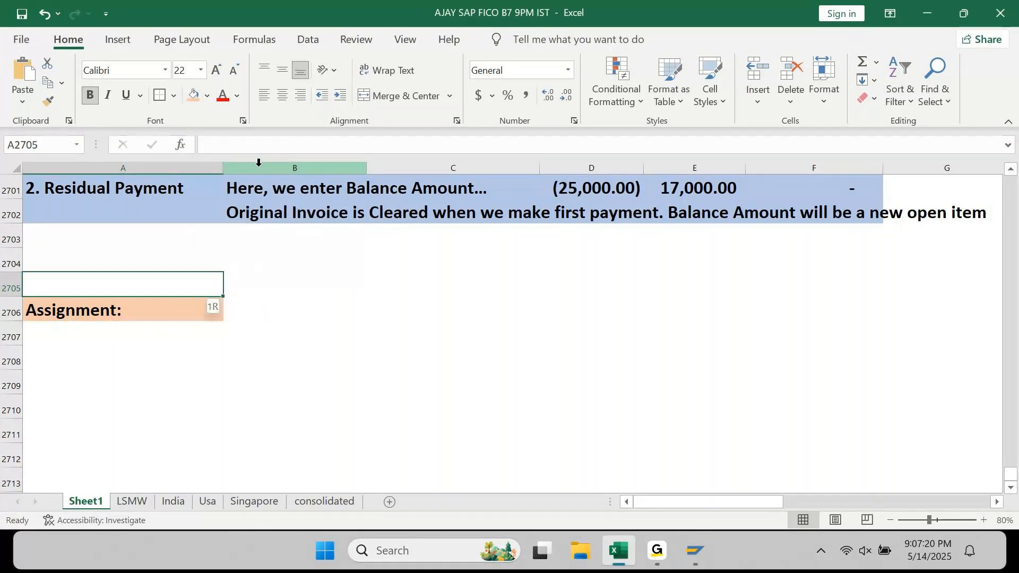
pyautogui.hotkey('shift', 'space')
pyautogui.hotkey('ctrl', '-')
pyautogui.press('Down')
pyautogui.hotkey('ctrl', 'Down')
pyautogui.hotkey('ctrl', 'Up')
pyautogui.press('Down')
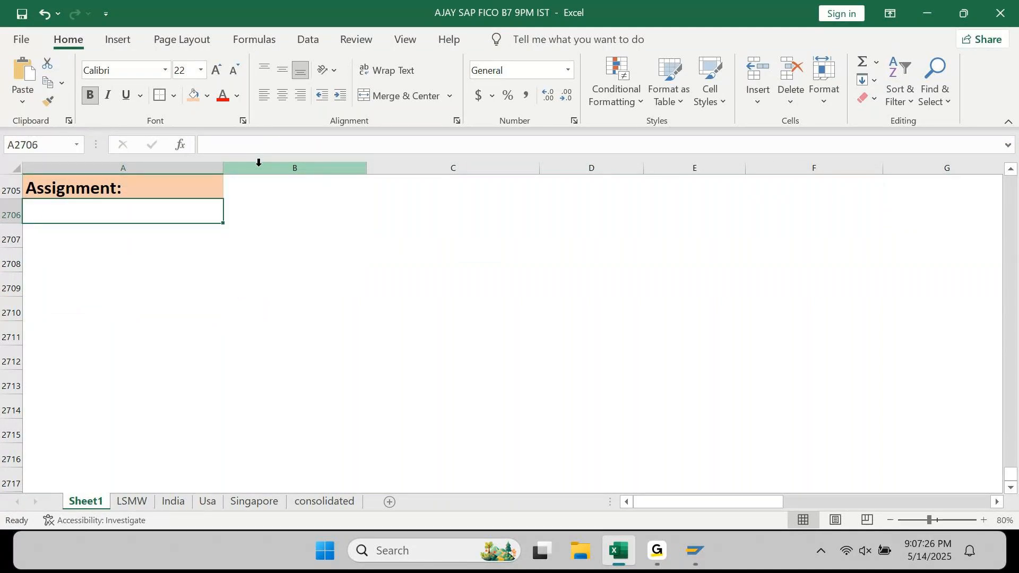
# - Add the row 'Make Partial Payment' | 'with Invoice Reference Tick Enabled' under the heading
pyautogui.write('Mae')
pyautogui.press('BackSpace')
pyautogui.write('ke ')
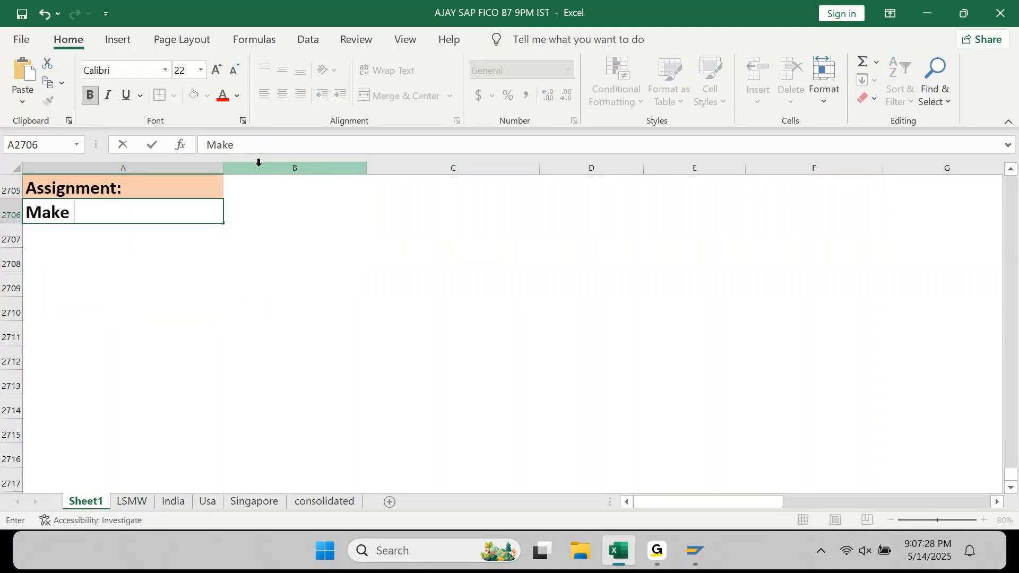
pyautogui.write('Partial Payment')
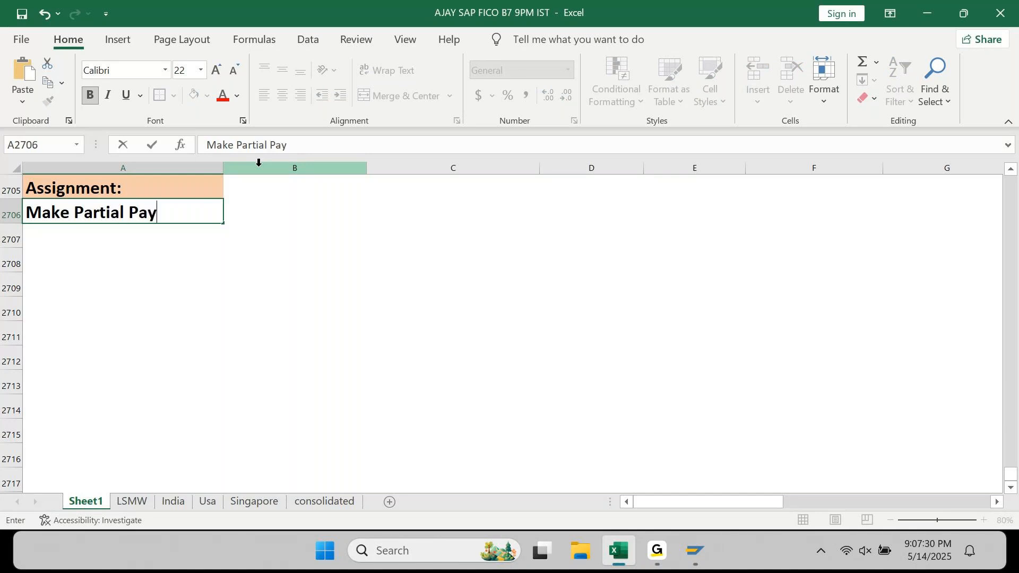
pyautogui.press('Return')
pyautogui.press('Up')
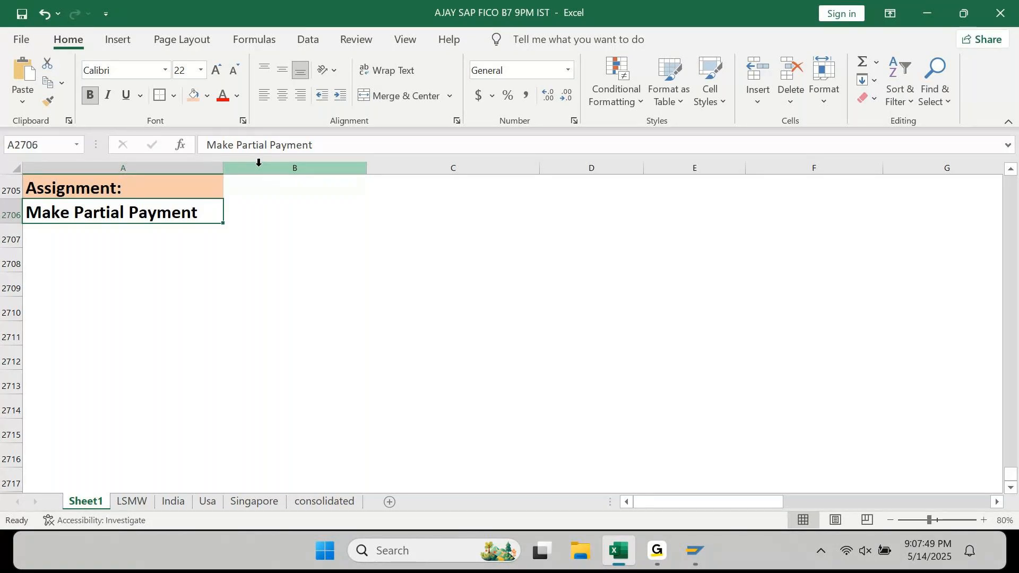
pyautogui.press('Right')
pyautogui.write('with Invoice Reference Tic')
pyautogui.press('BackSpace')
pyautogui.write('k E')
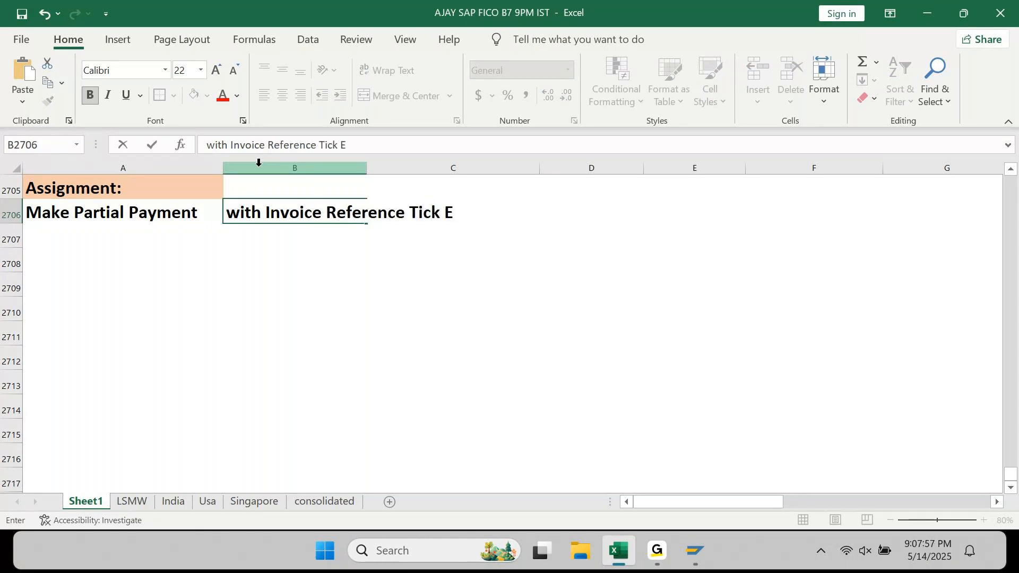
pyautogui.write('nabled')
pyautogui.press('Return')
# - Copy that row down with Ctrl+D and change it to 'Tick Not Enabled'
pyautogui.hotkey('ctrl', 'd')
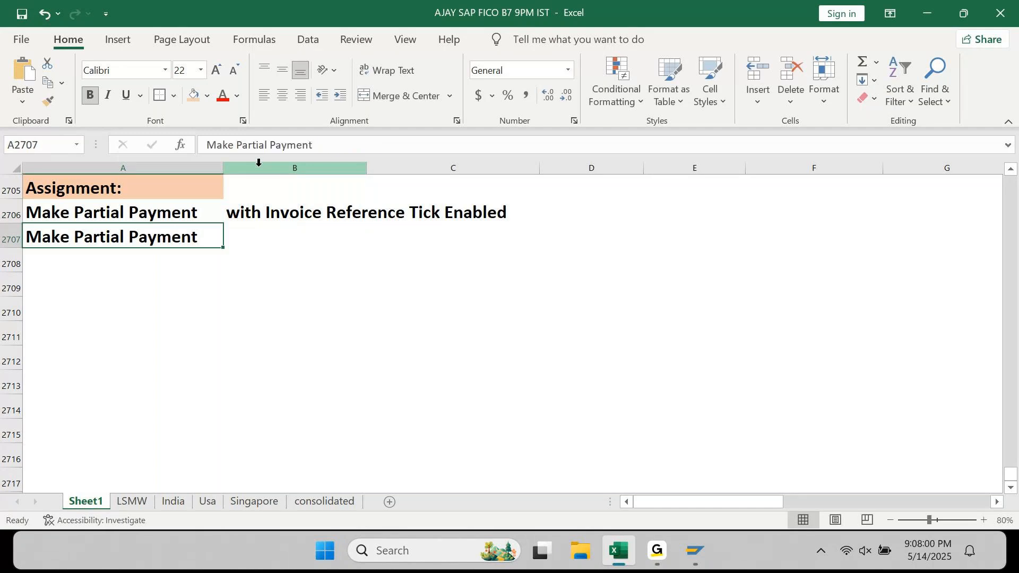
pyautogui.press('Right')
pyautogui.hotkey('ctrl', 'd')
pyautogui.press('F2')
pyautogui.hotkey('ctrl', 'Left')
pyautogui.write('Not')
pyautogui.press('Return')
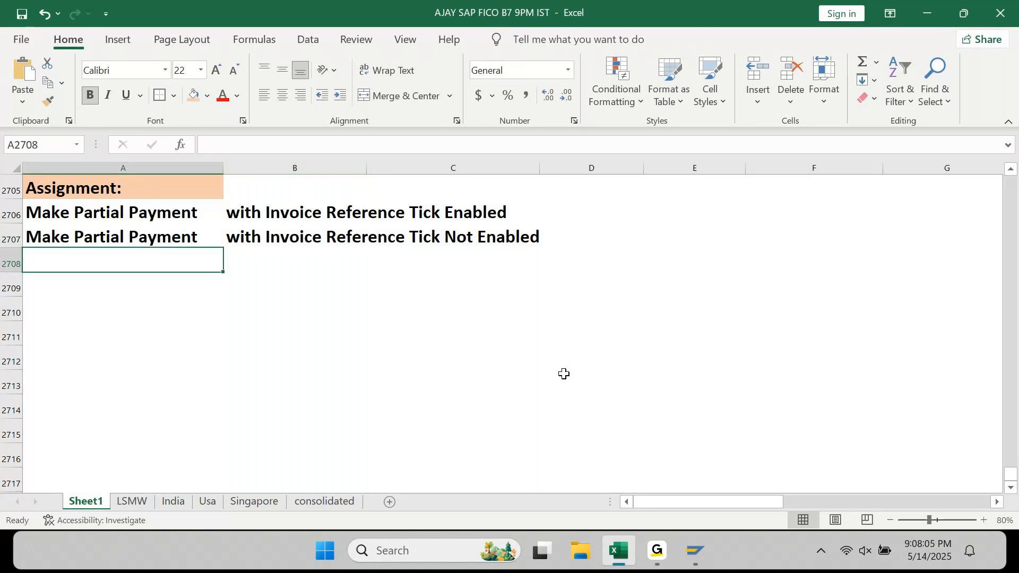
# - Bring the SAP payment request window forward and dismiss the open menu
pyautogui.moveTo(696, 551)
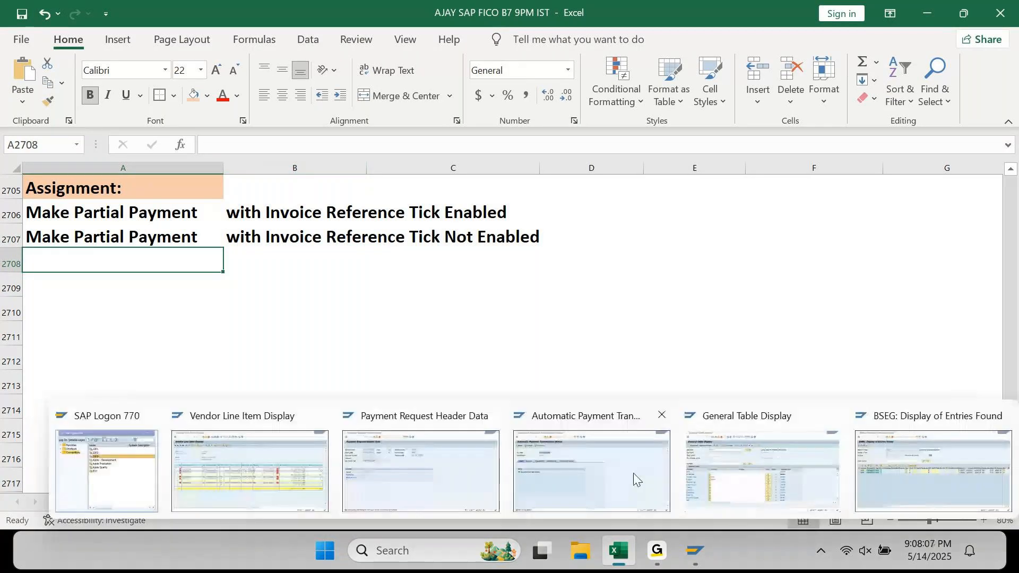
pyautogui.click(466, 476)
pyautogui.click(141, 22)
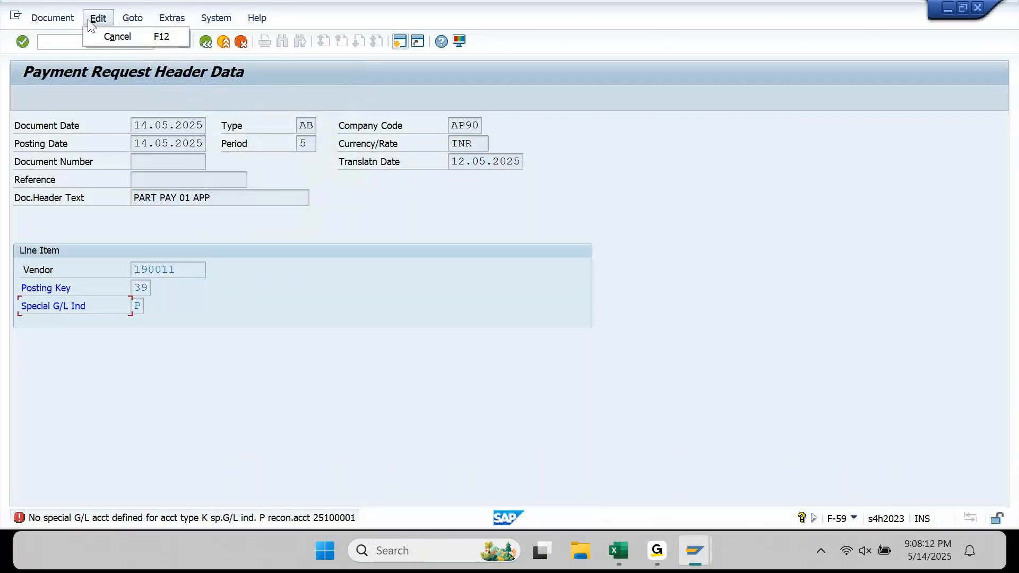
pyautogui.click(314, 68)
# - Start transaction F-53 with /n f-53 and open Settings > Editing Options
pyautogui.click(108, 47)
pyautogui.write('/n f-53')
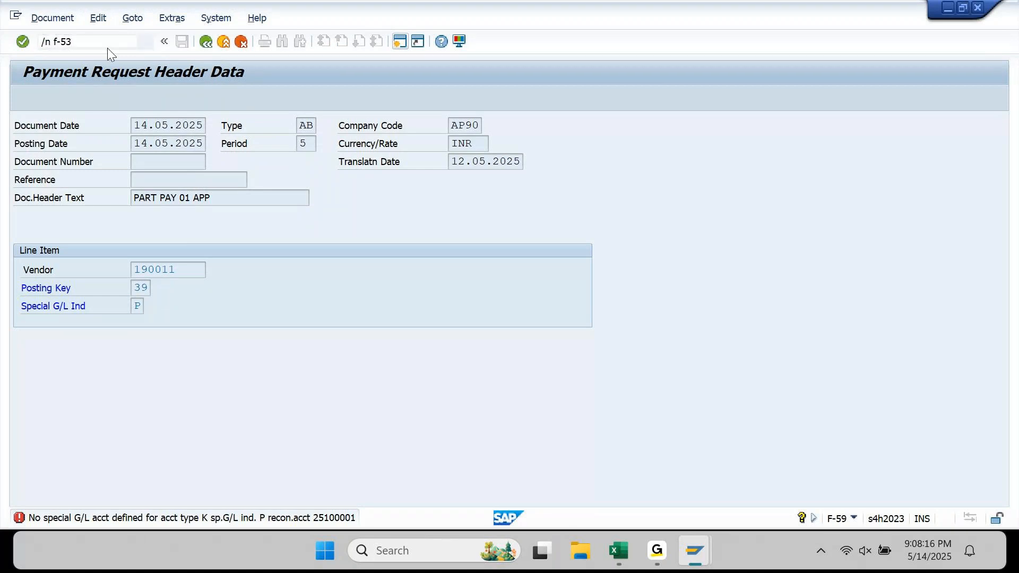
pyautogui.press('Return')
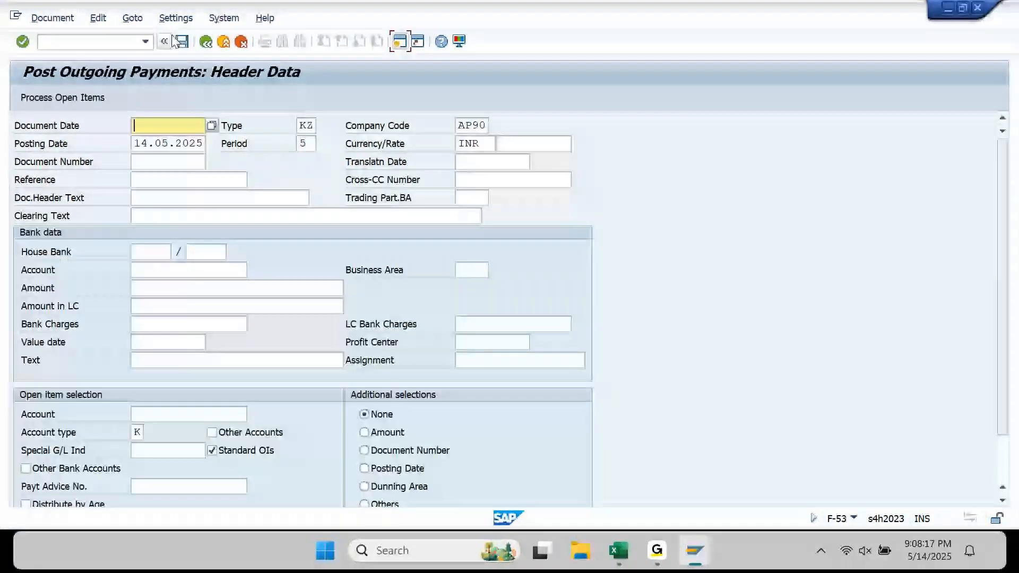
pyautogui.click(176, 19)
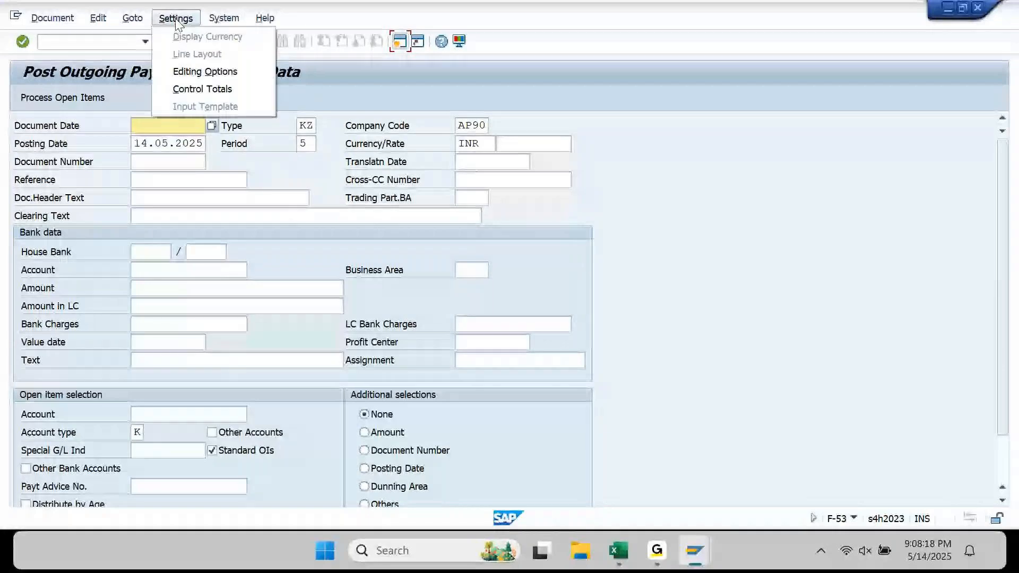
pyautogui.click(189, 73)
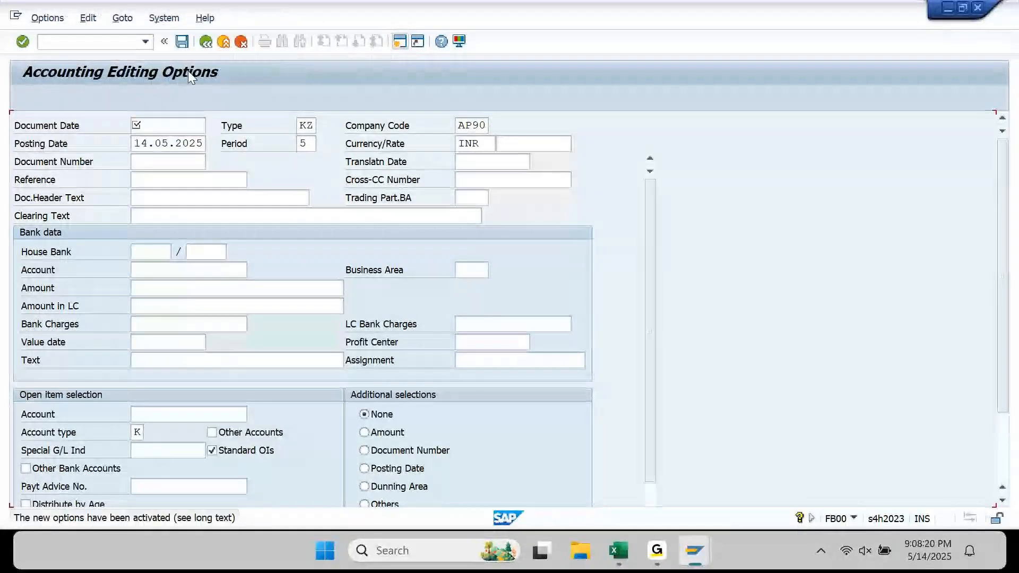
# - Tick Include Invoice Reference on the Open items tab, save, and return to the F-53 header
pyautogui.click(214, 127)
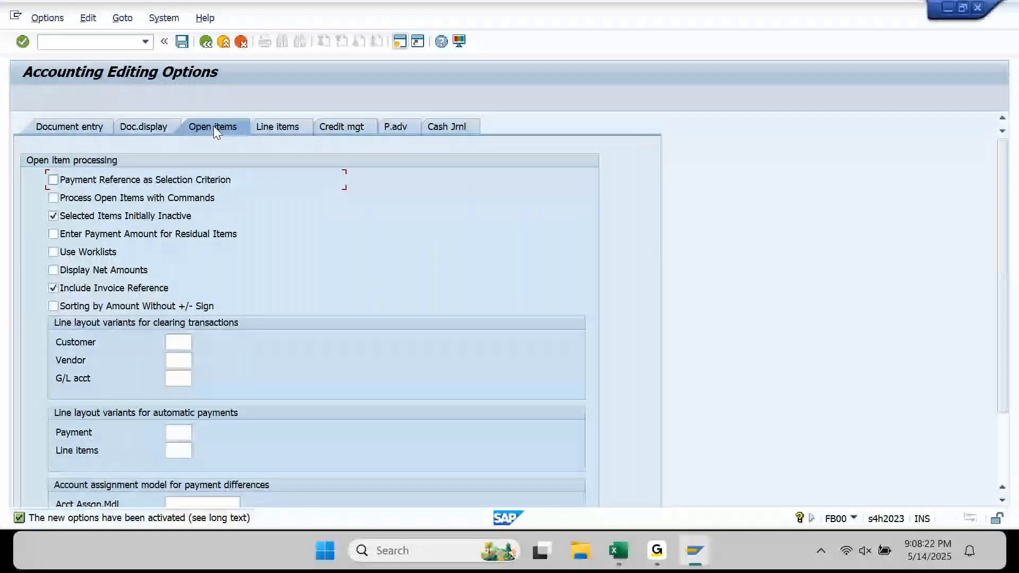
pyautogui.click(123, 293)
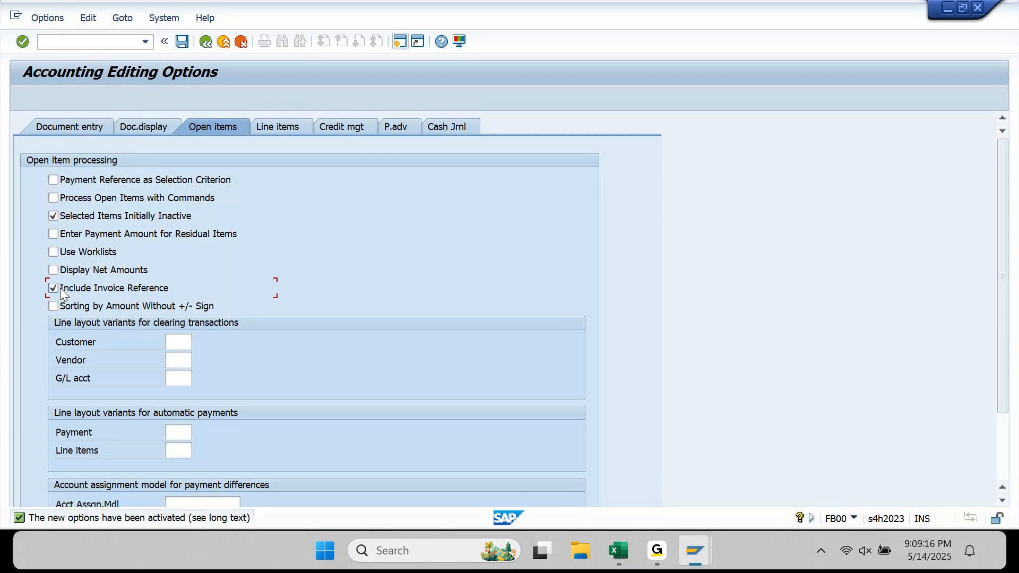
pyautogui.click(192, 45)
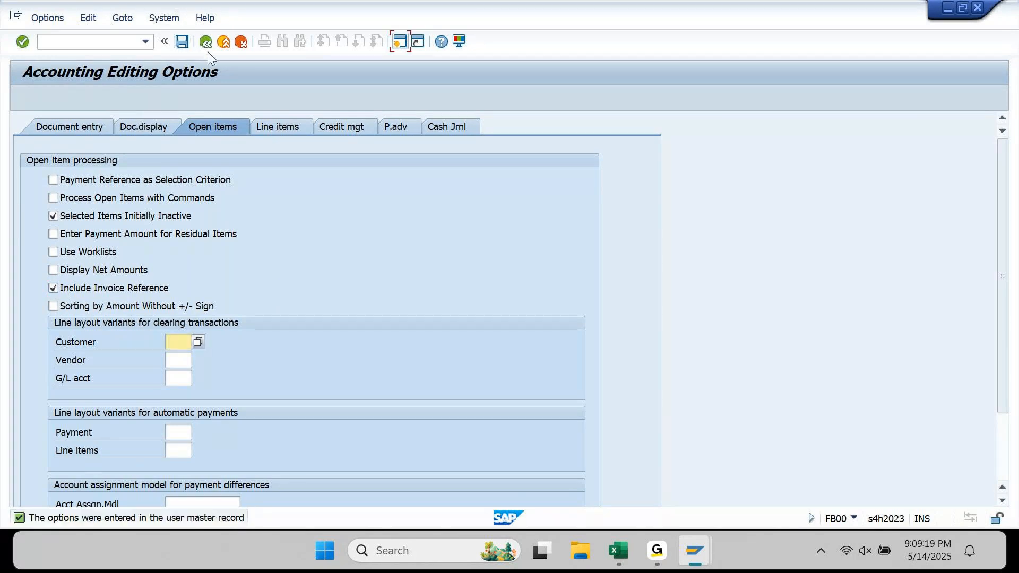
pyautogui.click(207, 42)
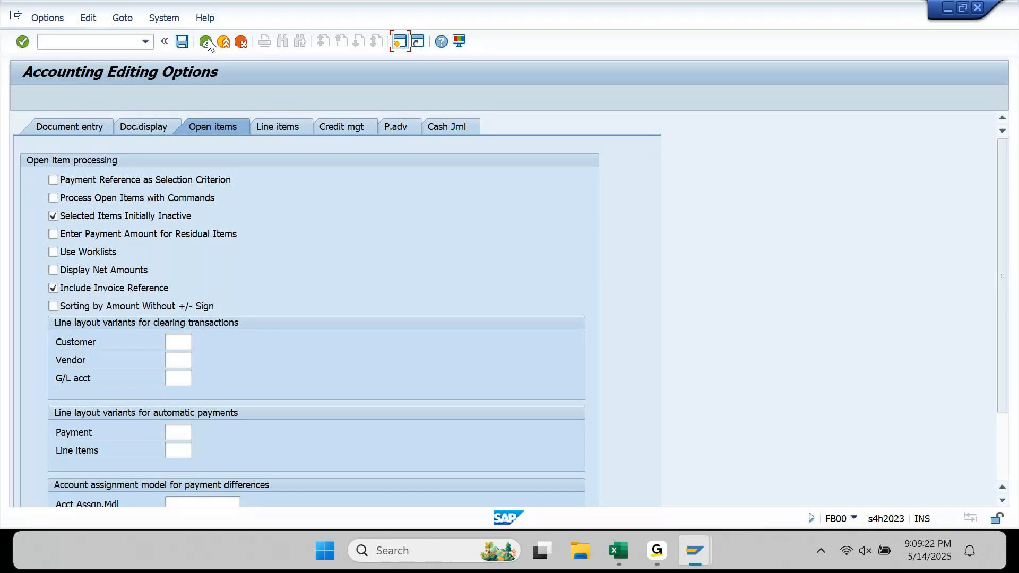
pyautogui.click(658, 554)
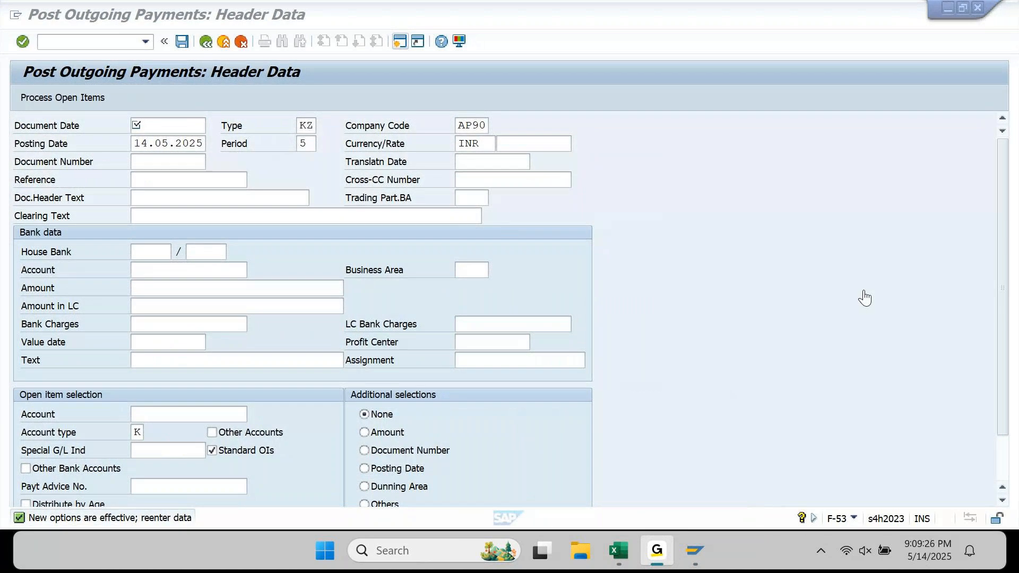